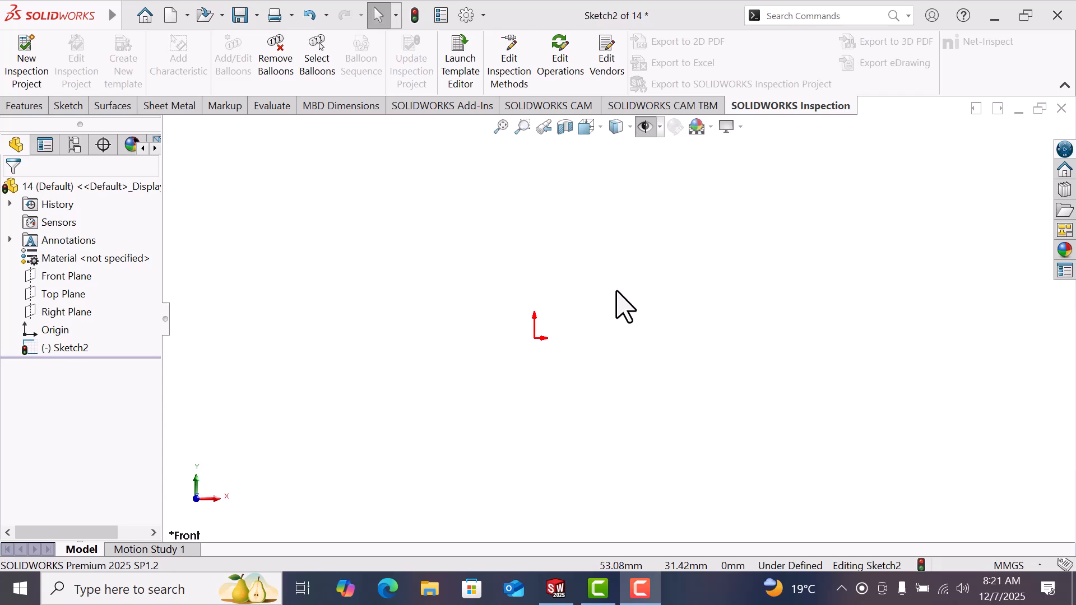
Sketch a horizontal construction line passing through the origin, extending further on the positive X side
click(68, 106)
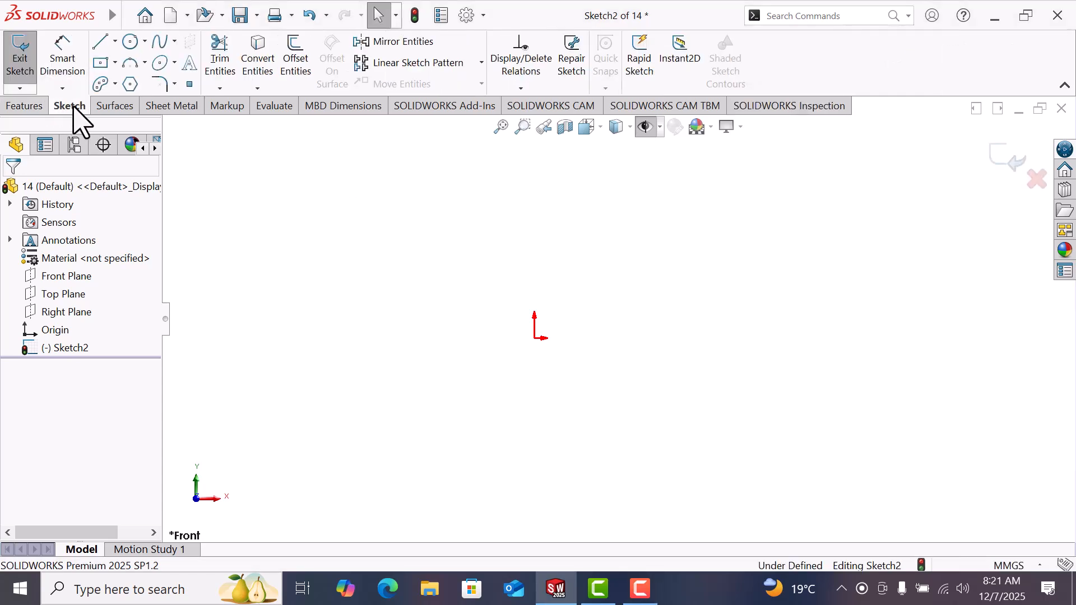
click(100, 42)
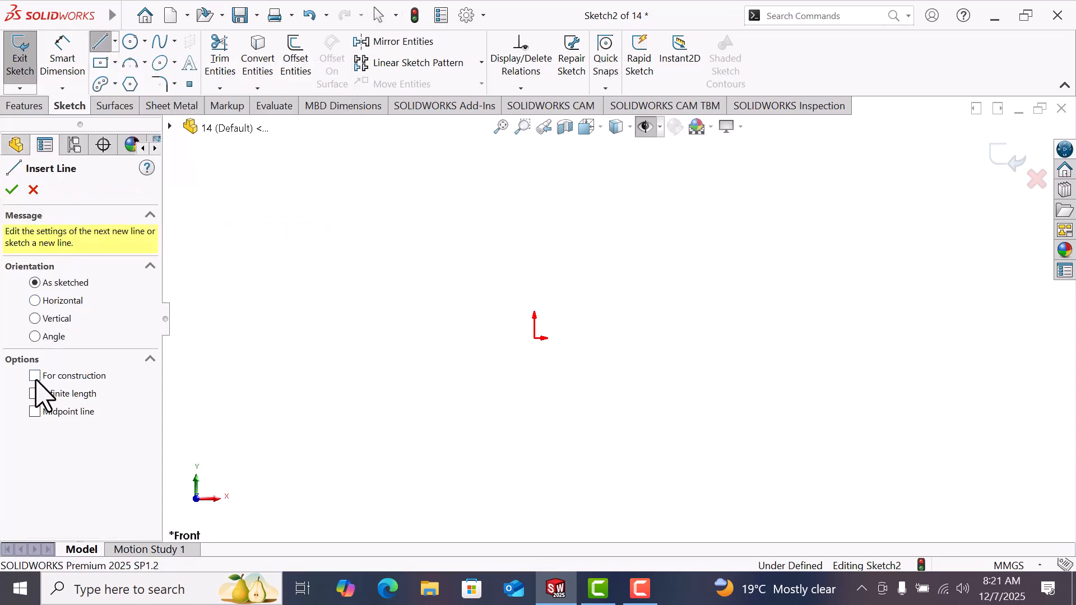
click(35, 376)
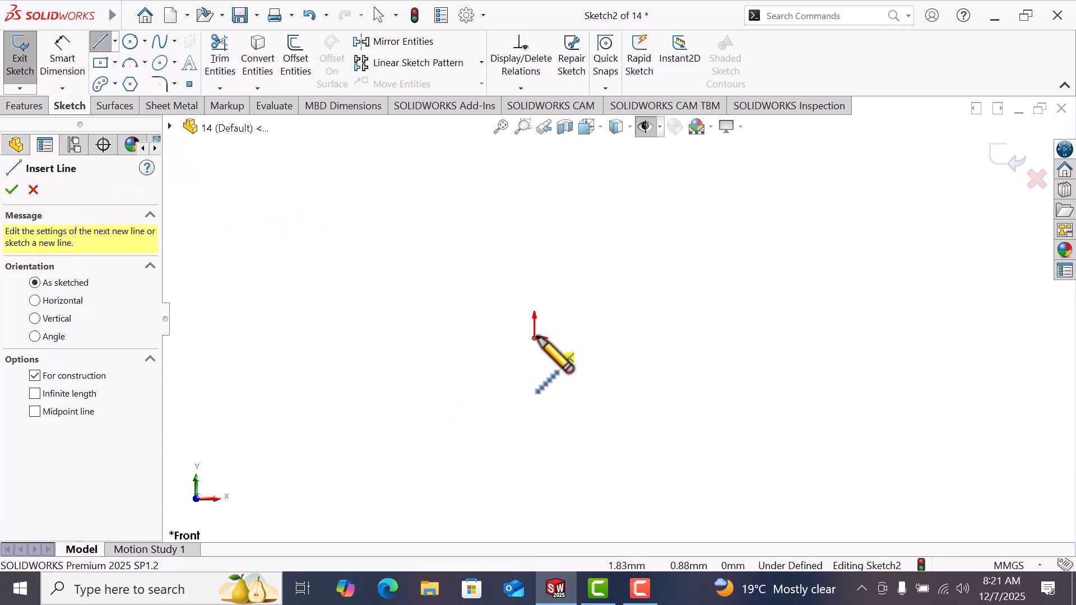
click(478, 338)
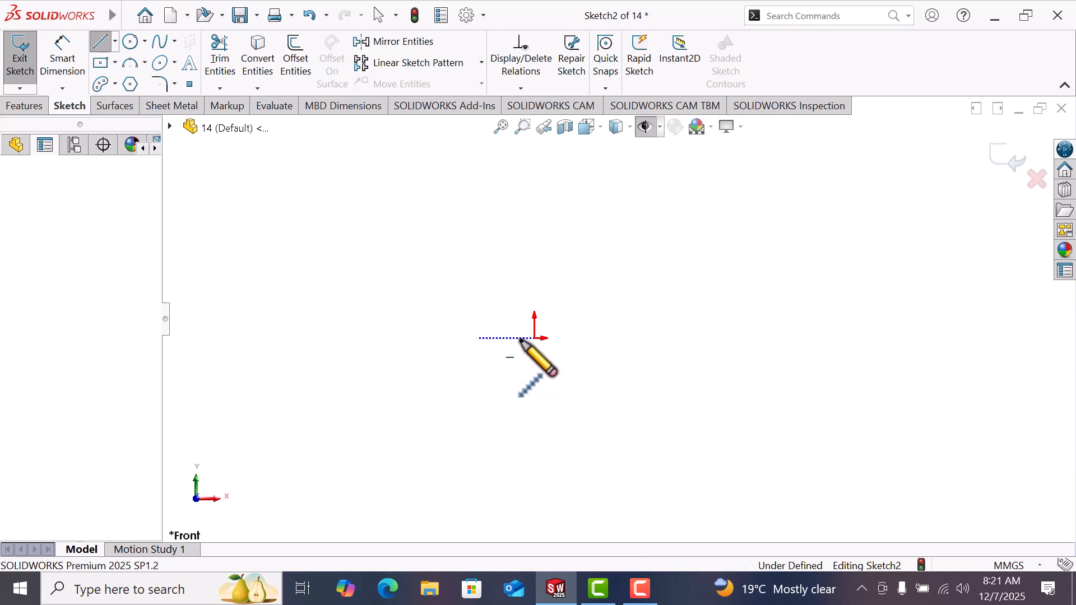
click(751, 338)
right_click(752, 342)
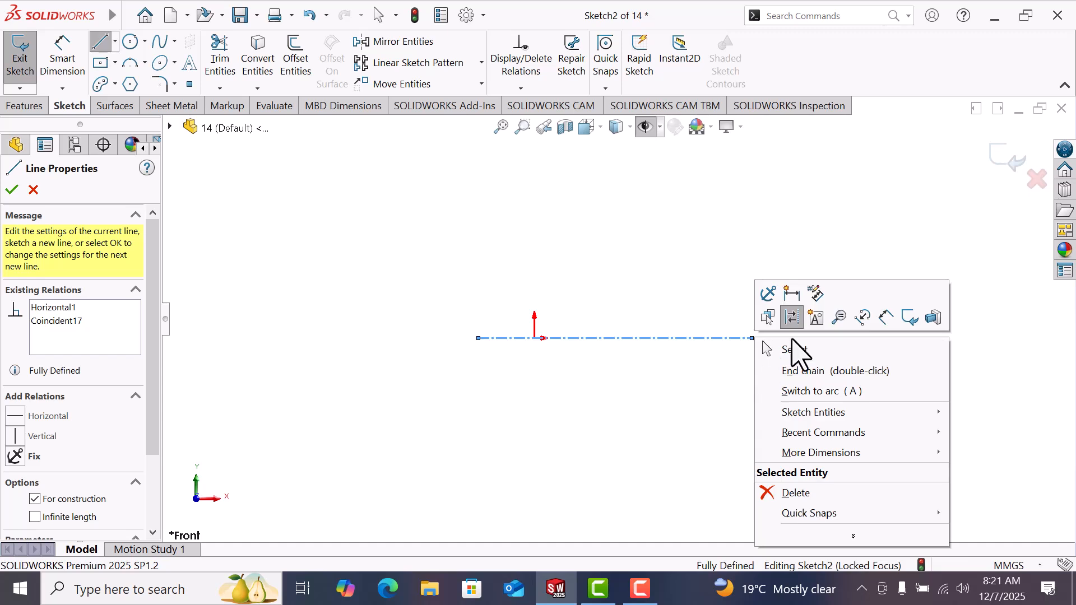
click(783, 347)
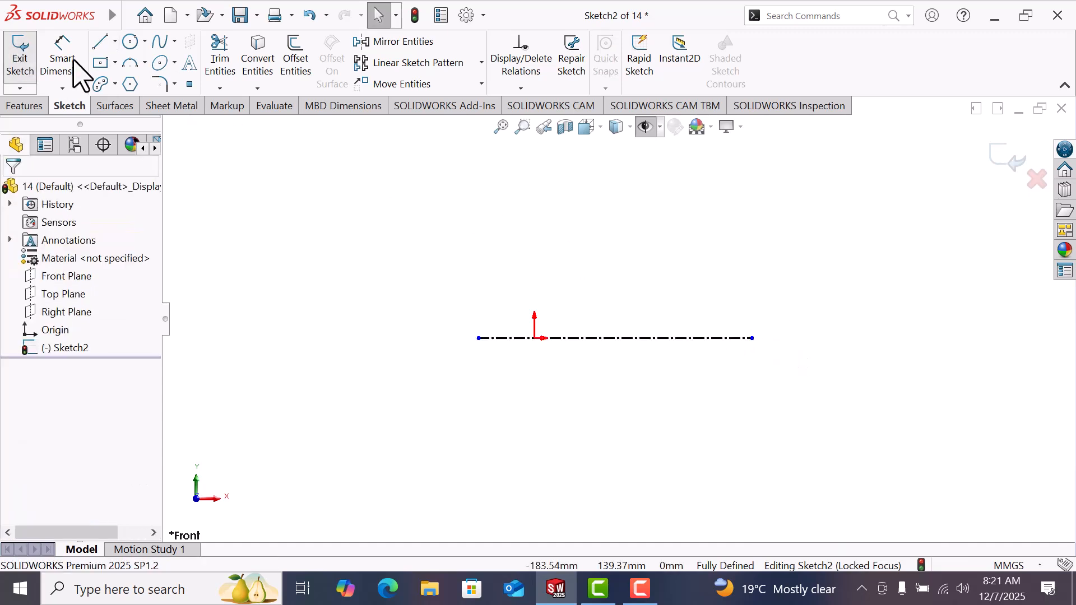
Sketch an angled construction line about 115 mm long from the origin up into the negative X side, at about 133°
click(99, 44)
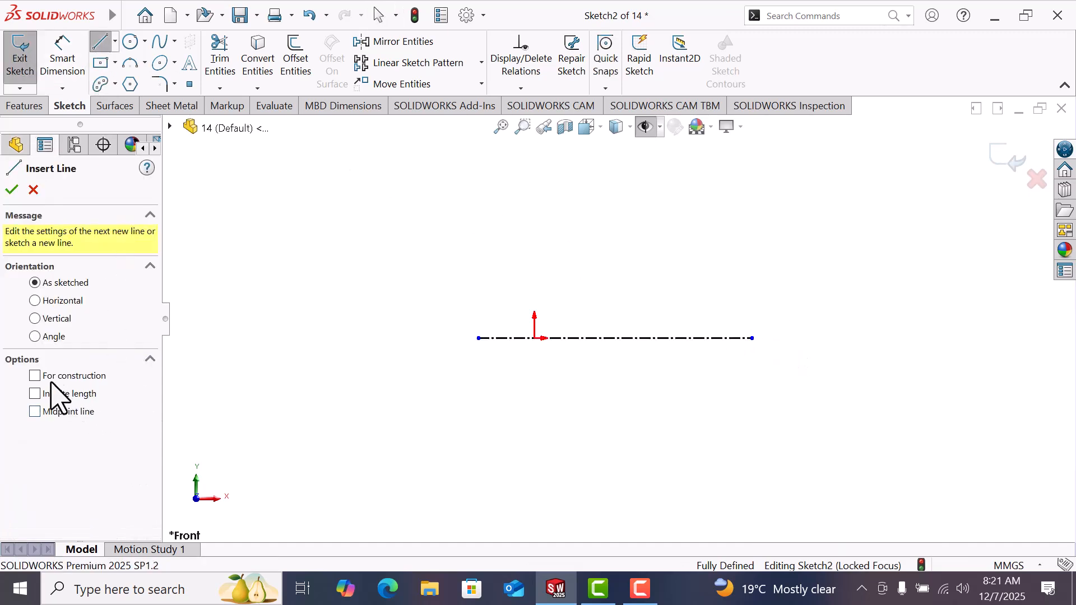
click(34, 376)
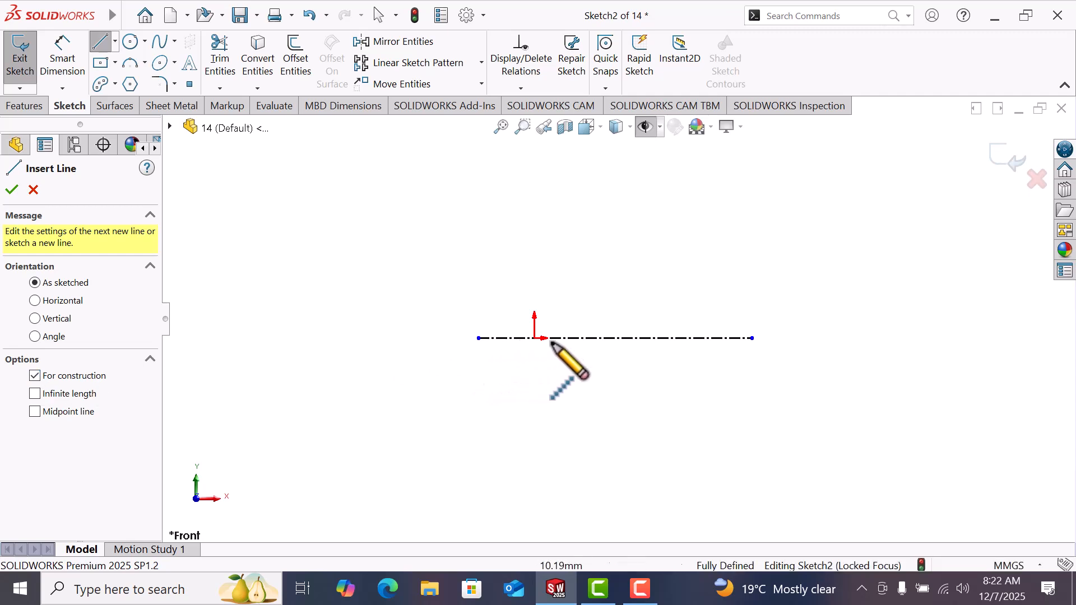
click(531, 338)
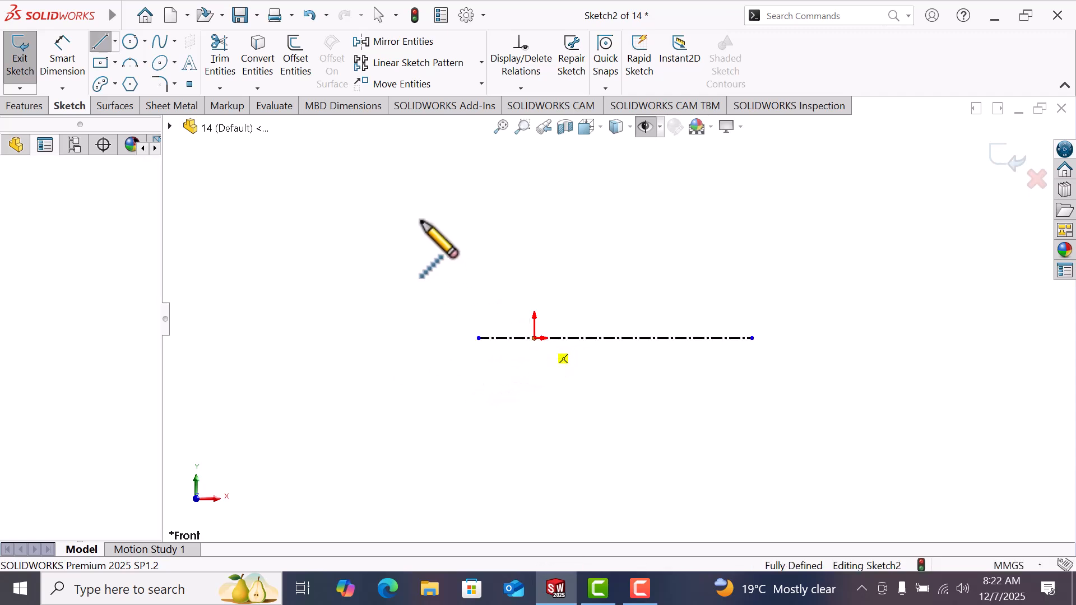
click(414, 208)
right_click(415, 209)
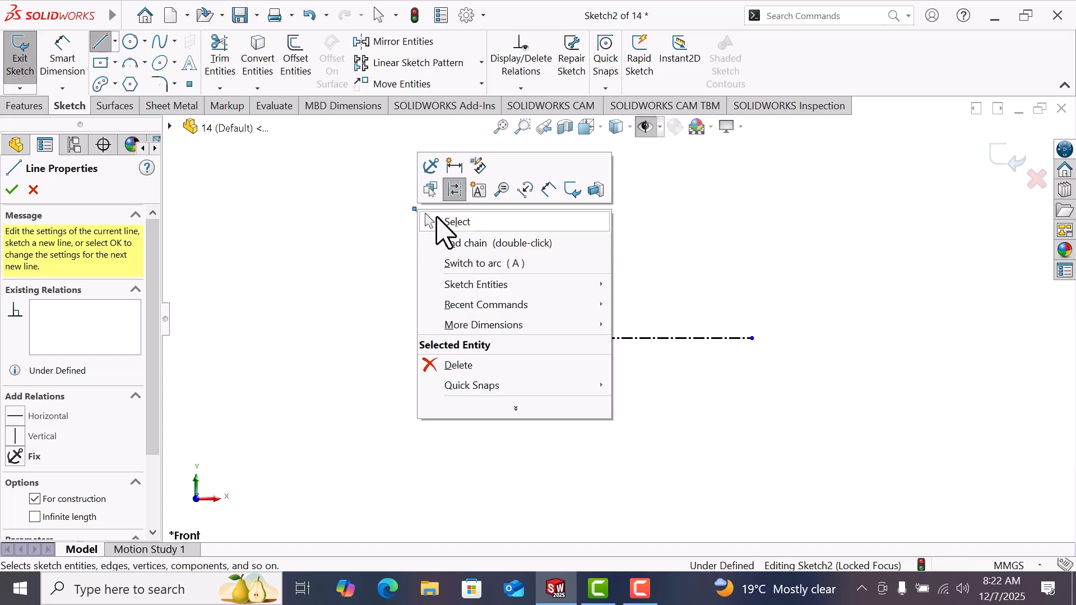
click(475, 224)
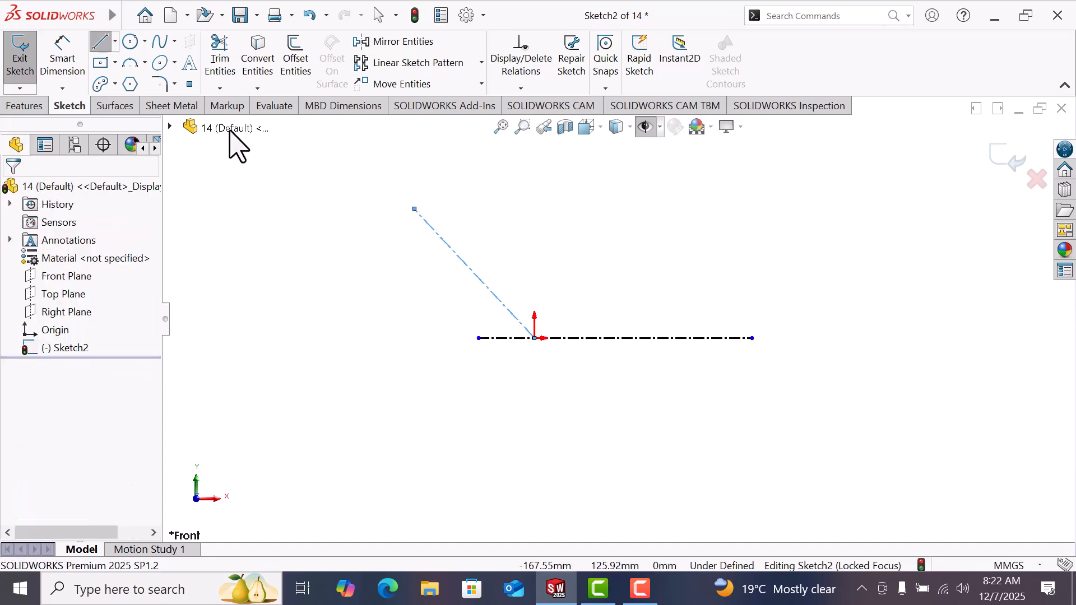
Sketch a vertical line up from the origin, convert it to construction geometry and extend it to about 91 mm
click(101, 42)
scroll(493, 233, down, 2)
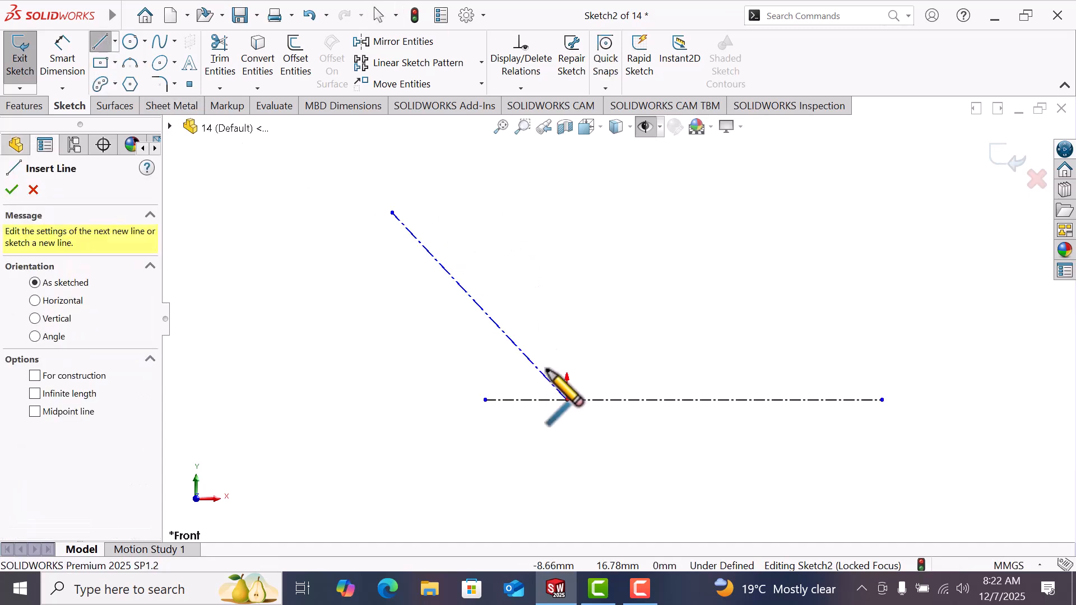
click(567, 400)
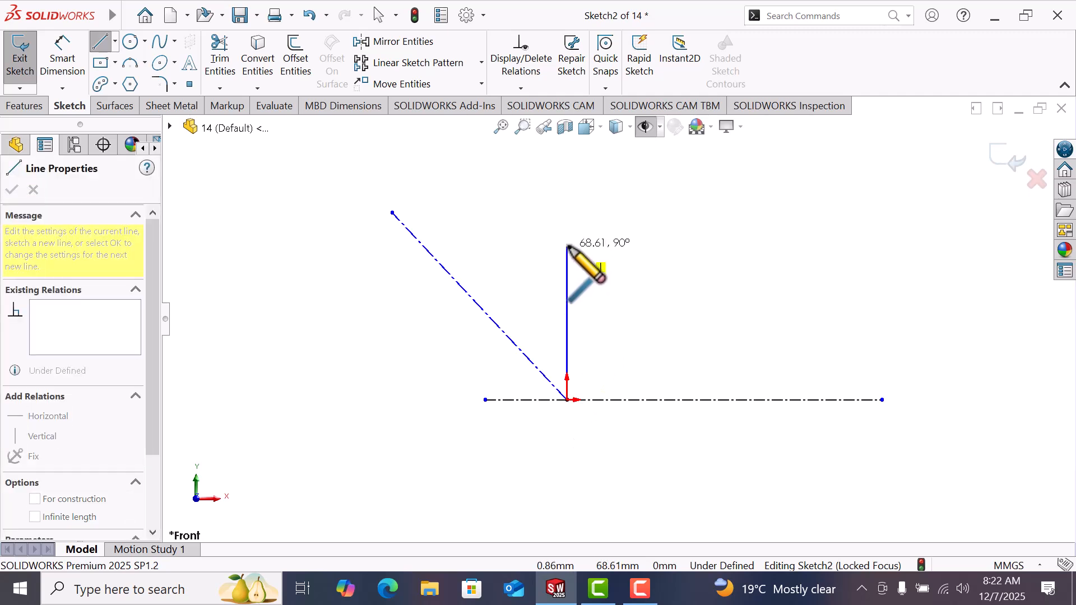
click(567, 247)
right_click(567, 247)
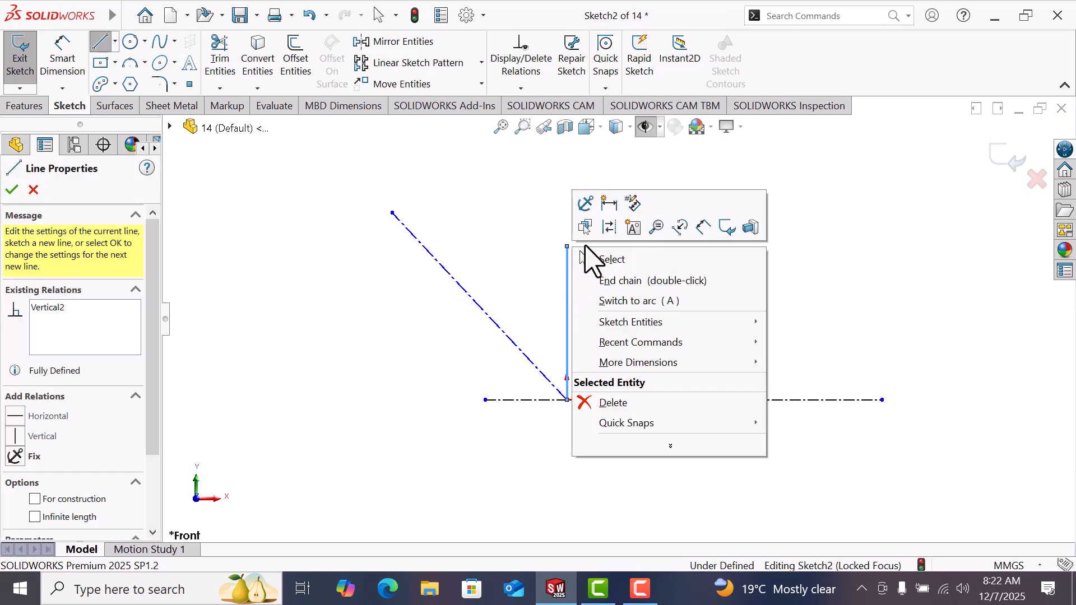
click(611, 227)
drag(567, 247, 567, 196)
click(637, 277)
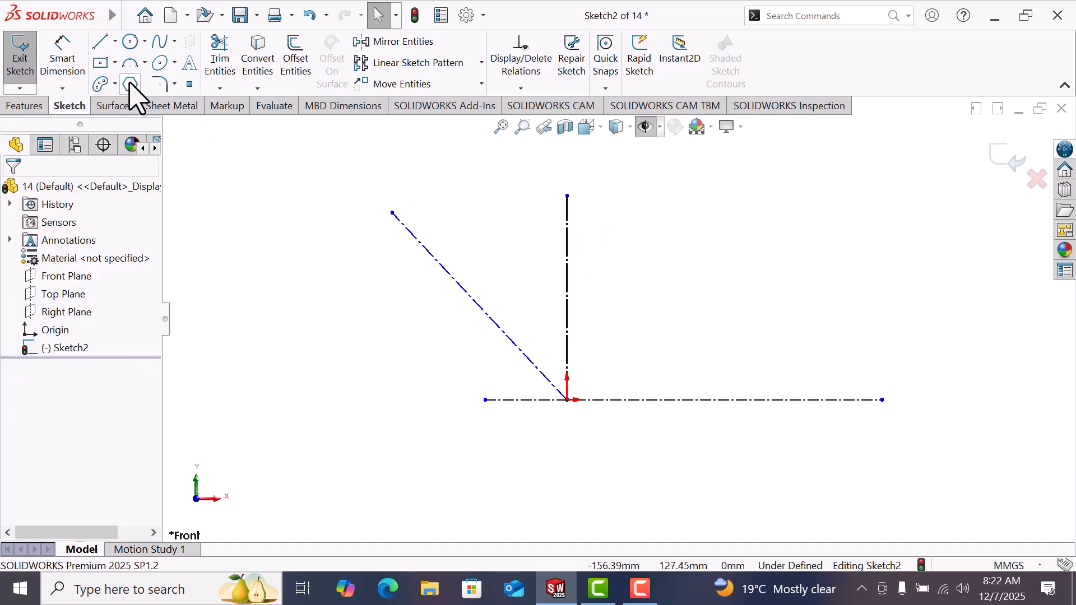
Dimension the angle between the angled and vertical construction lines as 35°
click(66, 58)
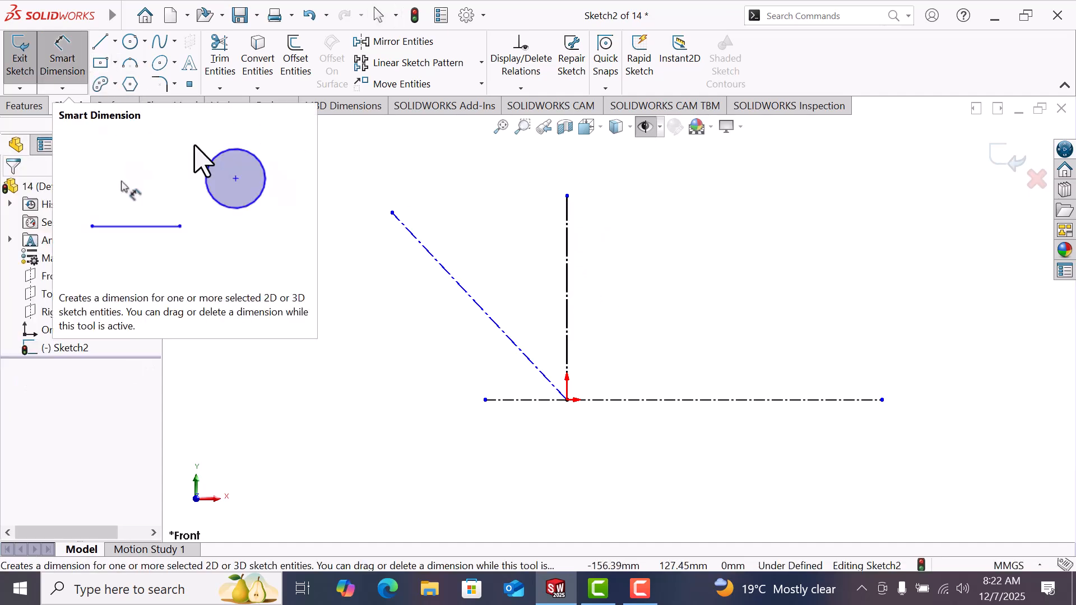
click(532, 362)
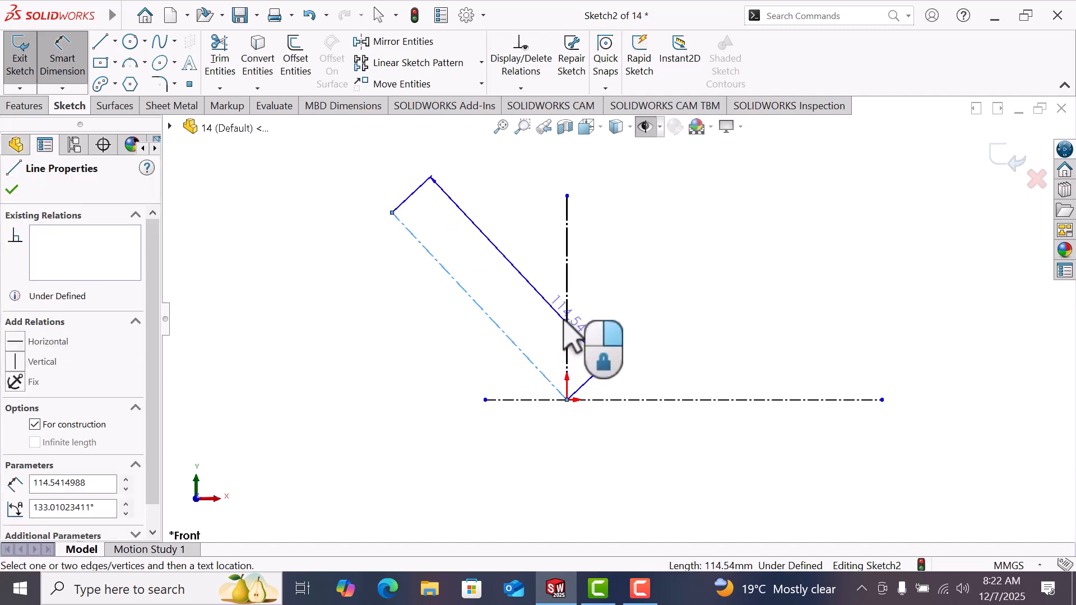
click(567, 325)
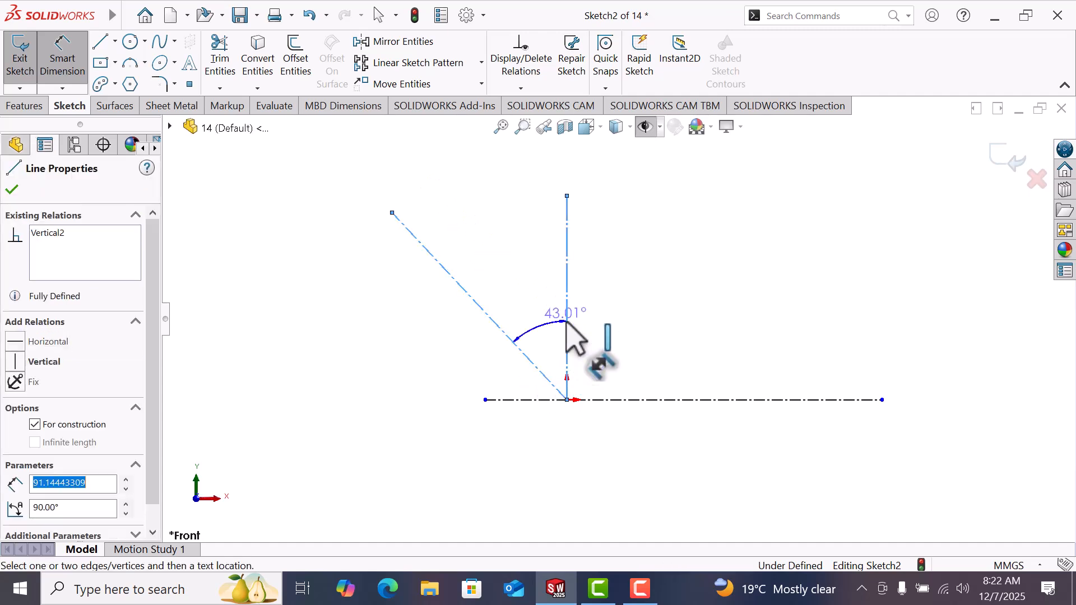
right_click(523, 278)
click(524, 279)
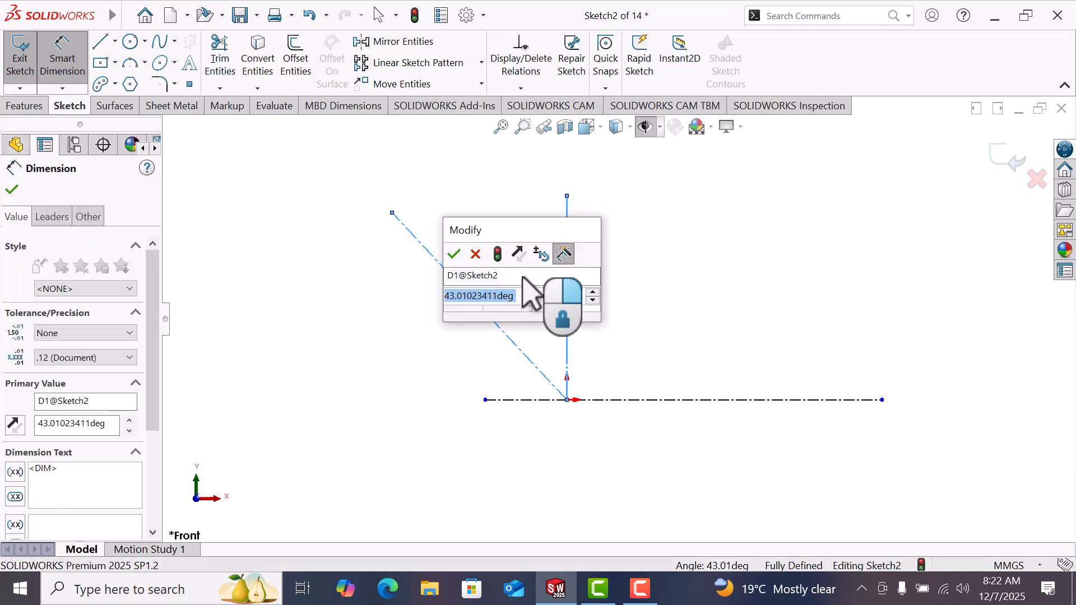
text(35)
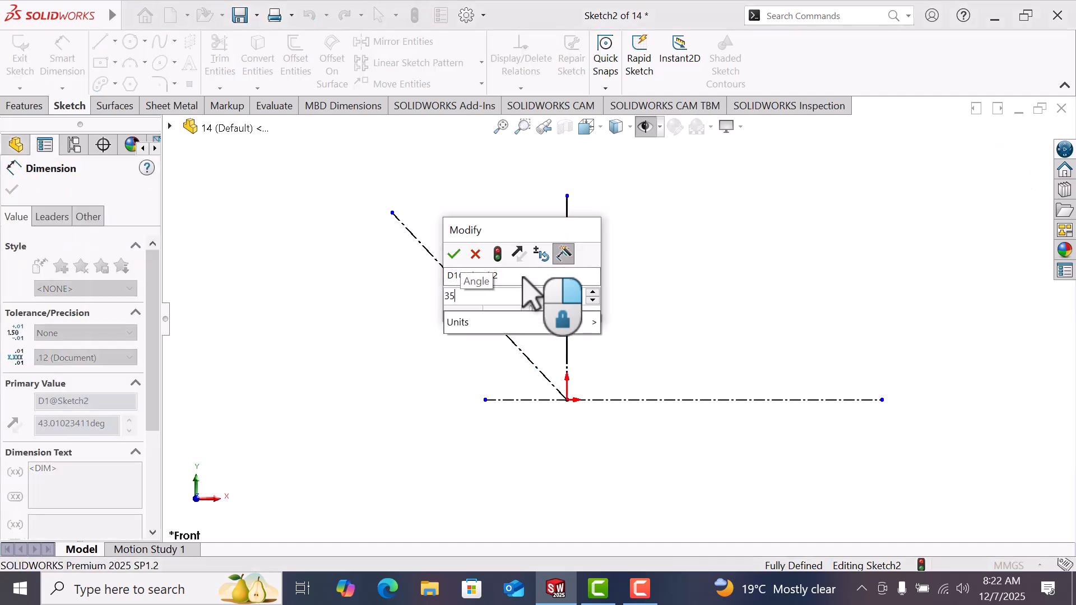
key(Return)
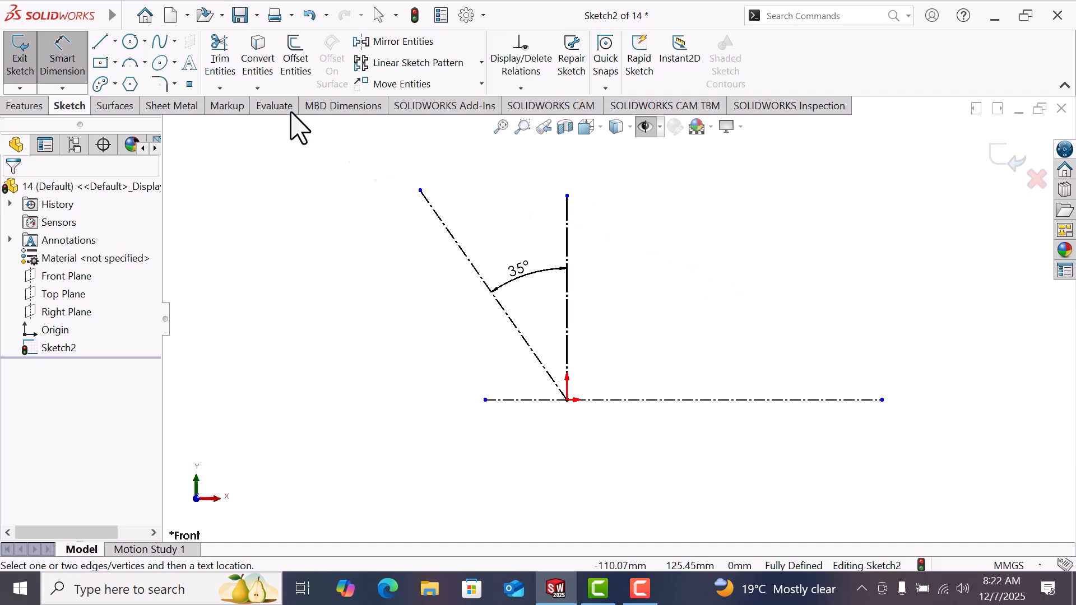
Sketch two concentric circles centred on the origin, about 51 mm and 33 mm in diameter
click(127, 43)
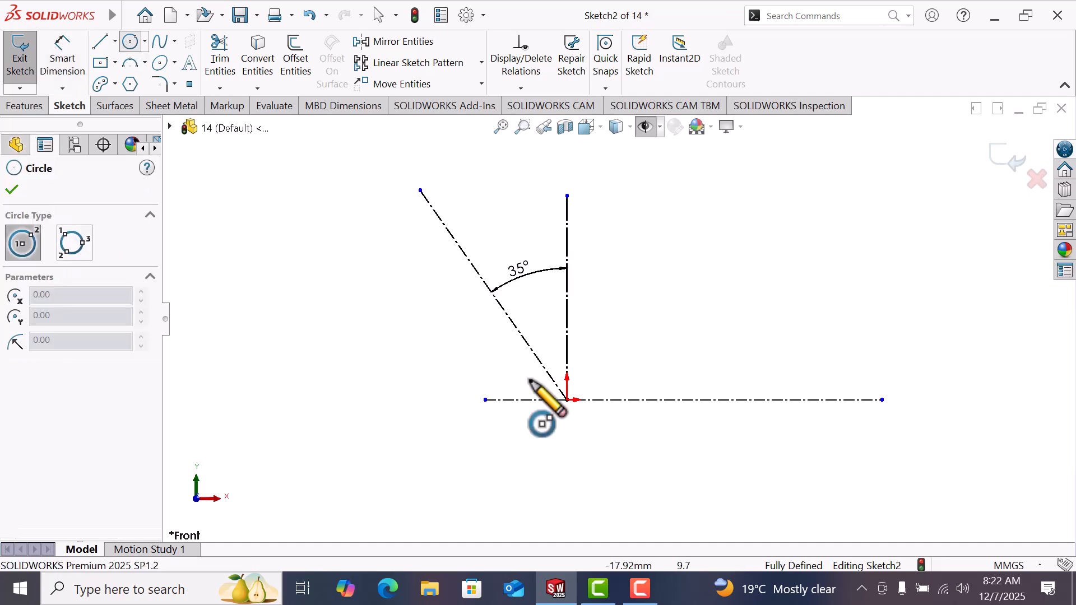
drag(567, 400, 606, 436)
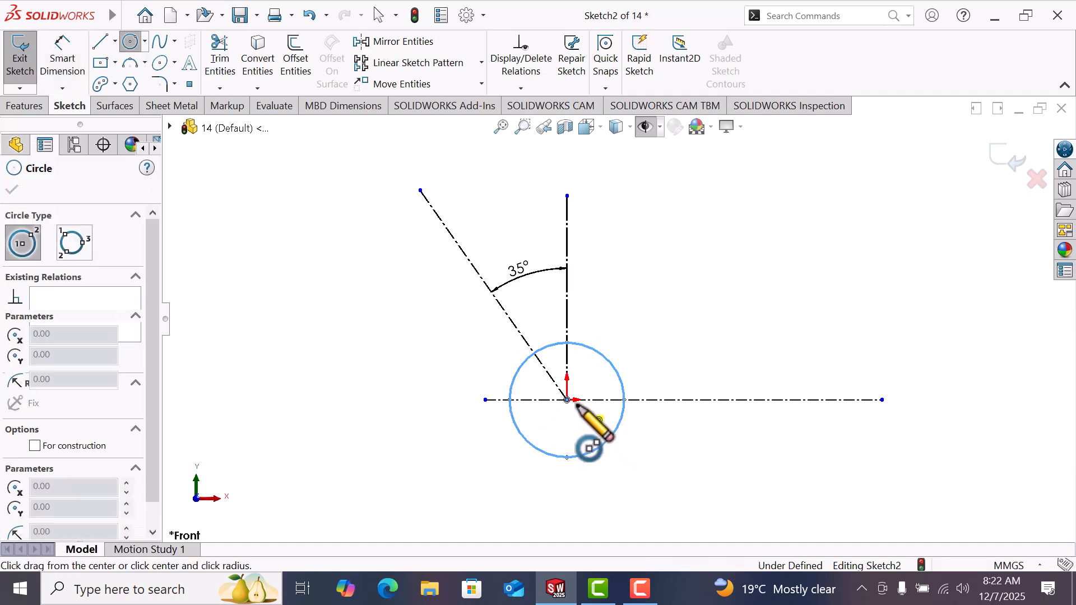
drag(568, 400, 600, 417)
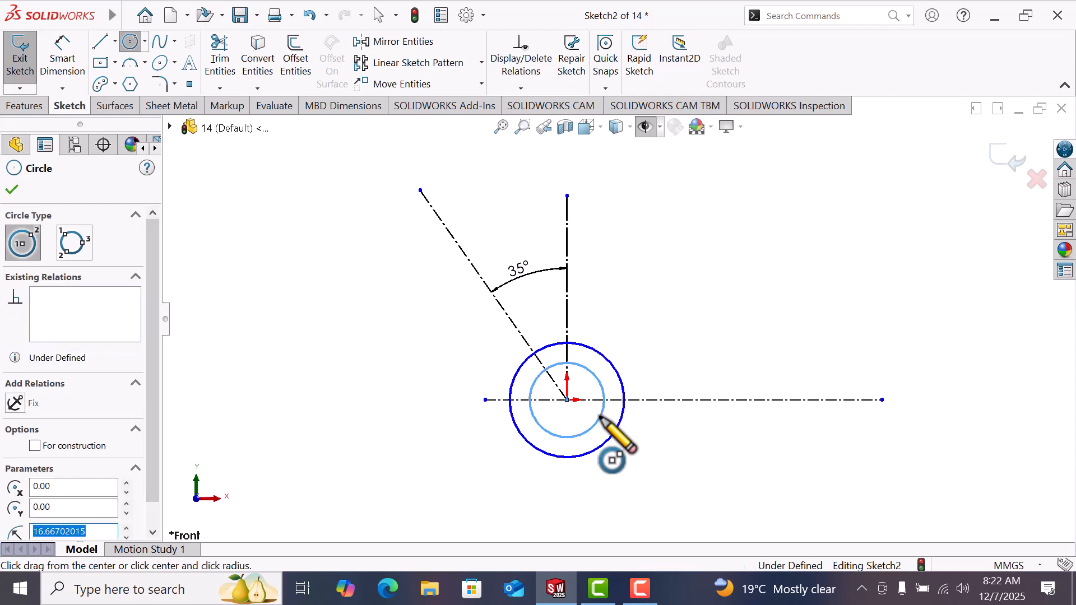
Dimension the outer circle at the origin with a diameter of 50 mm
click(68, 56)
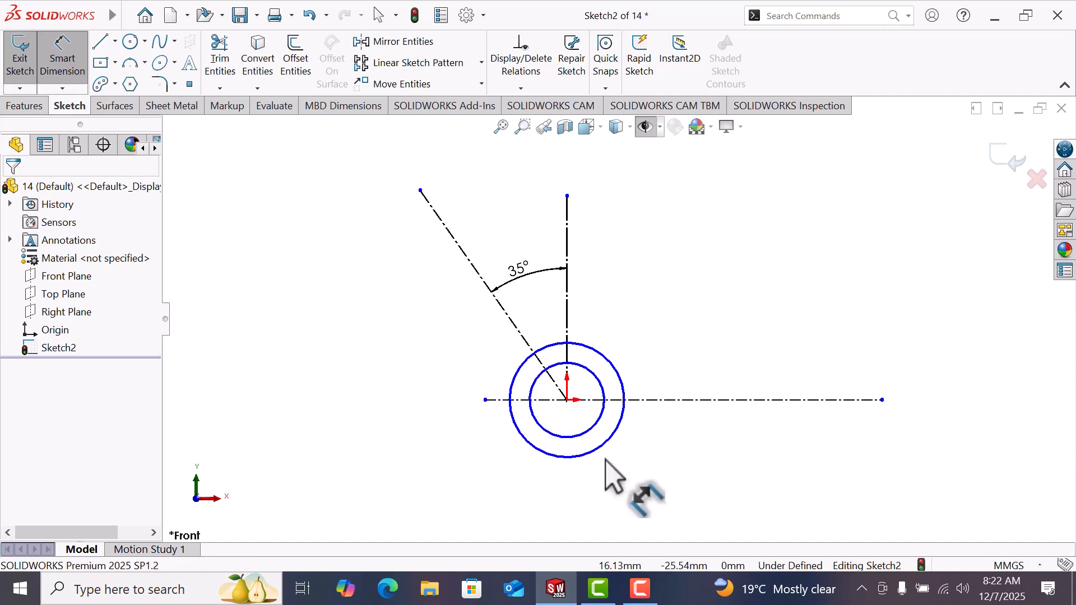
click(616, 438)
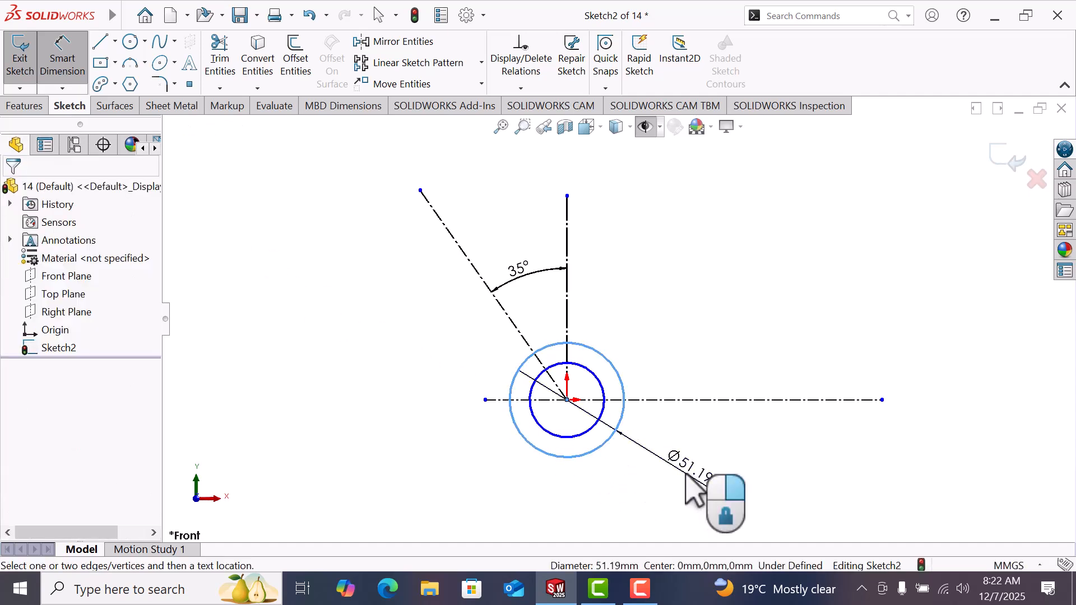
click(687, 475)
text(50)
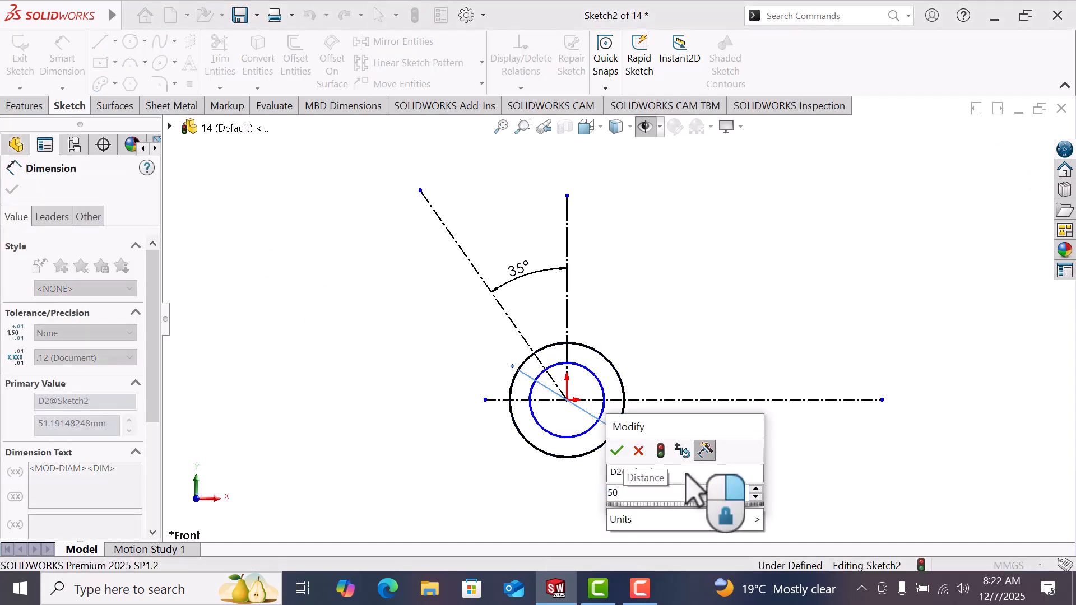
key(Return)
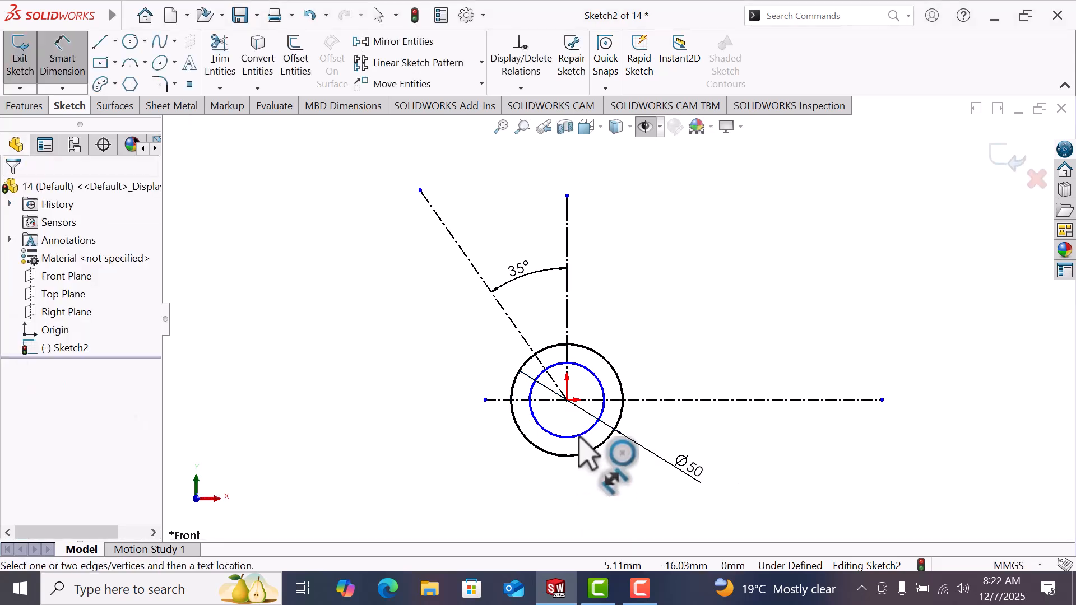
Dimension the inner circle at the origin with a diameter of 35 mm and finish dimensioning
click(579, 438)
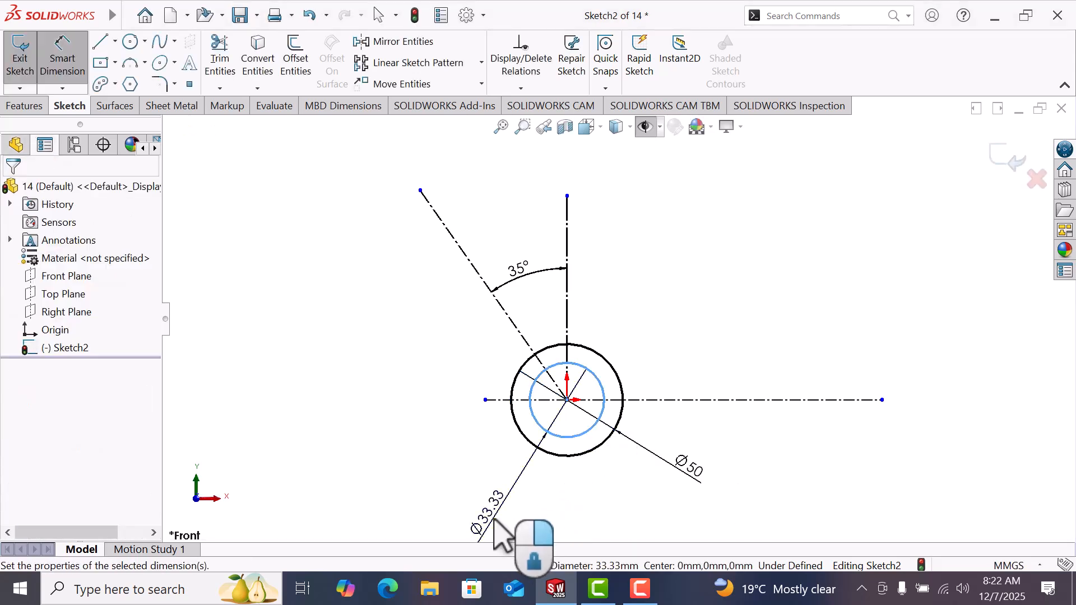
click(494, 521)
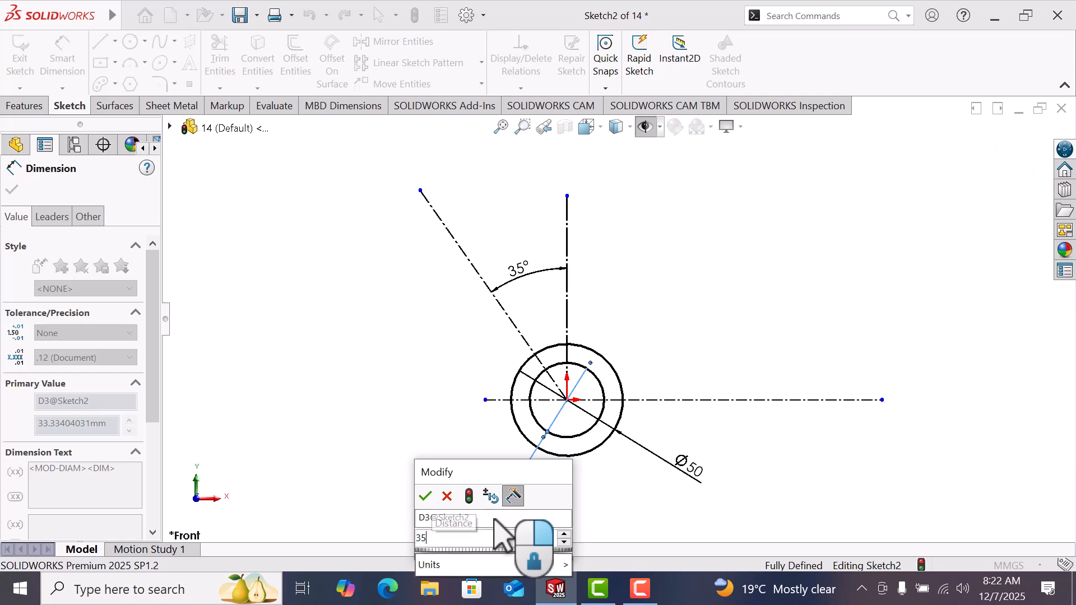
key(Return)
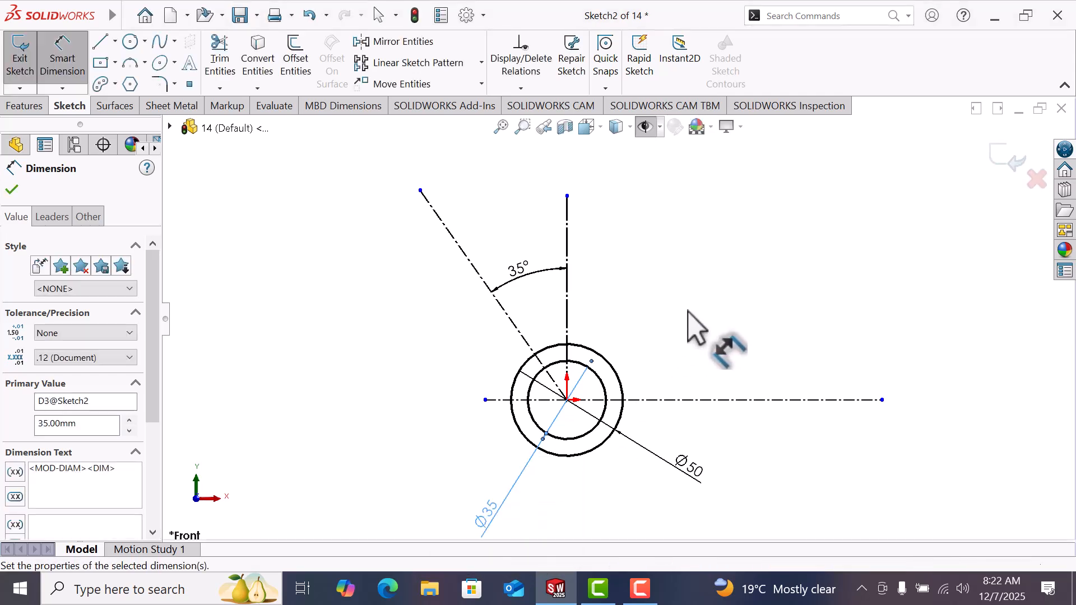
right_click(695, 315)
click(751, 359)
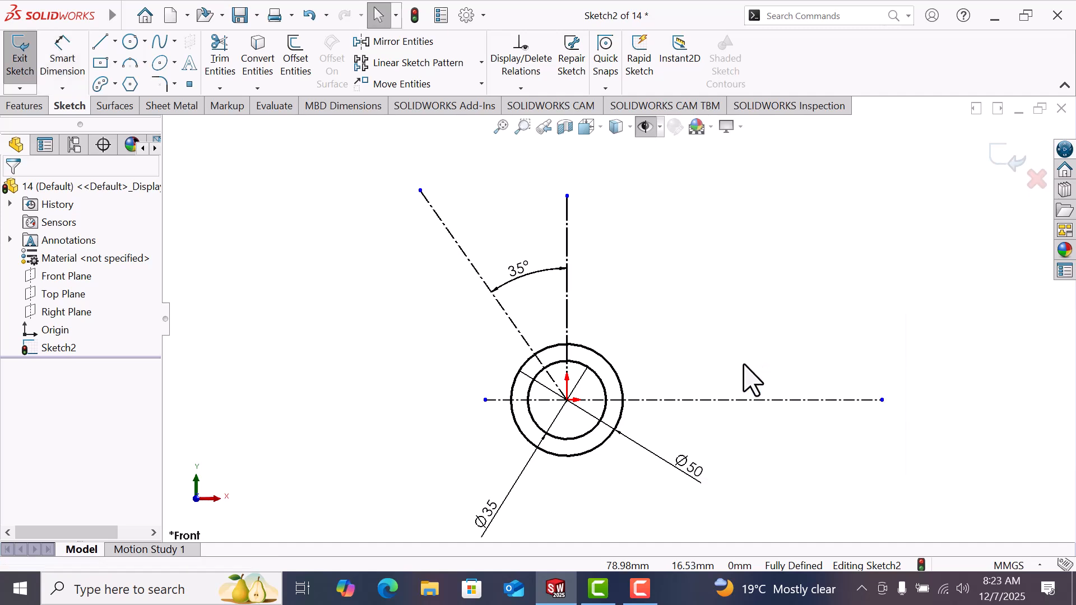
Sketch a circle of about 10 mm radius centred on the angled construction line near its upper end
click(132, 43)
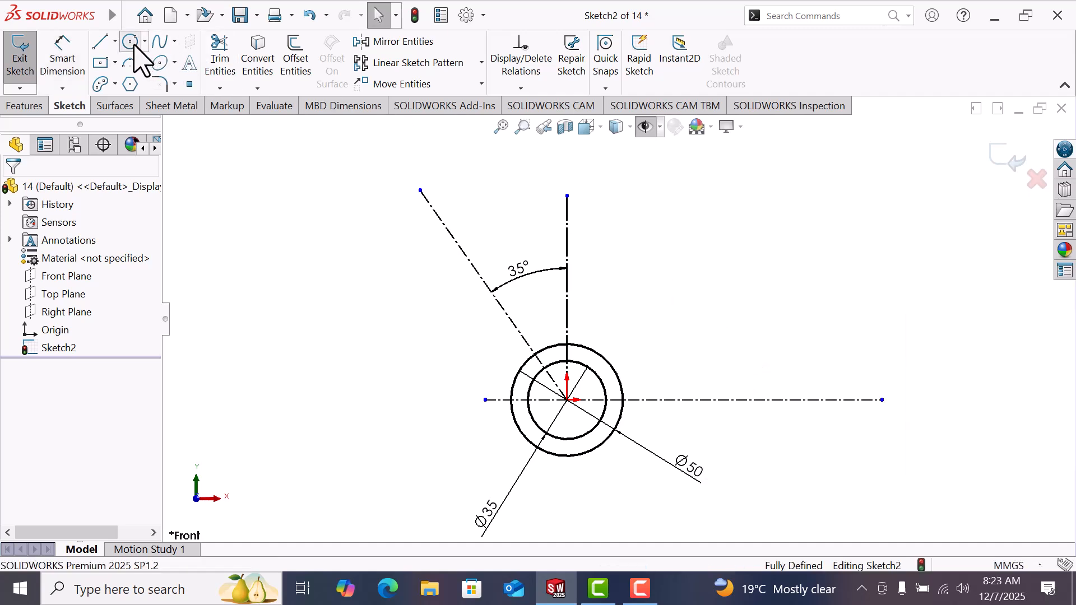
click(460, 249)
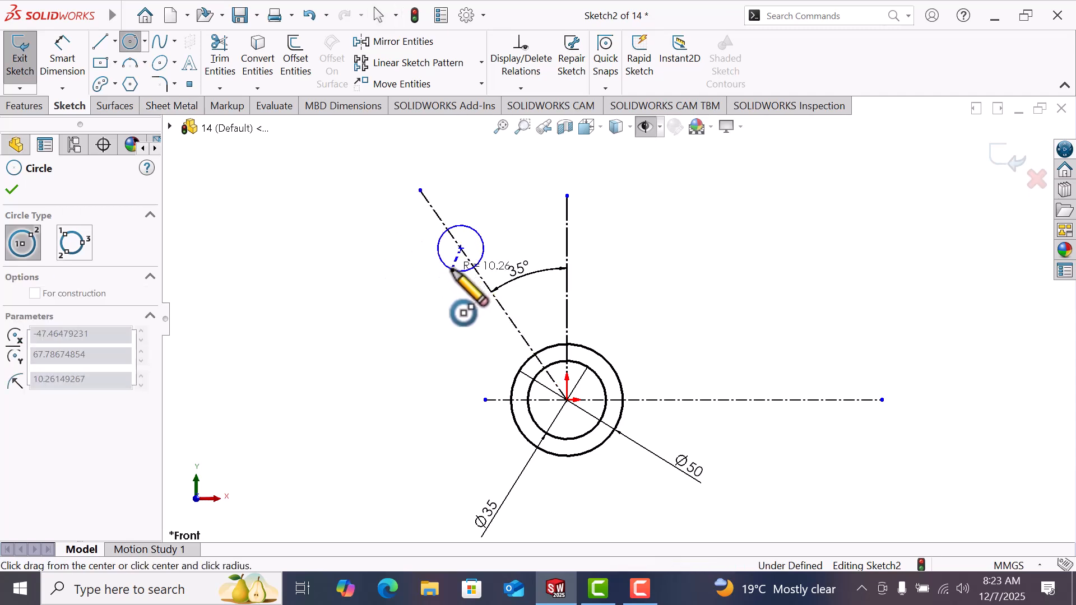
click(452, 269)
Dimension the circle on the angled construction line with a diameter of 35 mm
right_drag(410, 325, 404, 243)
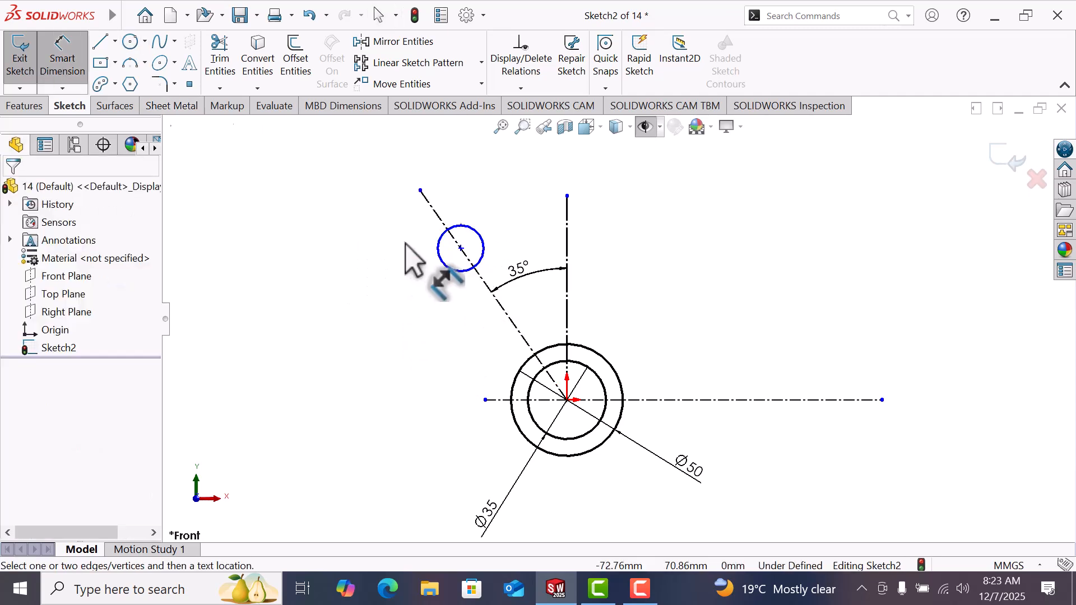
click(446, 267)
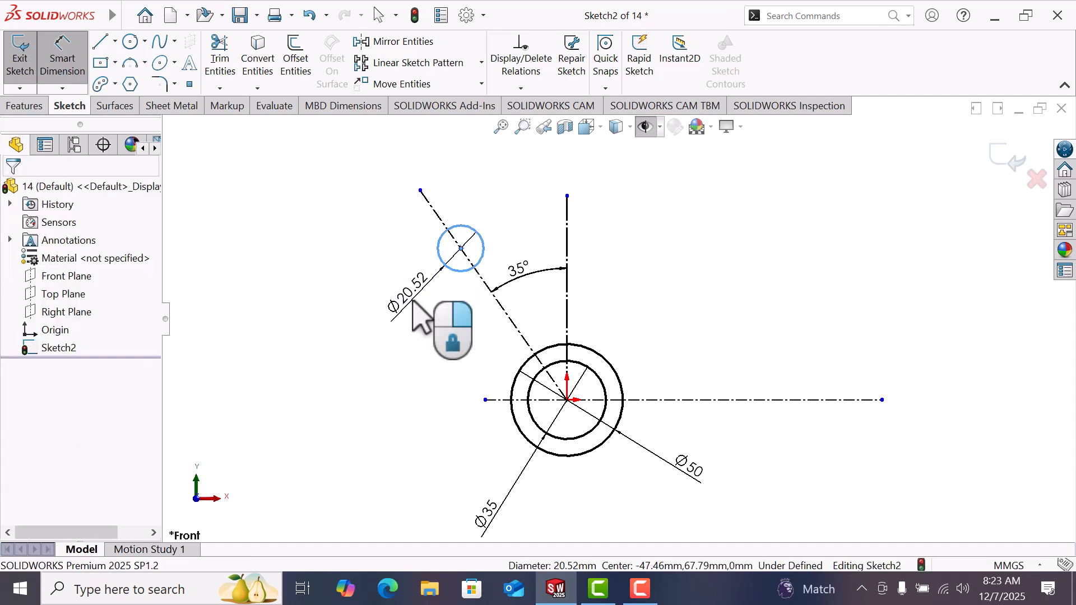
click(423, 314)
text(3)
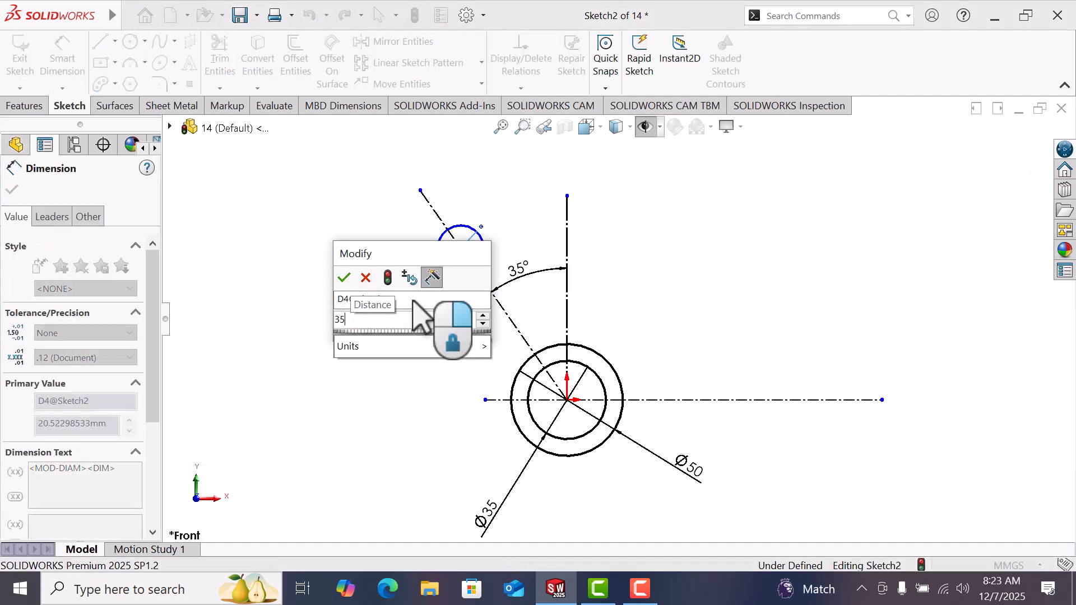
text(5)
key(Return)
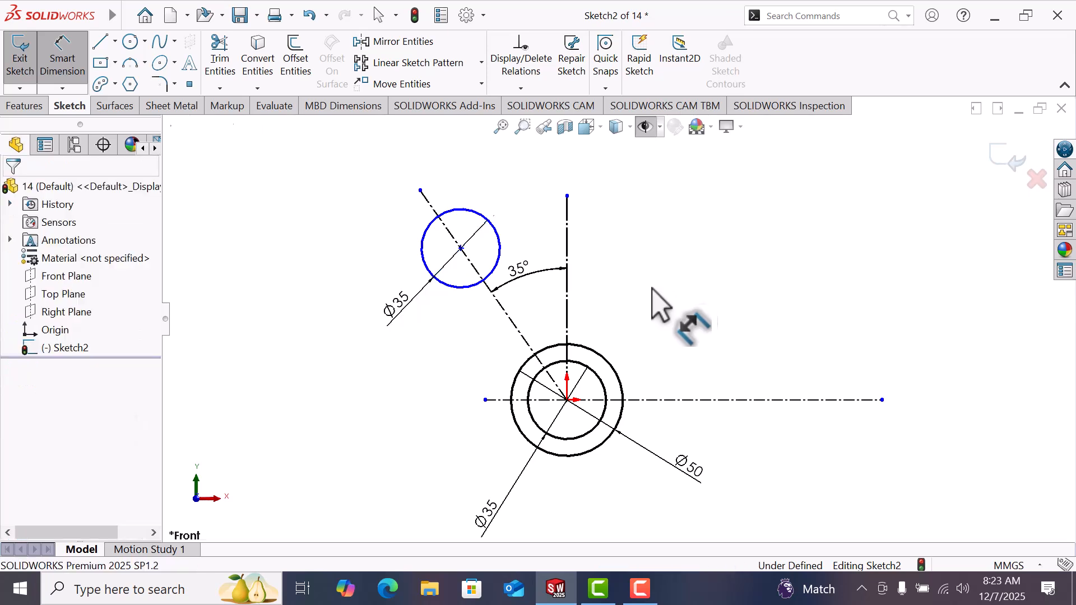
Dimension the aligned distance from the origin to the angled-line circle's centre as 70 mm and finish dimensioning
click(566, 400)
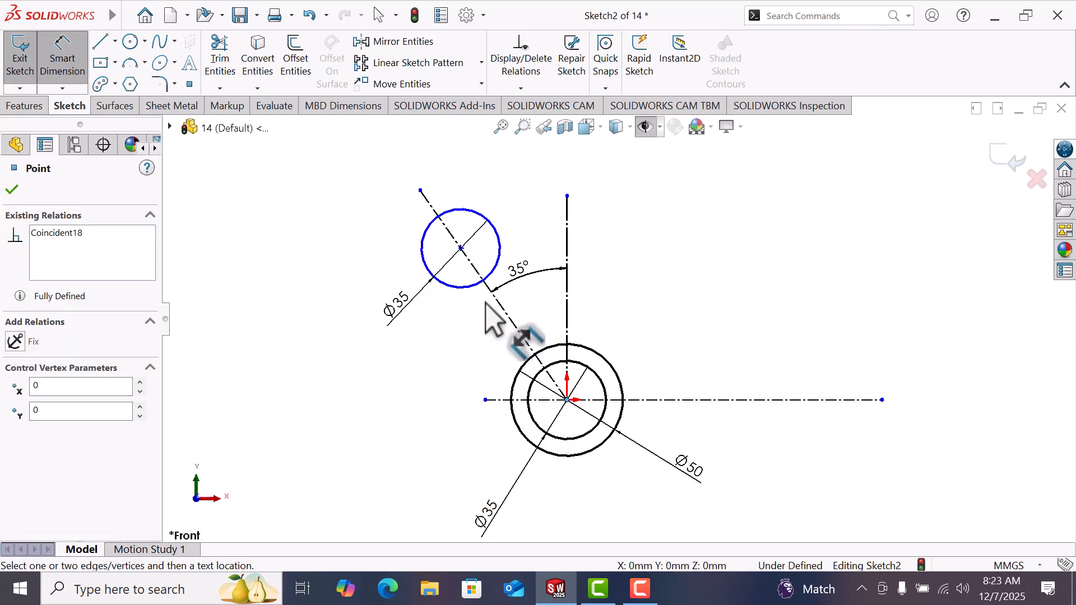
click(460, 247)
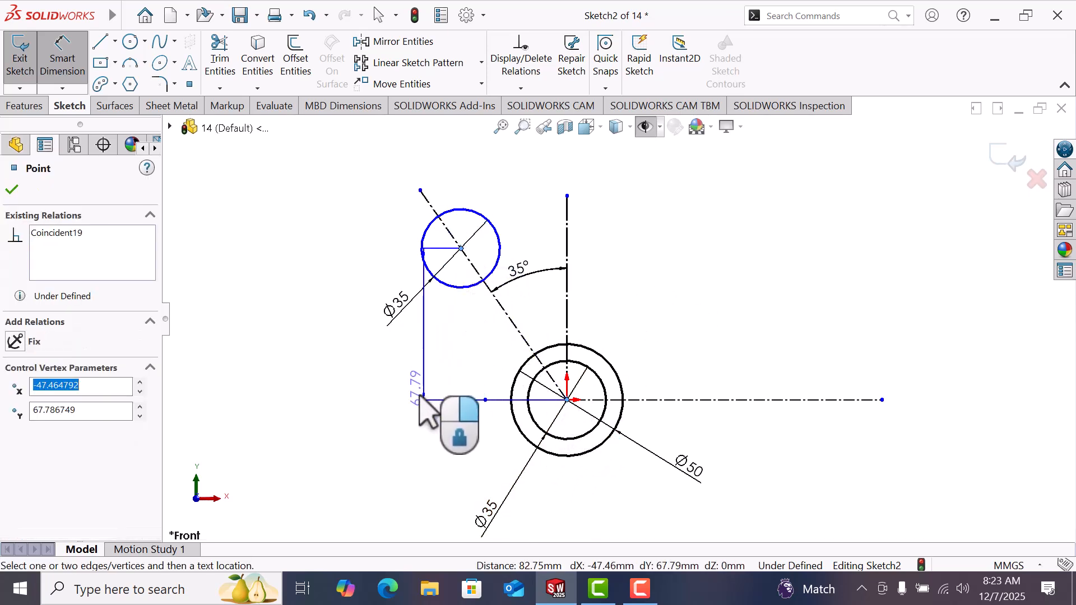
click(389, 433)
text(70)
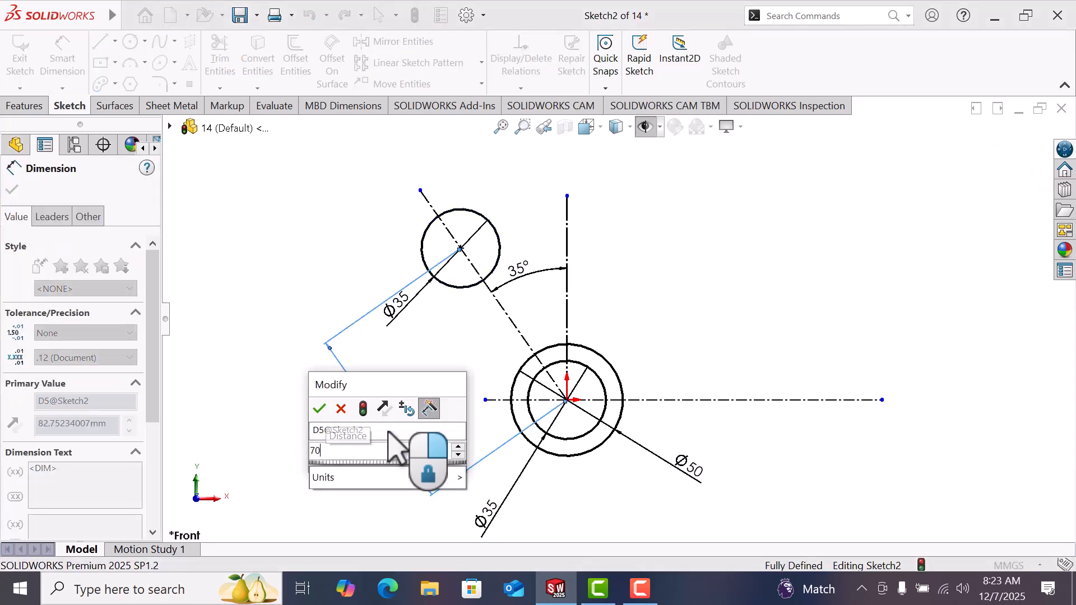
key(Return)
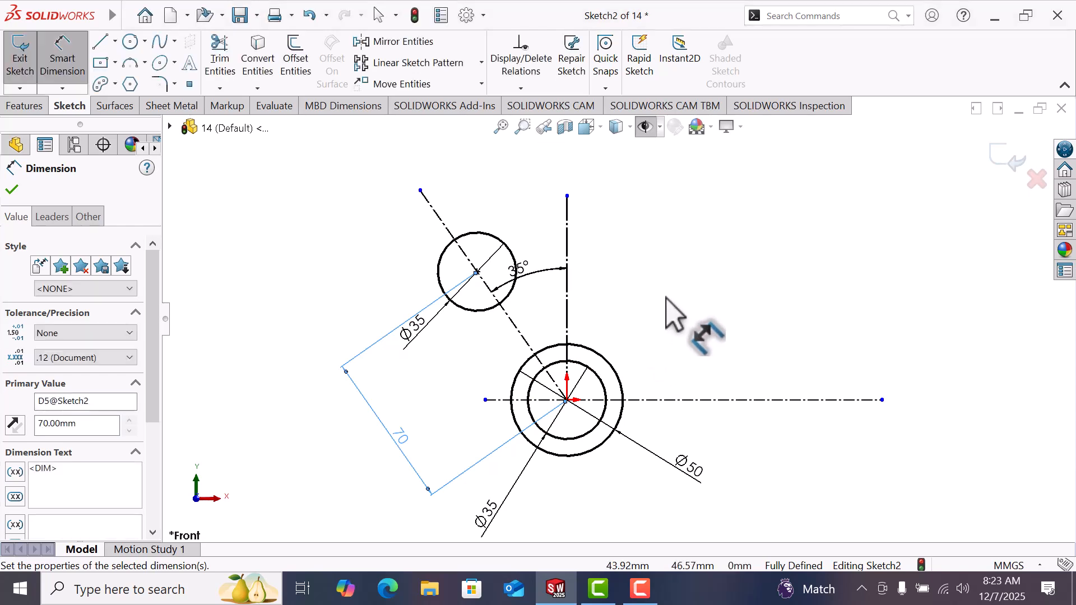
right_click(670, 298)
click(707, 349)
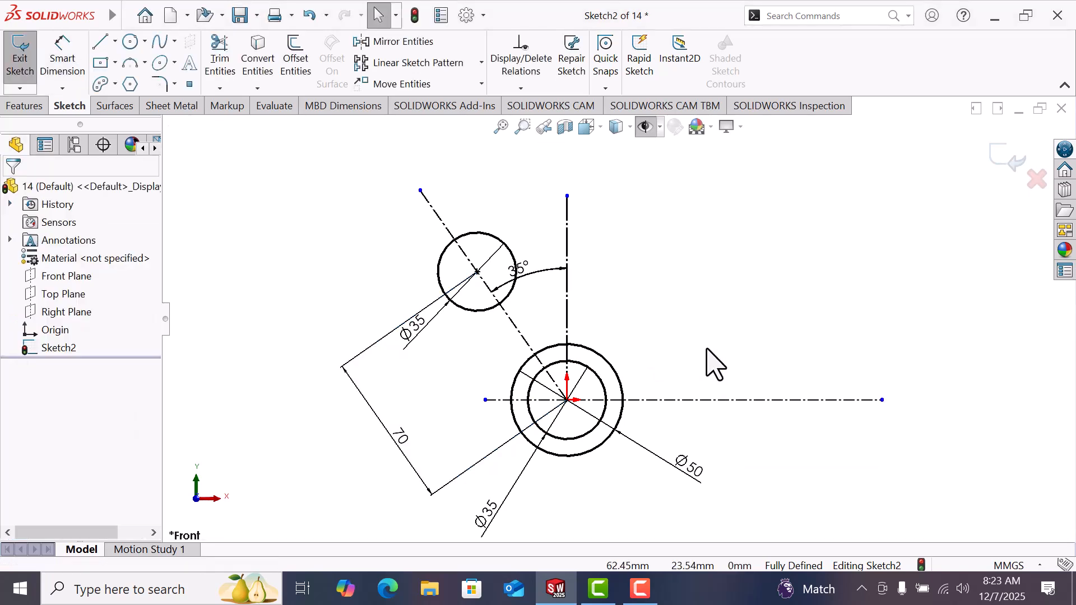
Sketch a six-sided inscribed-circle polygon, about 20 mm across its corners, centred in the 35 mm circle on the angled line
scroll(650, 304, down, 2)
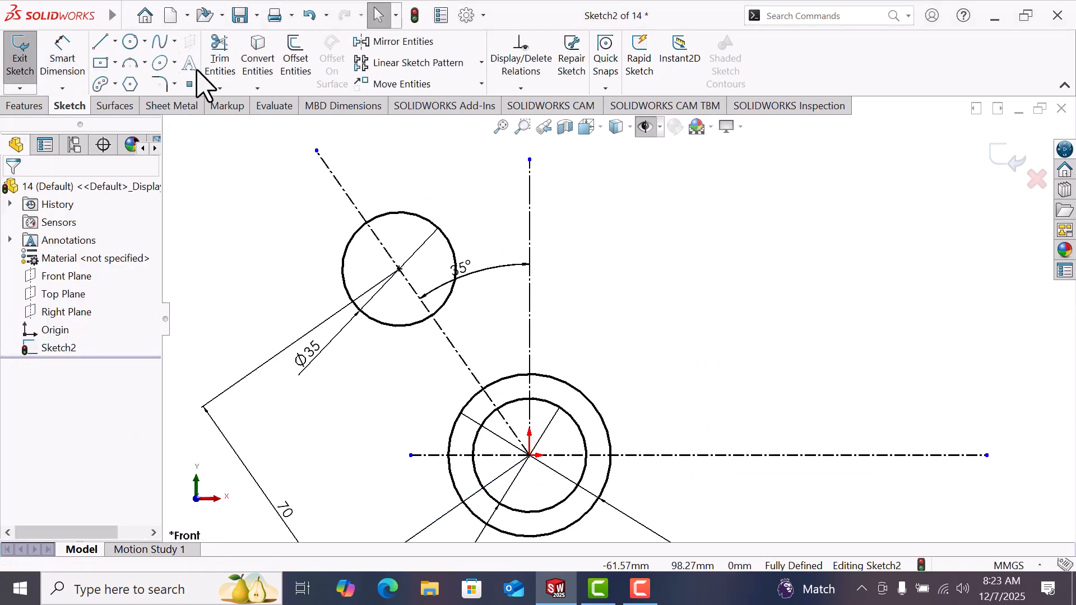
click(130, 84)
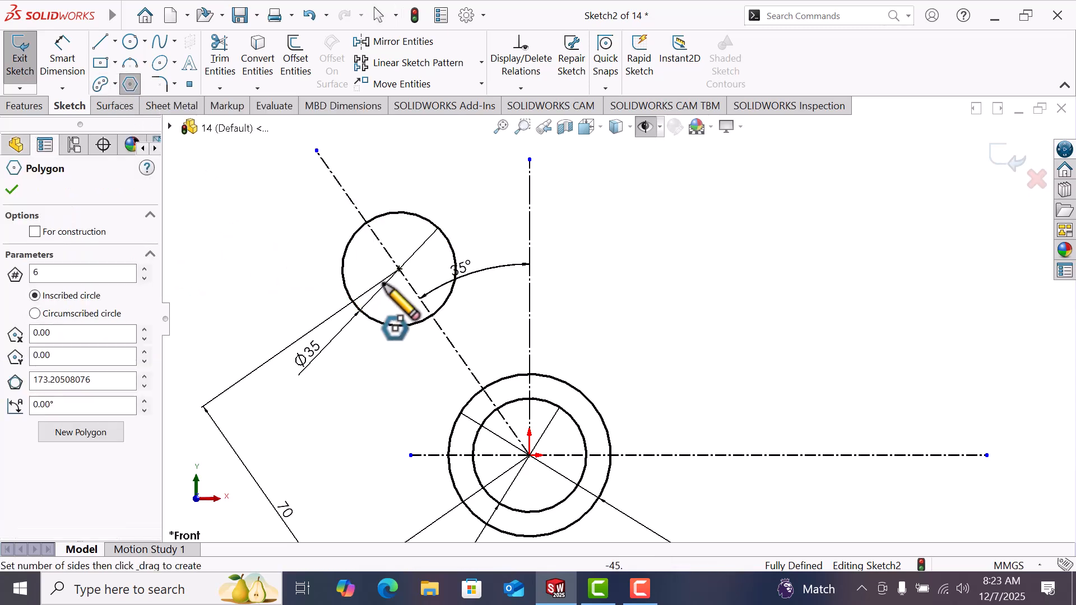
click(399, 269)
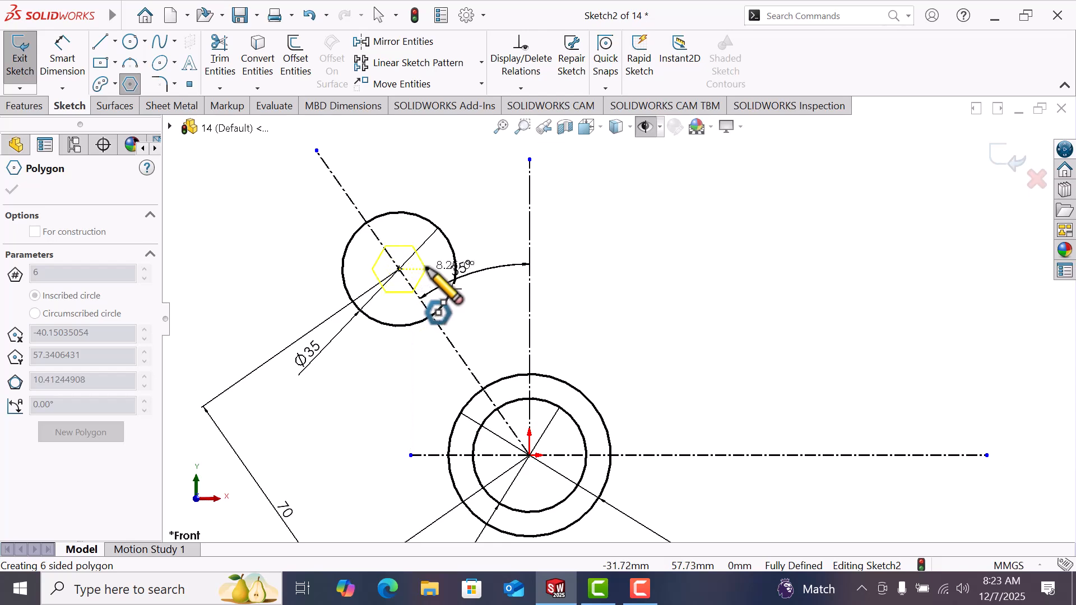
click(431, 269)
right_click(441, 283)
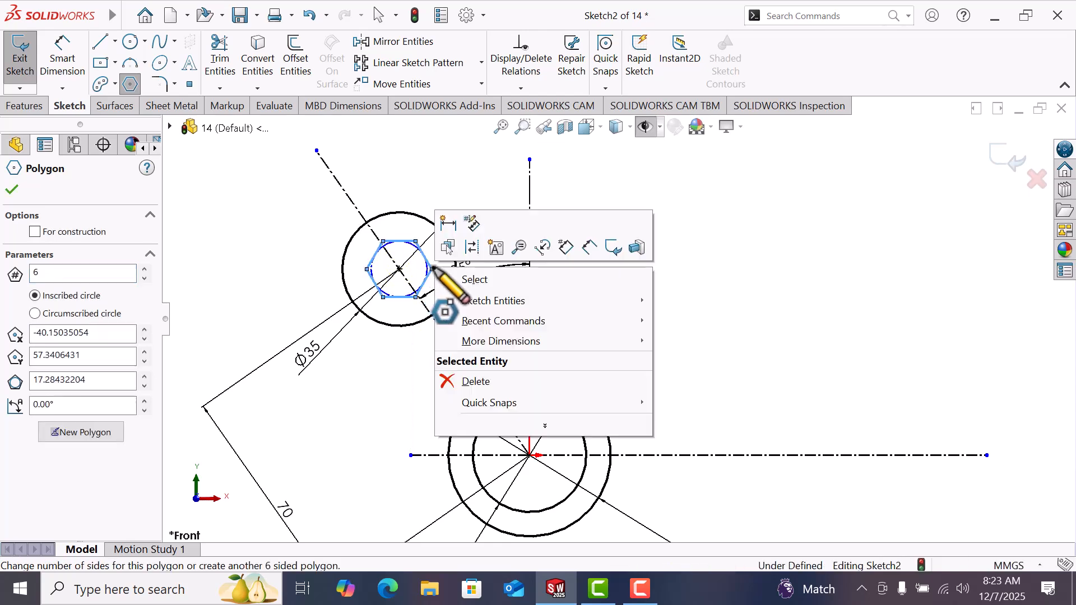
click(476, 280)
Make the midpoint of the hexagon's upper horizontal side coincident with the angled construction line
scroll(364, 236, down, 2)
scroll(364, 235, down, 2)
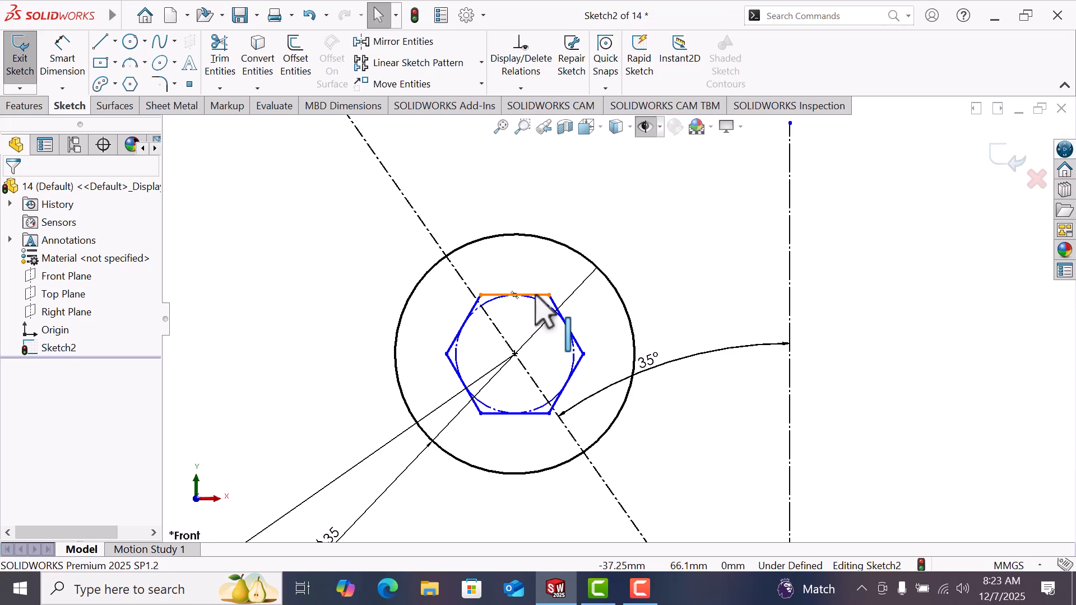
scroll(535, 295, down, 2)
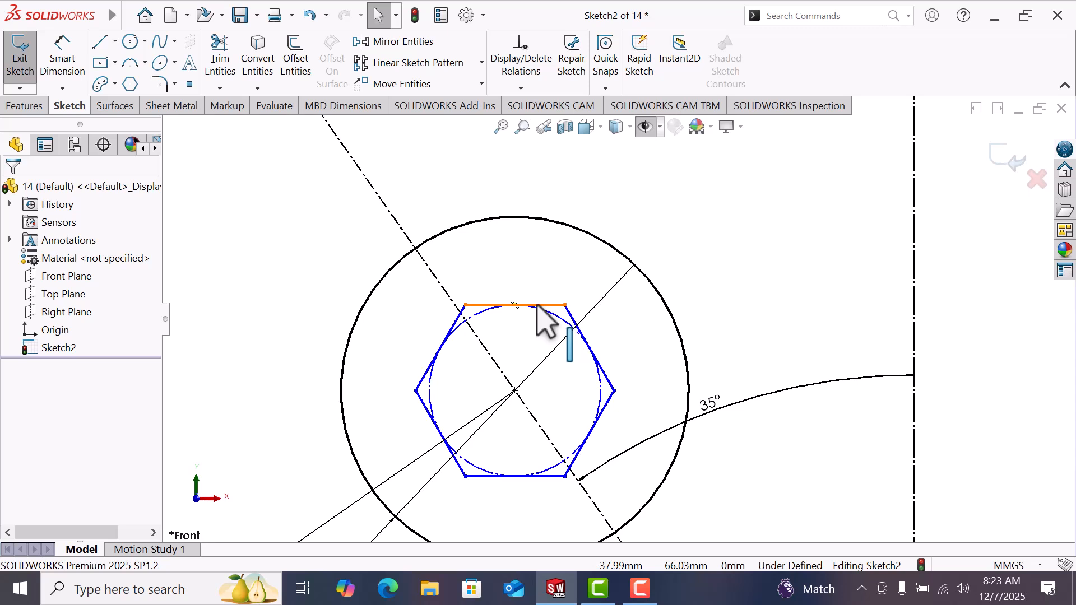
right_click(541, 305)
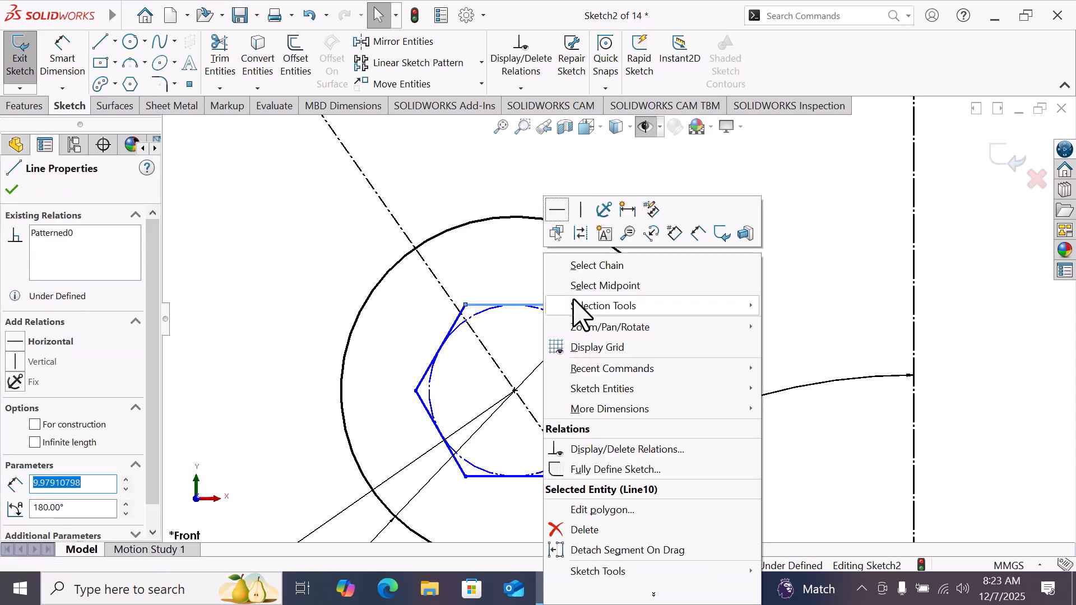
click(605, 286)
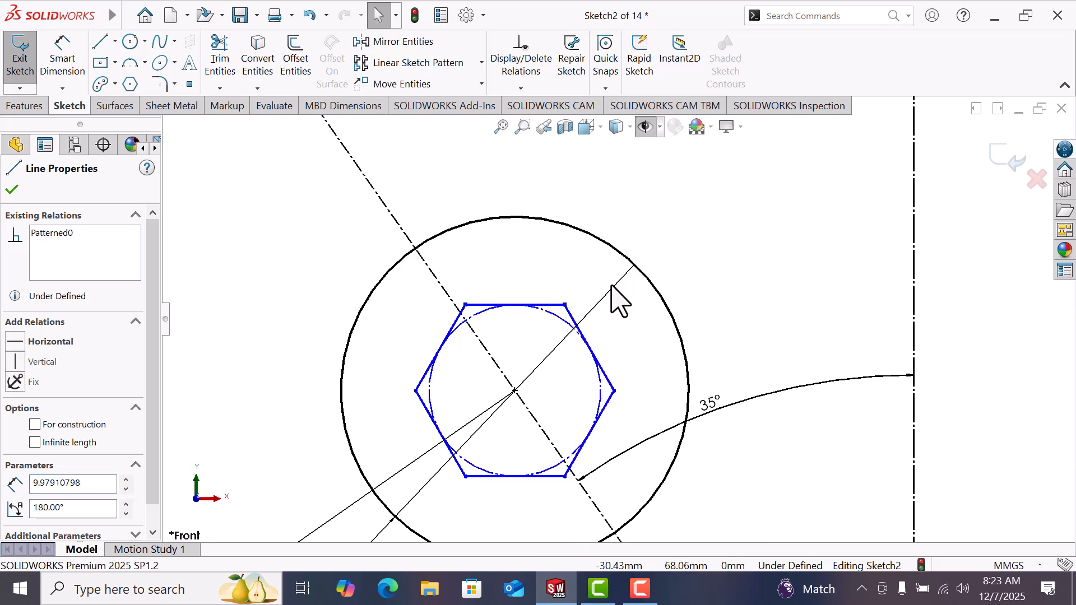
click(435, 281)
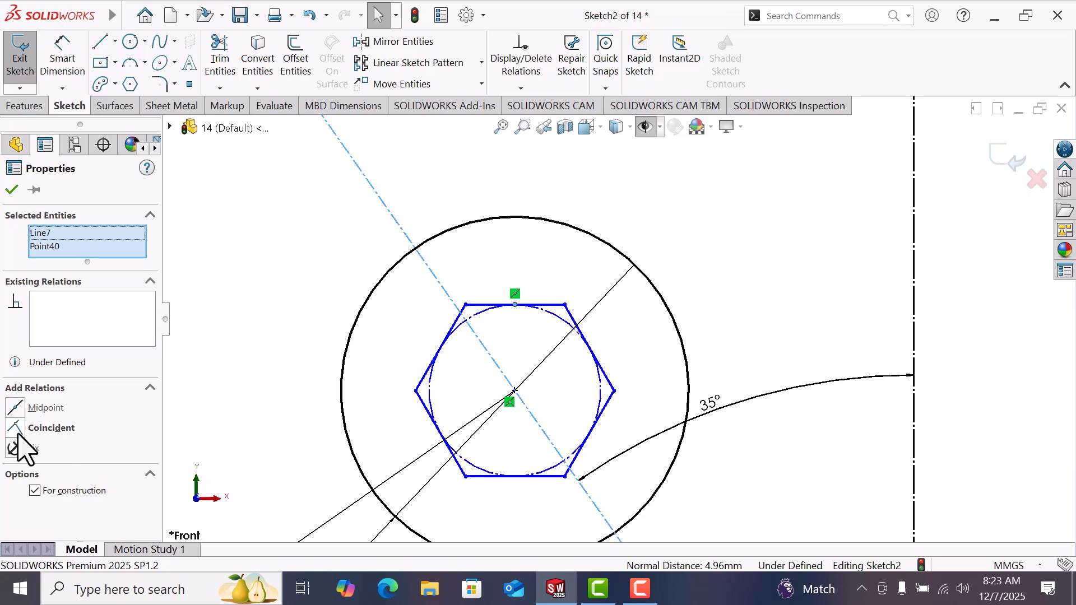
click(15, 428)
click(700, 243)
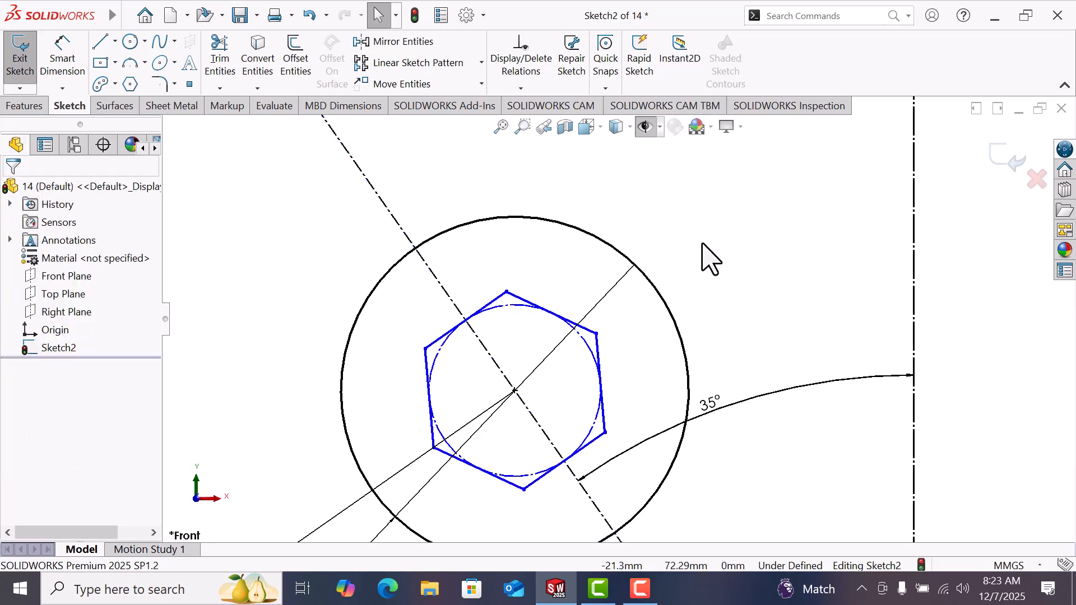
Dimension the distance between two opposite corners of the hexagon as 20 mm and finish dimensioning
scroll(701, 243, up, 2)
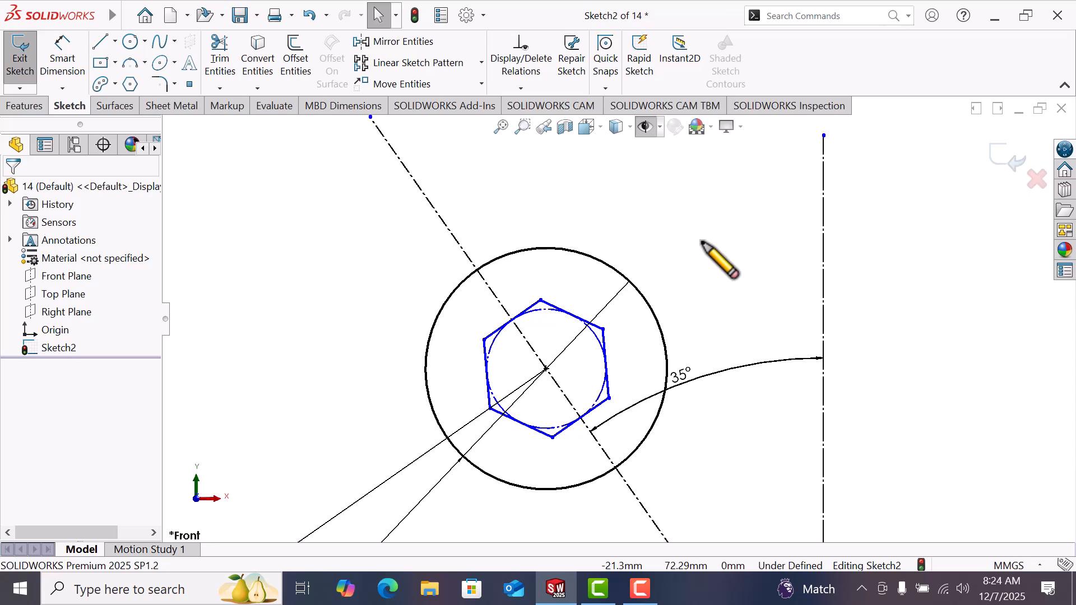
click(64, 59)
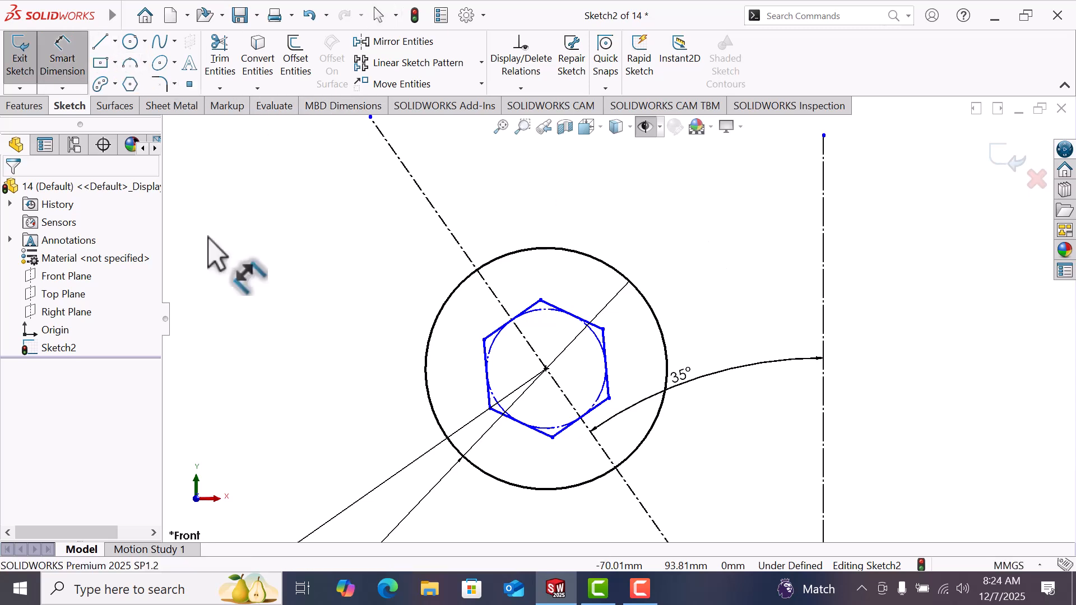
click(491, 407)
click(603, 328)
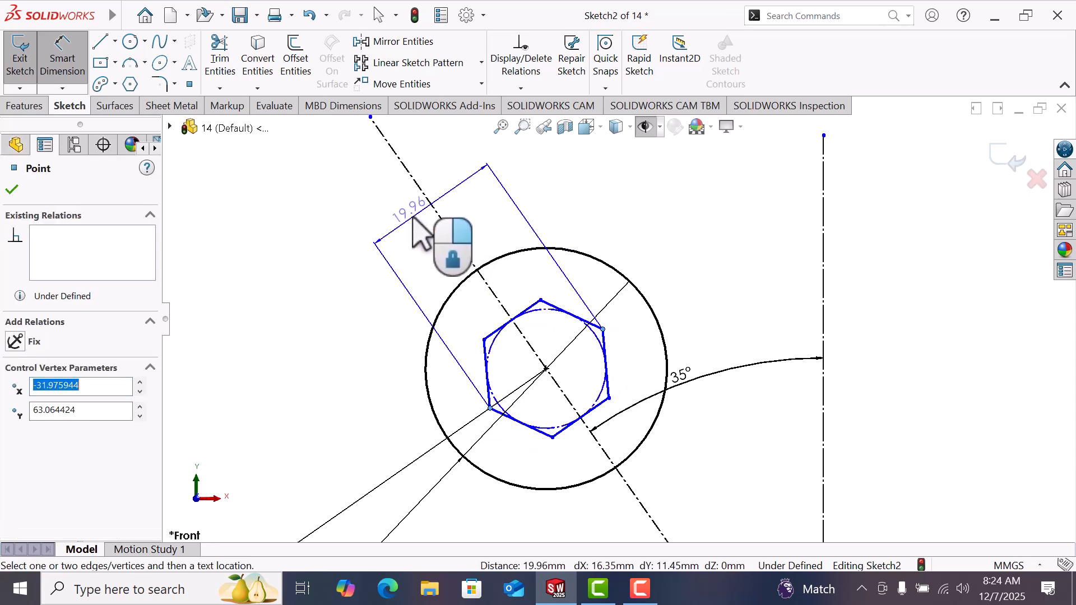
click(414, 218)
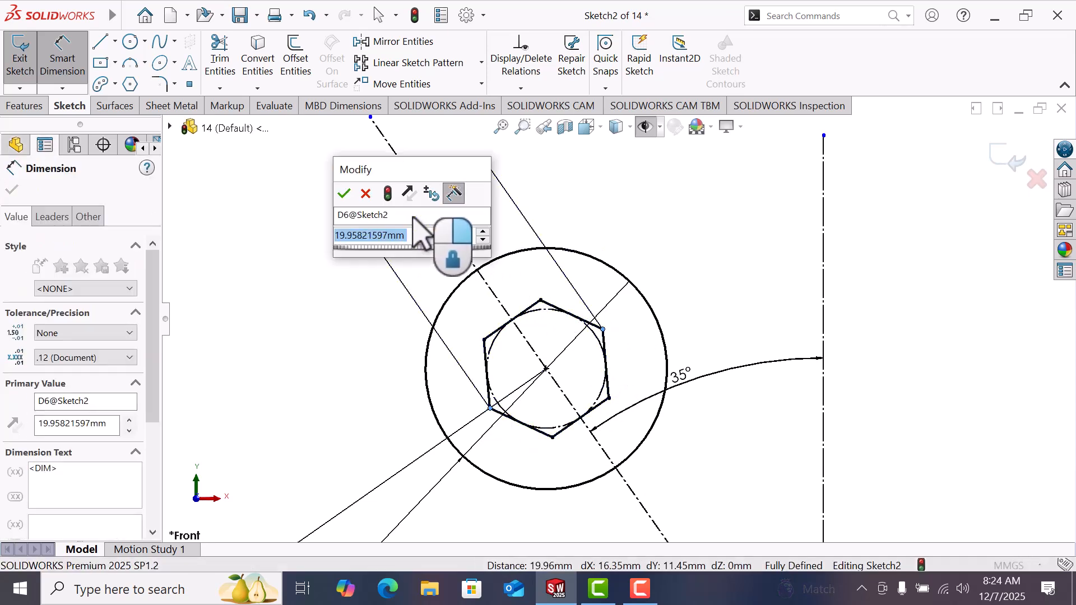
text(20)
key(Return)
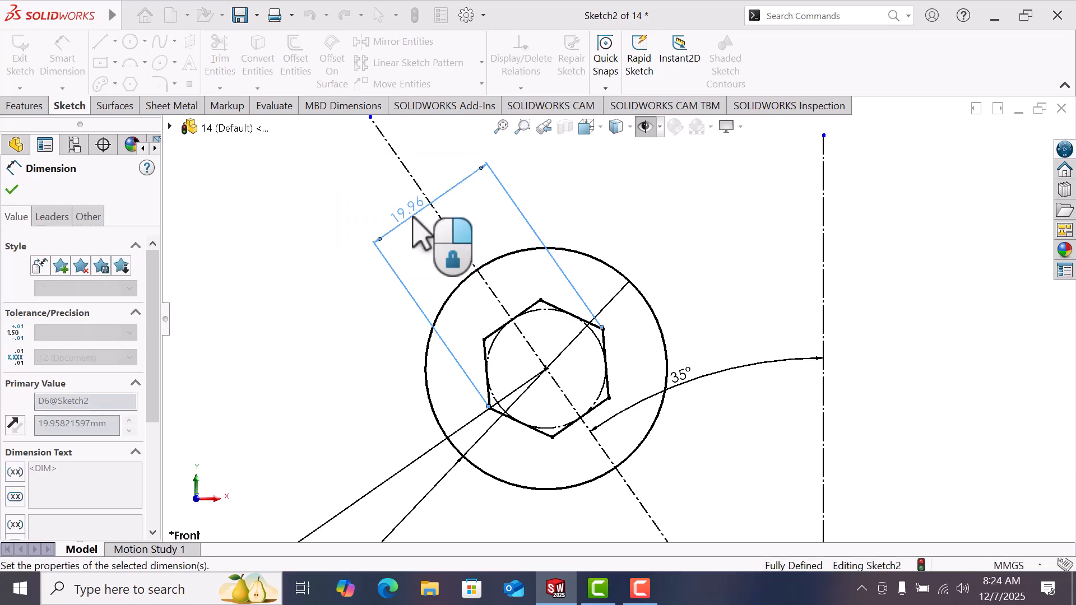
scroll(687, 255, up, 5)
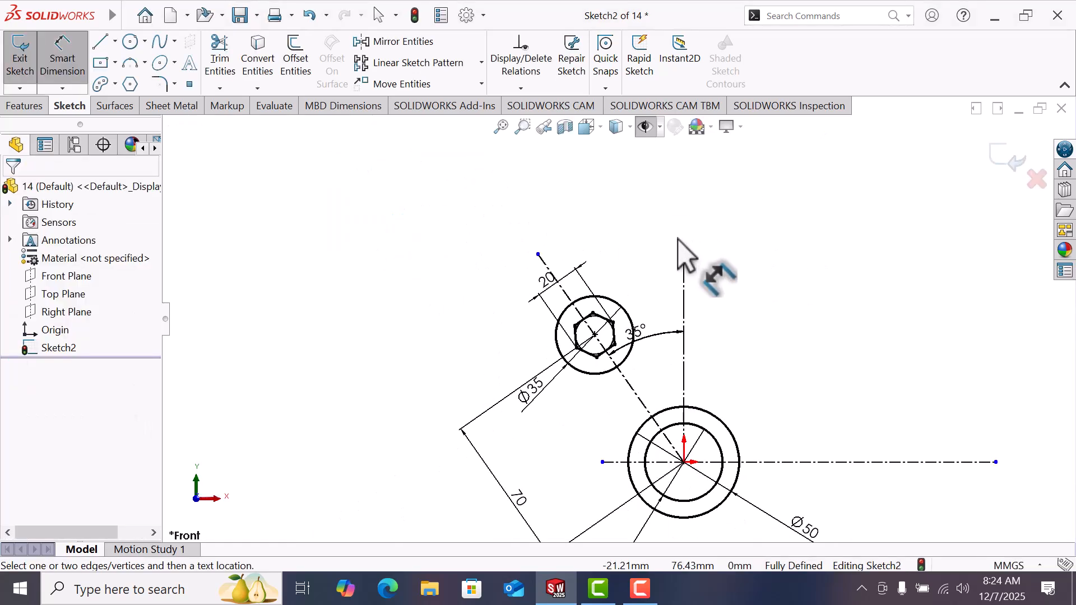
right_click(792, 283)
click(847, 334)
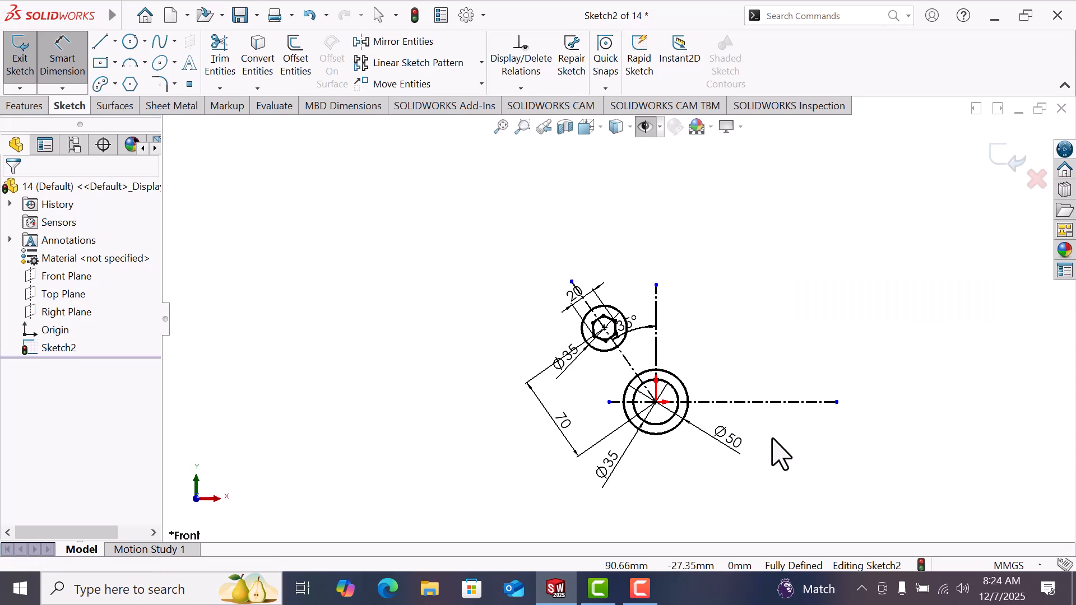
Sketch two concentric circles, about 14.5 mm and 9.5 mm in radius, on the horizontal construction line about 108 mm right of the origin
scroll(781, 449, down, 3)
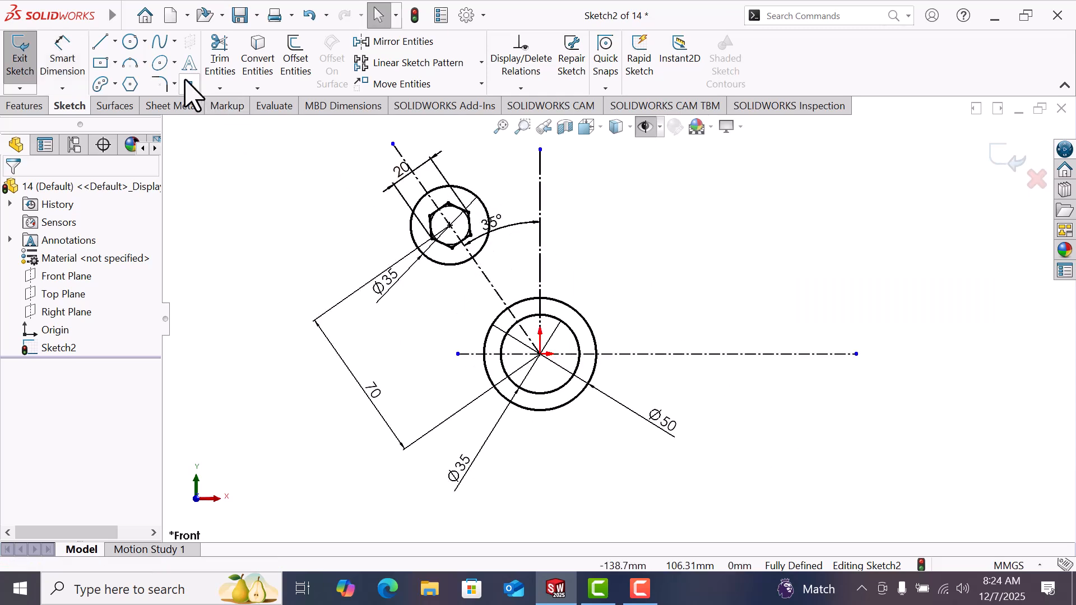
click(129, 44)
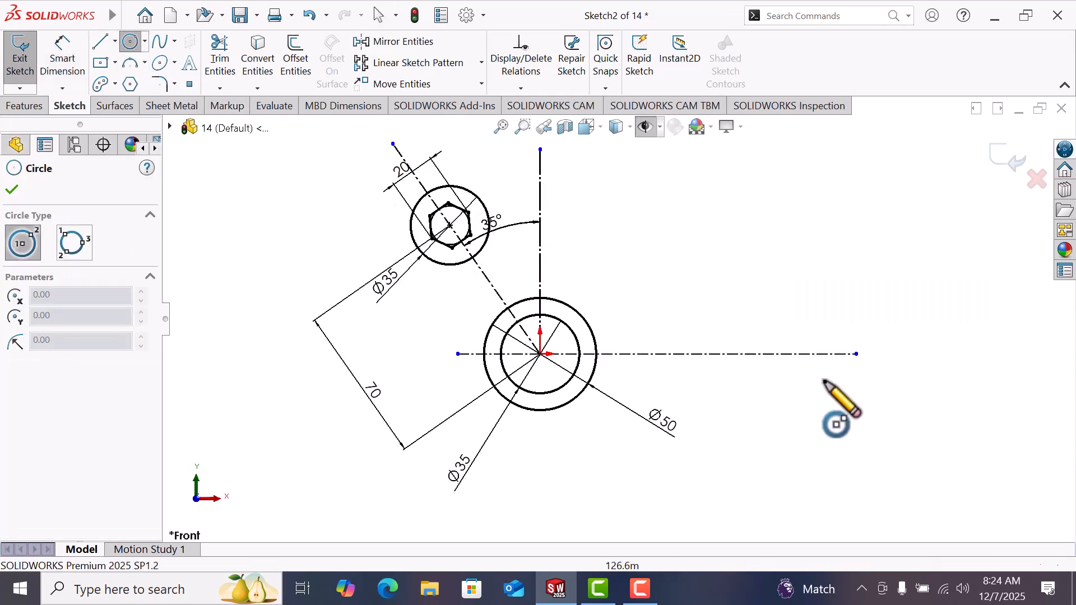
click(783, 353)
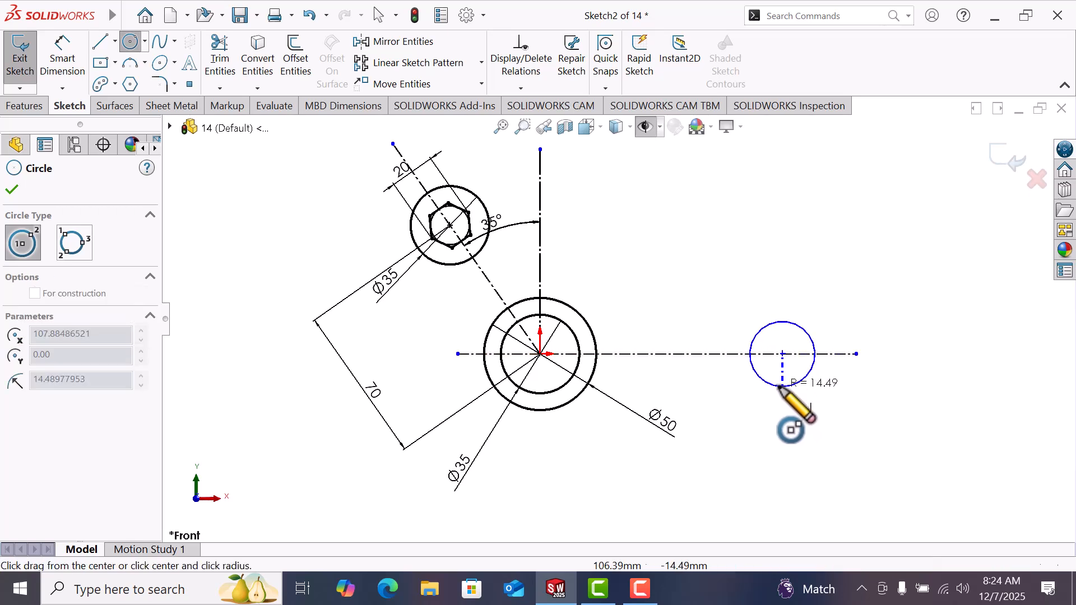
click(806, 375)
click(783, 353)
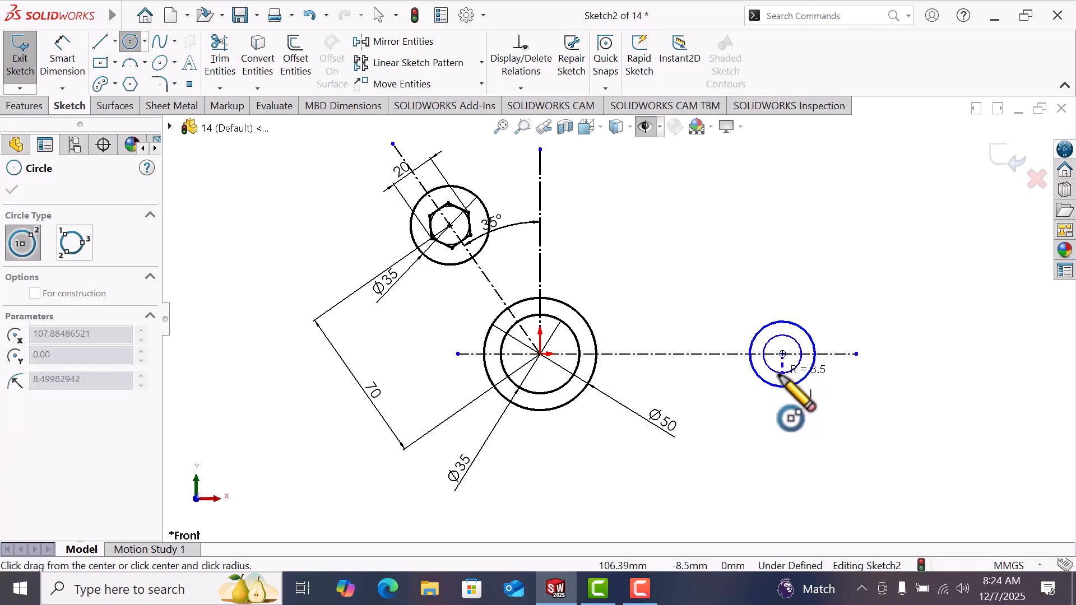
click(782, 375)
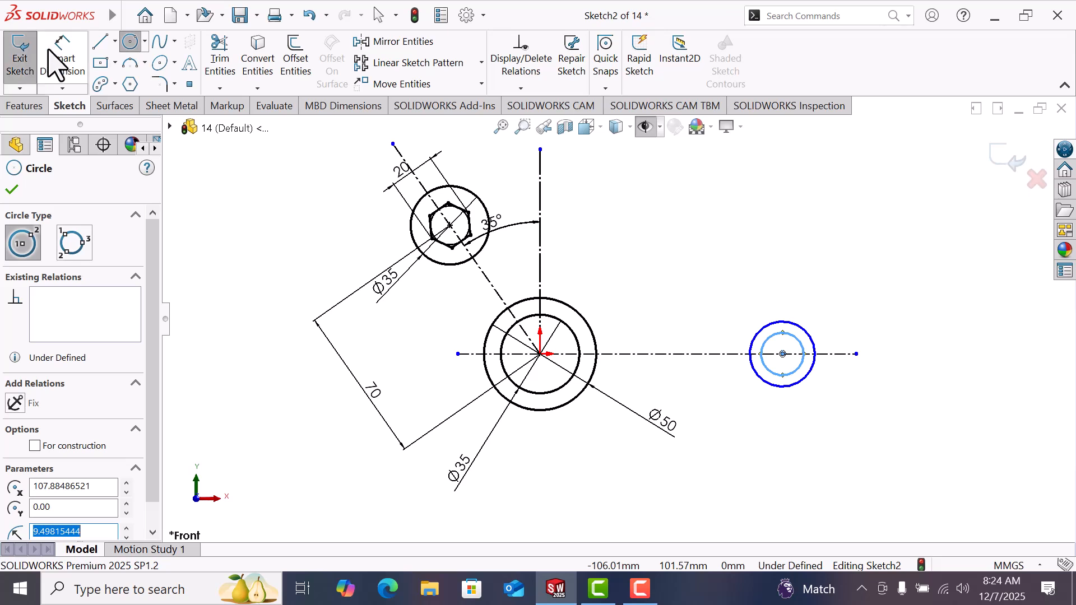
Dimension the outer circle at the right end of the horizontal construction line with a diameter of 30 mm
click(61, 62)
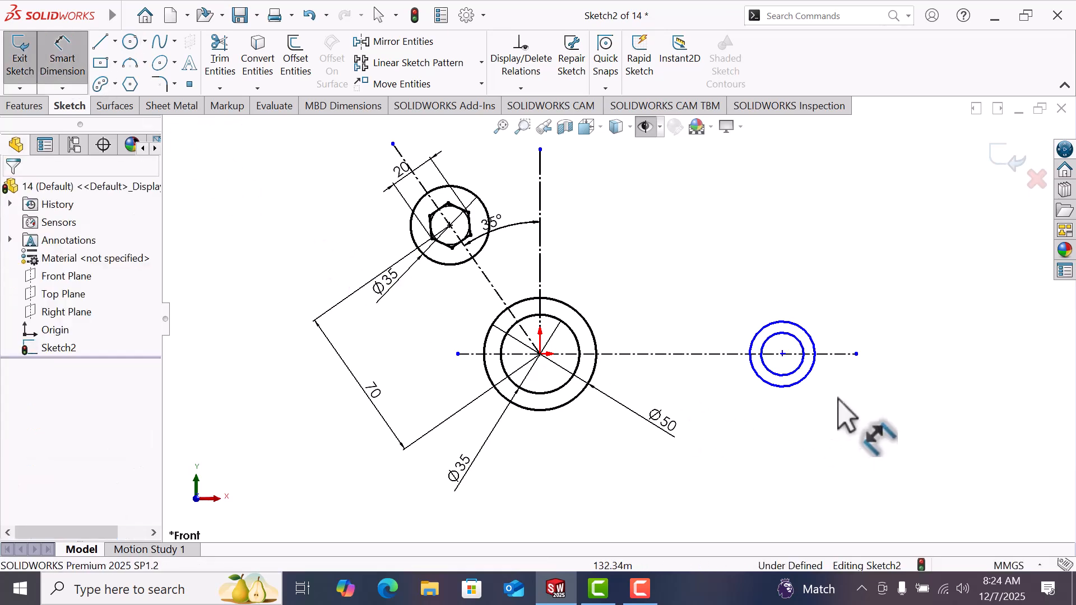
click(809, 374)
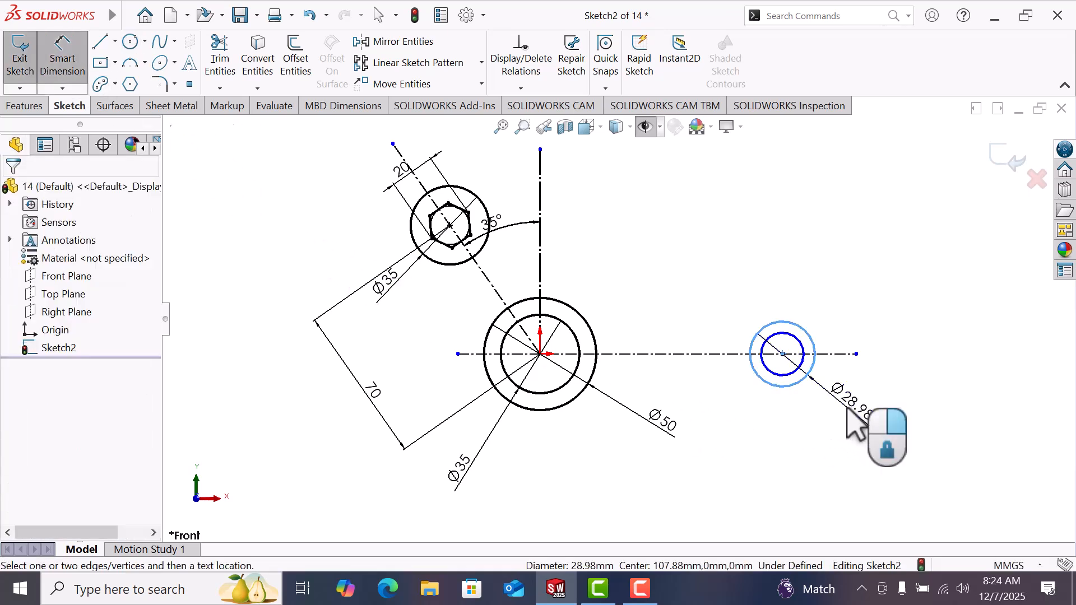
click(847, 409)
text(3)
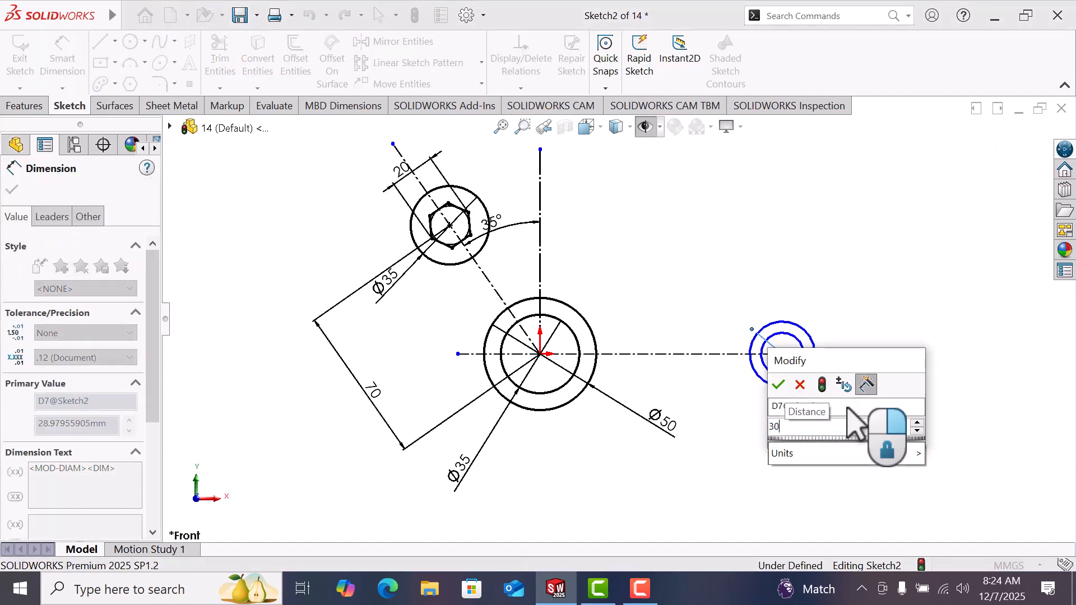
text(0)
key(Return)
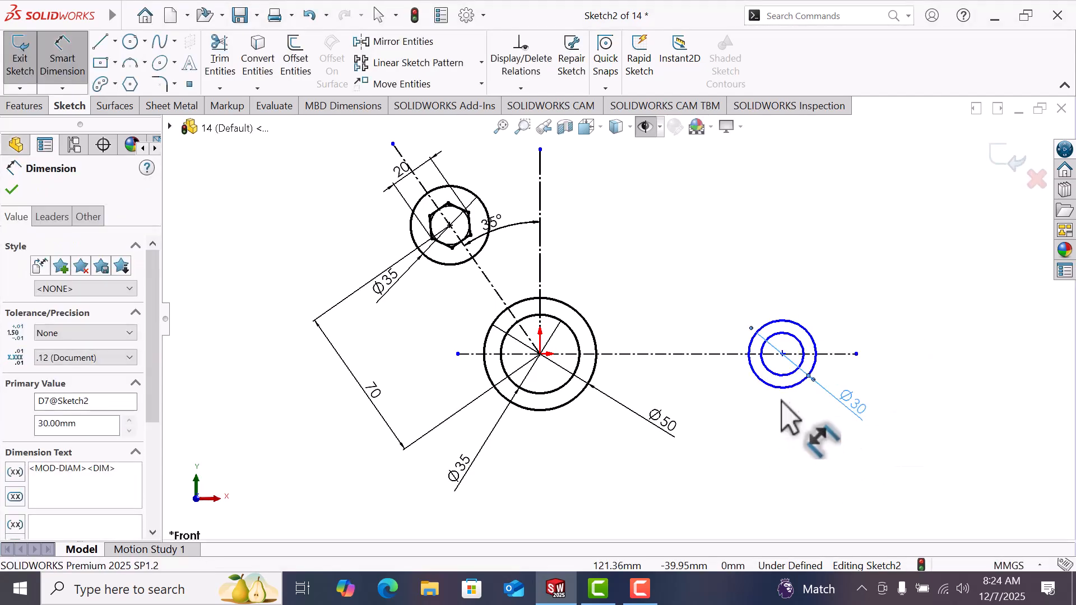
Dimension the inner circle at the right end of the horizontal construction line with a diameter of 20 mm
click(792, 373)
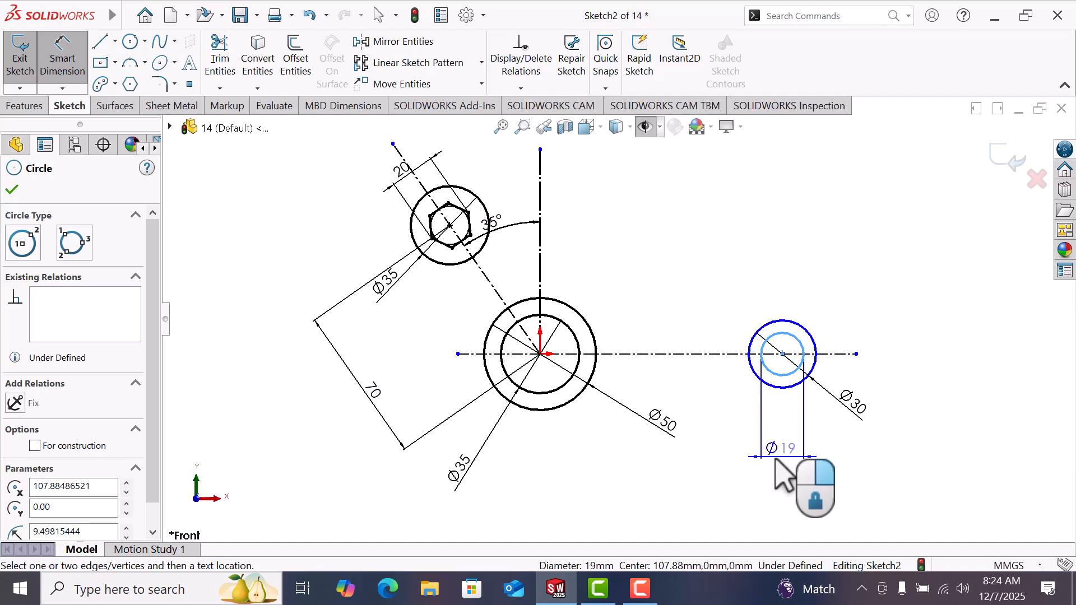
click(753, 474)
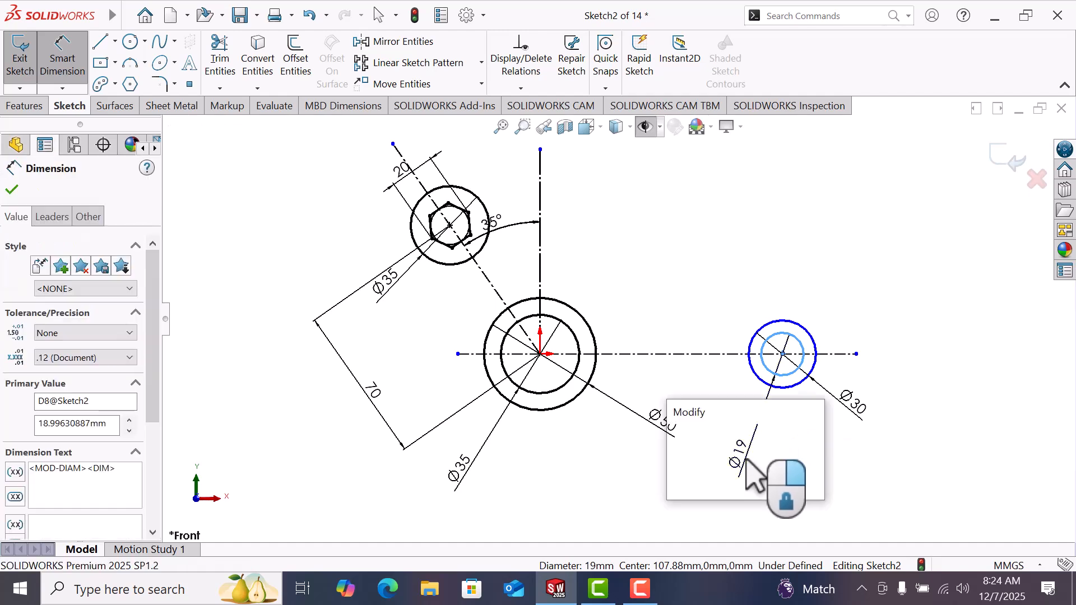
text(2)
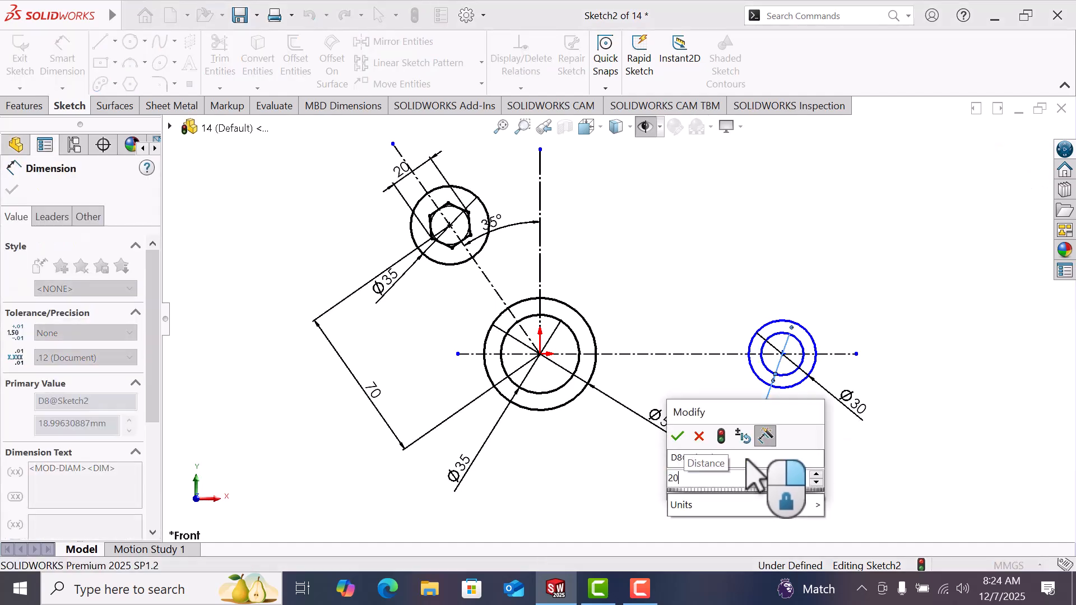
text(0)
key(Return)
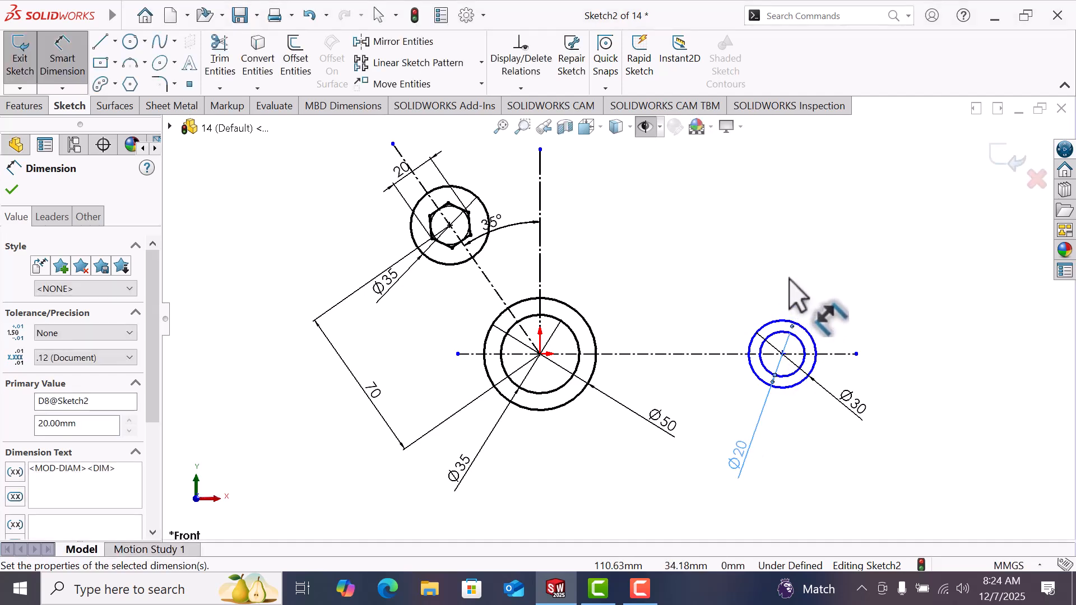
key(Escape)
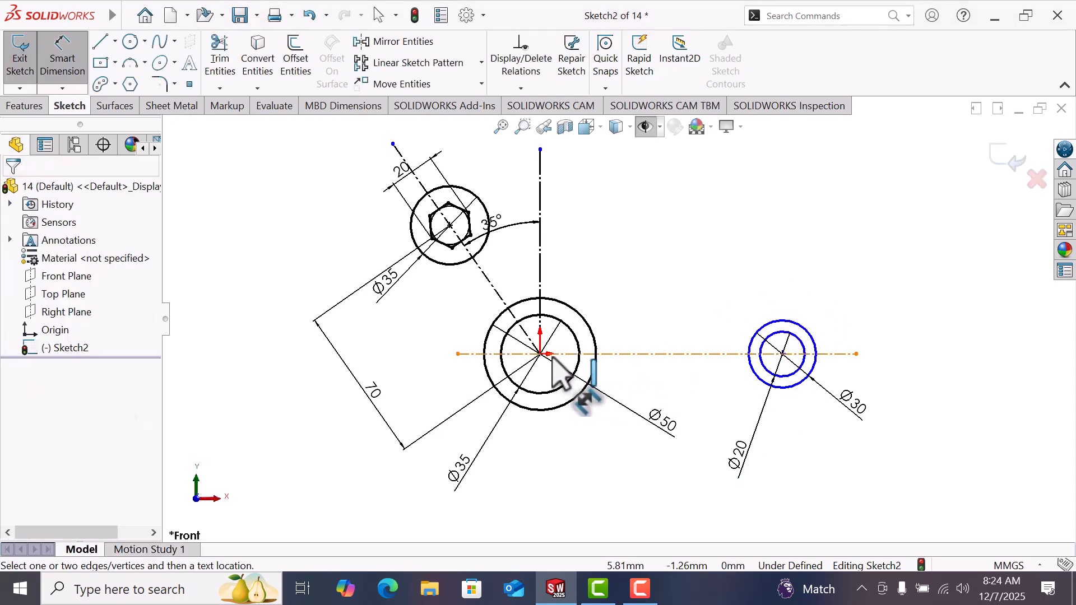
Dimension the distance from the origin to the center of the right-hand concentric circles as 80 mm and finish dimensioning
click(781, 354)
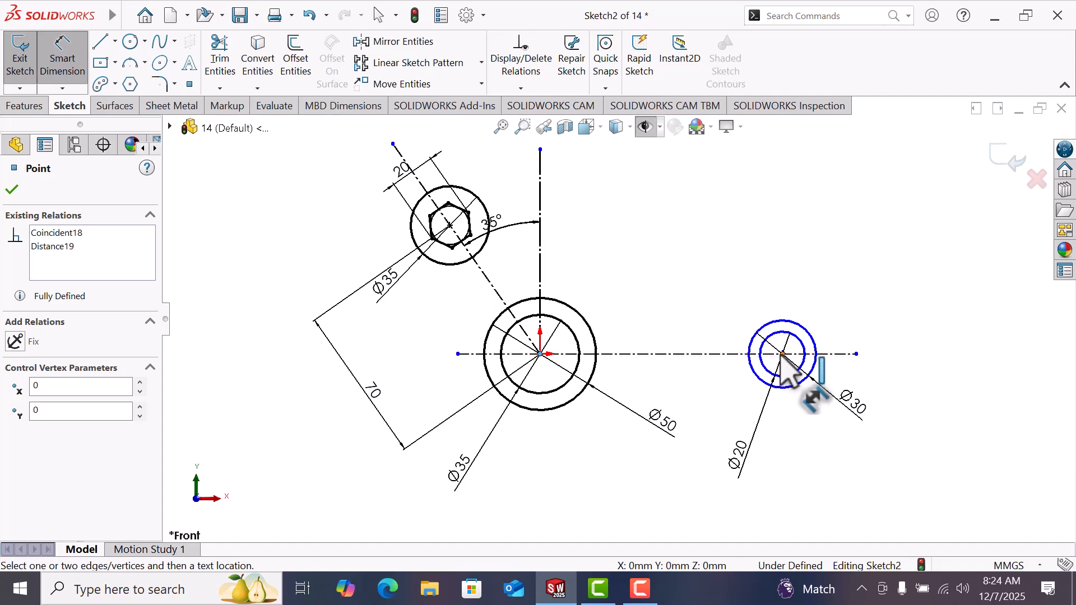
click(782, 354)
click(669, 486)
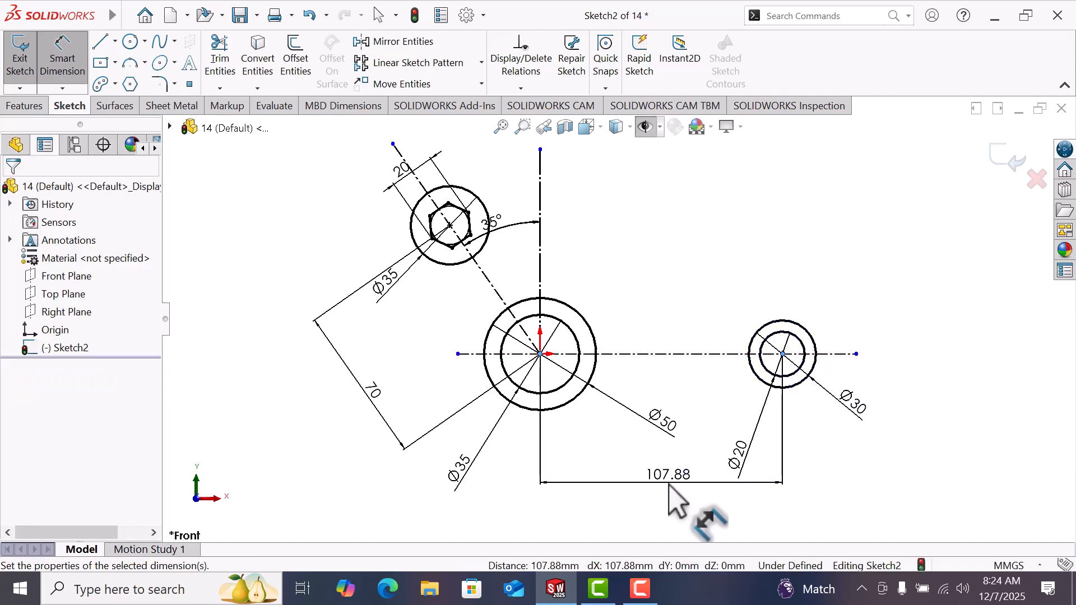
key(Return)
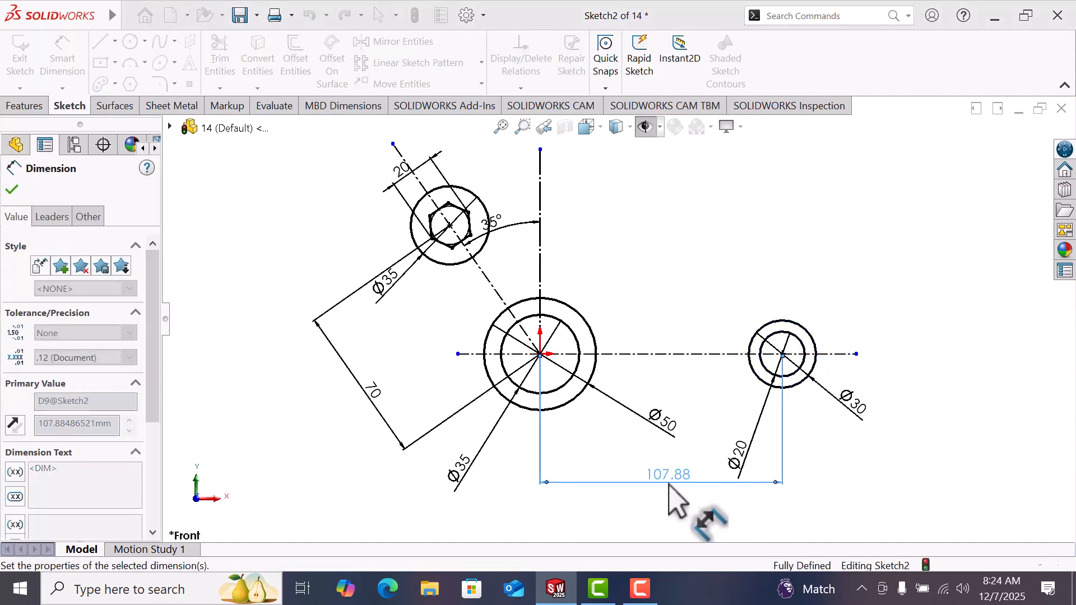
right_click(724, 247)
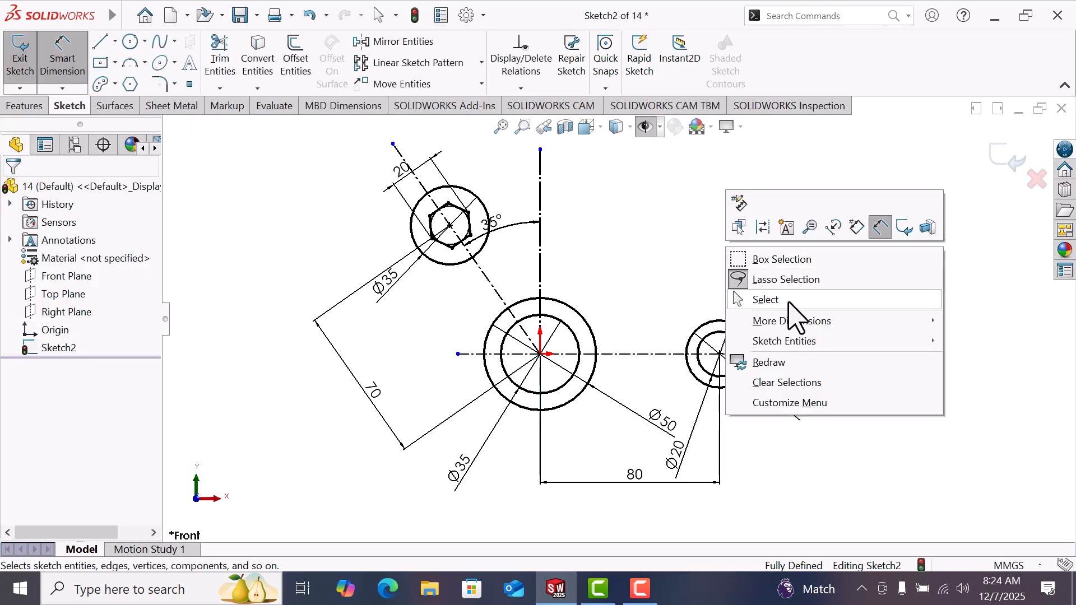
click(789, 300)
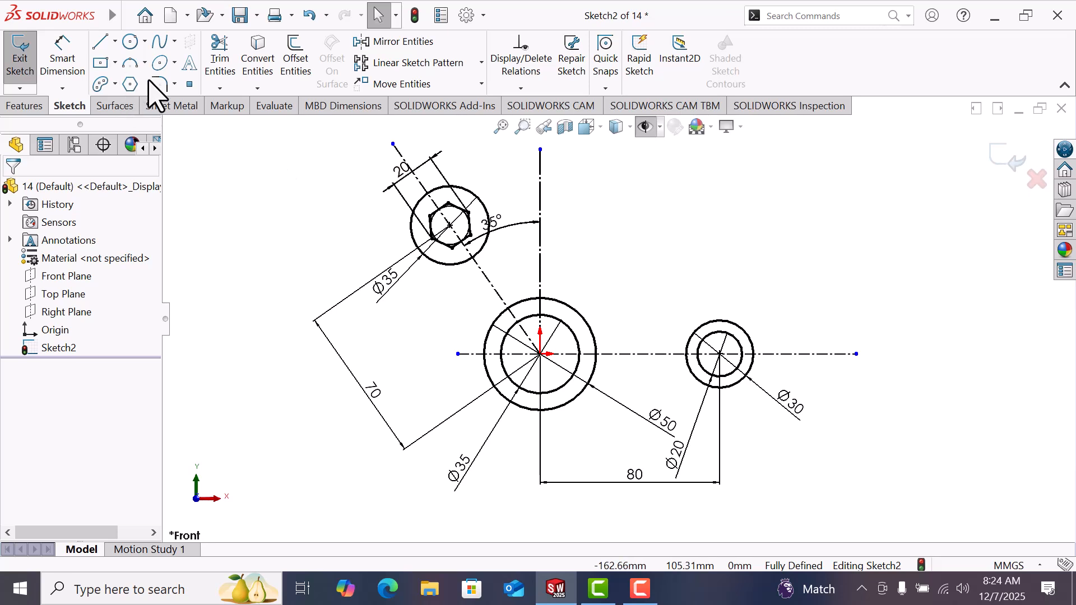
Sketch a three-point arc, about 72.5 mm in radius, from the left side of the circle around the hexagon to the left side of the 50 mm circle
click(132, 62)
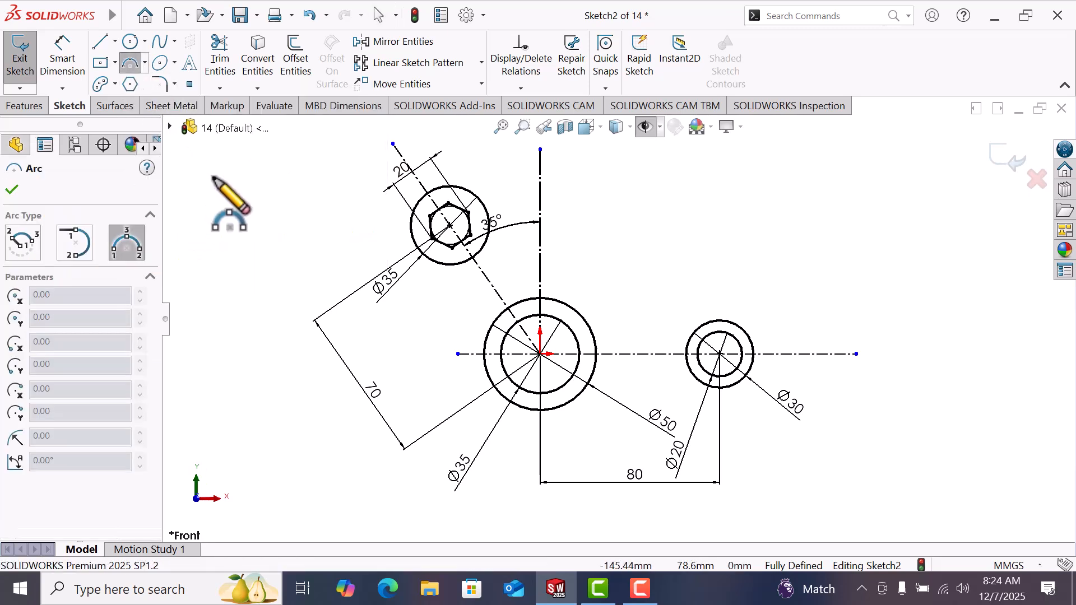
scroll(350, 227, down, 2)
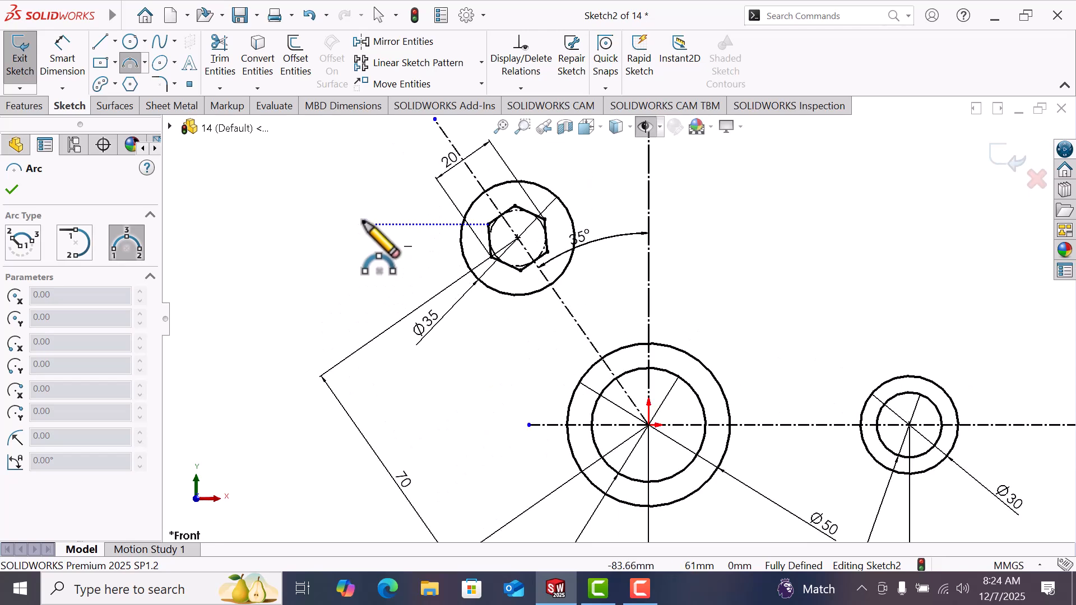
click(469, 261)
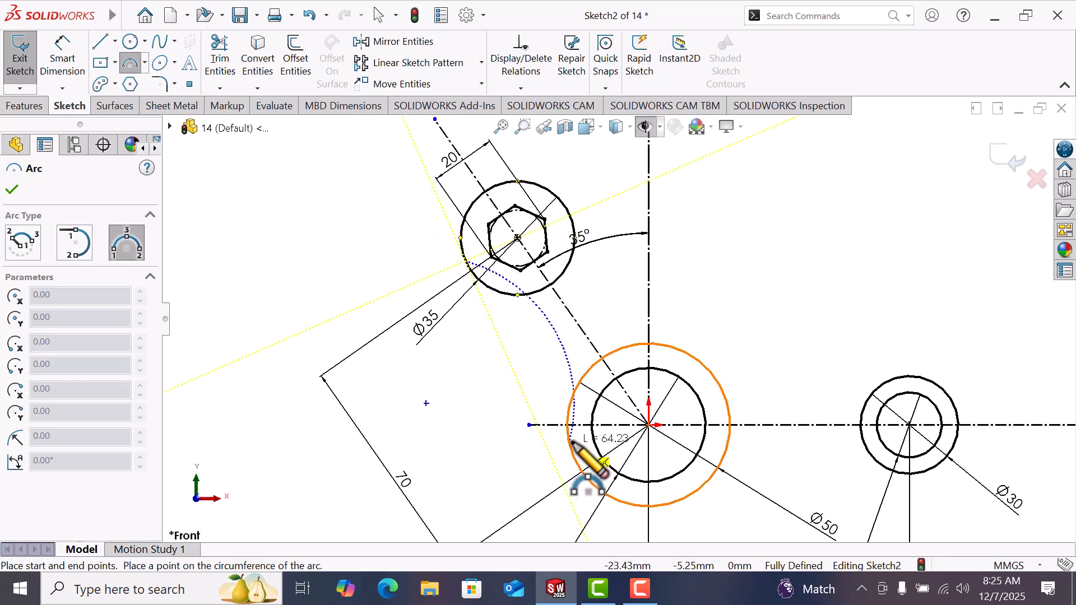
click(568, 424)
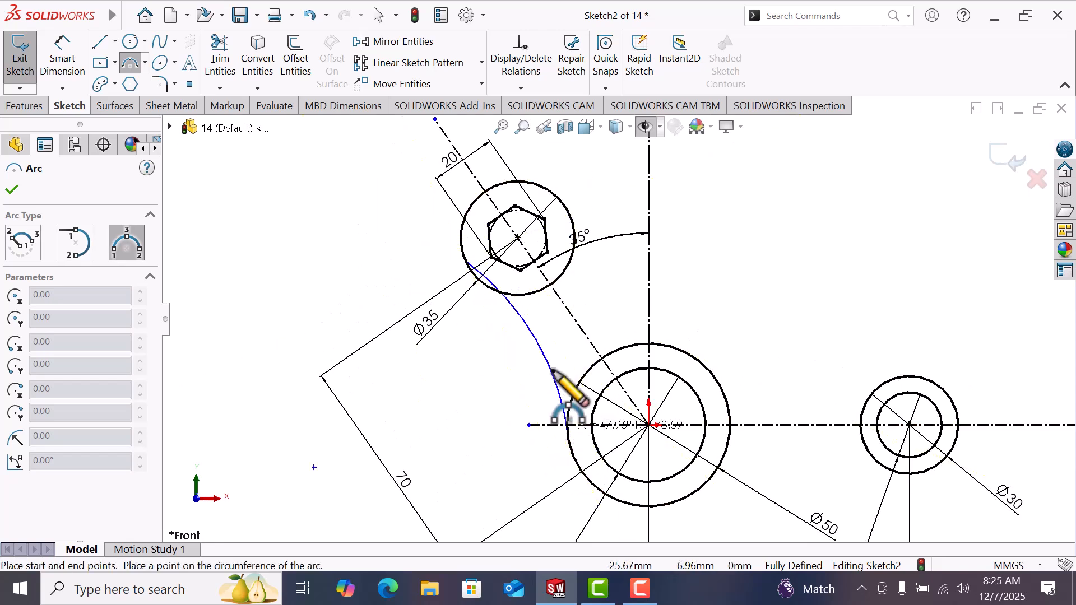
click(537, 338)
right_click(546, 337)
click(583, 354)
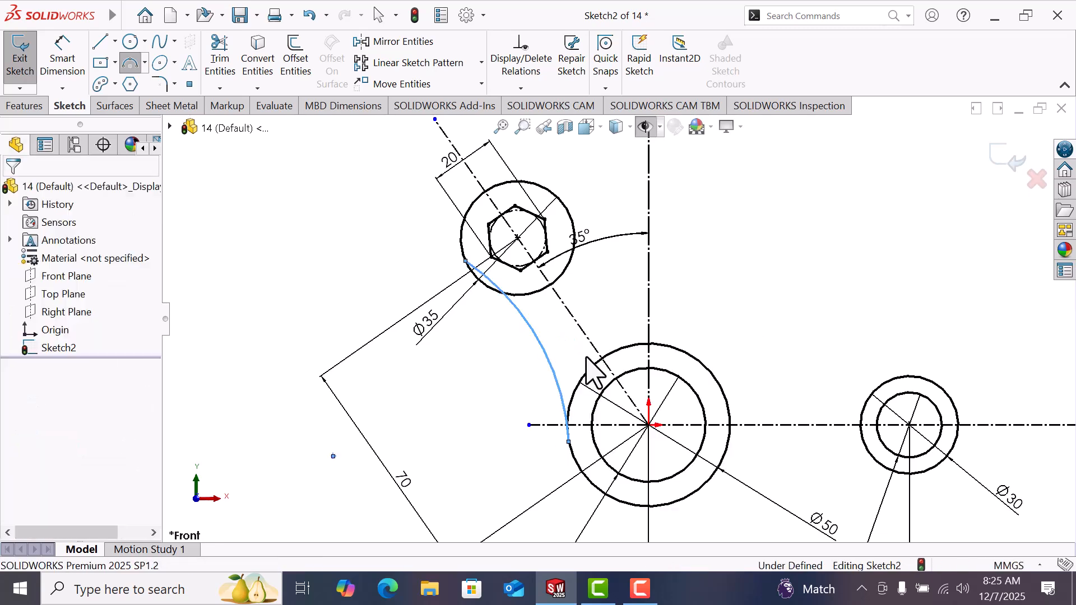
Make the new arc tangent to the 35 mm circle around the hexagon and to the 50 mm circle at the origin
click(537, 338)
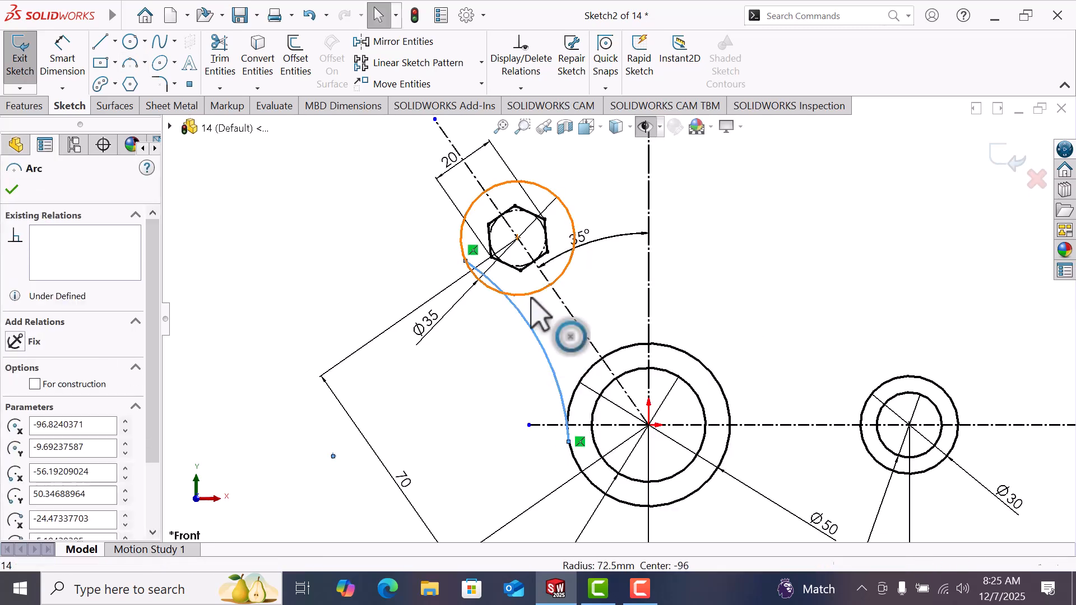
ctrl+click(531, 297)
click(15, 432)
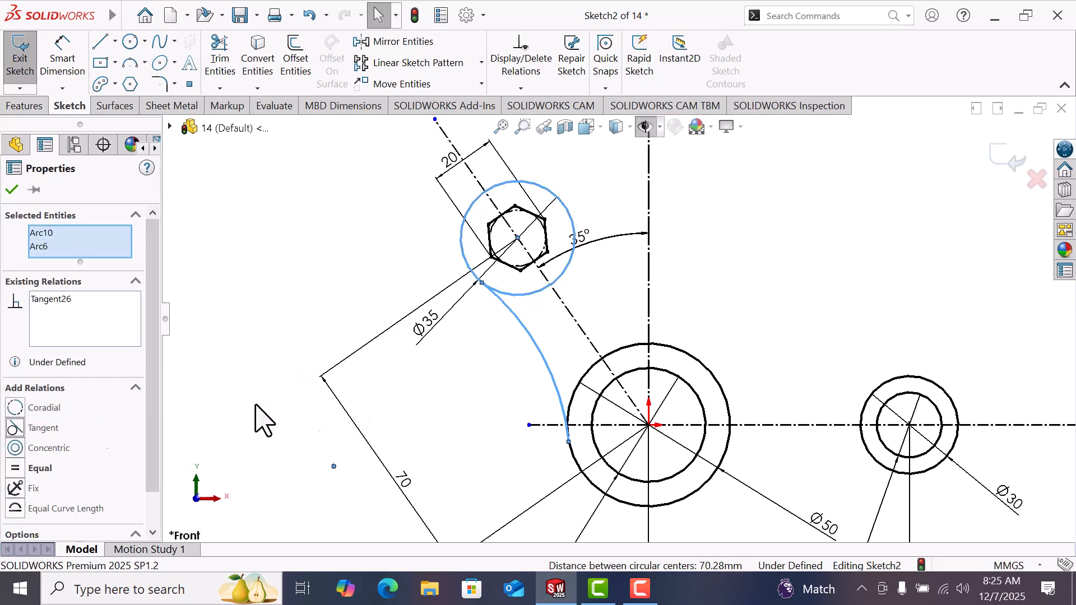
click(492, 377)
click(547, 365)
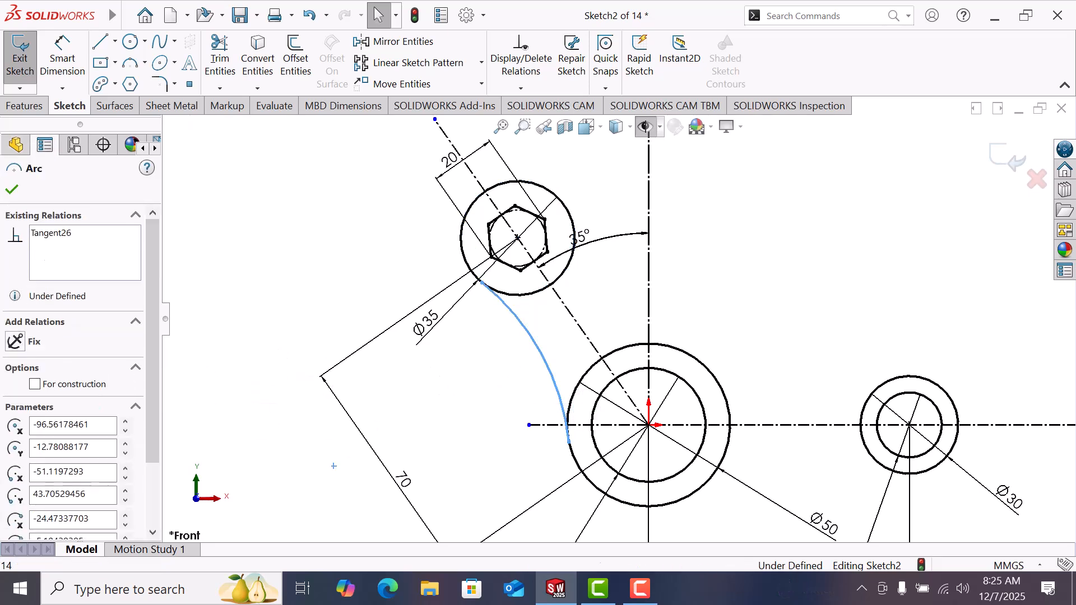
ctrl+click(580, 390)
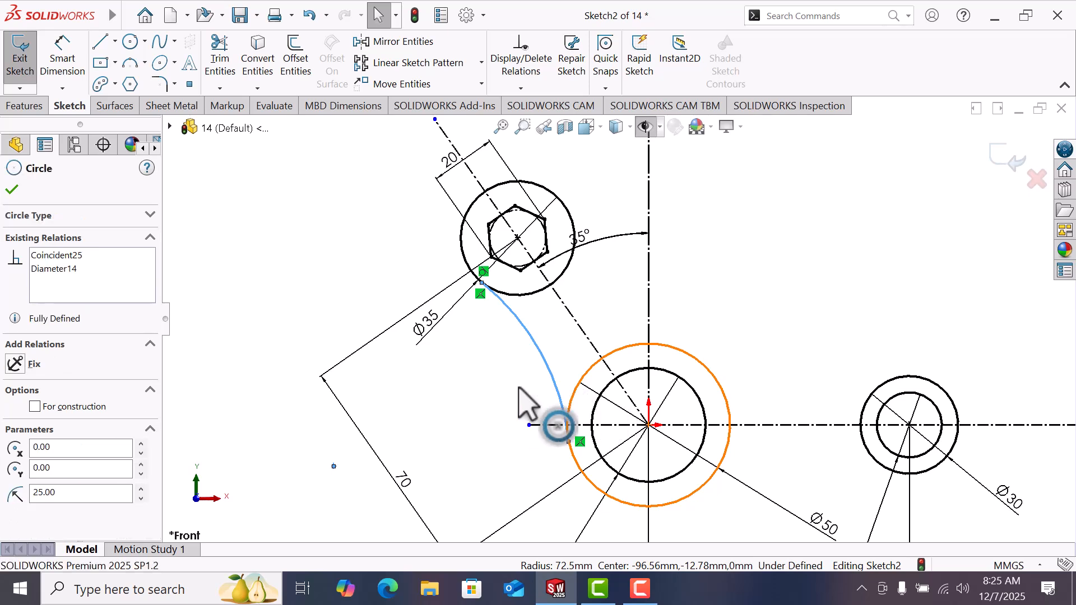
click(12, 429)
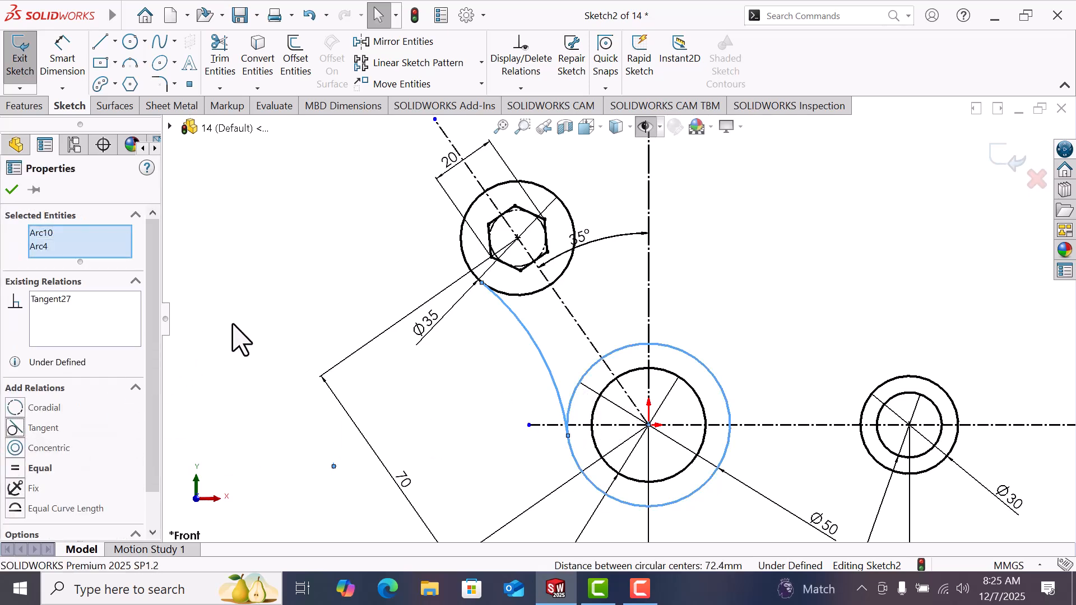
click(282, 331)
Dimension the tangent arc with a radius of 50 mm and finish dimensioning
click(64, 65)
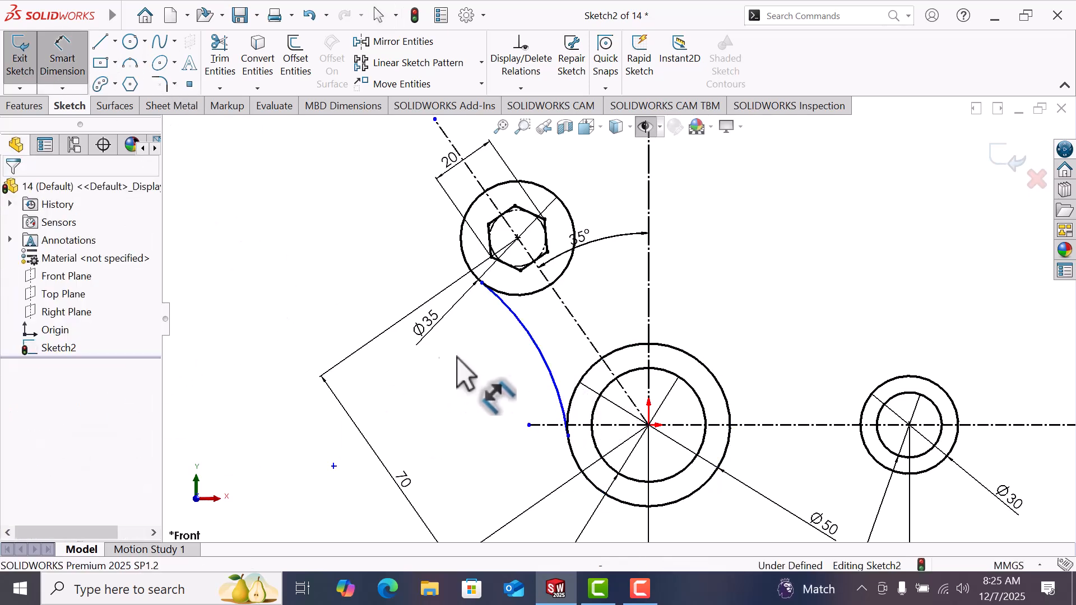
click(540, 355)
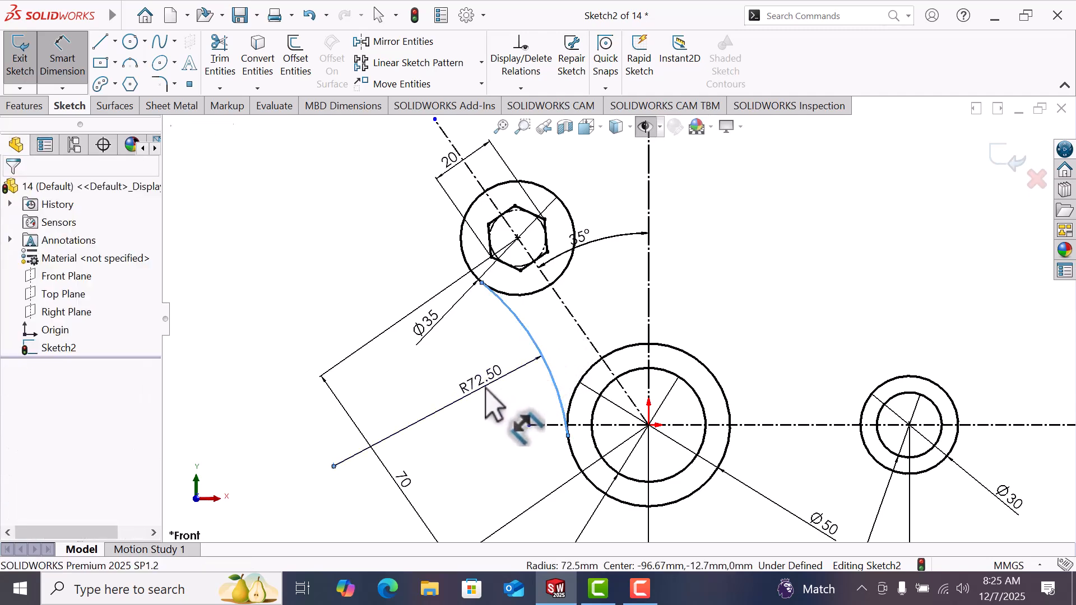
click(486, 388)
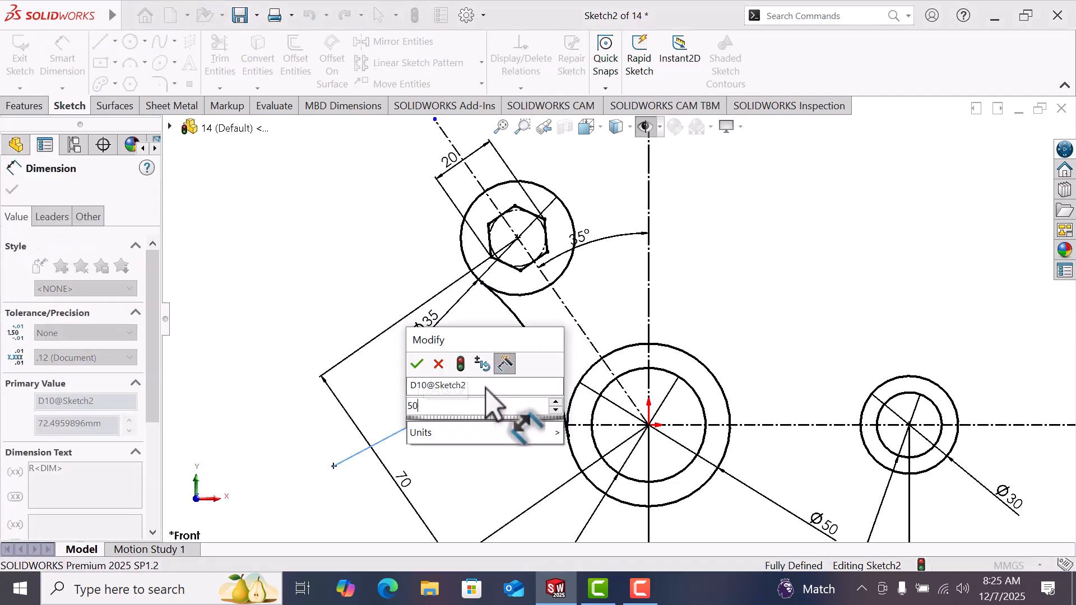
key(Return)
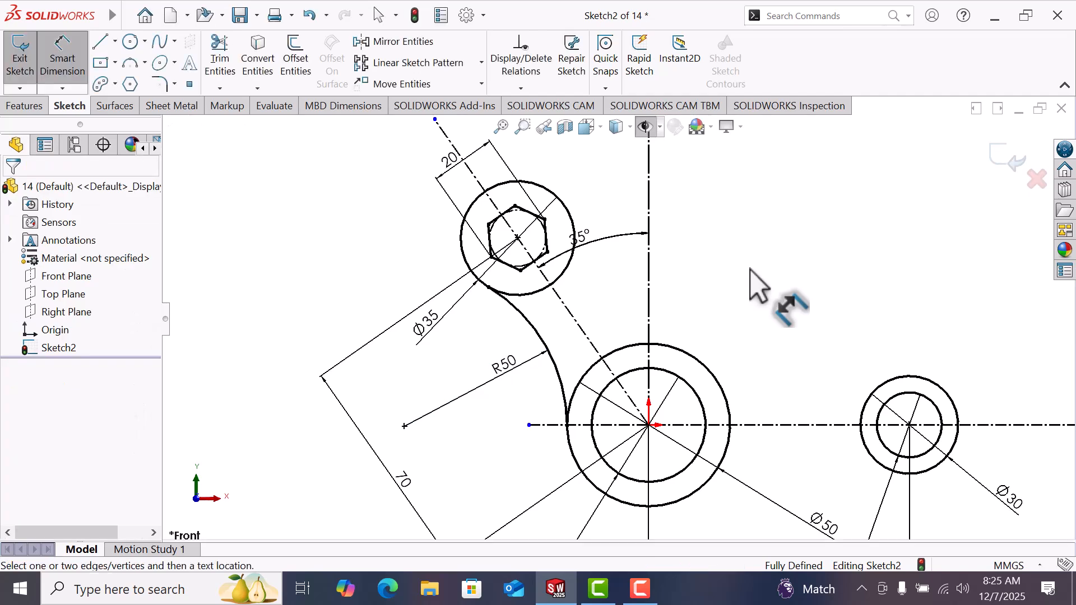
right_click(754, 283)
click(792, 320)
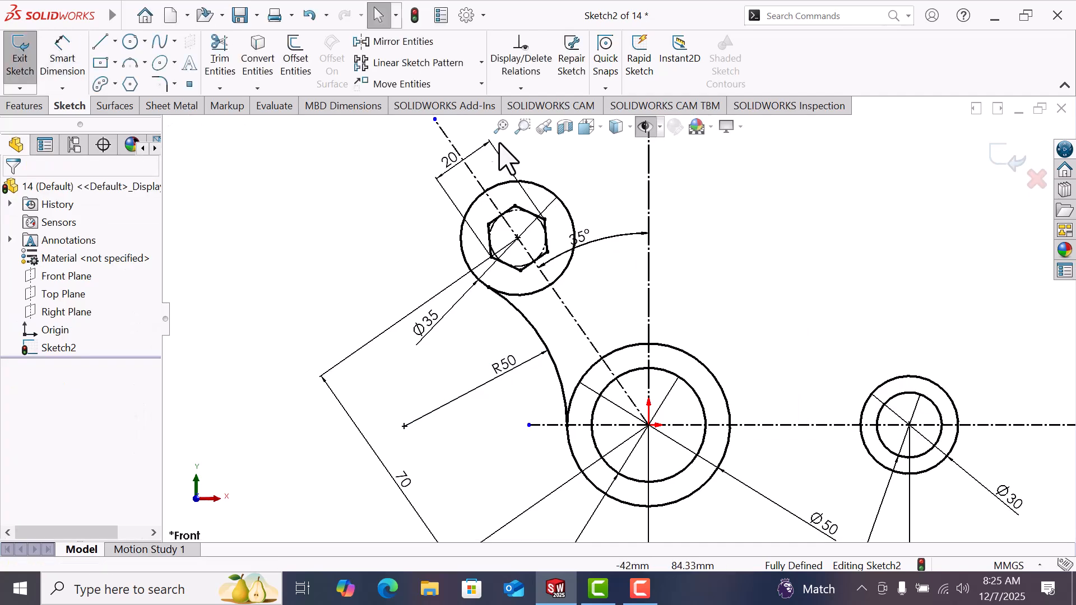
Mirror the 50 mm radius arc about the angled construction line, keeping the original
click(414, 45)
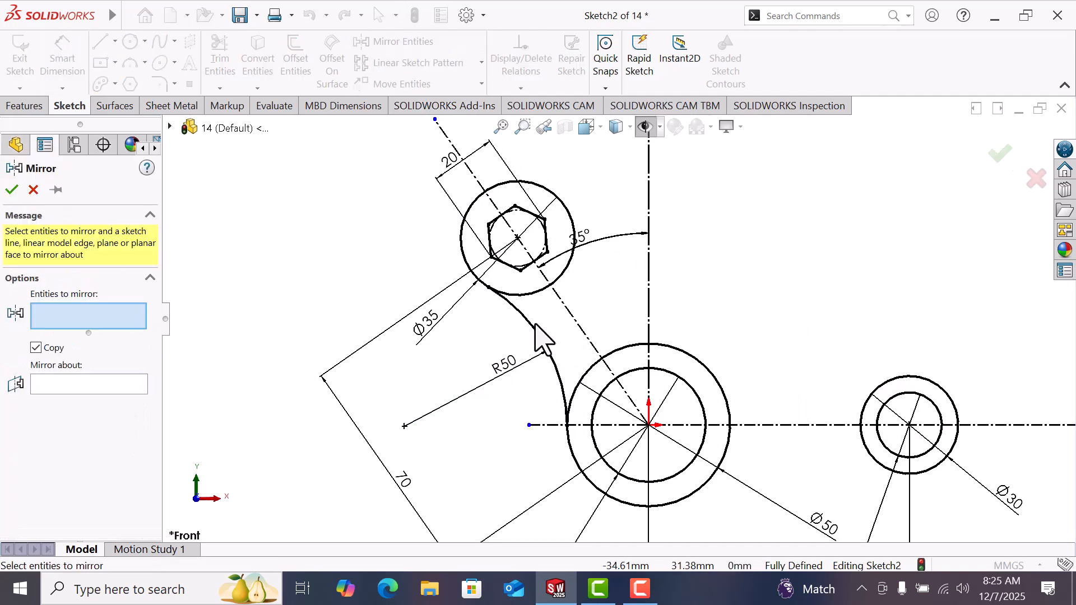
click(530, 326)
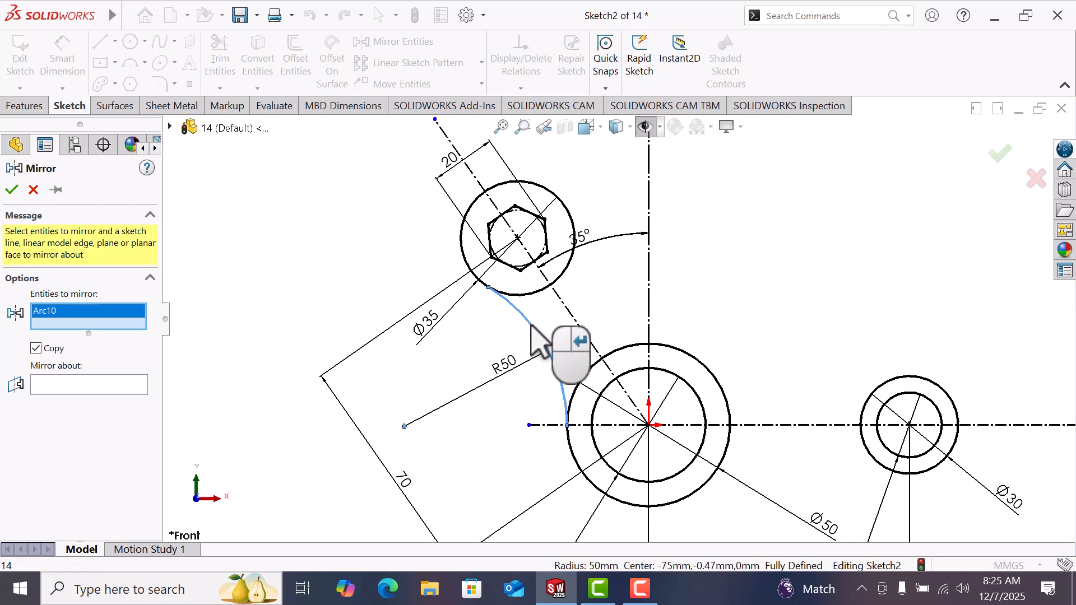
click(72, 386)
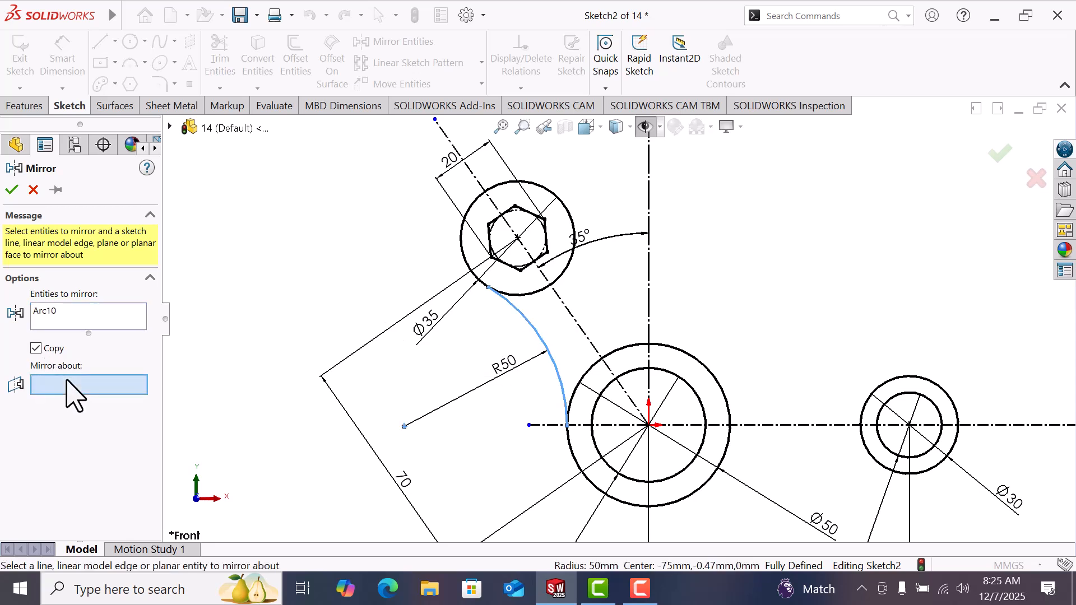
click(583, 329)
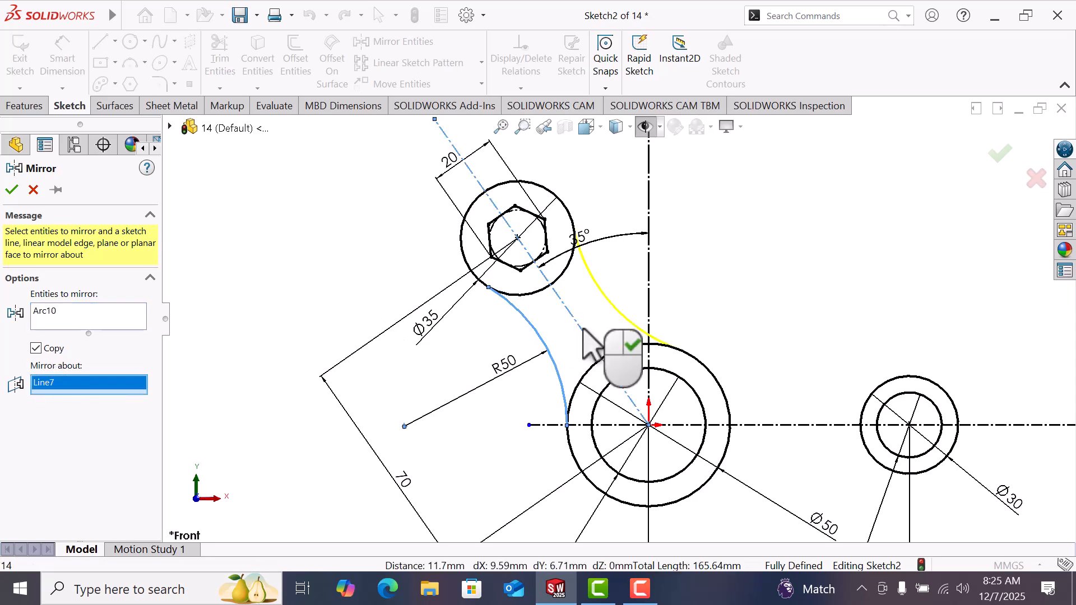
click(11, 190)
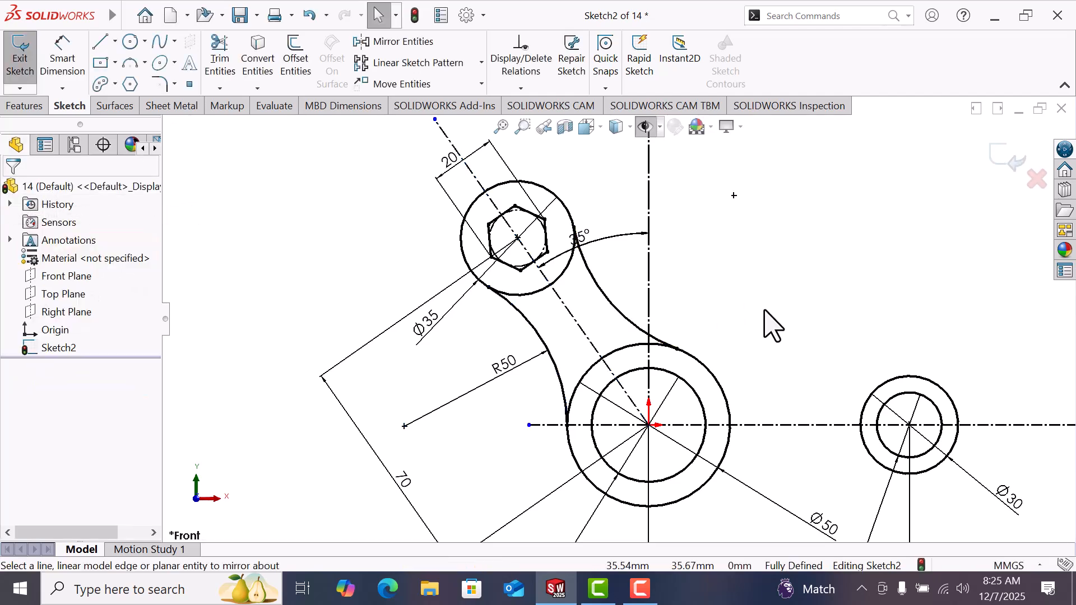
Sketch a three-point arc, about 107 mm in radius, from the top of the 50 mm circle to the top of the 30 mm circle
scroll(796, 364, up, 5)
scroll(812, 386, down, 3)
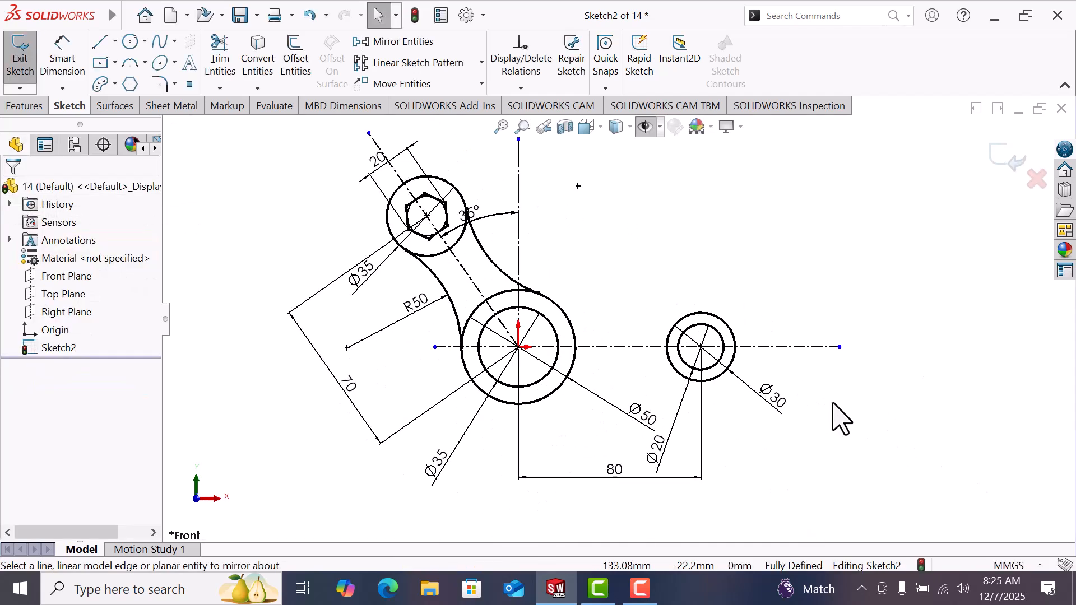
click(131, 62)
scroll(510, 252, down, 3)
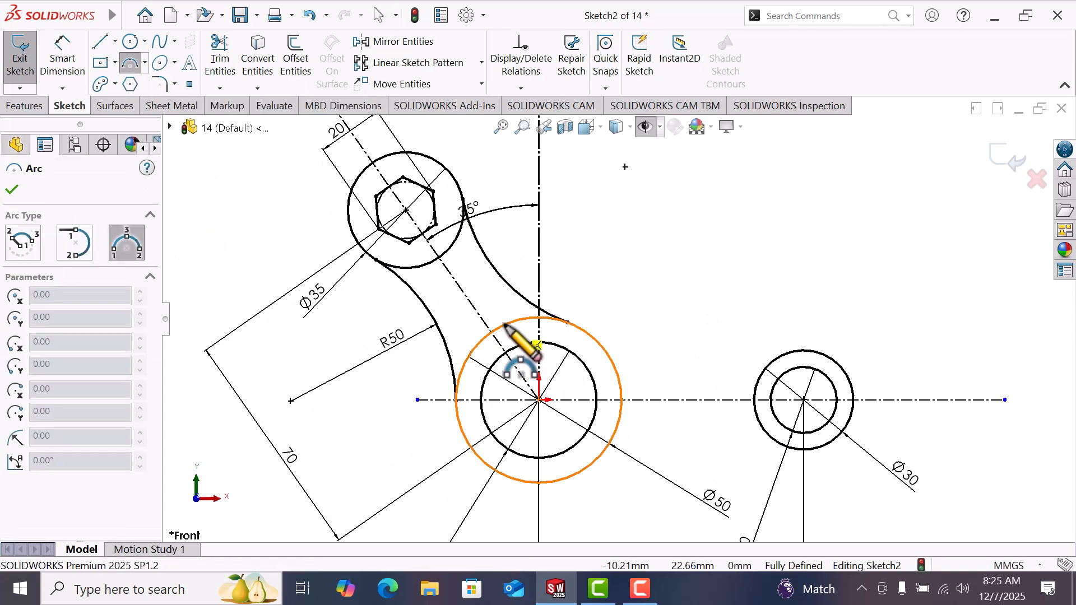
click(504, 326)
click(833, 361)
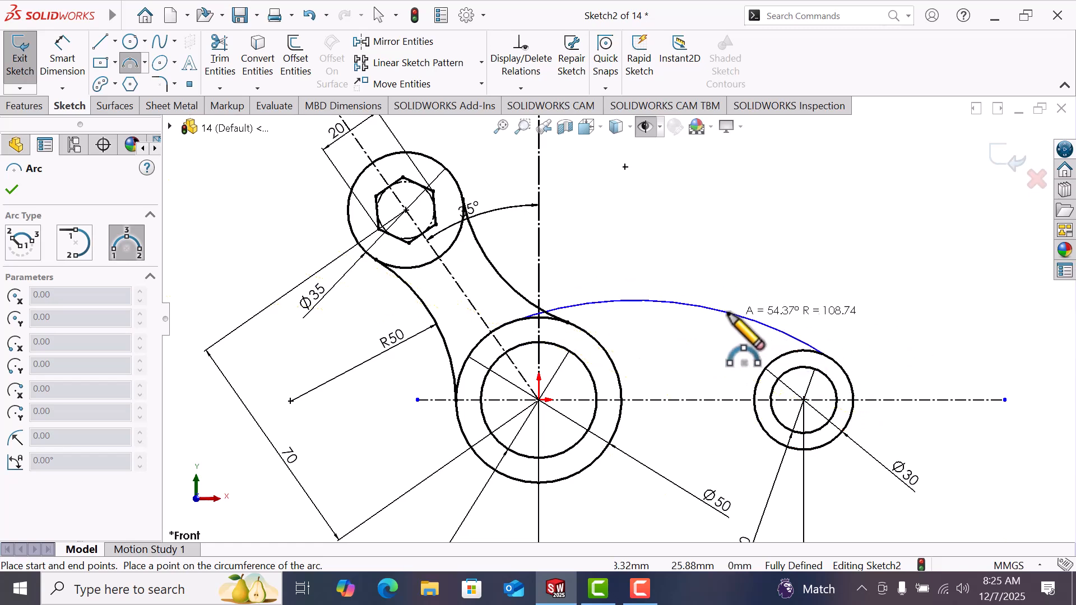
click(728, 320)
right_click(732, 315)
click(773, 328)
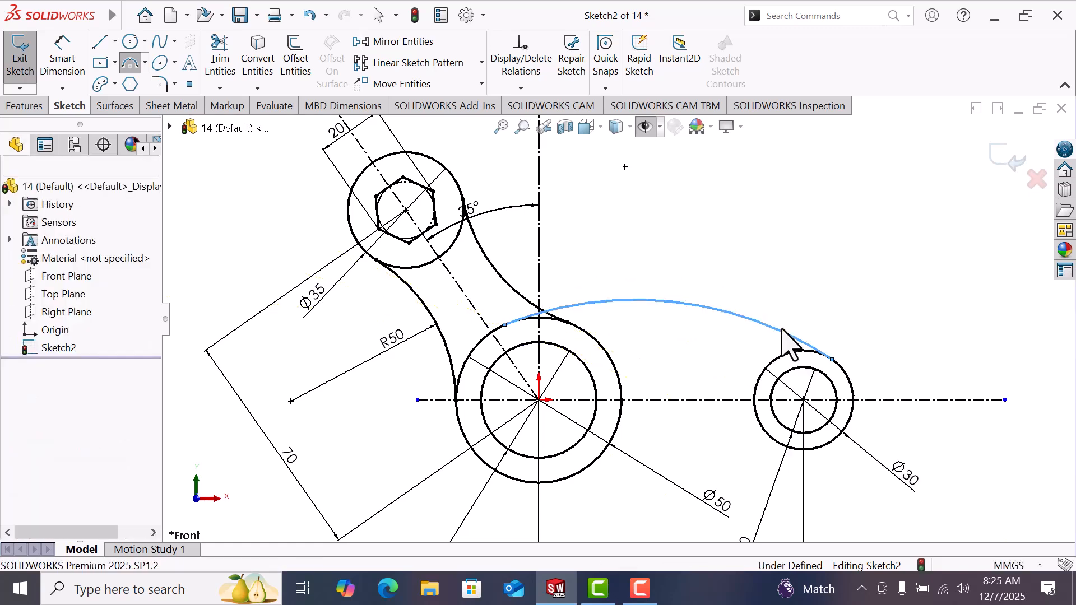
Make the long upper arc tangent to the 50 mm circle at the origin and to the 30 mm circle
click(633, 302)
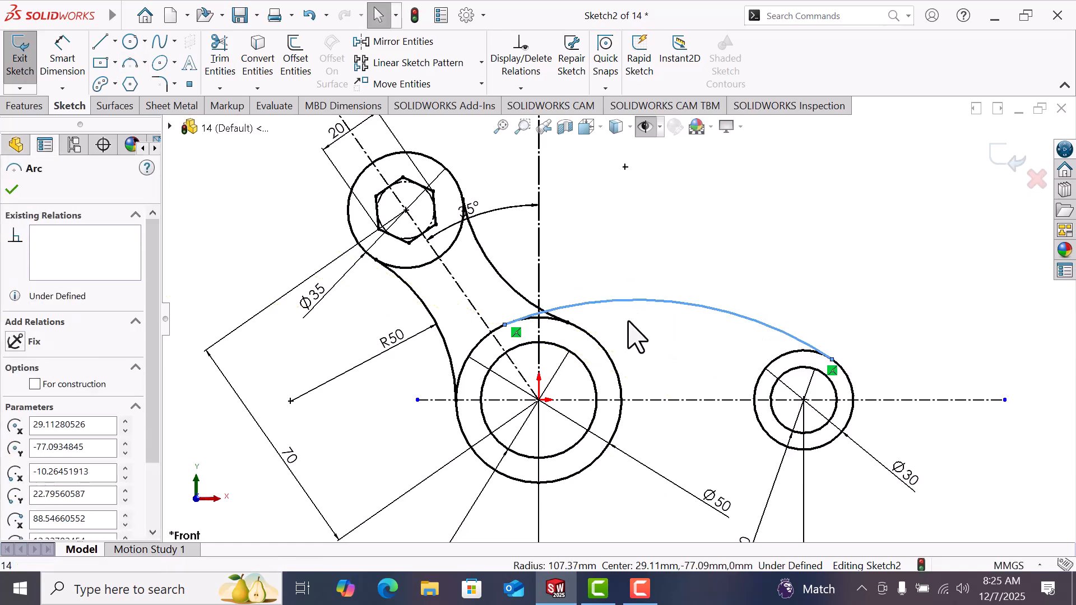
ctrl+click(598, 337)
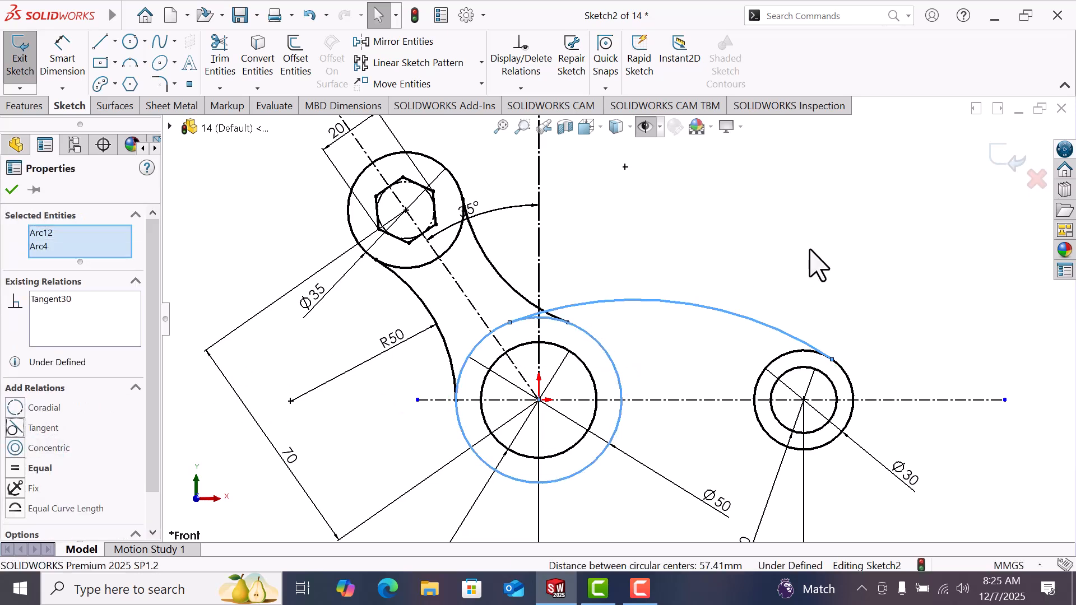
click(764, 289)
click(778, 340)
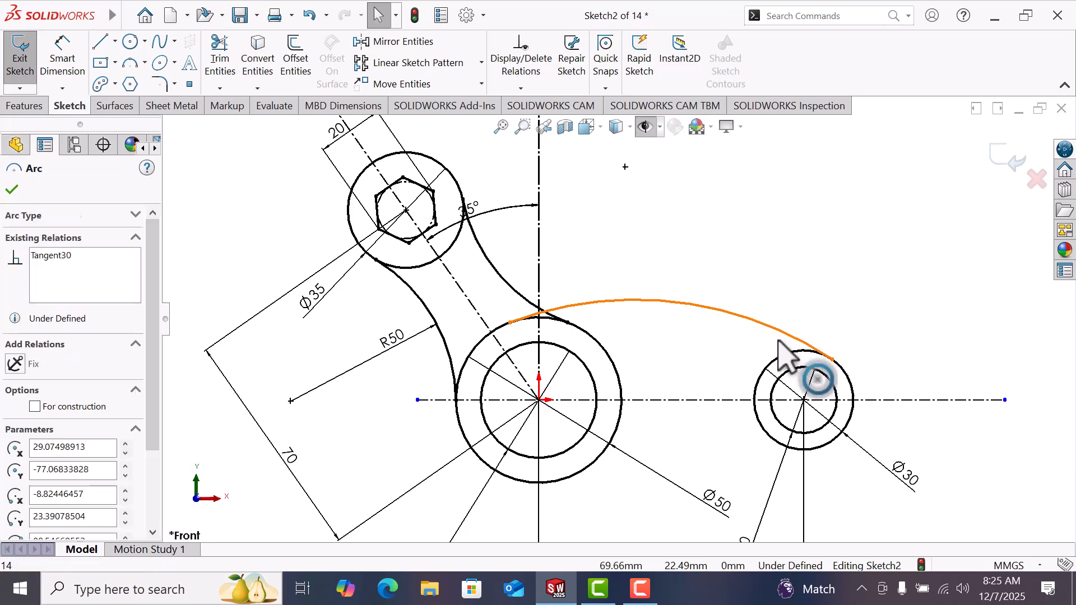
ctrl+click(784, 357)
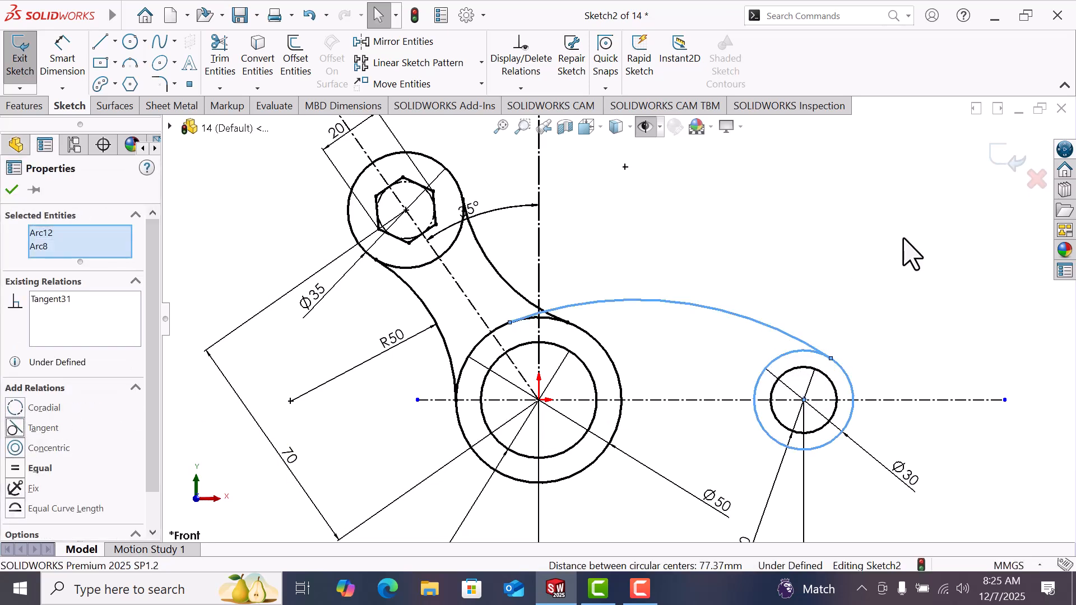
click(911, 253)
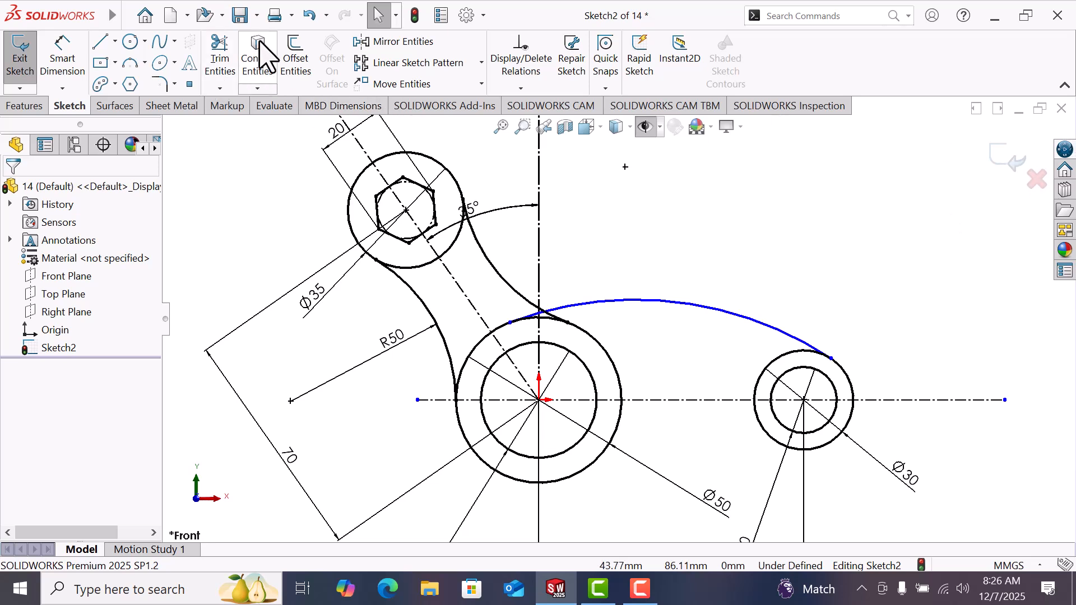
Dimension the long tangent arc with a radius of 166 mm and finish dimensioning
click(64, 70)
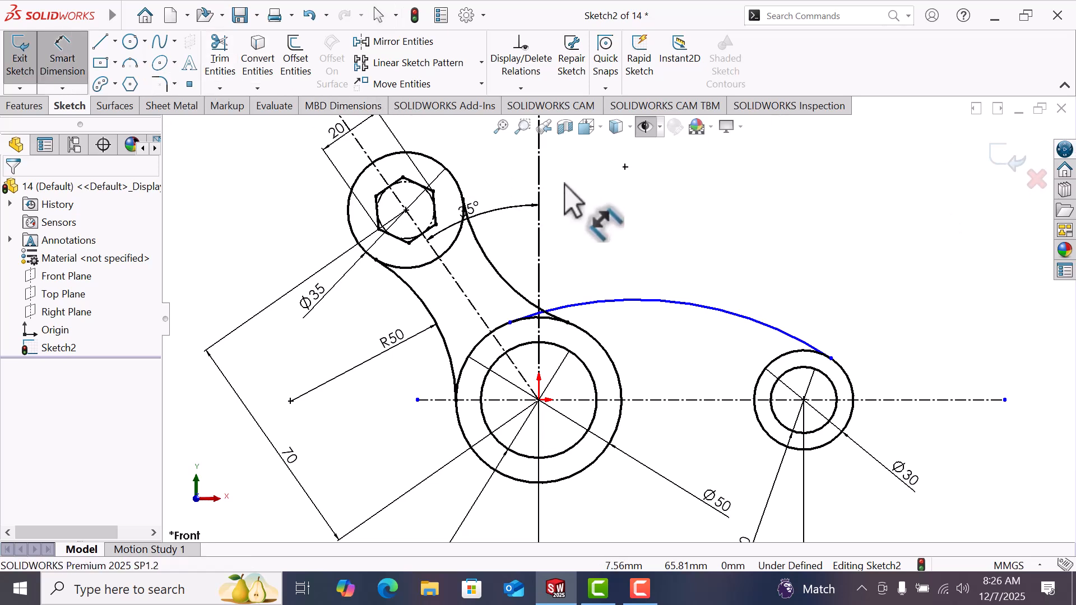
click(711, 308)
click(730, 231)
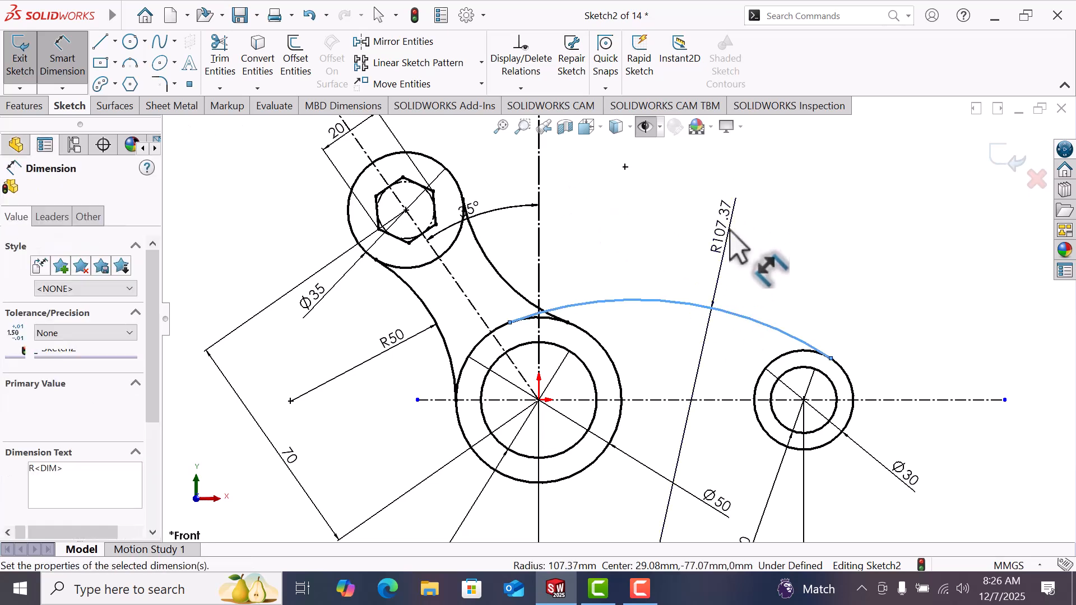
text(166)
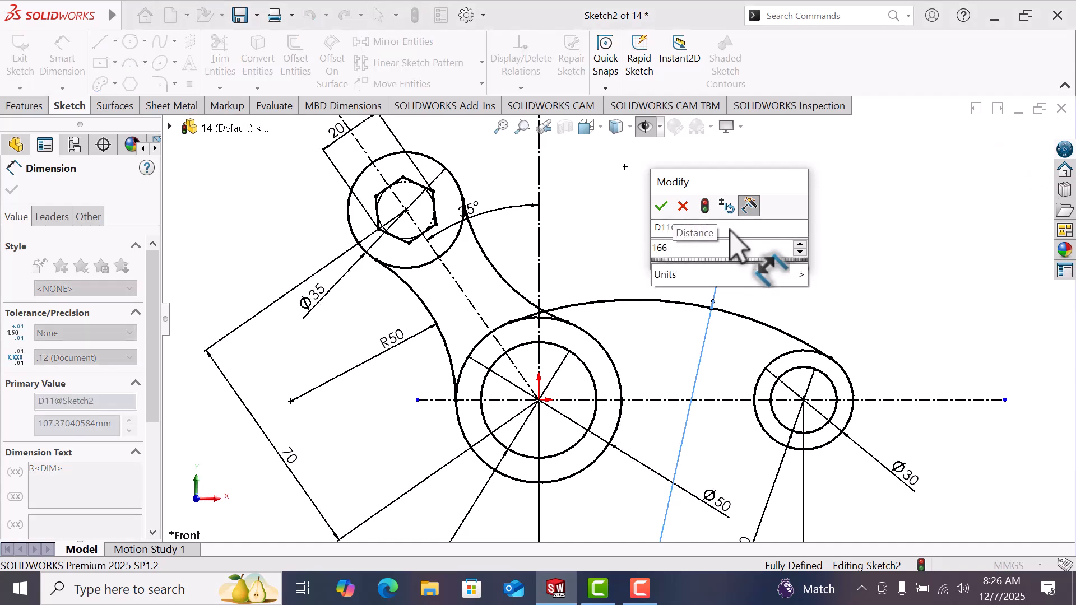
key(Return)
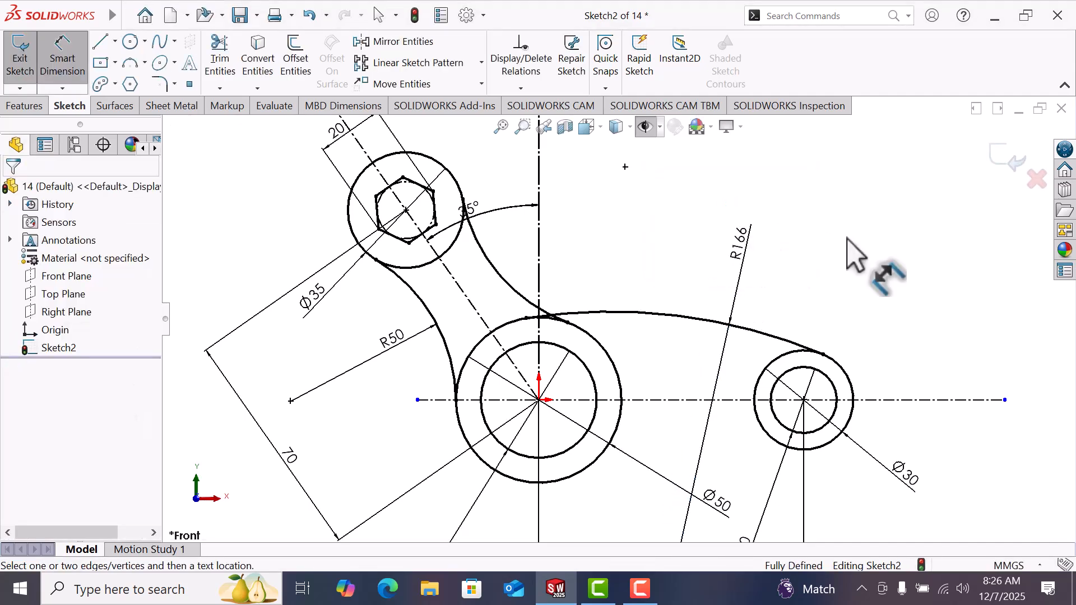
right_click(848, 239)
click(898, 288)
key(f)
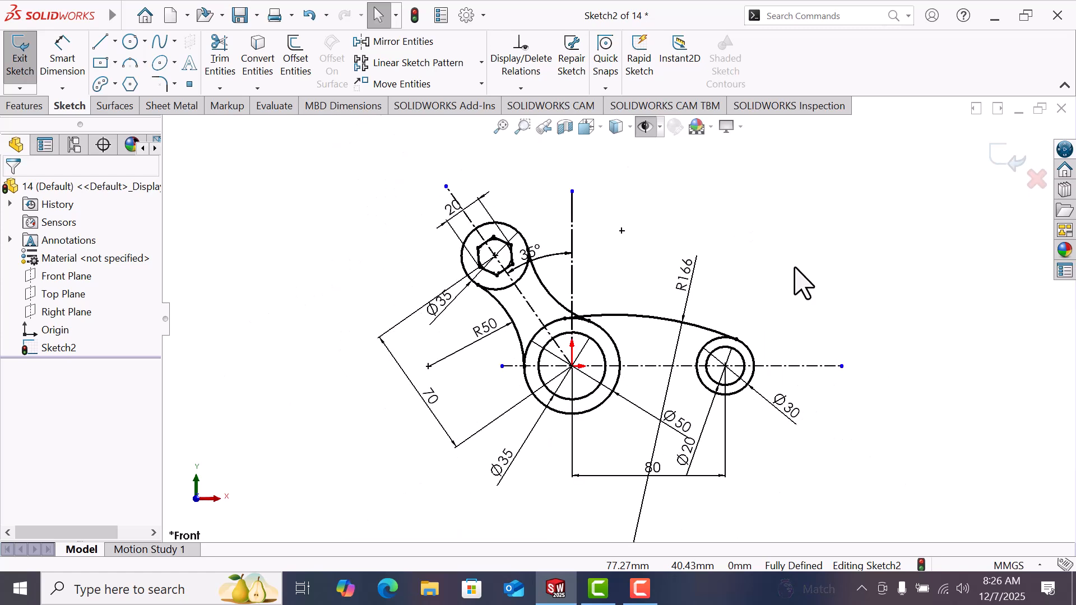
Mirror the 166 mm radius arc about the horizontal centerline, keeping the original
click(670, 367)
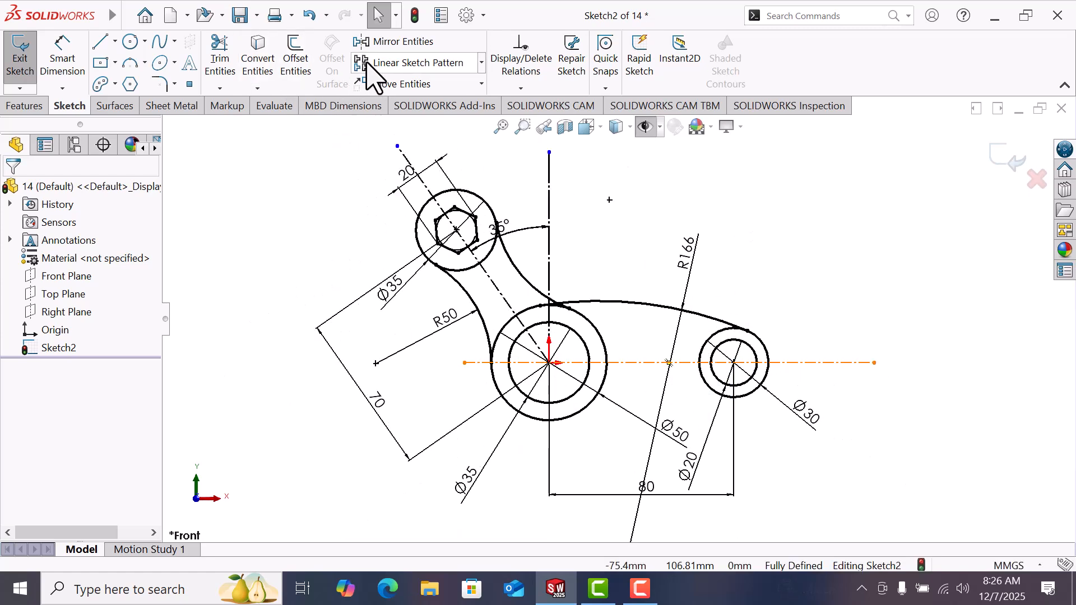
click(403, 45)
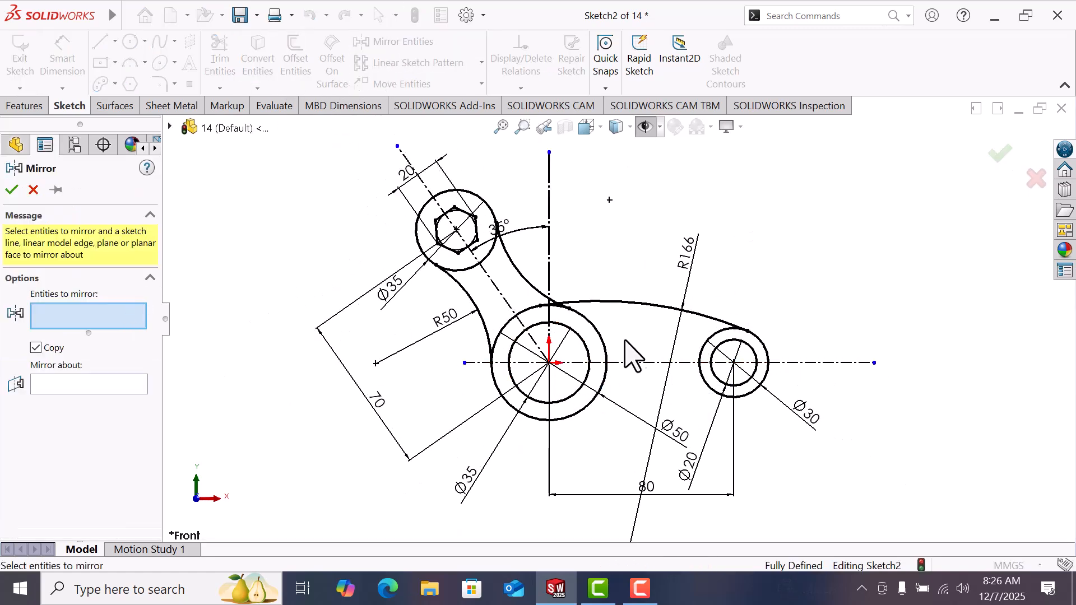
click(661, 306)
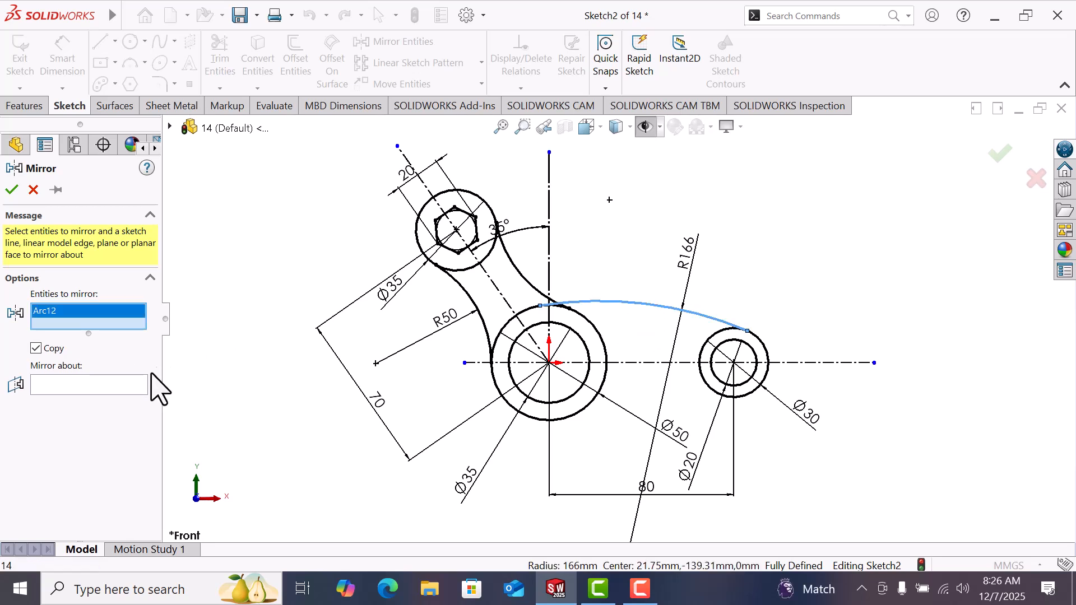
click(102, 388)
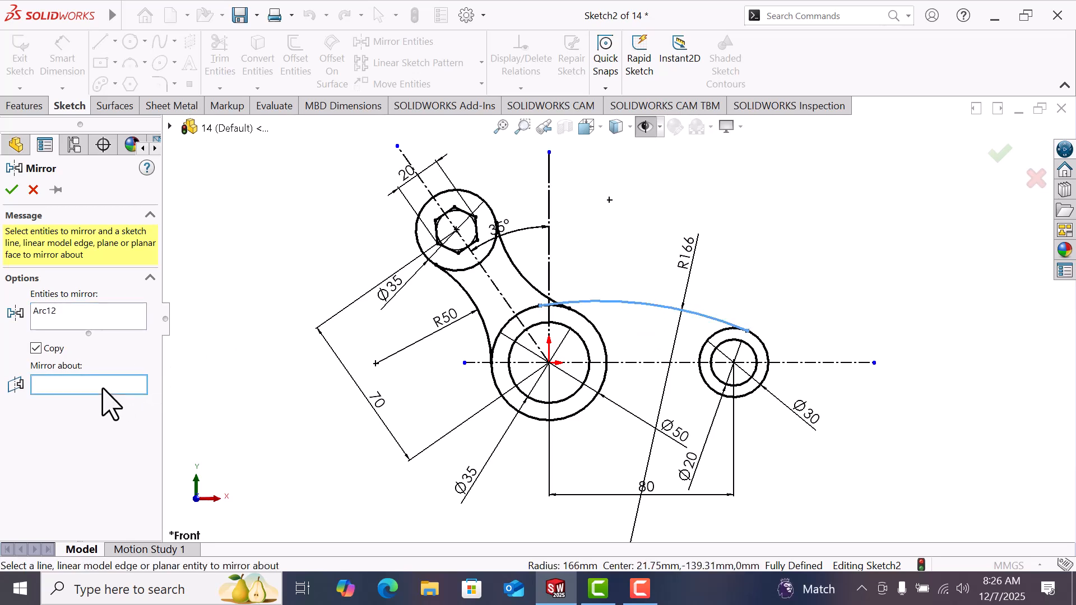
click(643, 363)
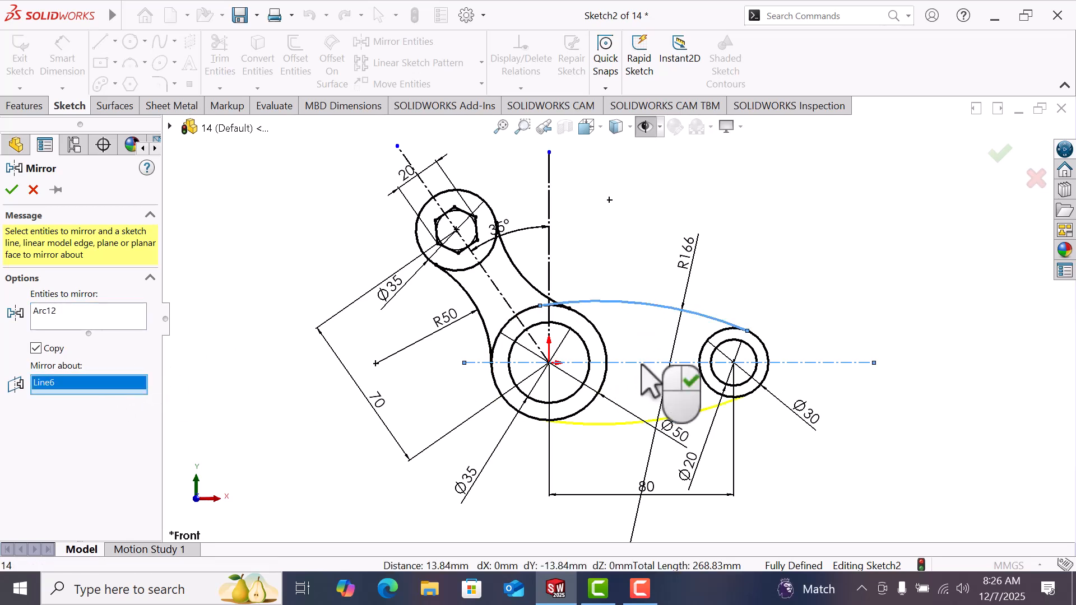
click(12, 190)
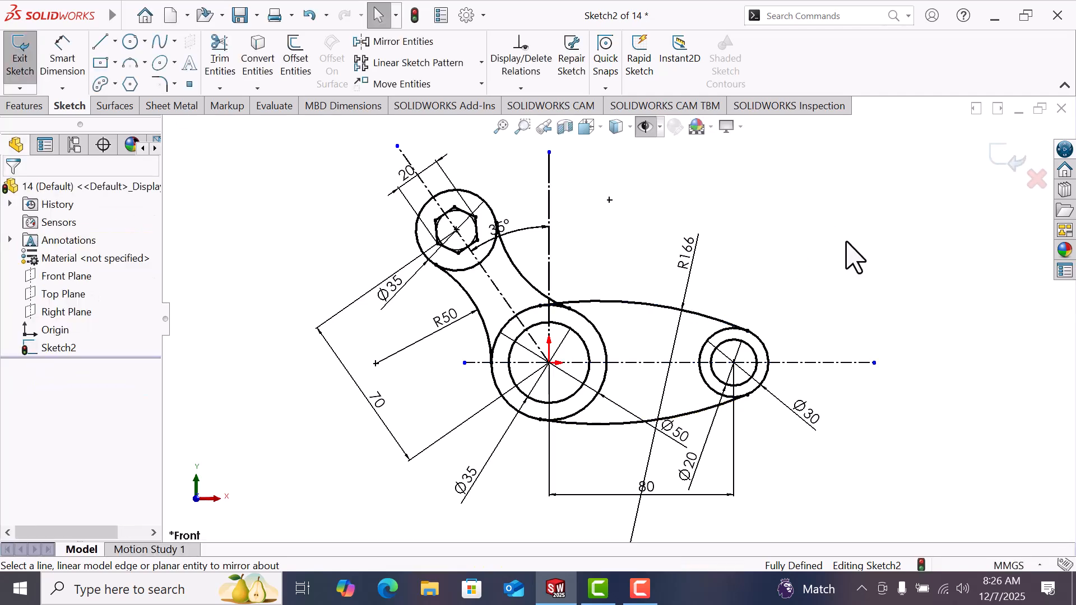
scroll(841, 355, up, 2)
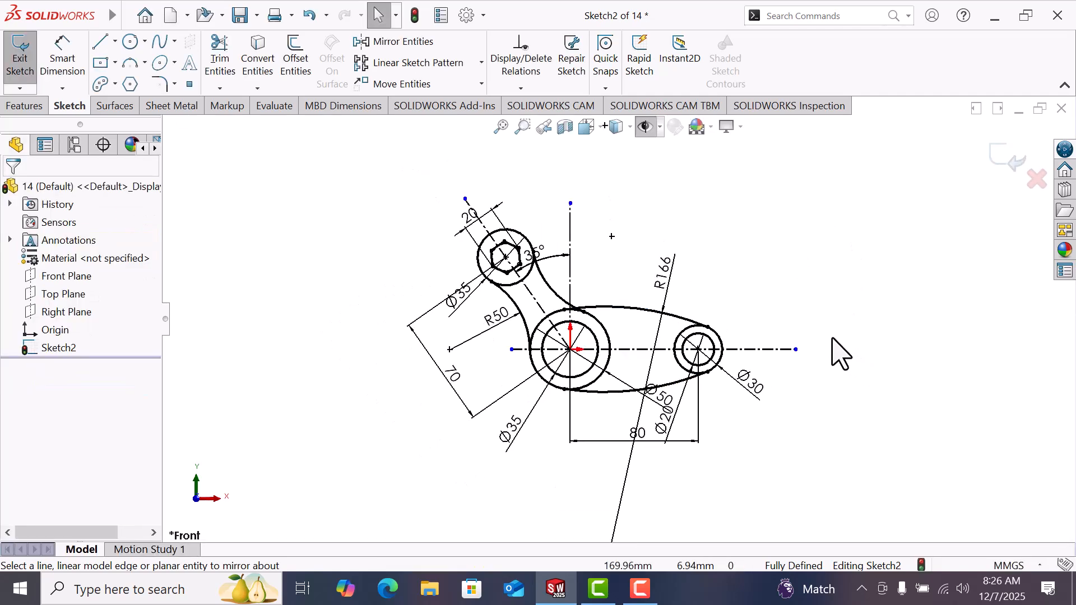
scroll(823, 336, down, 2)
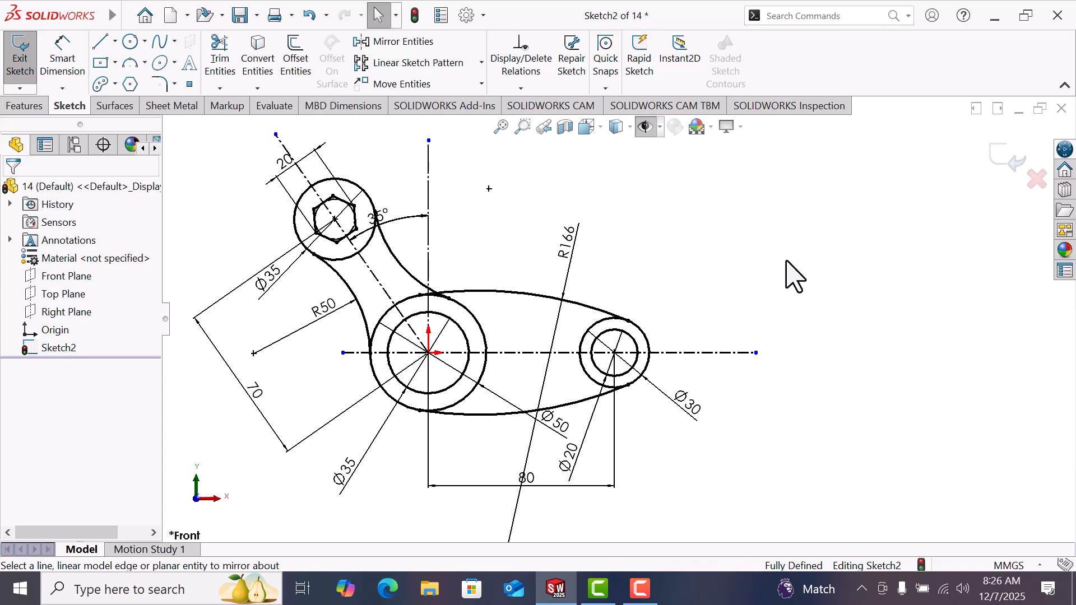
mouse_move(55, 15)
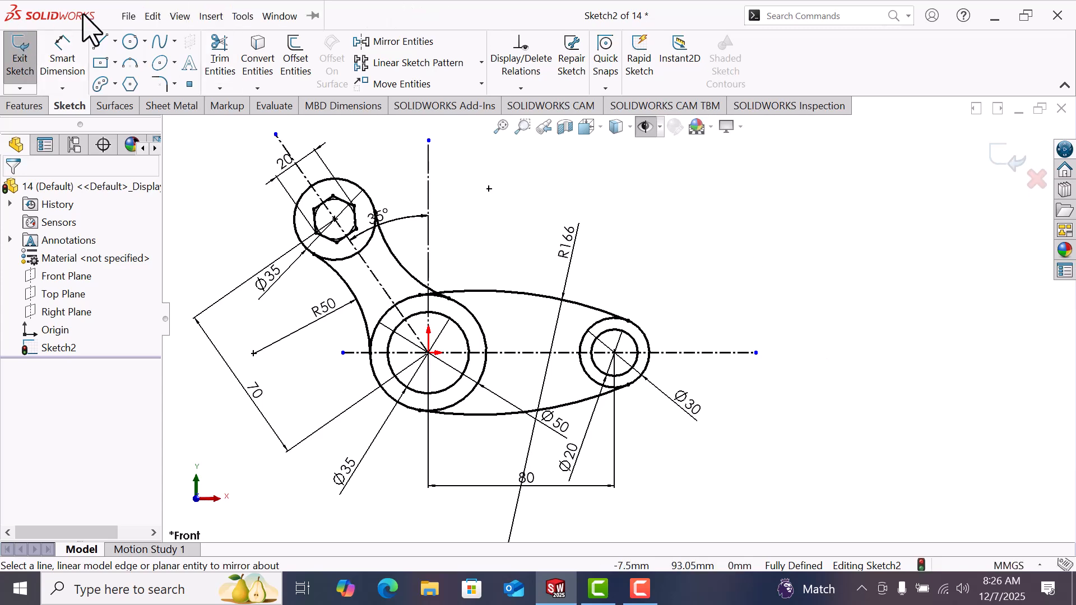
click(127, 16)
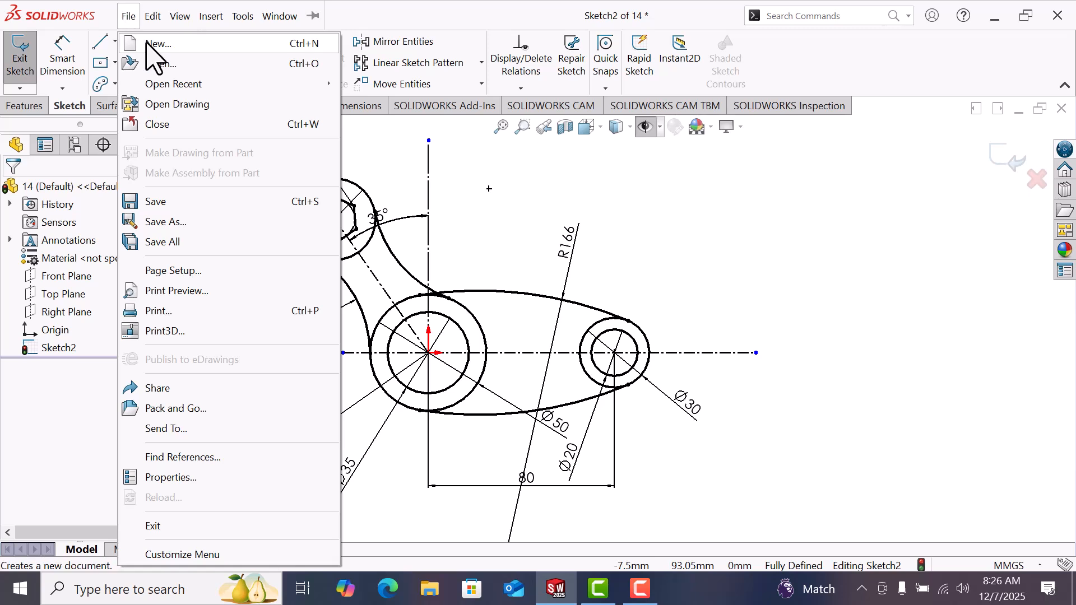
click(810, 209)
scroll(807, 210, up, 1)
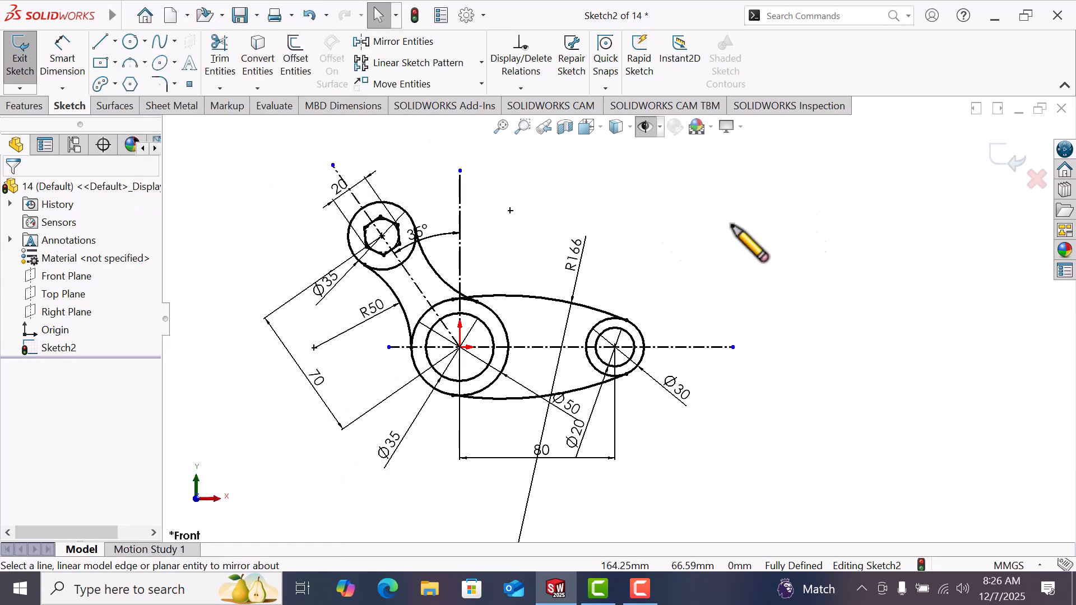
Save the part to the Desktop under the file name 01 as a SOLIDWORKS Part
click(129, 17)
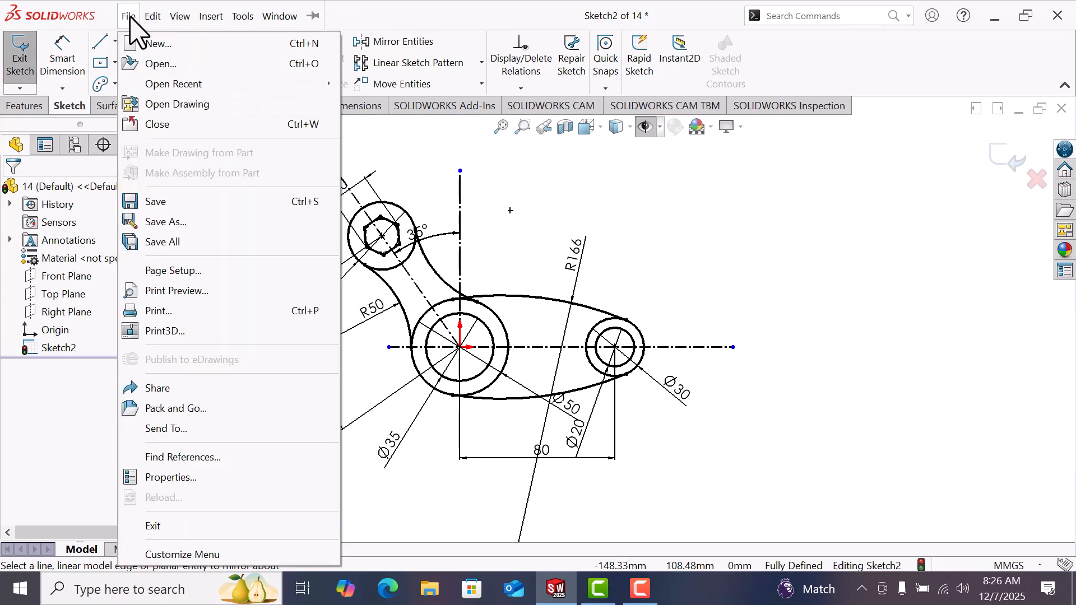
click(168, 222)
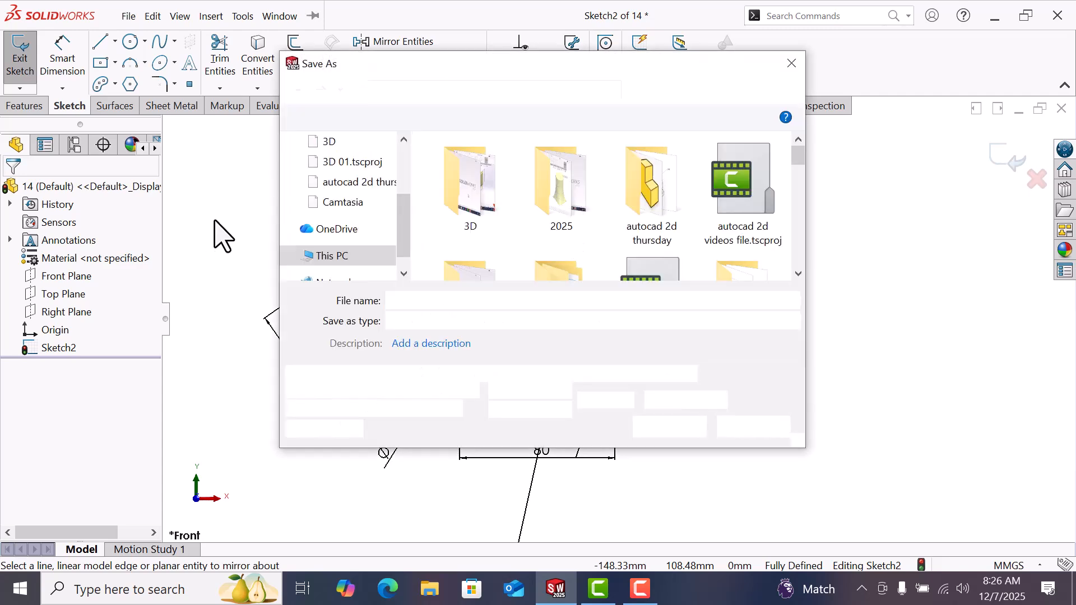
drag(403, 216, 401, 141)
click(342, 178)
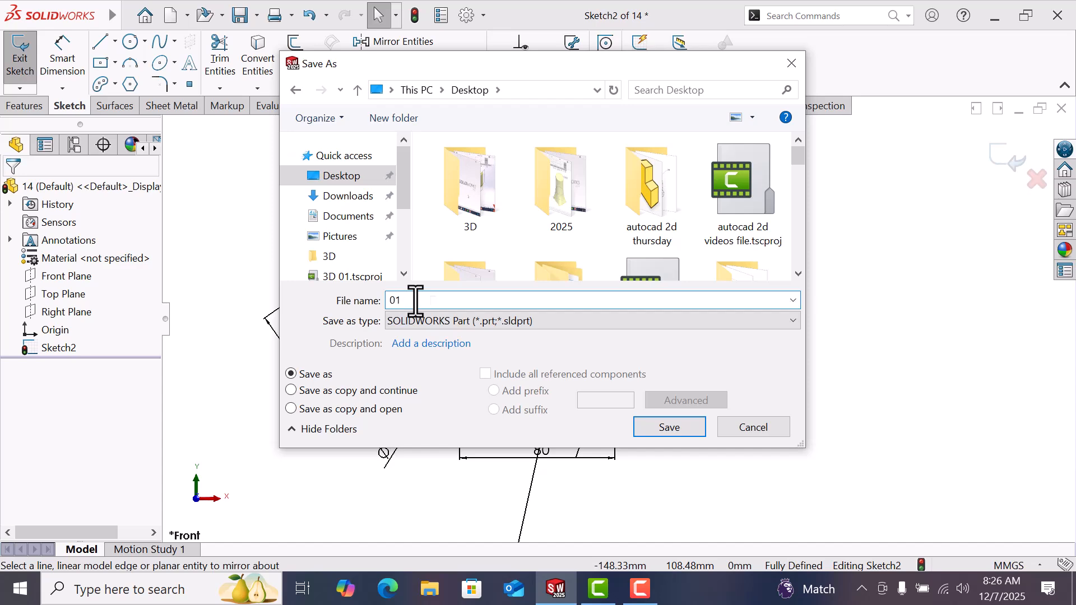
click(670, 427)
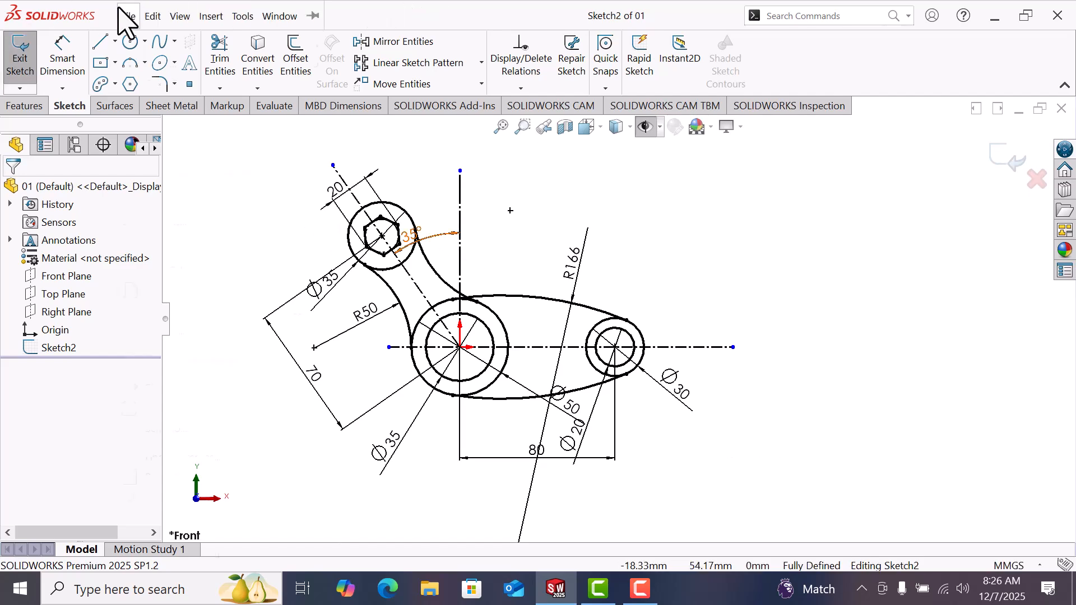
click(128, 16)
click(173, 221)
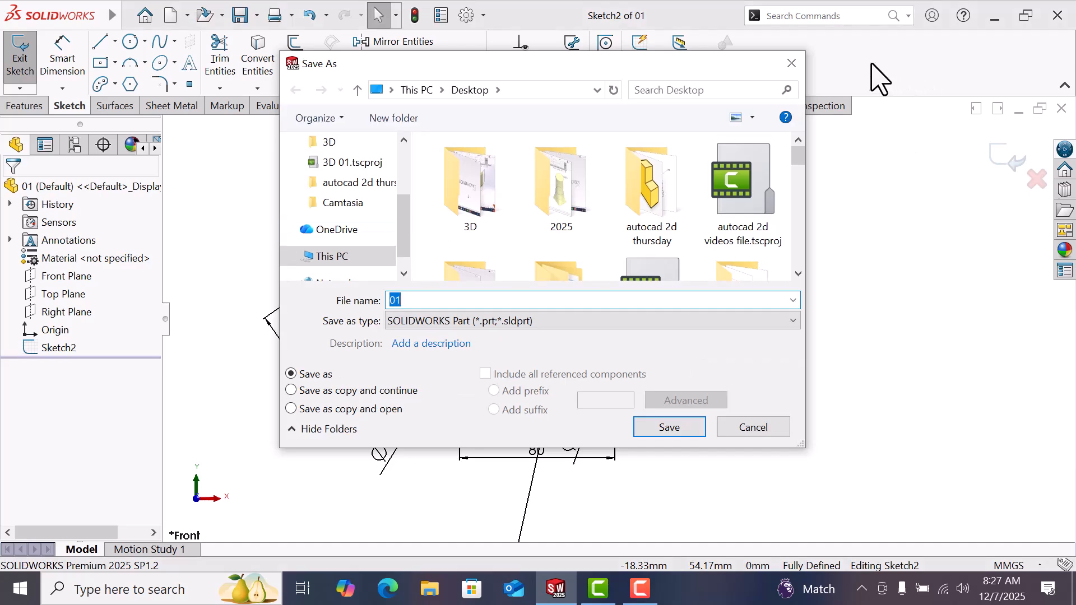
click(802, 63)
Delete all the geometry and dimensions of the link profile from the open sketch
scroll(835, 240, up, 2)
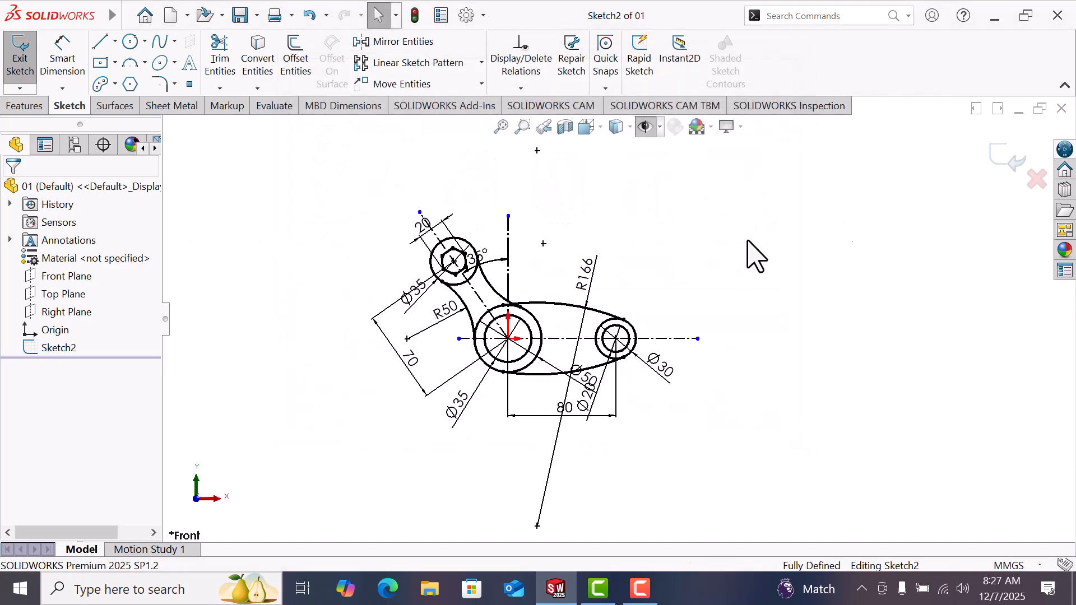
mouse_move(295, 142)
mouse_down()
mouse_move(392, 442)
mouse_move(689, 498)
mouse_move(790, 288)
mouse_up()
key(Delete)
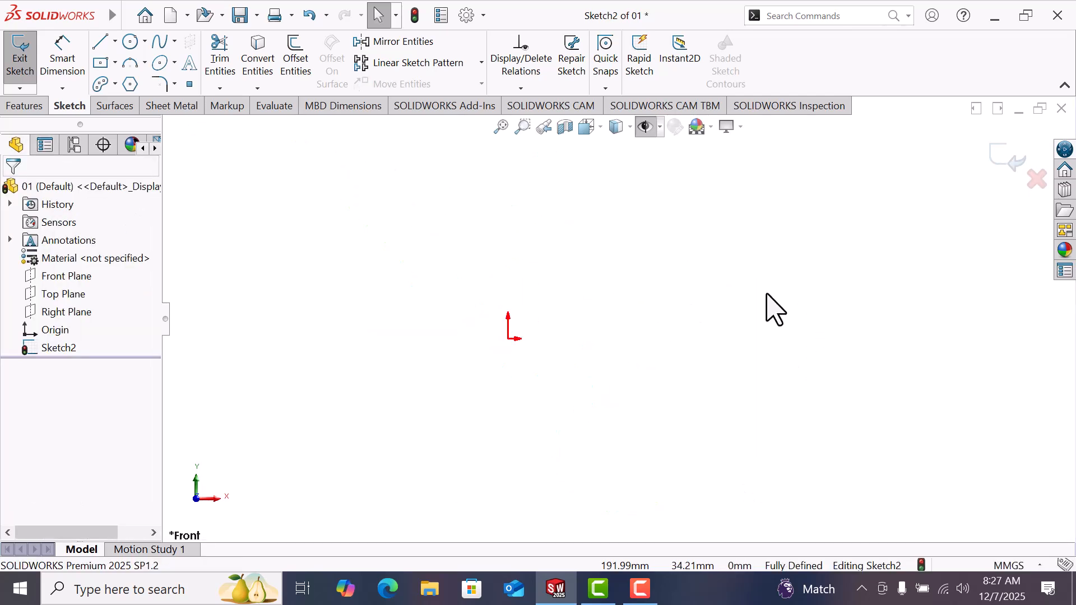
Sketch two concentric circles centred on the origin, the outer one about 81 mm in diameter
scroll(549, 394, down, 1)
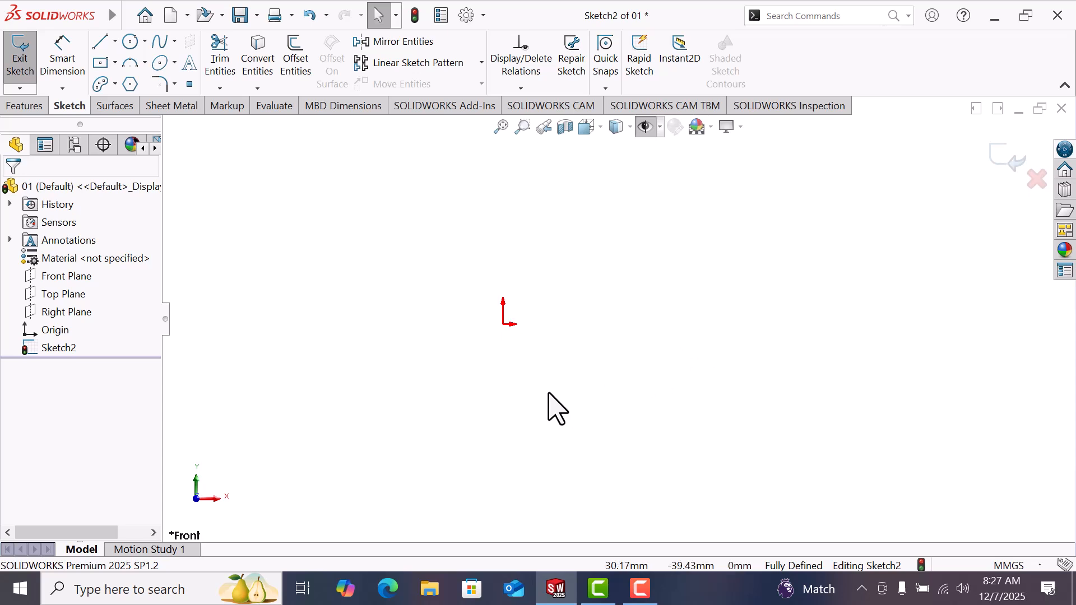
click(130, 43)
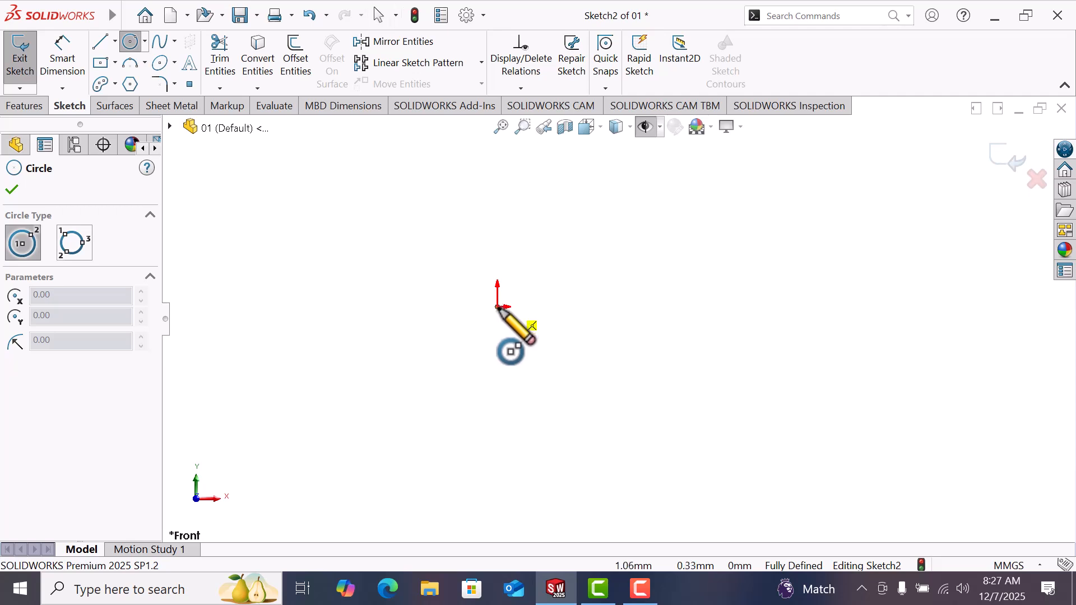
drag(498, 307, 575, 322)
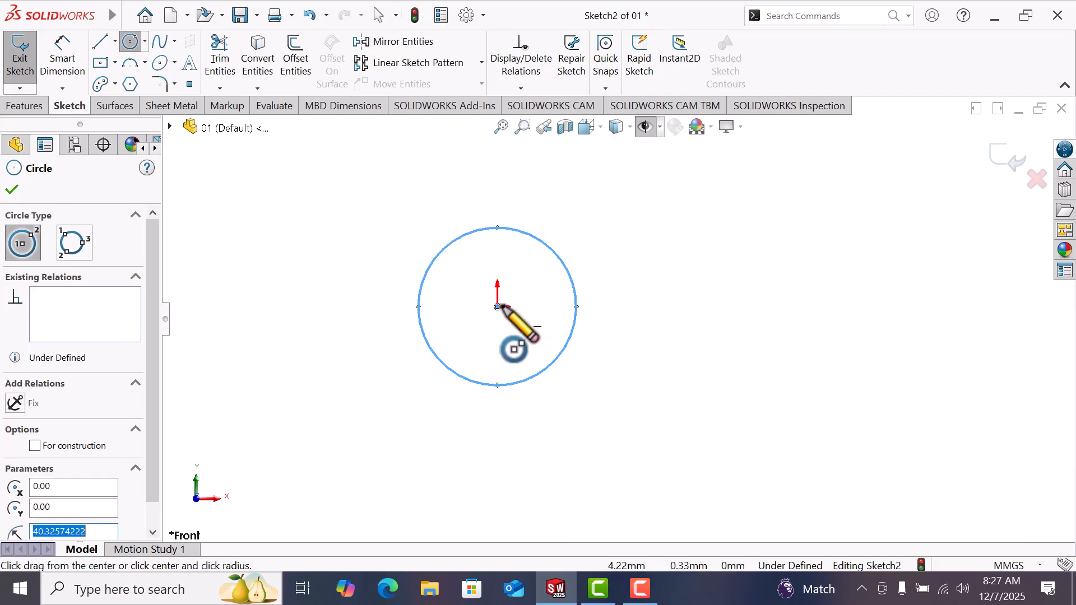
drag(497, 306, 543, 318)
Dimension the outer circle with a diameter of 46 mm
click(67, 50)
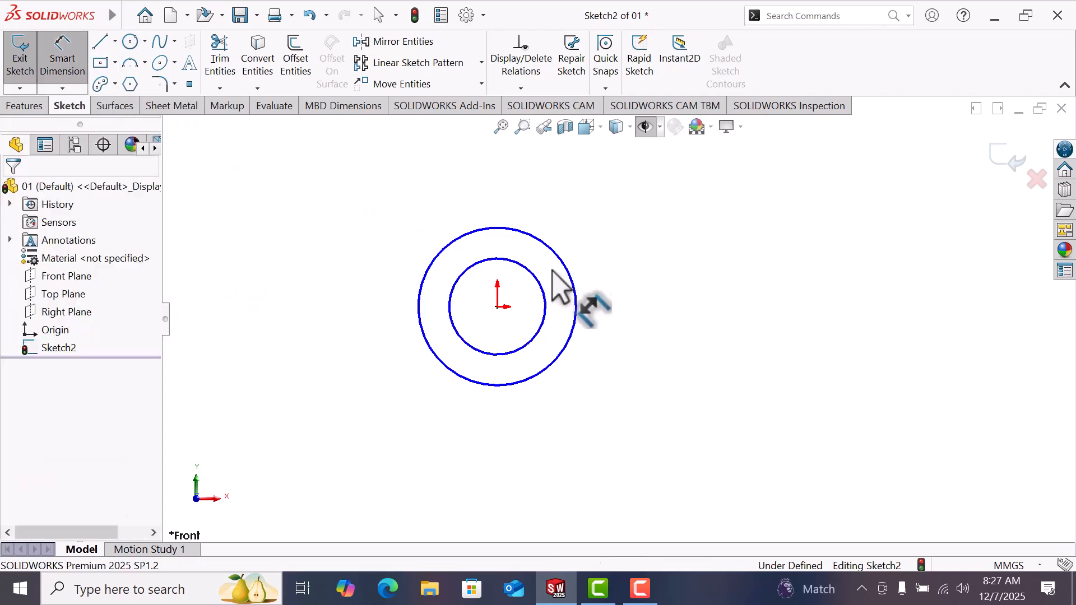
click(574, 280)
click(648, 230)
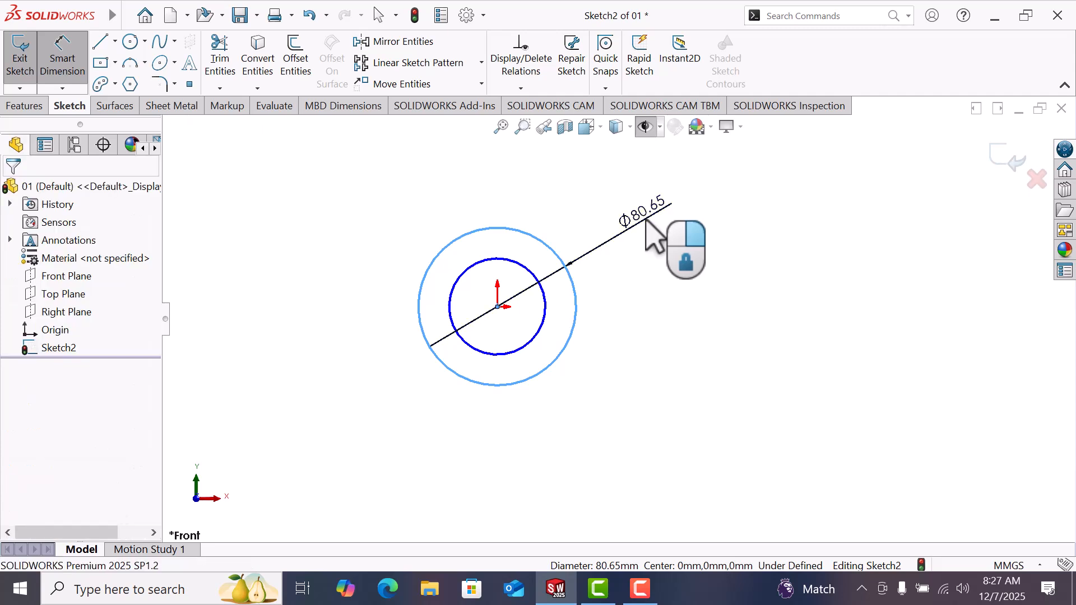
text(46)
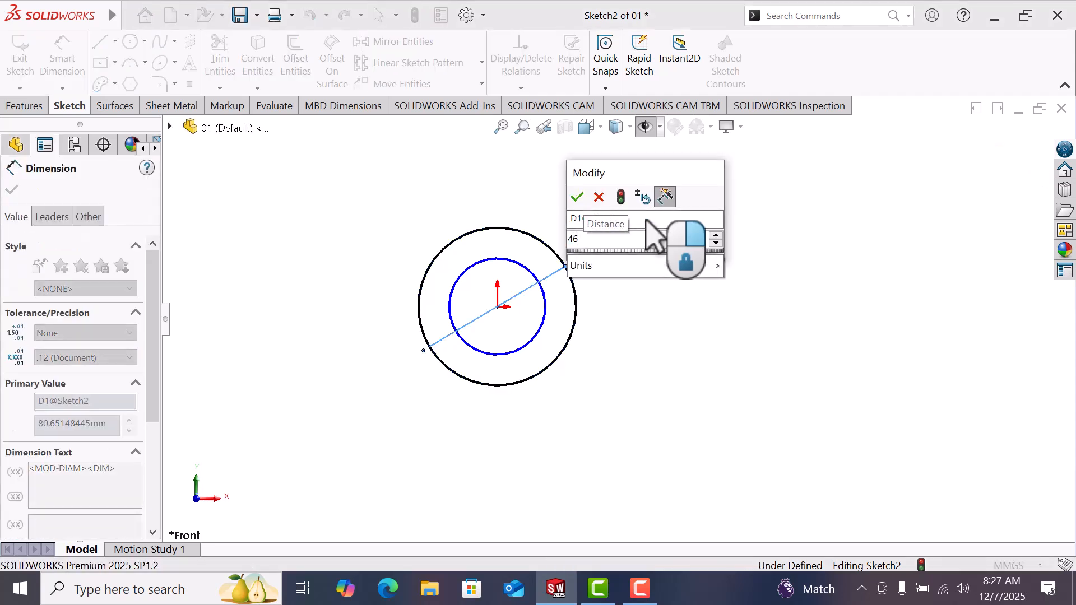
key(Return)
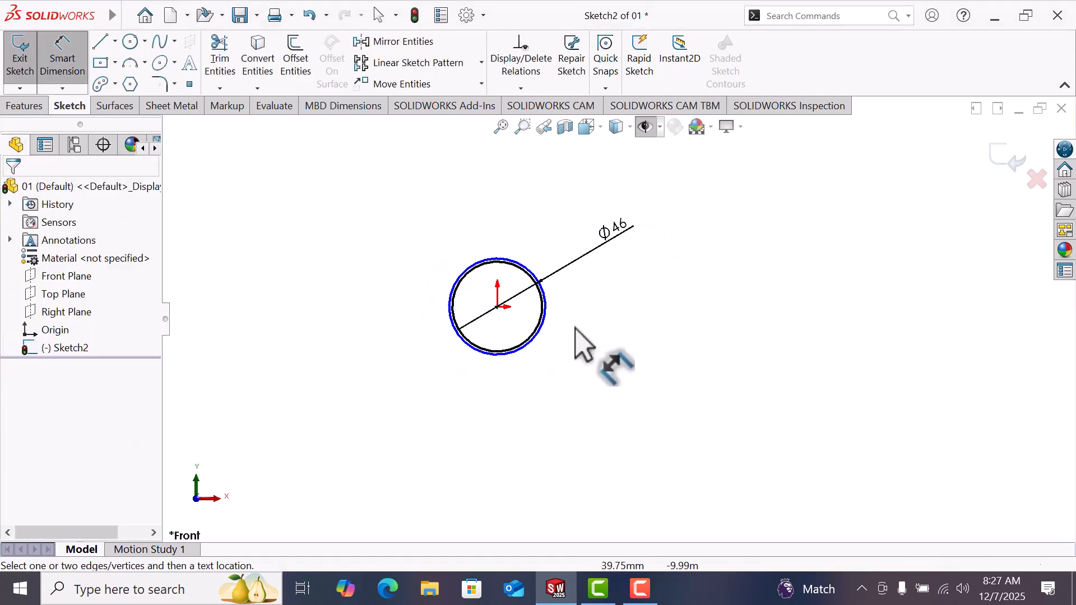
Dimension the inner circle with a diameter of 26 mm
click(547, 322)
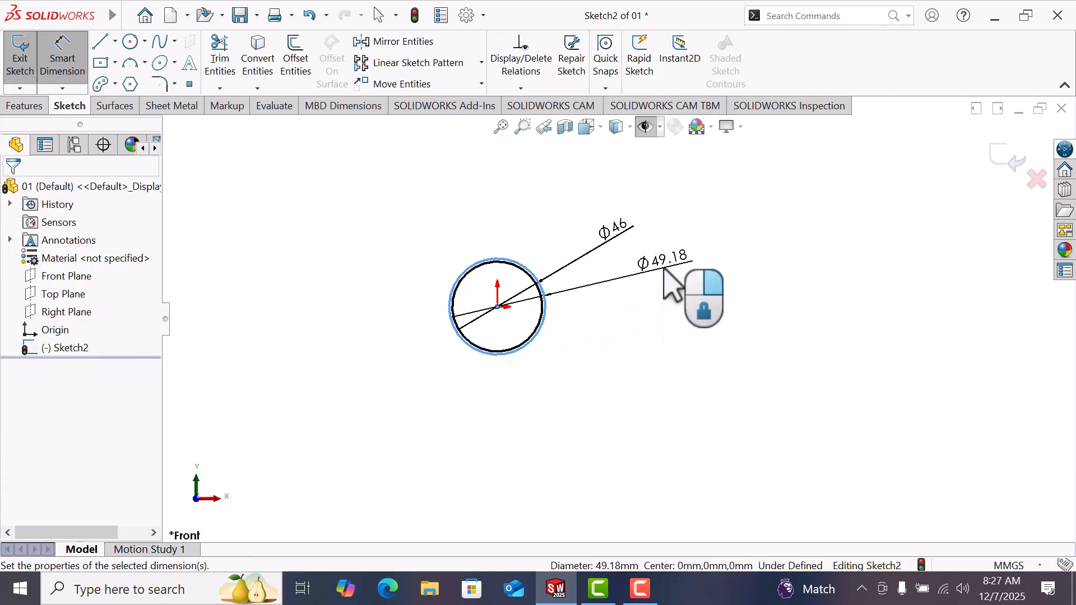
click(665, 269)
text(26)
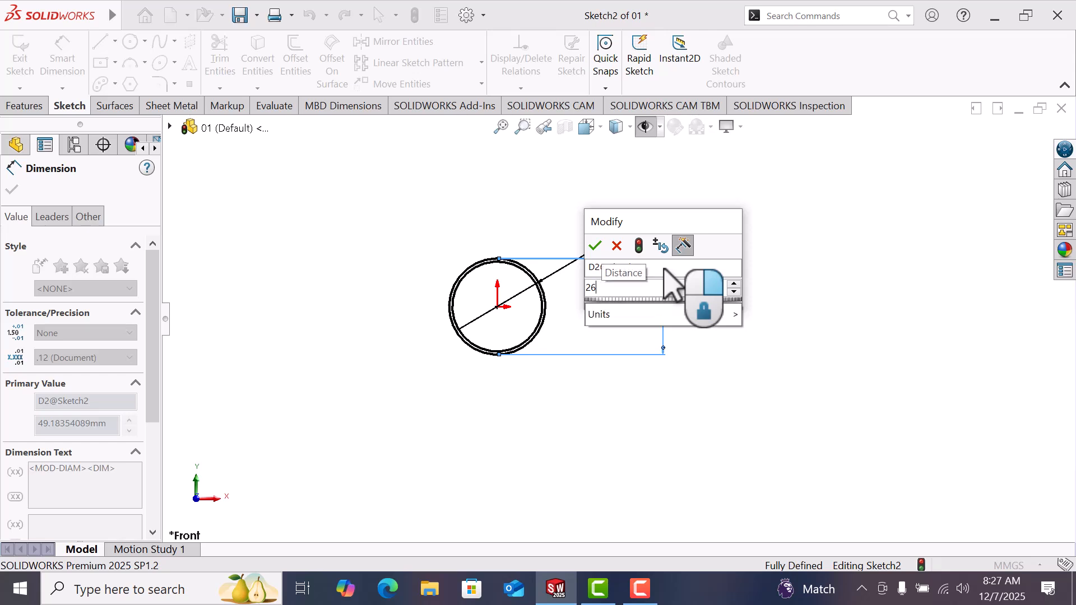
key(Return)
key(Escape)
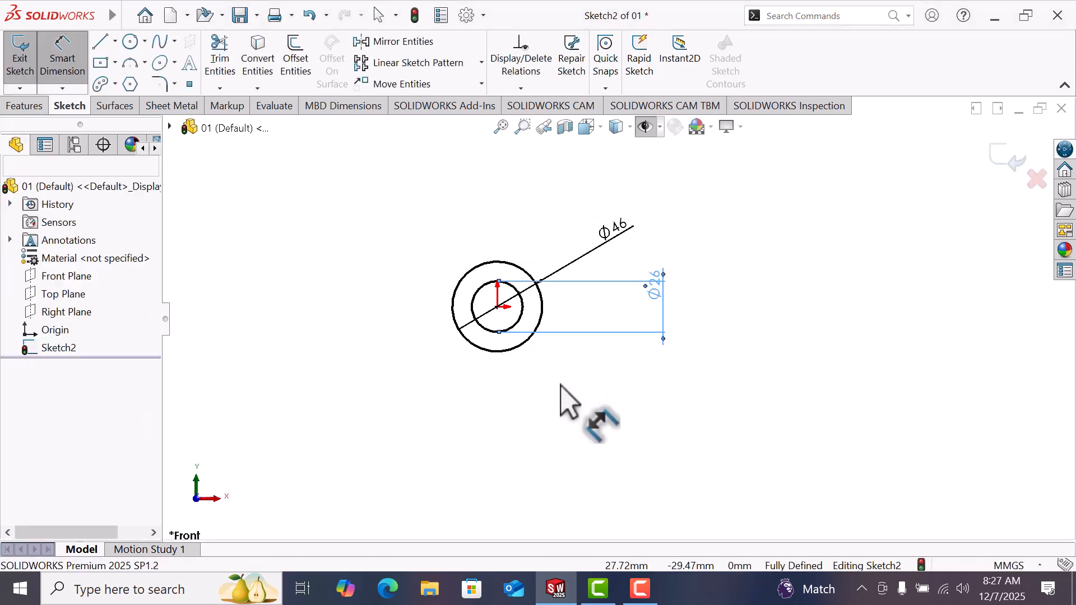
right_click(558, 383)
click(605, 420)
Move the 26 mm diameter dimension closer to the circles and the 46 mm one to their upper left
drag(661, 300, 586, 307)
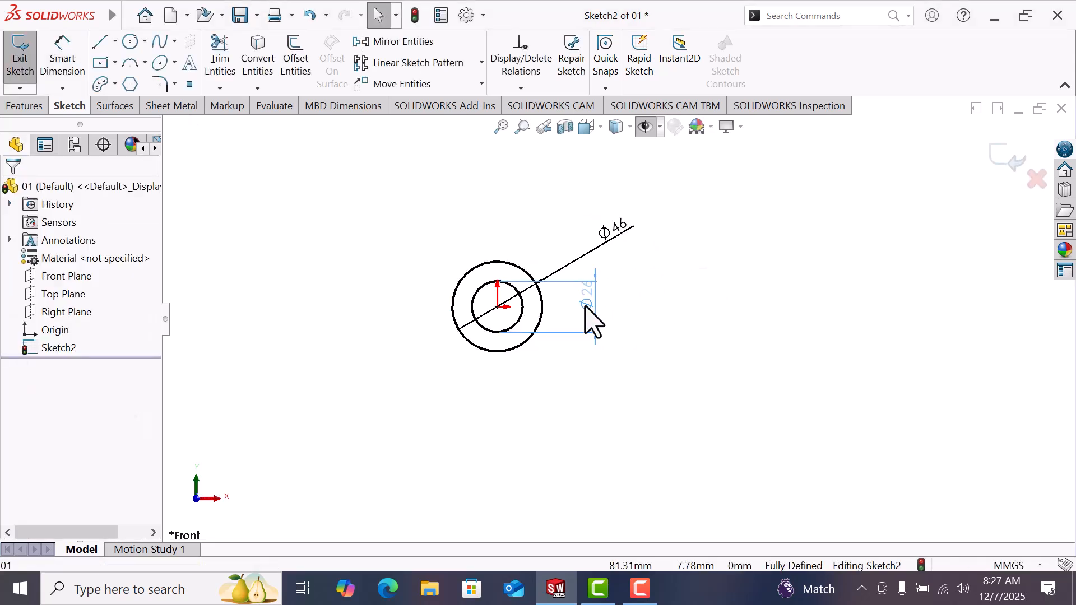
drag(628, 231, 431, 247)
click(509, 387)
Sketch a vertical construction line from the origin downward past the outer circle
scroll(512, 386, down, 3)
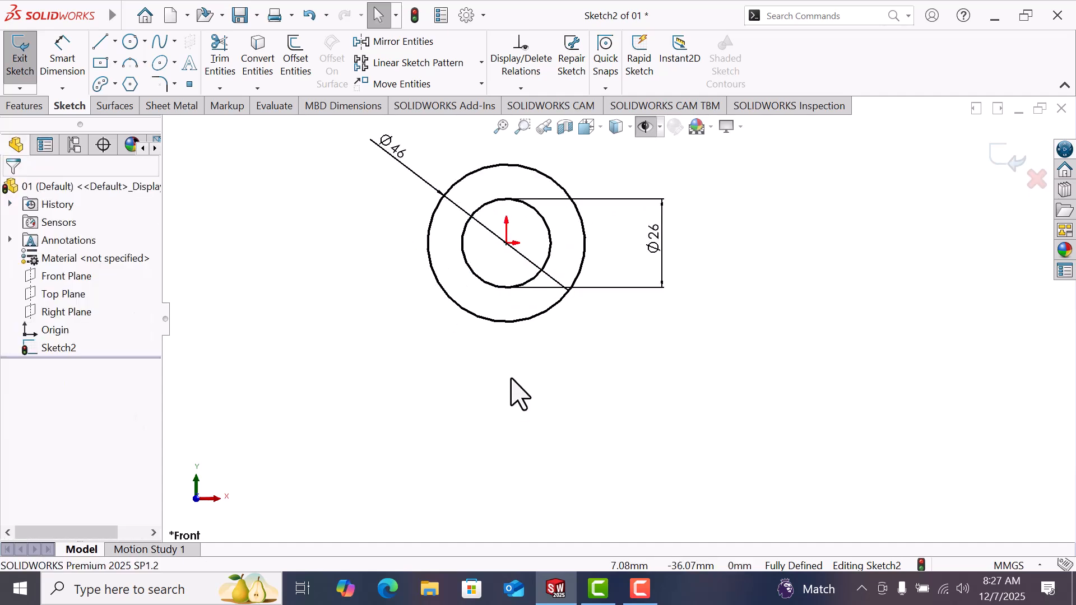
scroll(511, 386, down, 1)
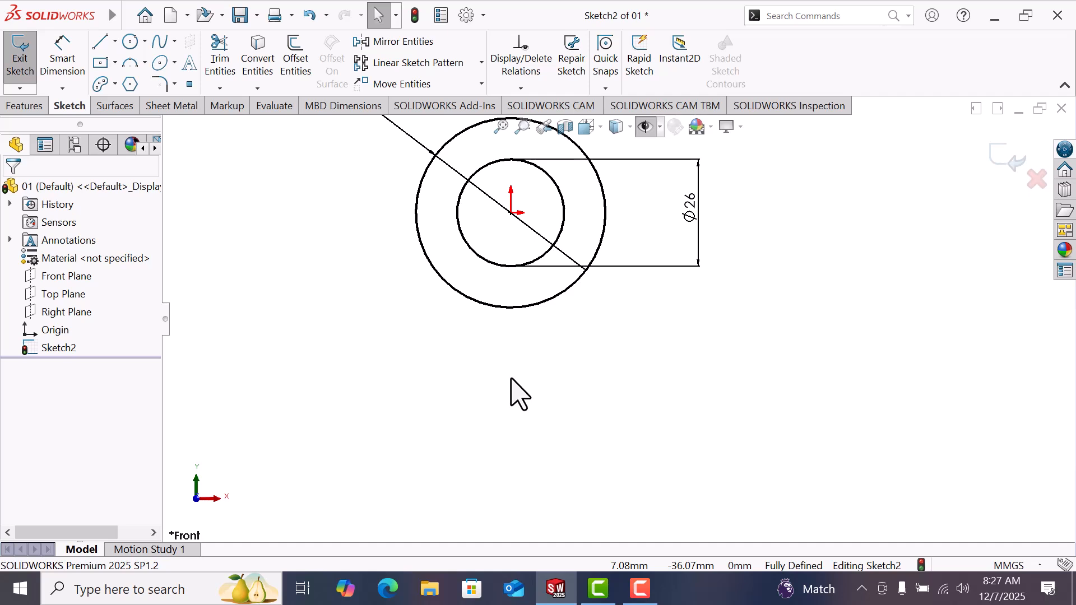
click(100, 41)
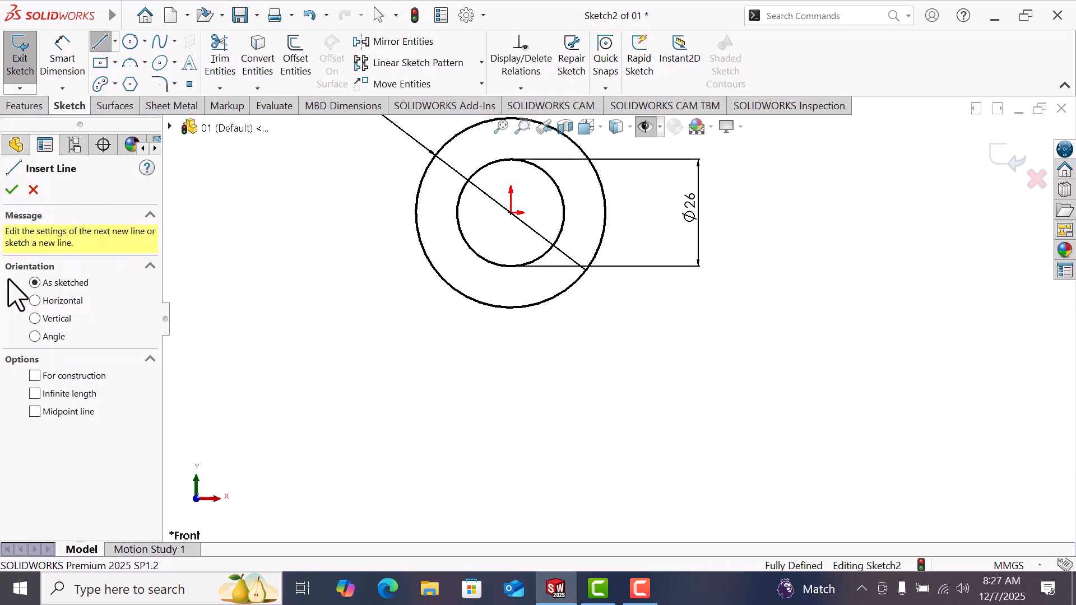
click(37, 376)
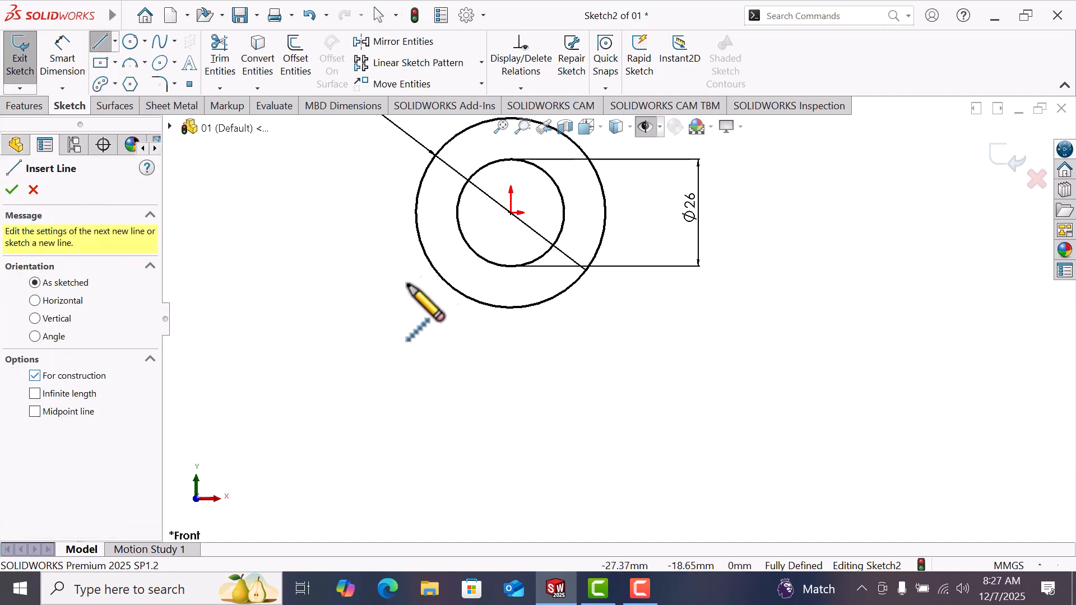
click(511, 212)
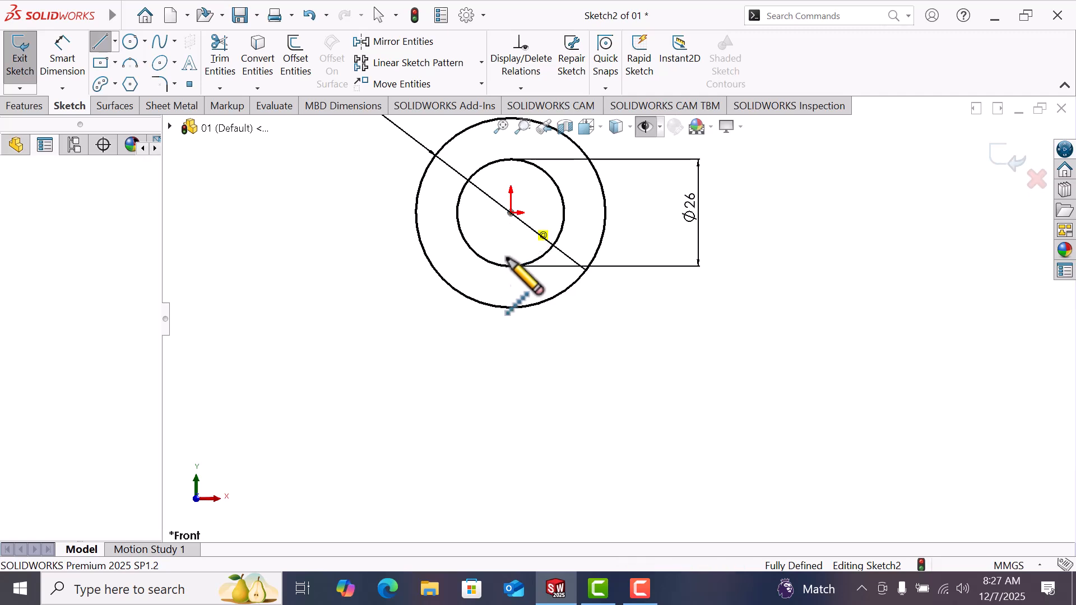
click(509, 462)
right_click(510, 463)
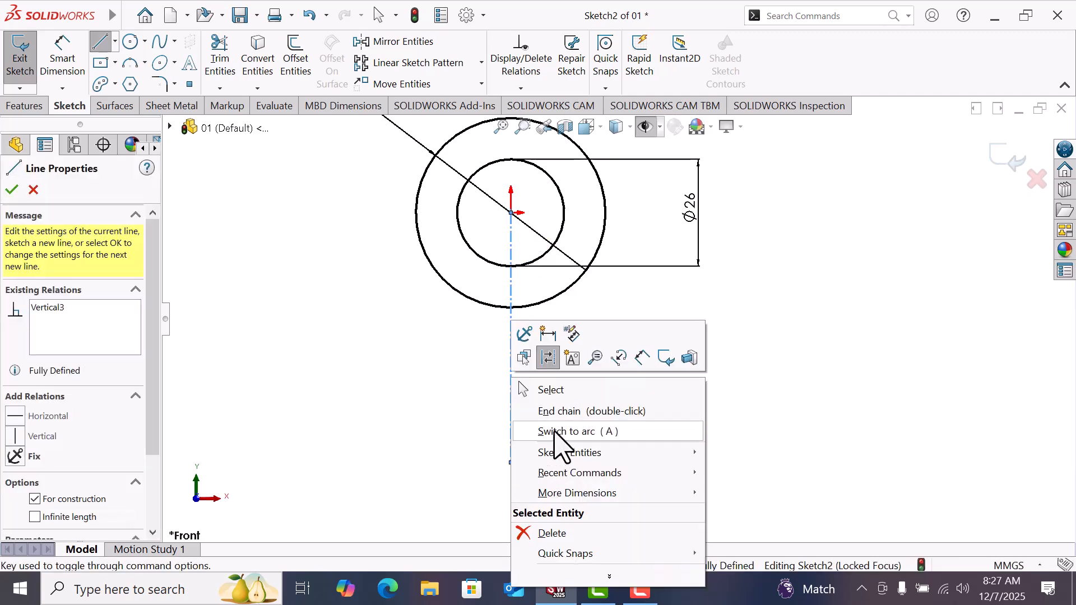
click(548, 390)
Lengthen the vertical construction line by moving its lower endpoint farther down
scroll(562, 418, up, 4)
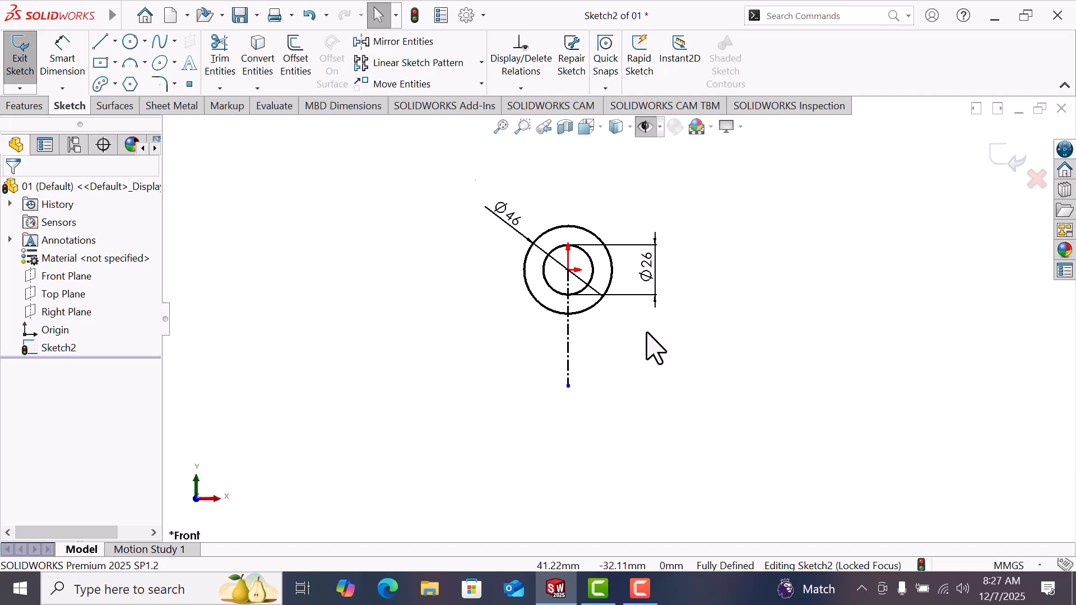
scroll(654, 347, down, 2)
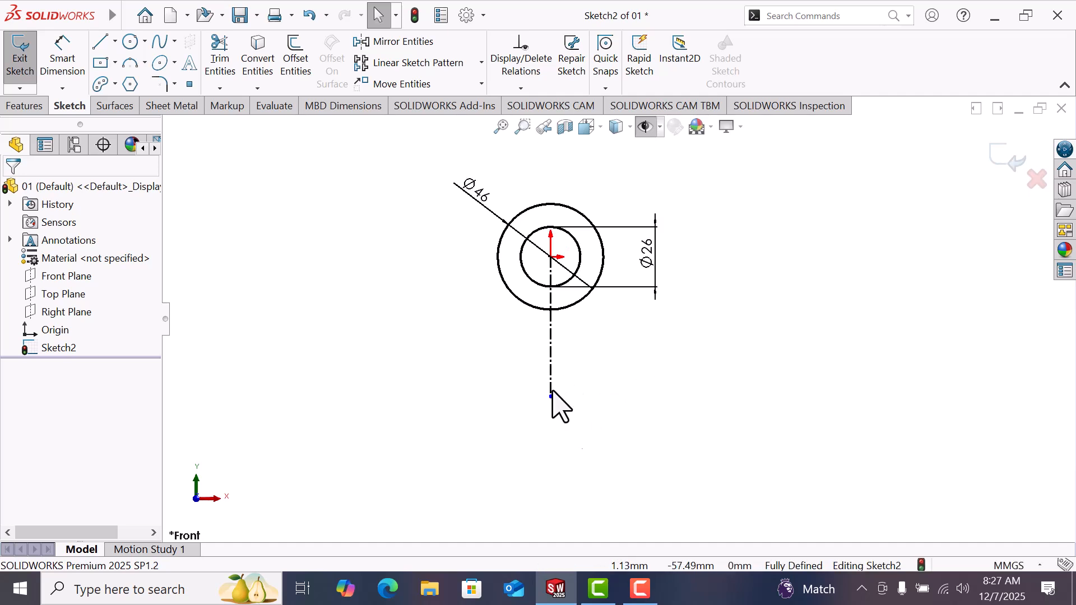
drag(550, 396, 551, 444)
click(664, 434)
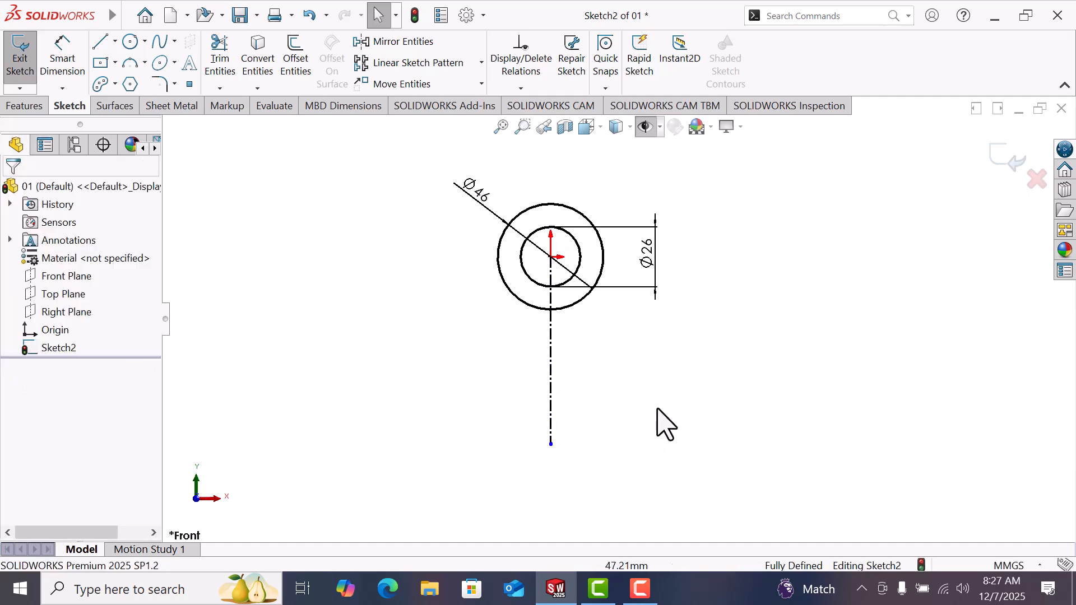
Sketch a slanted construction line from the origin toward the lower left of the vertical construction line
click(102, 41)
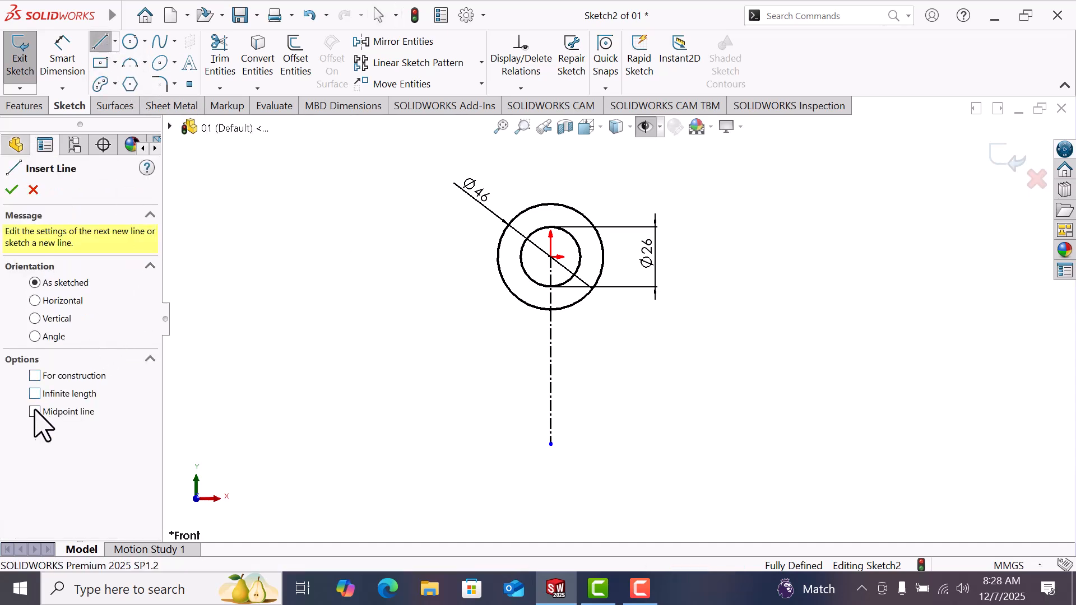
click(550, 257)
click(435, 403)
right_click(435, 403)
click(489, 408)
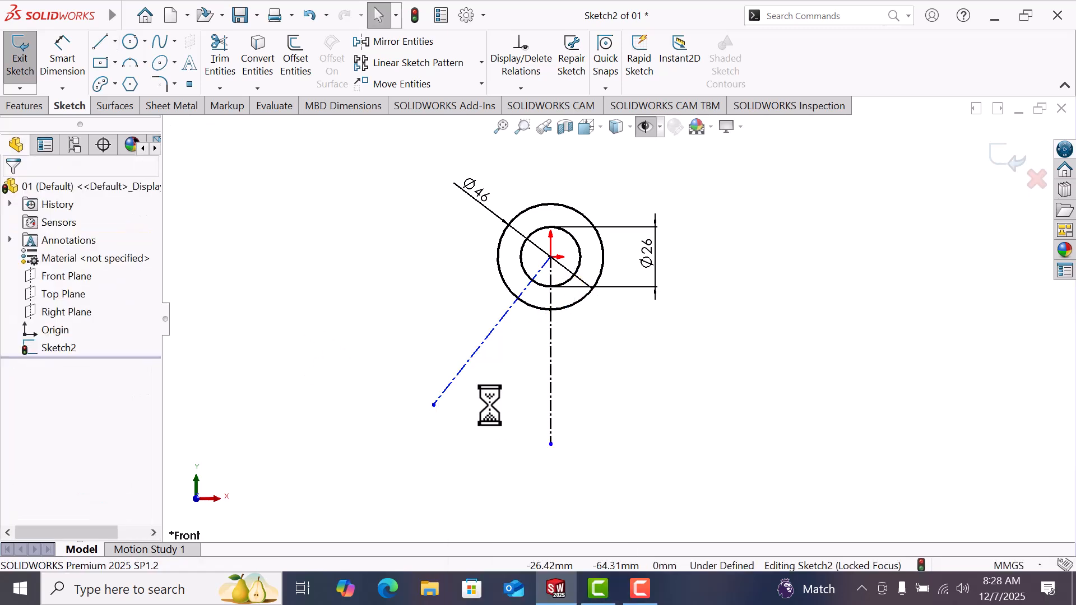
Dimension the angle between the slanted and vertical construction lines as 30°
click(65, 62)
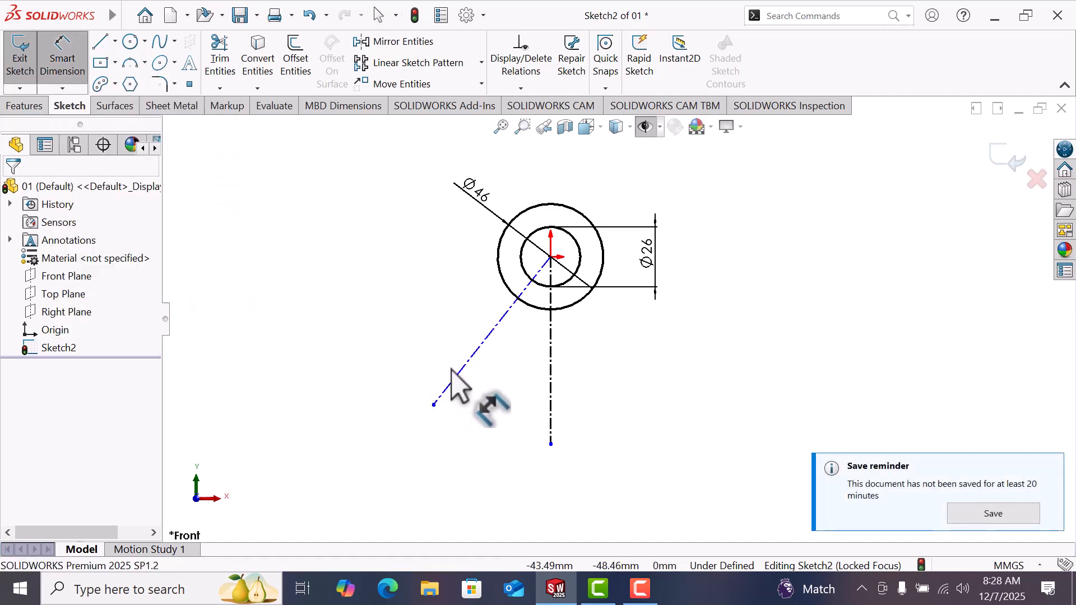
click(551, 371)
click(531, 414)
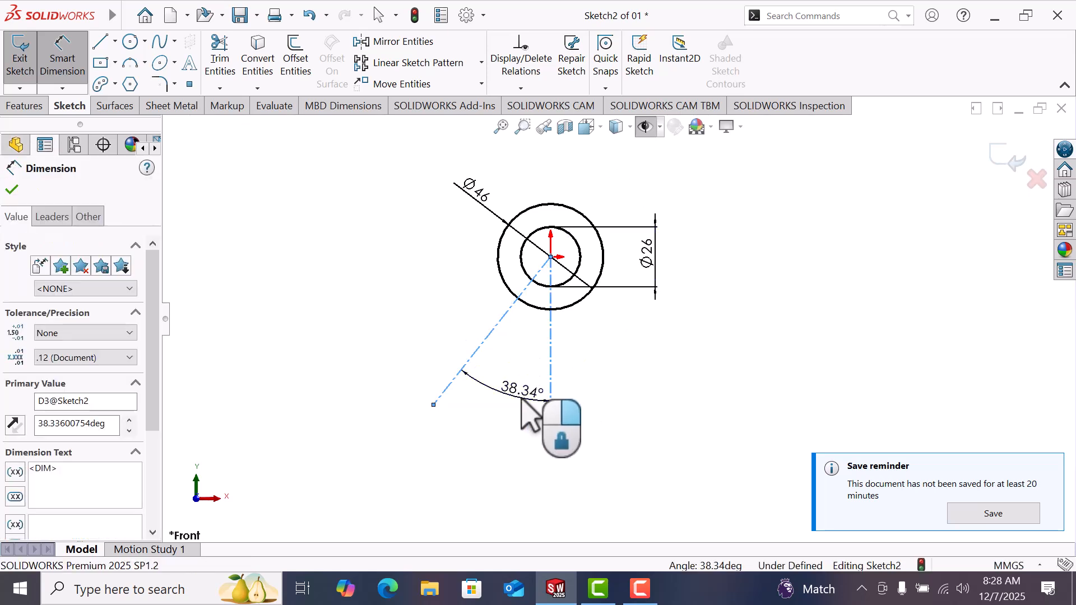
key(Return)
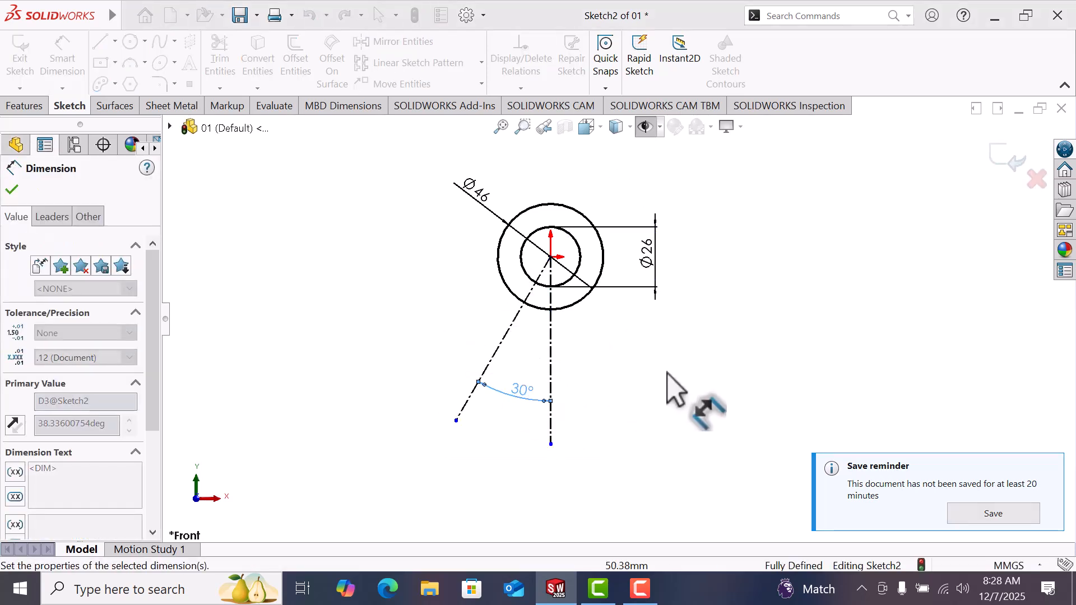
click(661, 370)
right_click(659, 368)
click(702, 424)
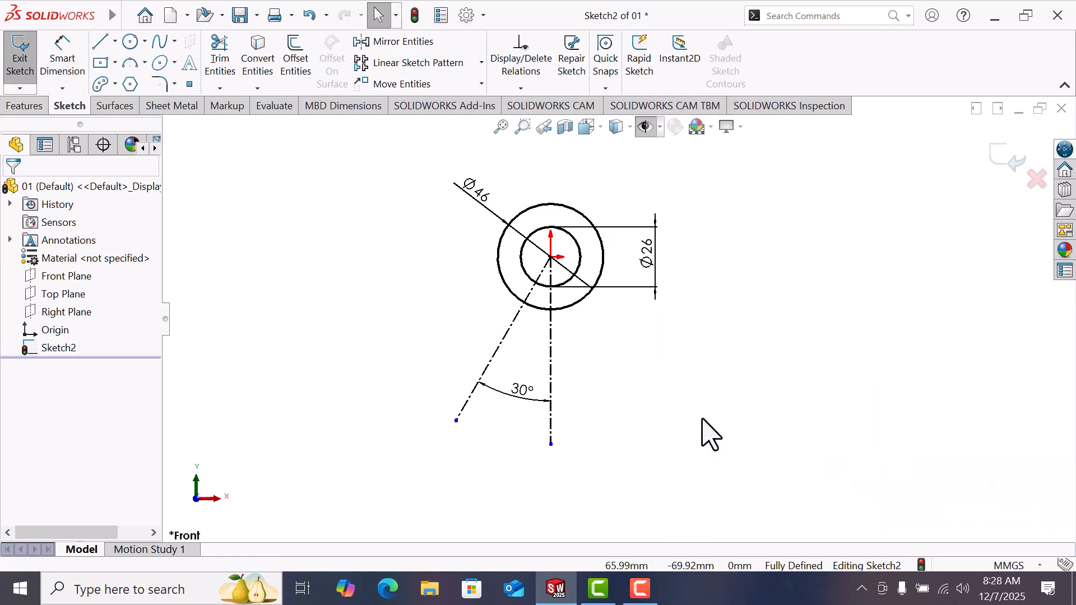
Sketch a 3 Point Arc Slot between the two construction lines, about 27 mm wide with an arc radius of about 47.5 mm
click(101, 85)
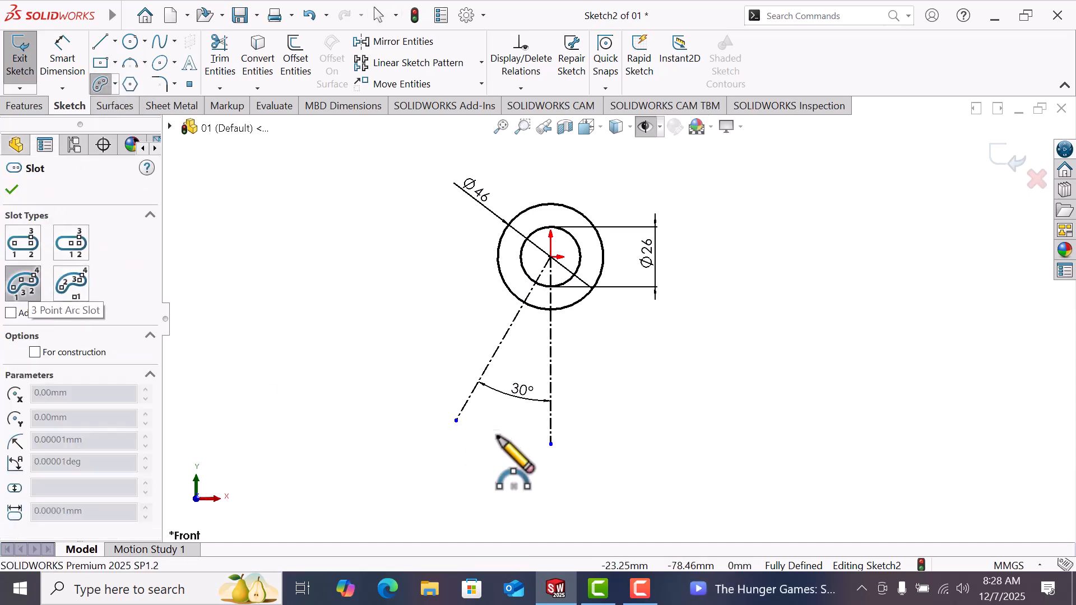
click(466, 402)
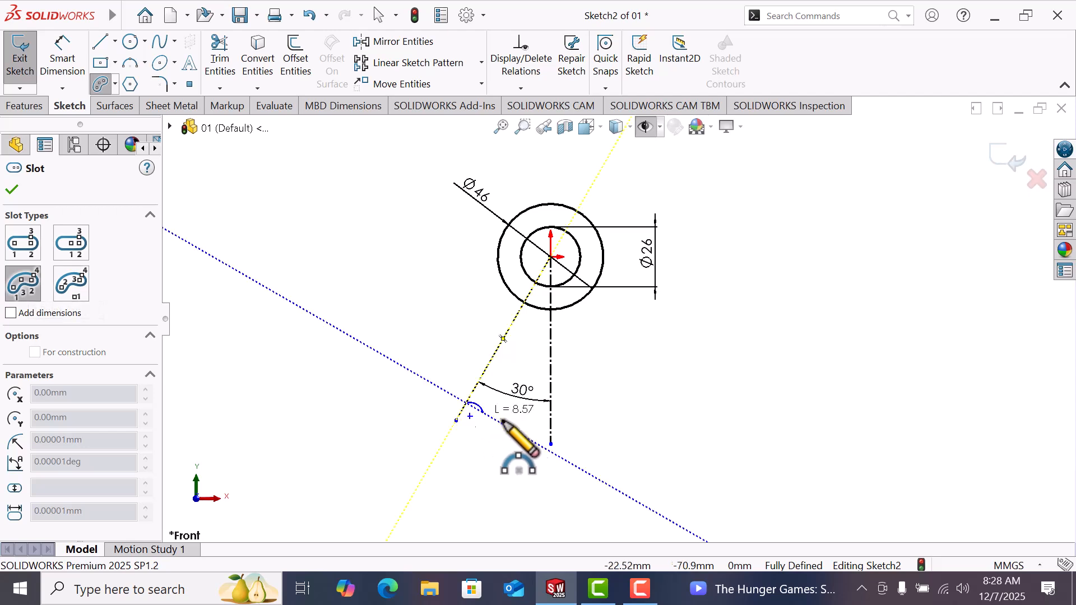
click(550, 424)
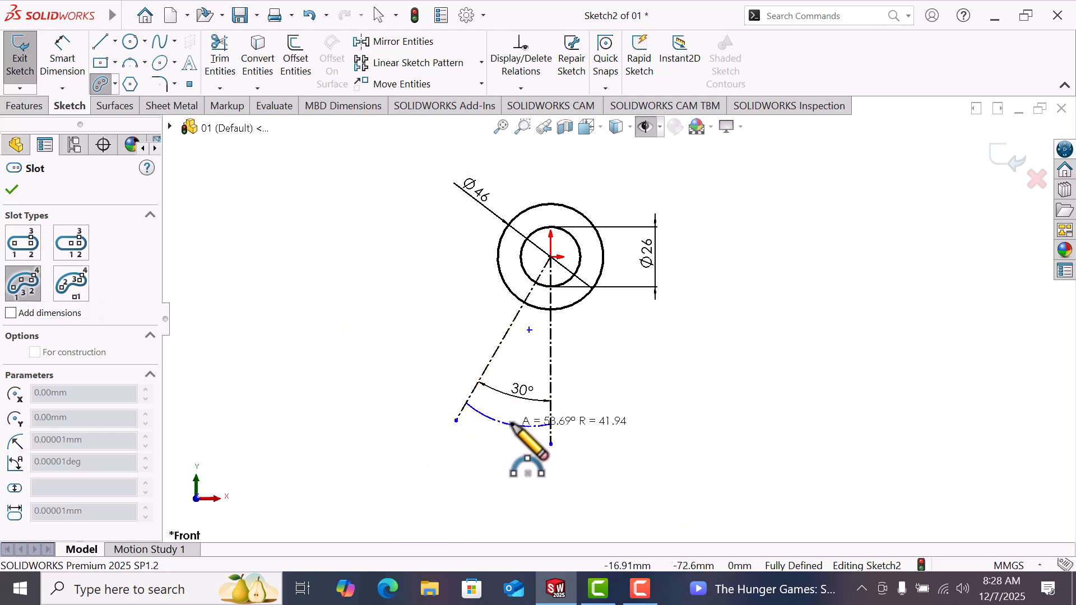
click(503, 459)
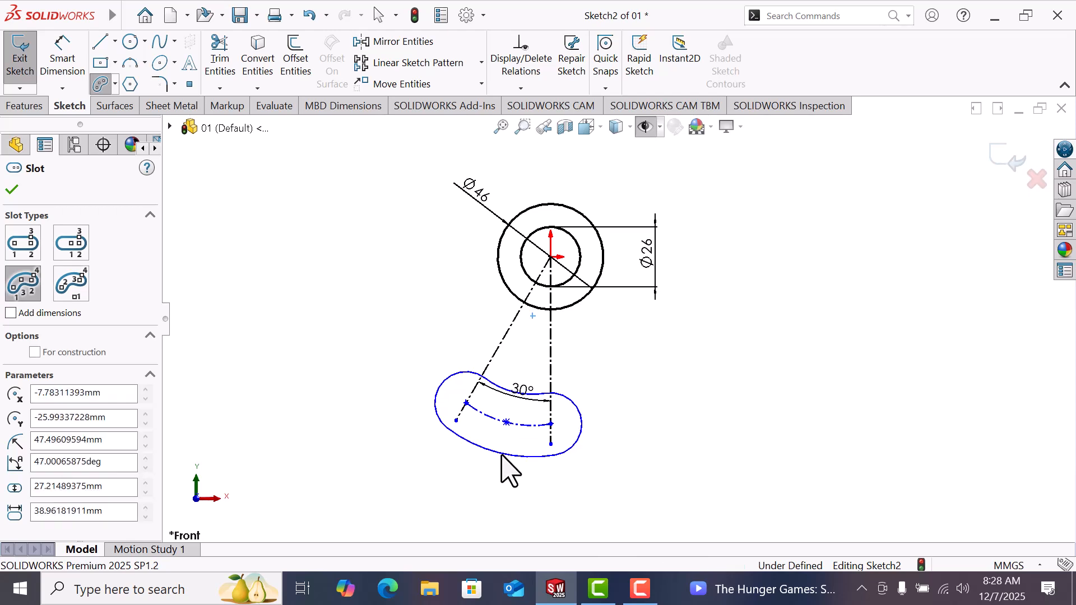
right_click(504, 457)
click(544, 449)
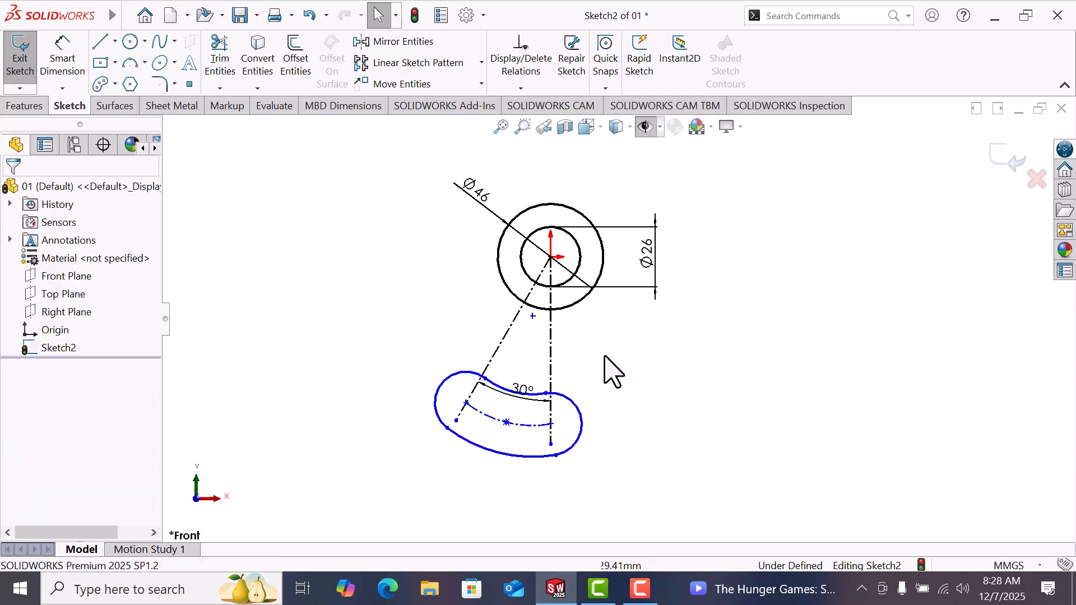
Make the arc slot's centre point coincident with the origin
click(533, 316)
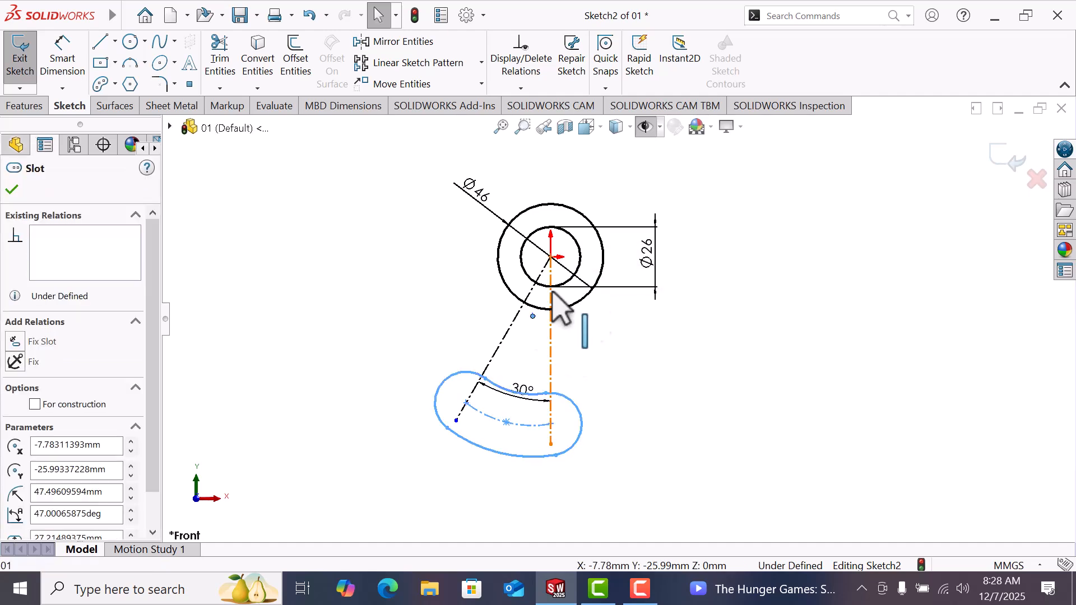
ctrl+click(550, 257)
click(20, 447)
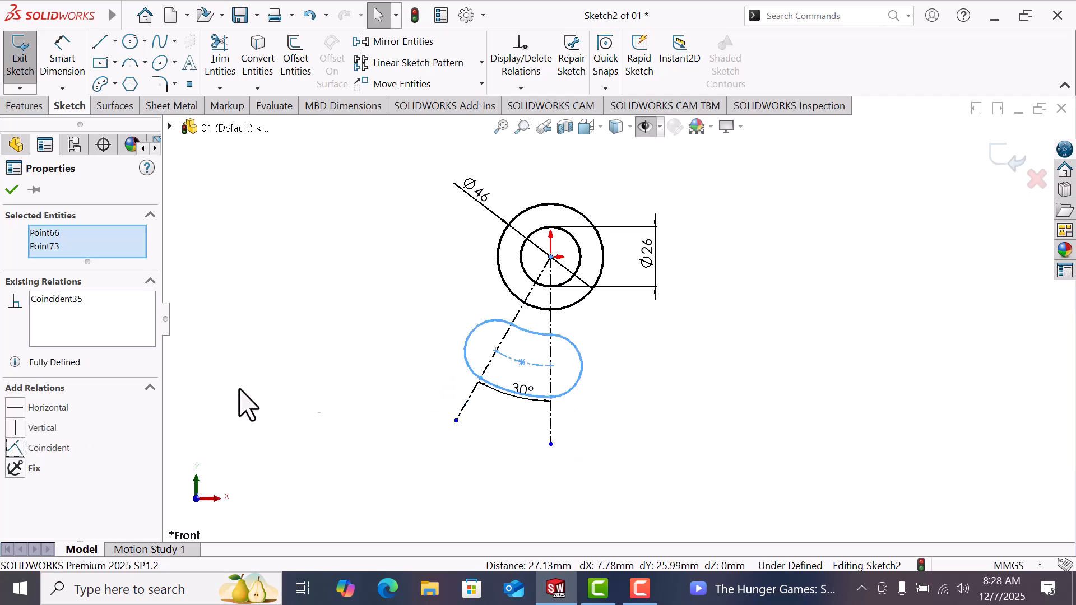
key(Escape)
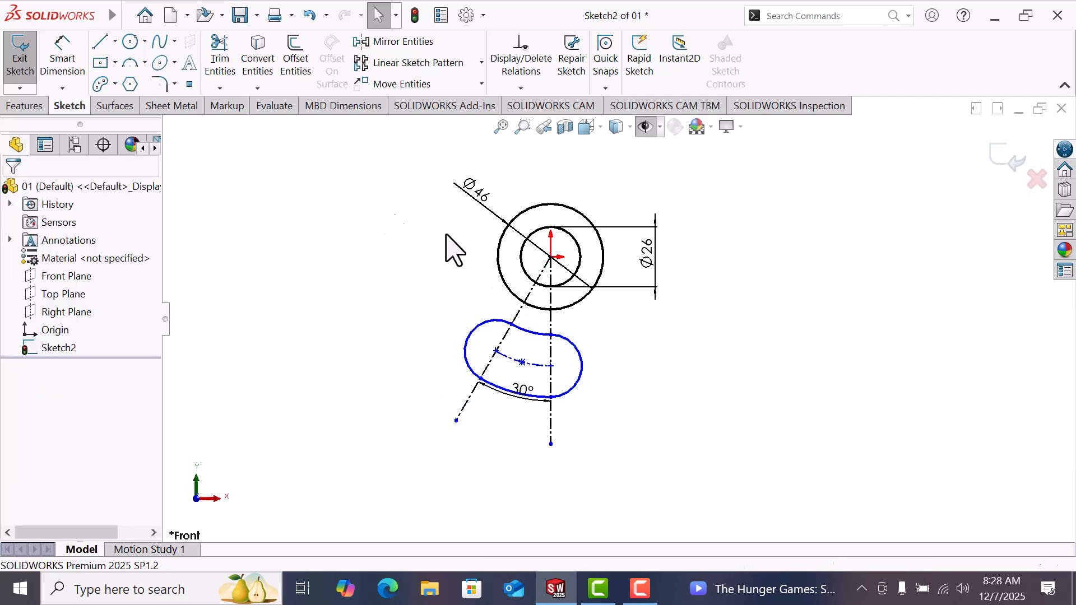
Dimension the rounded end of the arc slot with a radius of 8 mm
click(70, 60)
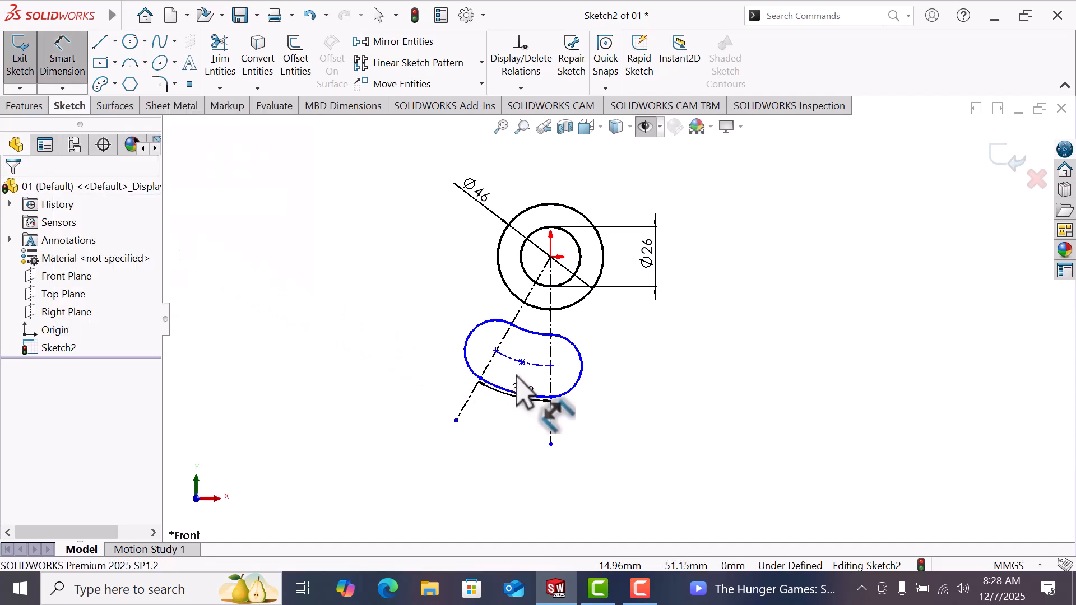
click(466, 357)
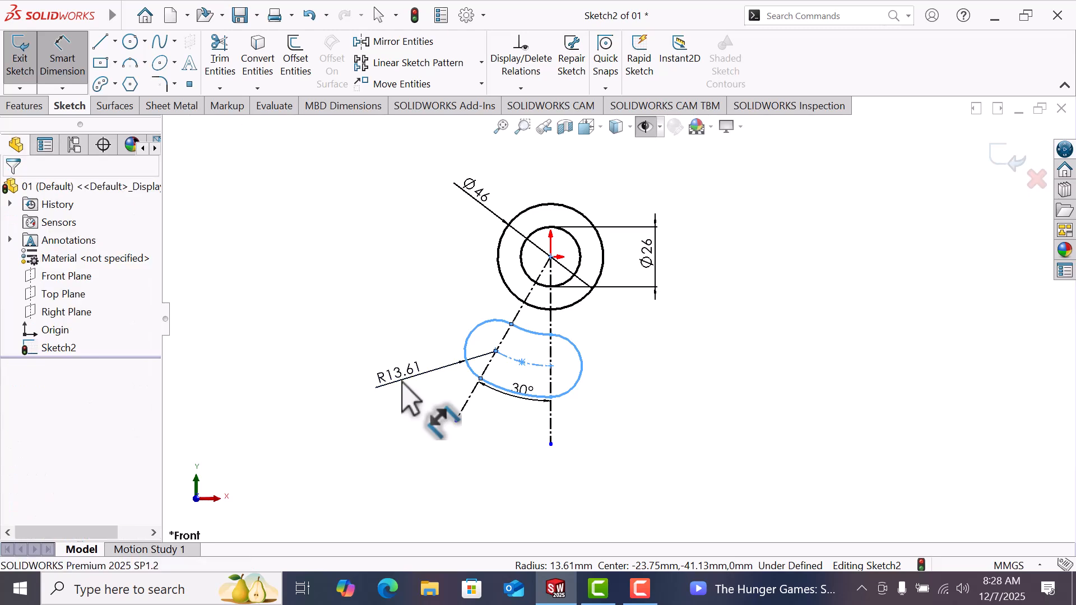
click(401, 382)
text(8)
key(Return)
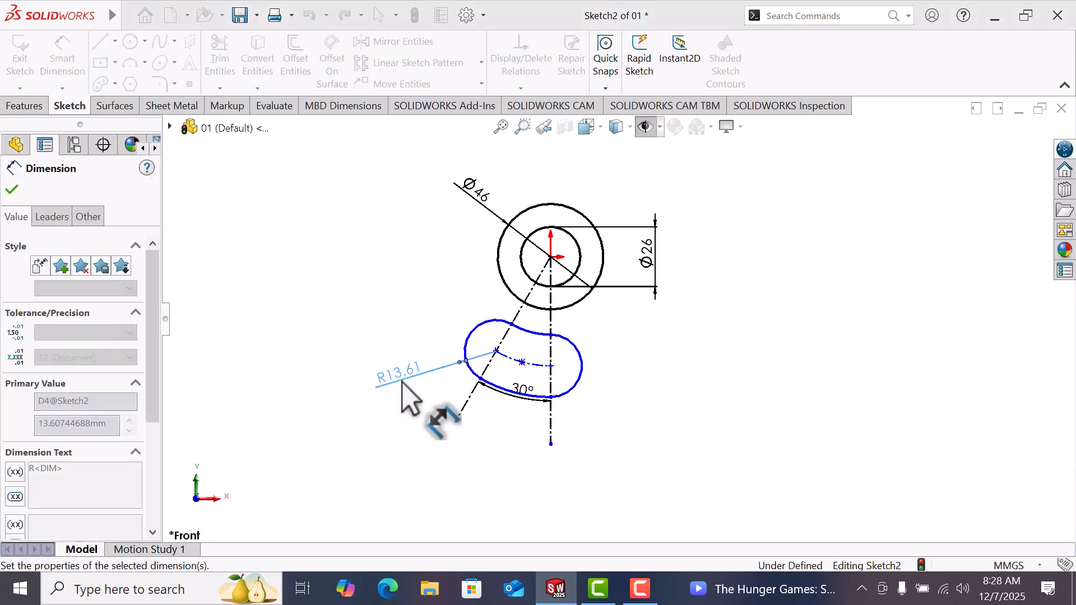
click(636, 358)
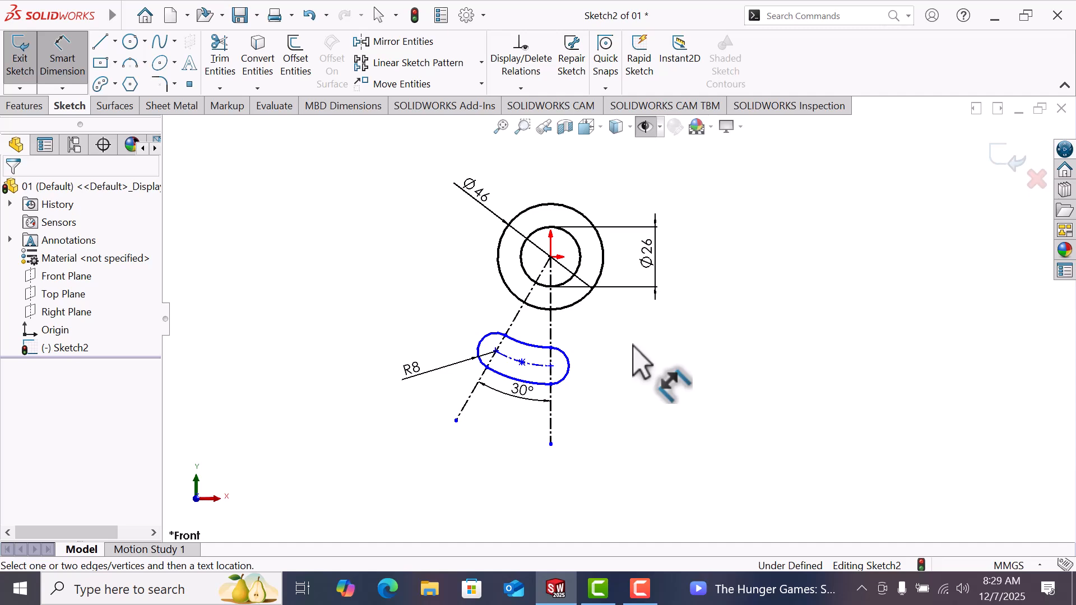
right_click(634, 345)
click(675, 396)
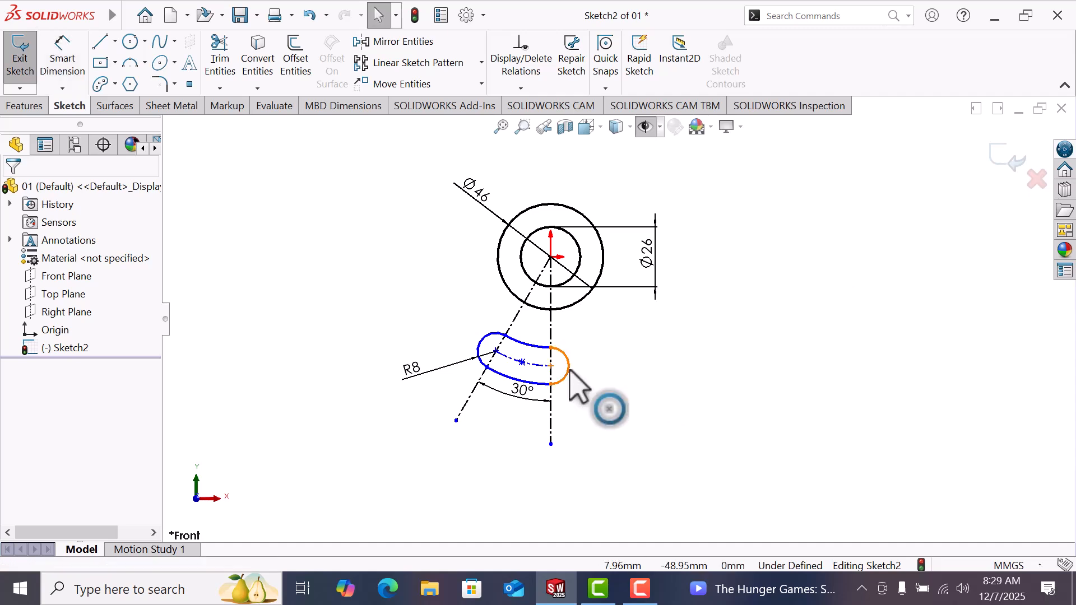
Move the arc slot outward along the construction lines to a centreline radius of about 56 mm
scroll(570, 370, down, 3)
mouse_move(550, 379)
mouse_down()
mouse_move(551, 337)
mouse_move(540, 402)
mouse_move(550, 316)
mouse_move(532, 389)
mouse_up()
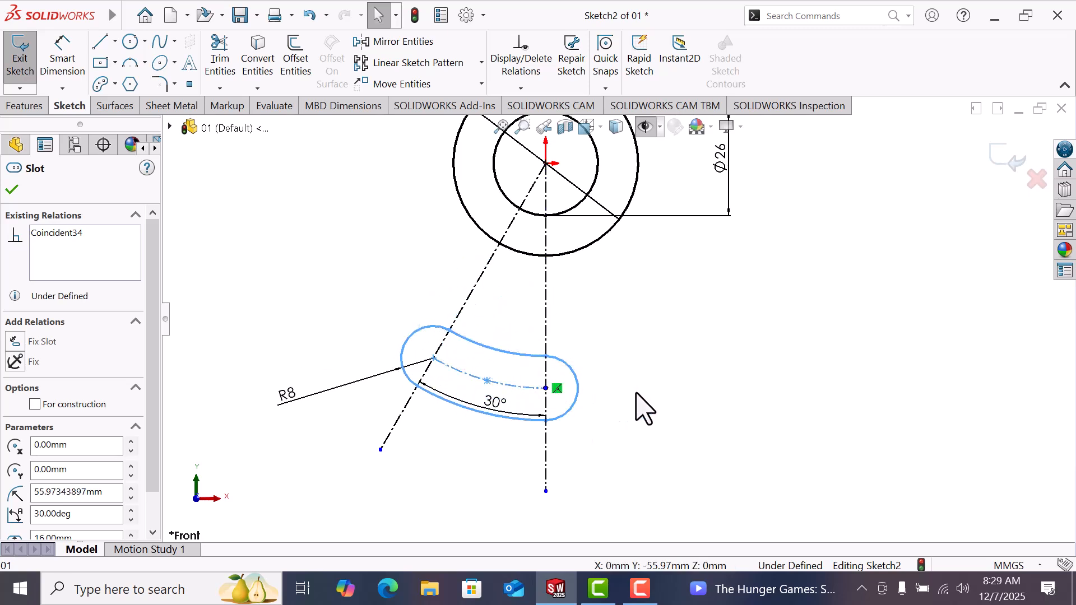
click(644, 408)
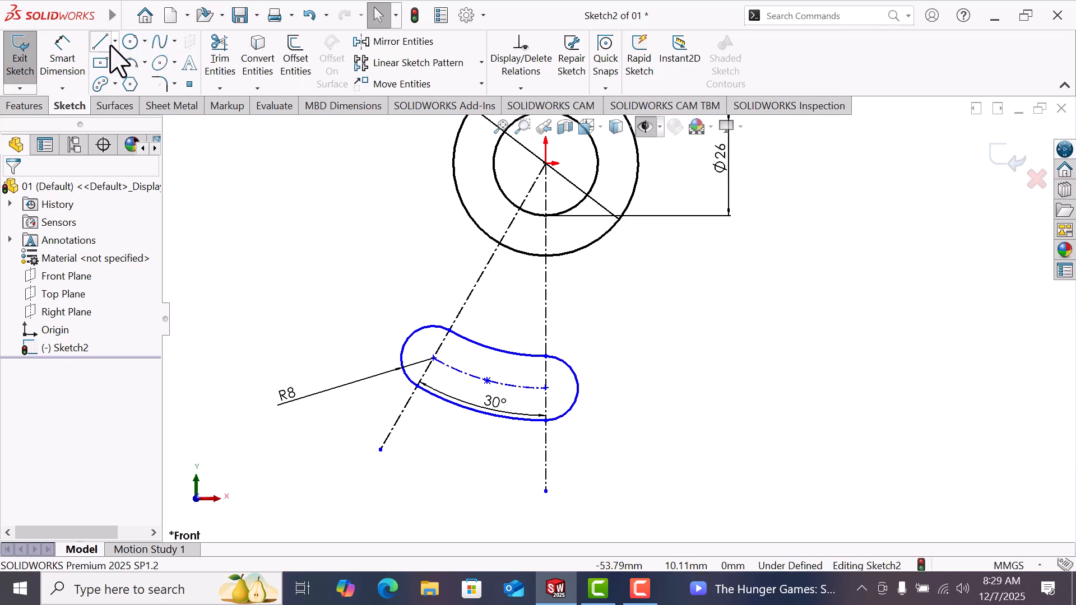
Sketch a construction centerpoint arc about the origin, radius about 56 mm, from the slot's outer end centre past the vertical line
click(145, 42)
mouse_move(129, 66)
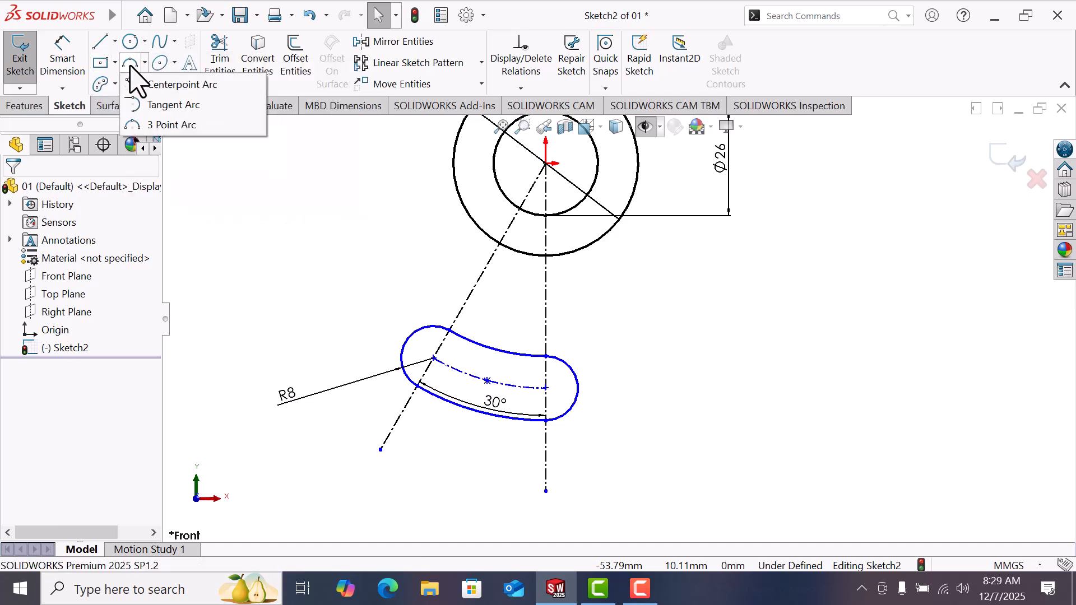
click(150, 84)
scroll(555, 285, up, 3)
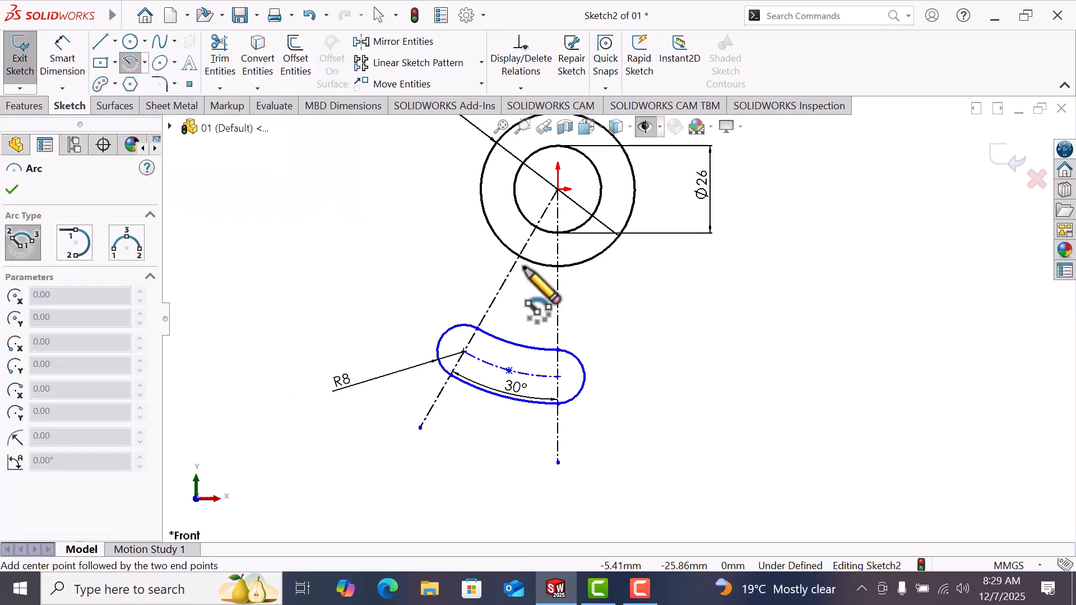
click(568, 211)
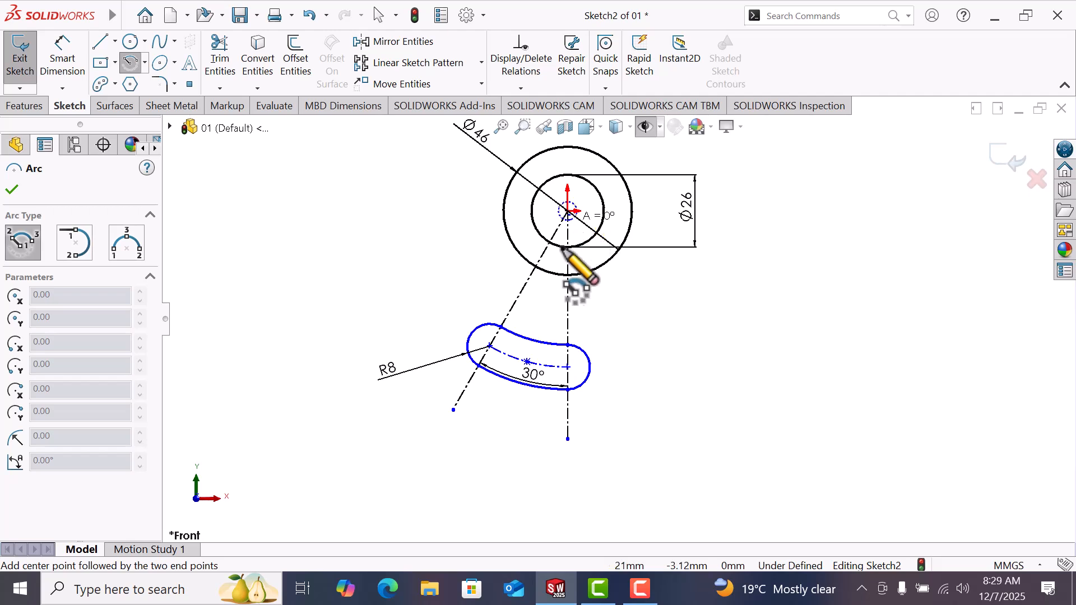
click(490, 346)
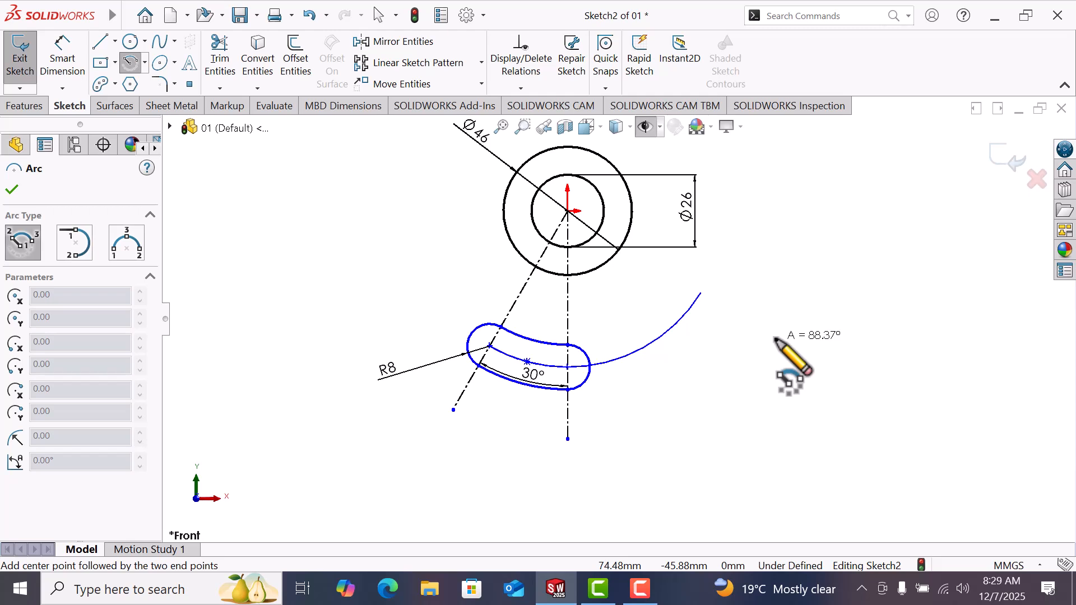
click(659, 377)
right_click(659, 378)
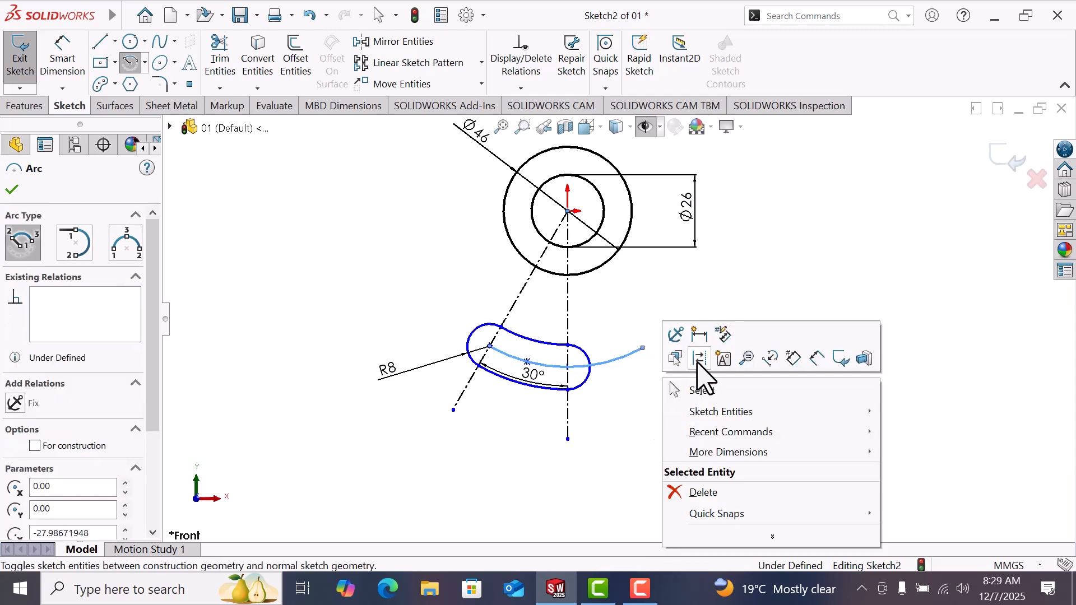
click(698, 358)
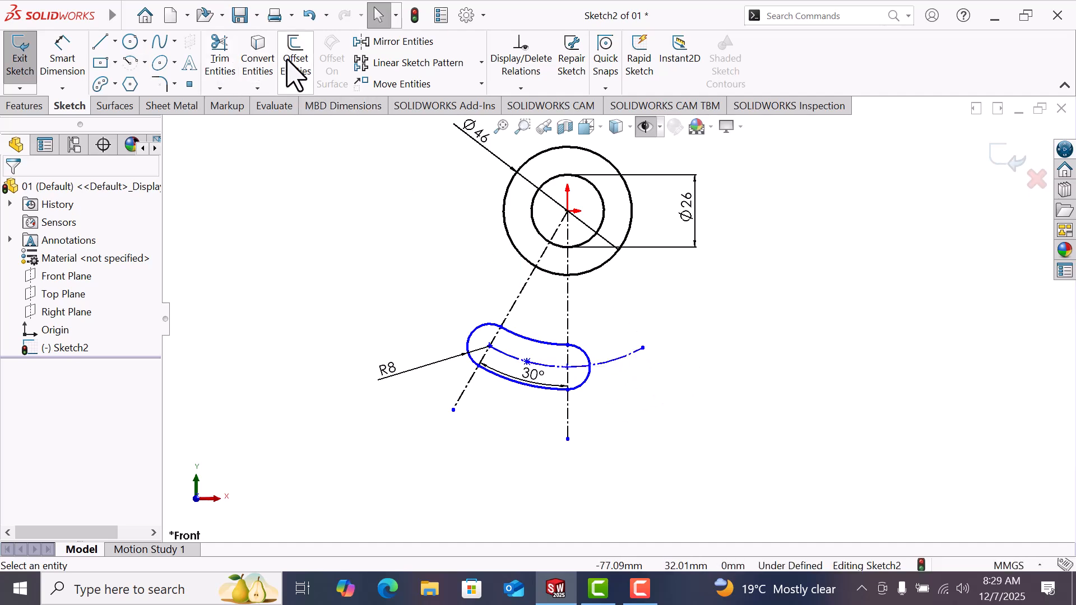
Dimension the construction arc with a radius of 130 mm
click(72, 70)
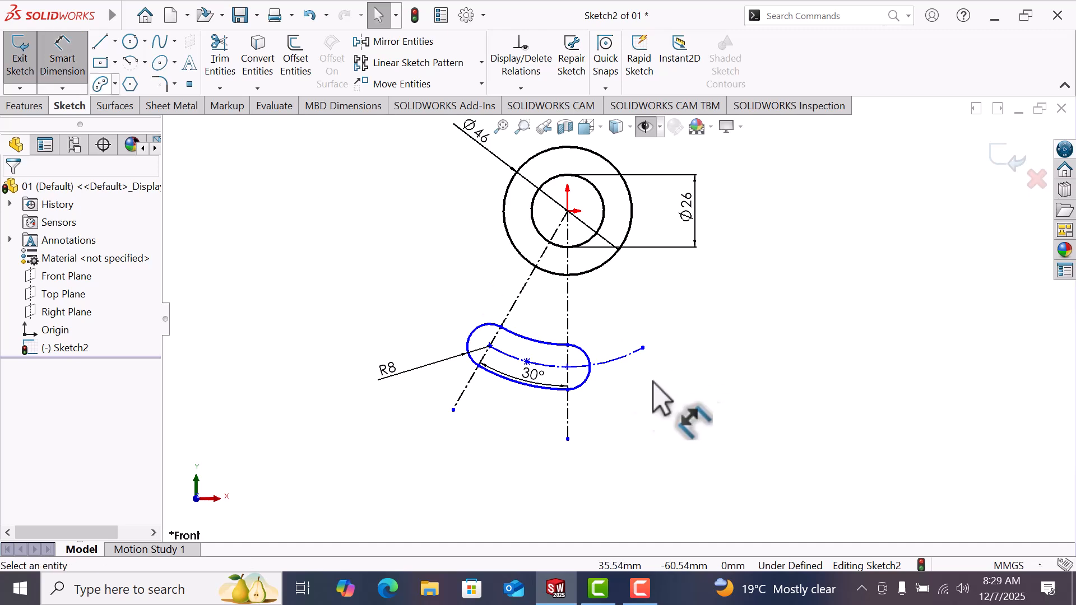
click(616, 360)
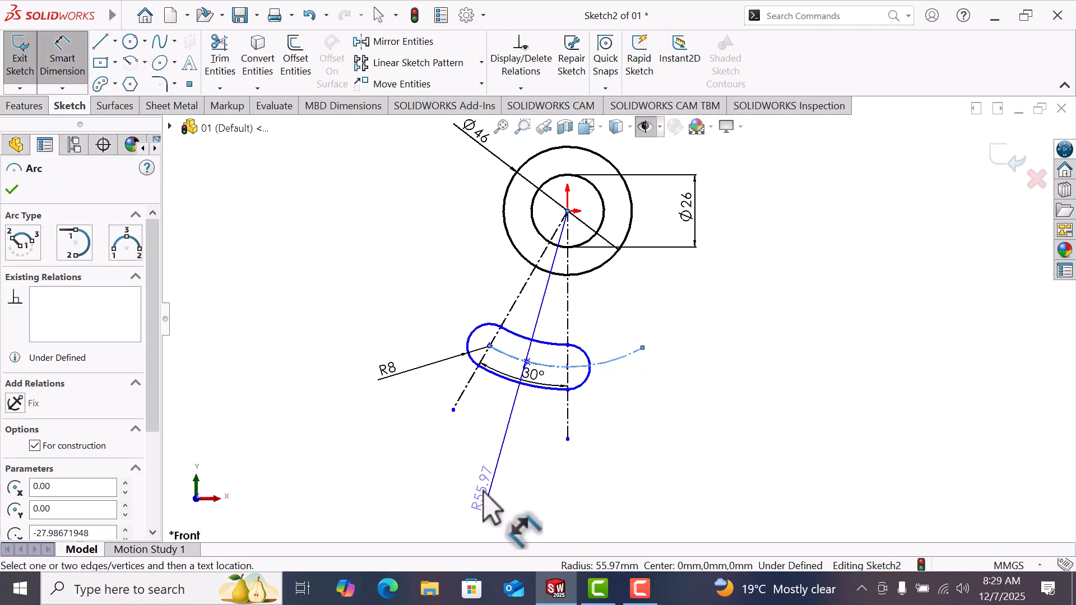
click(481, 500)
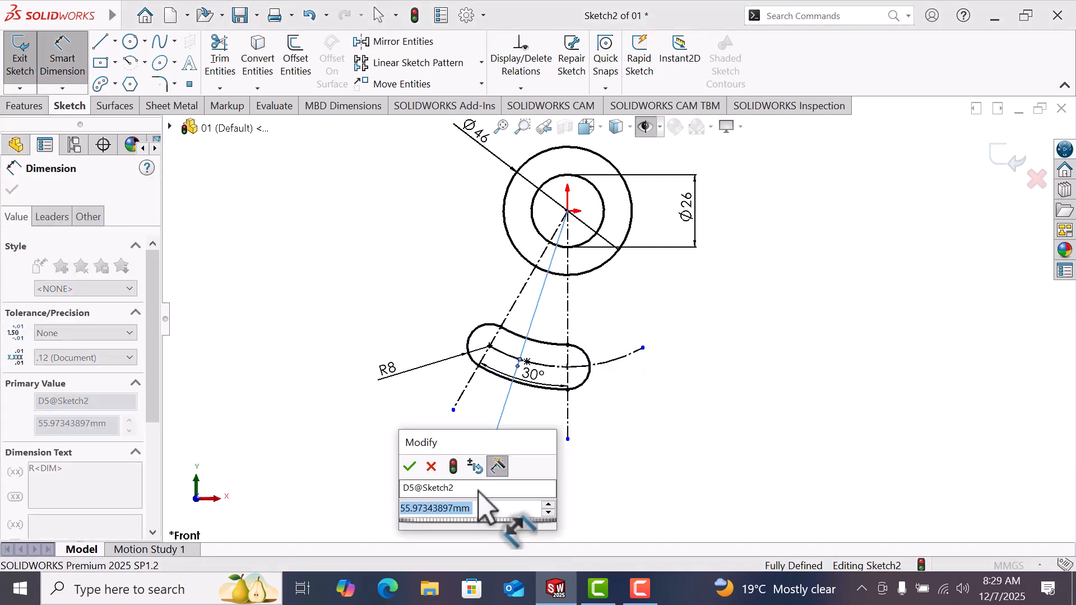
text(1)
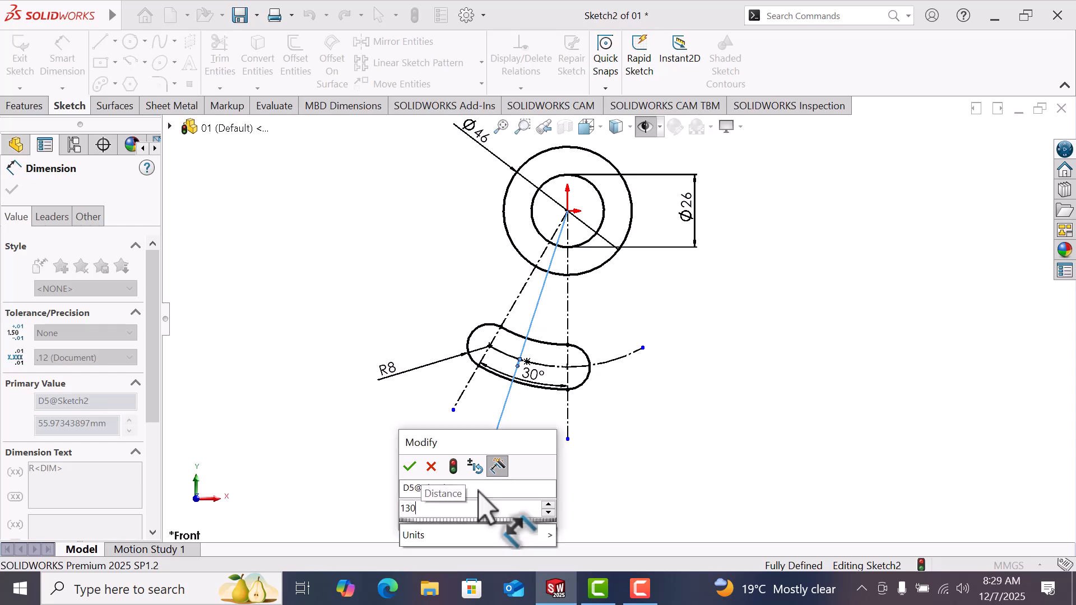
text(30)
key(Return)
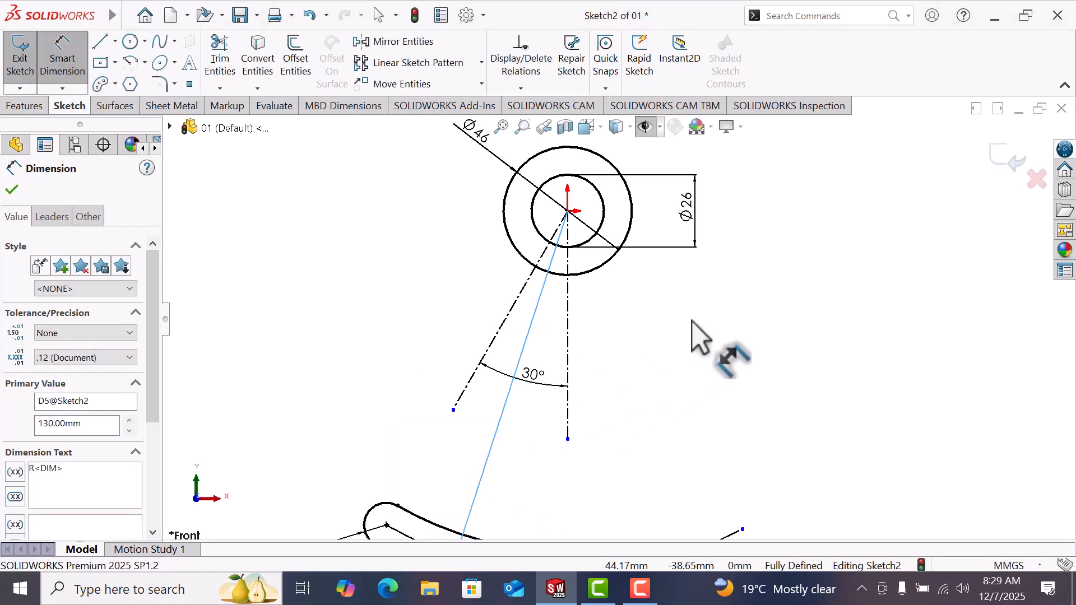
key(Escape)
scroll(696, 337, up, 5)
right_click(696, 335)
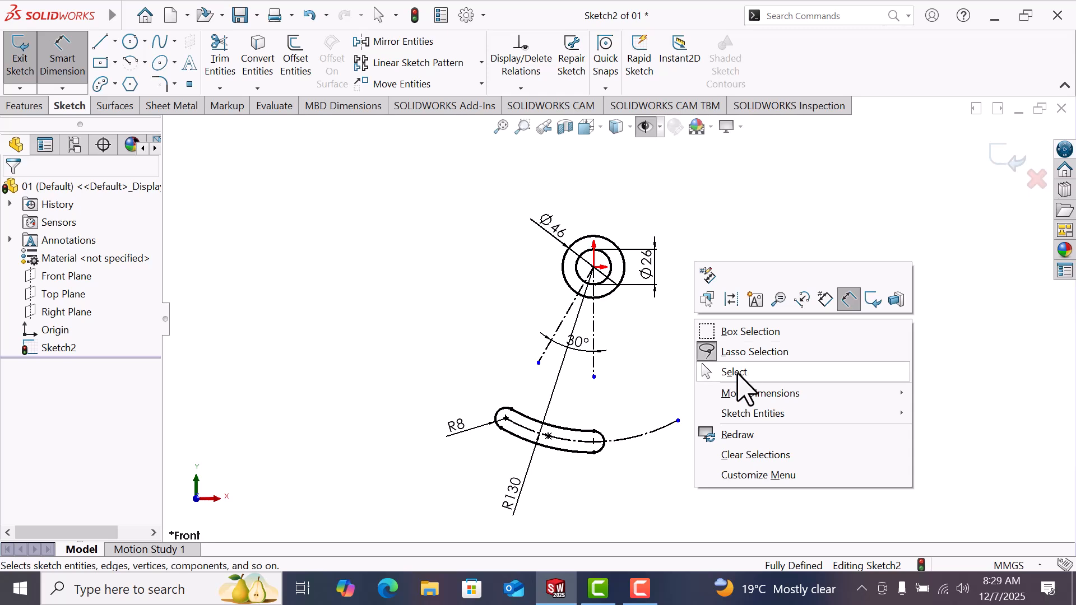
click(738, 372)
Extend the angled and vertical construction lines to the centres of the arc slot's two rounded ends
scroll(541, 339, down, 3)
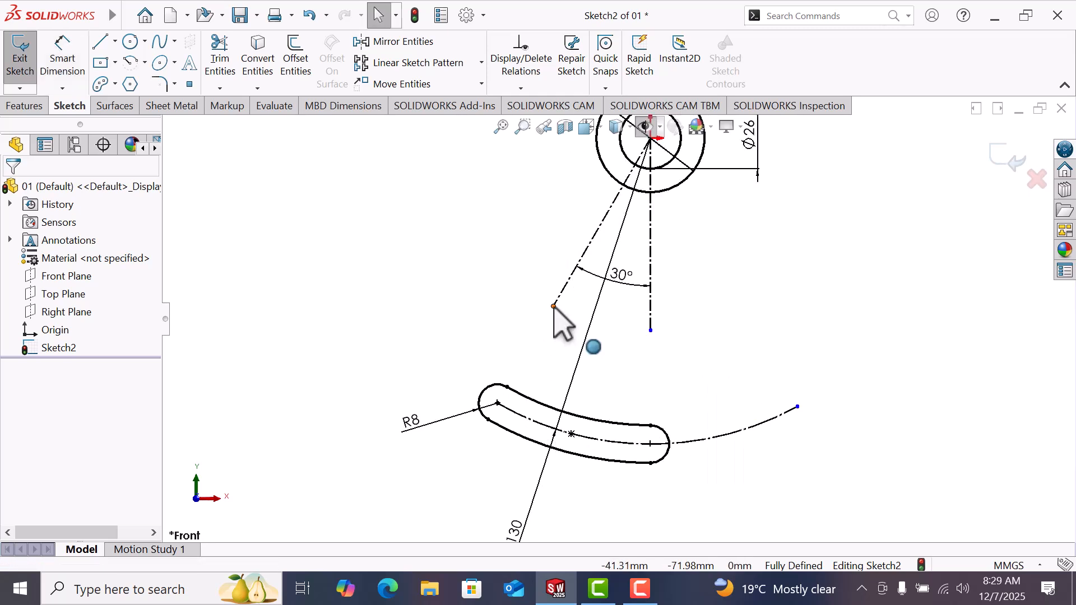
drag(553, 307, 498, 403)
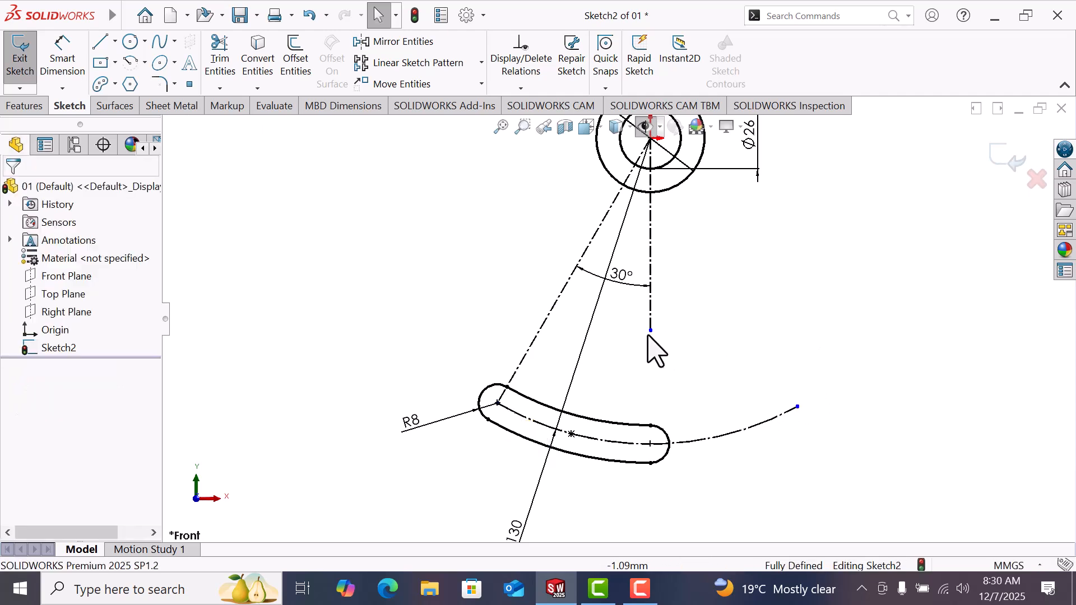
drag(650, 330, 650, 443)
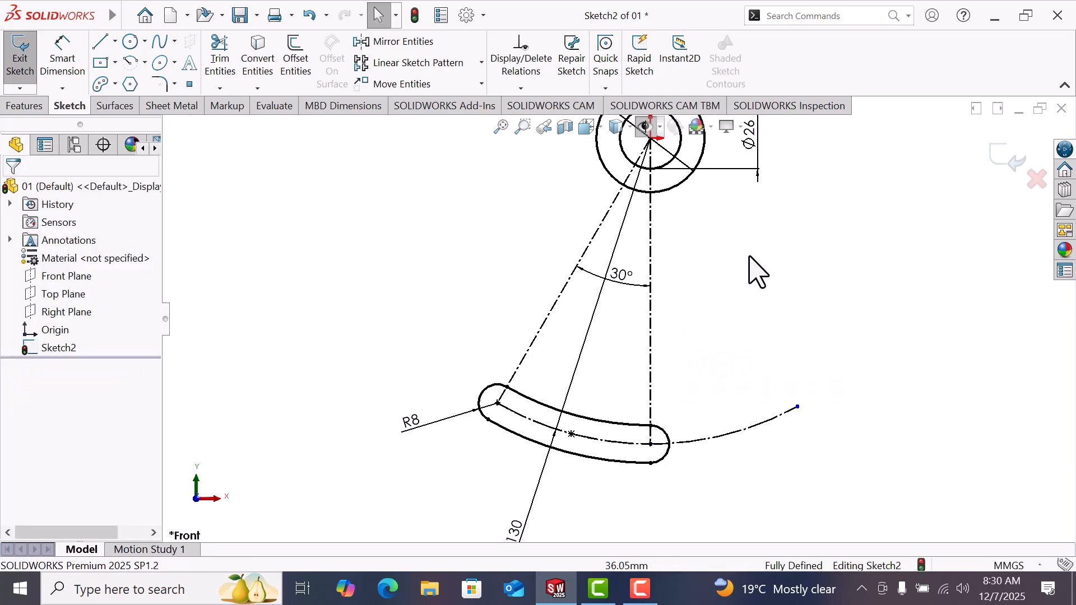
Mirror the angled construction line about the vertical construction line, keeping the original
click(387, 42)
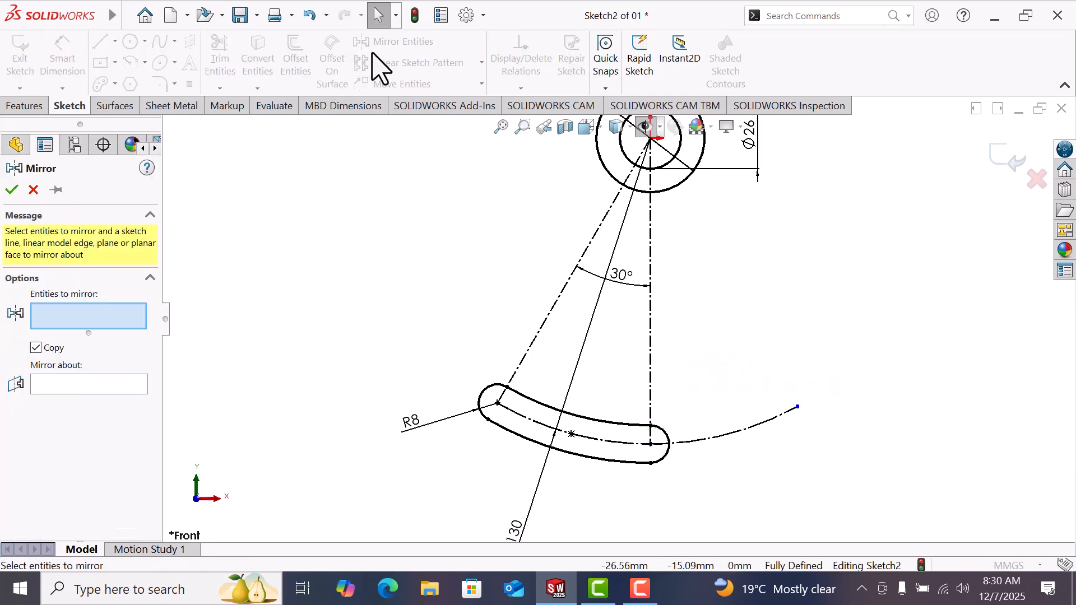
click(556, 303)
click(100, 383)
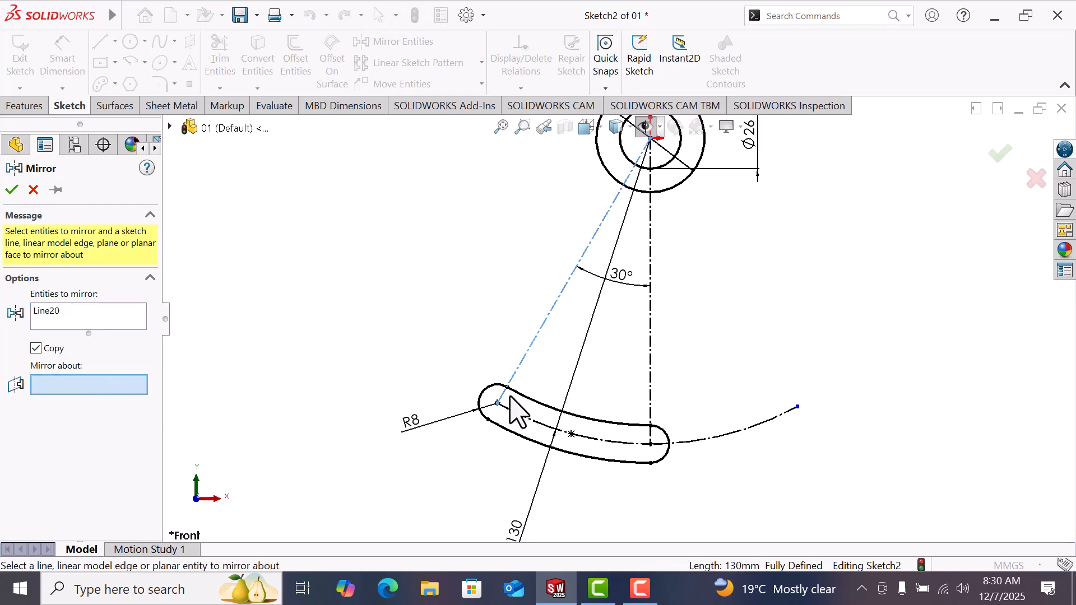
click(651, 354)
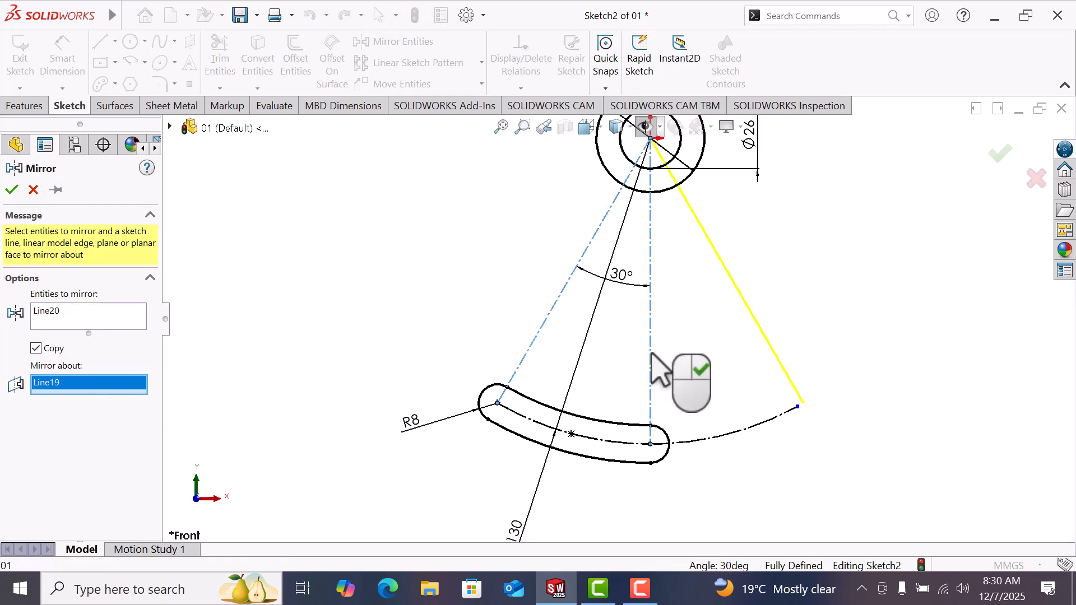
click(11, 190)
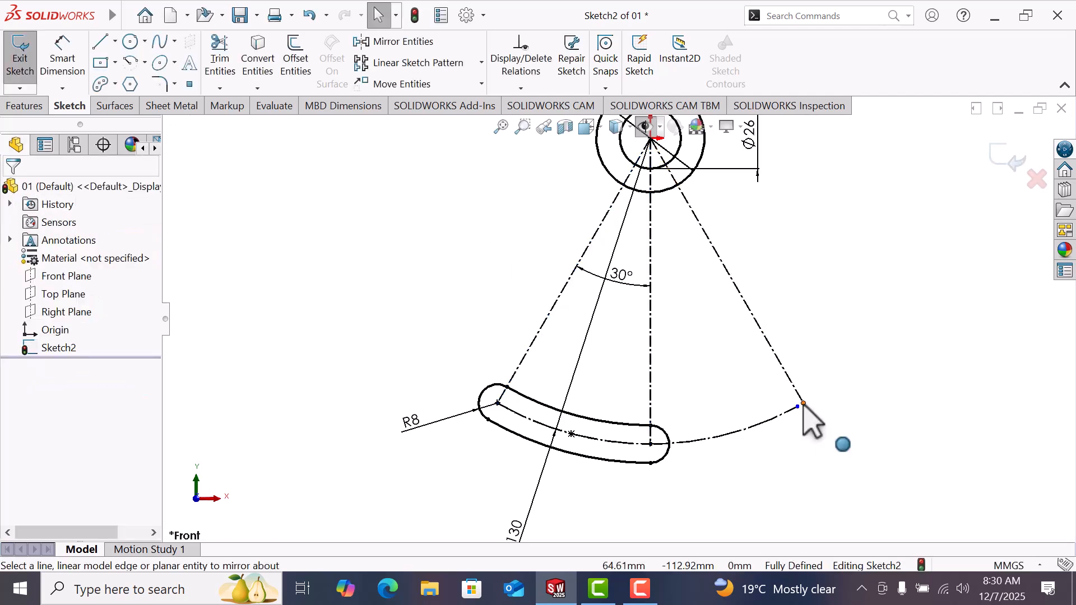
Extend the free end of the construction arc beyond the mirrored construction line
click(804, 404)
click(811, 473)
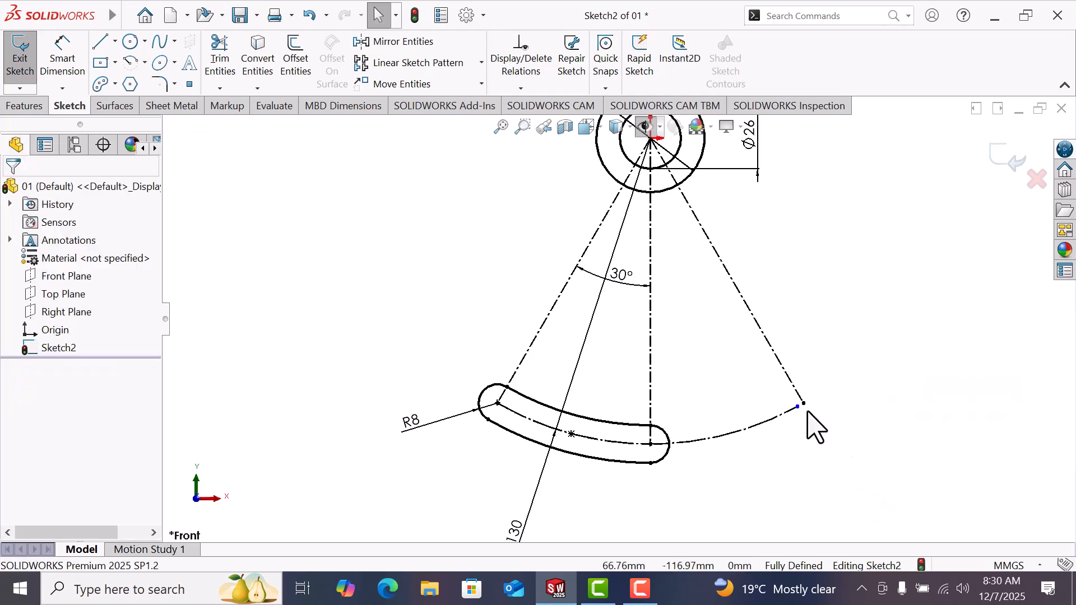
click(804, 403)
click(824, 451)
drag(804, 404, 844, 376)
click(830, 444)
Sketch a 3 Point Arc Slot about 36 mm wide between both angled construction lines' ends, passing through the vertical line's lower end
click(100, 85)
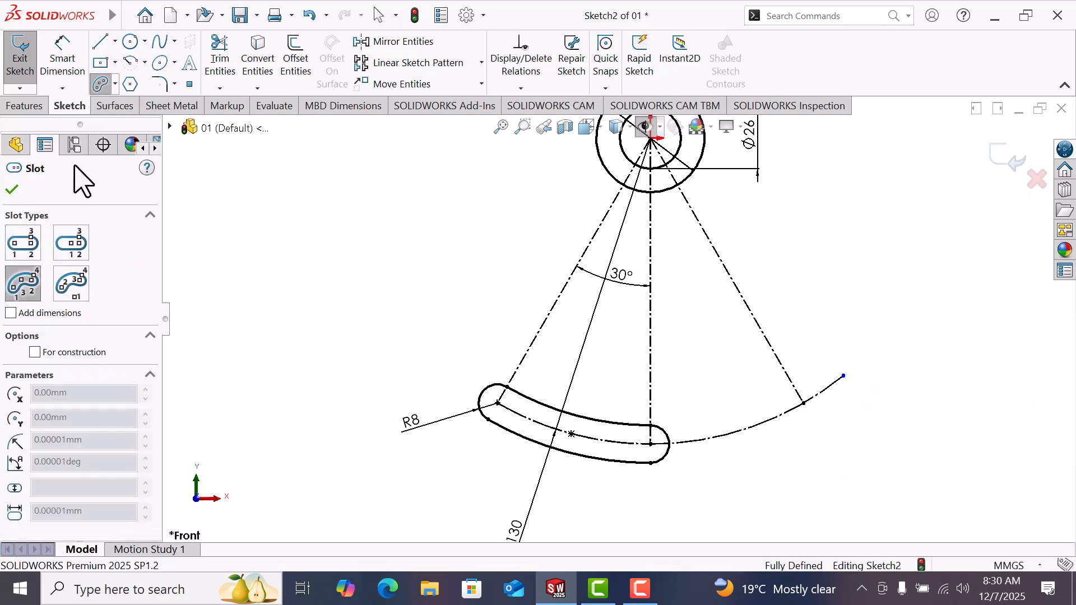
click(497, 403)
click(803, 403)
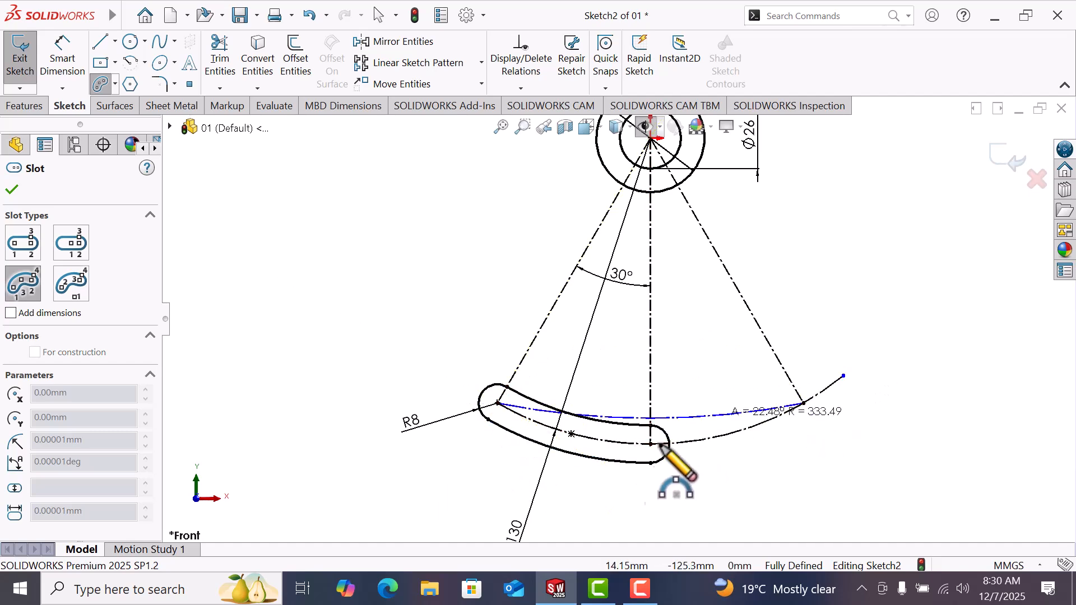
click(650, 444)
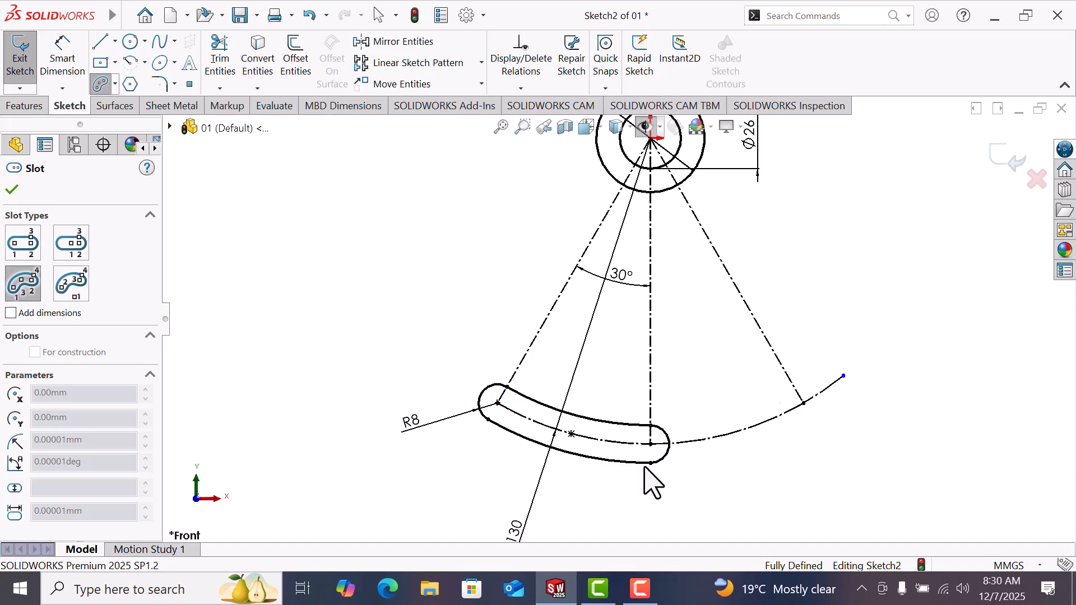
right_click(654, 486)
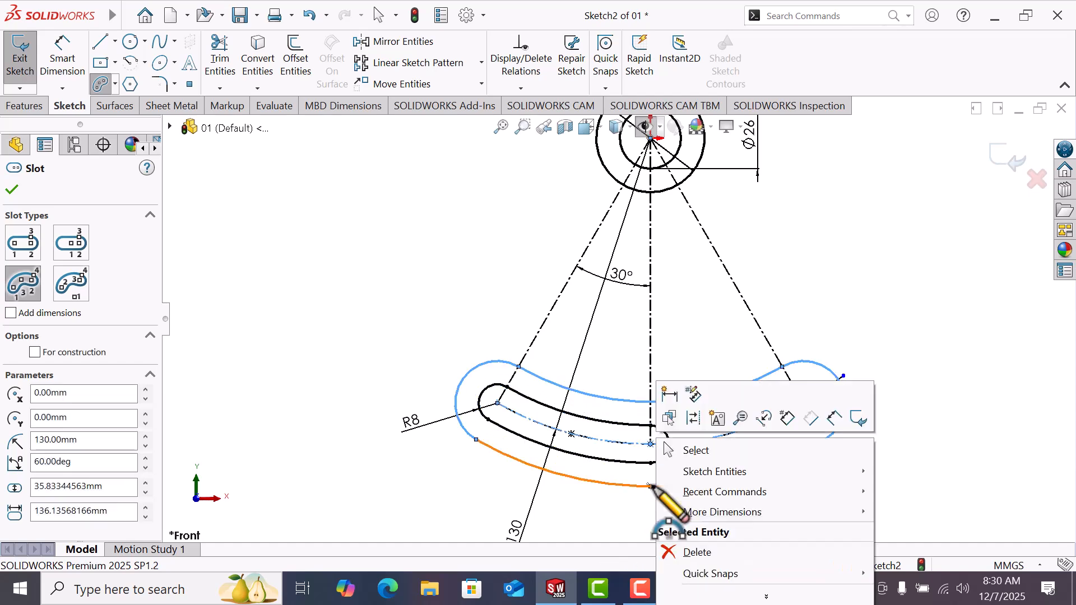
click(696, 451)
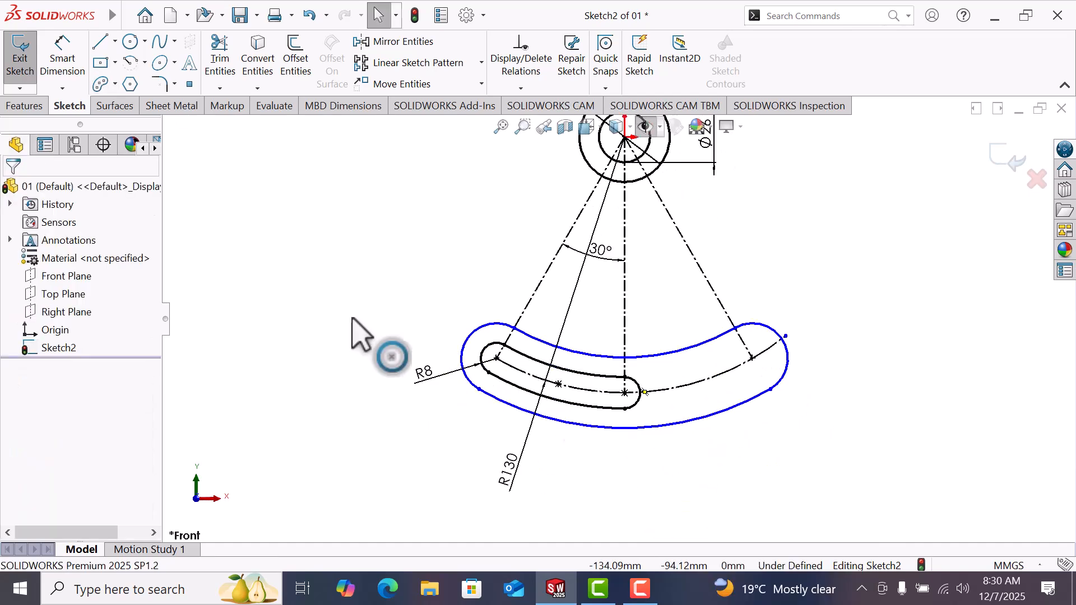
Dimension the rounded end of the larger arc slot with a radius of 8 mm
click(61, 75)
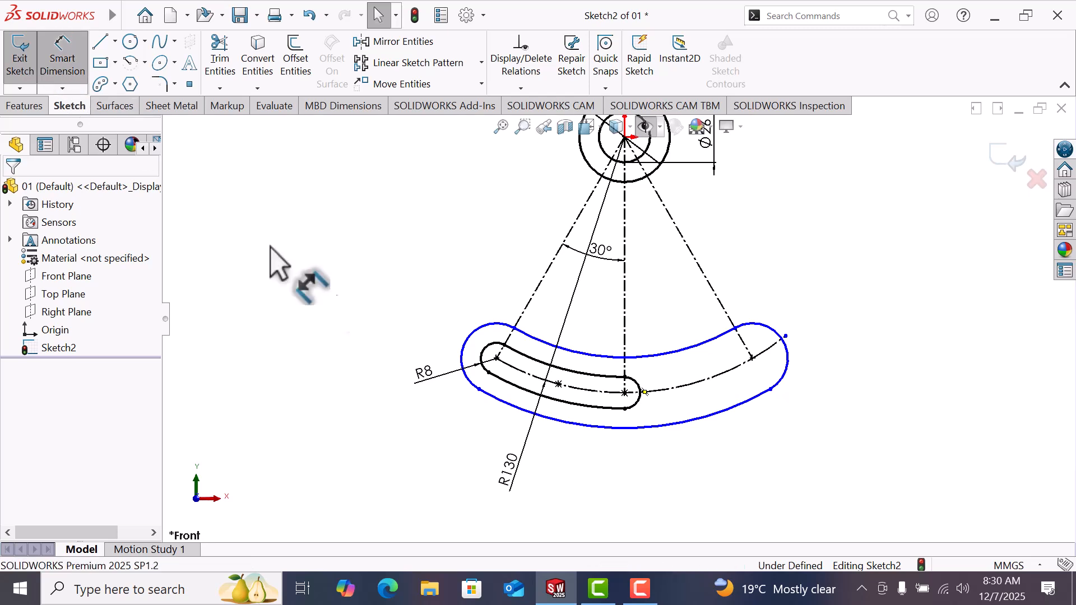
click(467, 337)
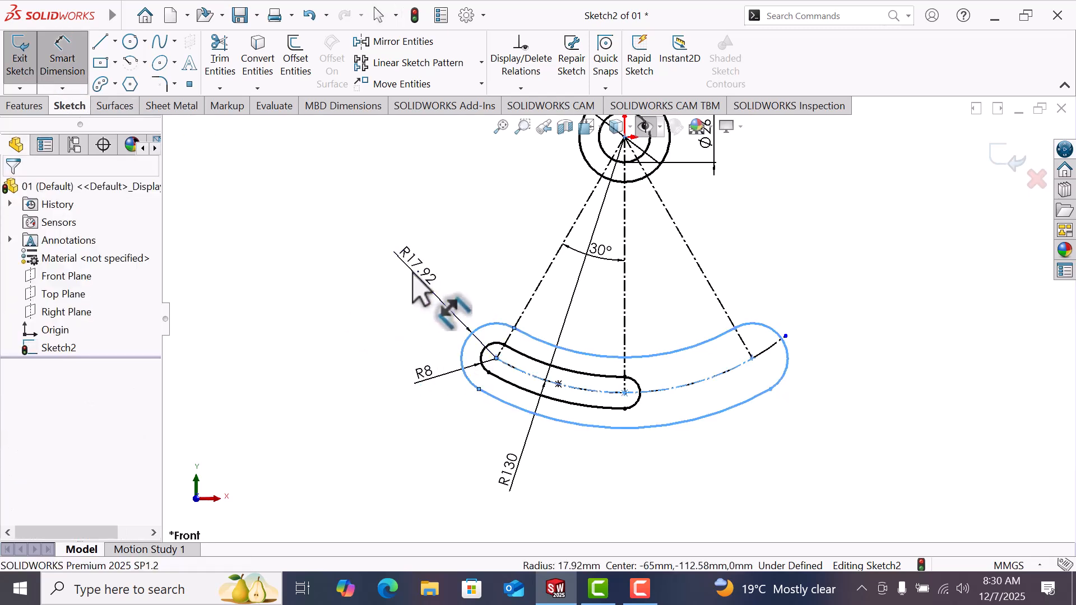
click(413, 274)
text(8)
key(Return)
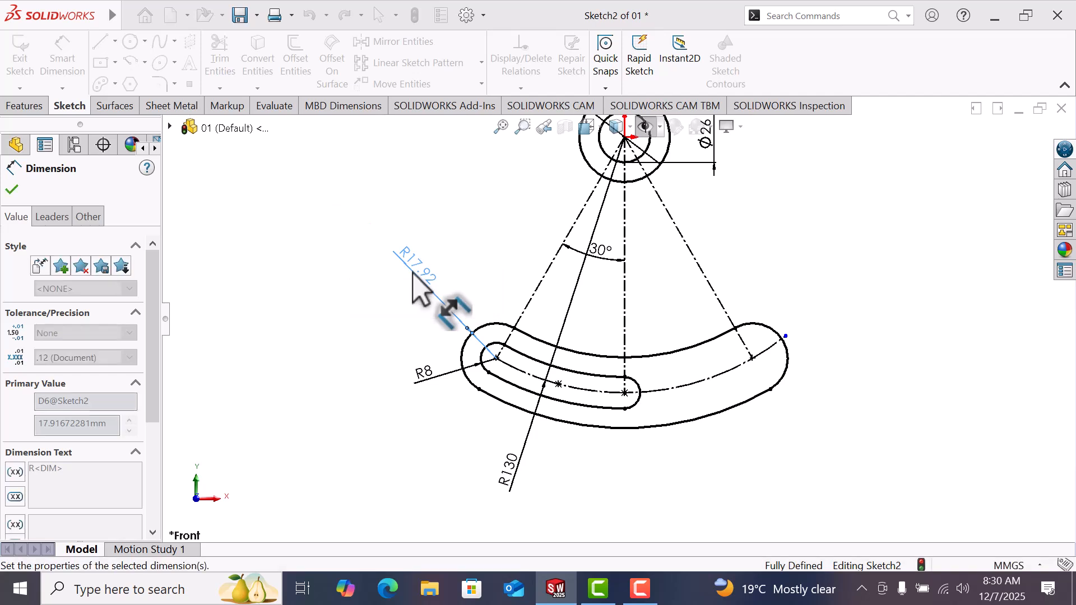
click(697, 252)
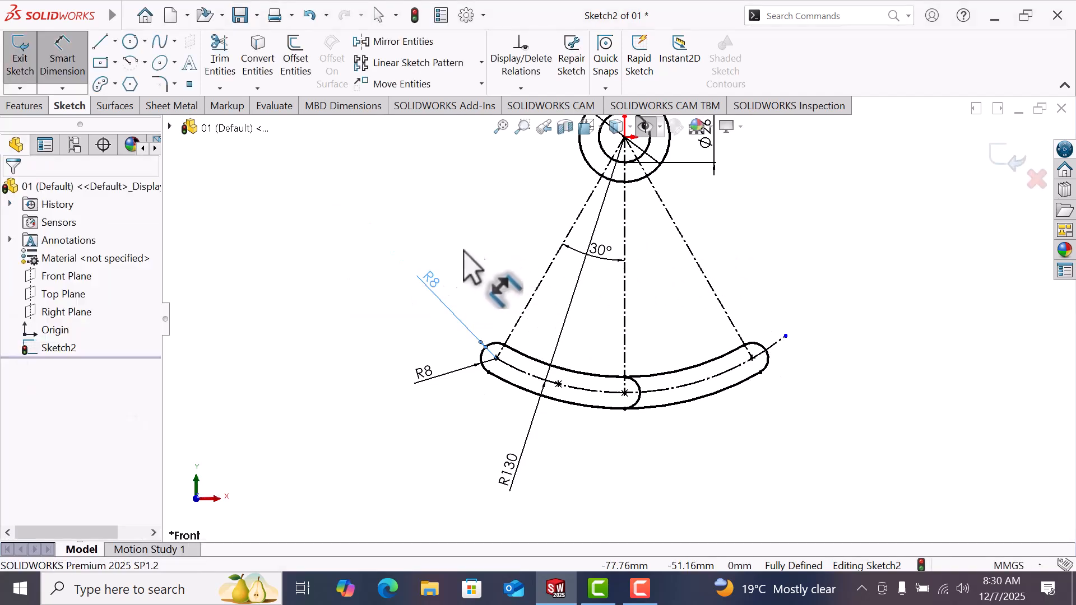
Change the larger arc slot's end radius to 16 mm
double_click(436, 275)
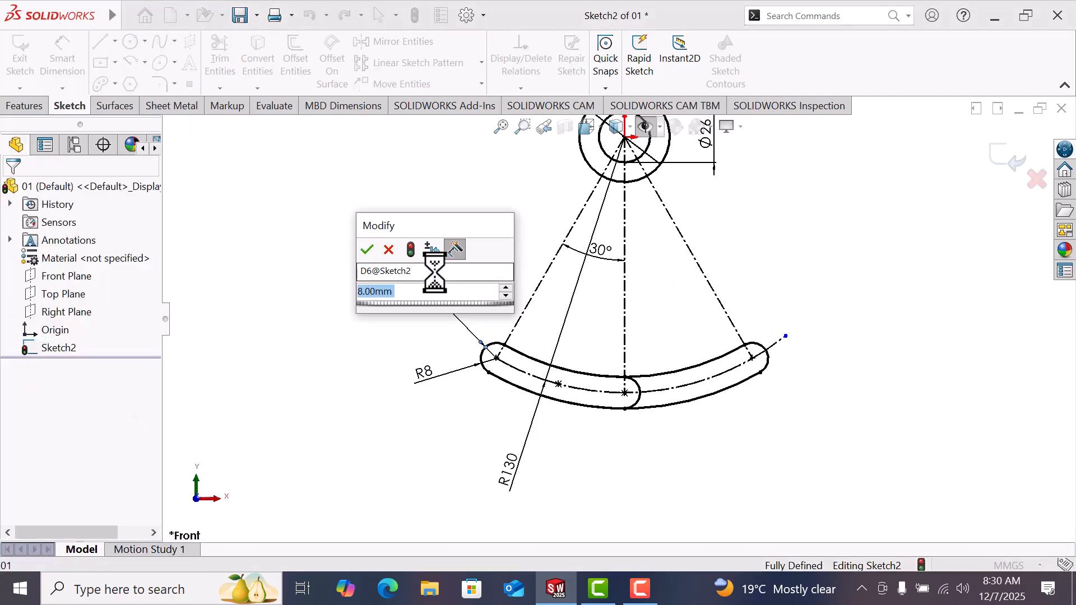
text(16)
key(Return)
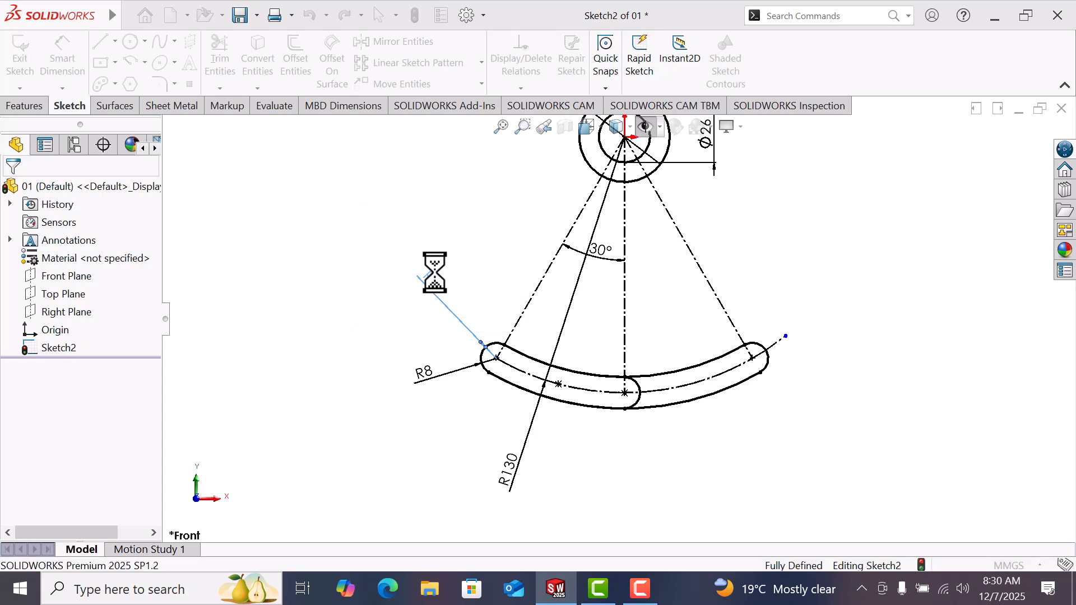
click(828, 258)
right_click(828, 257)
click(875, 308)
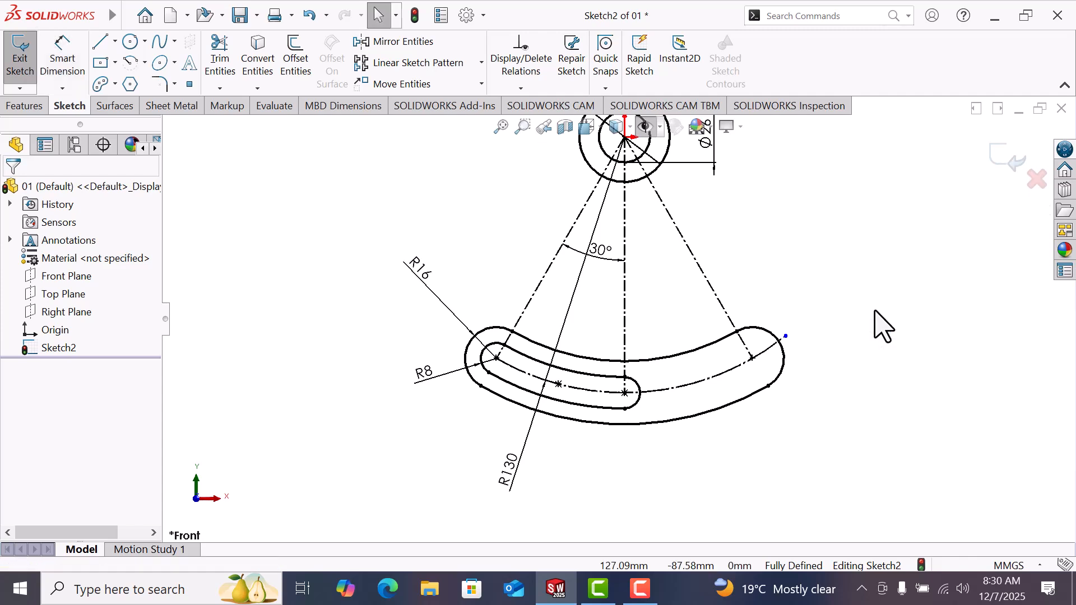
Reposition the 30° angle and 130 mm radius dimensions for a clearer layout around the arc slots
scroll(684, 243, up, 2)
scroll(681, 243, down, 2)
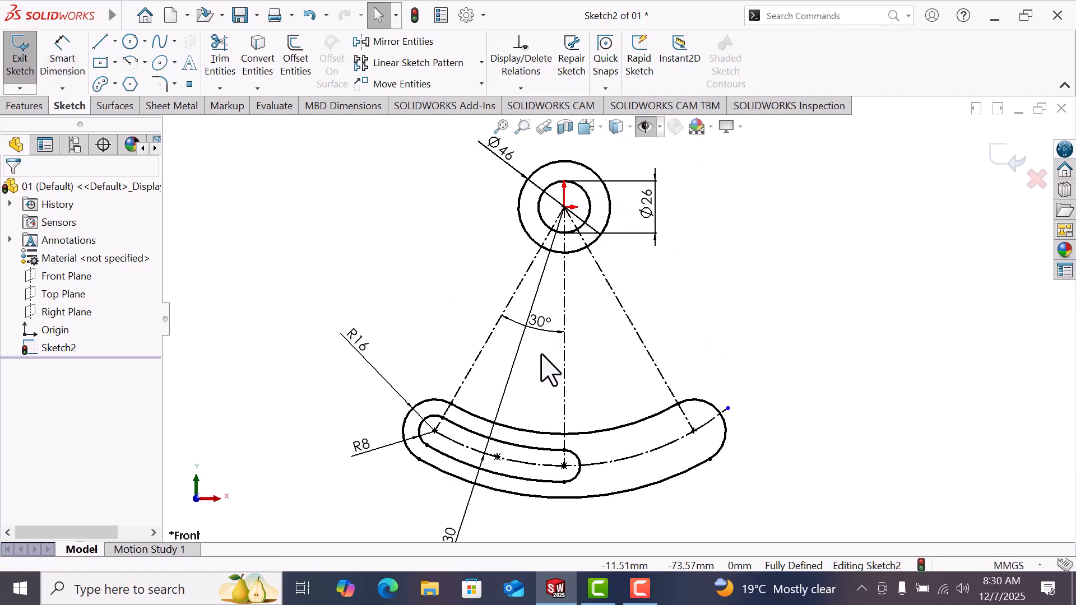
click(699, 318)
drag(457, 554, 412, 512)
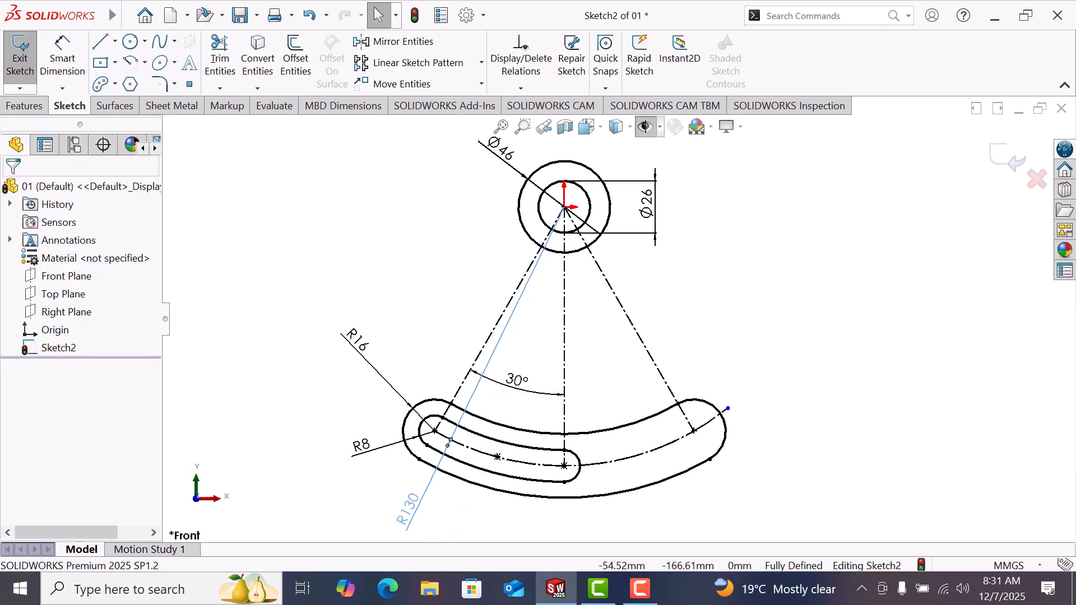
click(695, 338)
scroll(663, 339, down, 1)
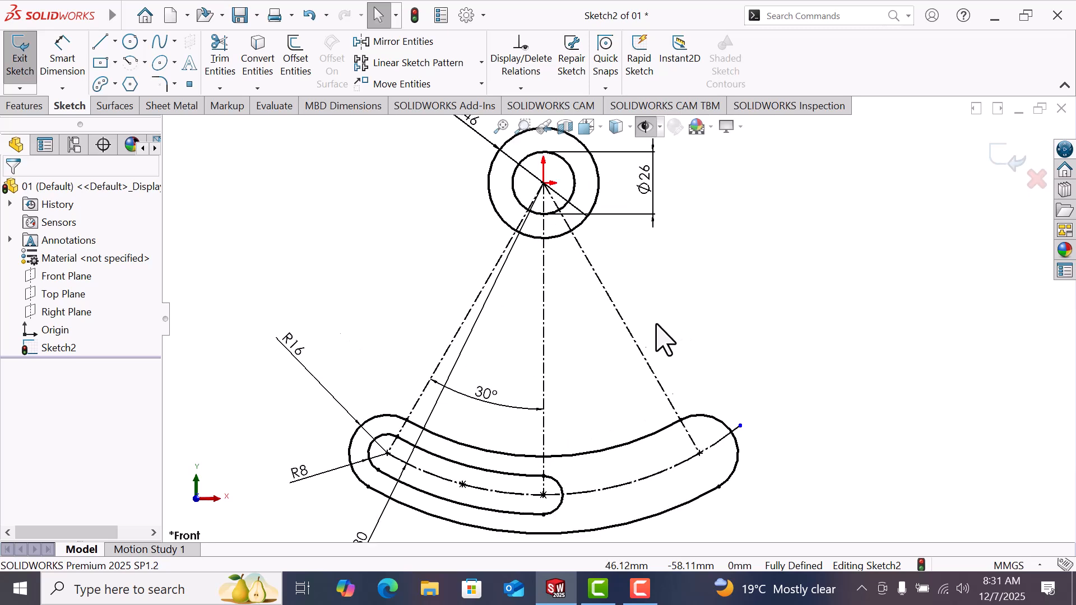
Sketch a vertical line about 5 mm left of the vertical construction line, between the outer circle and the larger arc slot
key(l)
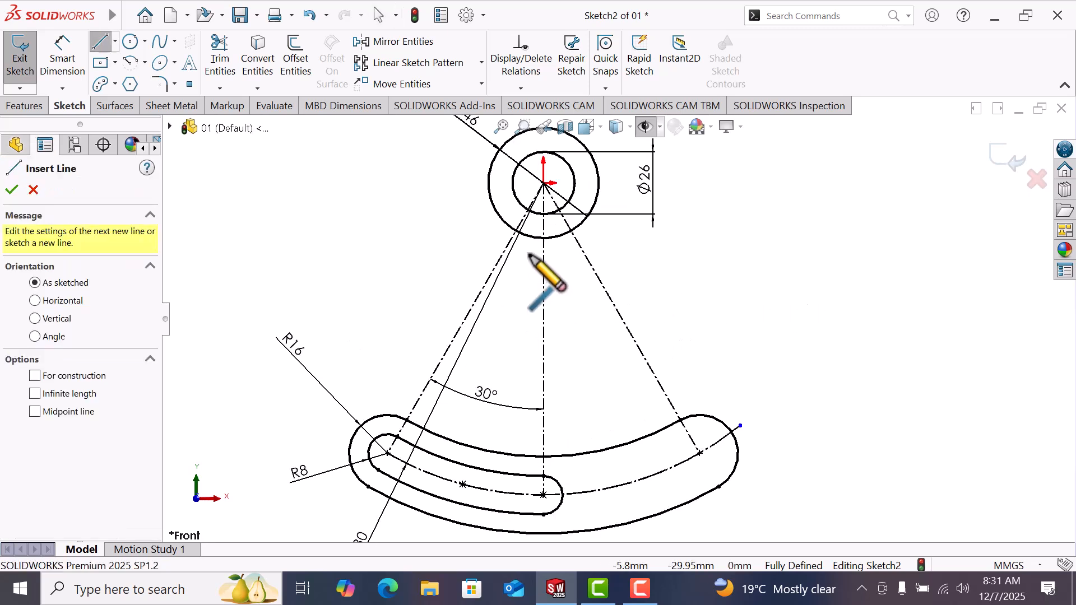
click(531, 250)
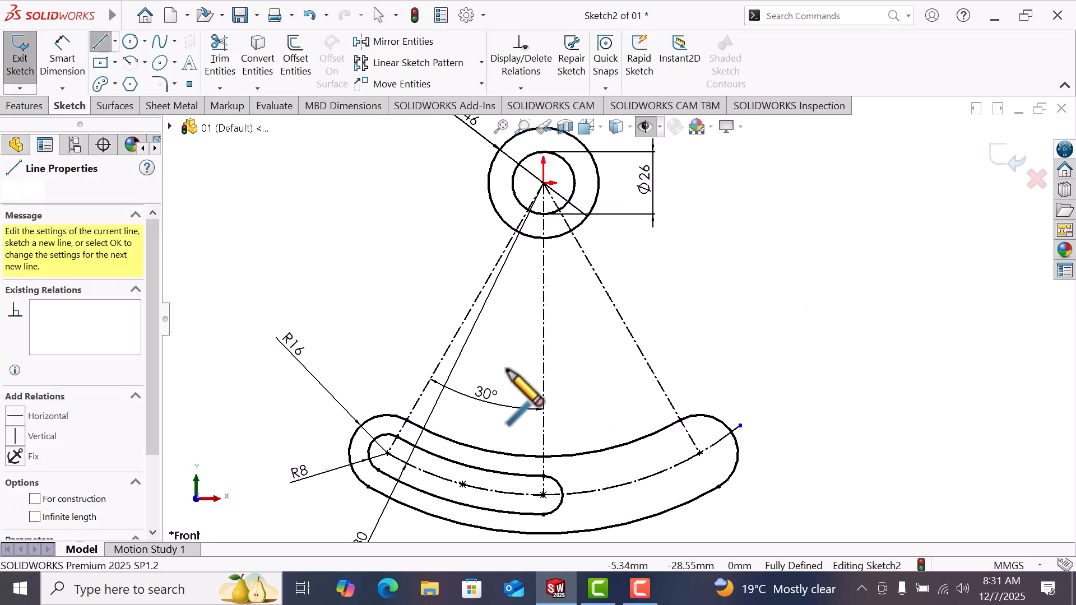
click(531, 430)
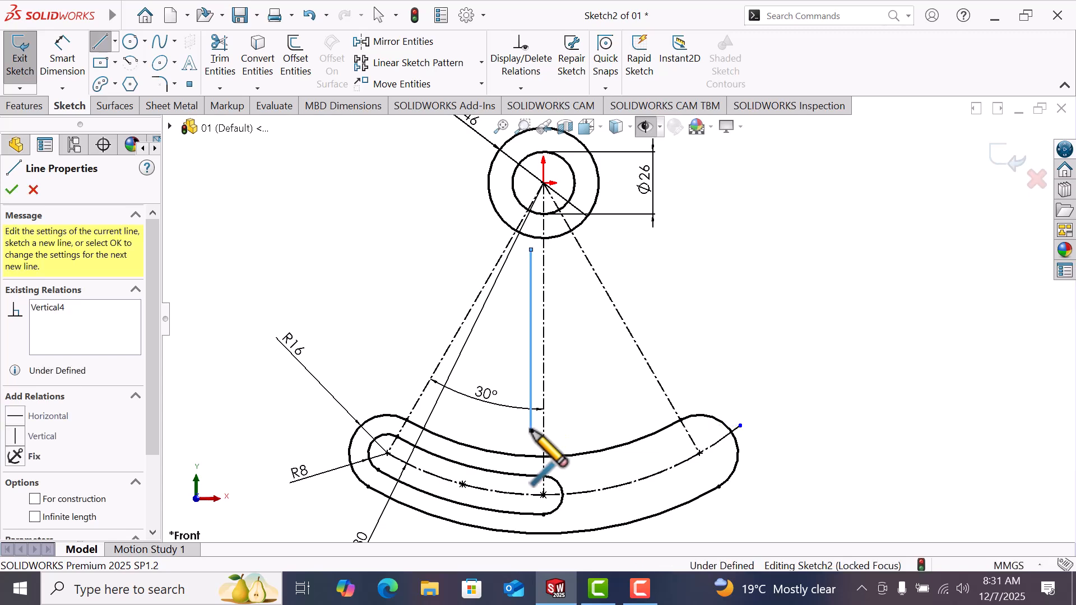
right_click(532, 431)
click(560, 408)
scroll(522, 272, down, 3)
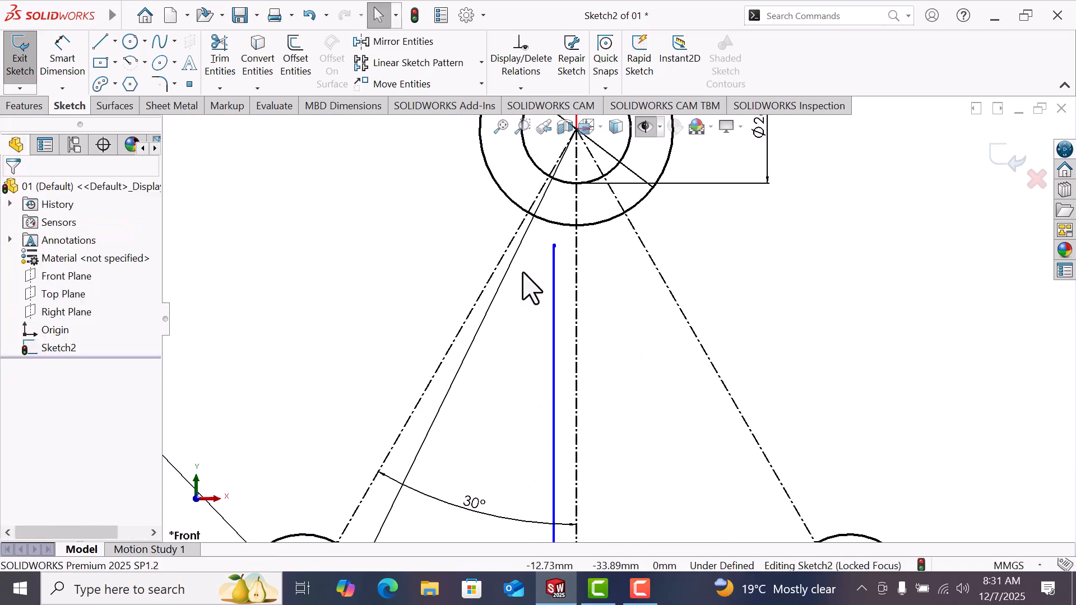
Dimension the vertical line symmetrically about the vertical construction line with a doubled distance of 9 mm
click(64, 62)
click(554, 333)
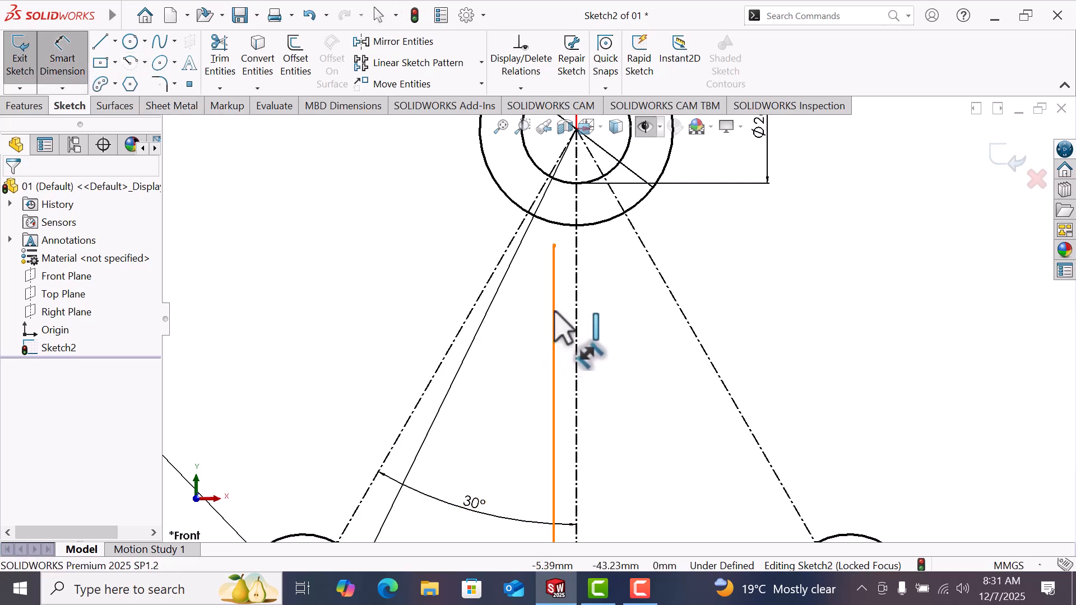
click(576, 335)
click(605, 336)
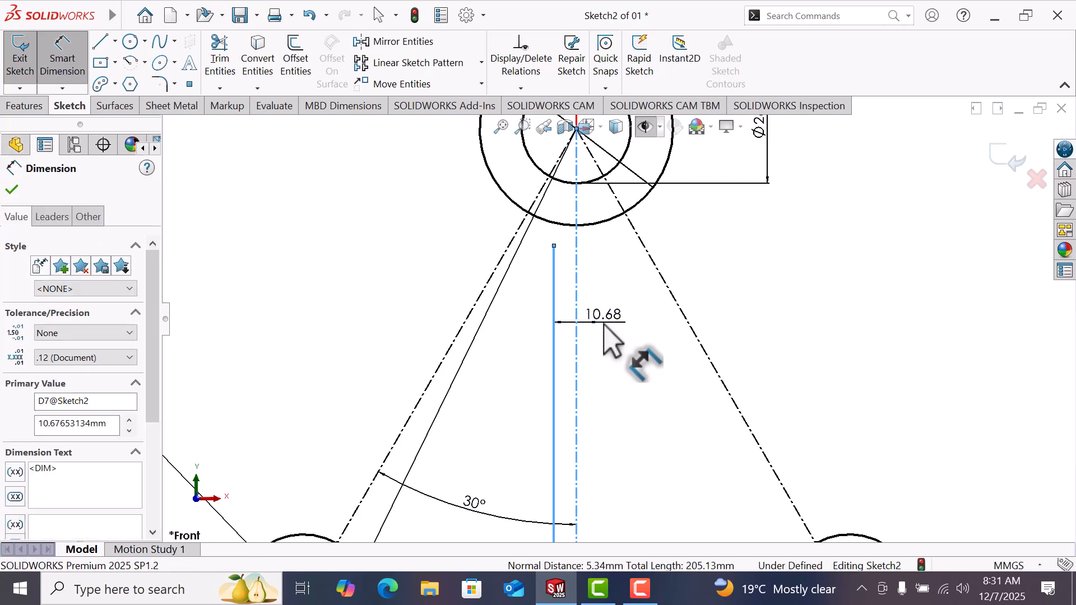
text(9)
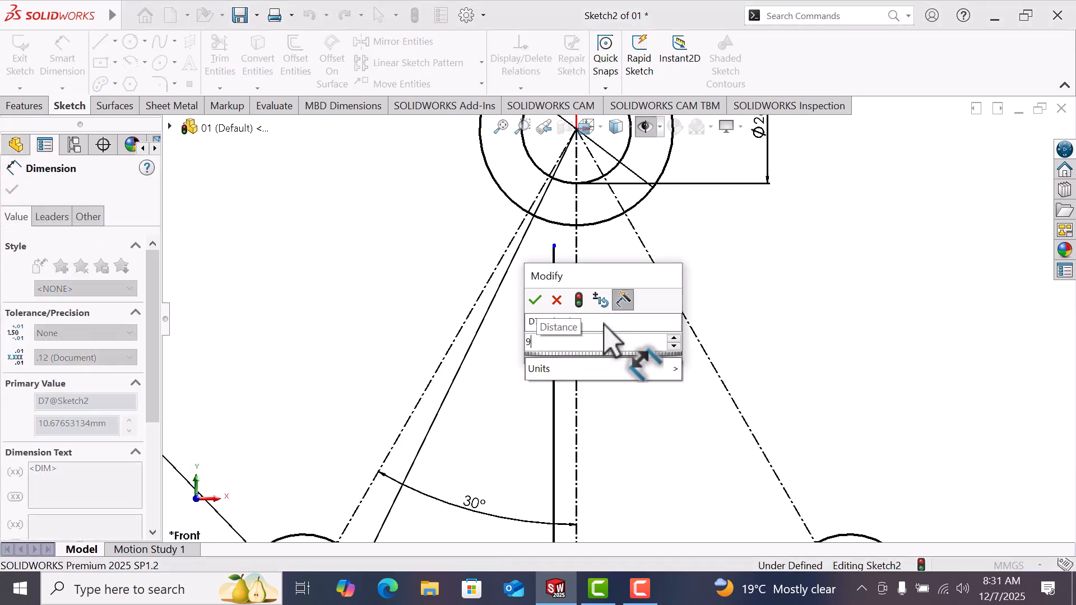
key(Return)
click(781, 284)
right_click(790, 303)
click(818, 330)
Sketch a tangent arc of about 7 mm radius from the vertical line's upper end leftward to the 46 mm circle
scroll(475, 220, down, 5)
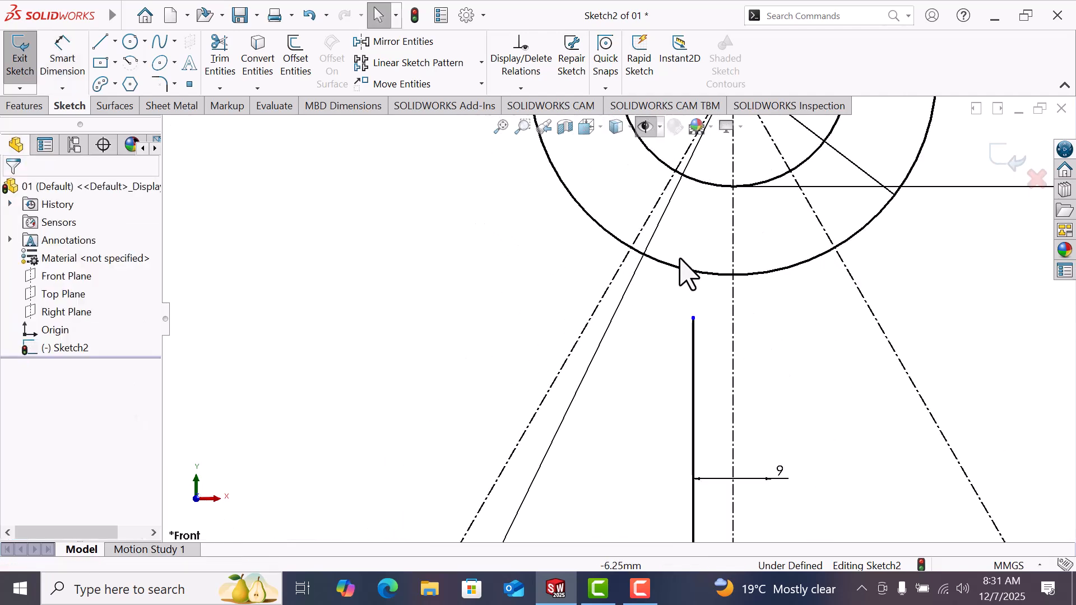
key(l)
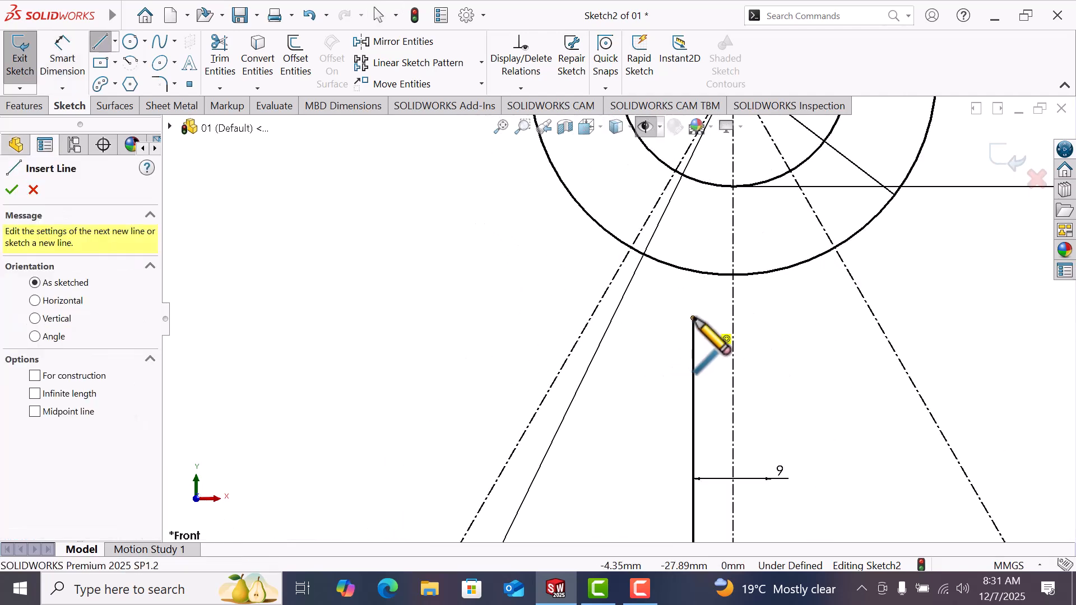
click(693, 318)
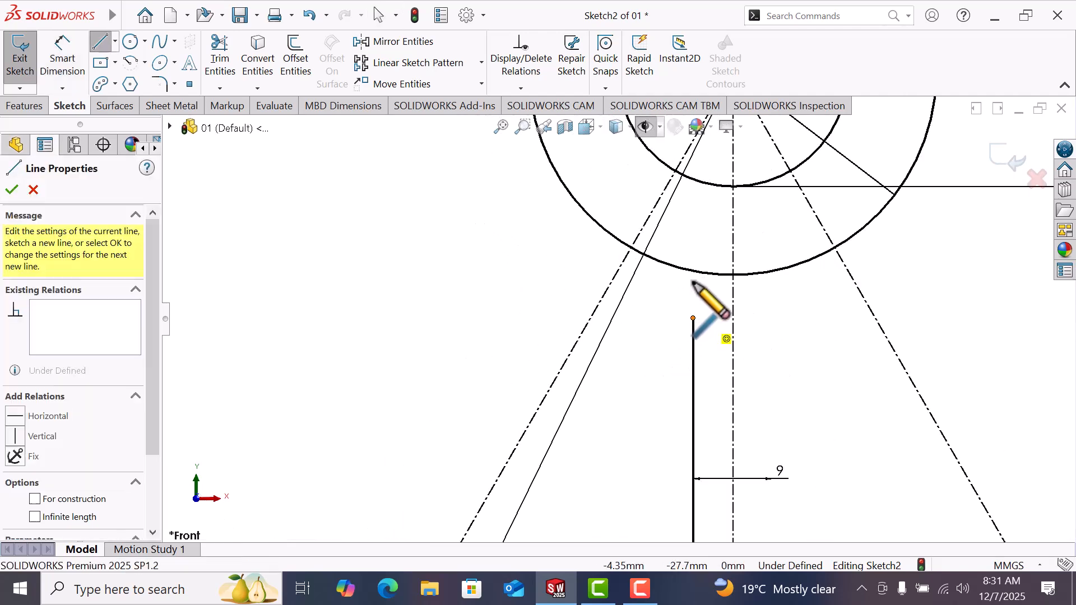
click(645, 256)
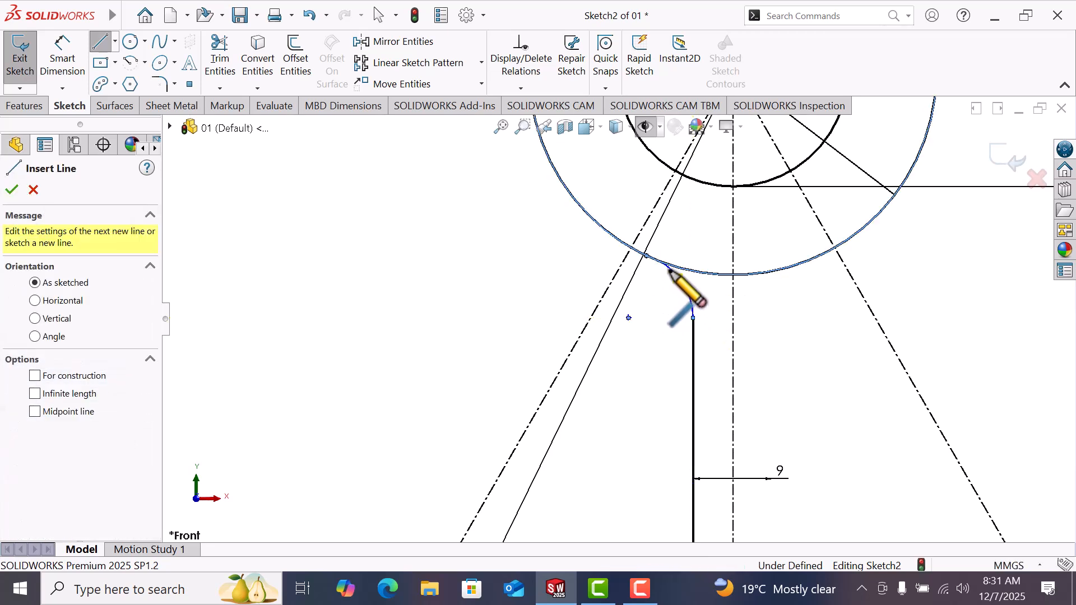
right_click(670, 269)
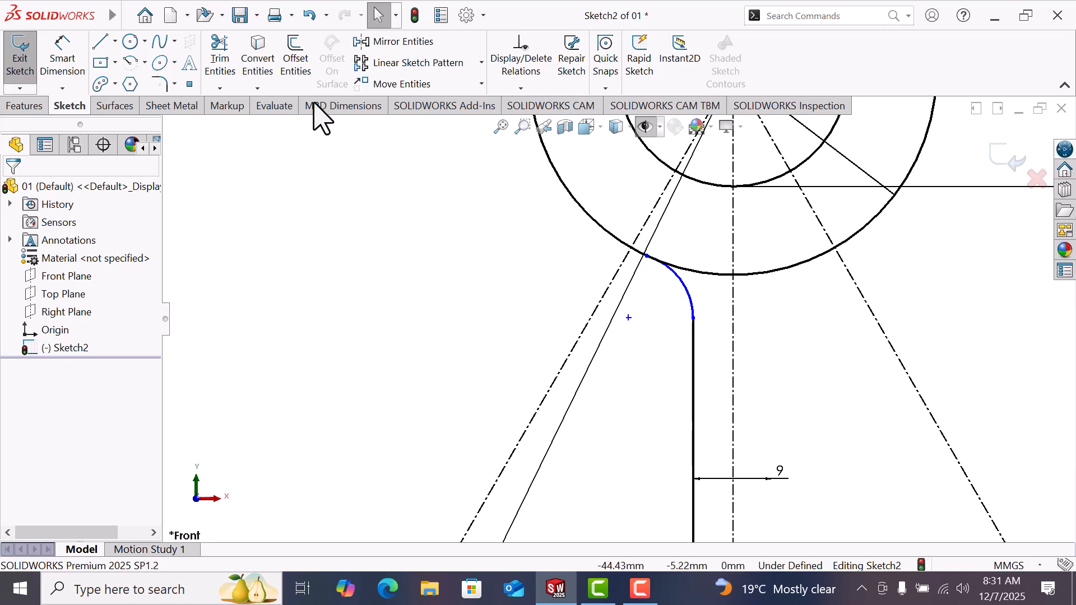
Dimension the upper tangent arc with a radius of 5 mm
click(78, 66)
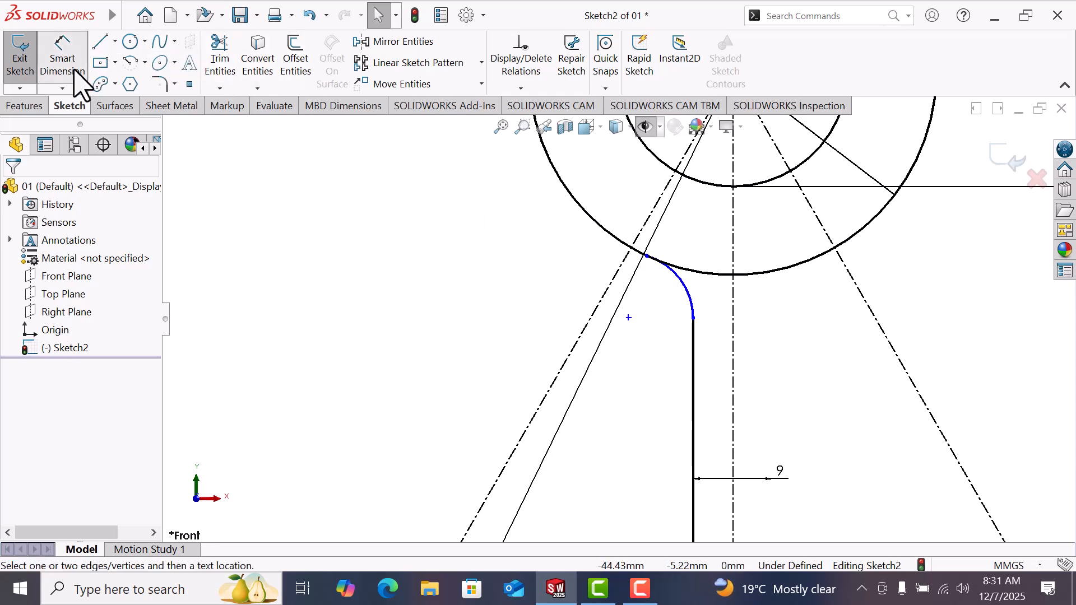
click(688, 288)
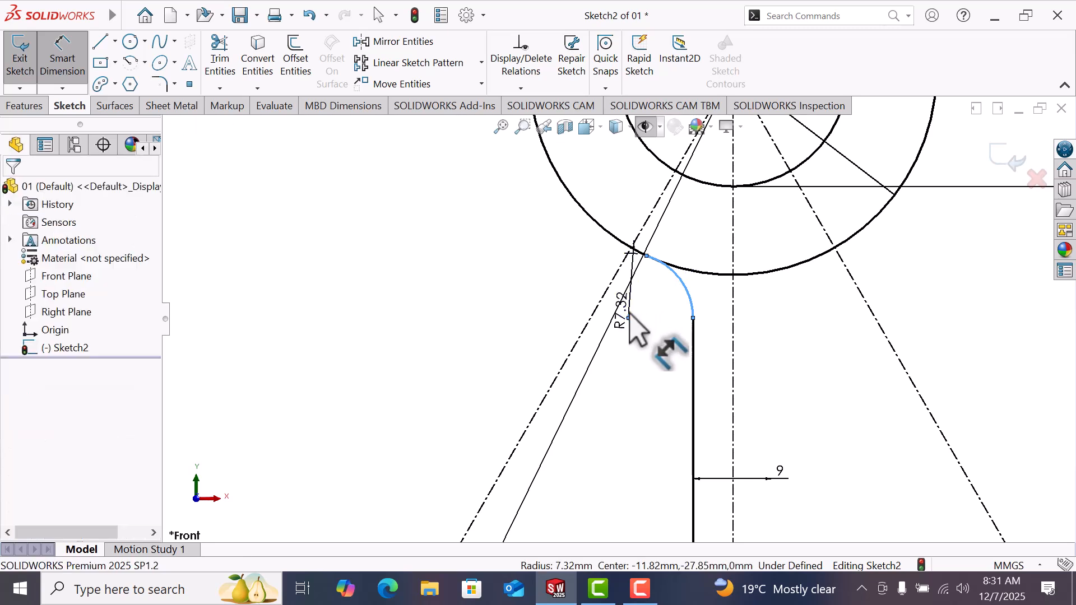
click(629, 314)
key(Return)
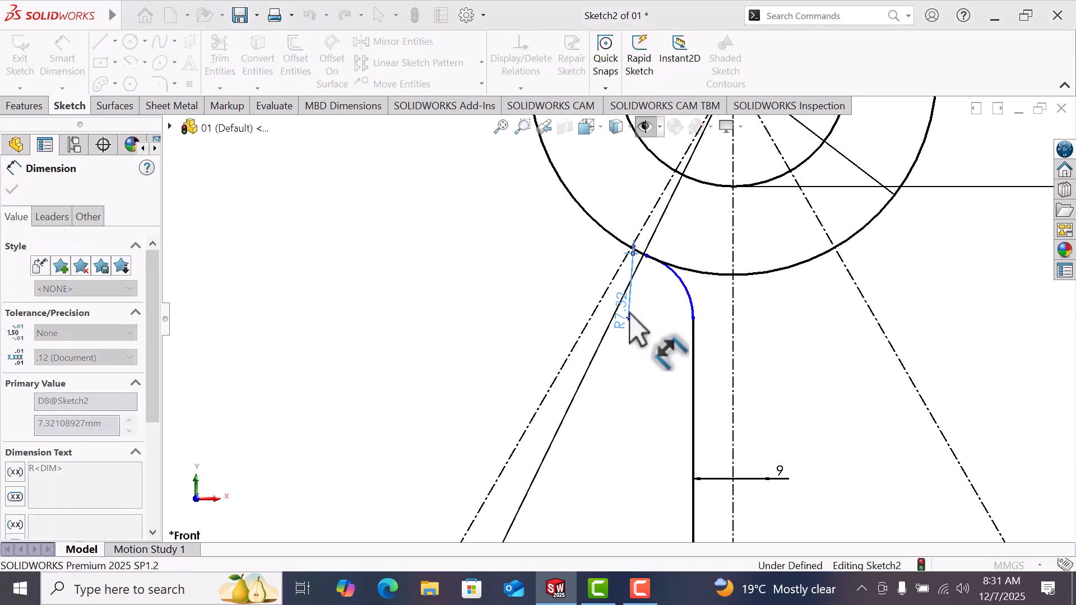
right_click(635, 361)
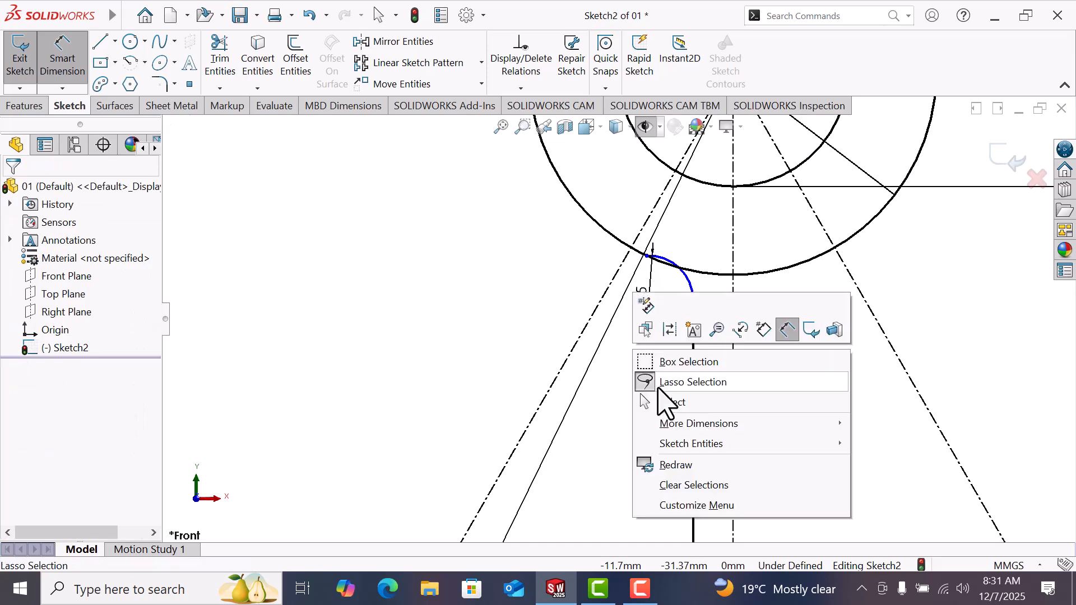
click(675, 402)
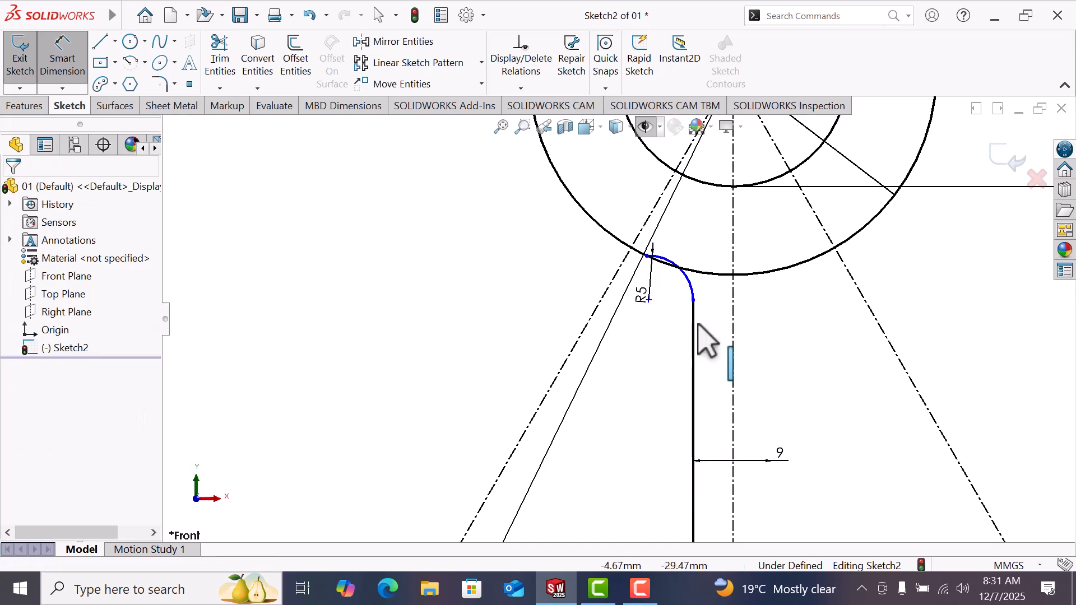
Add a Tangent relation between the 5 mm radius arc and the 46 mm circle
click(689, 287)
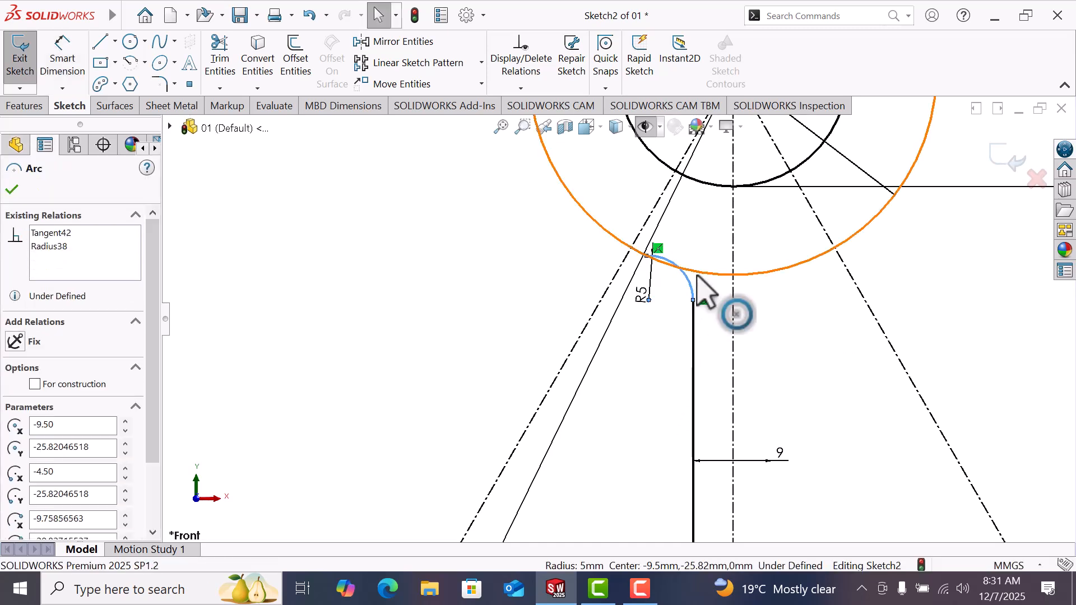
ctrl+click(697, 273)
click(15, 430)
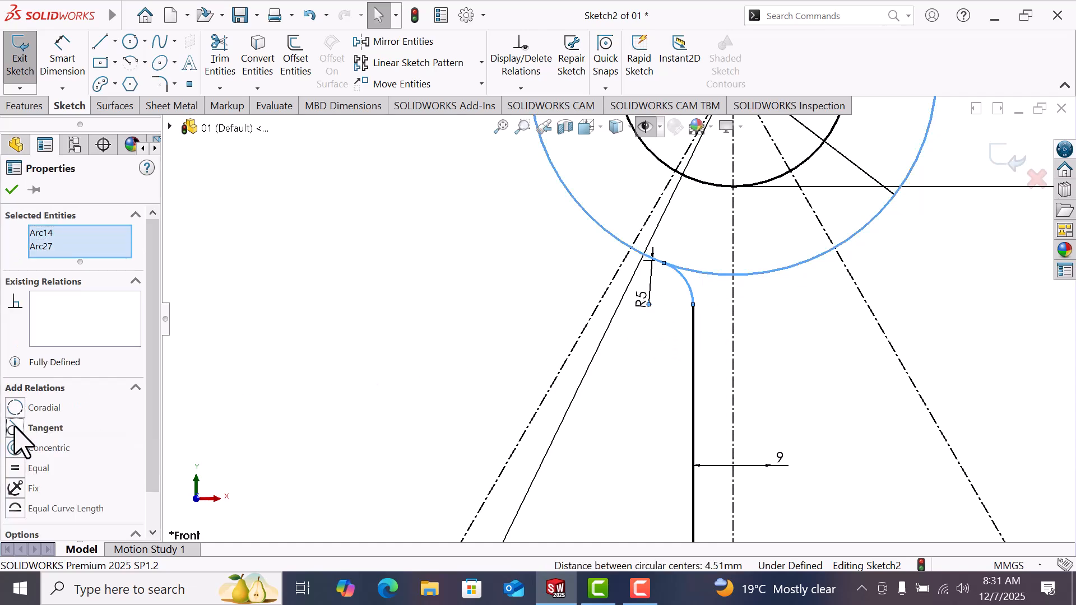
click(372, 292)
Sketch a tangent arc of about 10 mm radius from the vertical line's lower end leftward to the larger slot's upper edge
scroll(576, 409, up, 5)
scroll(631, 460, down, 5)
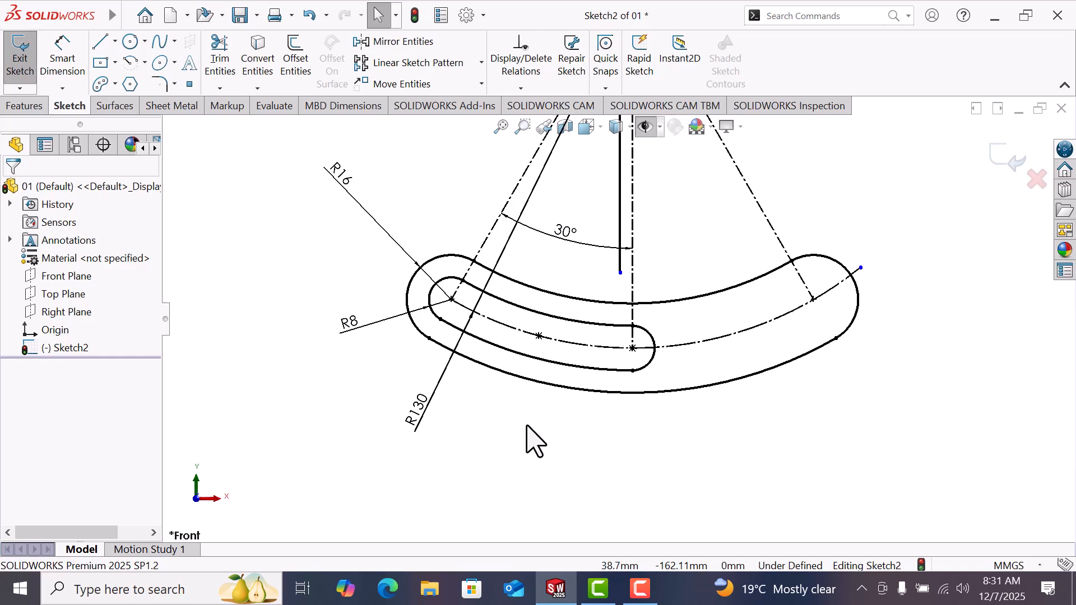
key(l)
scroll(577, 348, down, 2)
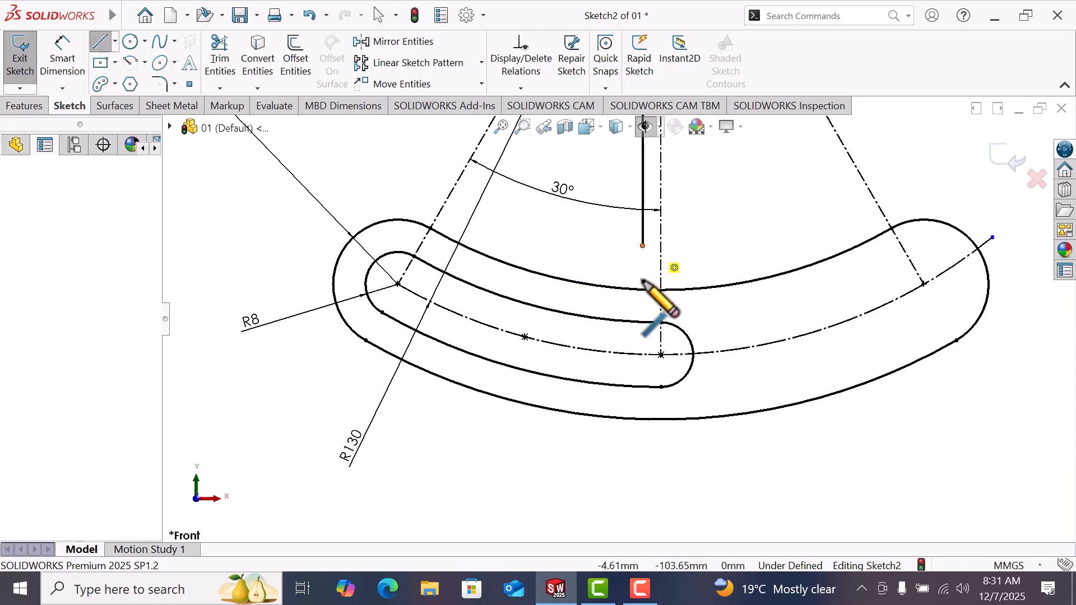
click(642, 246)
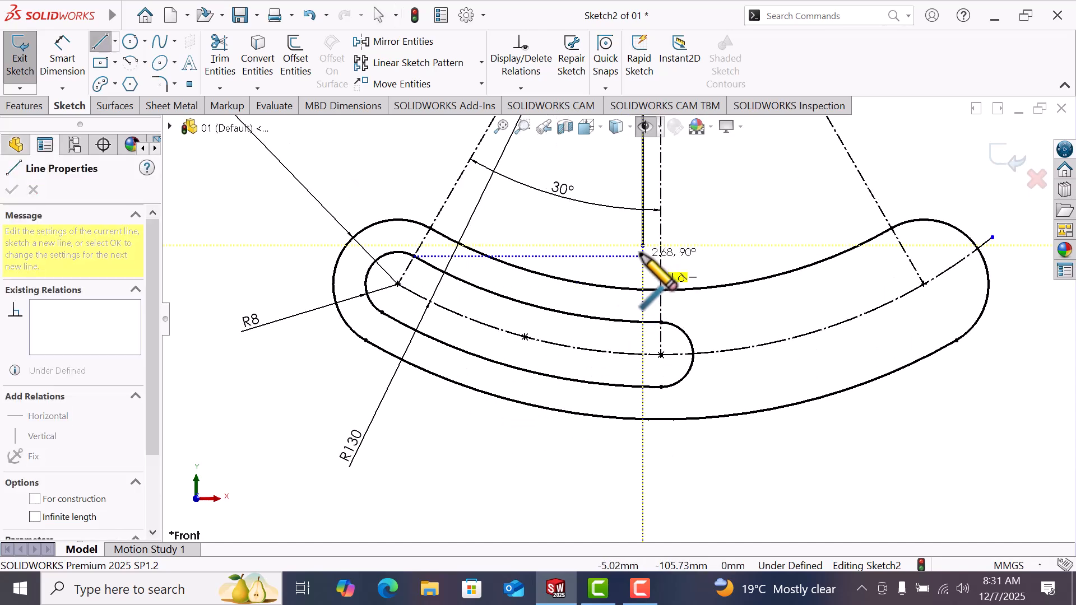
click(595, 285)
right_click(646, 296)
click(636, 293)
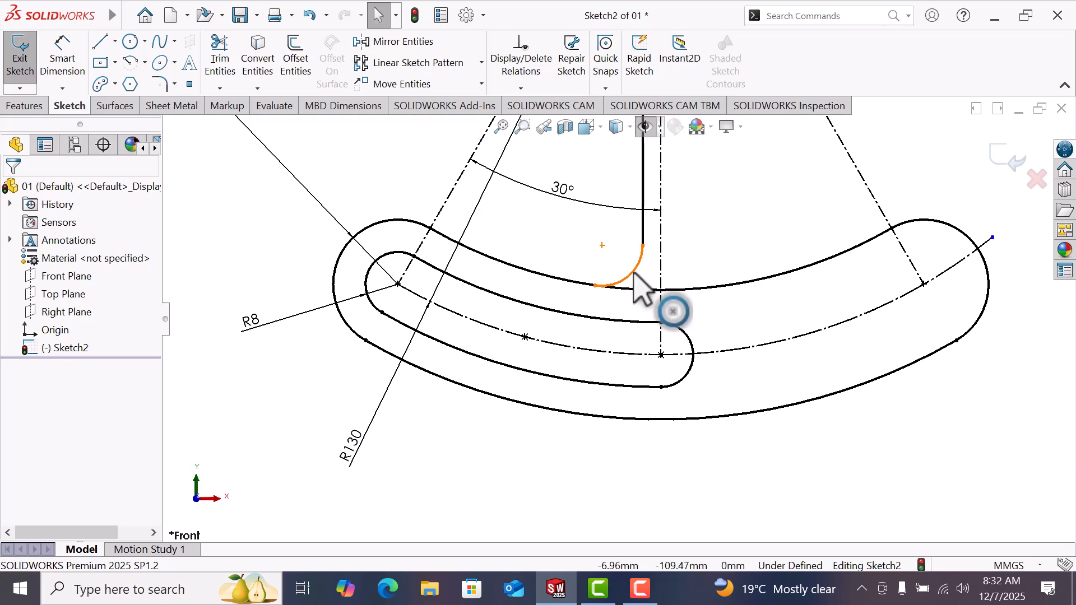
Add a Tangent relation between the lower arc and the upper edge of the larger arc slot
click(633, 273)
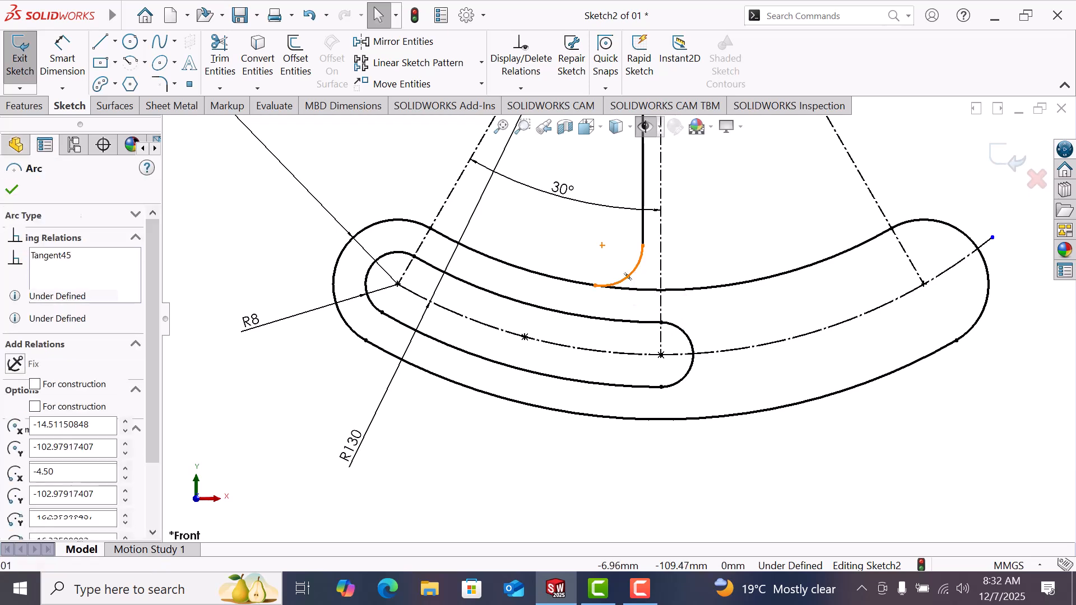
ctrl+click(632, 289)
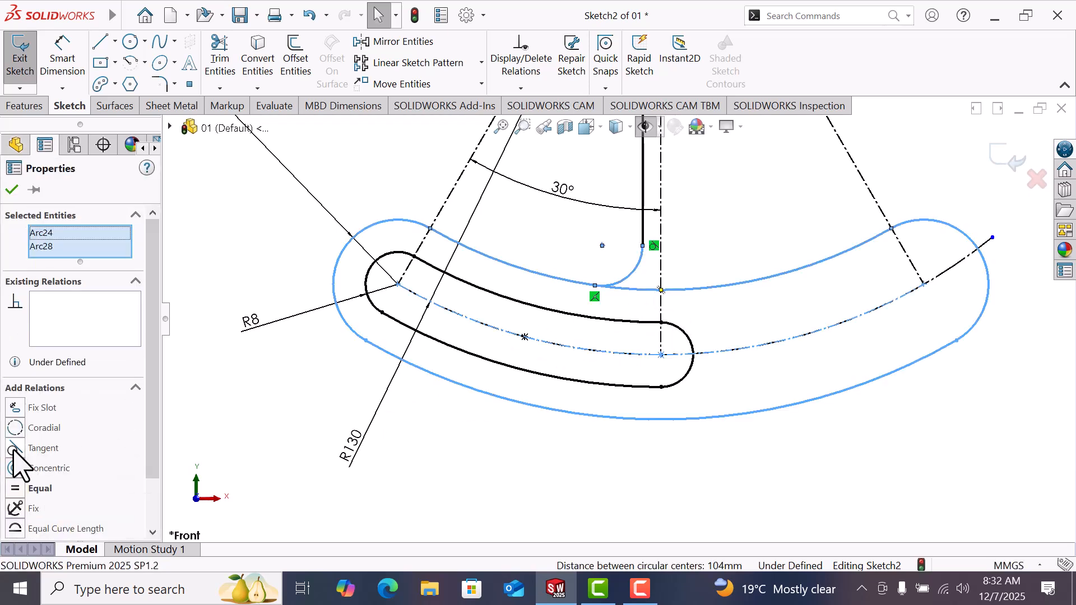
click(384, 476)
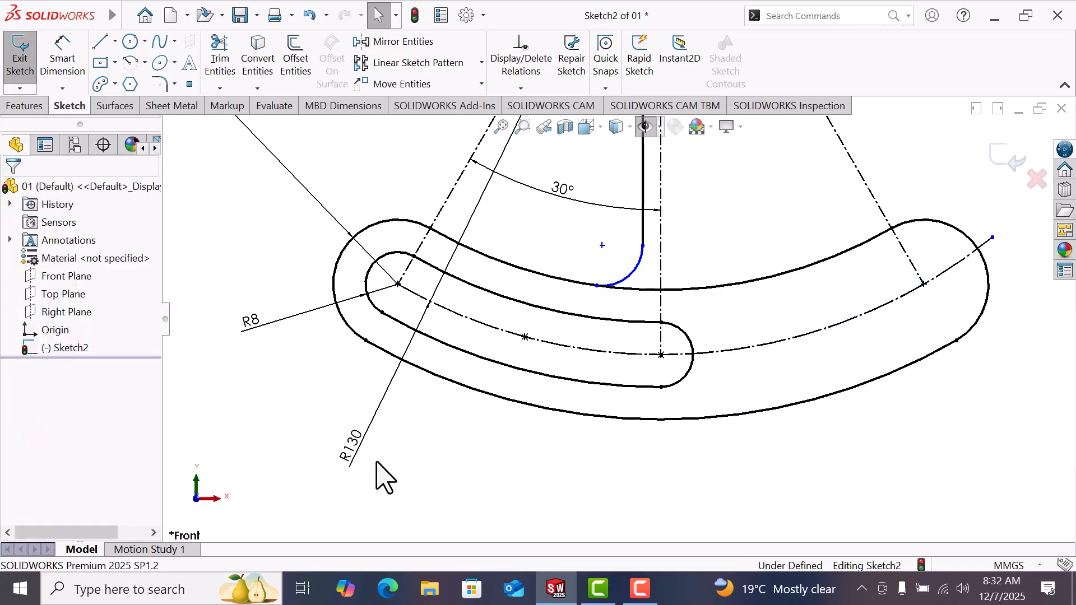
Dimension the lower tangent arc with a radius of 10 mm
right_drag(443, 475, 429, 354)
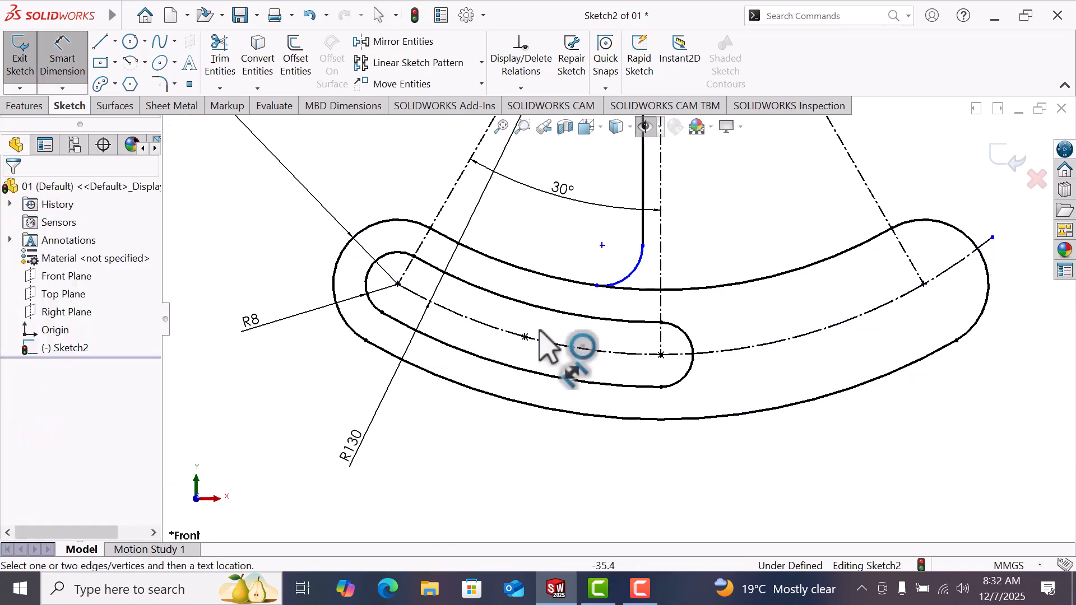
click(628, 273)
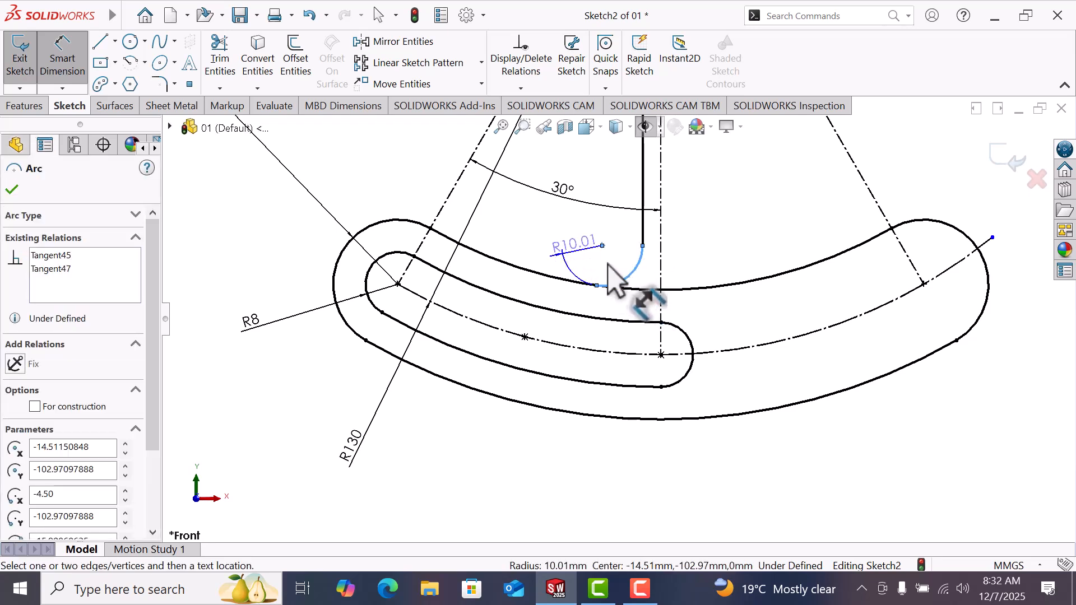
click(614, 274)
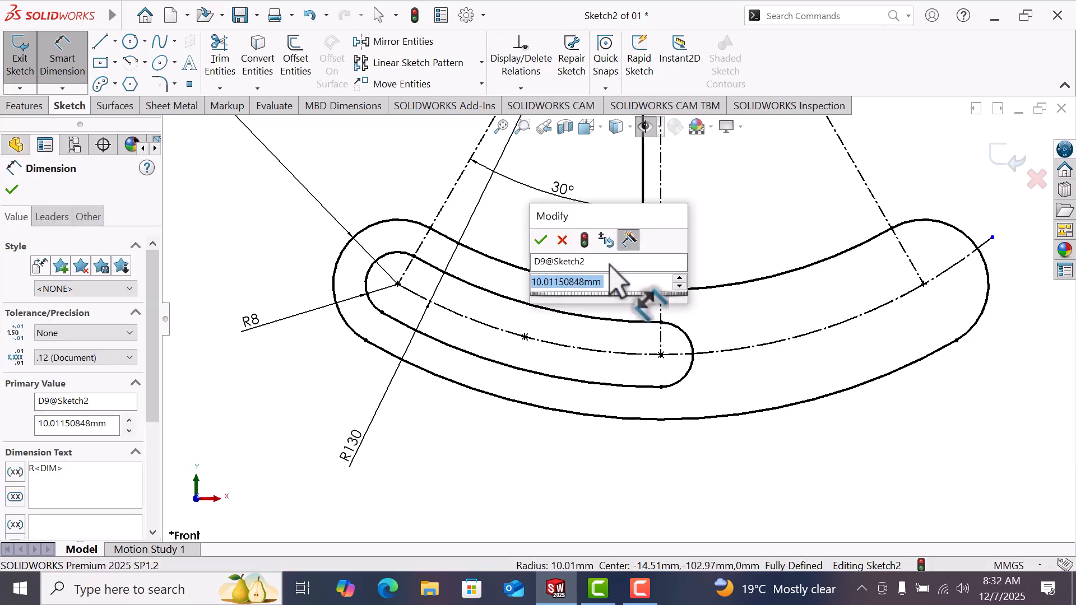
text(10)
key(Return)
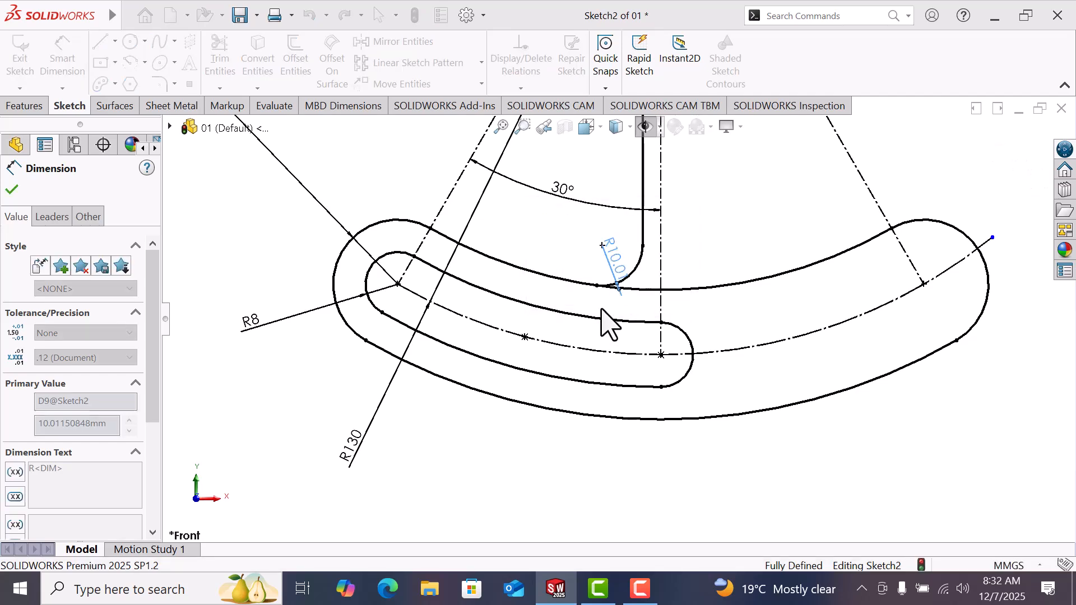
scroll(711, 232, up, 3)
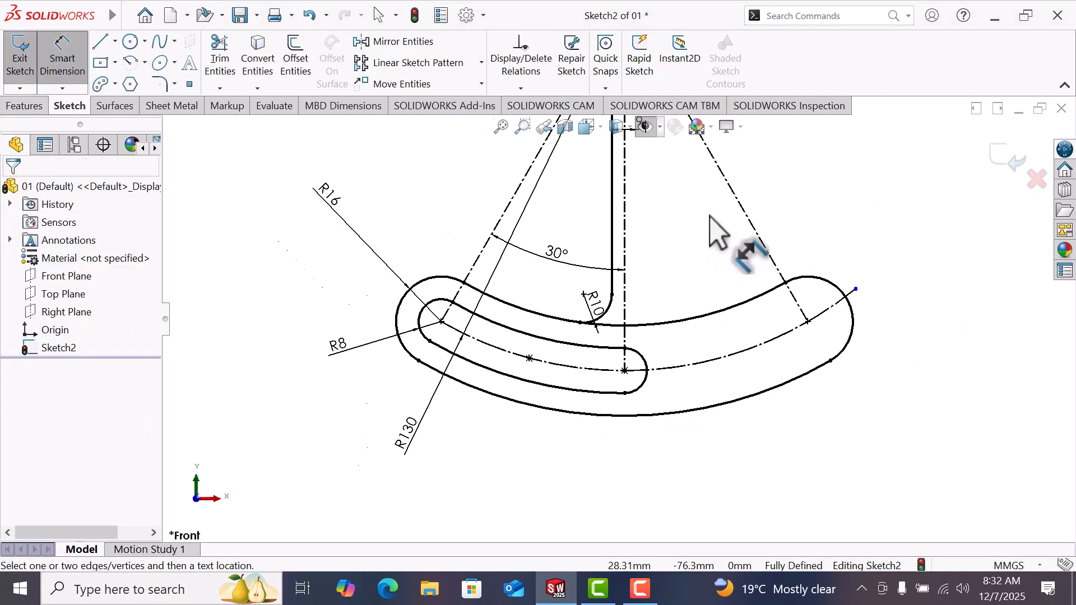
scroll(672, 247, down, 3)
right_click(667, 235)
click(703, 281)
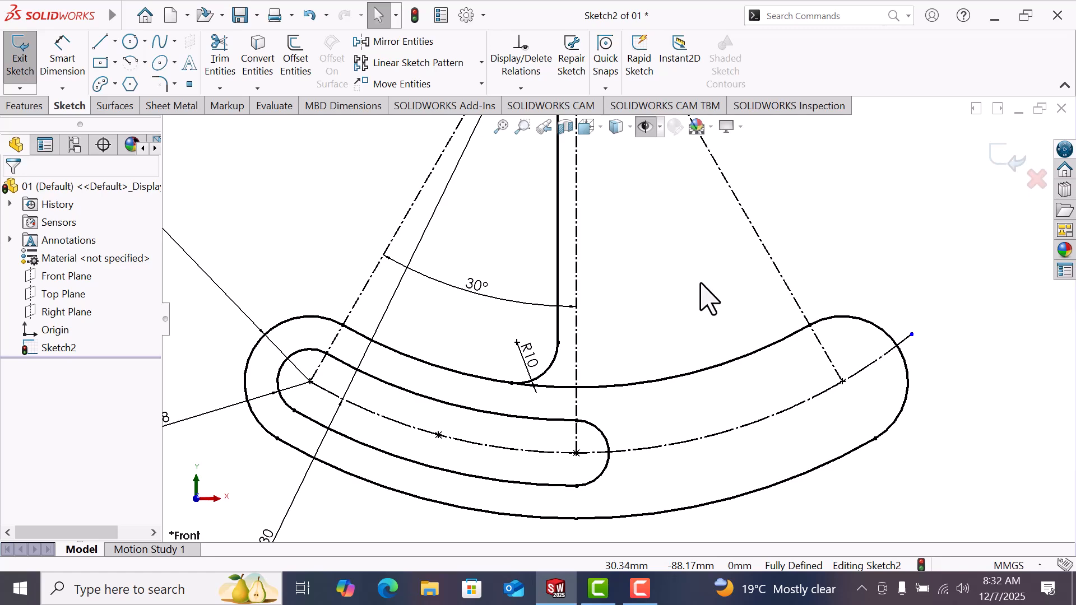
Mirror the vertical web line and its 5 mm and 10 mm radius arcs about the vertical centerline
scroll(708, 300, up, 3)
scroll(608, 193, up, 3)
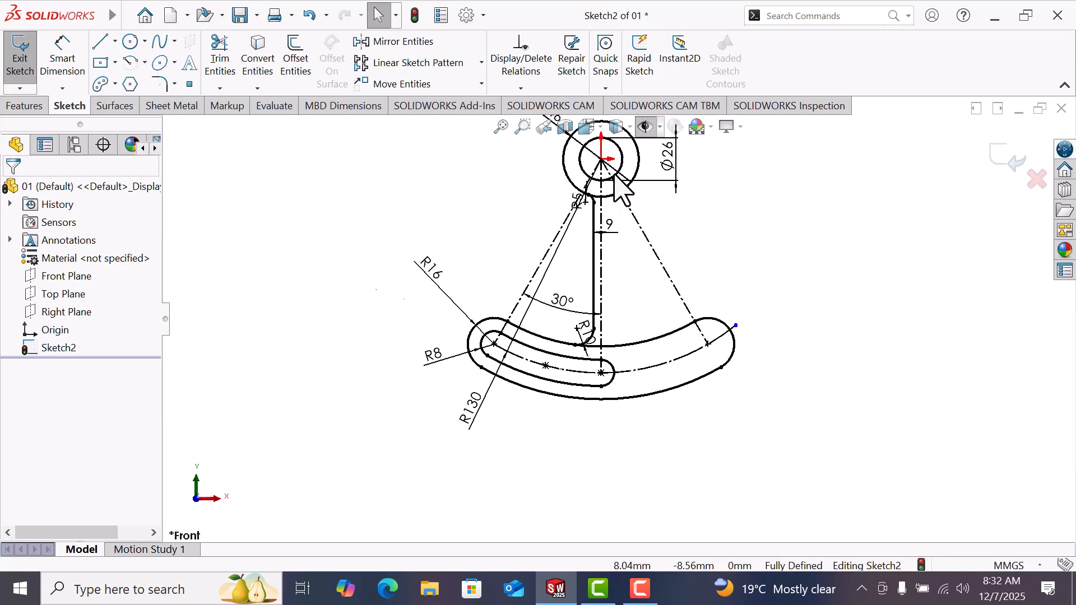
scroll(605, 201, down, 3)
click(412, 45)
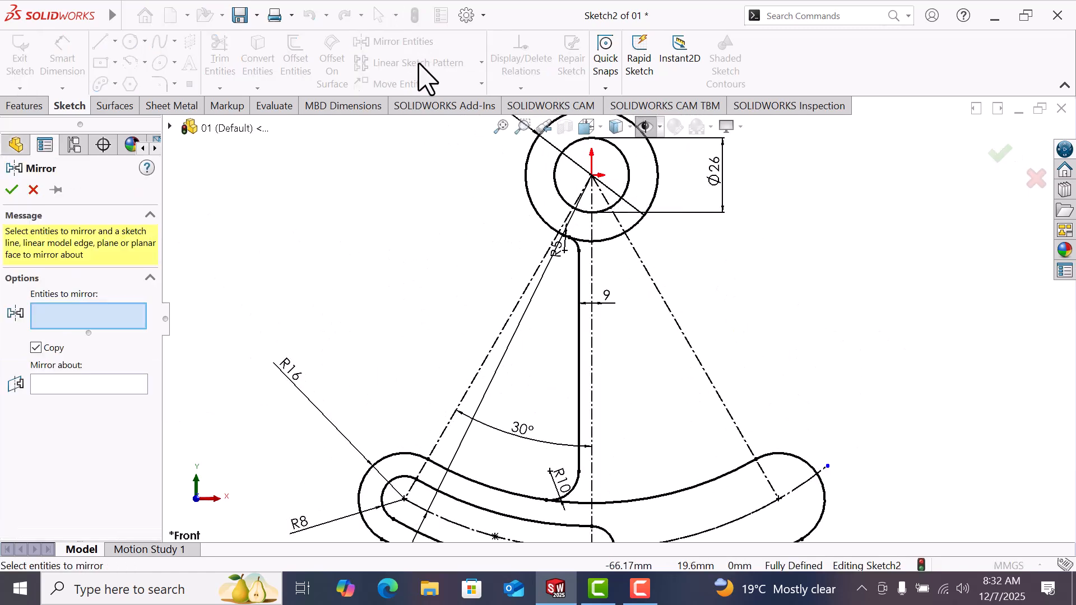
scroll(583, 269, down, 5)
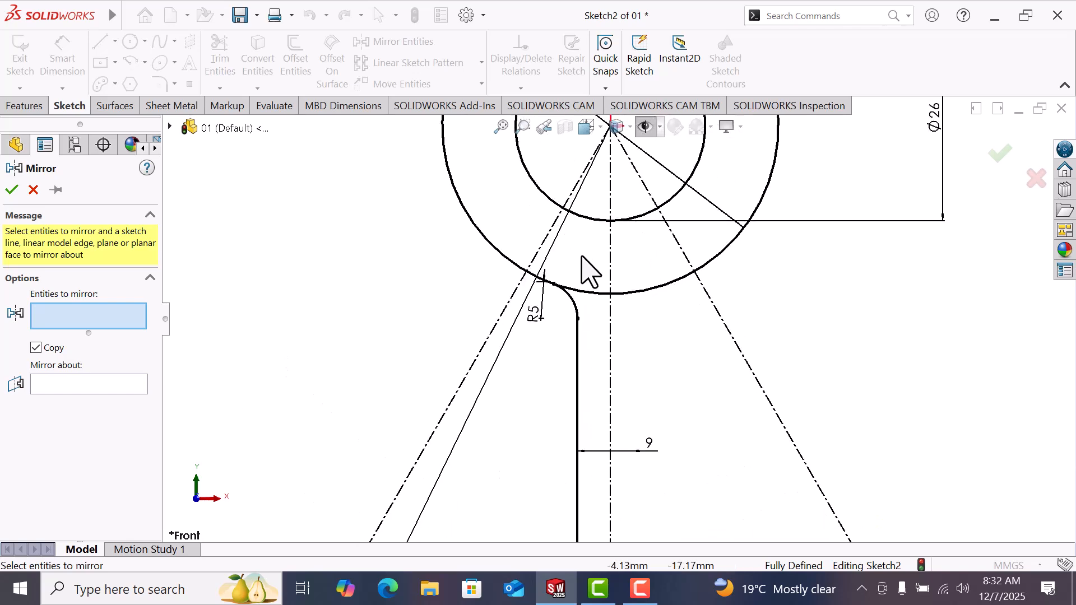
click(579, 329)
click(580, 367)
scroll(581, 379, up, 5)
scroll(616, 385, down, 5)
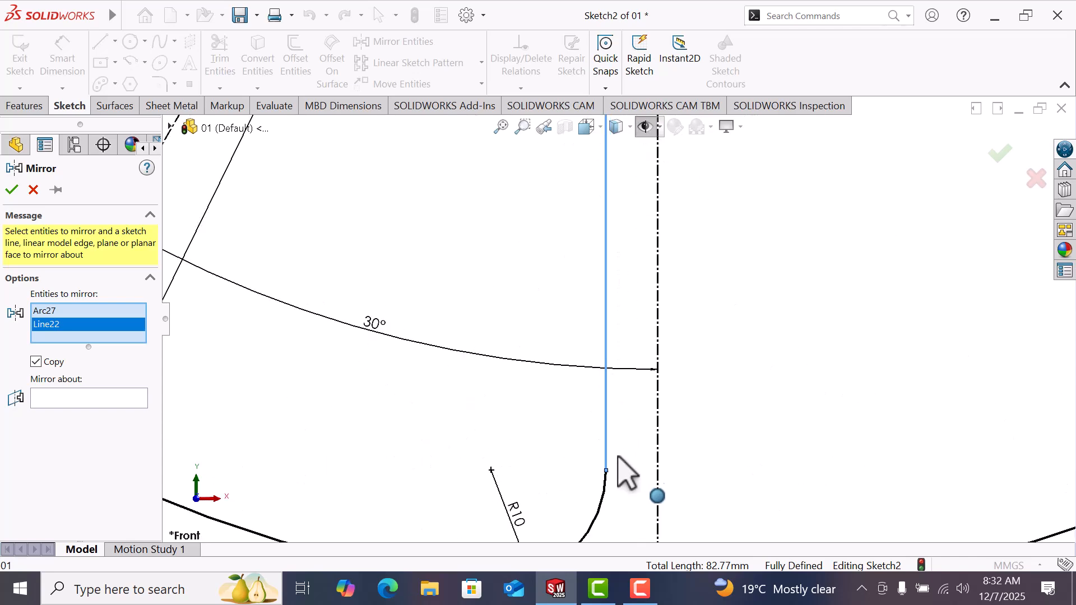
click(601, 493)
scroll(603, 468, up, 5)
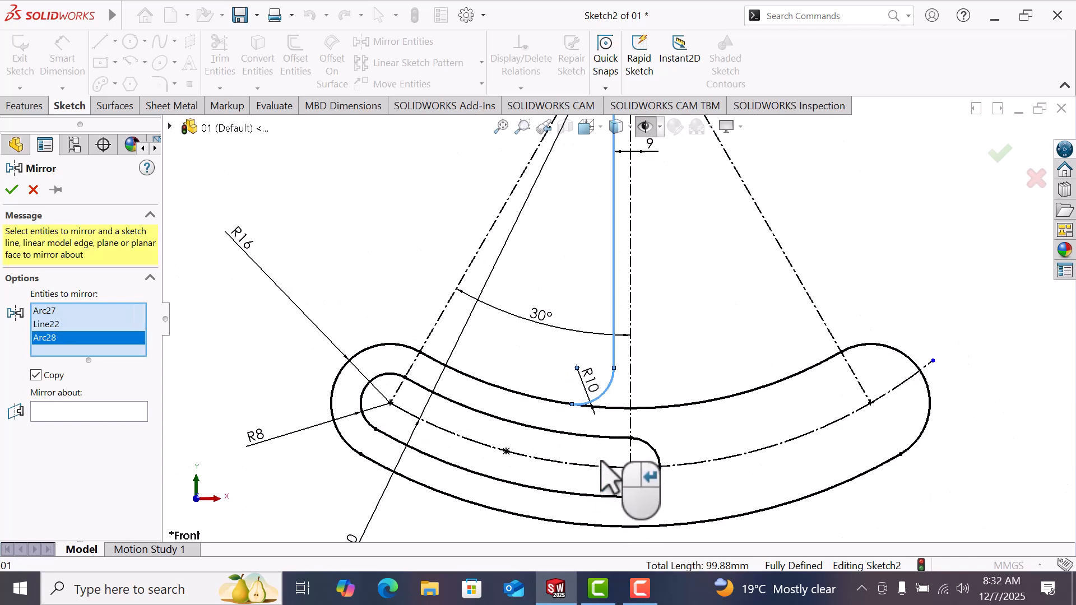
click(89, 412)
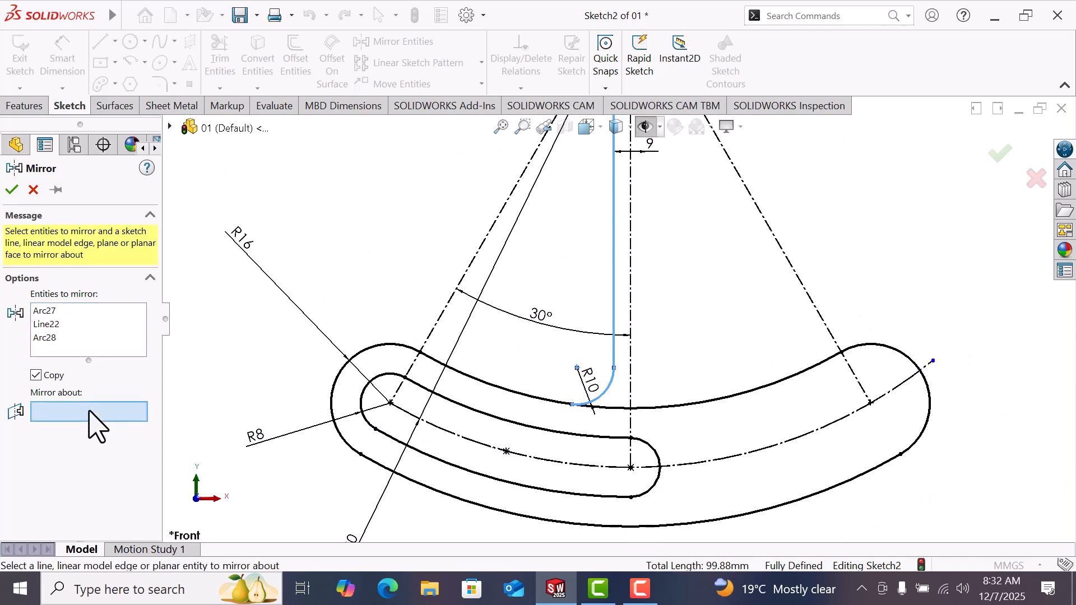
click(634, 290)
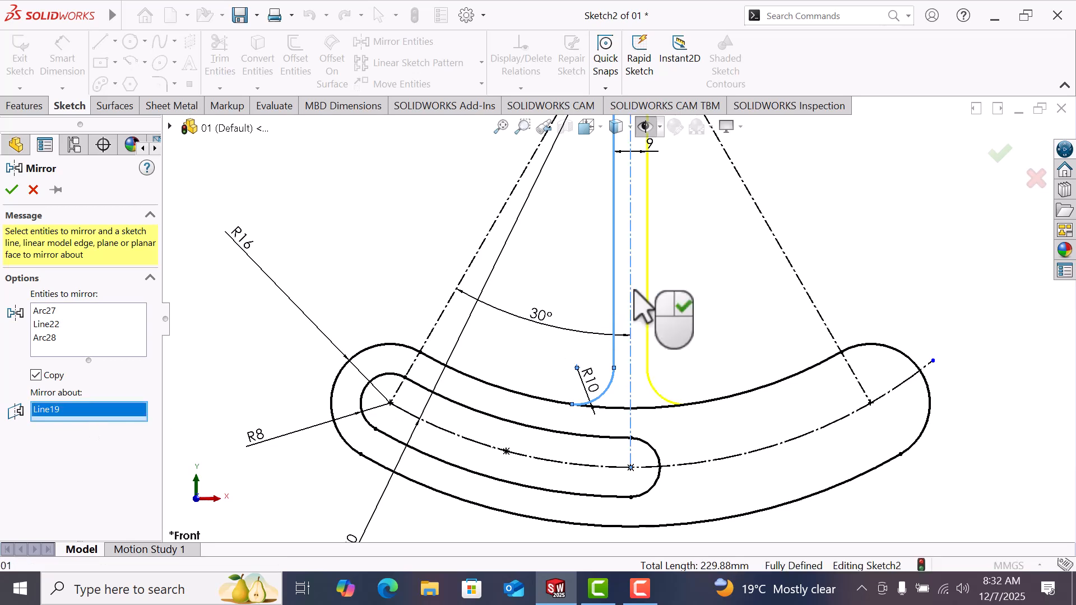
click(11, 189)
Trim away the larger slot's upper edge between the two 10 mm fillet arcs at the web's lower end
scroll(643, 312, up, 4)
scroll(726, 236, down, 2)
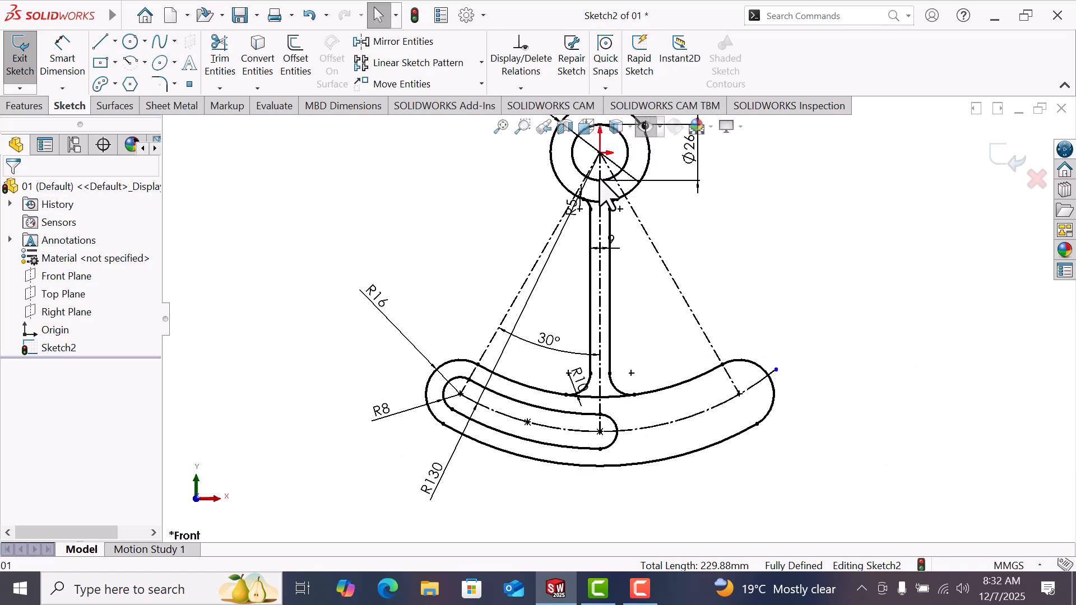
click(224, 44)
scroll(595, 413, down, 4)
click(634, 413)
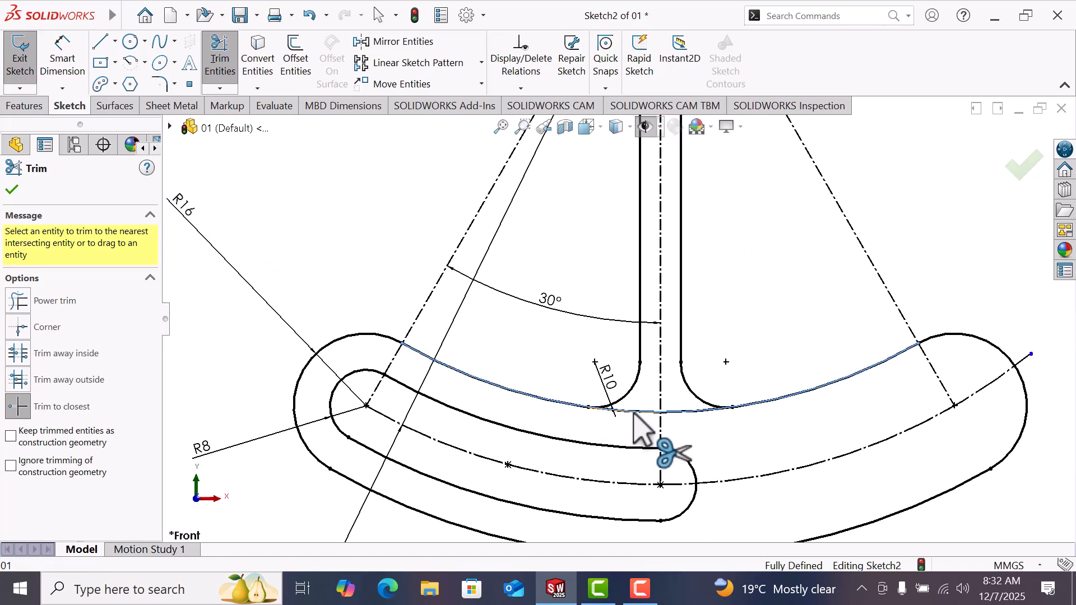
click(577, 298)
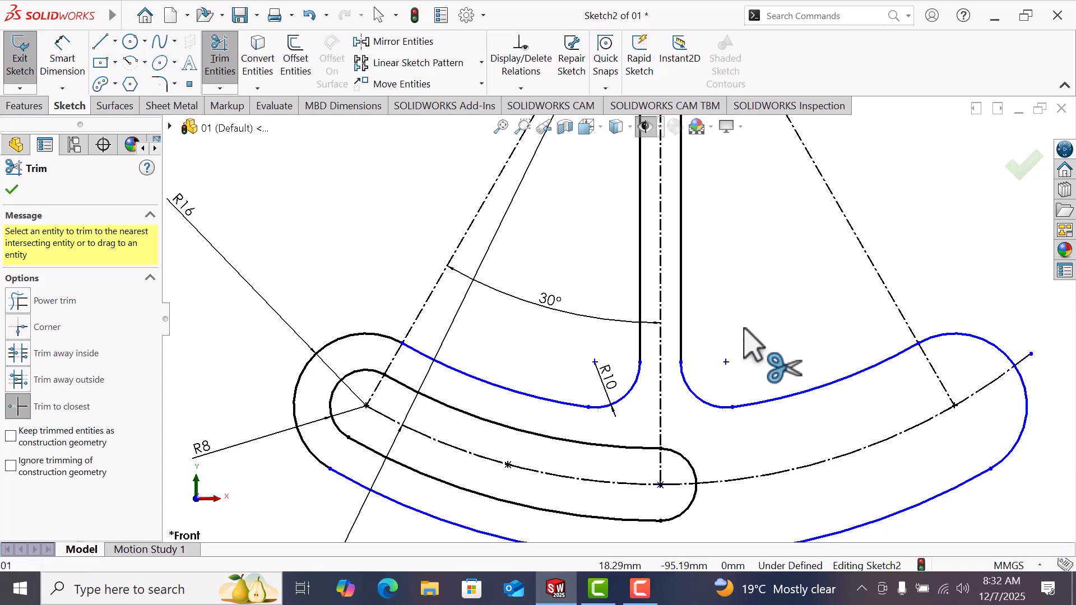
Trim away the lower part of the 46 mm circle between the two 5 mm fillet arcs
scroll(723, 302, up, 3)
scroll(677, 247, down, 5)
scroll(642, 236, down, 4)
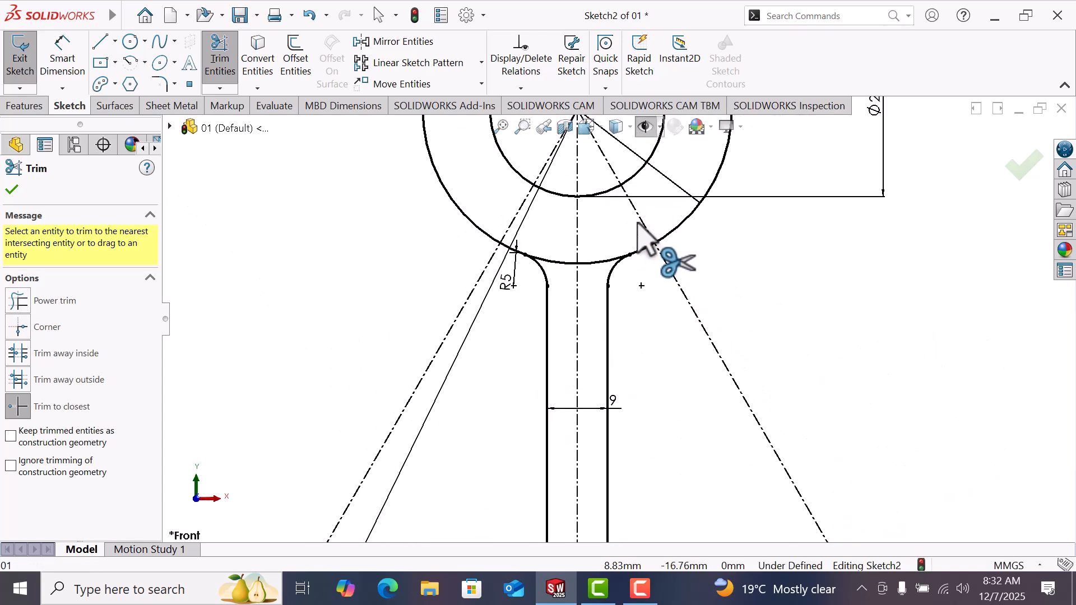
click(613, 281)
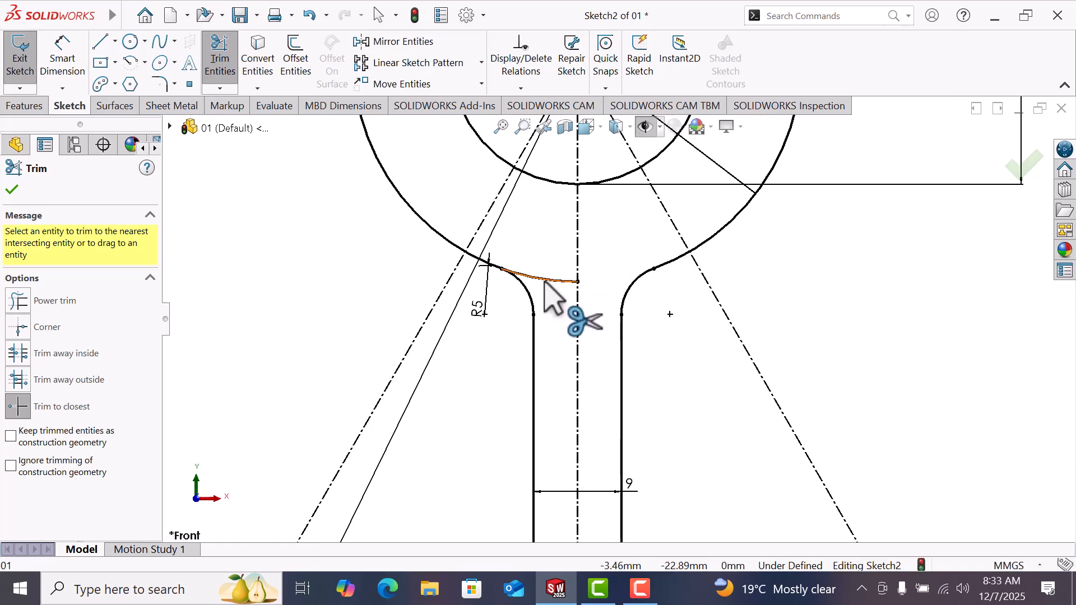
scroll(557, 302, up, 3)
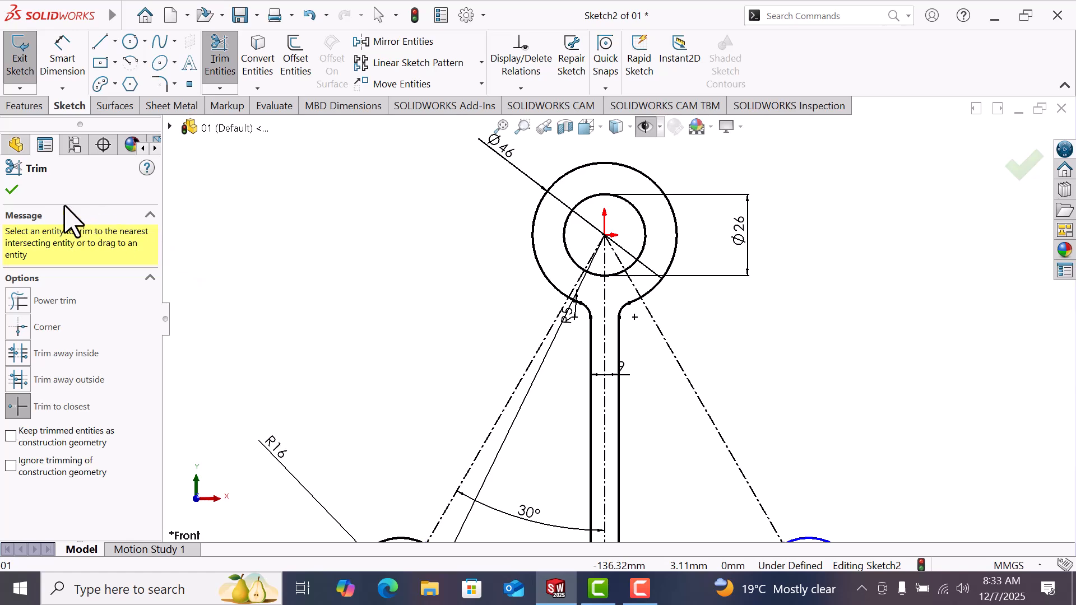
click(12, 191)
Pull the junction of the left 10 mm fillet and the larger slot's upper edge slightly downward to test its freedom
scroll(571, 348, up, 3)
scroll(627, 411, down, 3)
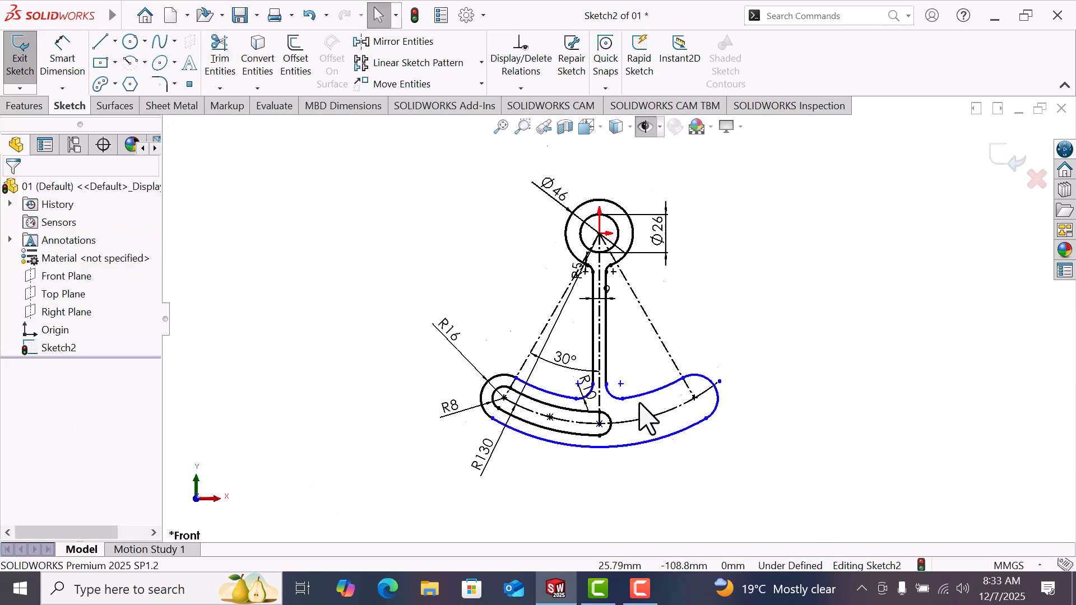
scroll(633, 414, down, 2)
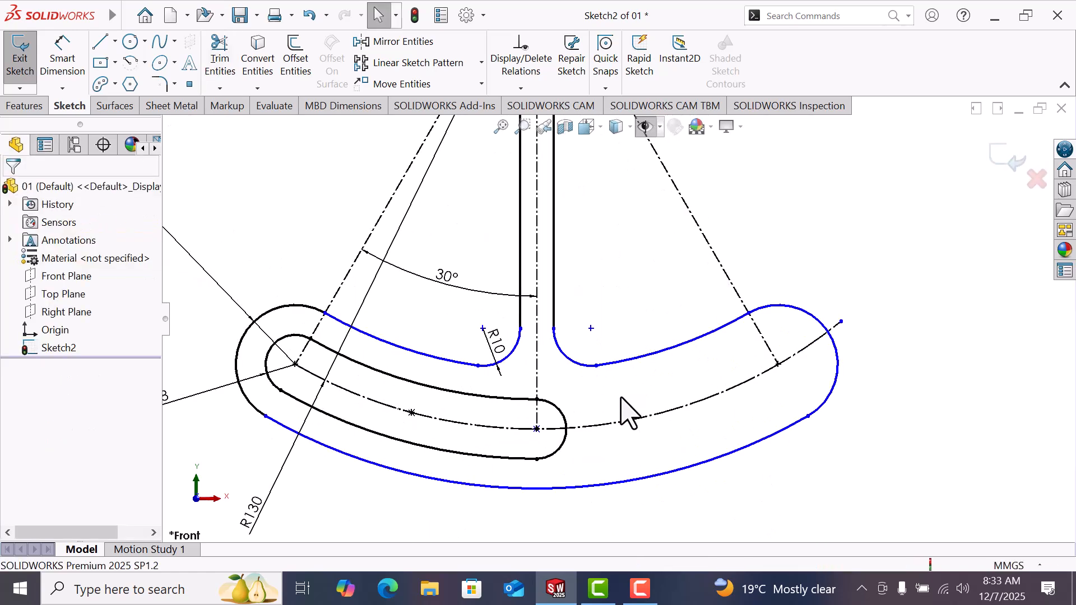
click(478, 365)
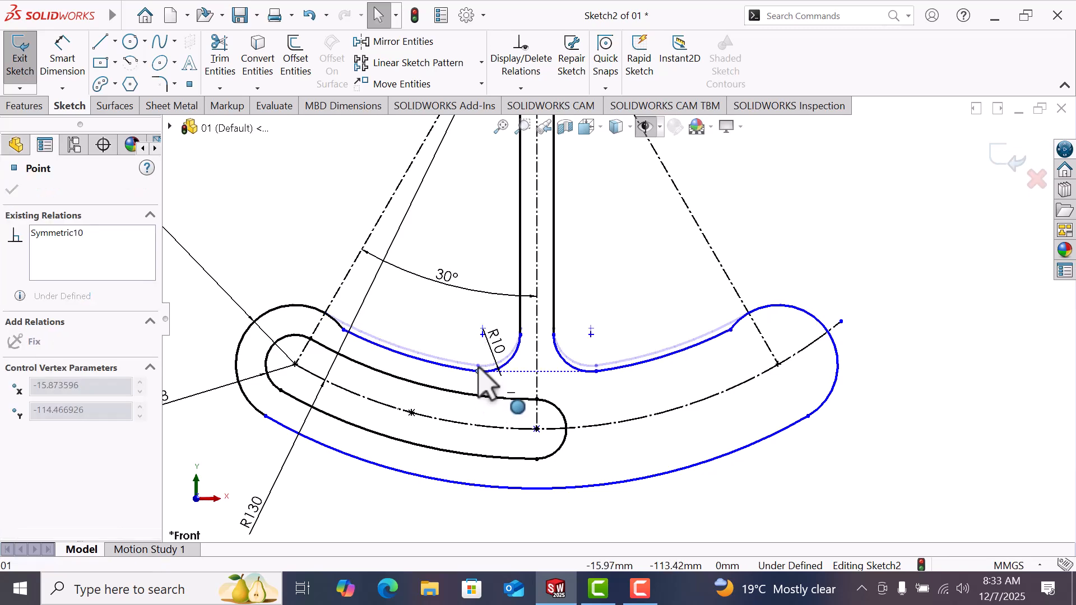
drag(478, 367, 481, 374)
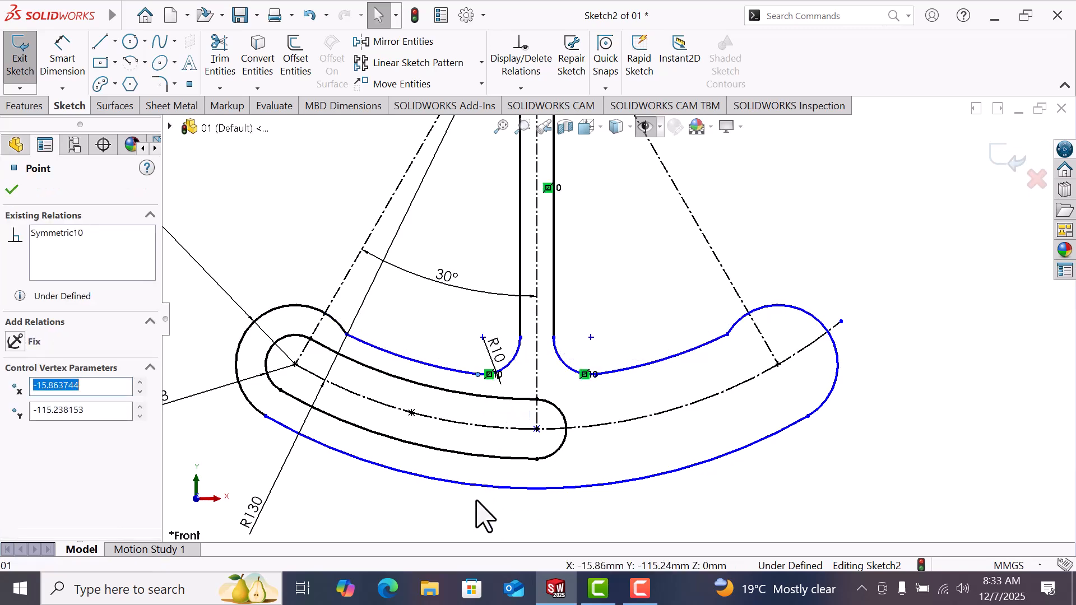
click(475, 506)
Add a Tangent relation between the larger slot's left end arc and its left upper edge
scroll(373, 329, down, 2)
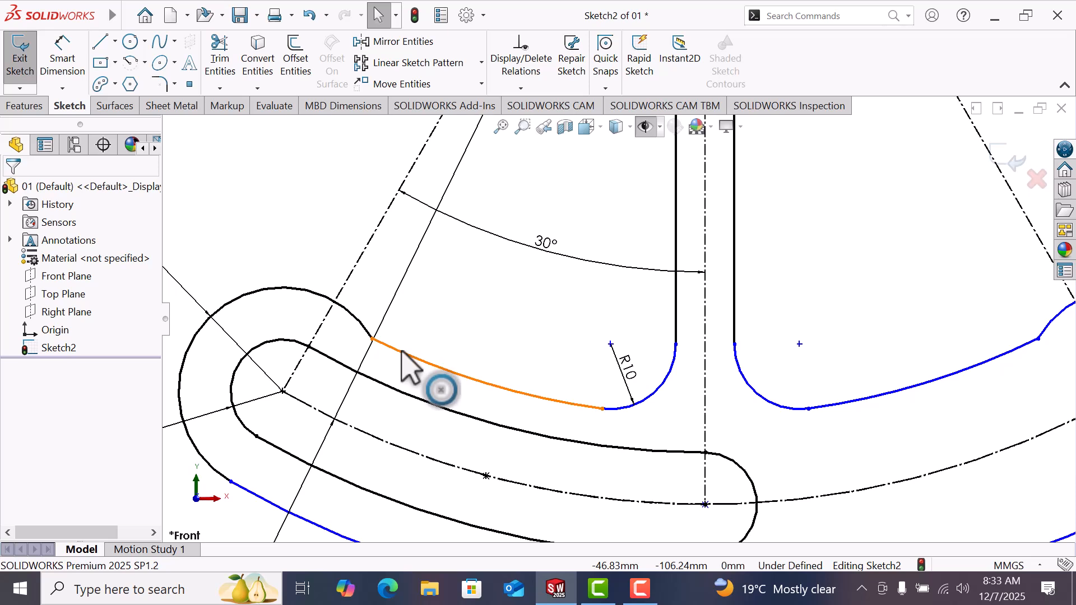
click(404, 354)
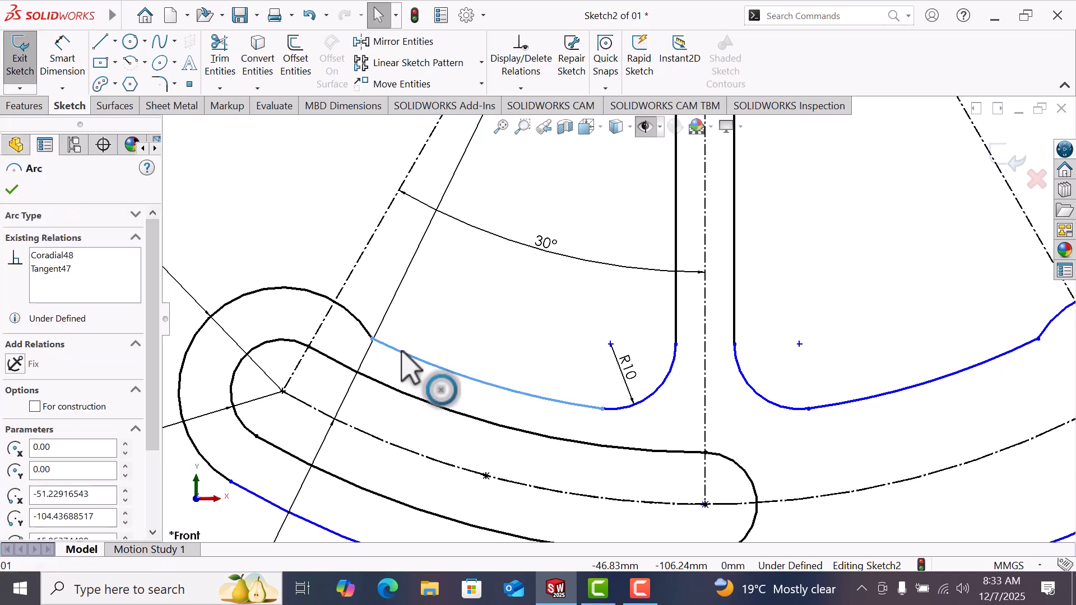
ctrl+click(369, 332)
click(15, 428)
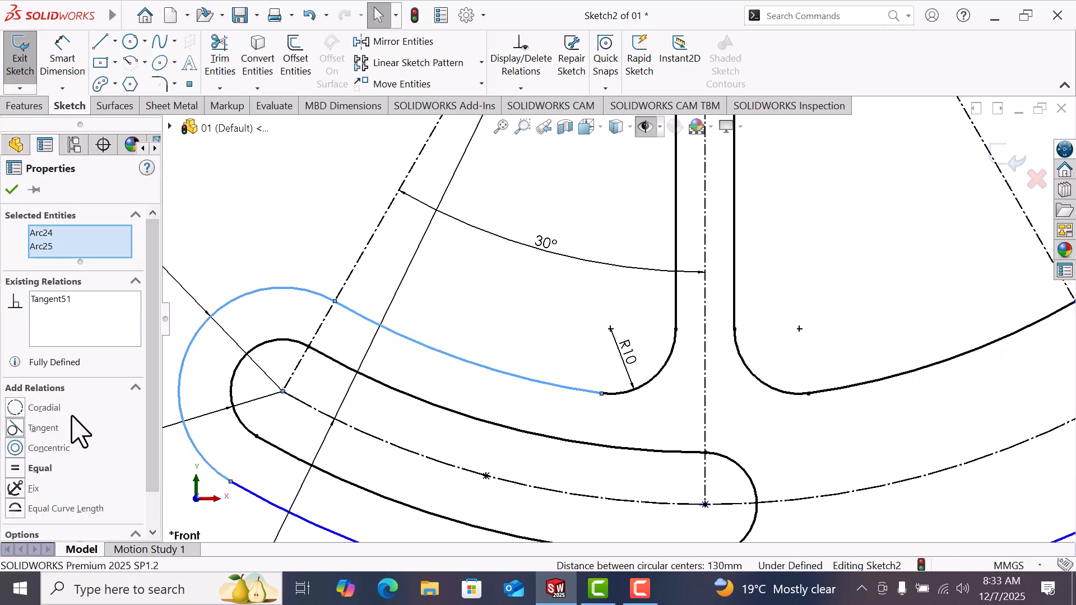
click(435, 307)
Try moving the lower end point of the larger slot's left end arc, and undo the move
scroll(436, 304, up, 3)
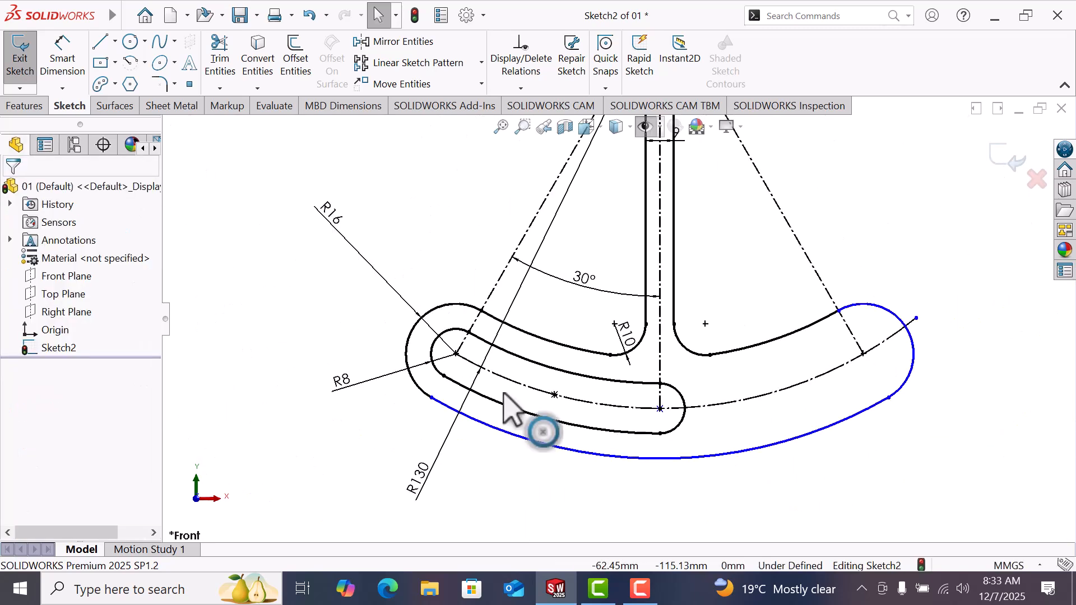
click(432, 399)
mouse_move(446, 399)
mouse_down()
mouse_move(451, 412)
mouse_move(426, 409)
mouse_move(444, 402)
mouse_up()
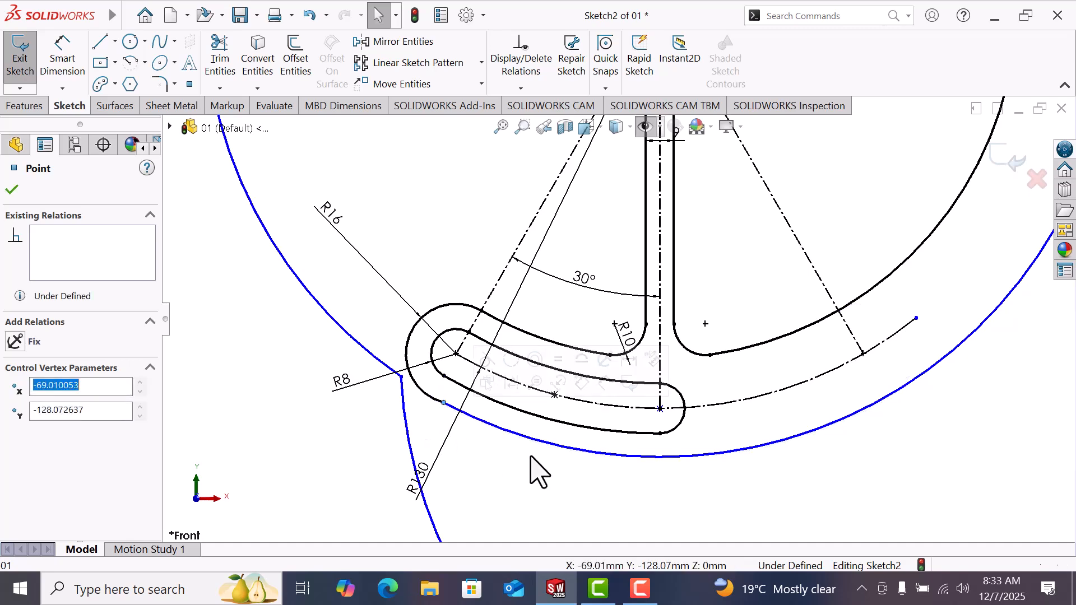
click(511, 475)
key(ctrl+z)
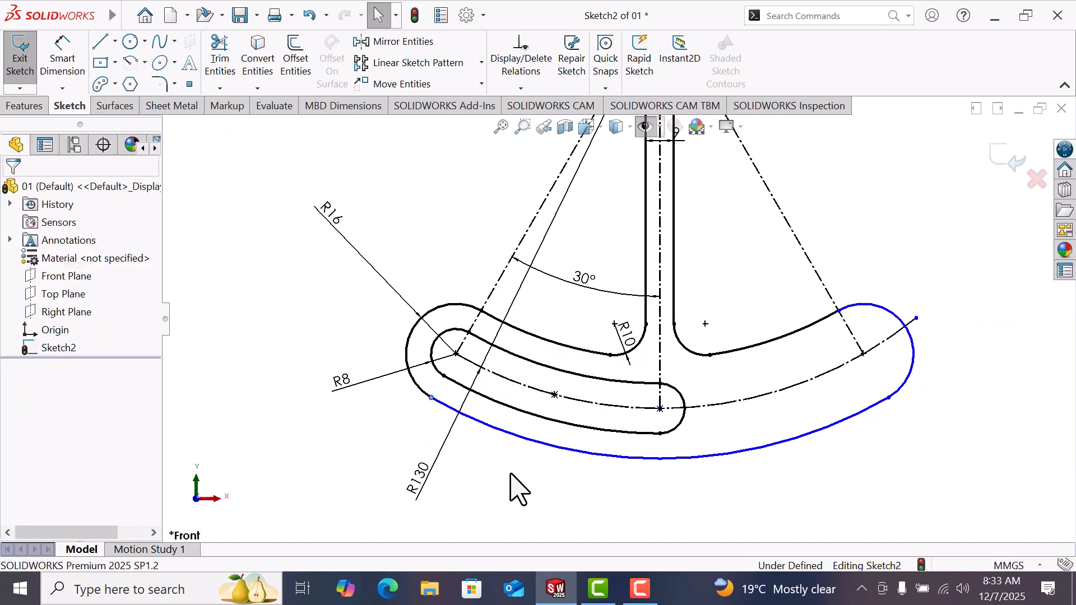
Add Tangent relations between the larger slot's lower edge and both its left and right end arcs
click(444, 405)
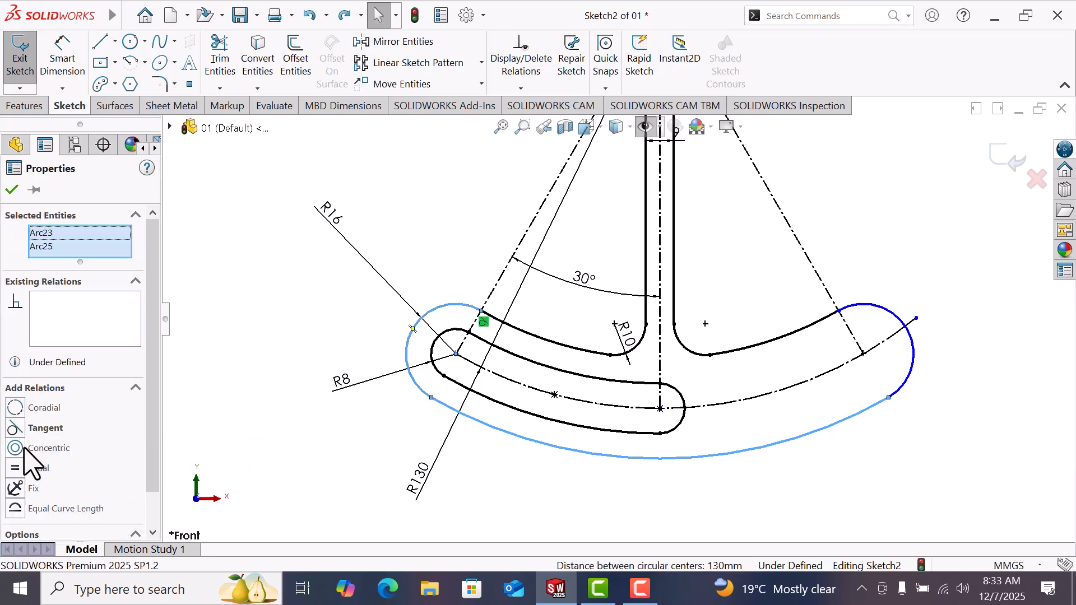
click(869, 504)
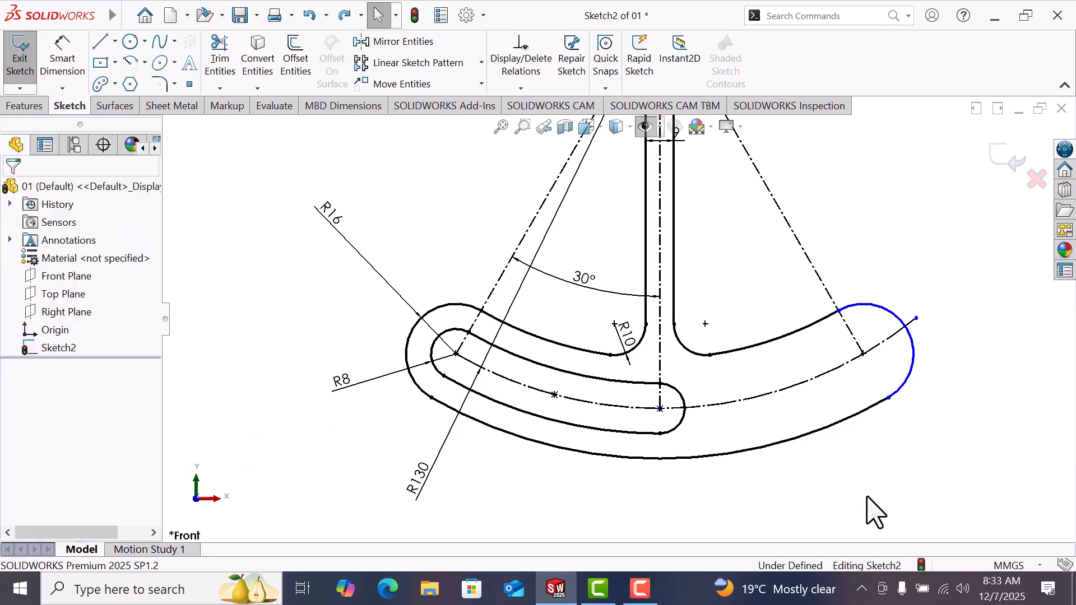
click(901, 390)
ctrl+click(872, 409)
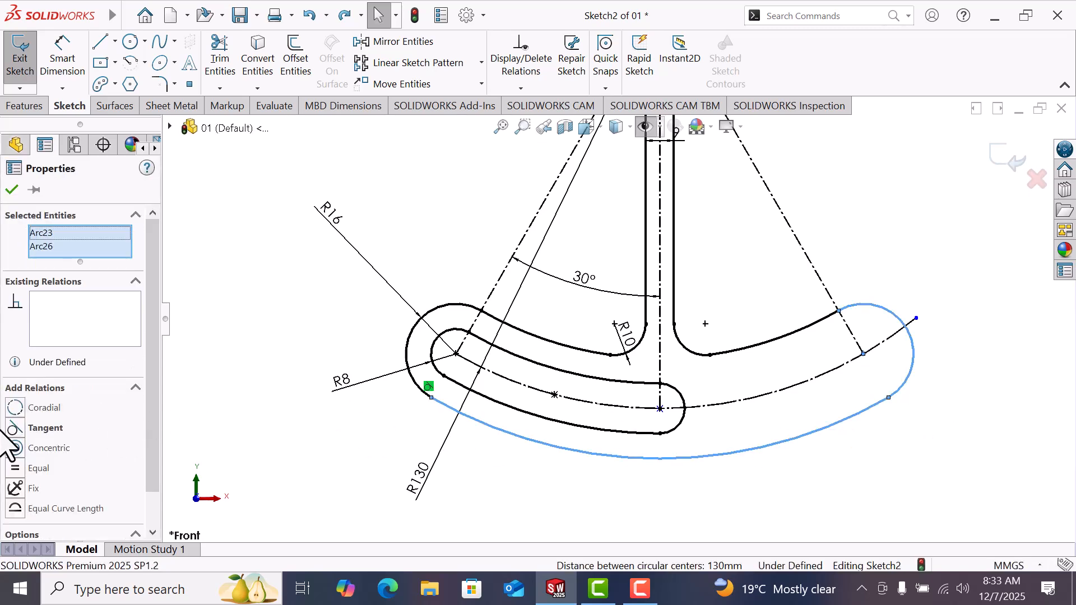
click(933, 299)
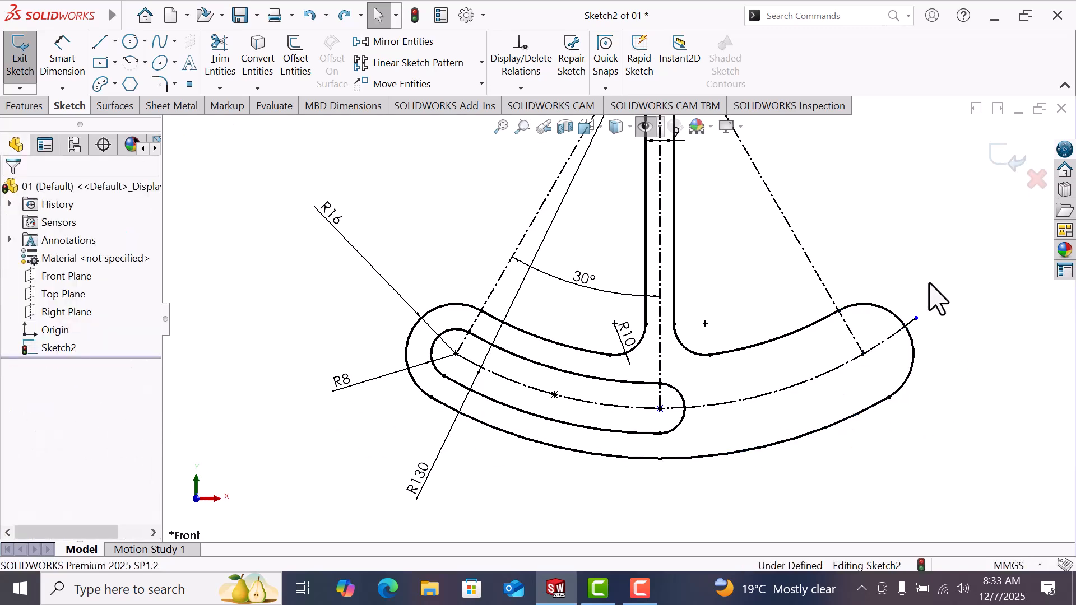
Move the web's width dimension to the left of the web and set the width to 18 mm
scroll(929, 301, up, 5)
scroll(661, 222, down, 2)
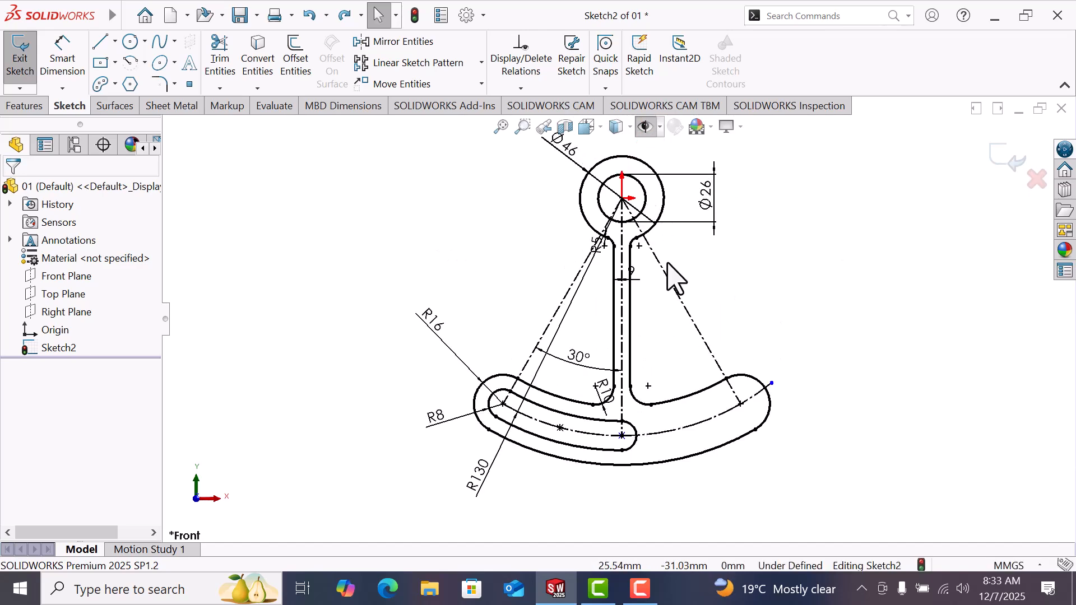
scroll(644, 283, down, 3)
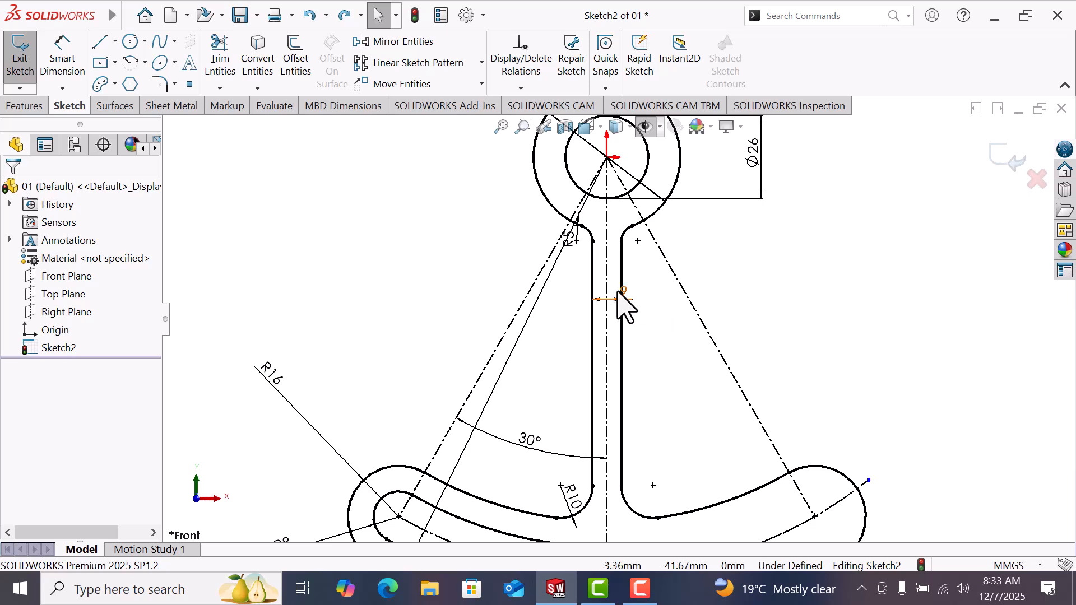
click(575, 297)
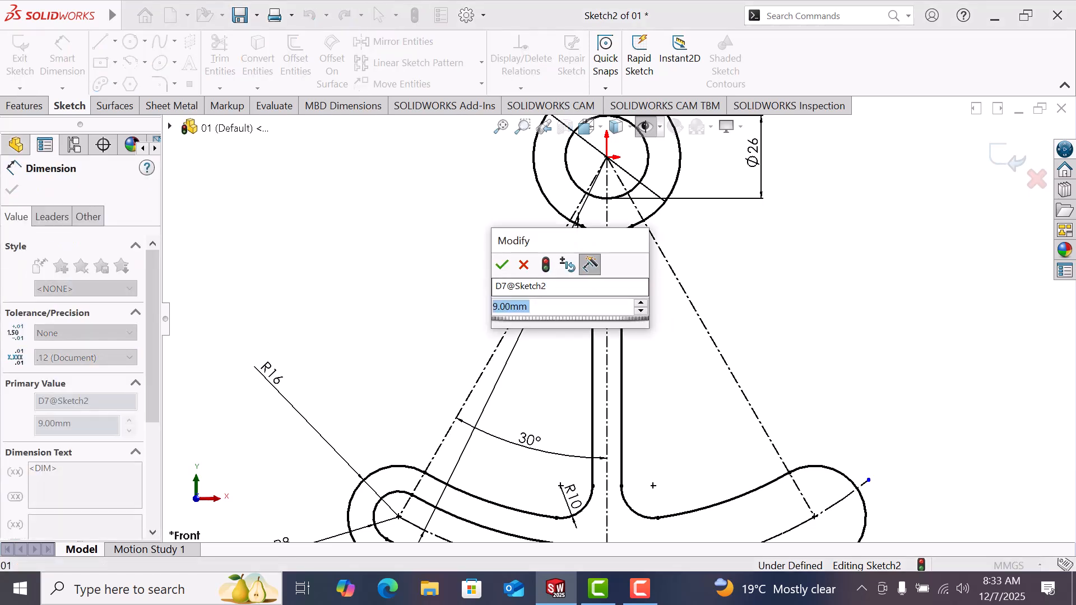
text(1)
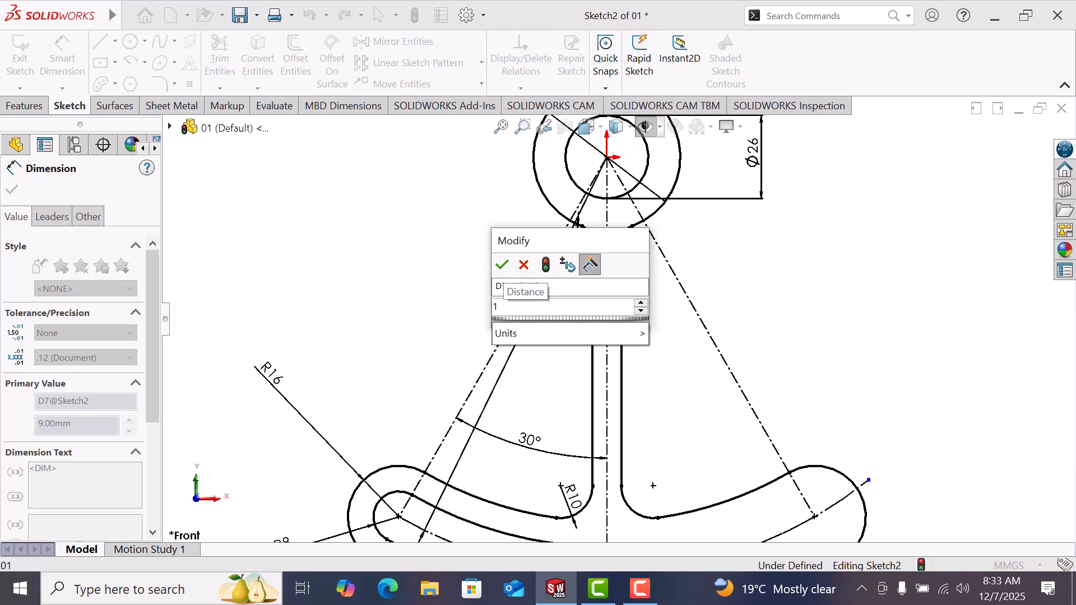
text(8)
key(Return)
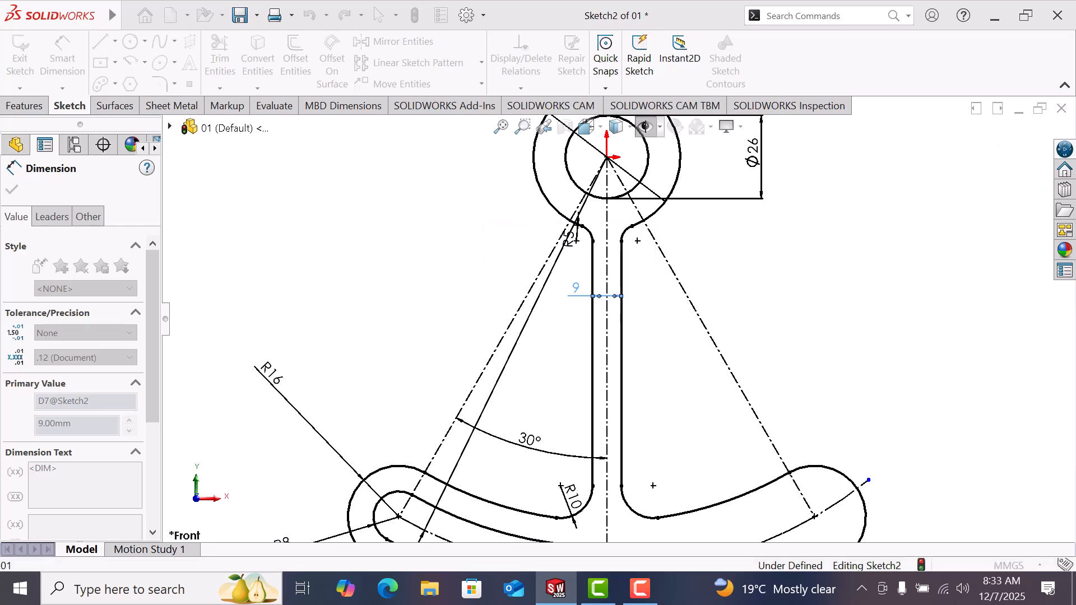
click(816, 285)
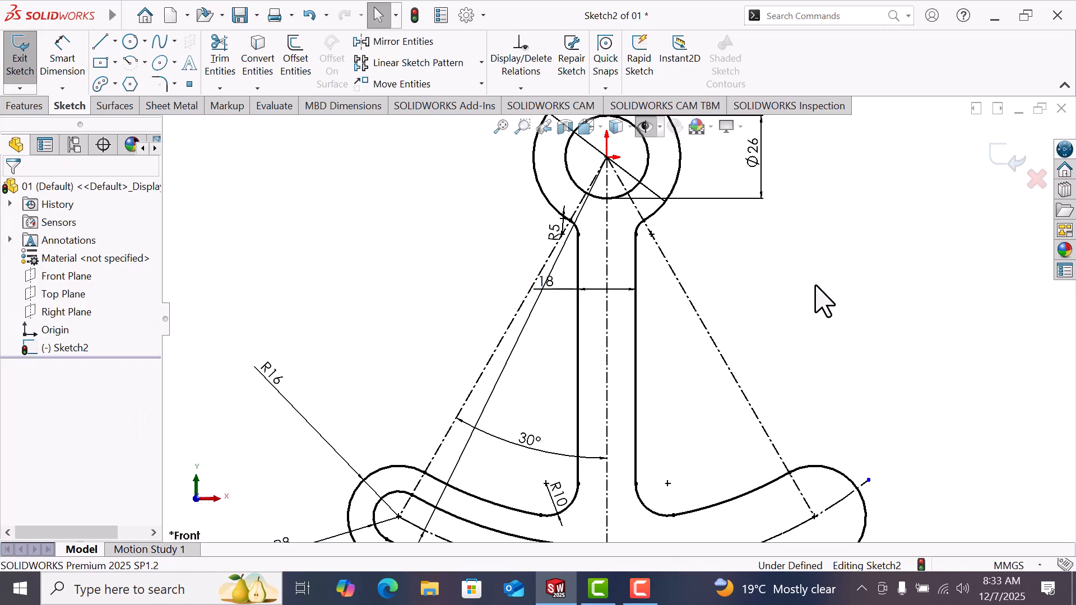
Sketch a circle inside the larger slot's right end, centred on the end arc's centre point
key(f)
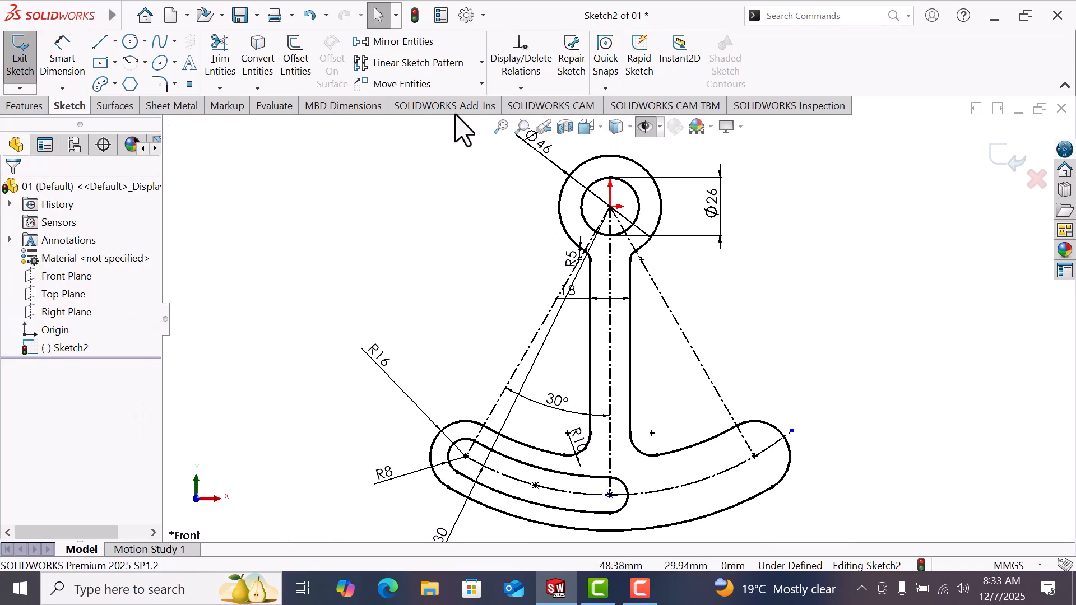
click(132, 41)
drag(754, 456, 769, 471)
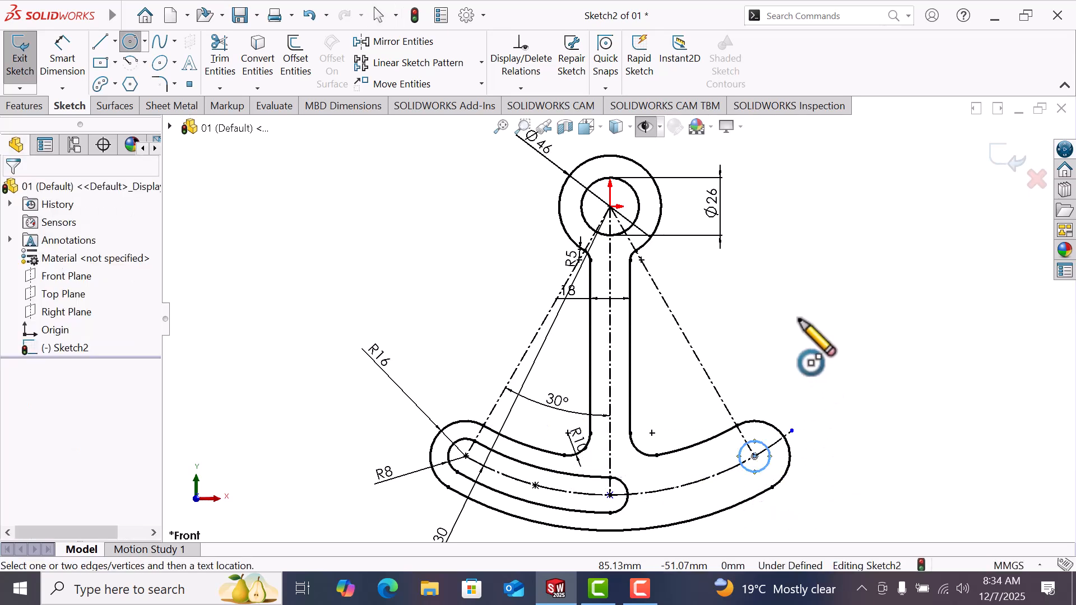
Dimension the circle in the larger slot's right end to a 20 mm diameter
key(d)
click(768, 448)
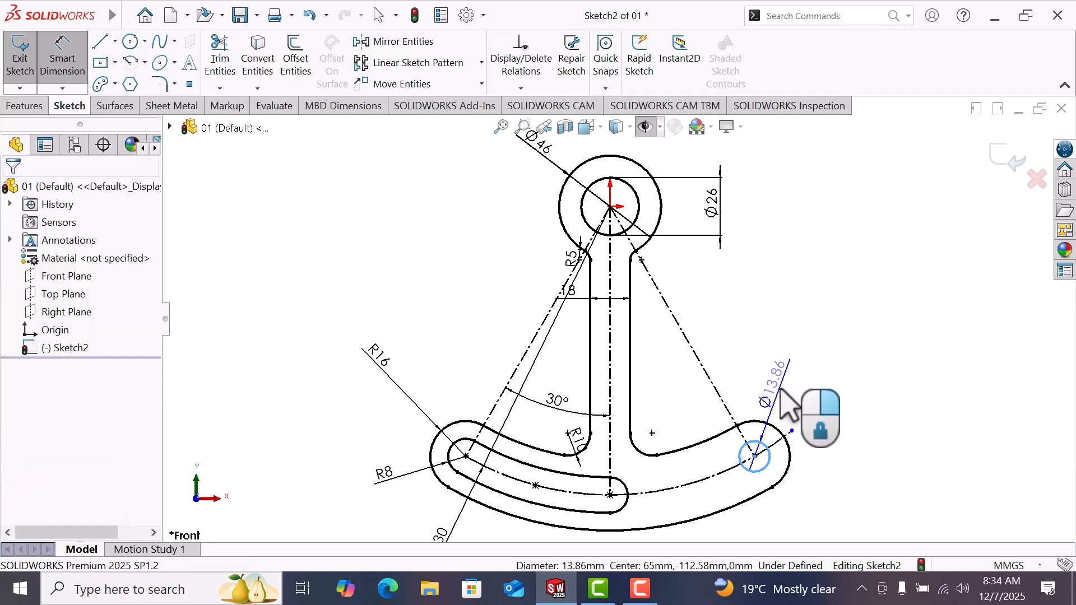
click(784, 395)
text(20)
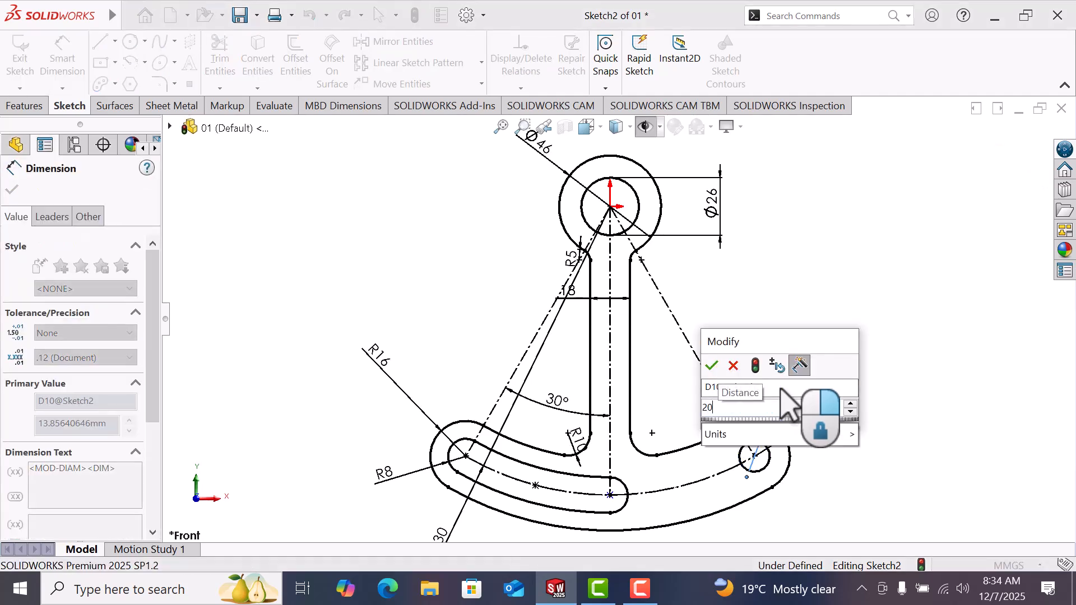
key(Return)
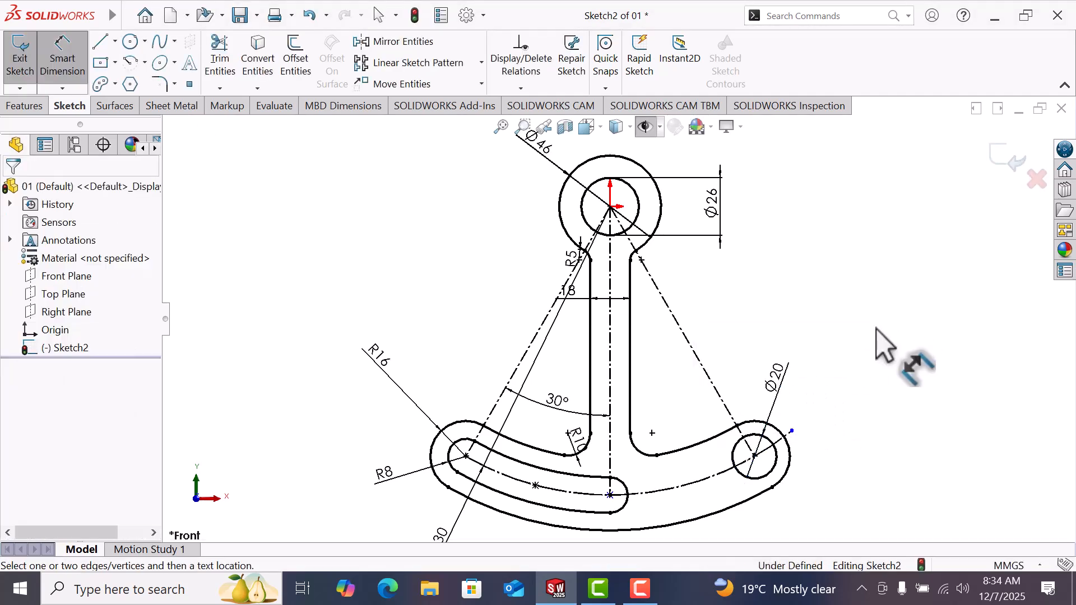
scroll(874, 328, up, 4)
right_click(871, 328)
click(896, 380)
scroll(599, 317, down, 2)
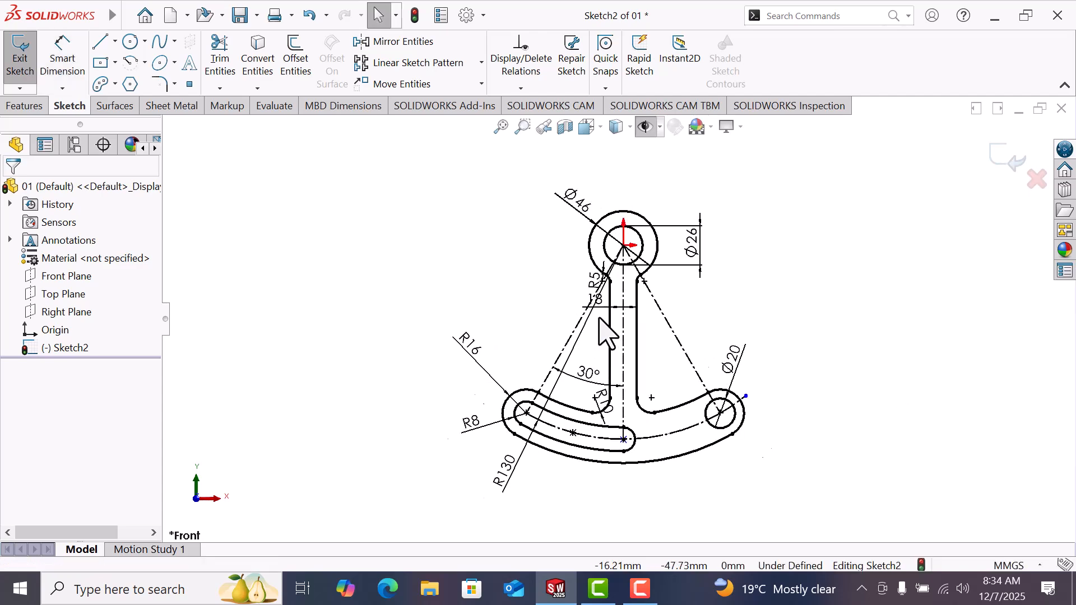
scroll(599, 319, down, 2)
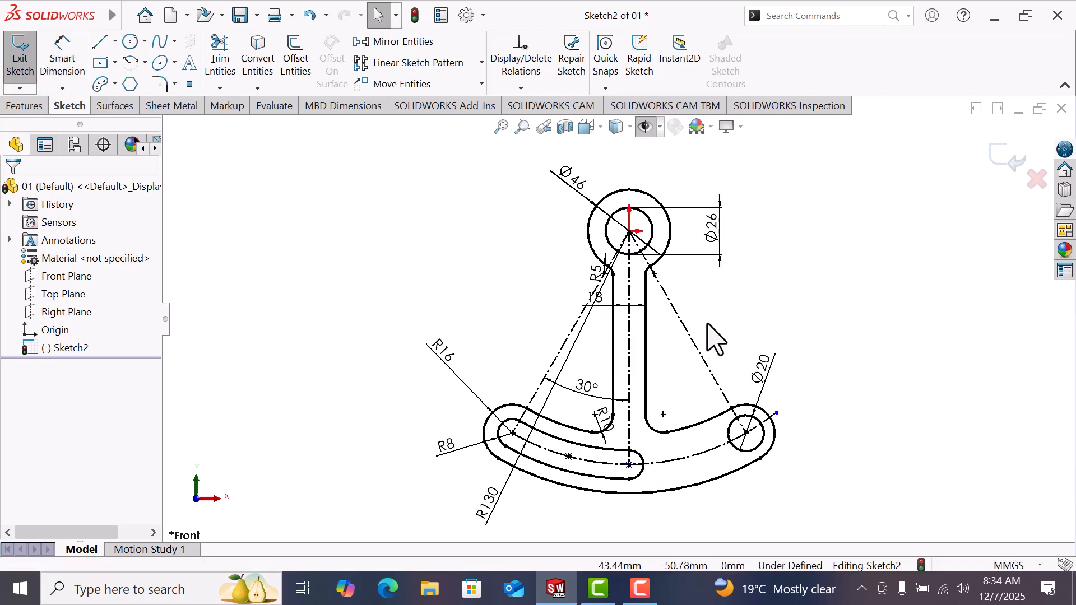
Save the part on the Desktop under the new file name 02
click(129, 16)
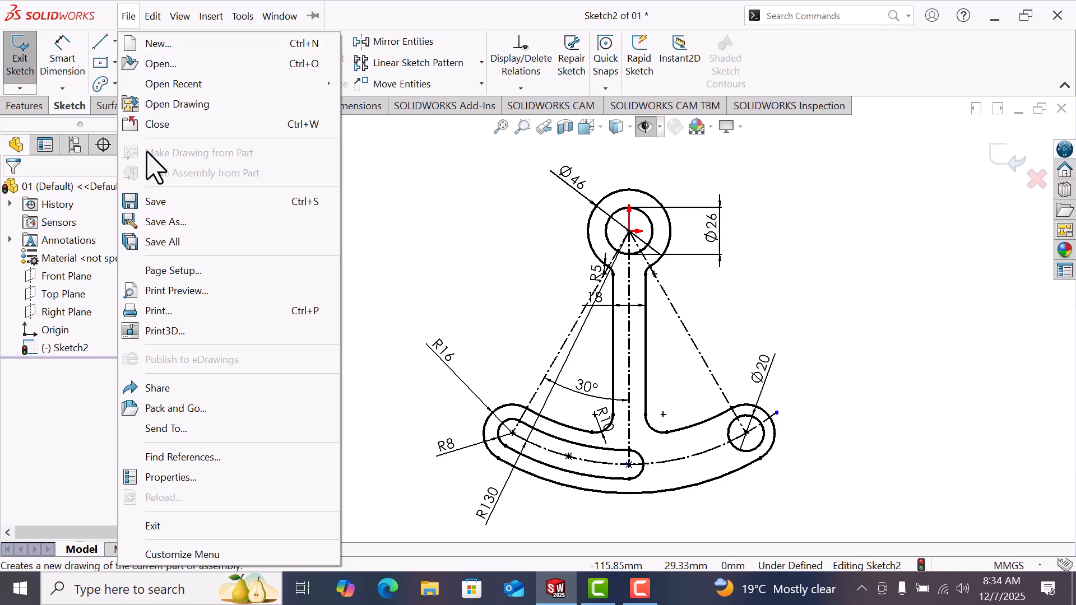
click(191, 224)
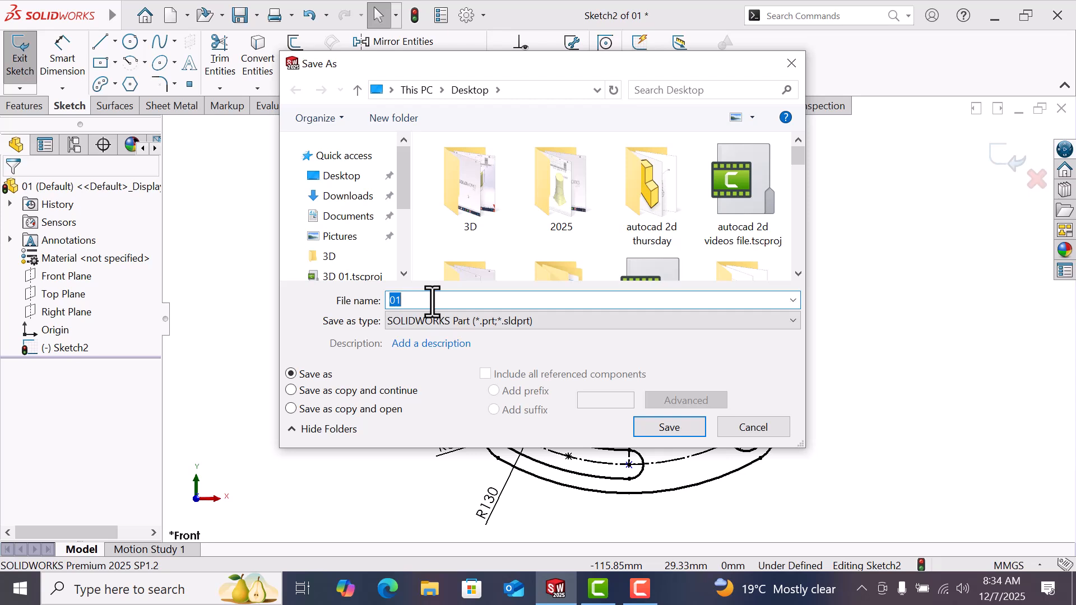
text(04)
key(BackSpace)
text(2)
key(Return)
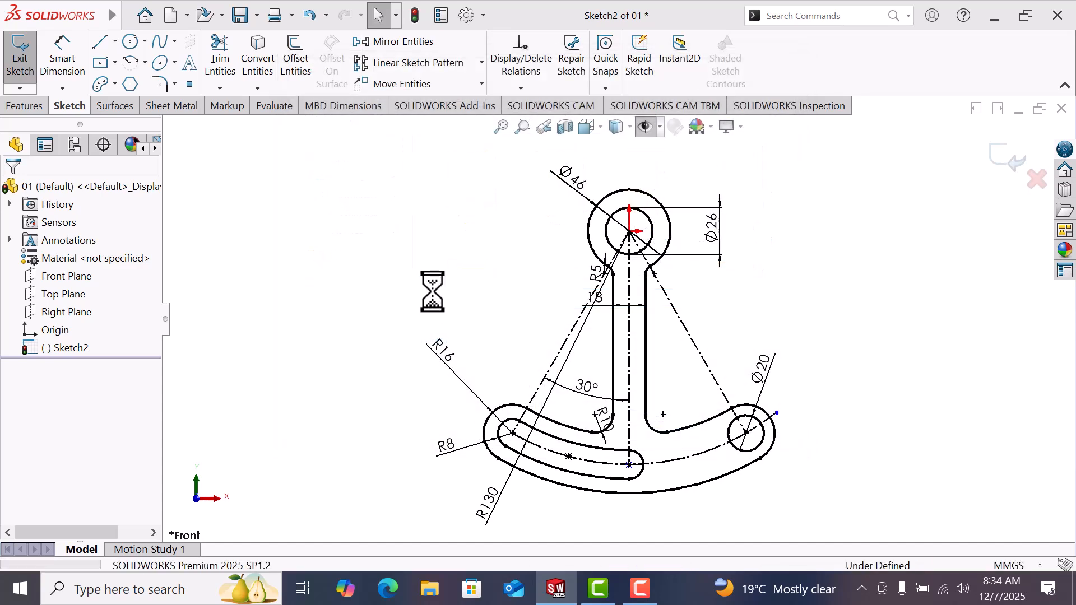
key(f)
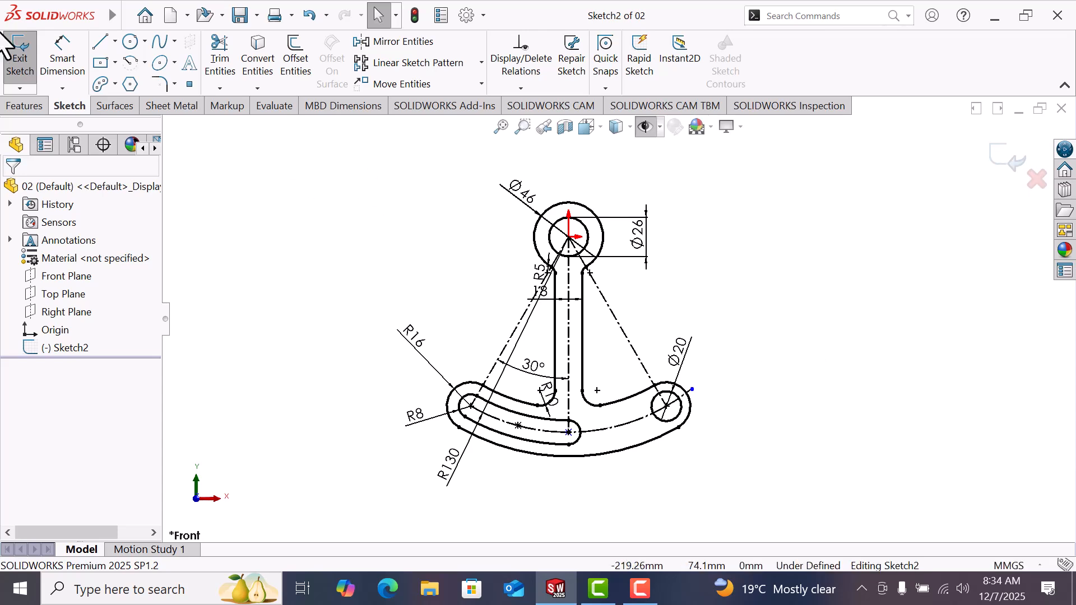
click(129, 15)
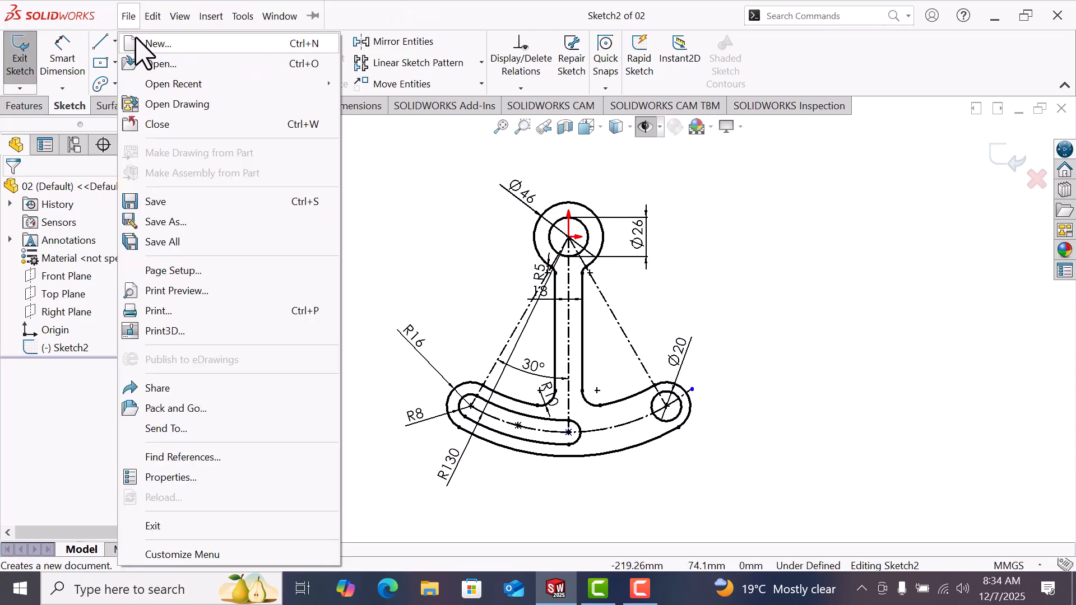
click(137, 43)
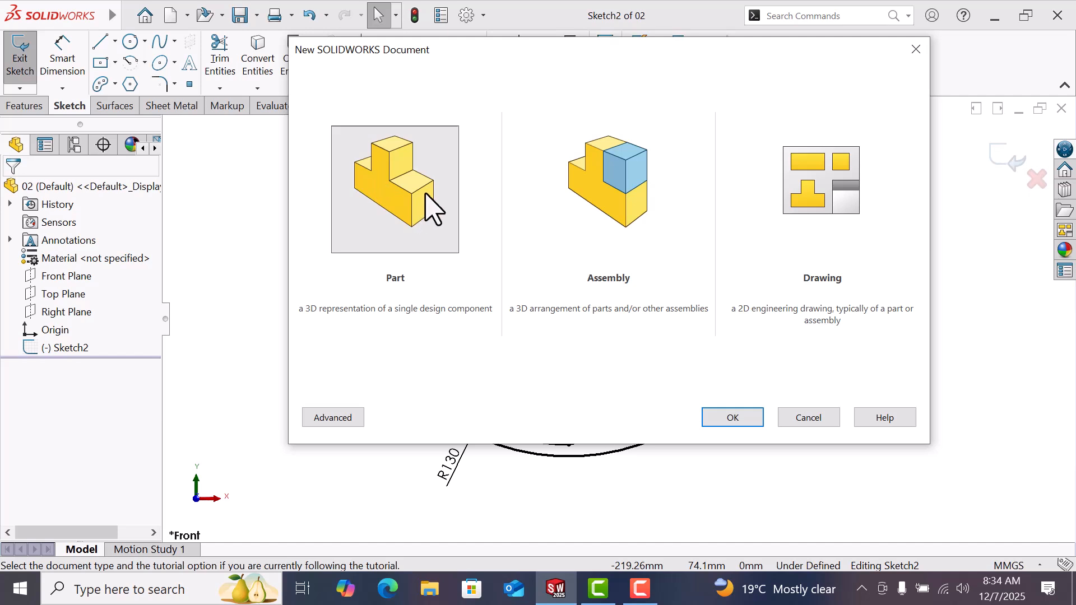
click(732, 423)
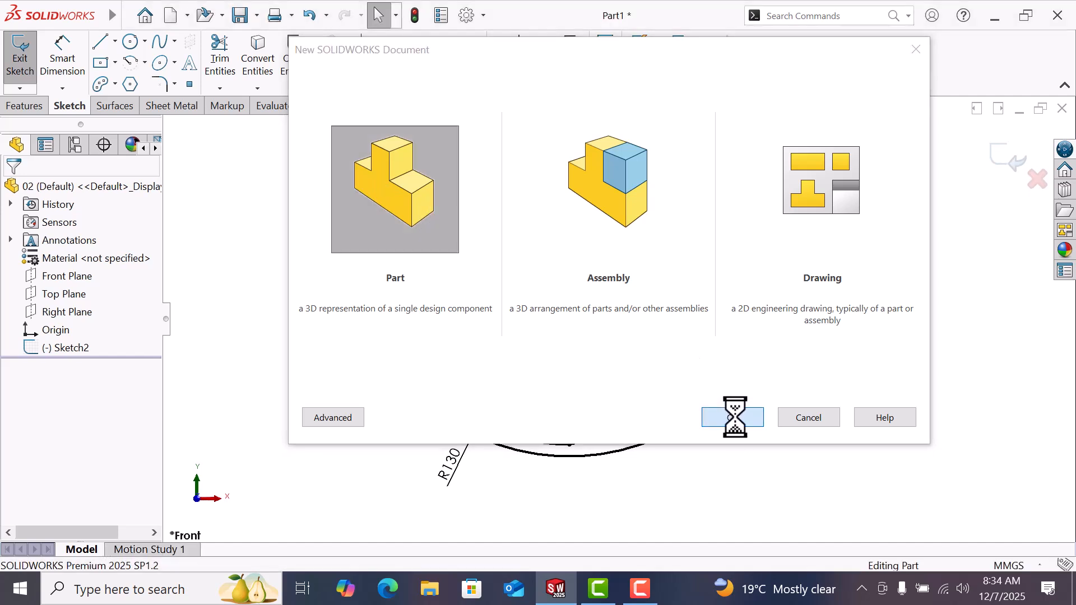
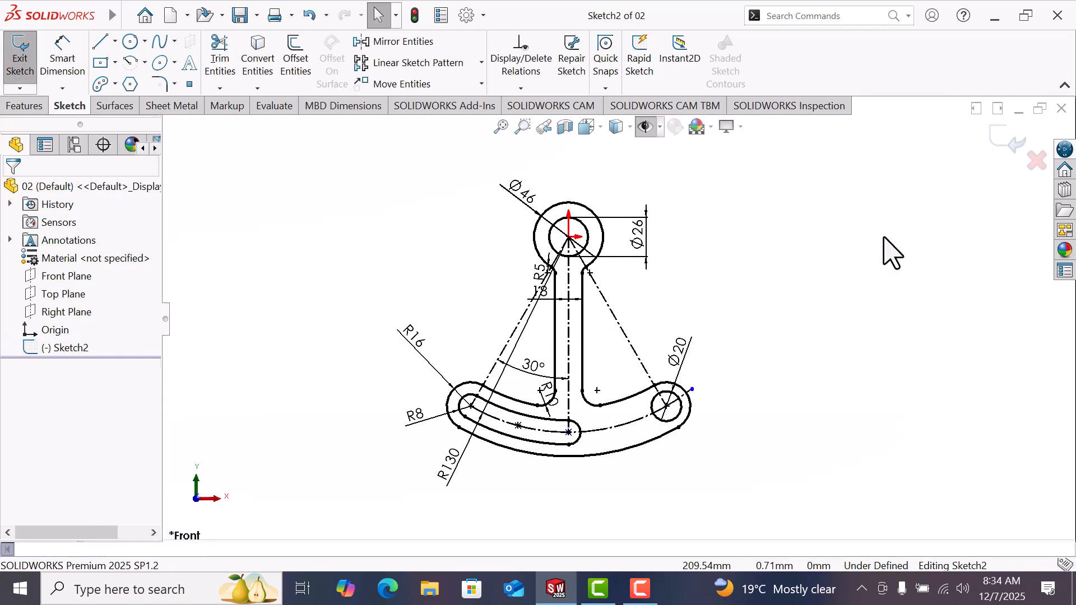
Delete all the existing geometry and dimensions from the open sketch
scroll(892, 248, up, 1)
mouse_move(439, 177)
mouse_down()
mouse_move(568, 493)
mouse_move(838, 264)
mouse_move(824, 242)
mouse_up()
key(Delete)
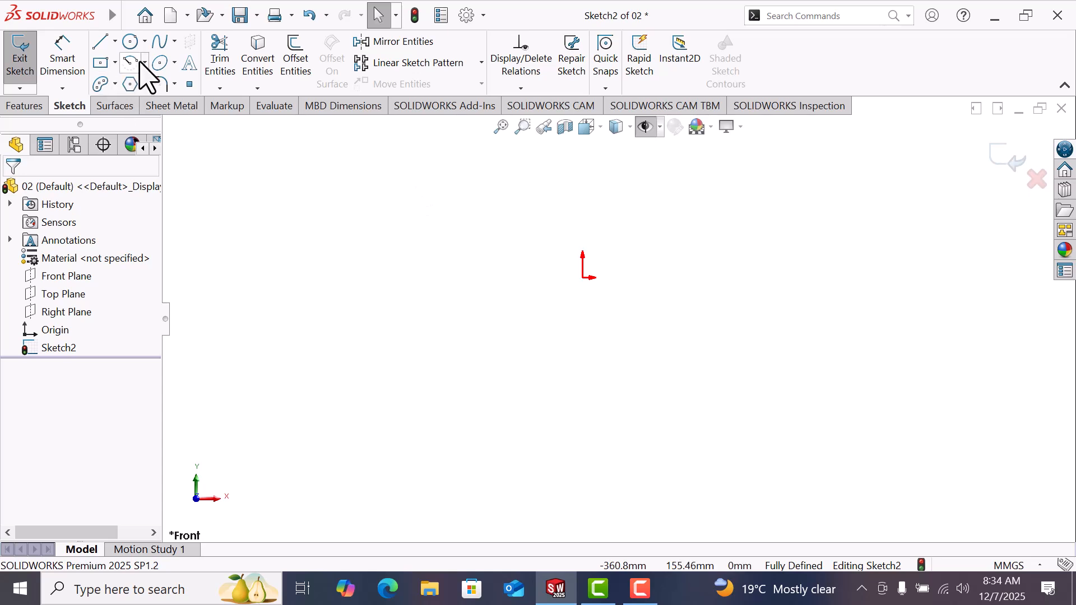
Sketch three concentric circles centred on the origin, about 72, 26 and 97 mm in diameter
click(130, 42)
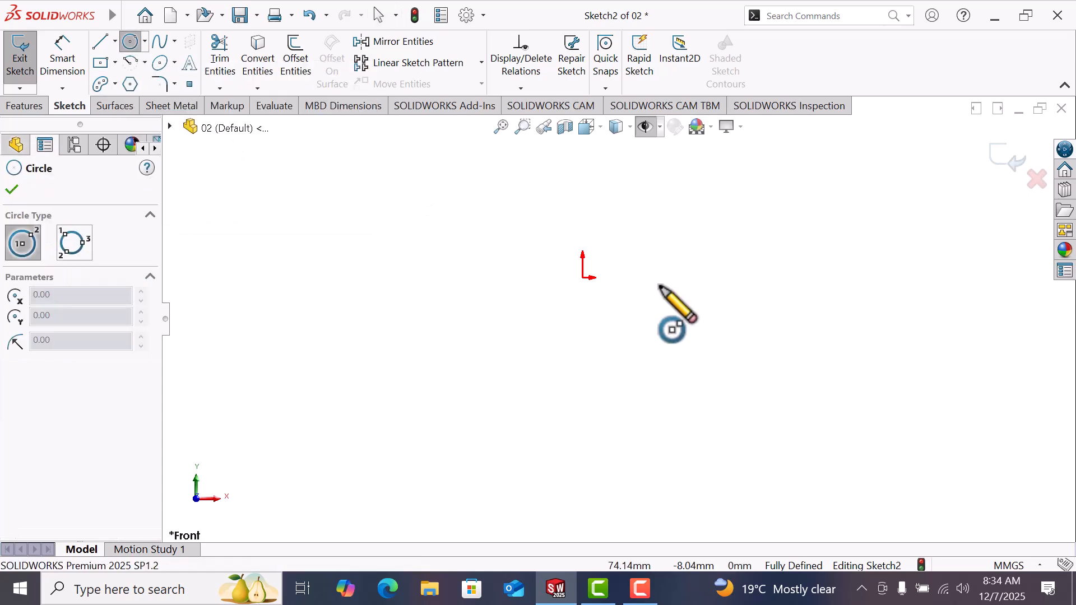
click(543, 276)
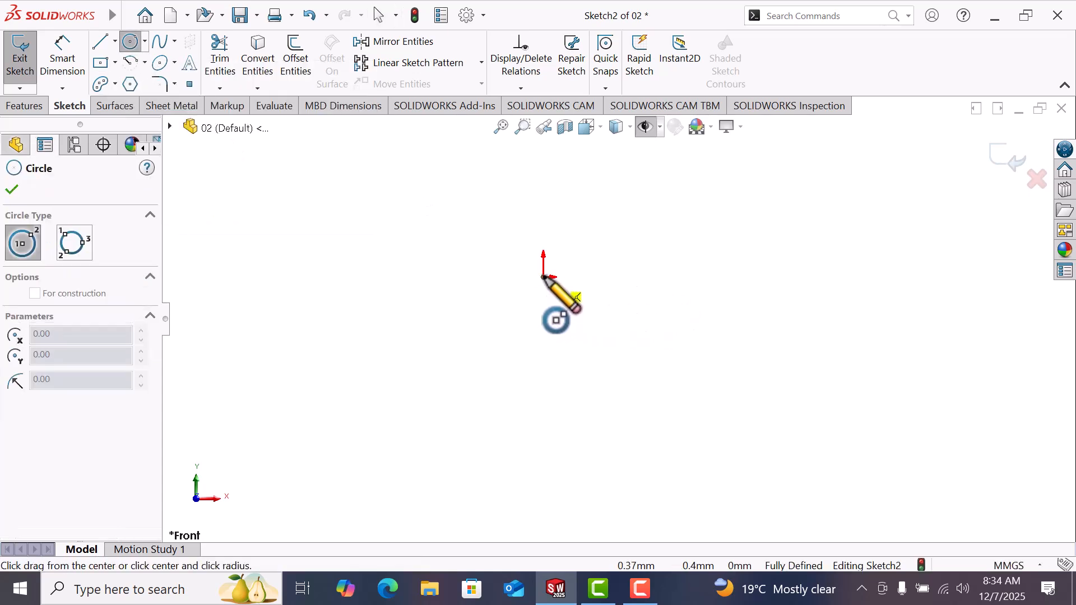
click(567, 311)
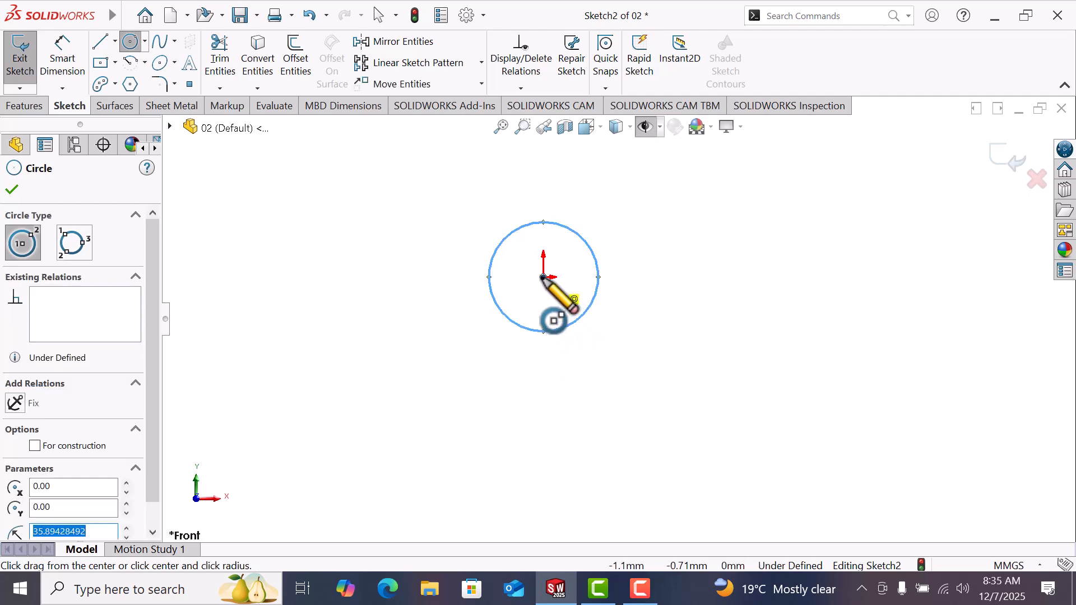
click(542, 277)
click(543, 296)
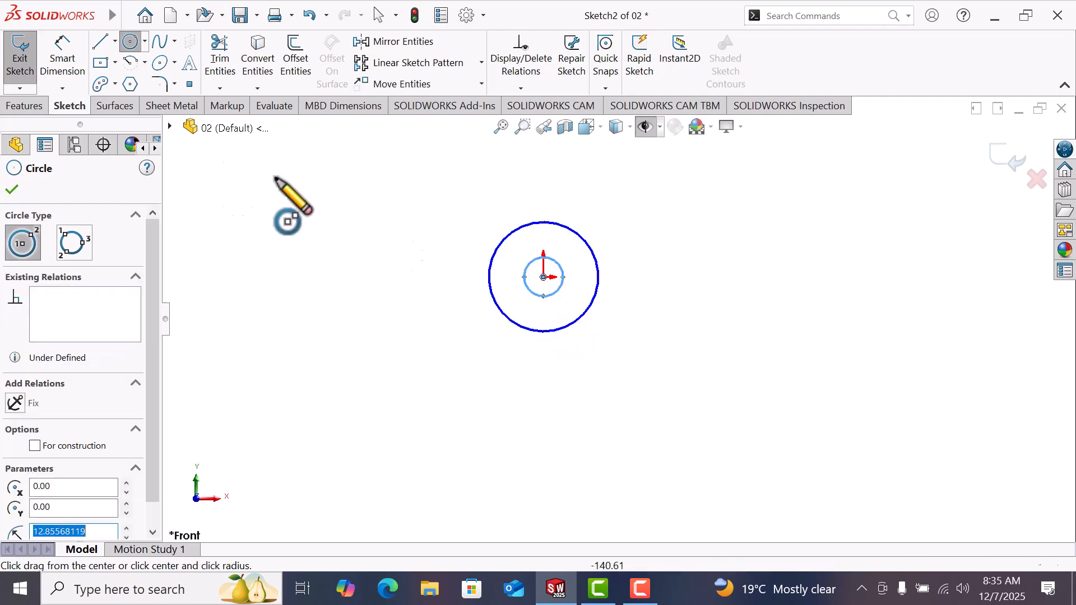
click(54, 48)
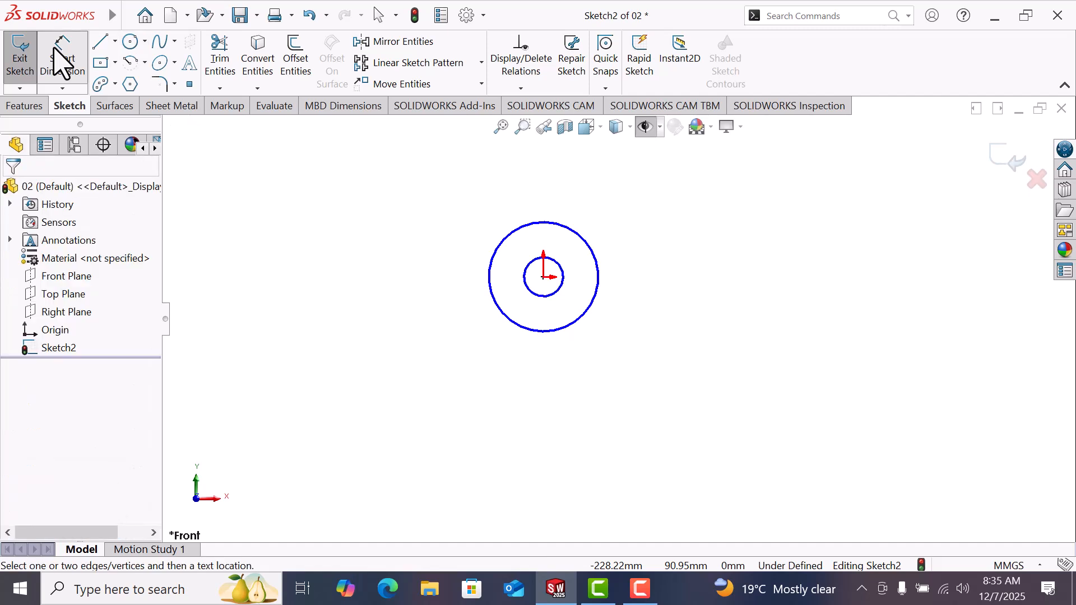
key(c)
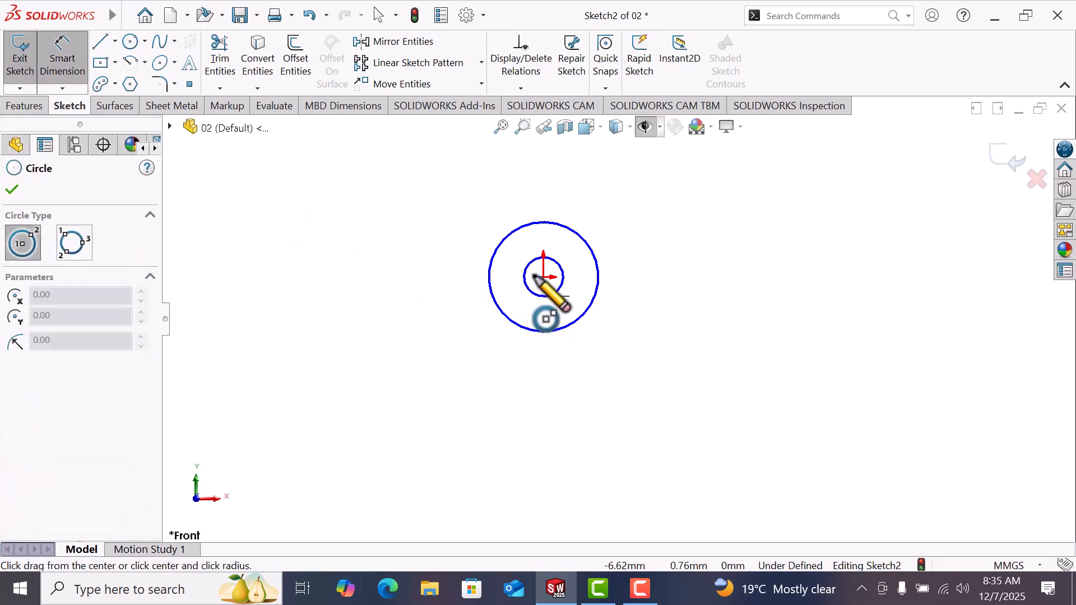
click(544, 276)
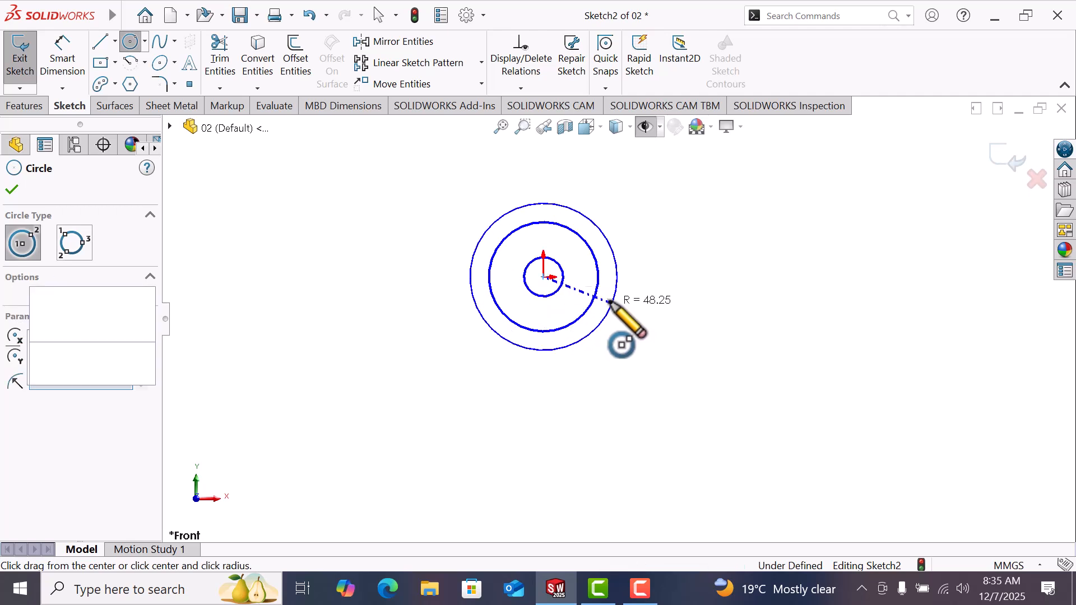
click(604, 319)
Dimension the innermost circle to an 18 mm diameter, with the text below and to the left of the circles
click(62, 72)
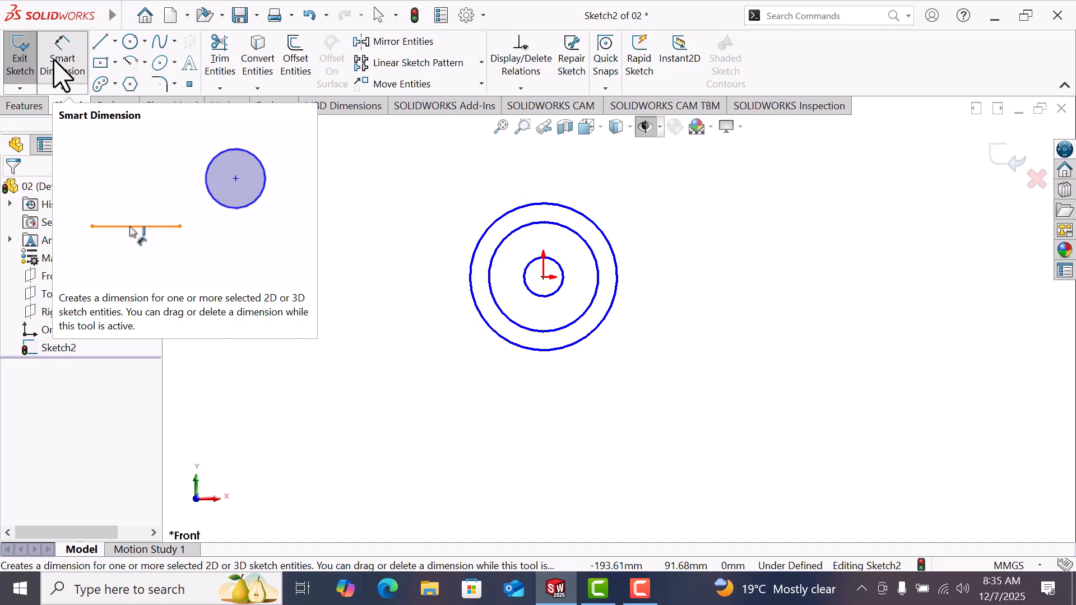
click(539, 299)
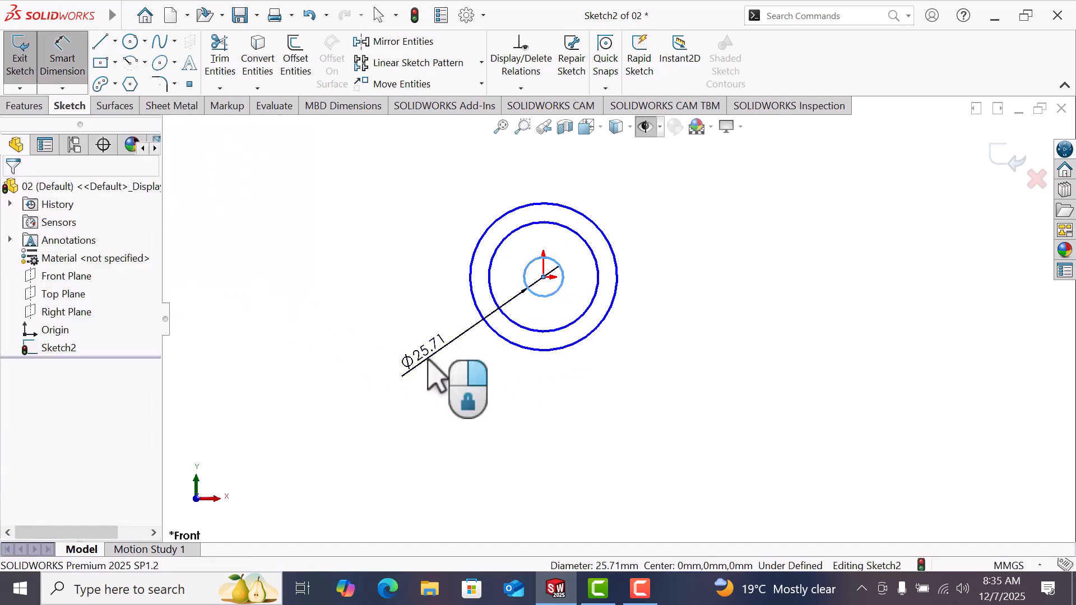
click(428, 362)
text(1)
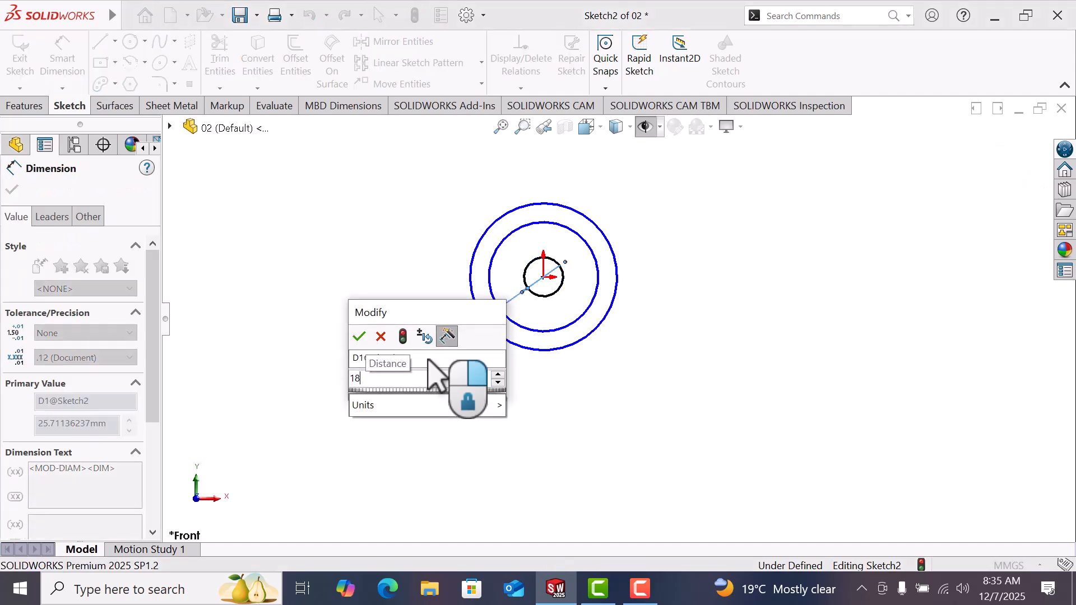
text(8)
key(Return)
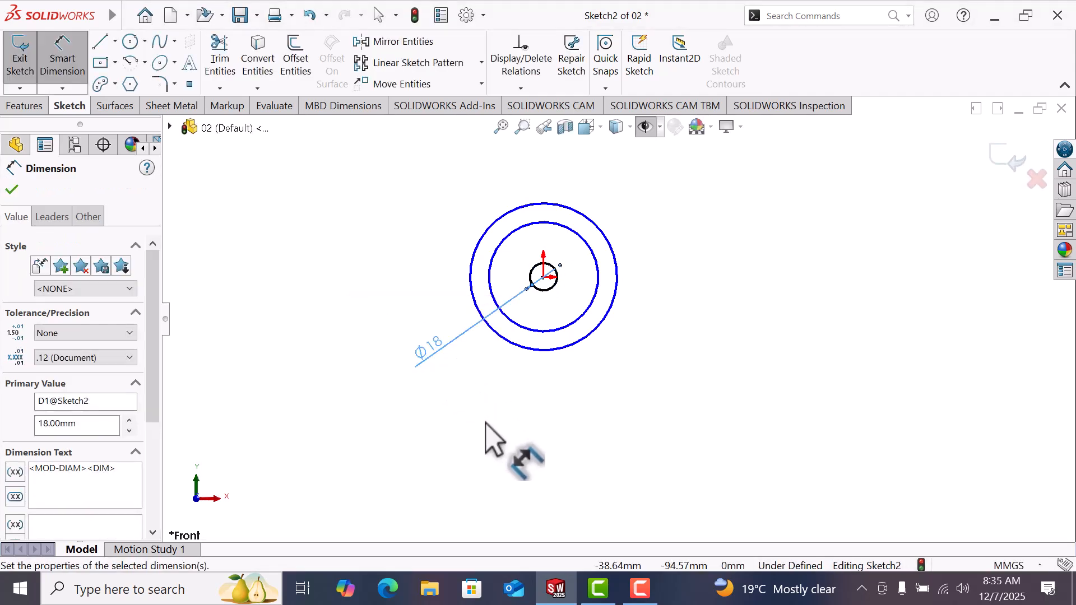
click(485, 422)
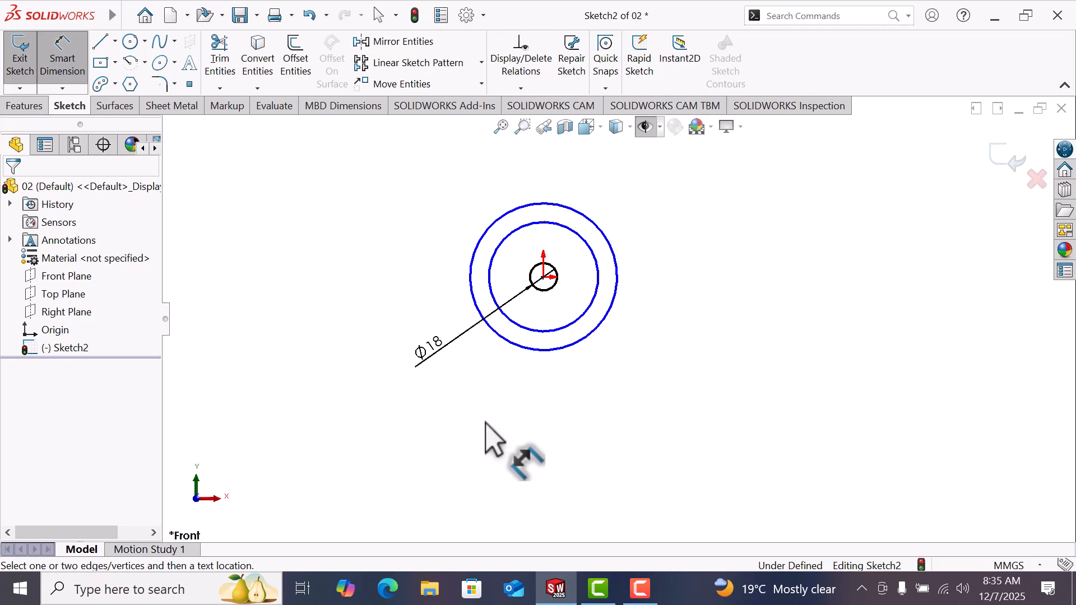
Dimension the middle circle to a 34 mm diameter, with the text beside the innermost circle's dimension
click(525, 340)
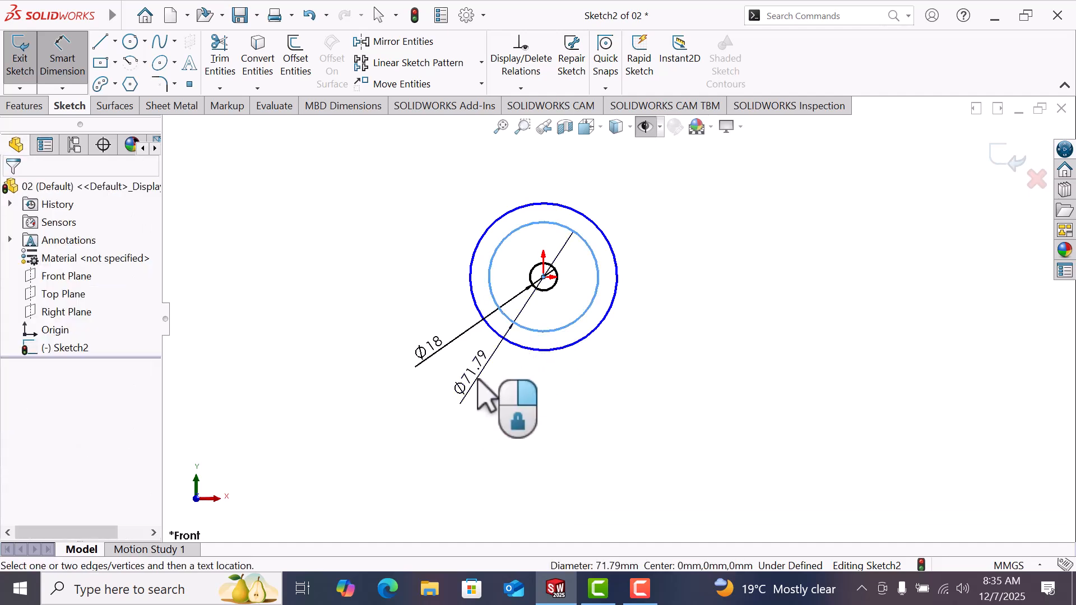
click(477, 381)
text(34)
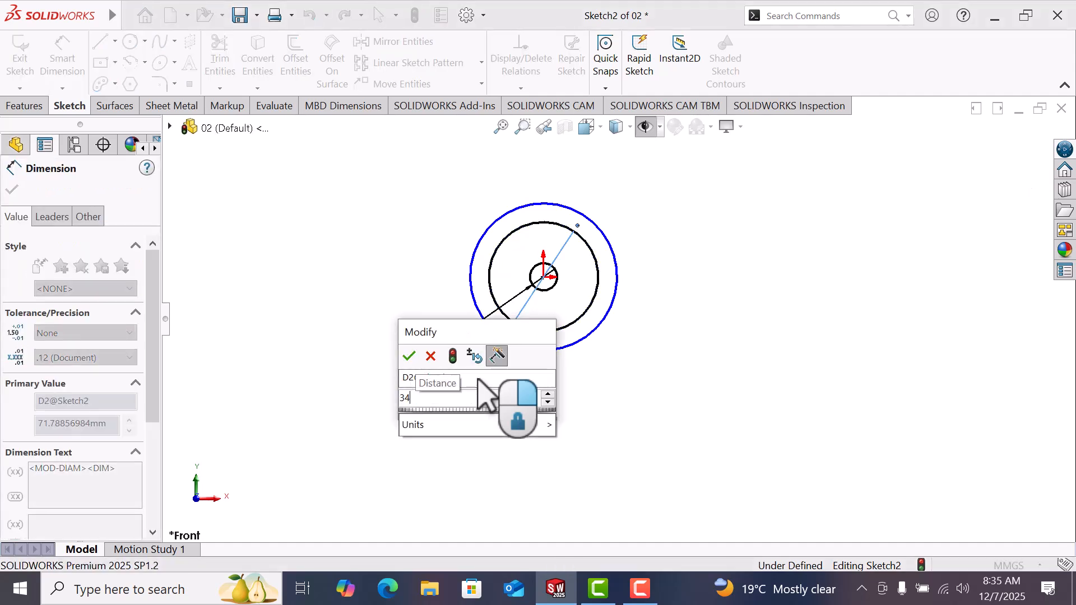
key(Return)
click(667, 359)
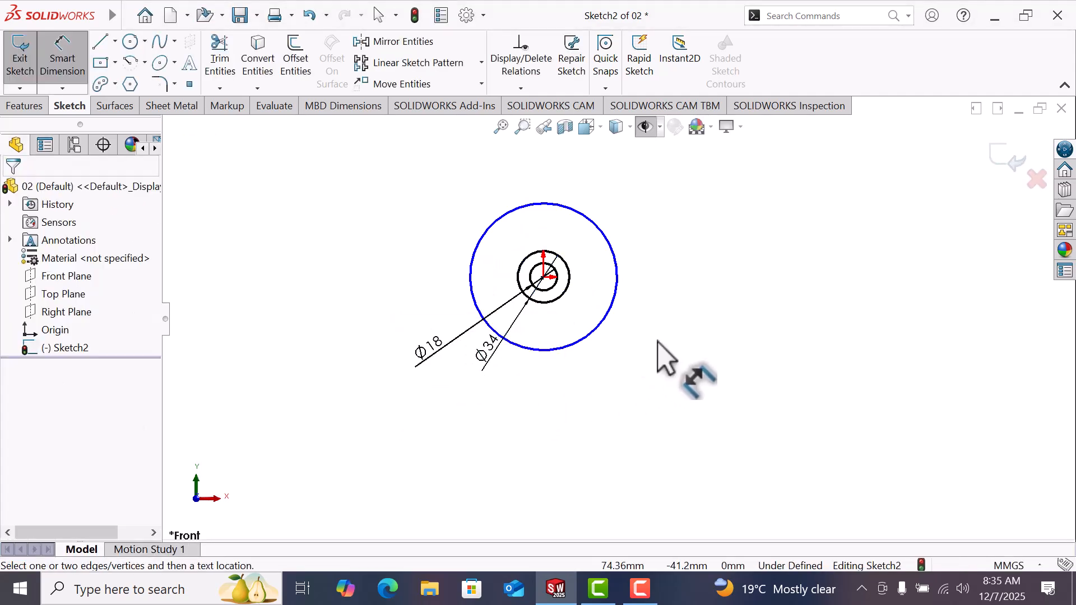
Dimension the outermost circle to a 48 mm diameter, with the text above and to the left of the circles
click(470, 280)
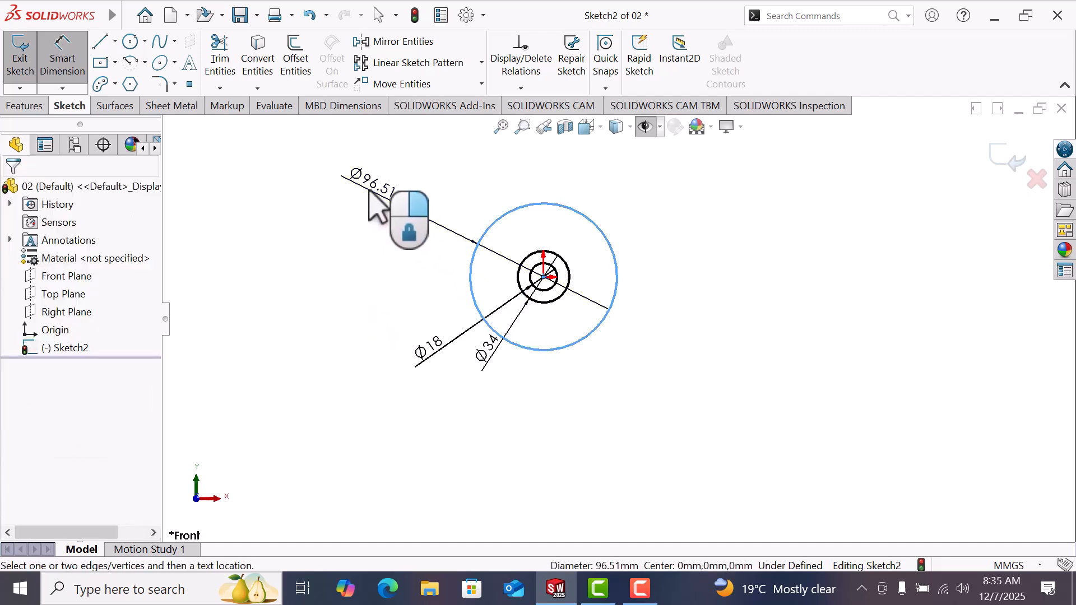
click(377, 204)
text(48)
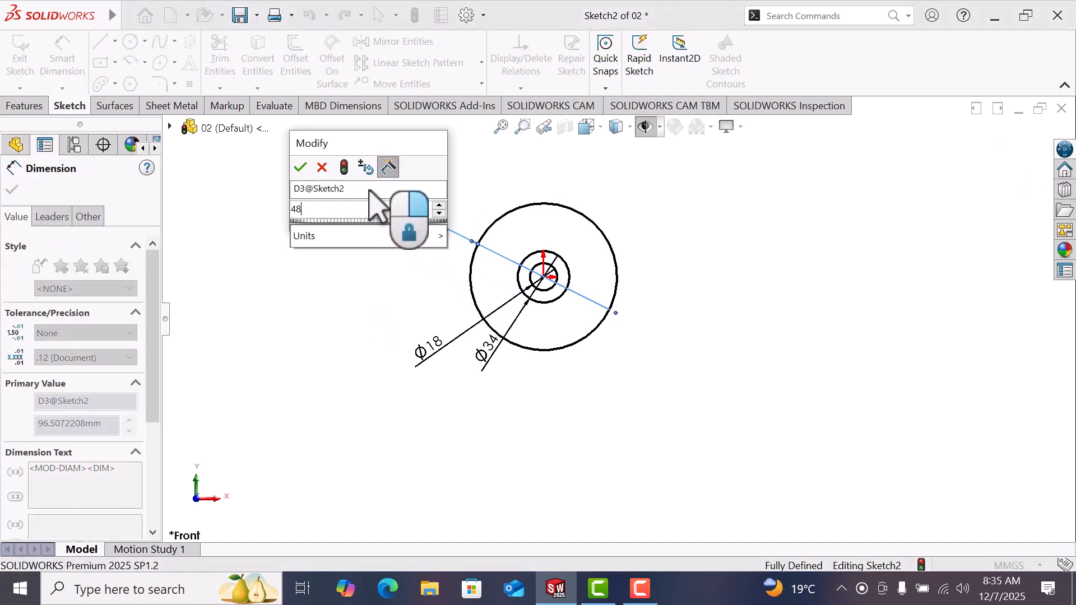
key(Return)
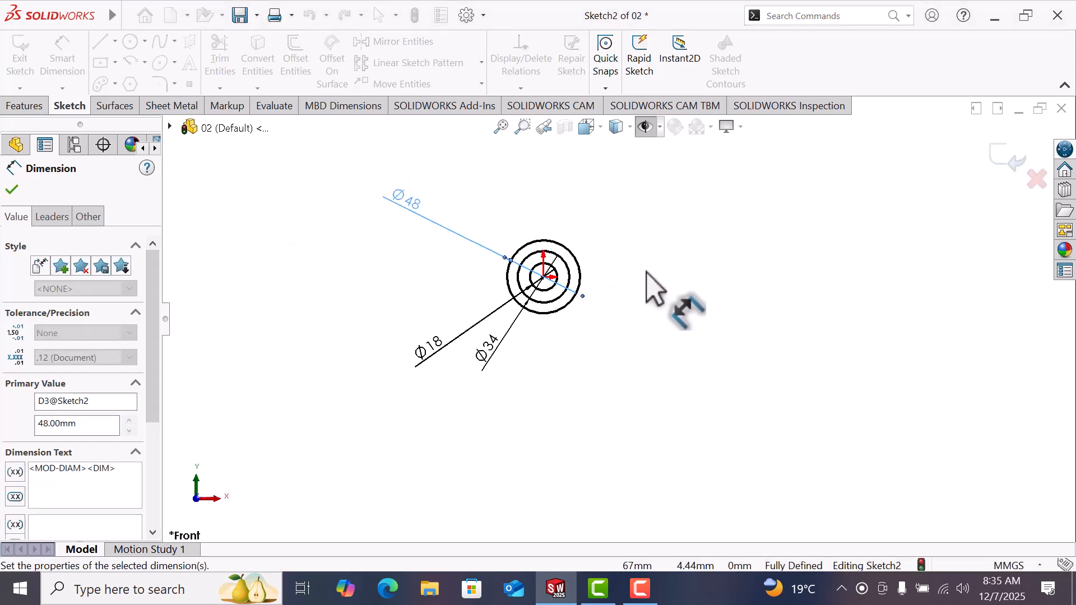
key(Escape)
scroll(620, 298, down, 1)
right_click(619, 299)
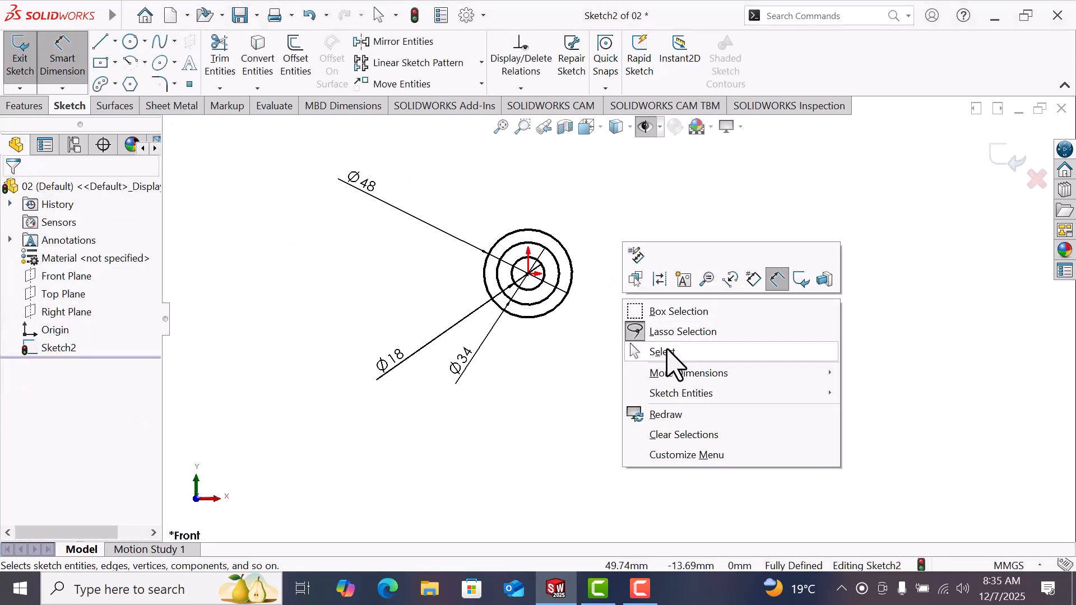
click(667, 352)
scroll(628, 347, up, 2)
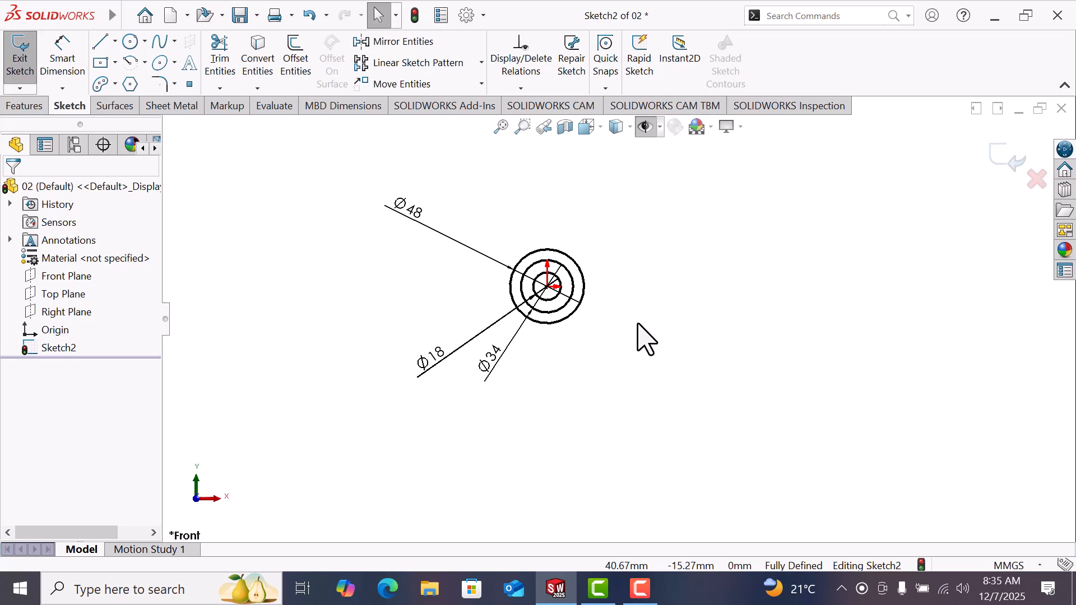
Sketch two nested horizontal straight slots right of the circles, level with the origin, sharing a centreline about 75 mm long, about 41 and 23 mm wide
click(102, 84)
click(28, 245)
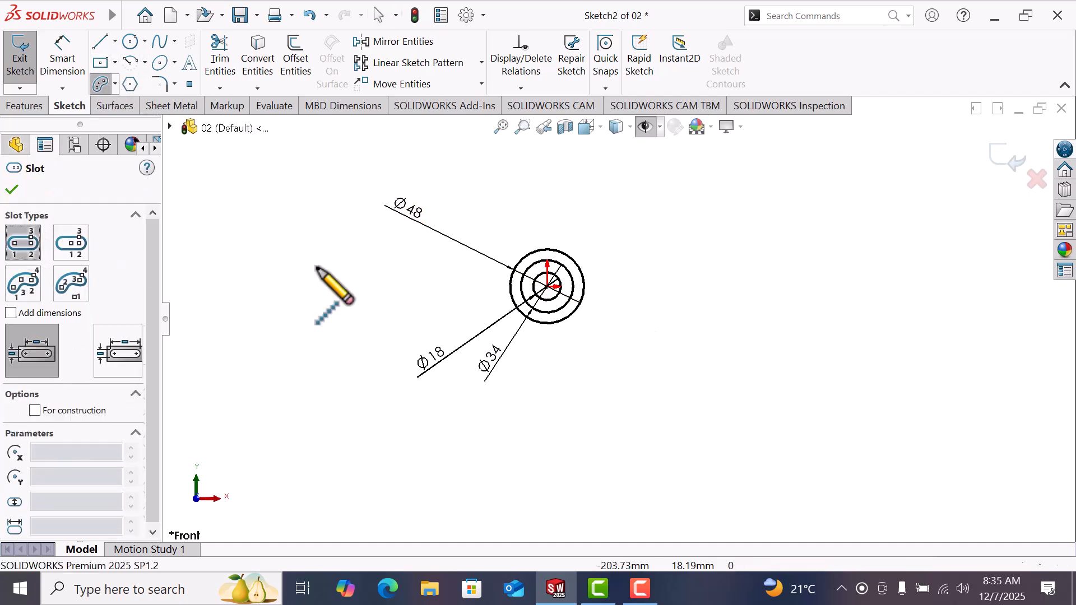
click(697, 286)
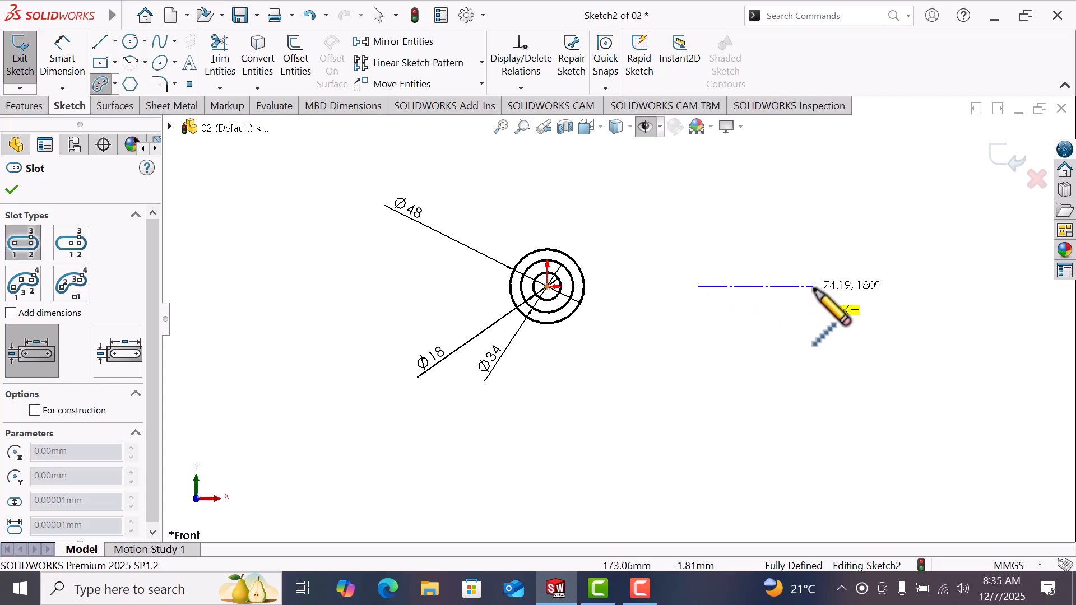
click(811, 319)
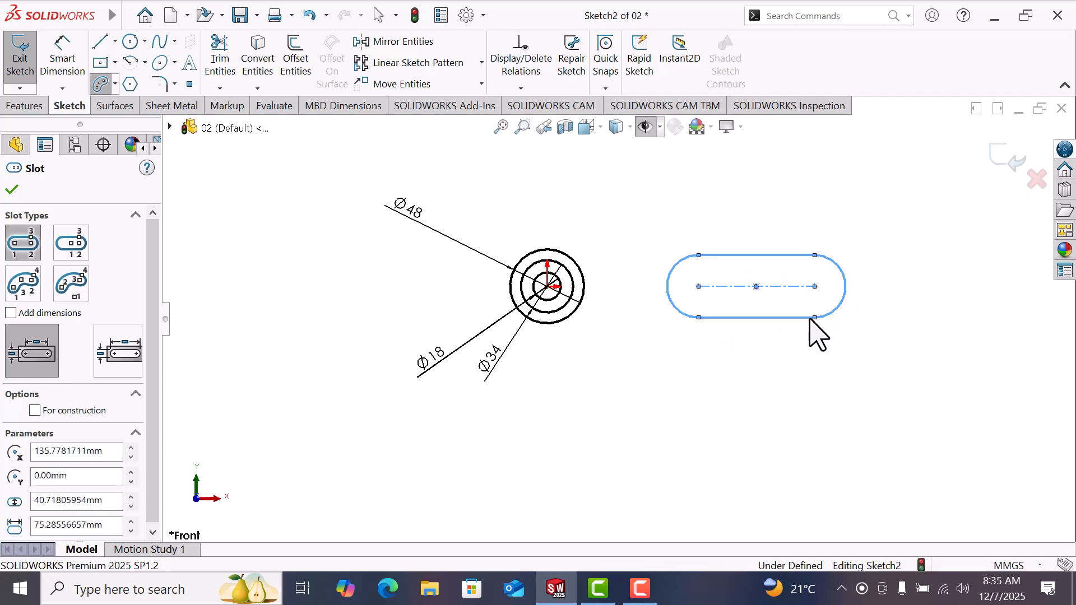
click(698, 286)
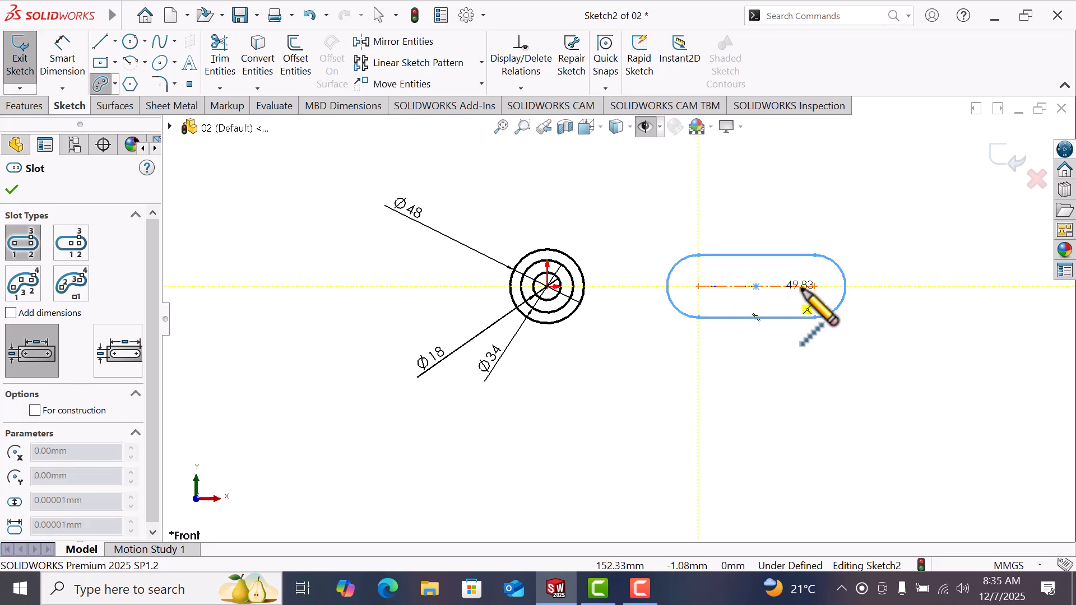
click(814, 286)
click(804, 307)
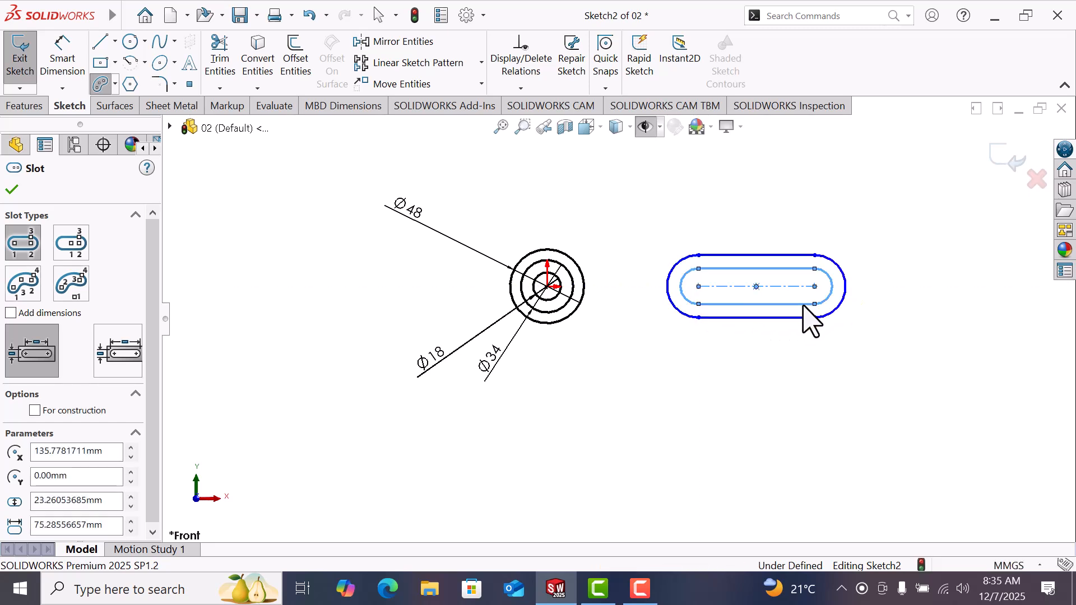
Dimension the outer slot's left end arc to a 14 mm radius, with the text below and to the left of the slot
click(69, 66)
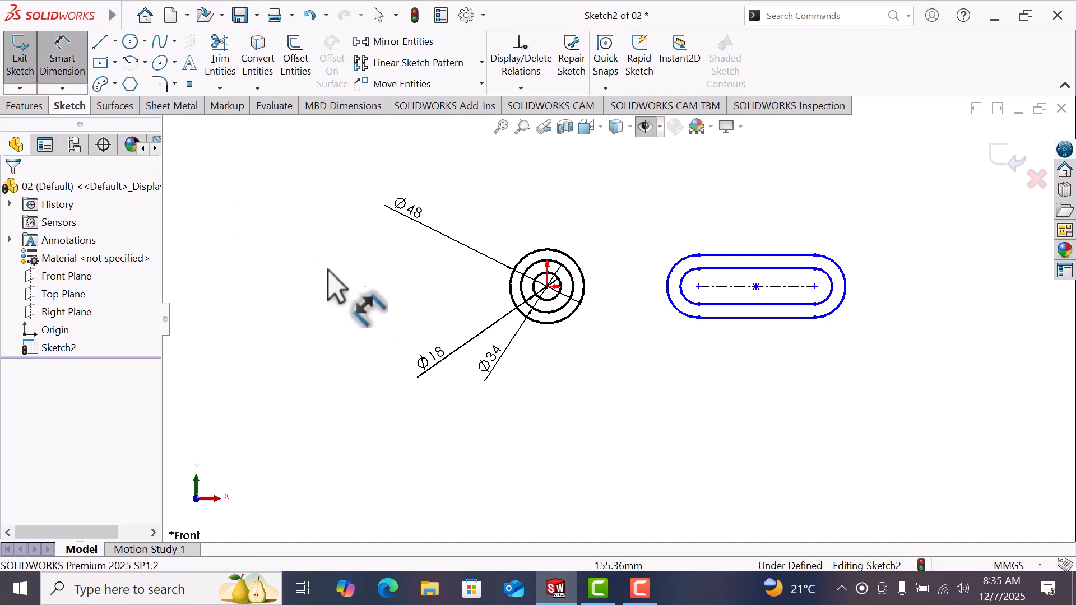
click(650, 325)
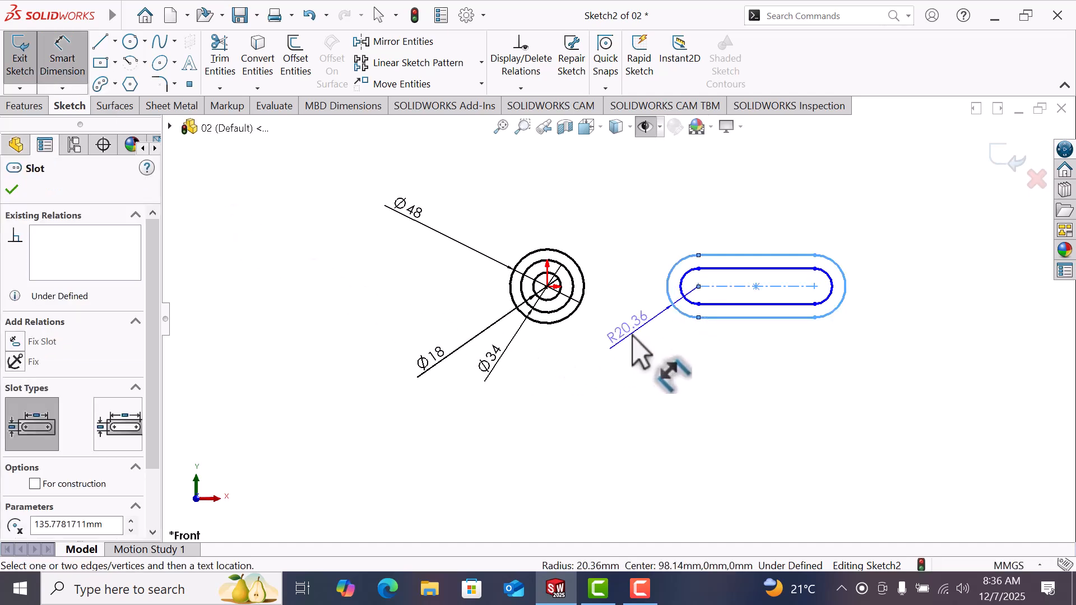
click(640, 350)
text(14)
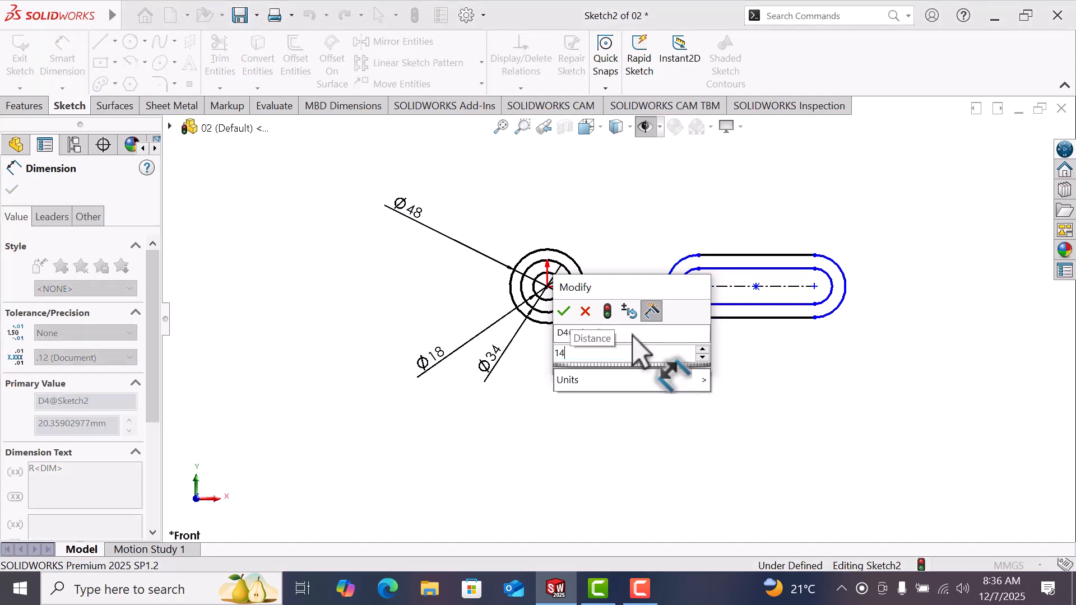
key(Return)
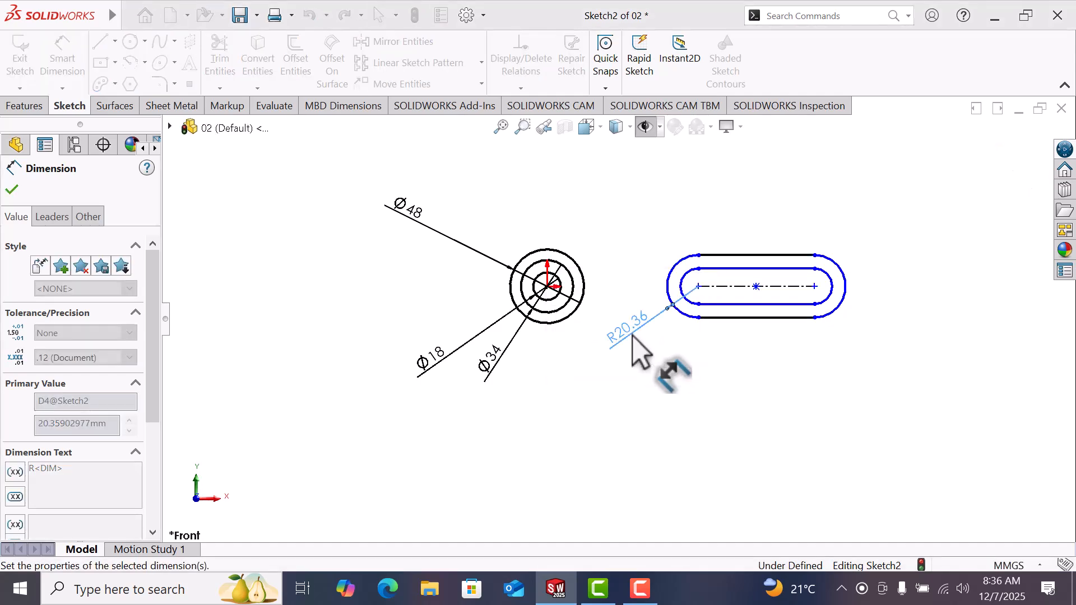
click(756, 378)
Dimension the inner slot's left end arc to an 8 mm radius, with the text below the slot
scroll(738, 308, down, 3)
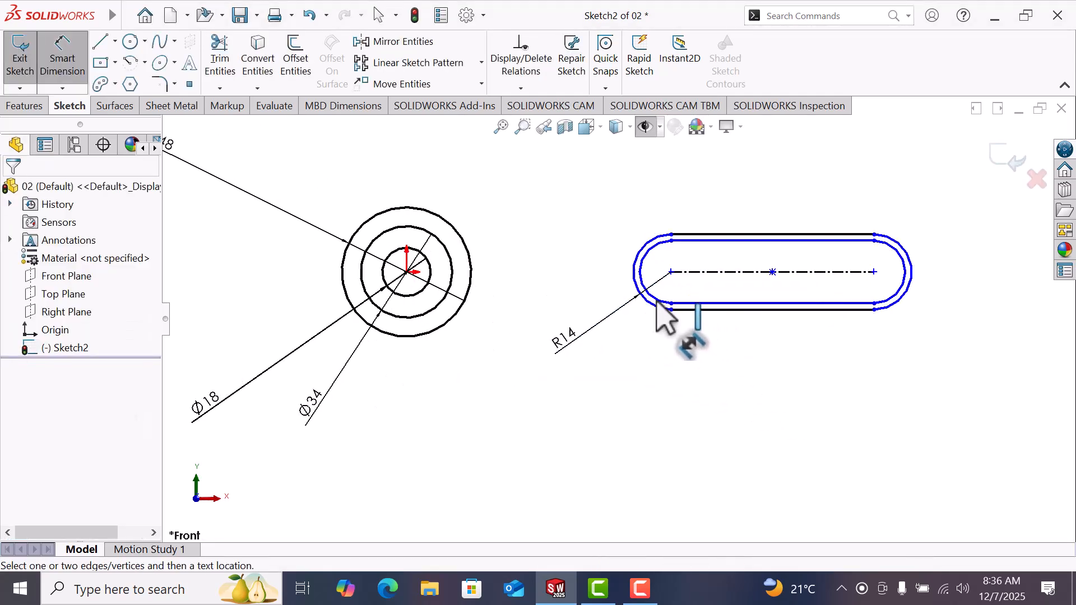
click(653, 302)
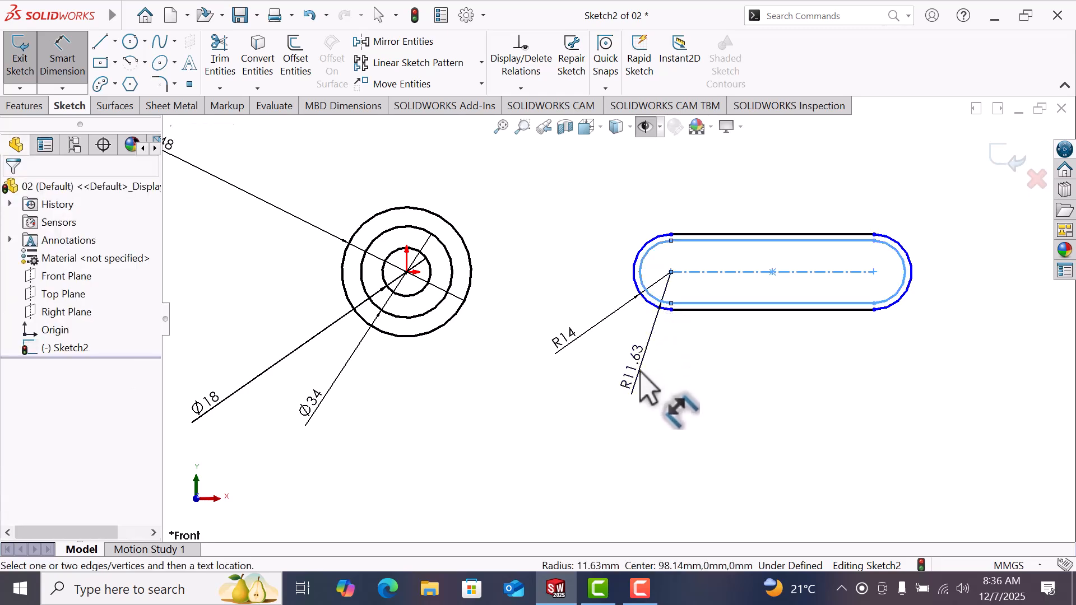
click(645, 387)
text(8)
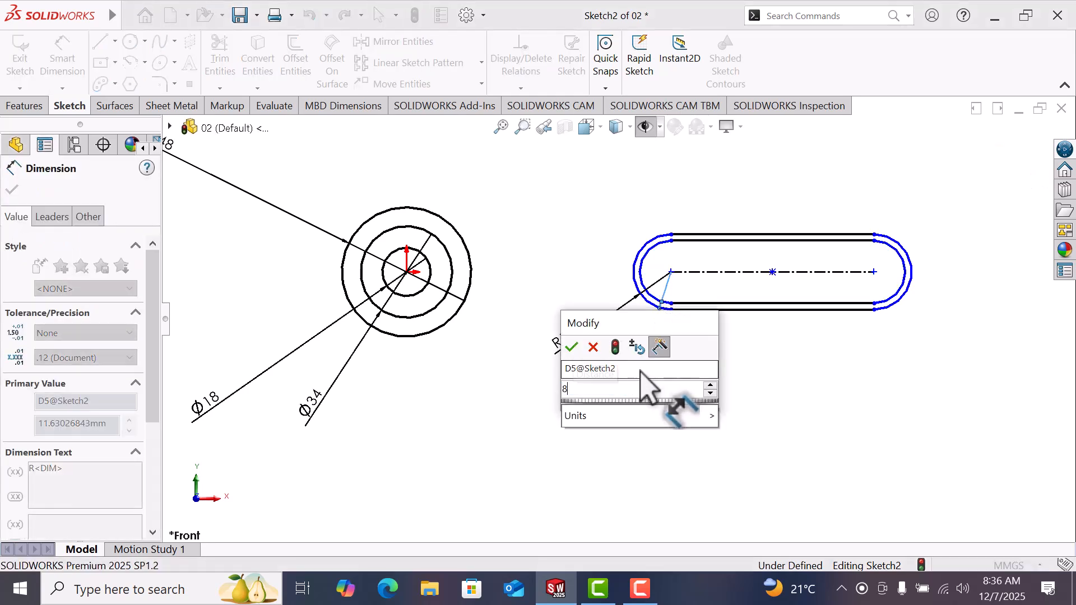
key(Return)
click(779, 389)
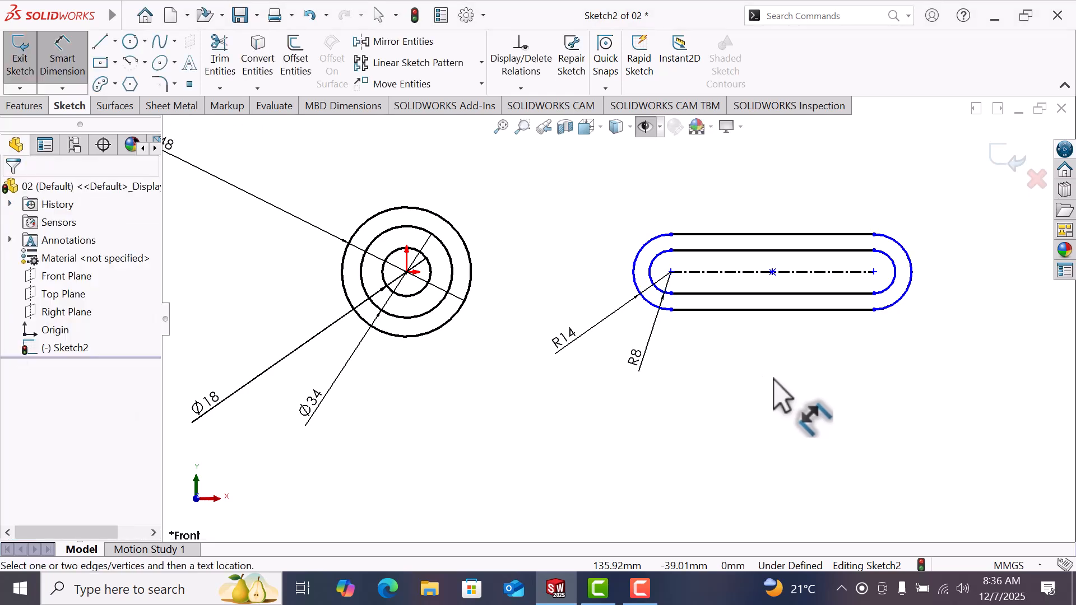
Dimension the inner slot's straight length to 62 mm, with the text below the slot
click(761, 293)
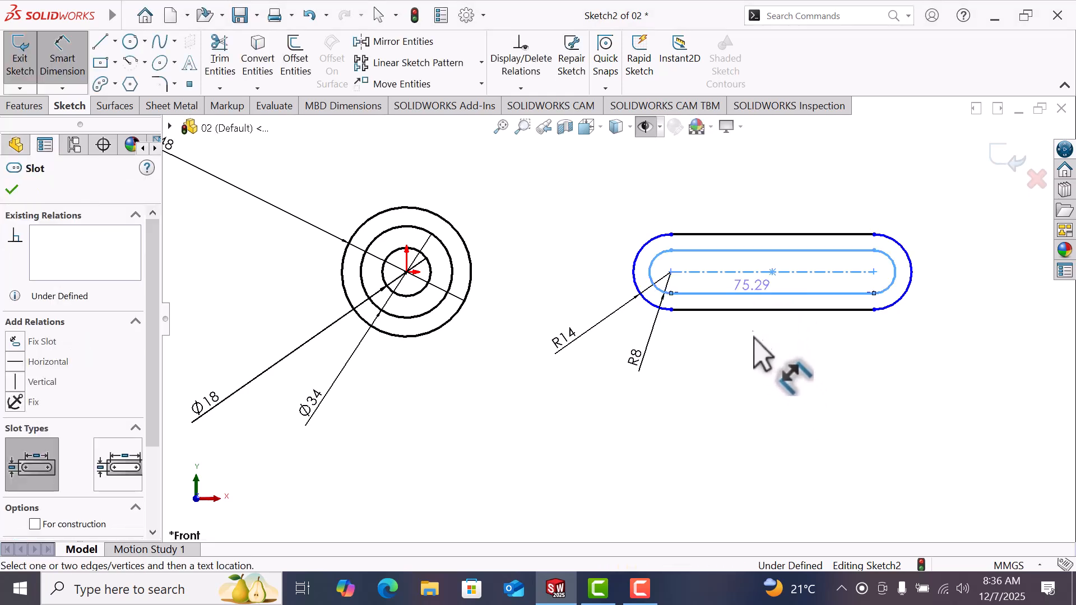
click(761, 358)
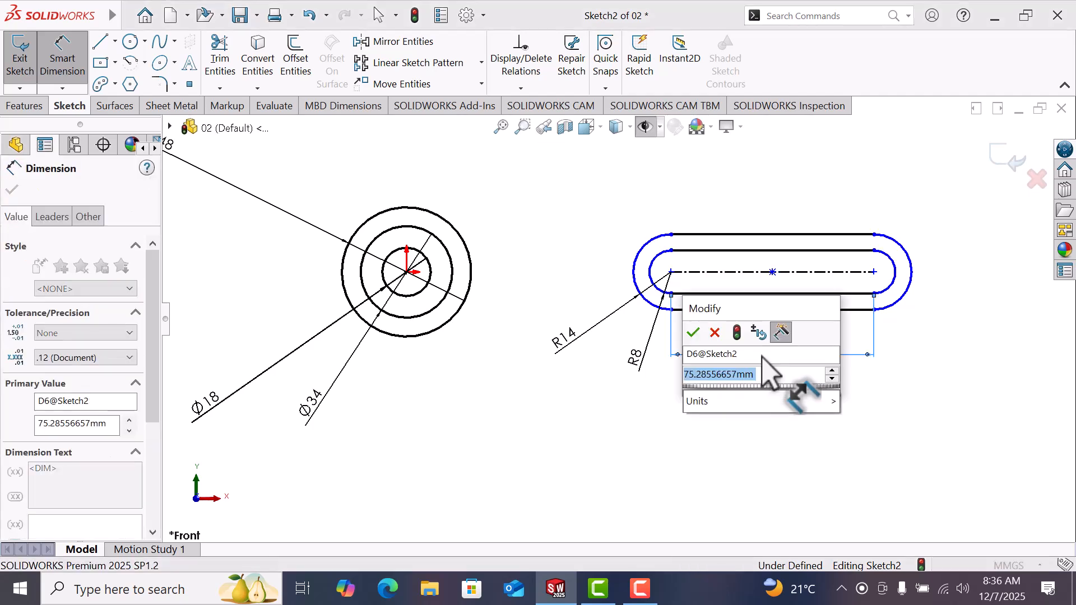
text(62)
key(Return)
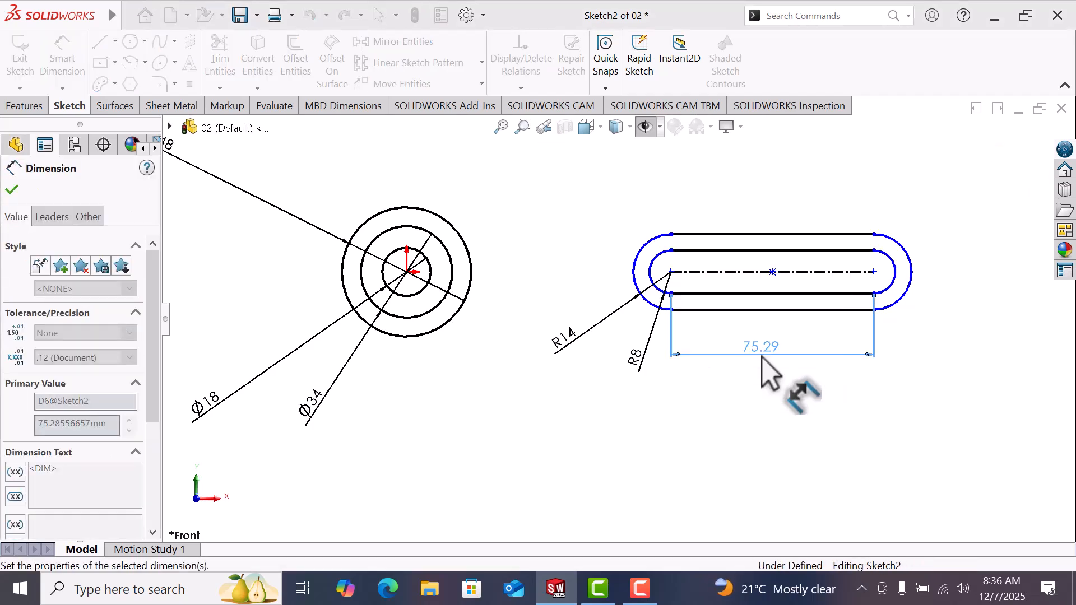
Dimension the horizontal distance from the origin to the slots' left arc centre as 48 mm, with the text below the circles
click(671, 273)
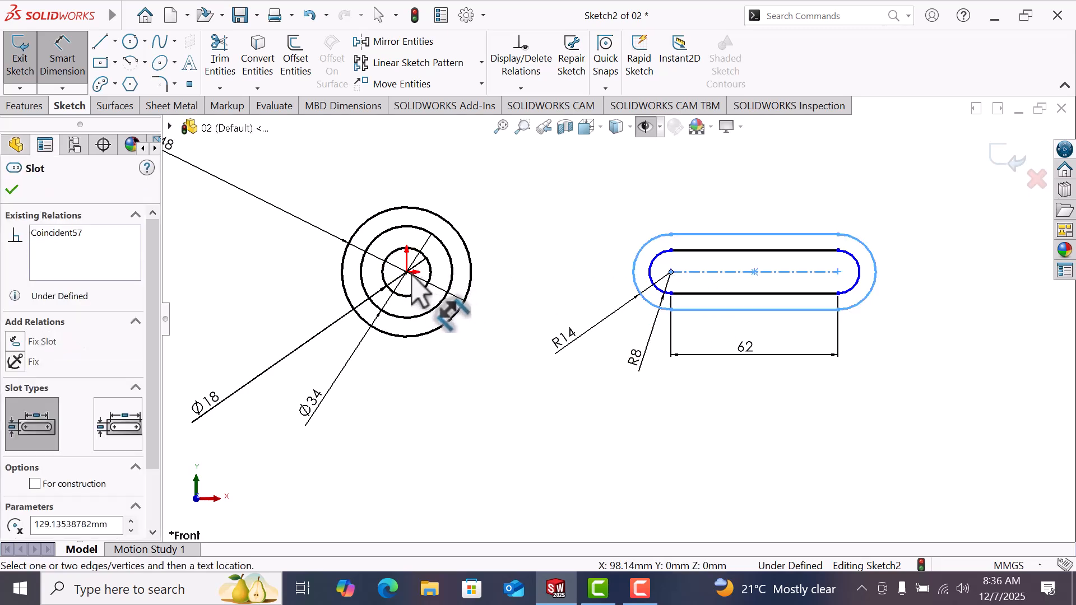
click(407, 273)
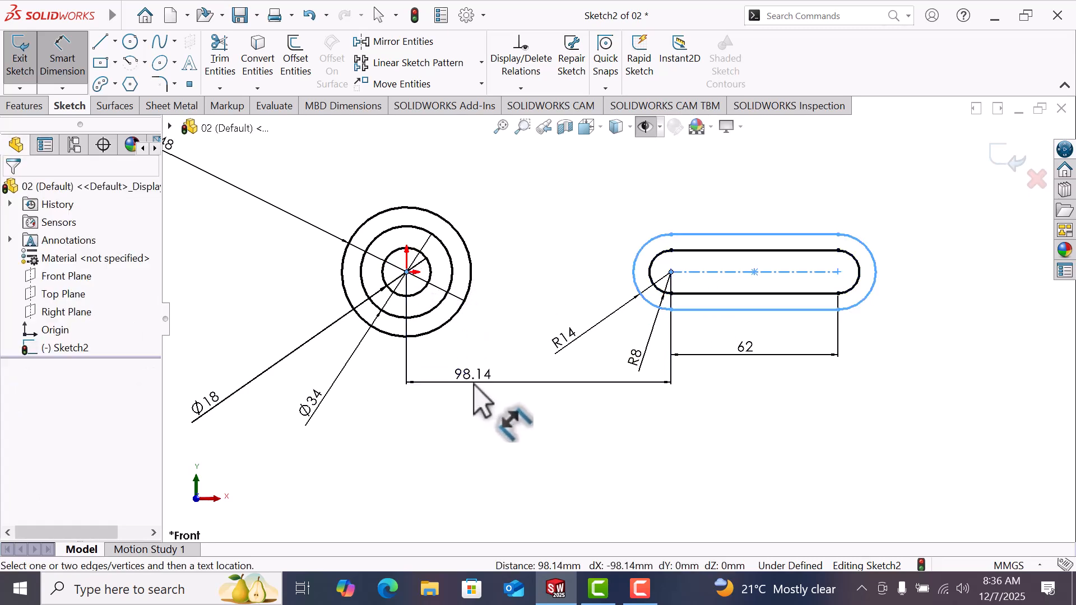
click(475, 399)
text(48)
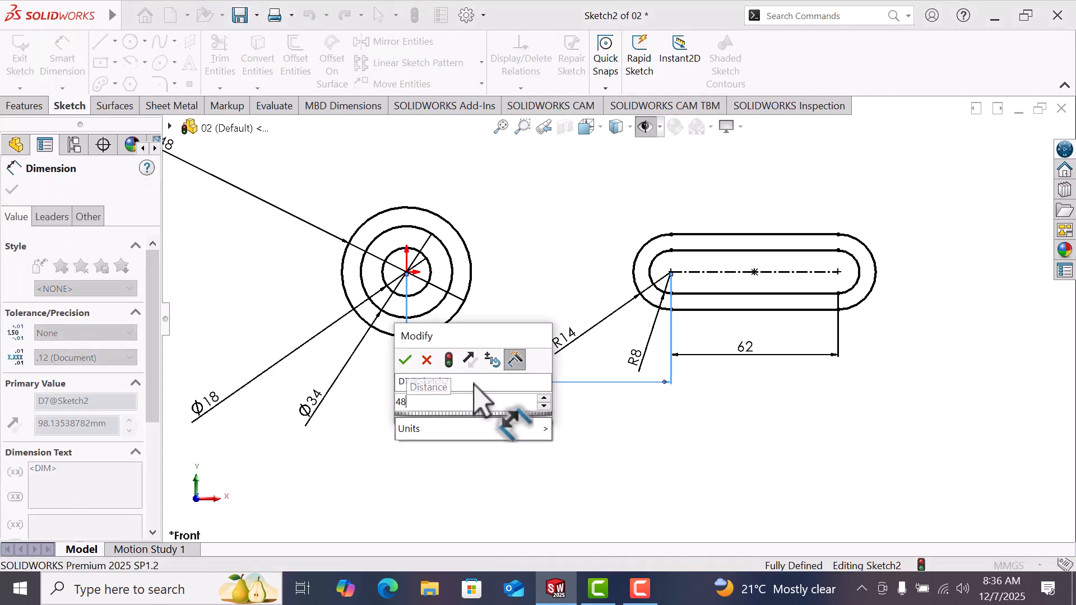
key(Return)
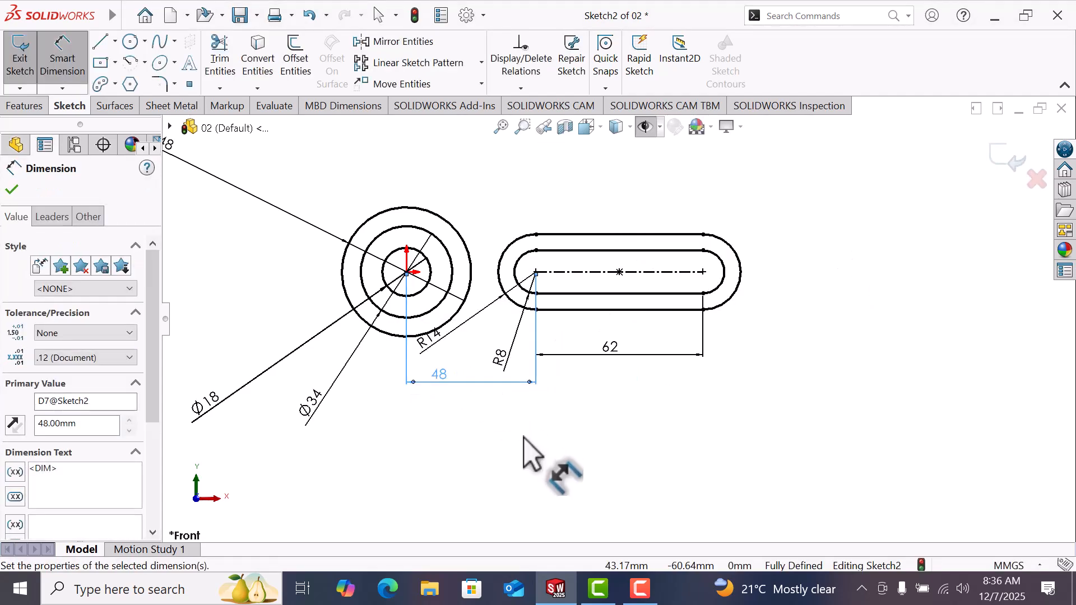
key(f)
right_click(537, 448)
click(585, 488)
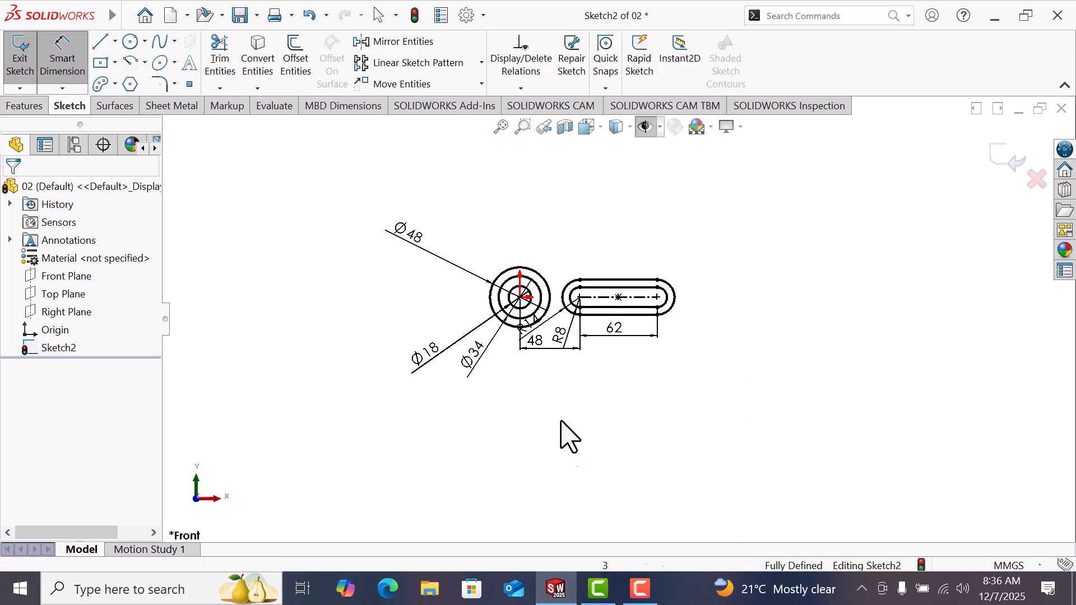
Sketch a vertical construction line about 99 mm long straight down from the origin
scroll(541, 336, down, 2)
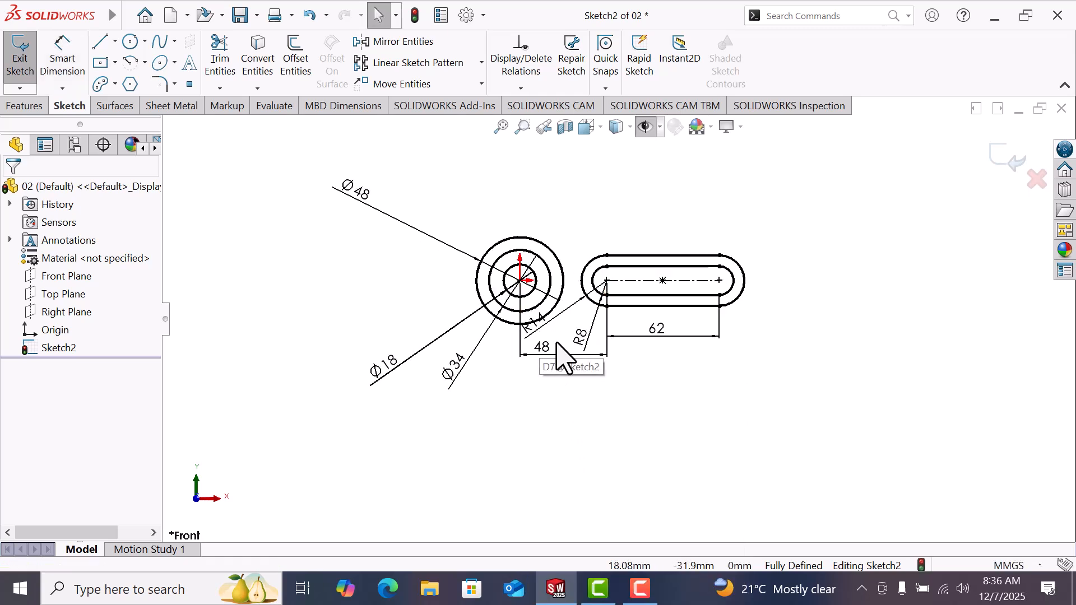
click(101, 42)
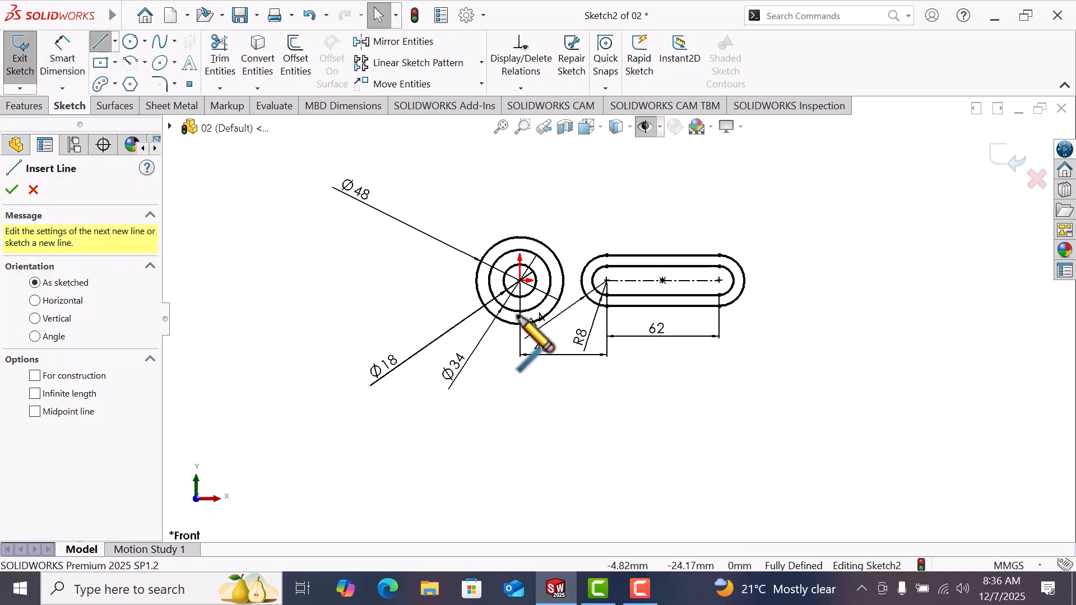
click(522, 280)
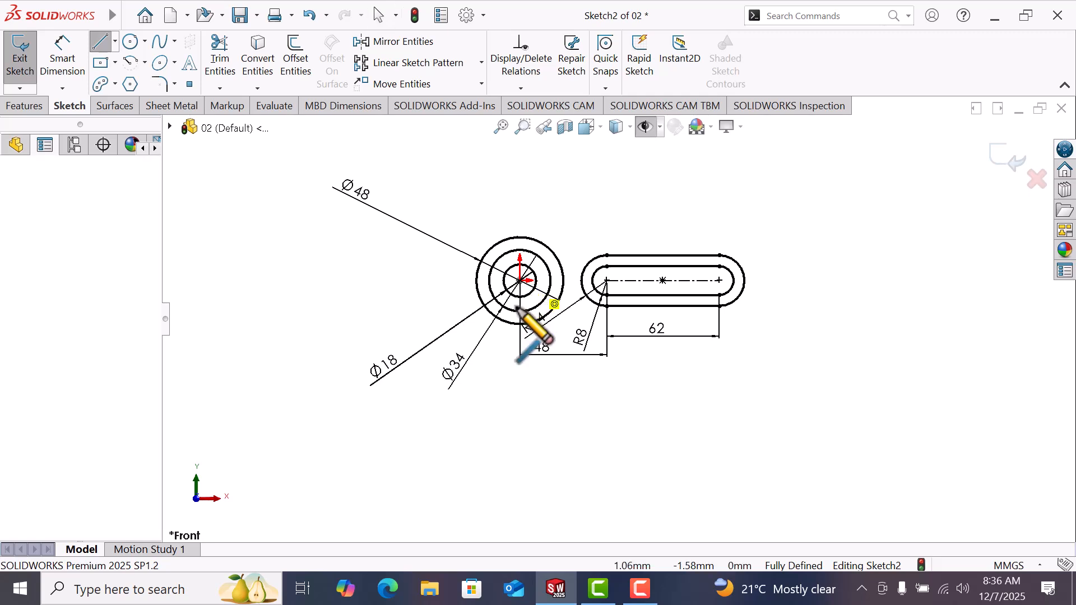
click(518, 460)
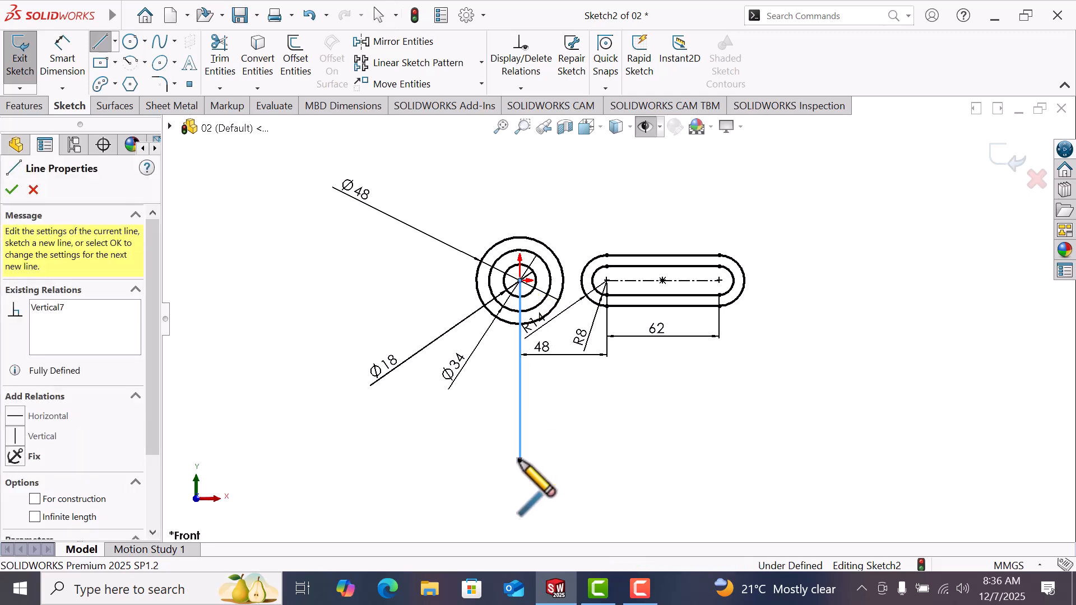
right_click(520, 458)
click(559, 376)
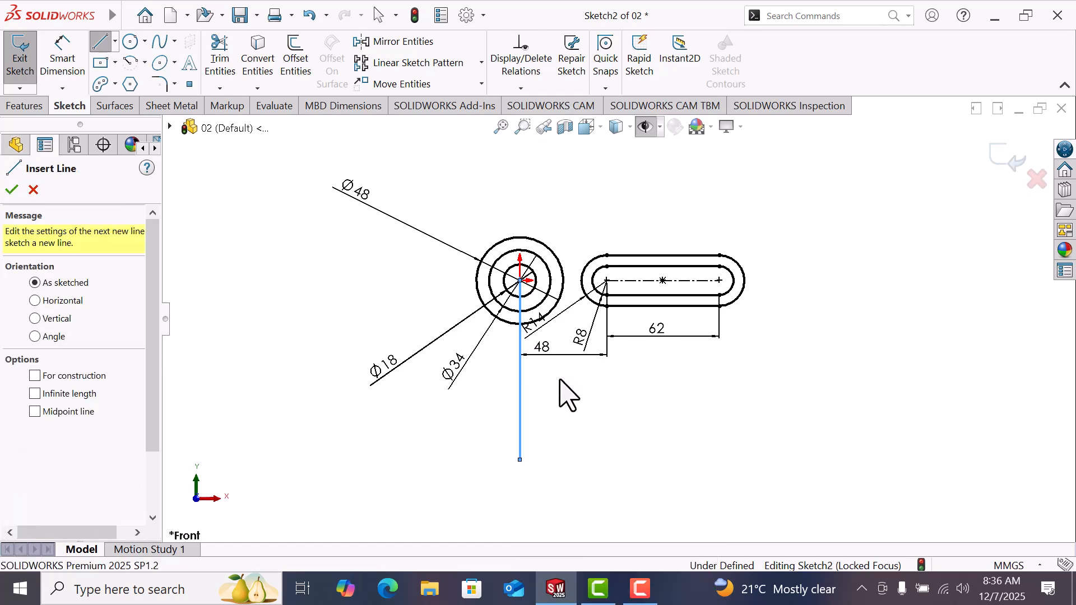
key(Escape)
Sketch a slanted construction line from the origin down and to the left, about 40° from the vertical construction line
scroll(566, 392, down, 2)
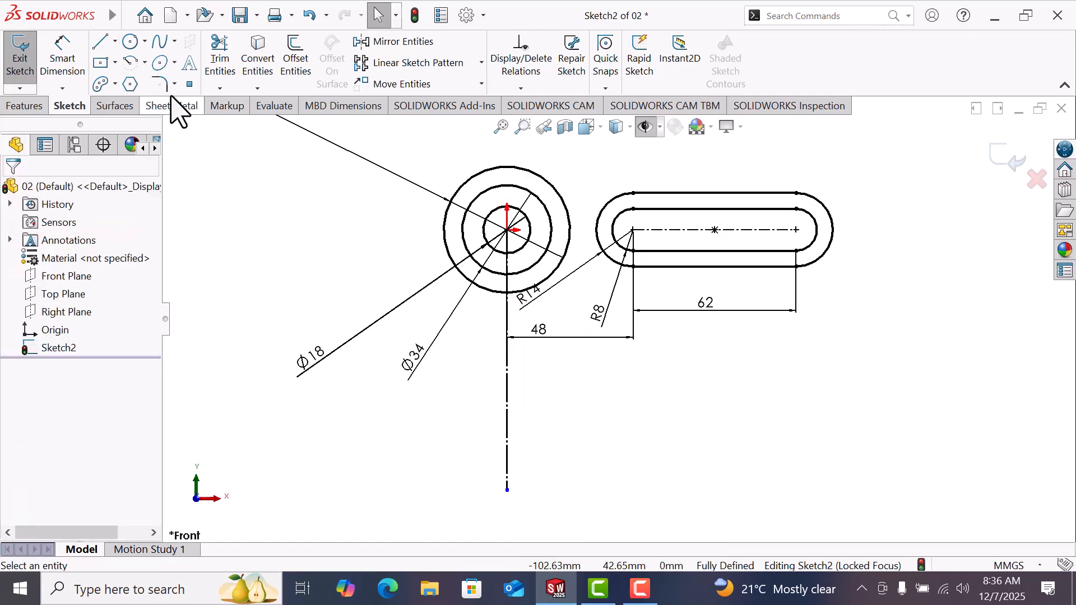
key(l)
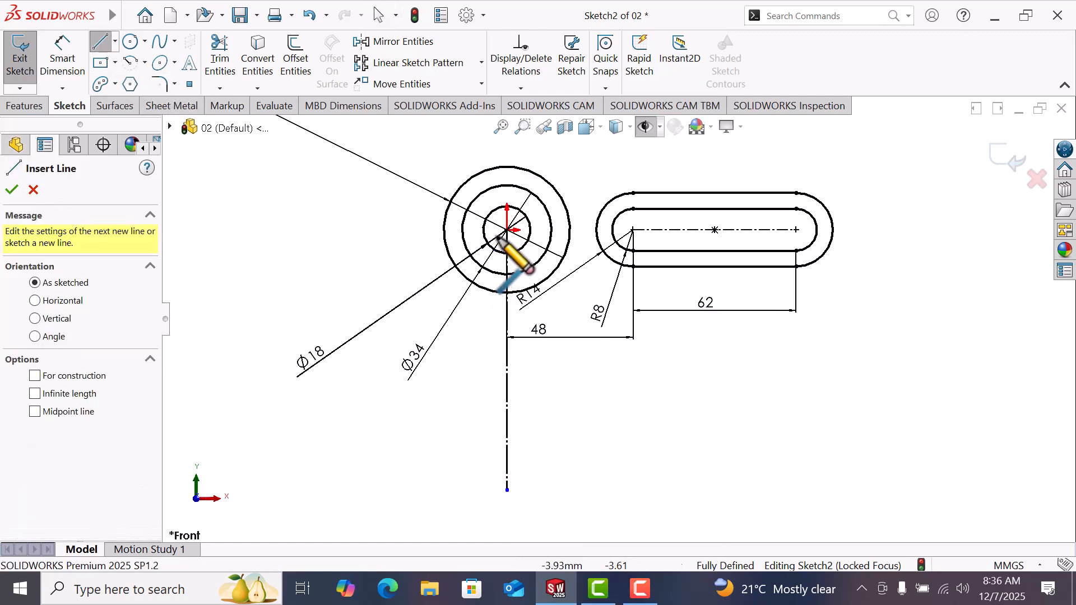
click(507, 230)
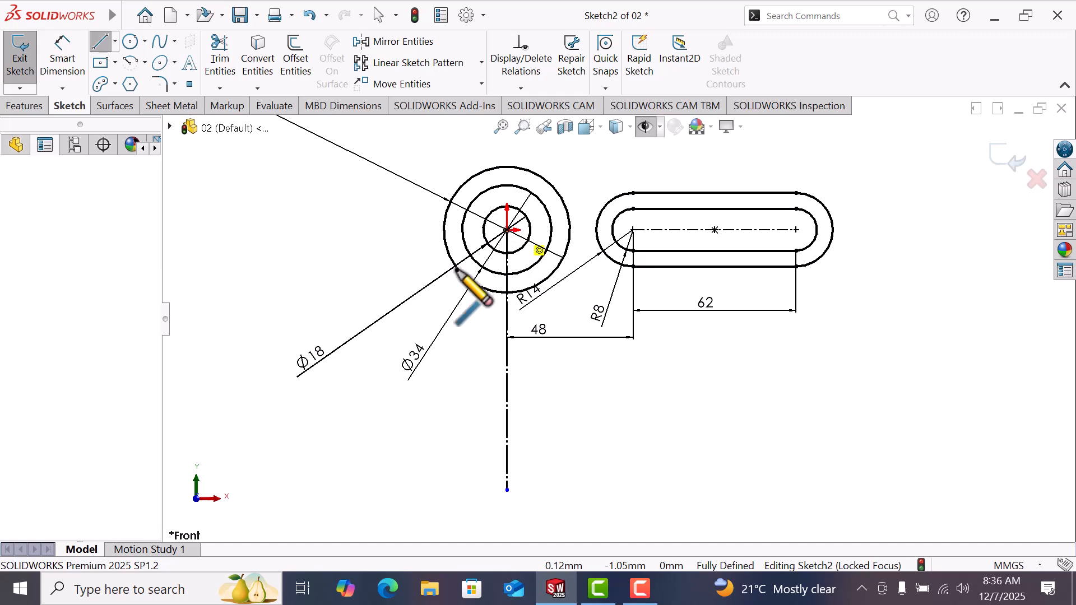
right_click(366, 397)
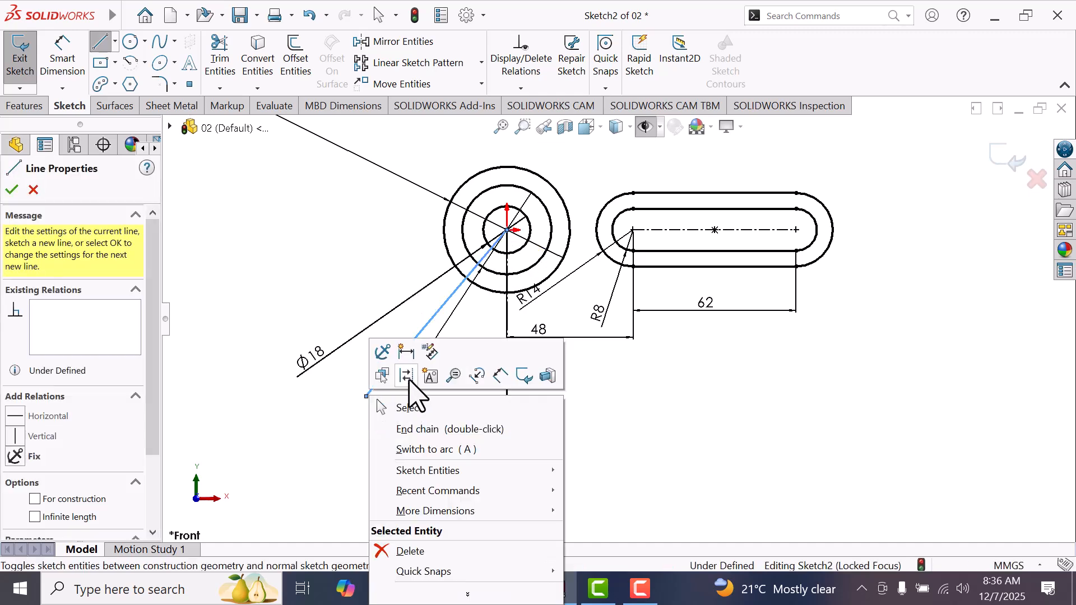
click(409, 379)
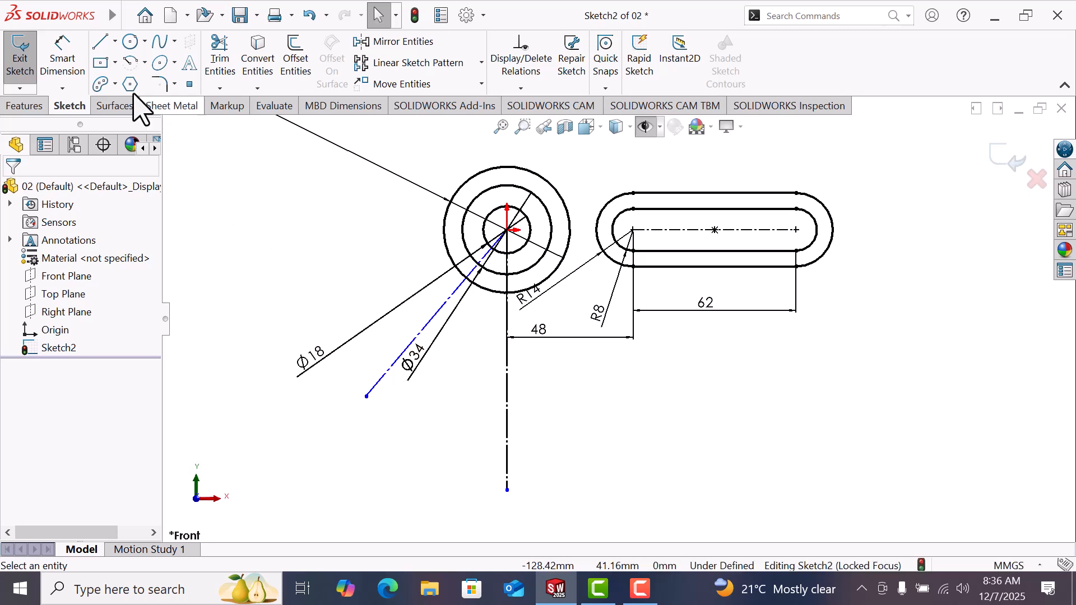
Dimension the angle between the vertical and the left slanted construction line as 55°, with the text between them
click(63, 59)
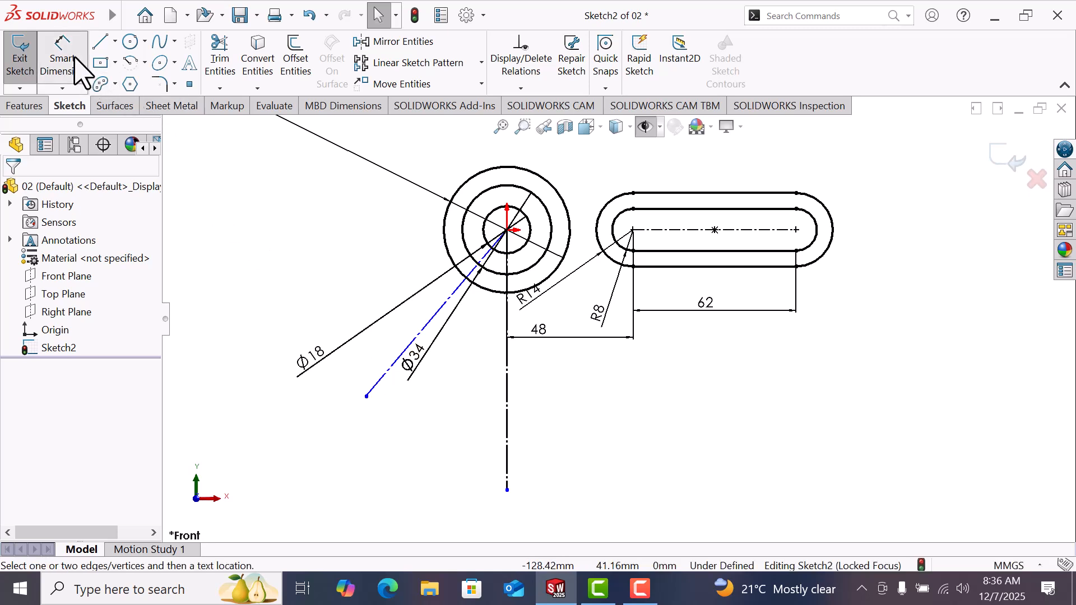
click(508, 399)
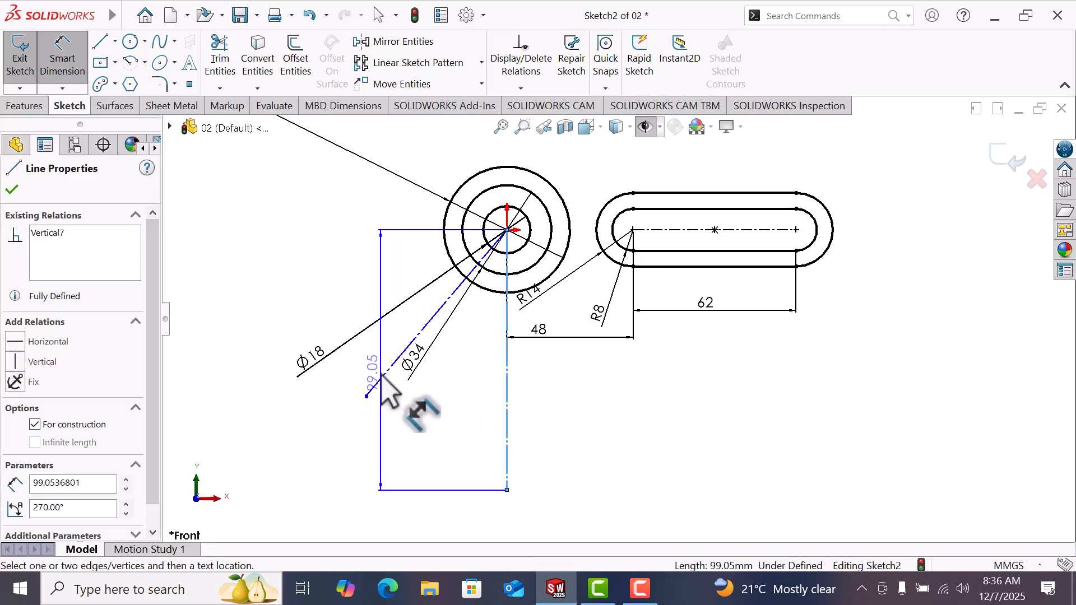
click(383, 381)
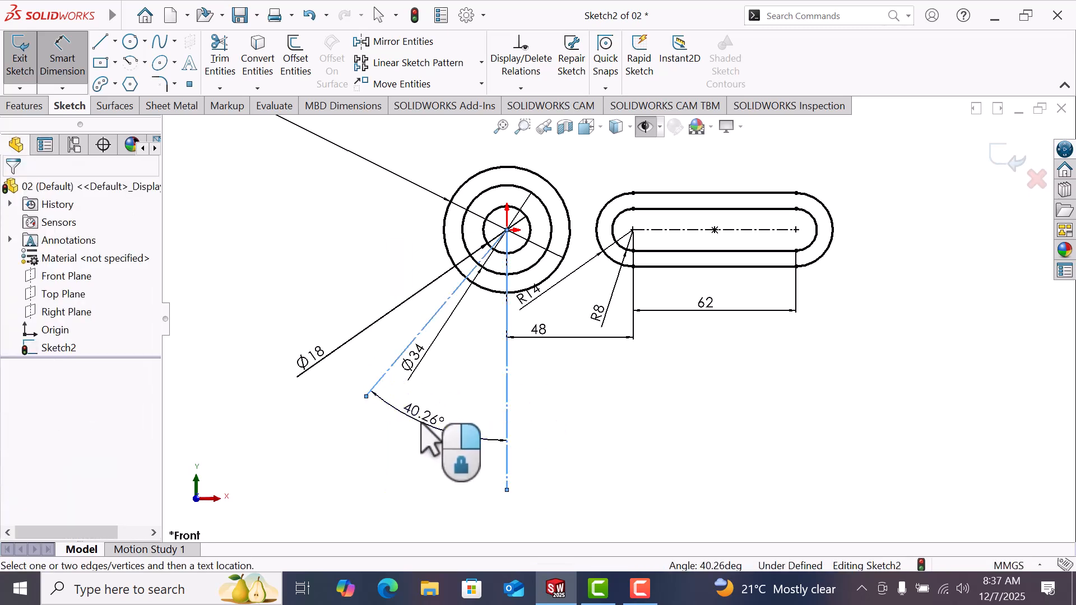
click(421, 424)
text(55)
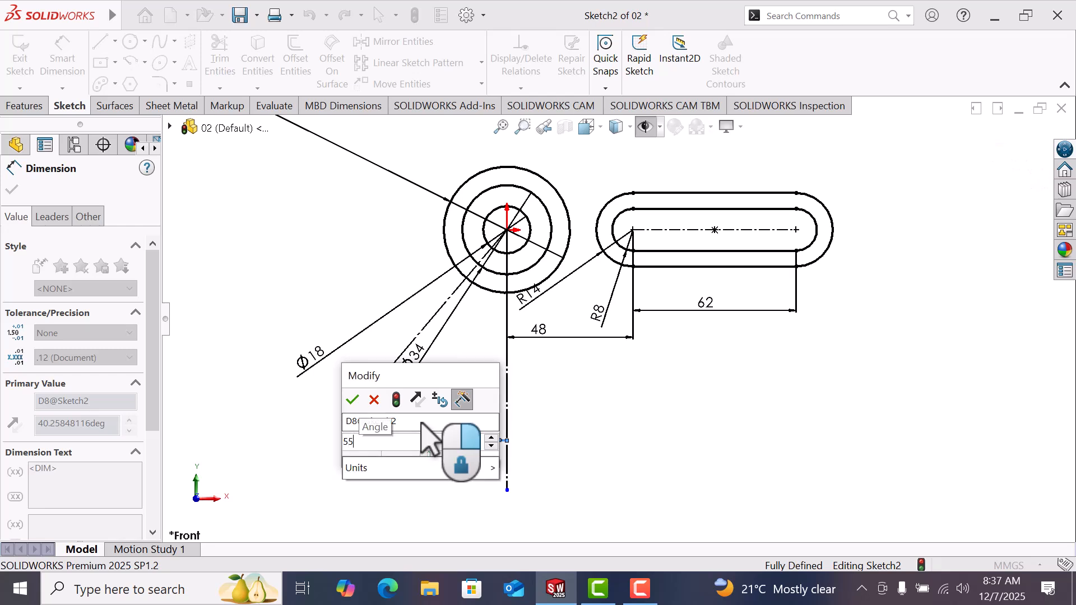
key(Return)
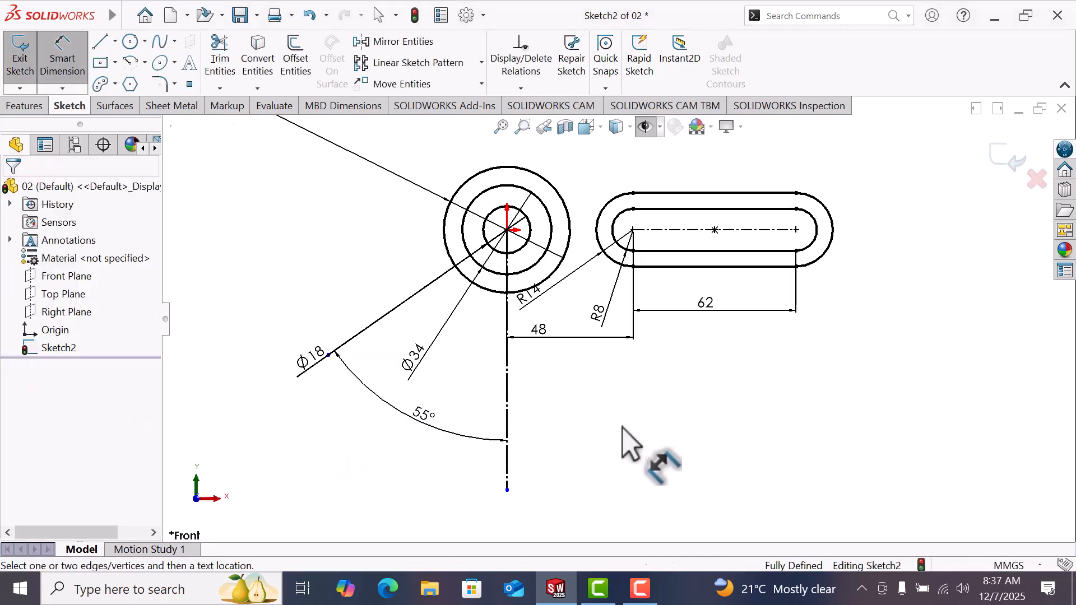
right_click(622, 428)
click(675, 479)
Move the 18 mm diameter dimension text upward, clear of the left slanted construction line
click(317, 363)
drag(323, 320, 318, 287)
click(308, 336)
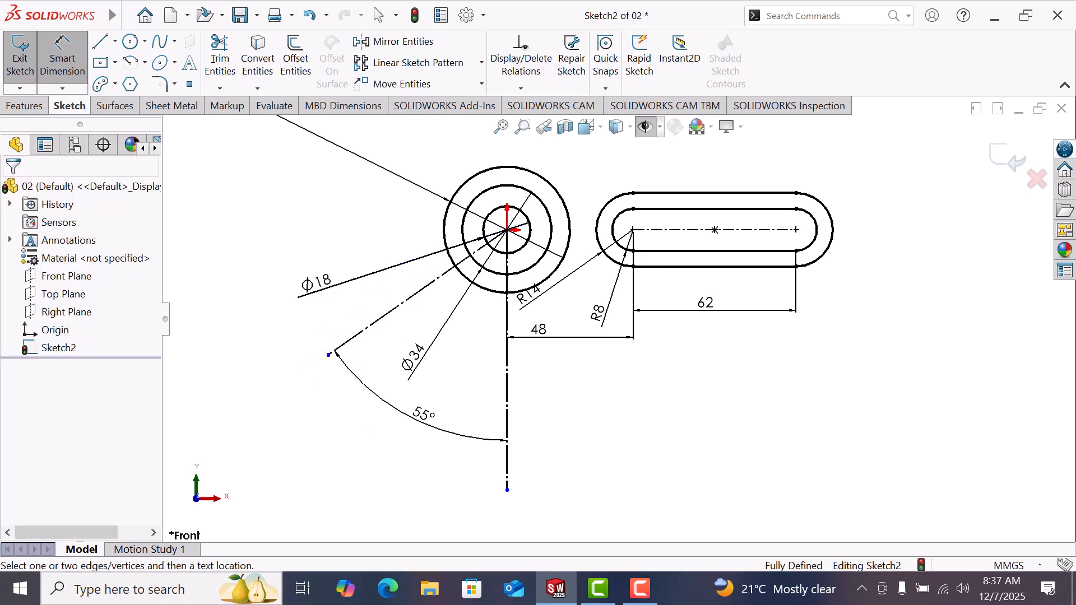
Sketch a slanted construction line from the origin down and to the right, about 33° from the vertical construction line
click(103, 42)
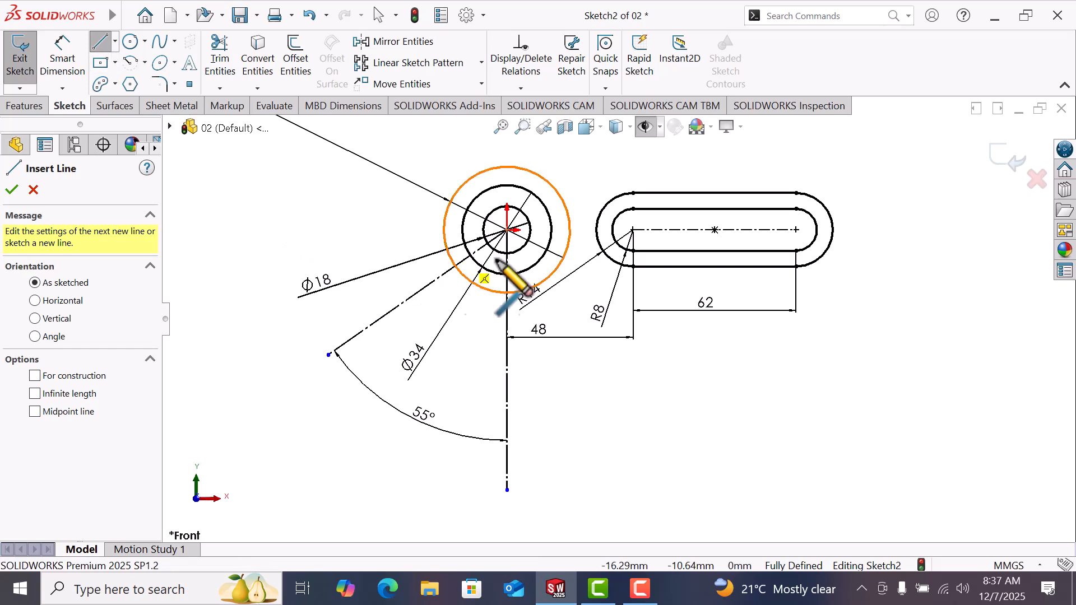
click(508, 230)
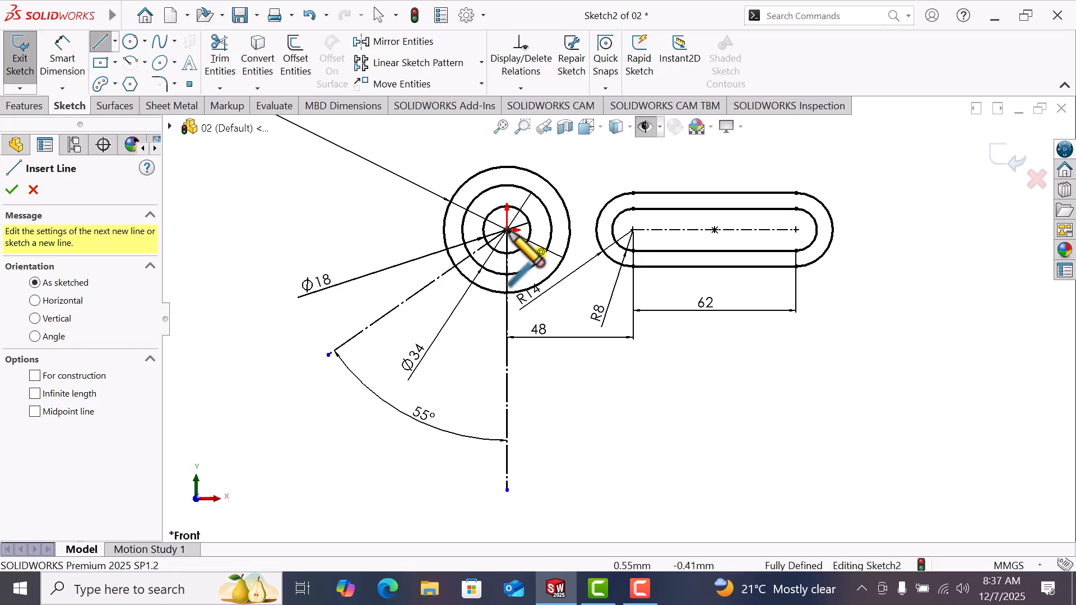
right_click(628, 416)
click(668, 376)
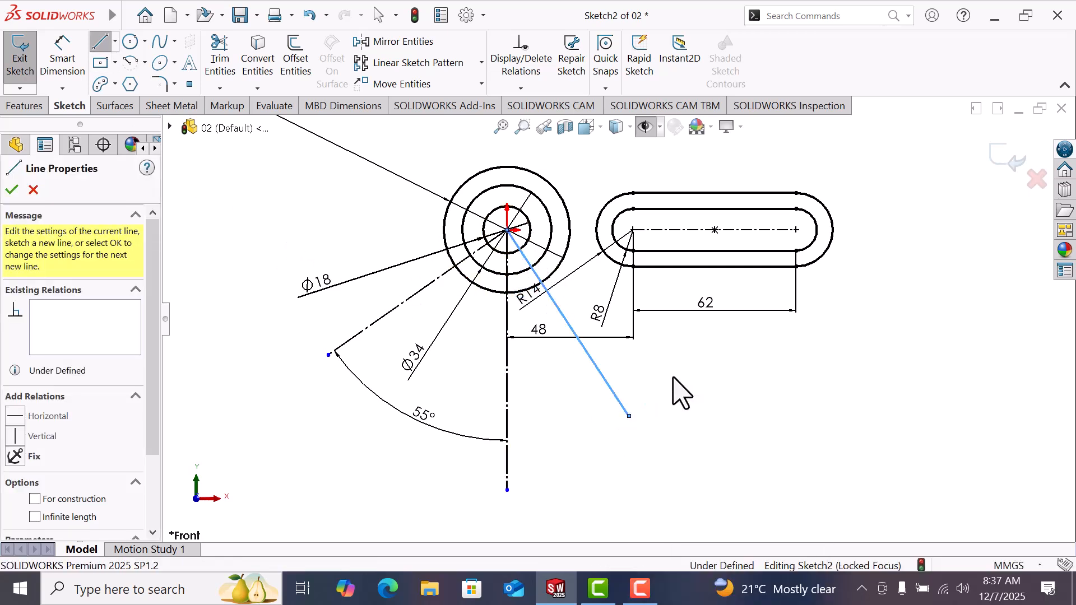
key(Escape)
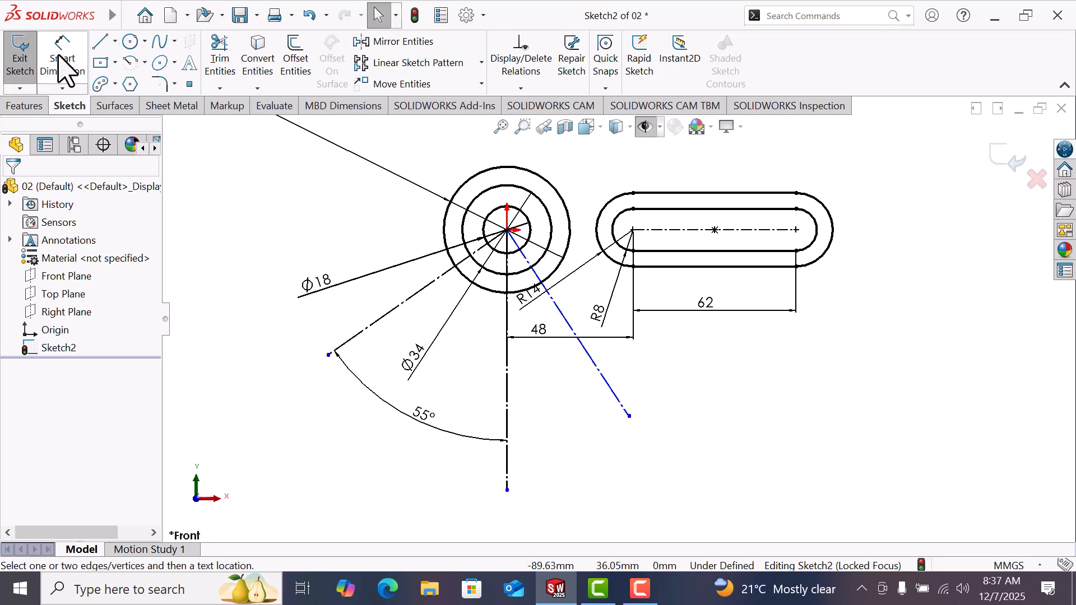
Dimension the angle between the vertical and the right slanted construction line as 35°, with the text between them
click(63, 66)
click(596, 360)
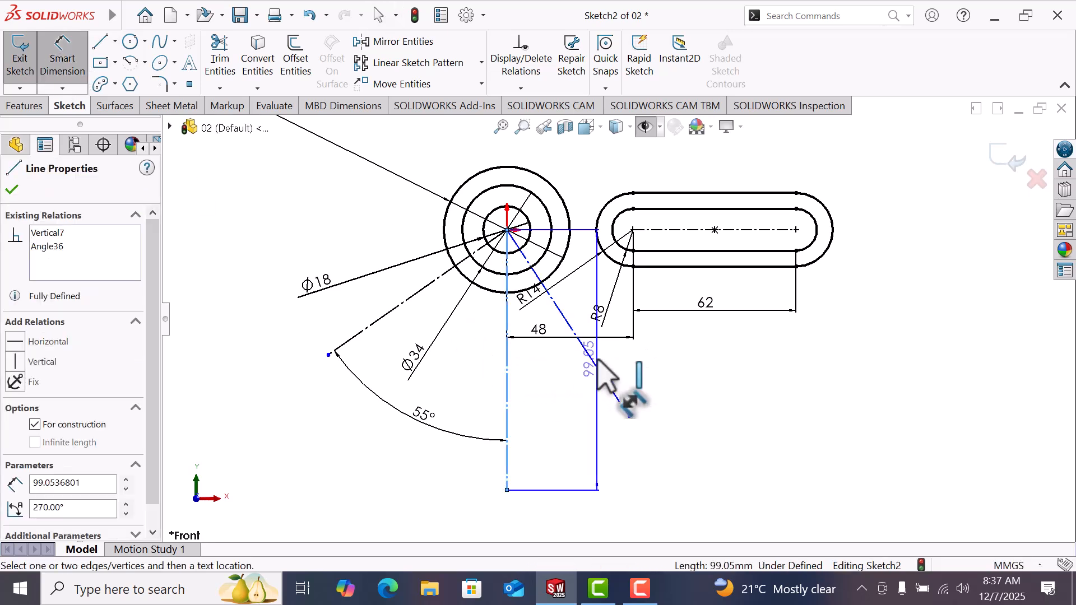
click(595, 364)
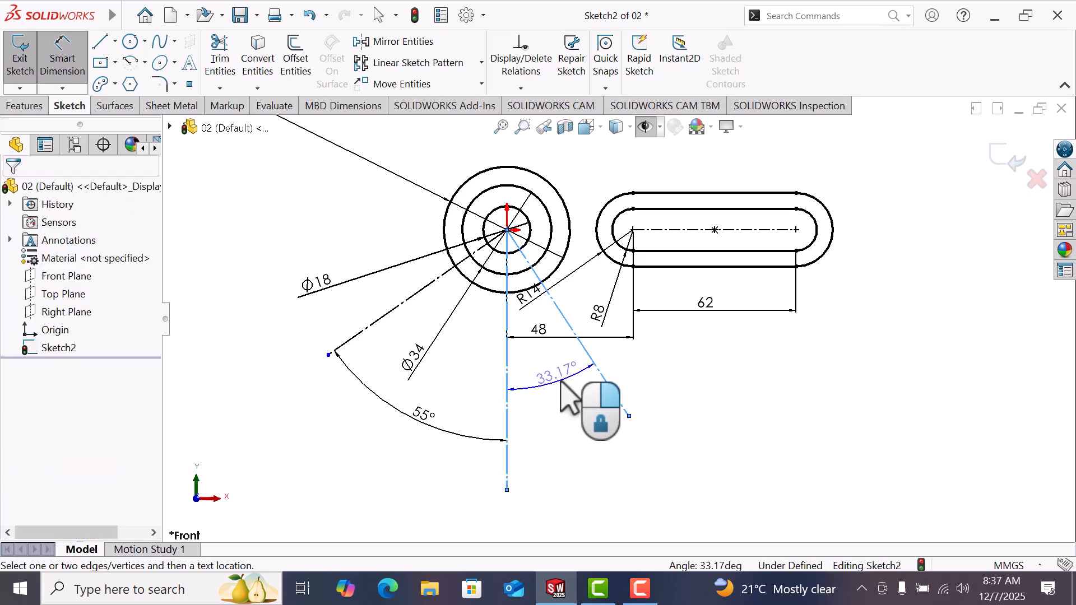
click(561, 381)
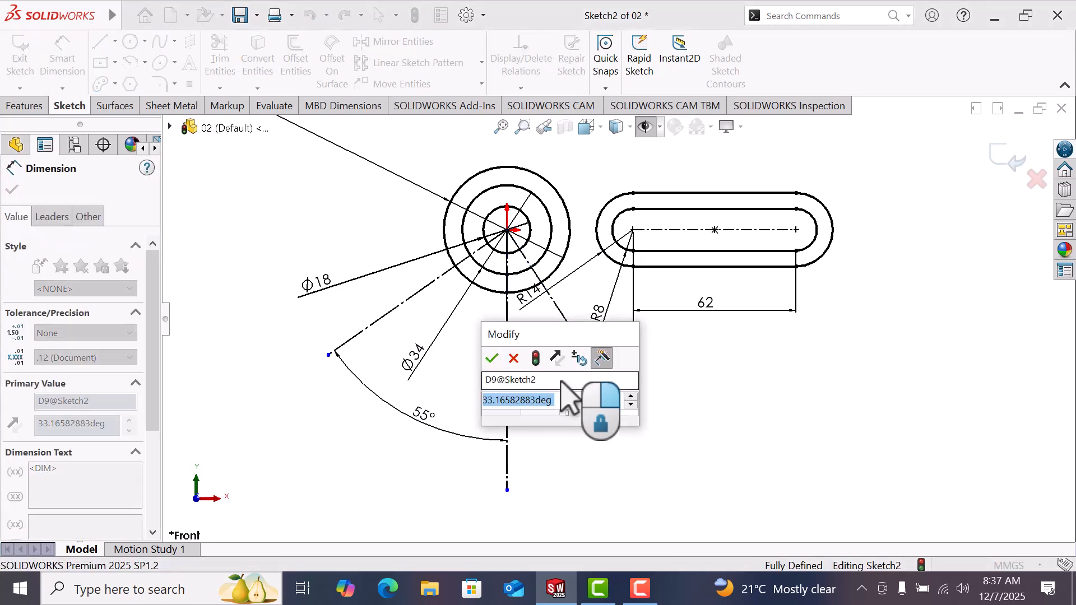
text(35)
key(Return)
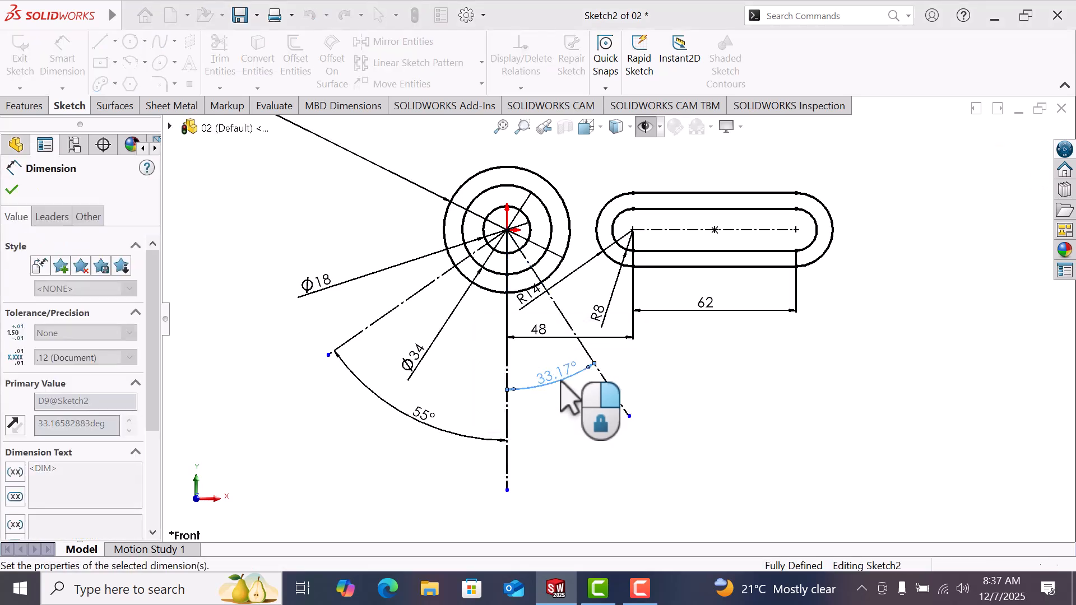
right_click(694, 377)
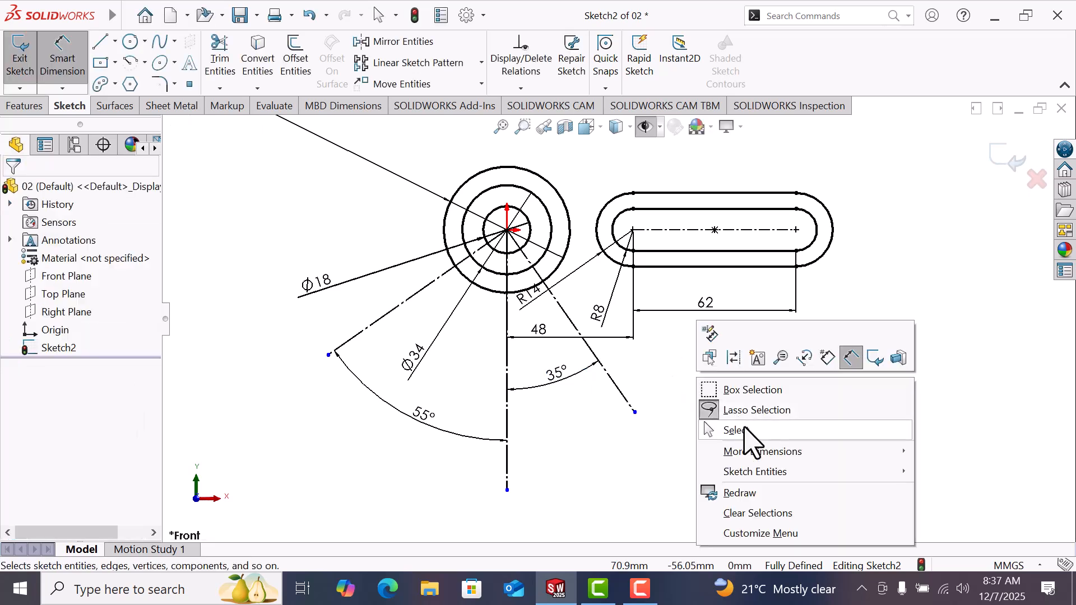
click(744, 429)
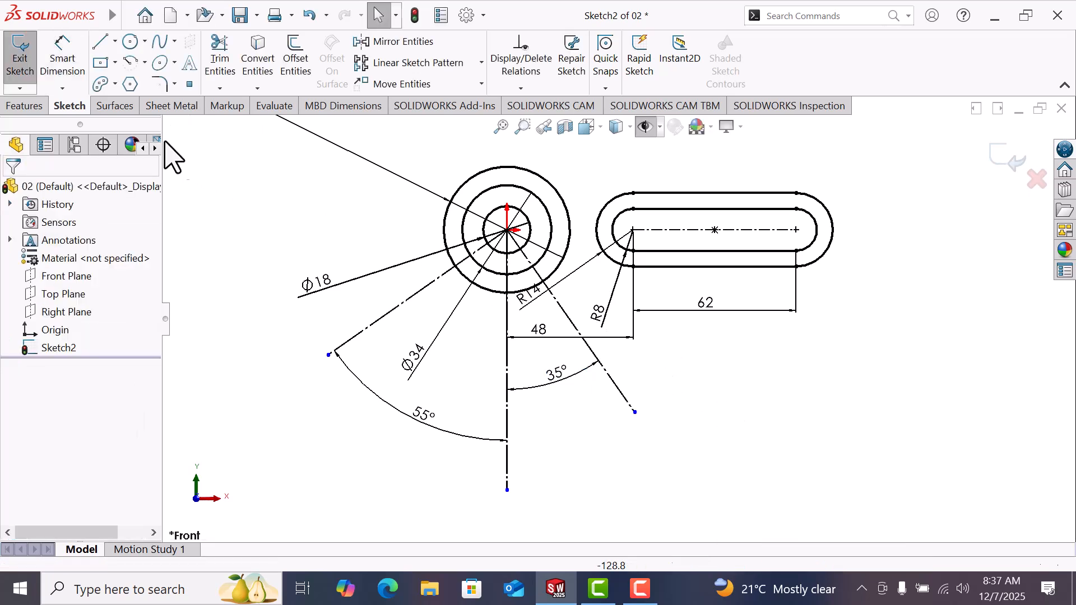
Sketch a three-point arc slot below the circles between the two slanted construction lines, about 15 mm wide with a centreline radius of about 135 mm
click(103, 88)
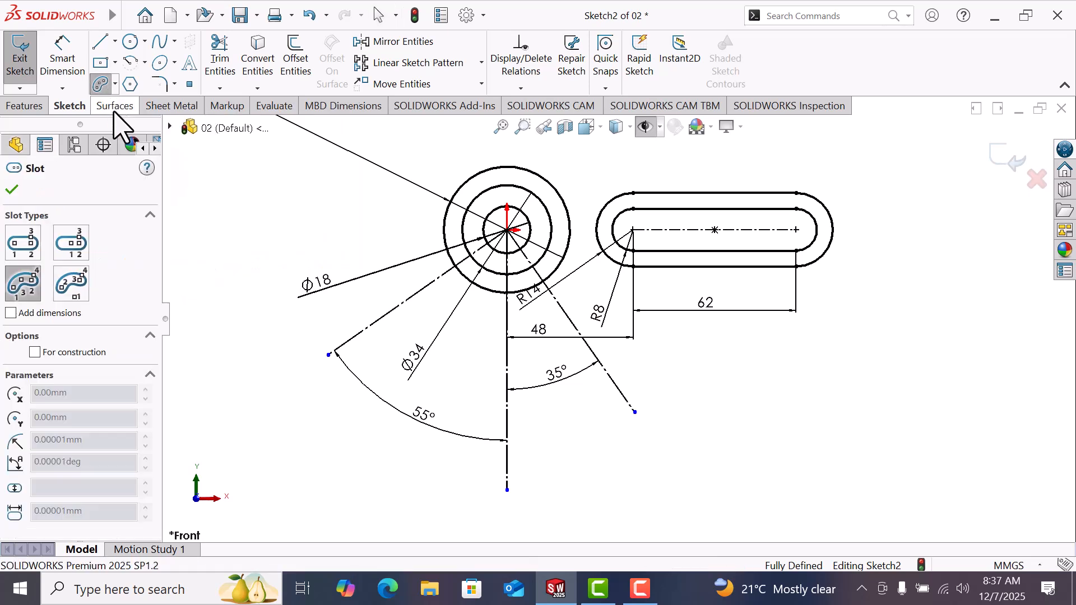
click(366, 330)
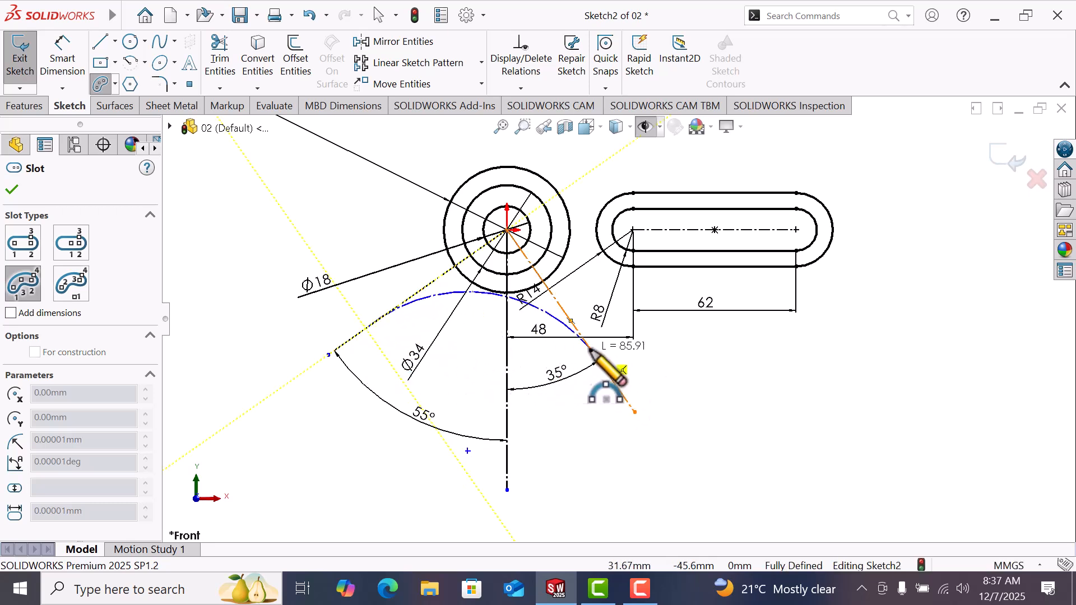
click(591, 350)
click(512, 380)
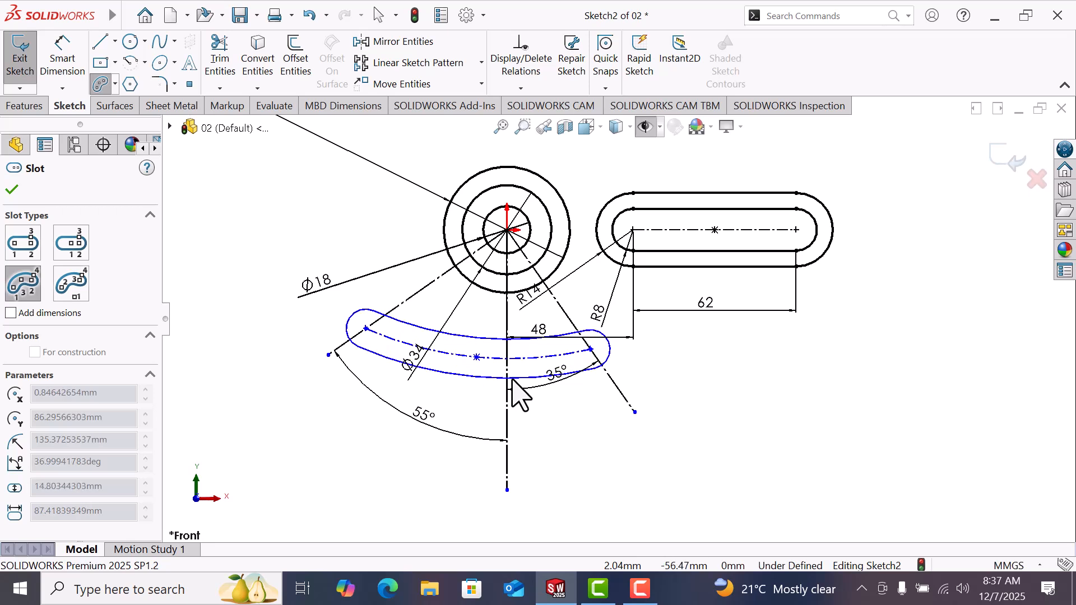
right_click(511, 377)
click(553, 389)
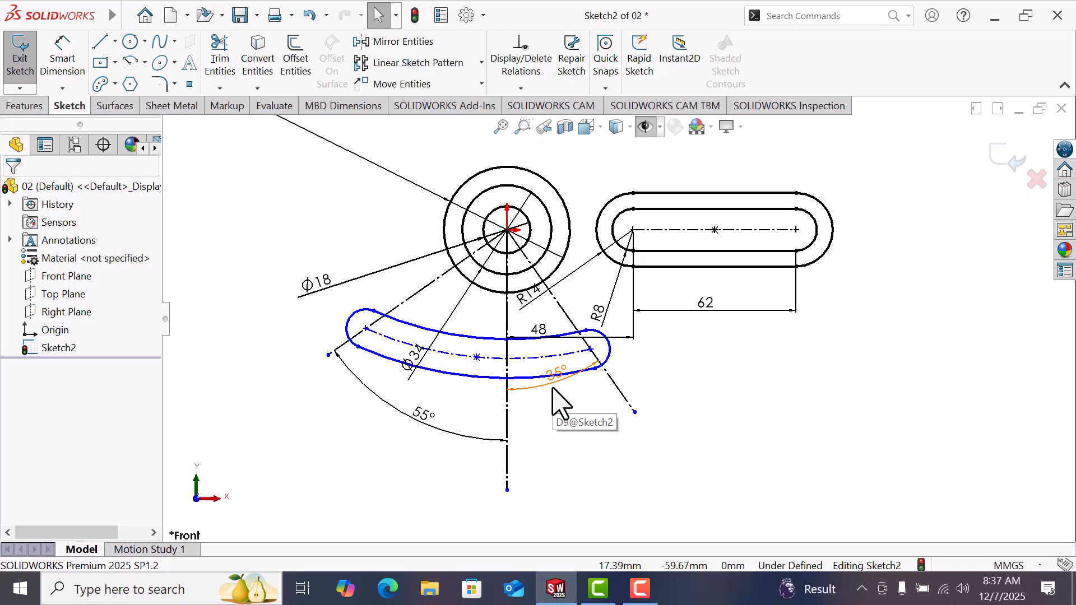
Try to reshape the arc slot by pulling its centreline downward, and undo the change
scroll(552, 389, down, 2)
click(467, 349)
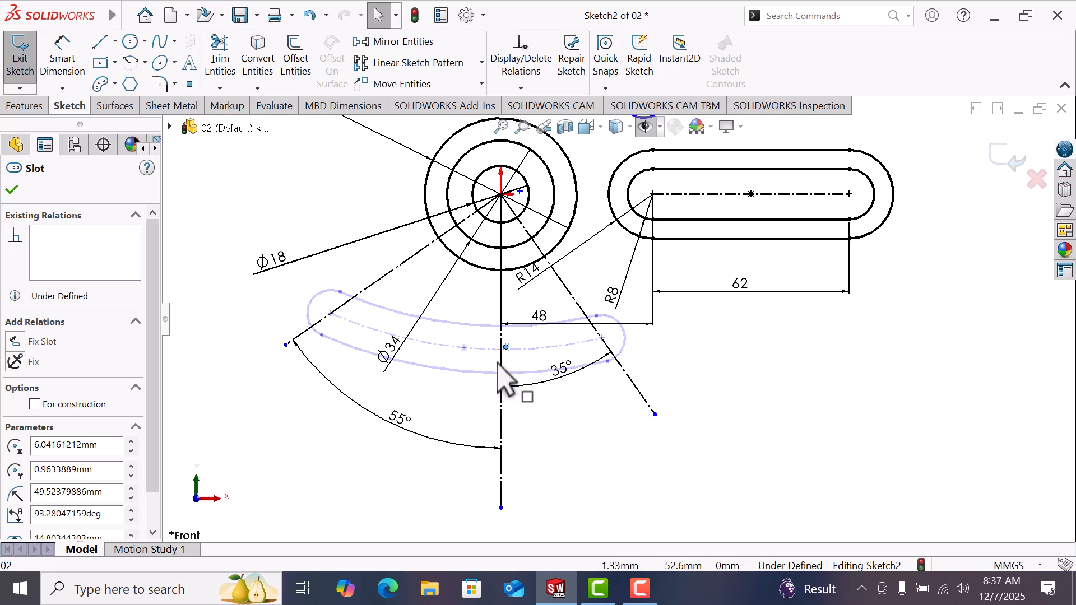
drag(498, 363, 499, 365)
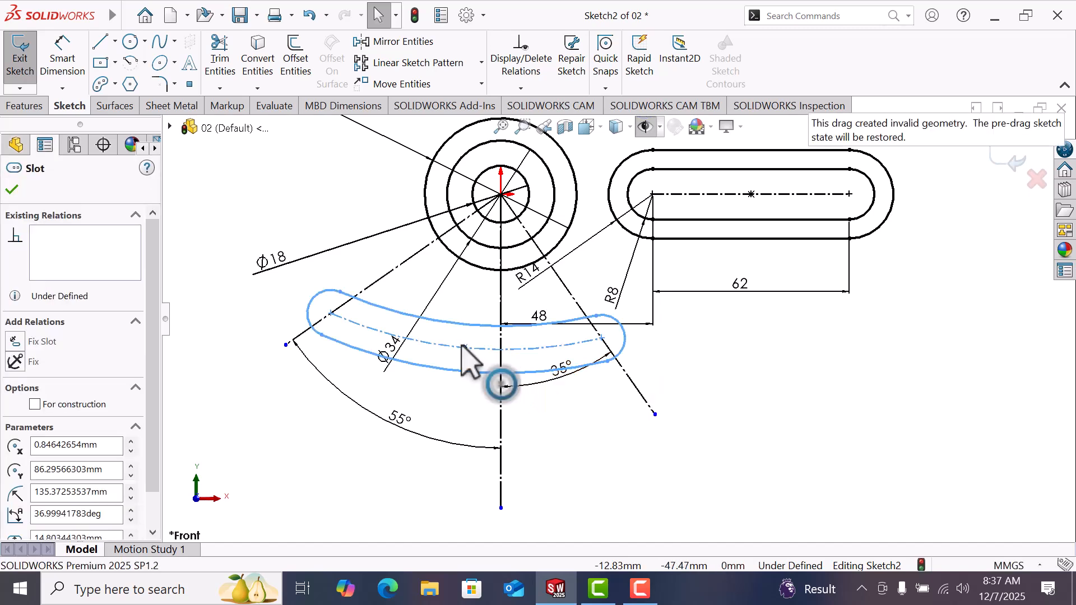
drag(490, 352, 641, 459)
key(ctrl+z)
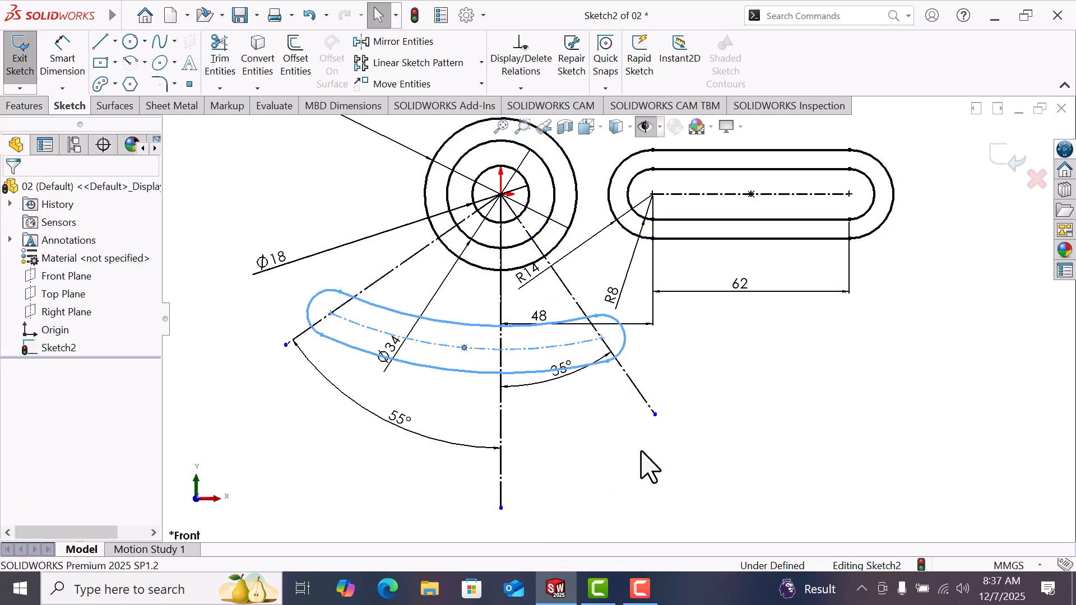
click(699, 421)
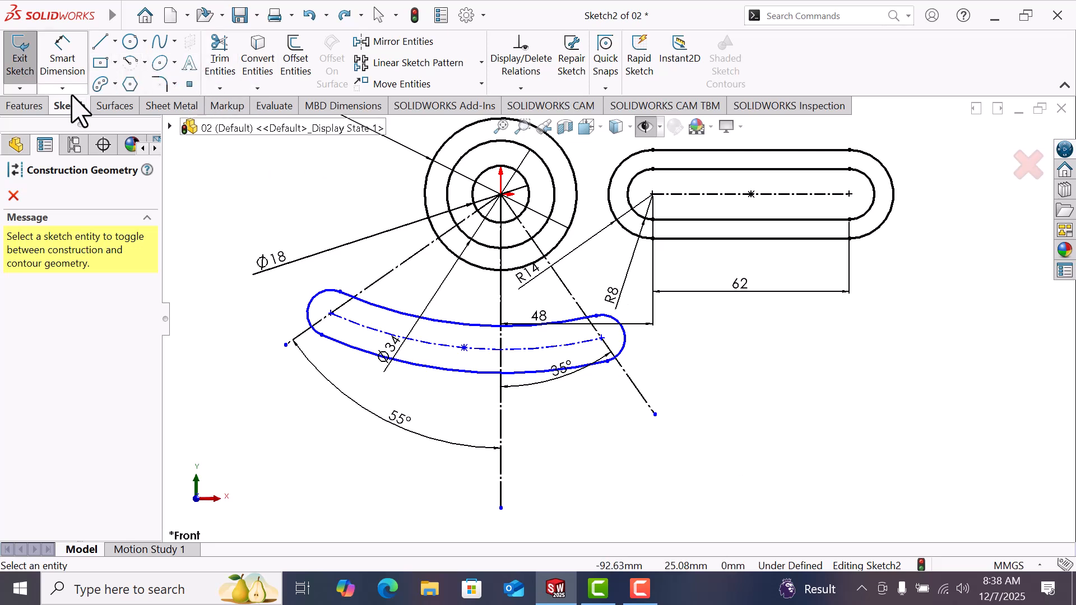
click(13, 195)
Try to dimension the arc slot's centreline radius, with the text below the slot
click(62, 58)
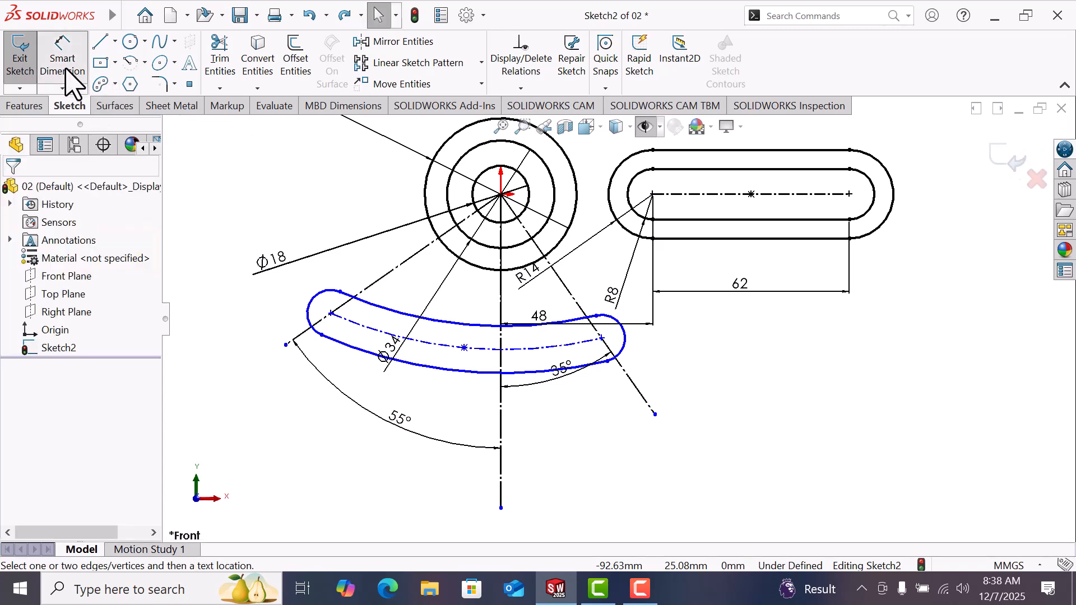
click(481, 368)
double_click(429, 468)
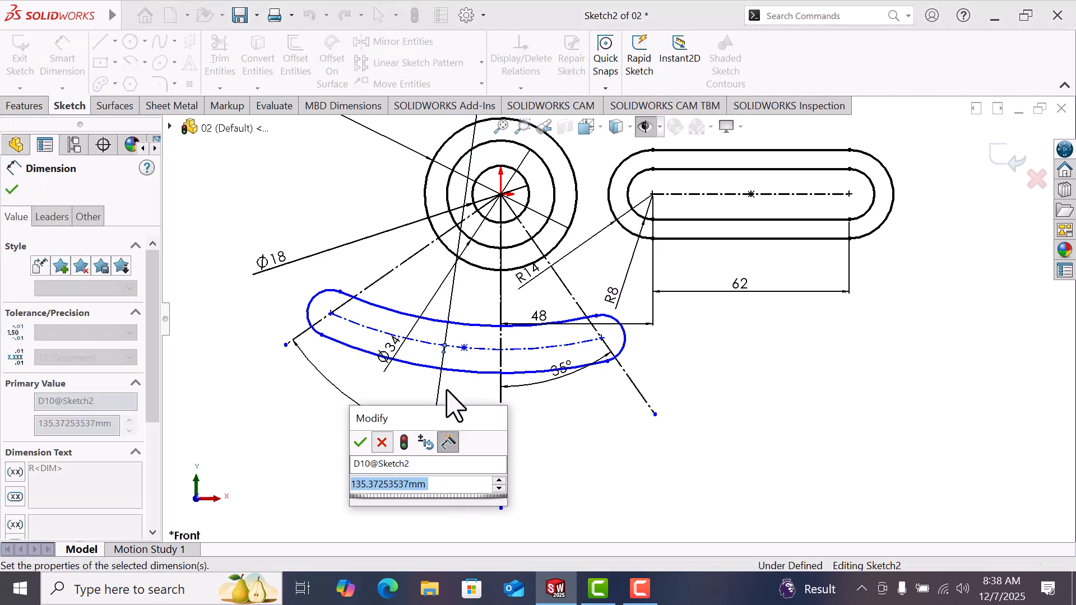
key(Return)
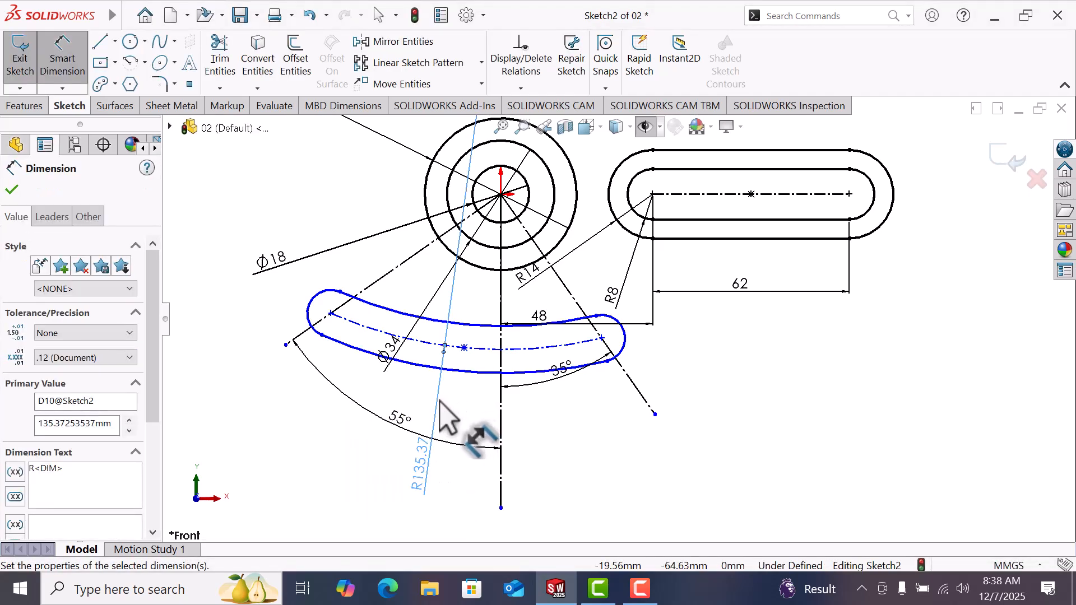
drag(437, 401, 447, 413)
key(Escape)
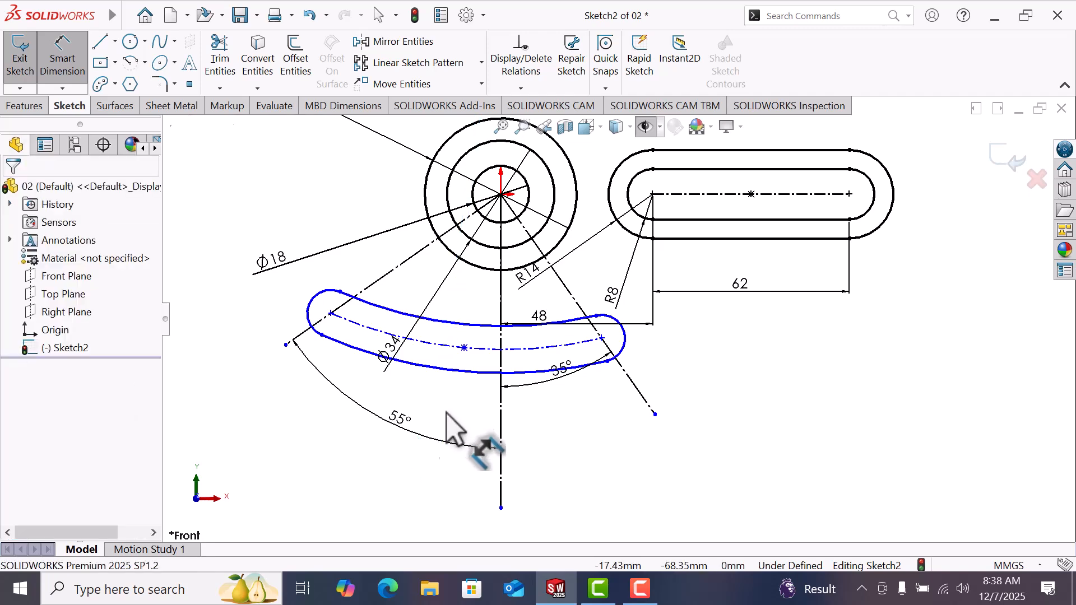
Start dimensioning the arc slot from its lower arc edge
click(480, 373)
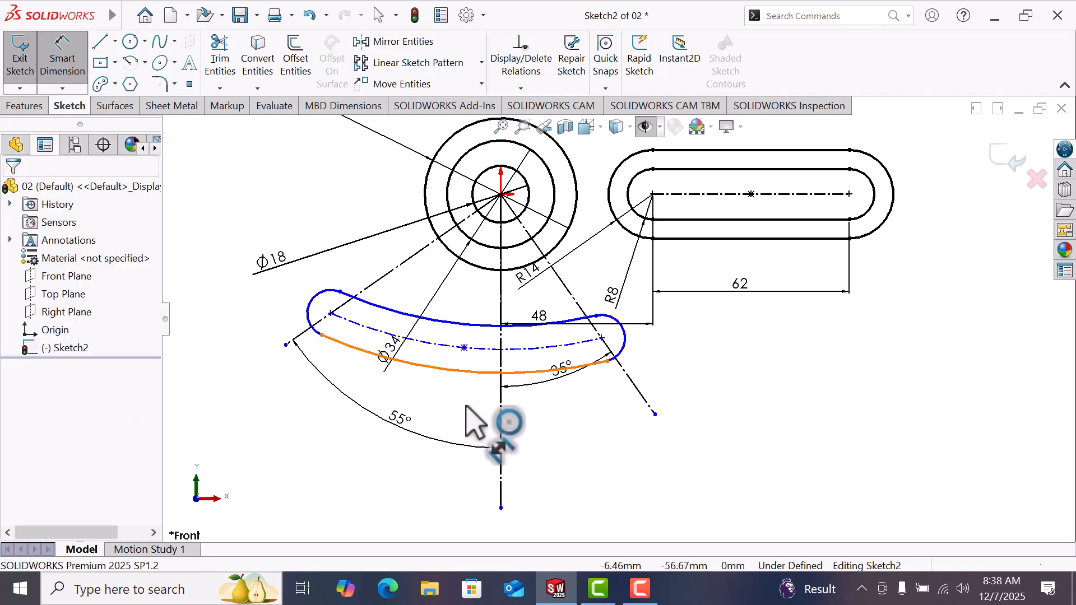
Try to dimension the curved slot's outer arc with a radius of 57 mm
click(458, 432)
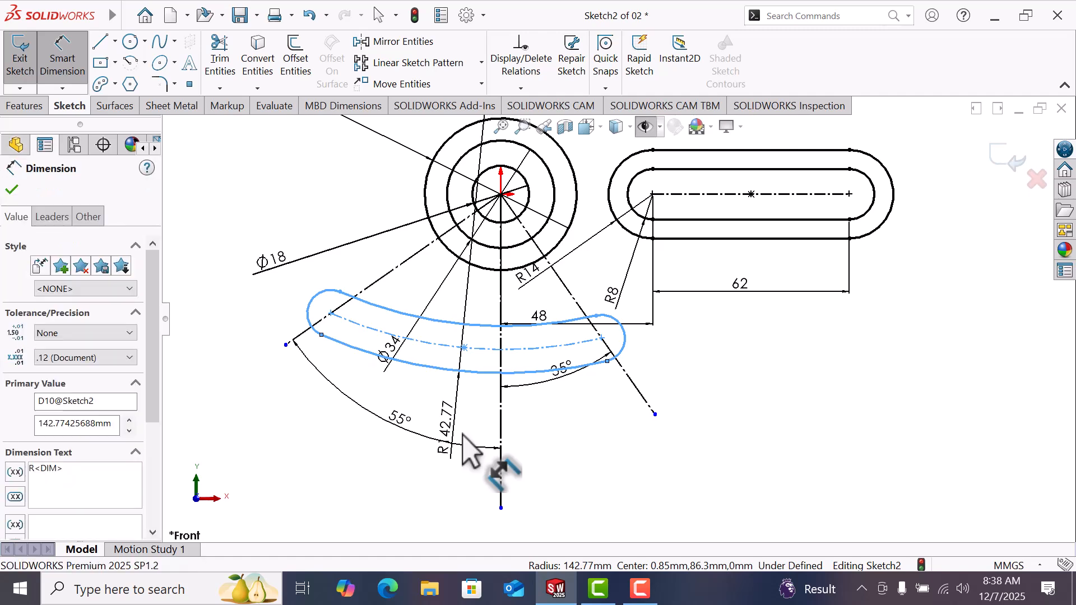
text(42)
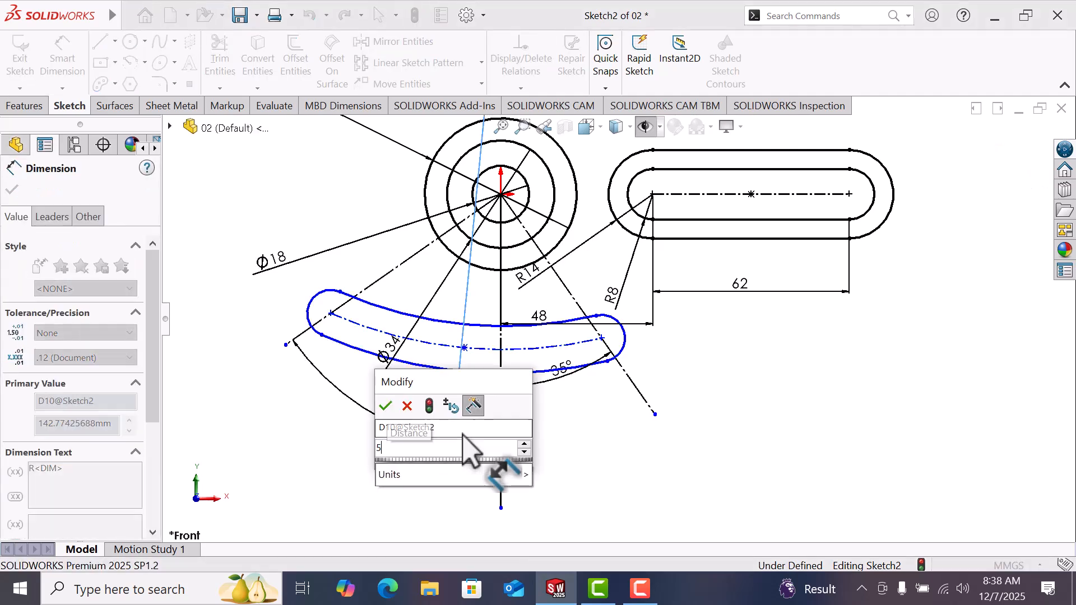
key(Return)
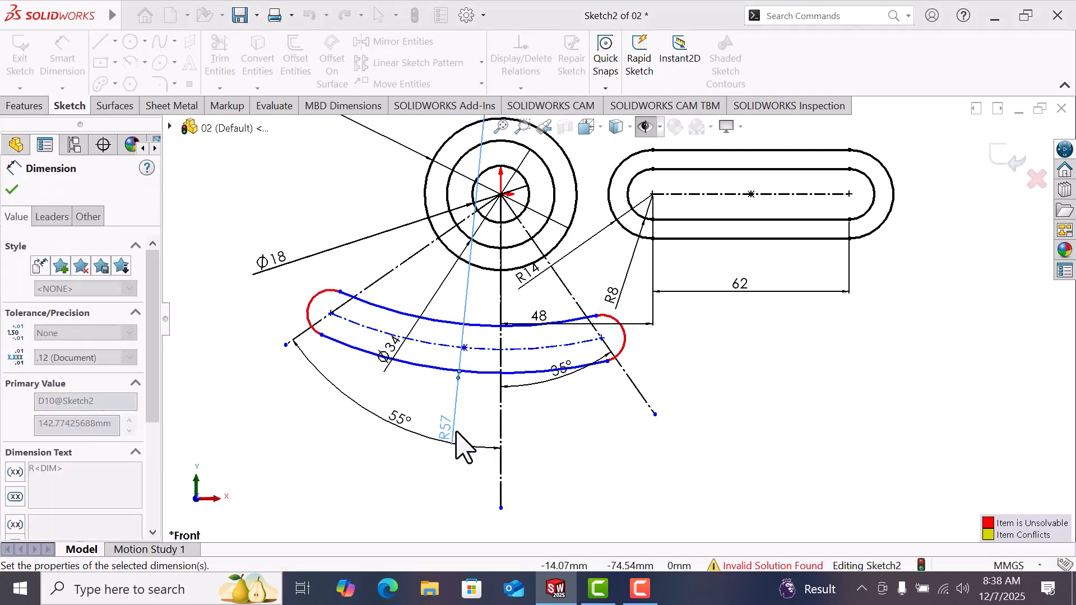
click(595, 437)
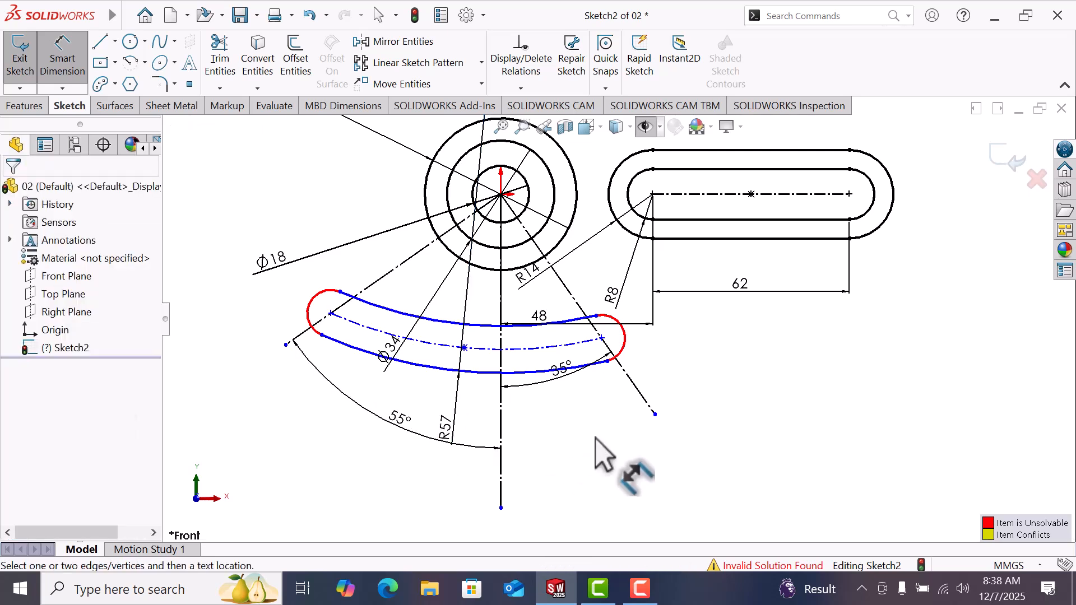
right_click(595, 438)
click(629, 487)
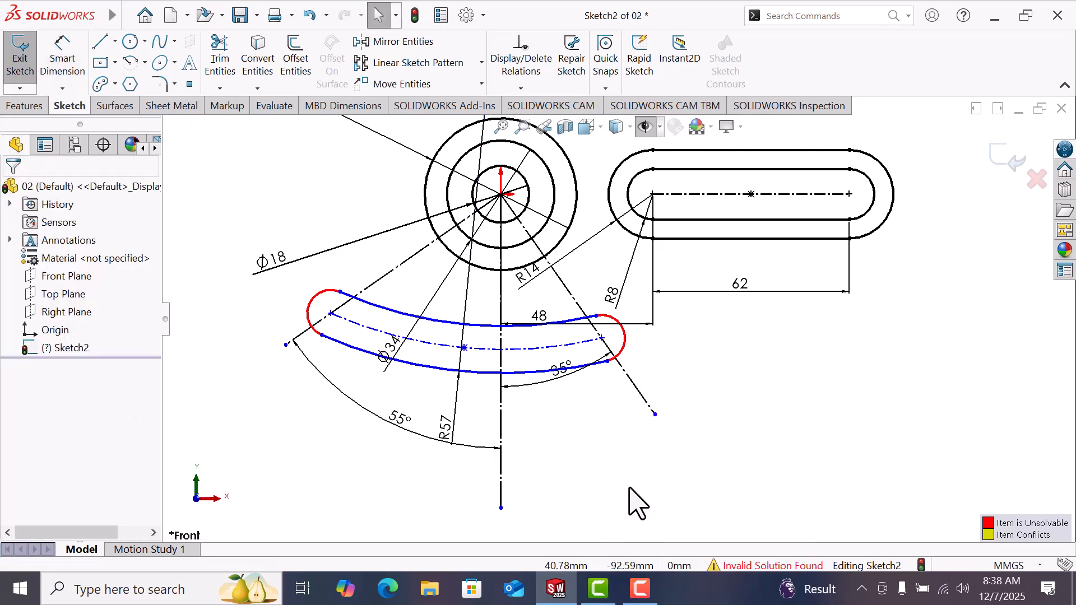
Undo the radius change on the curved slot and delete its outer arc's radius dimension
key(ctrl+z)
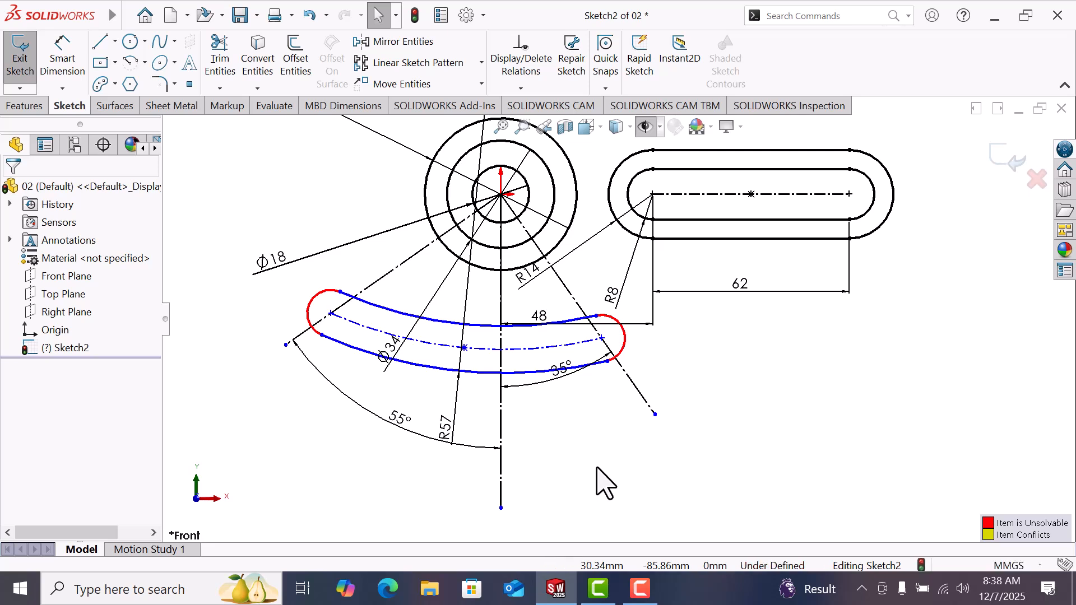
drag(441, 433, 444, 496)
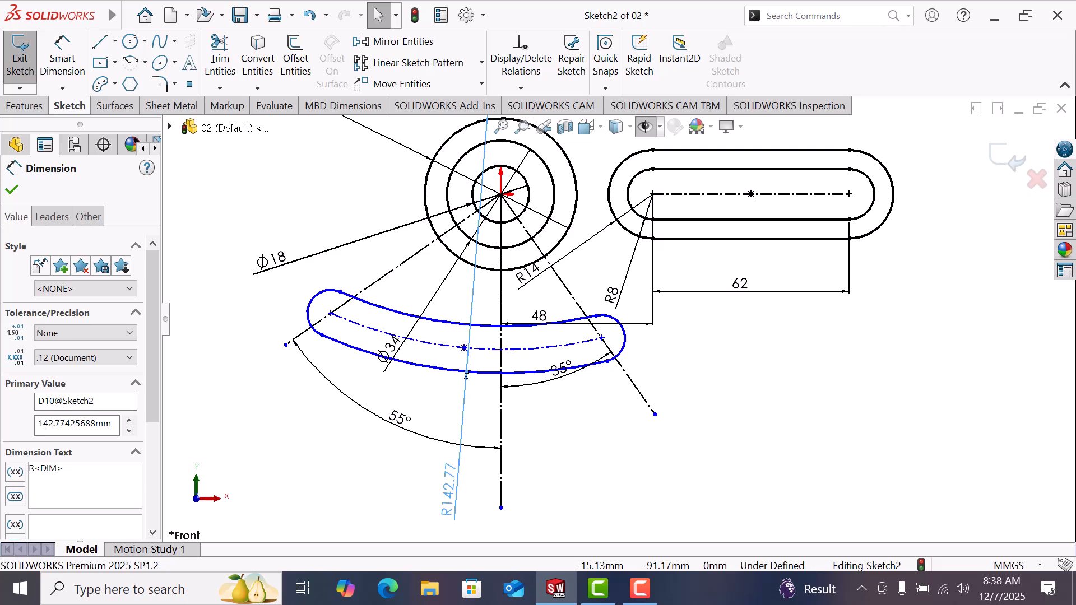
key(Delete)
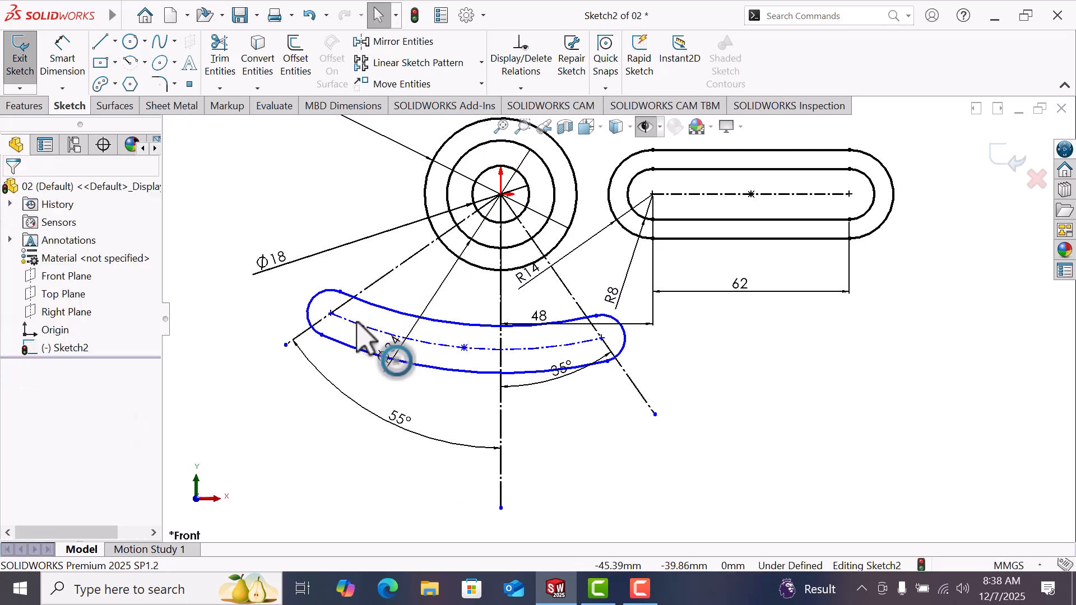
Move both end centres of the curved slot along the angled centerlines, closer to the concentric circles
mouse_move(335, 308)
mouse_down()
mouse_move(370, 300)
mouse_move(380, 284)
mouse_up()
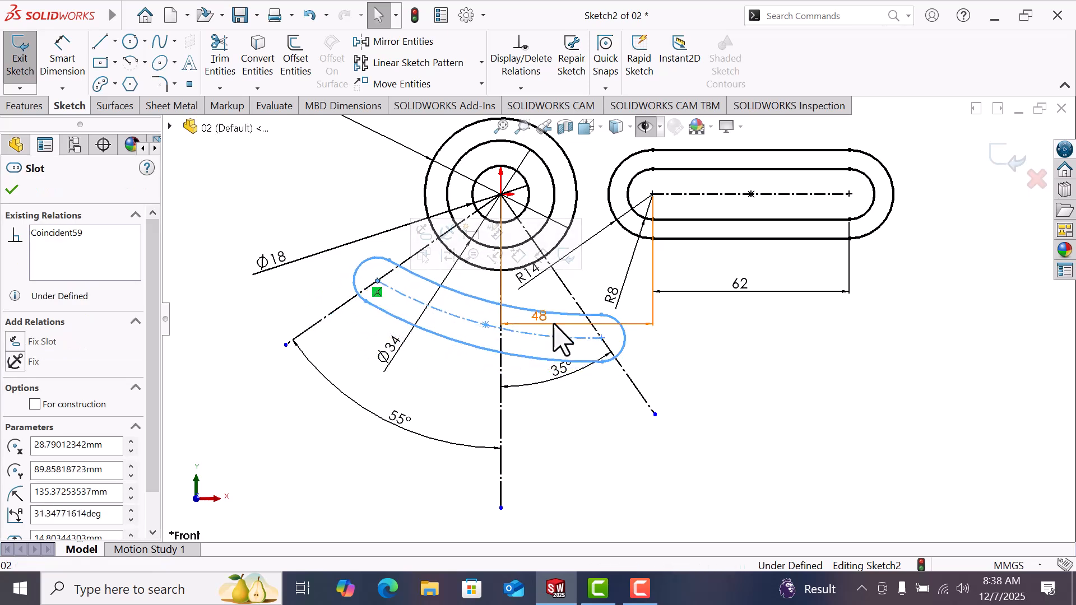
drag(604, 337, 576, 292)
click(583, 437)
Retry the 57 mm radius dimension on the outer arc of the repositioned curved slot
right_drag(584, 436, 601, 331)
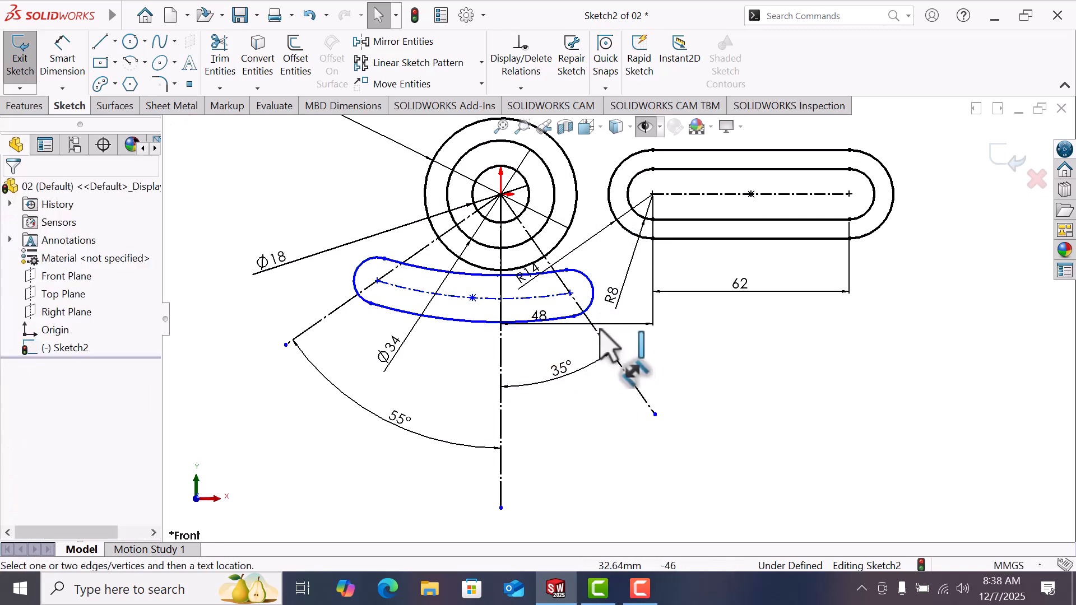
click(461, 325)
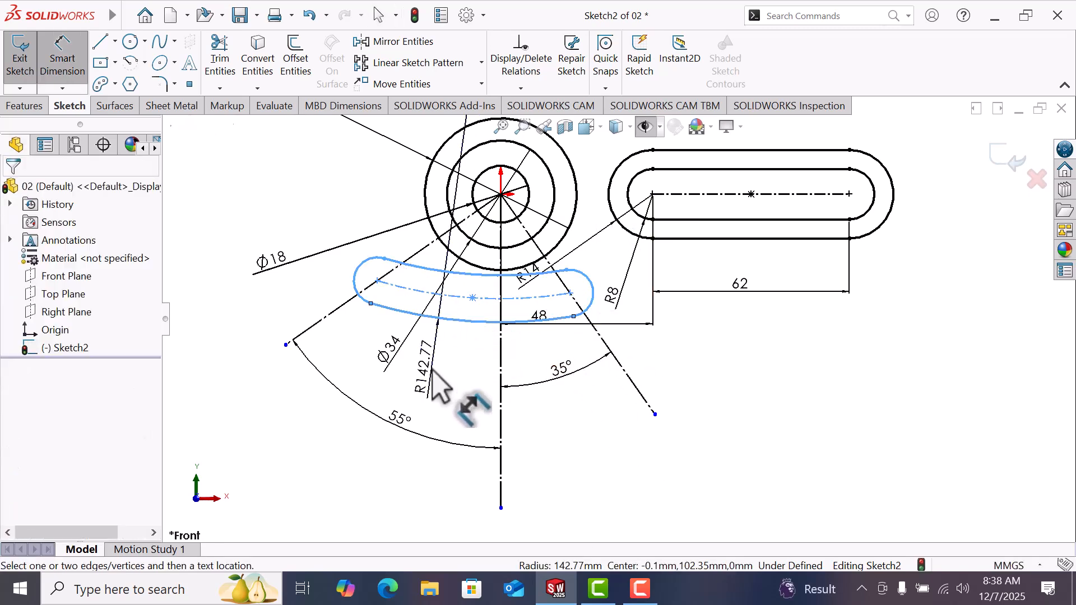
click(432, 371)
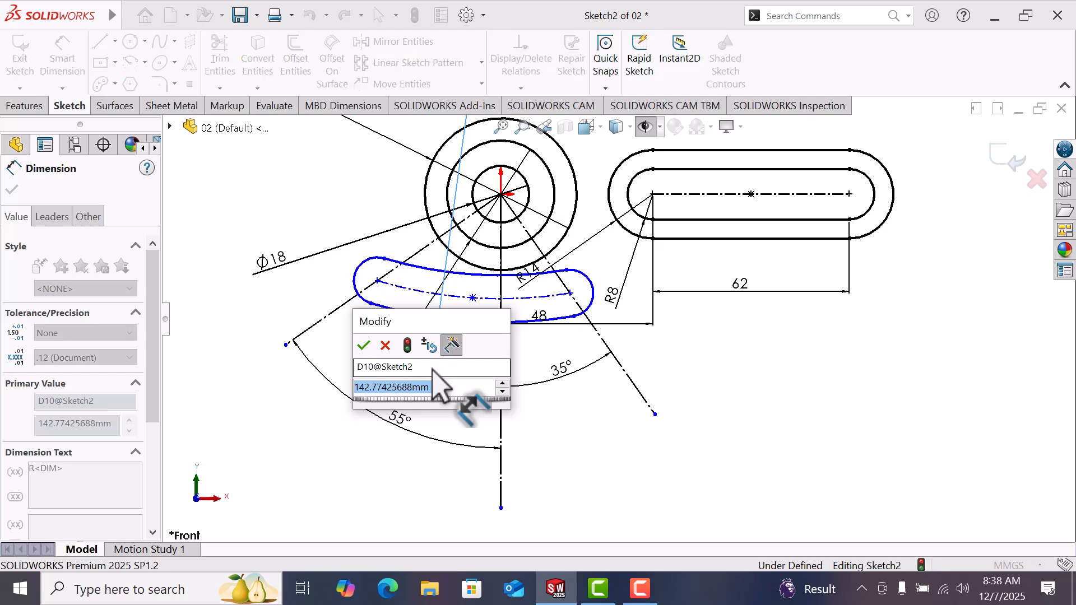
text(62)
key(Return)
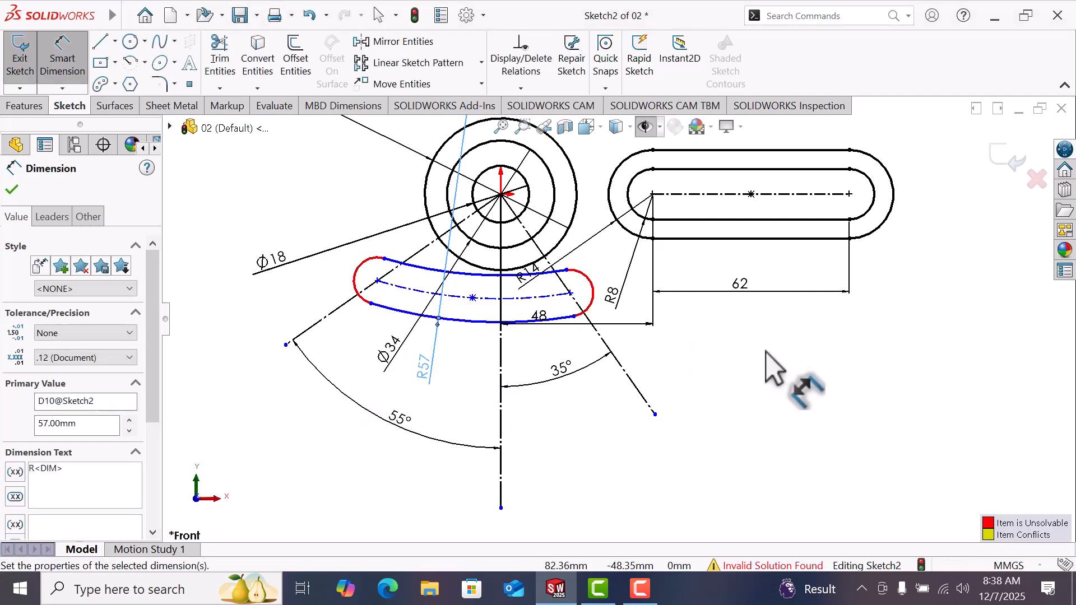
key(Escape)
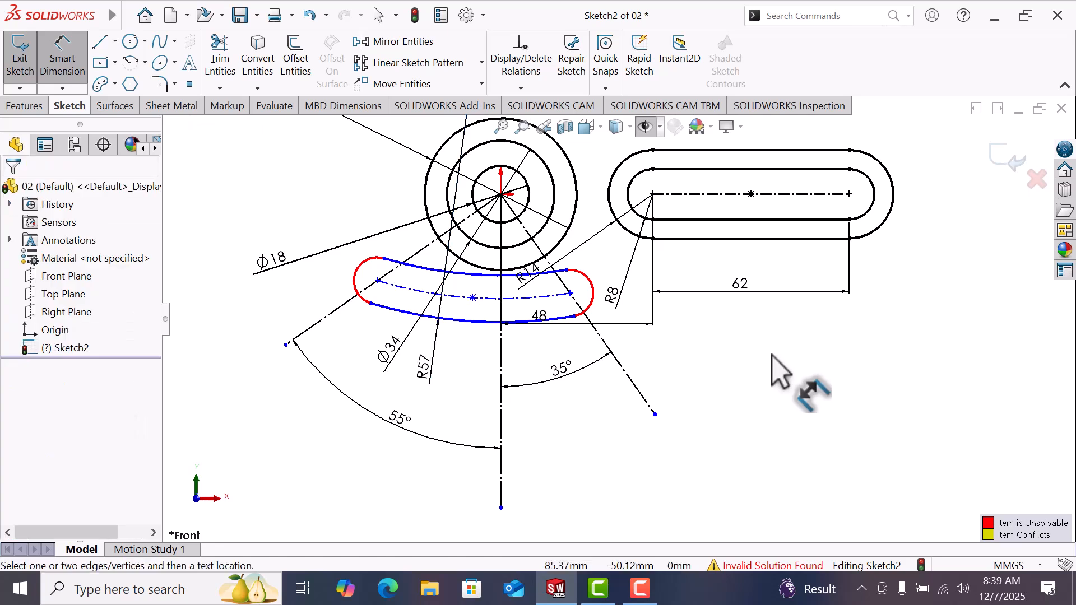
right_click(771, 355)
click(801, 403)
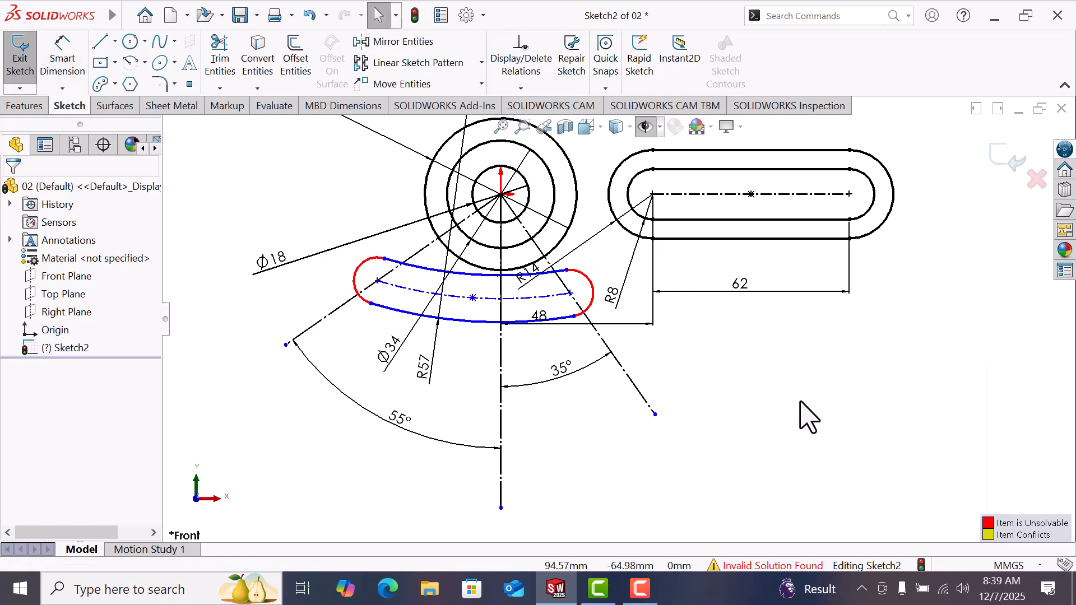
Undo the radius dimensions, the slot moves and the curved slot itself, leaving only its angled centerlines
key(ctrl+z)
key(ctrl+z)
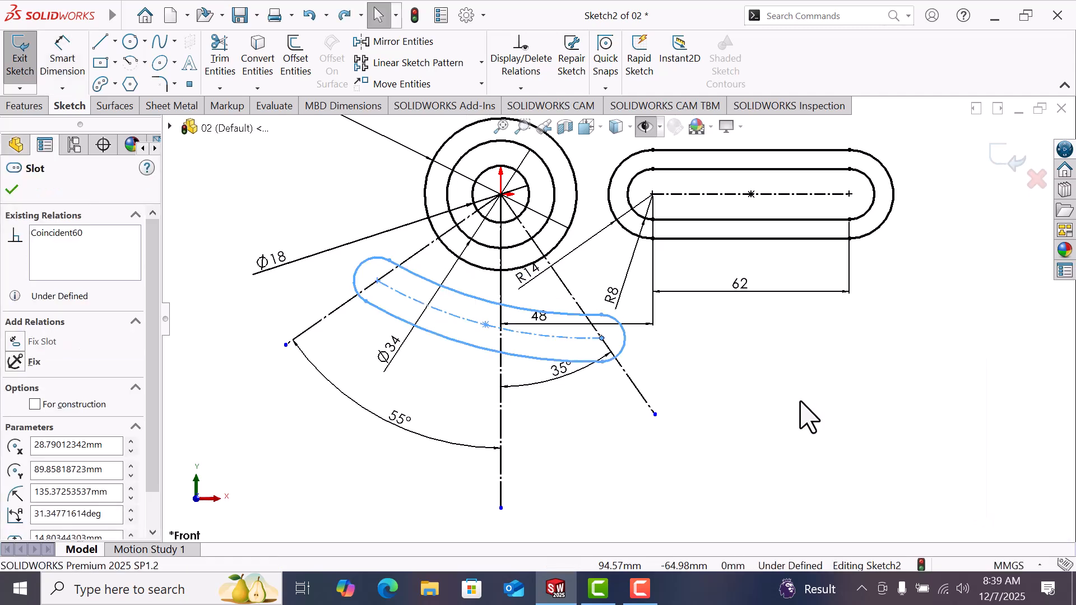
key(ctrl+z)
key(ctrl+z)
key(ctrl+z)
key(ctrl+z)
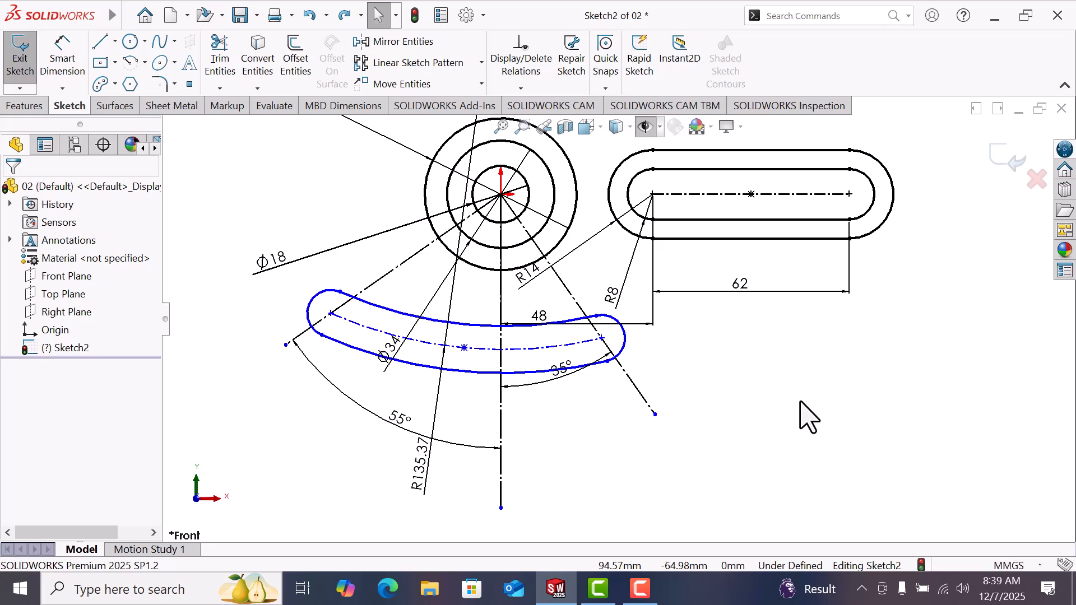
key(ctrl+z)
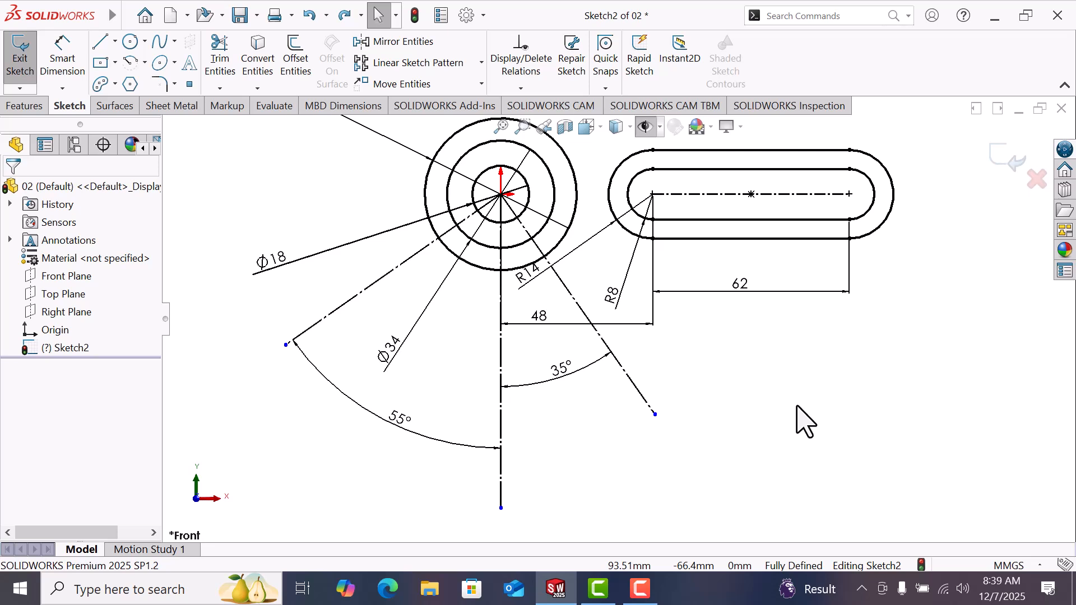
Draw a 3 Point Arc Slot between the two angled centerlines, bulging downward, about 41 mm in centreline radius and about 9 mm wide
click(115, 84)
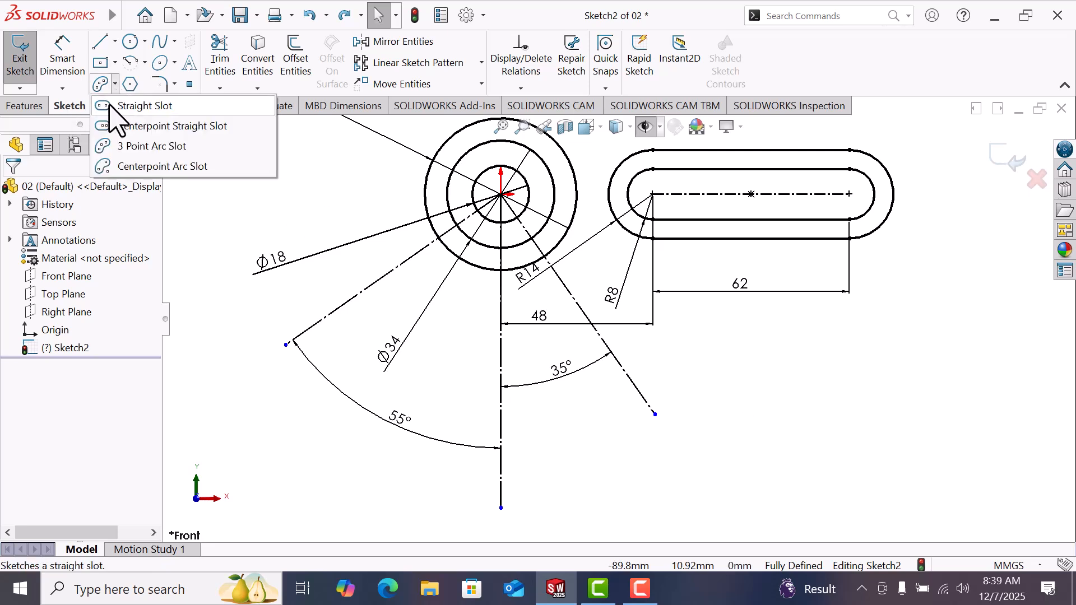
click(121, 143)
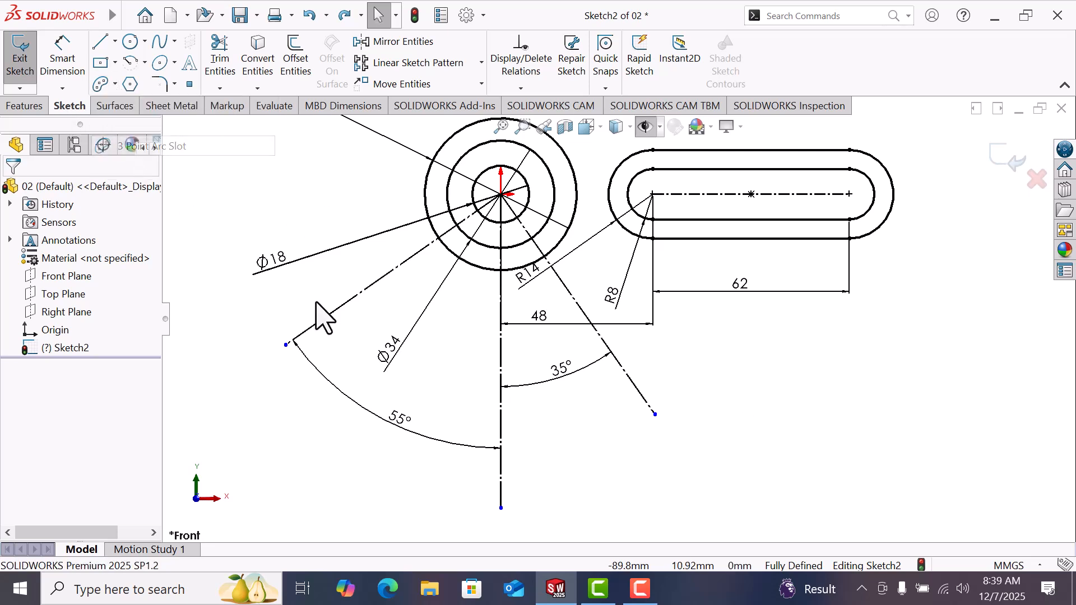
click(354, 298)
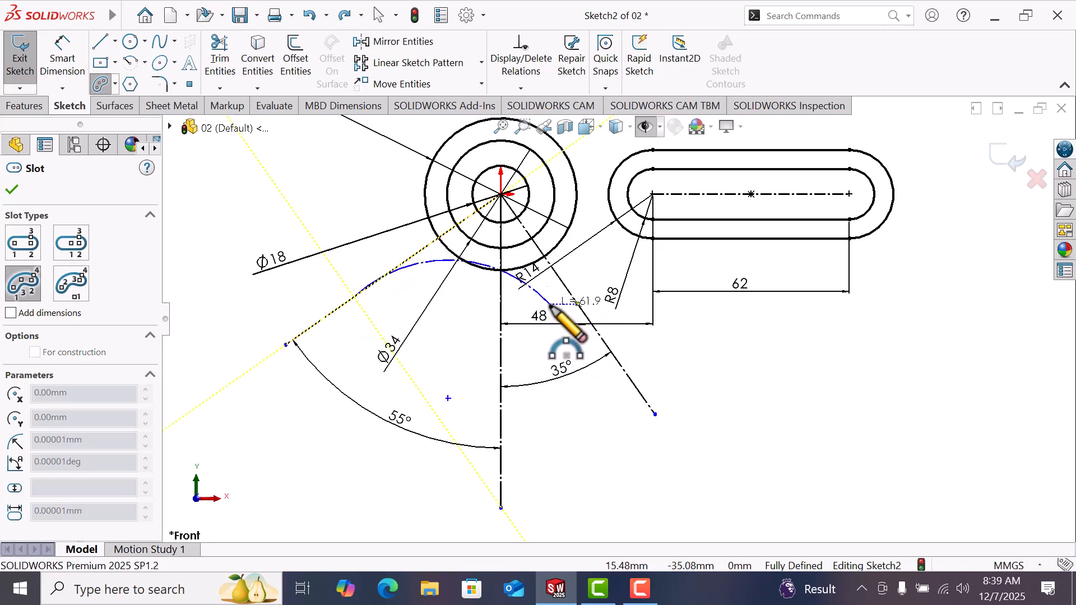
scroll(570, 292, down, 4)
click(587, 263)
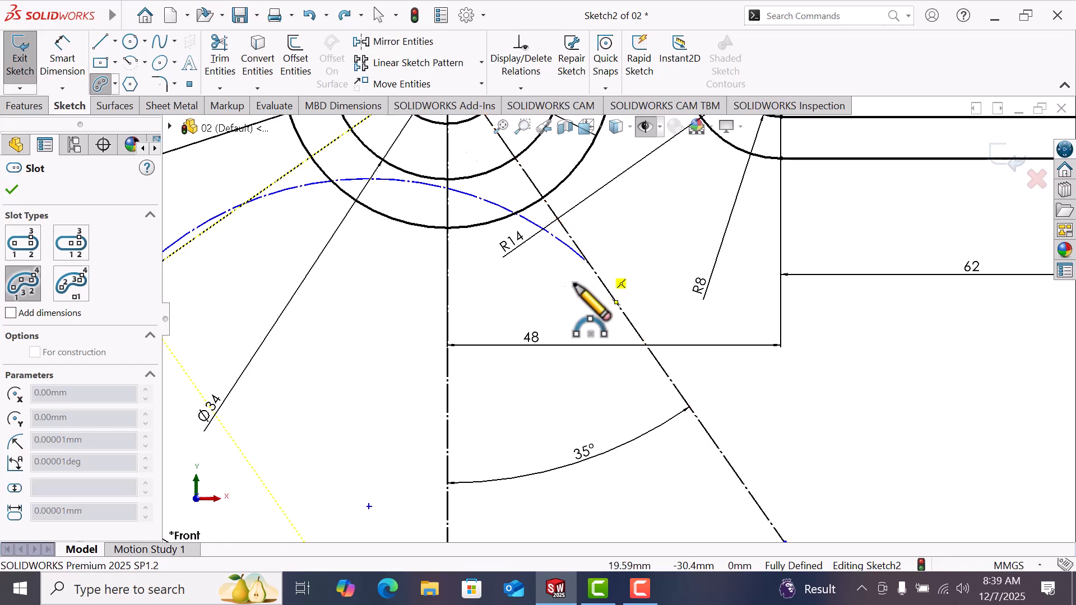
scroll(557, 319, up, 5)
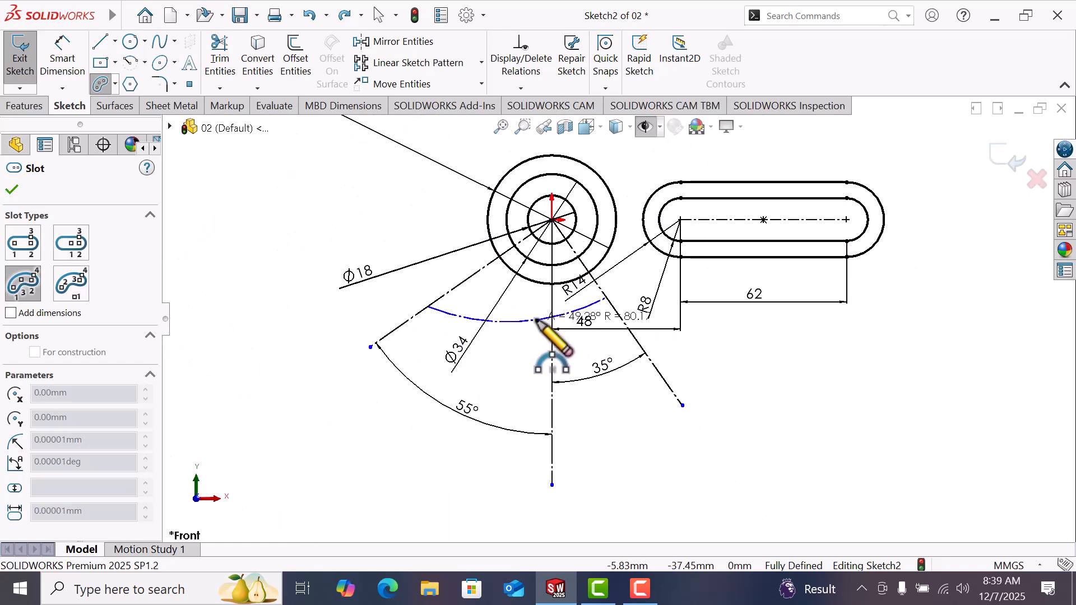
click(532, 347)
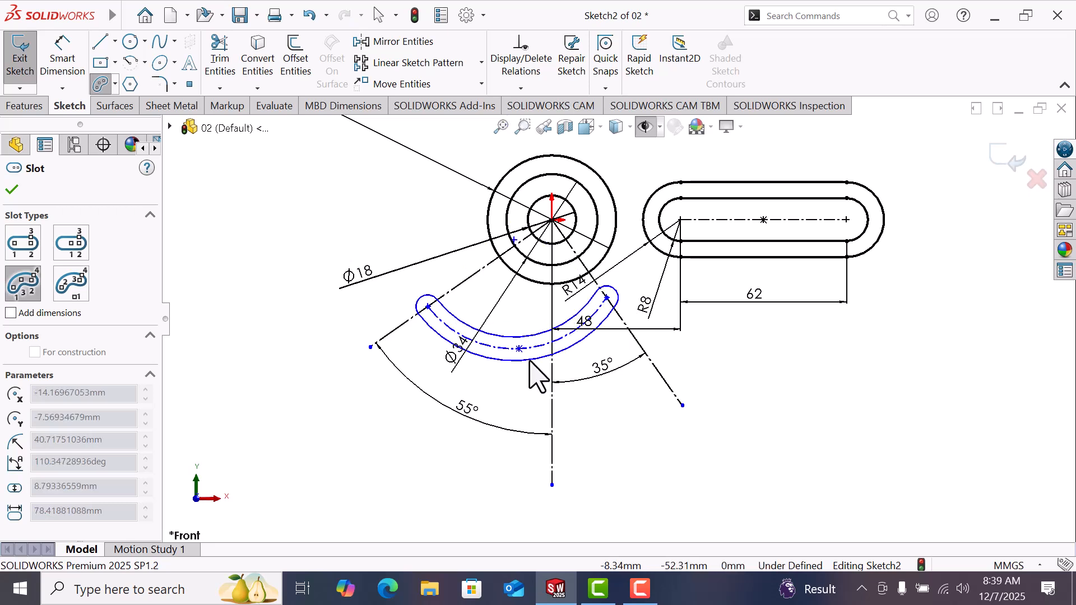
click(522, 360)
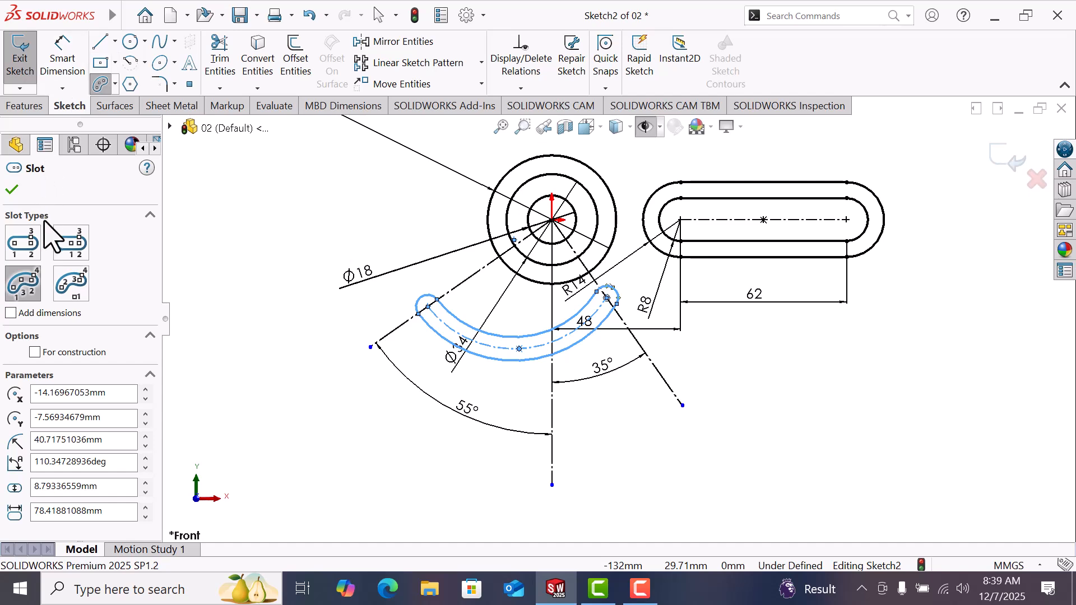
Dimension the curved slot's outer arc with a radius of 57 mm and place the slot's arc centre on the origin
click(61, 56)
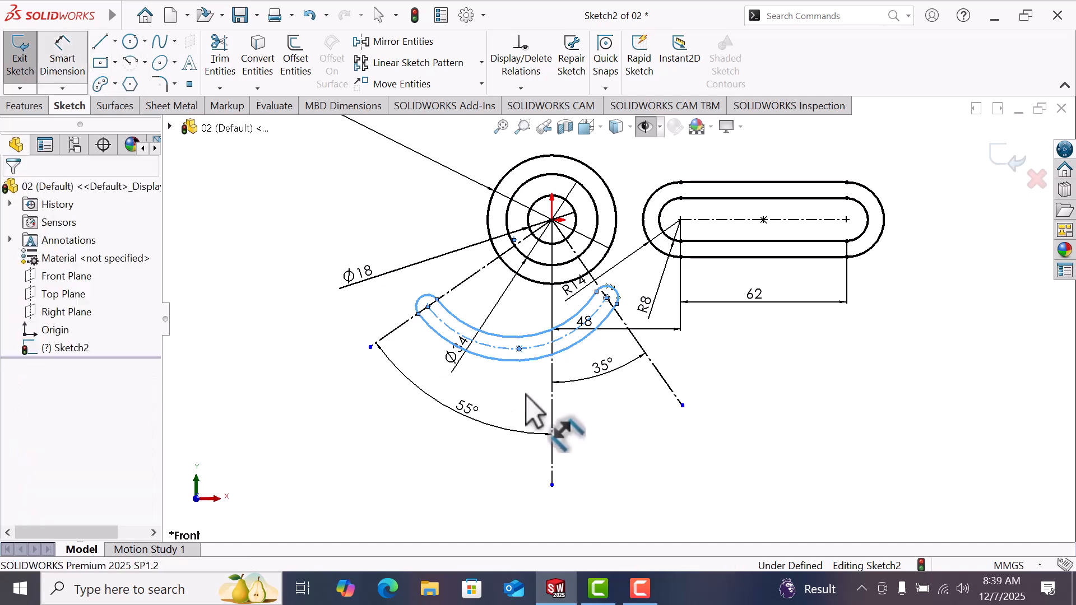
click(507, 361)
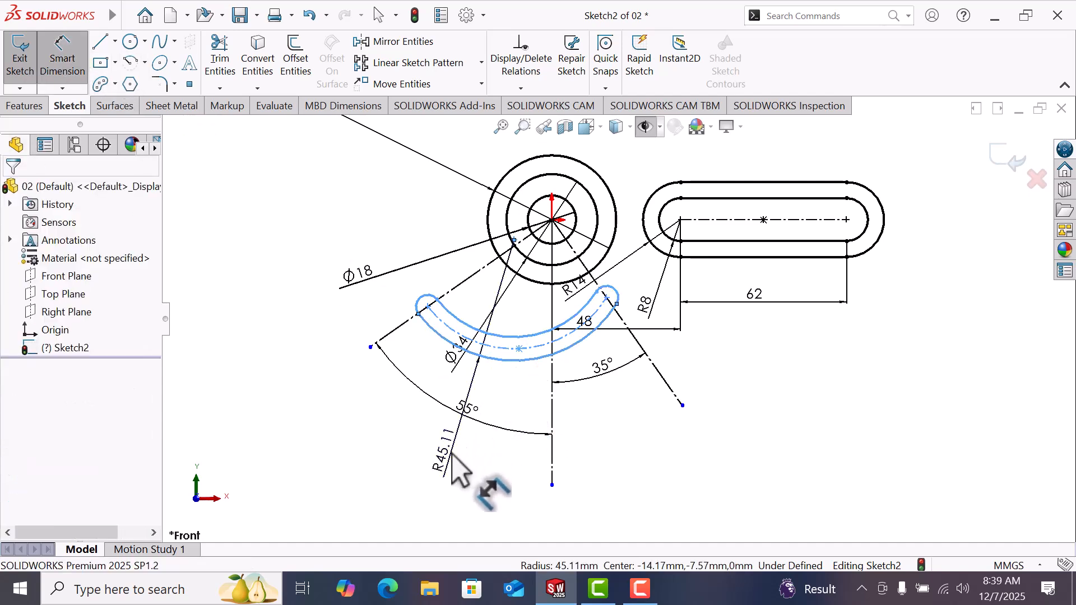
click(458, 468)
text(57)
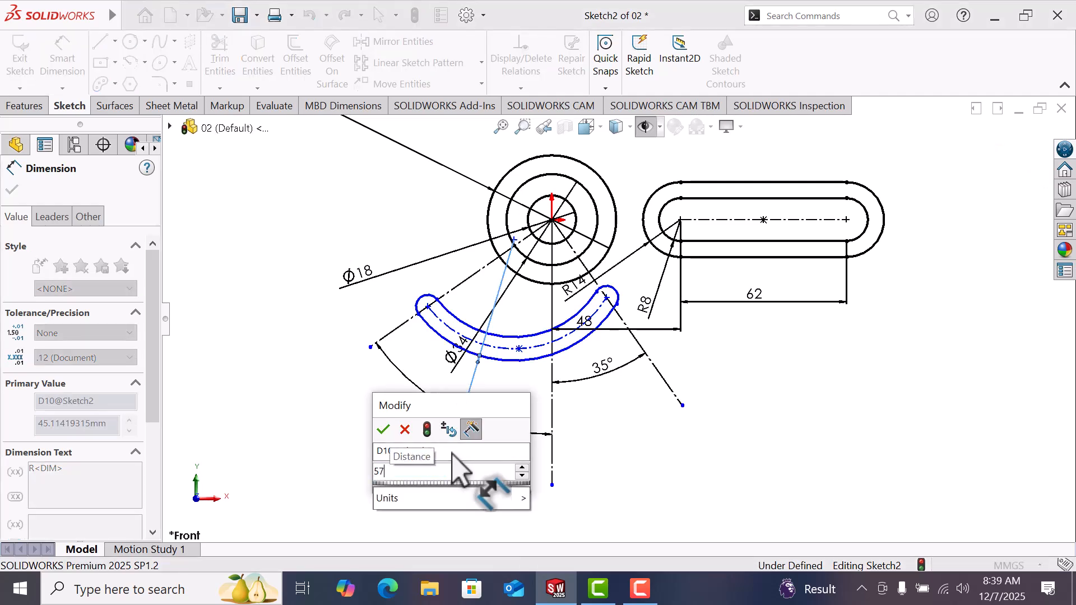
key(Return)
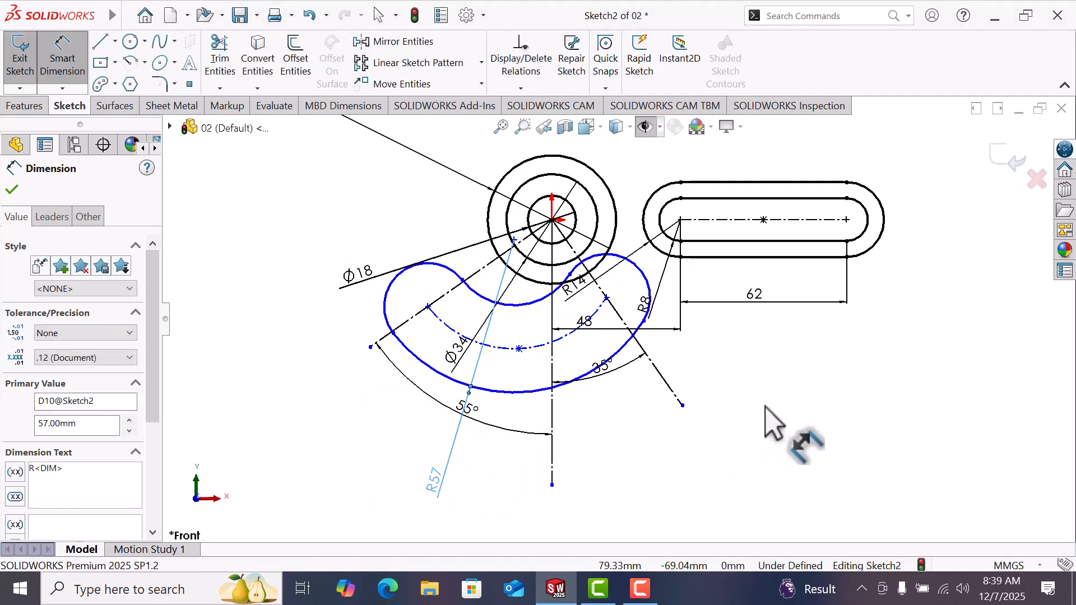
key(Escape)
right_click(766, 422)
click(795, 456)
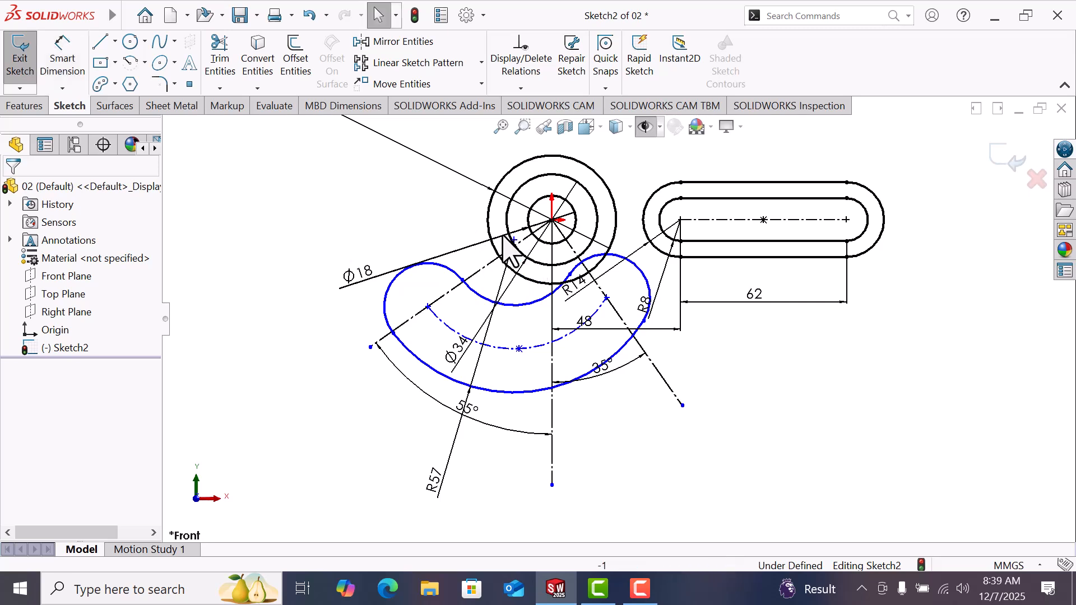
drag(516, 240, 552, 220)
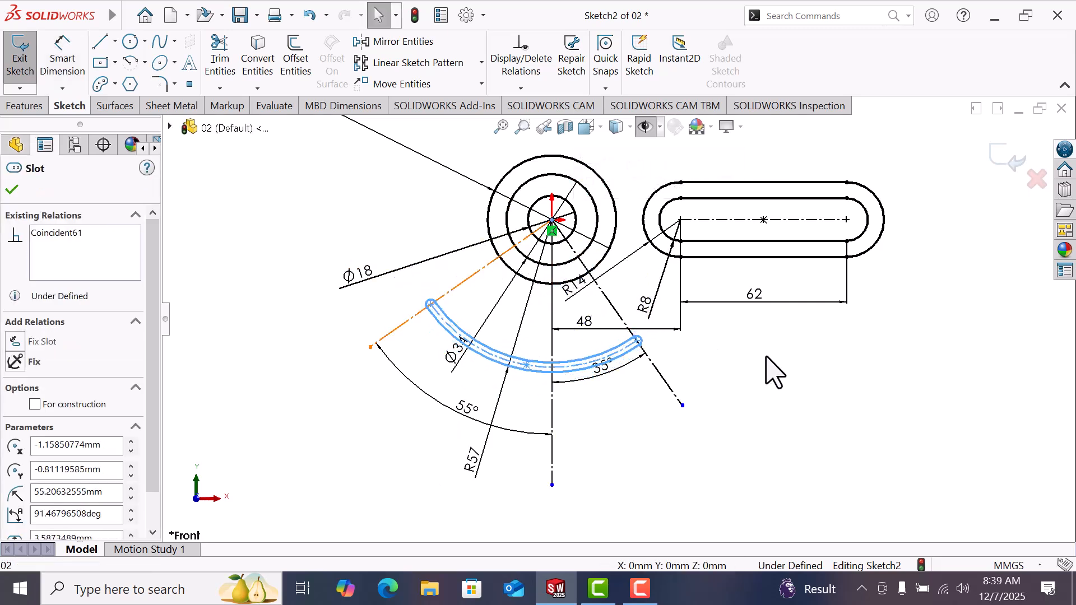
click(770, 378)
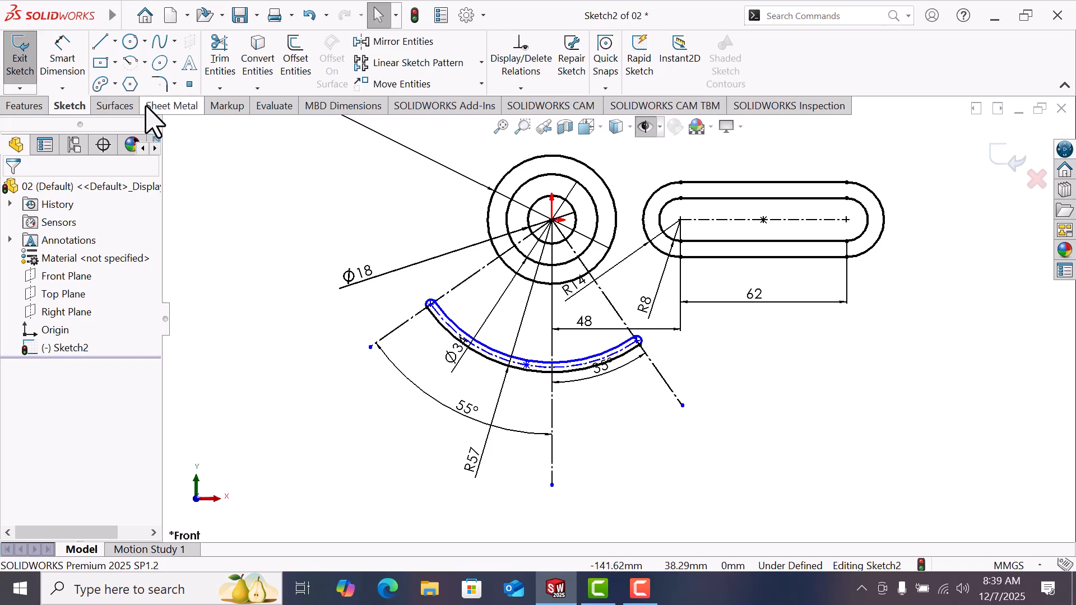
Dimension the rounded end of the curved slot with a radius of 5 mm
click(62, 63)
scroll(661, 346, down, 5)
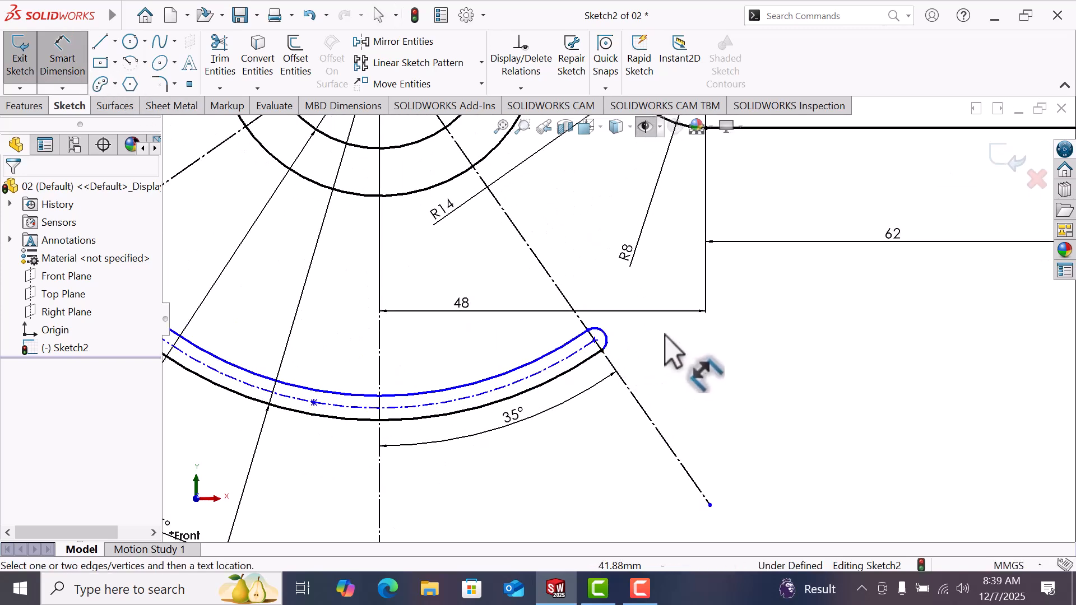
click(604, 338)
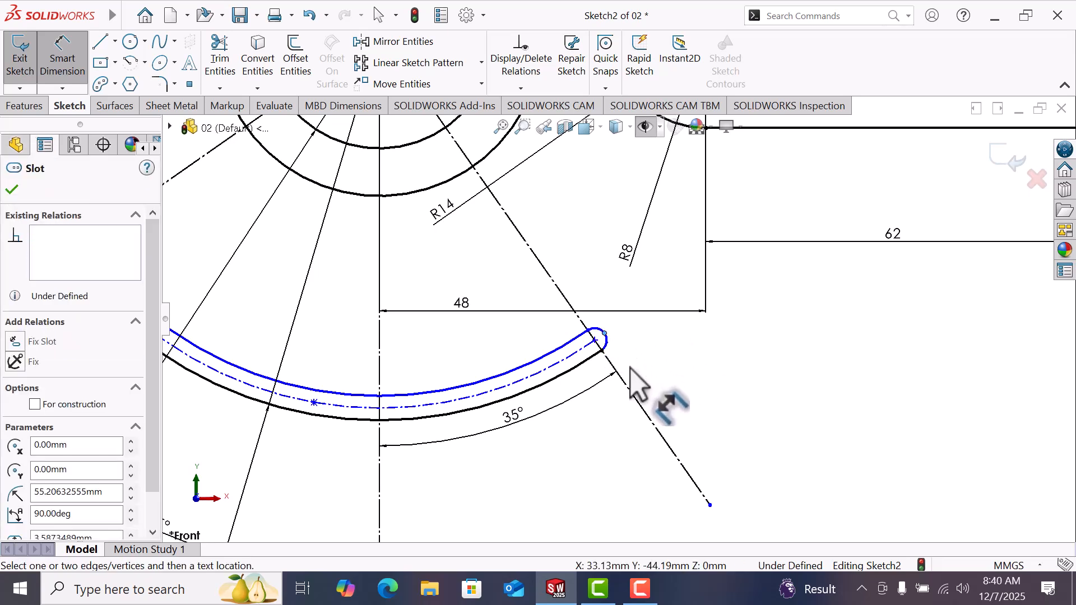
click(629, 365)
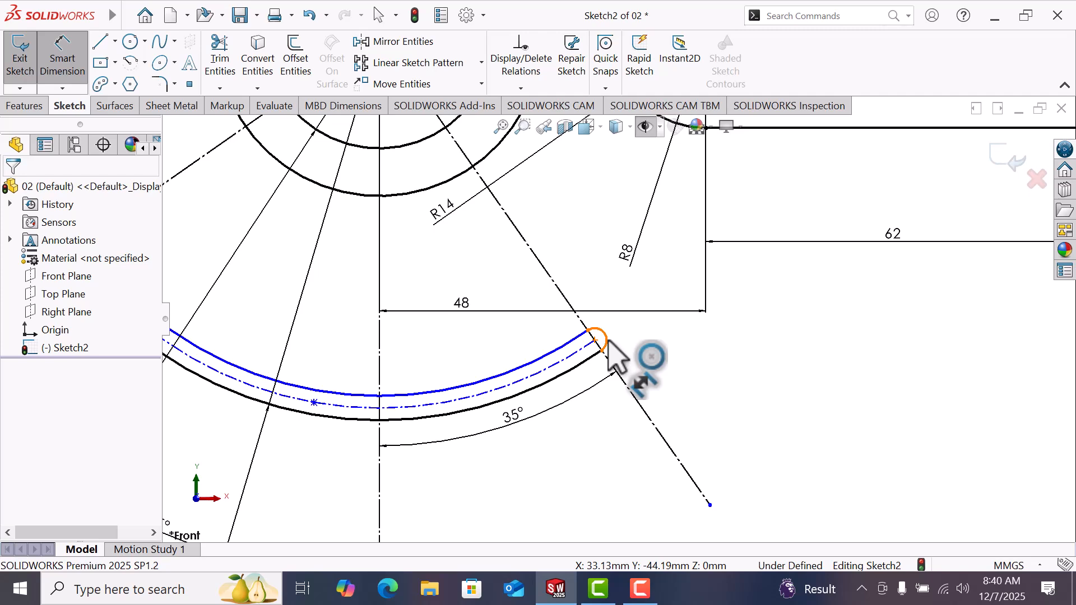
click(609, 341)
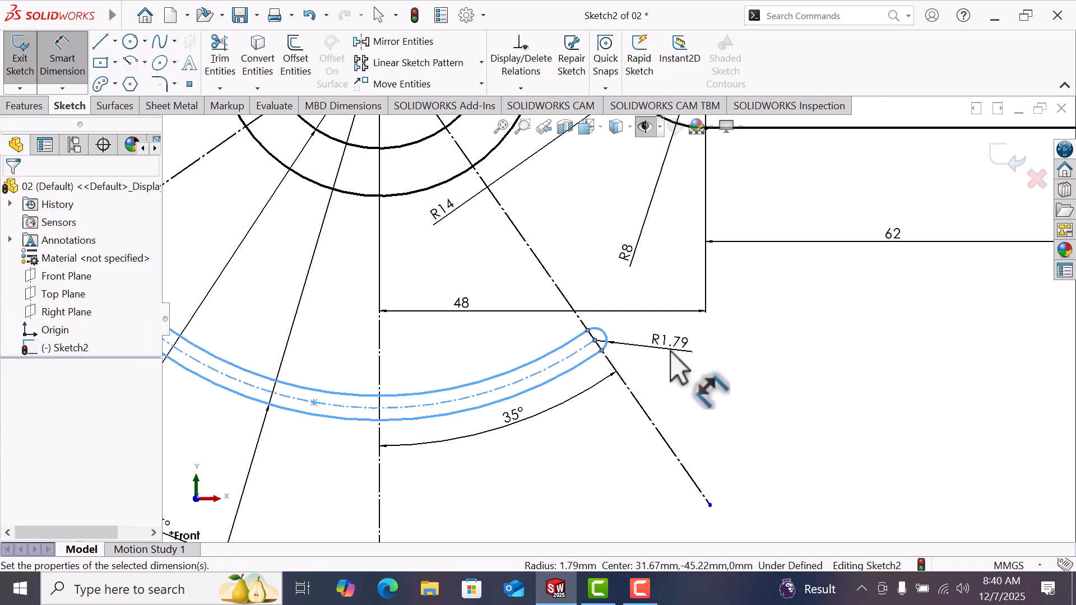
click(672, 352)
text(5)
key(Return)
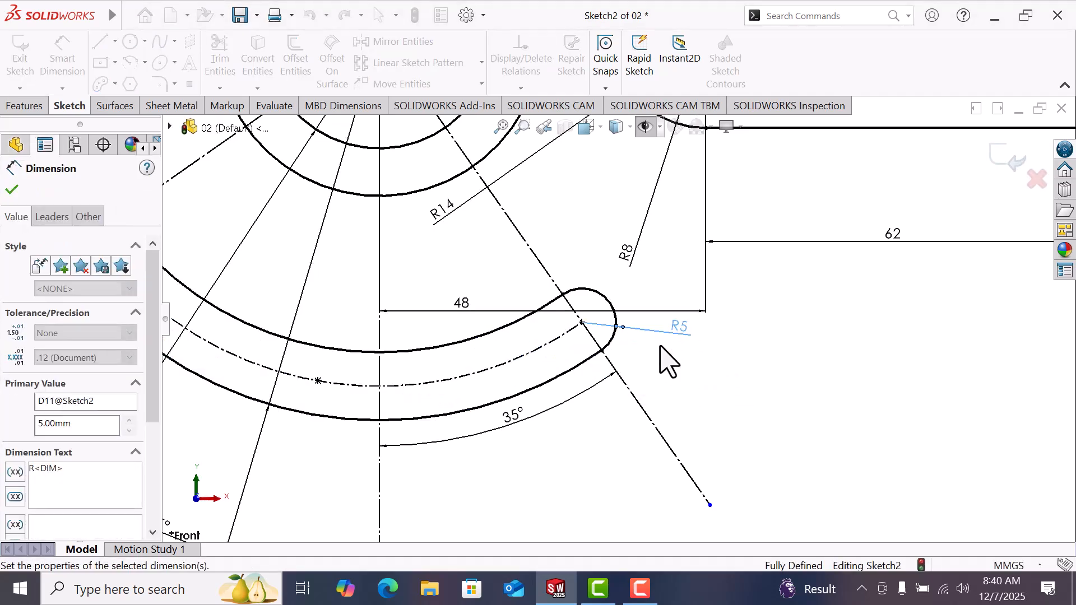
scroll(769, 327, up, 3)
click(771, 325)
right_click(772, 331)
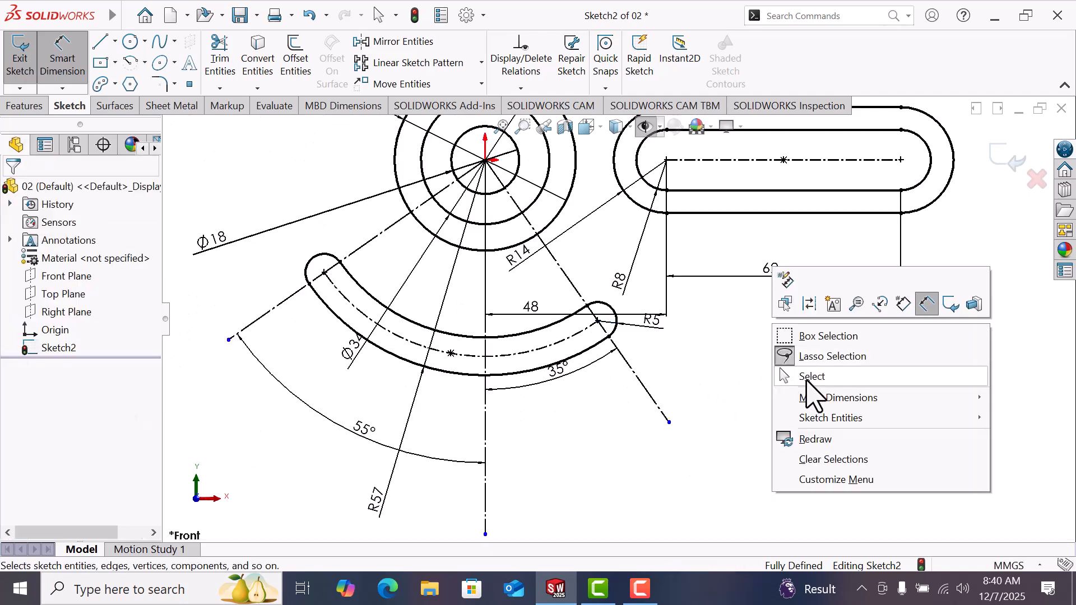
click(811, 377)
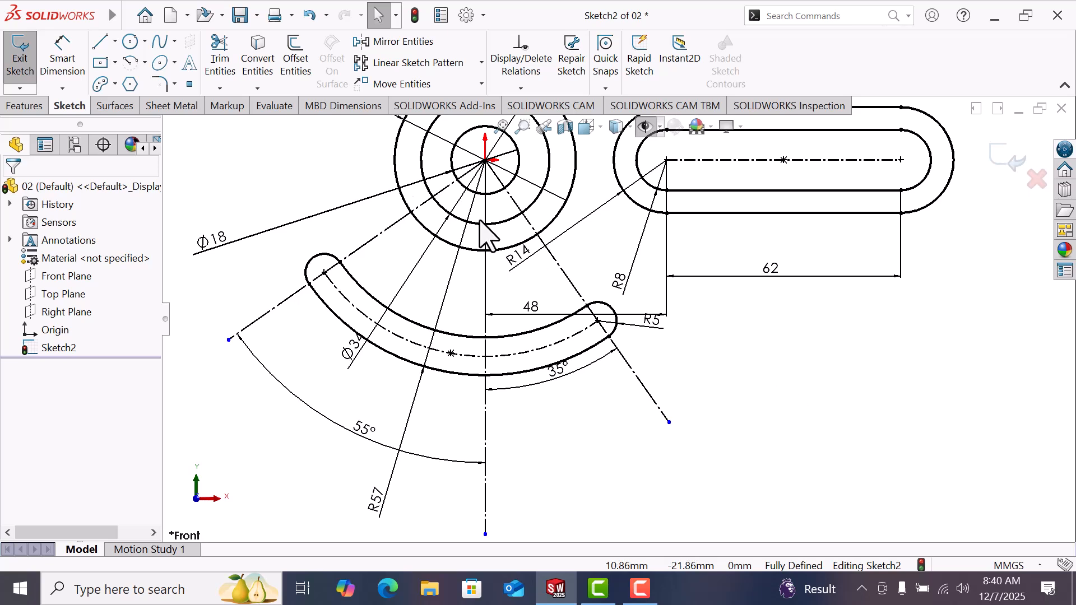
Draw a second 3 Point Arc Slot on the curved slot's centreline, surrounding it and about 27 mm wide
click(324, 273)
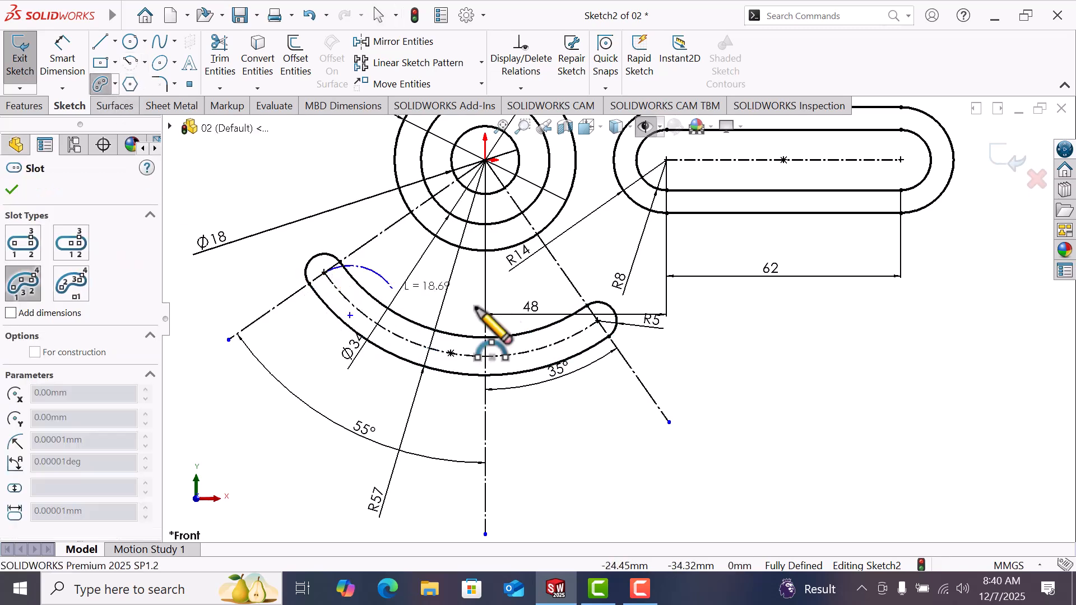
click(598, 321)
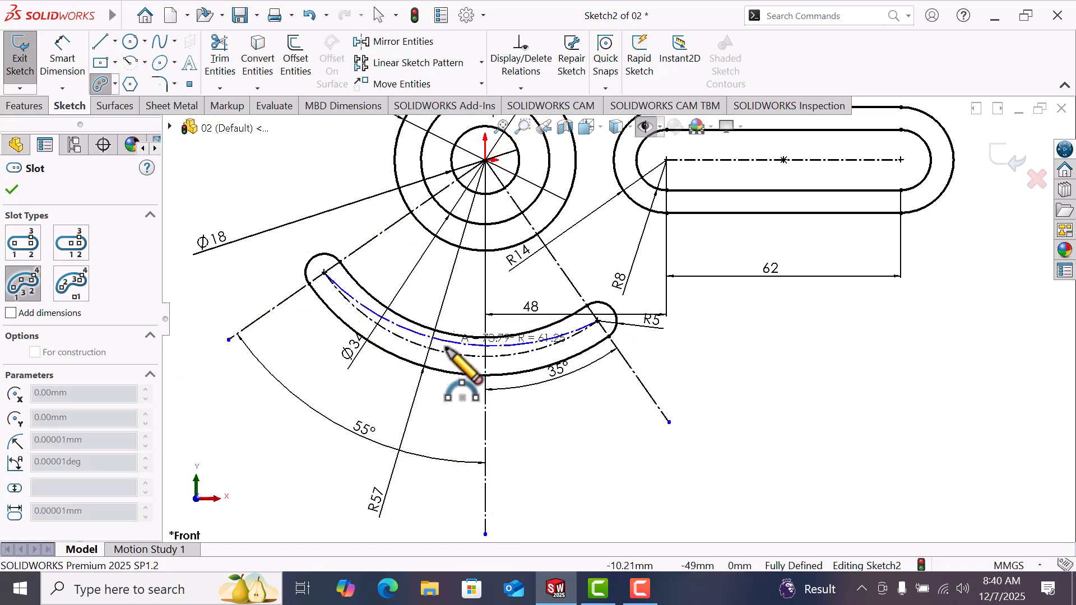
click(451, 352)
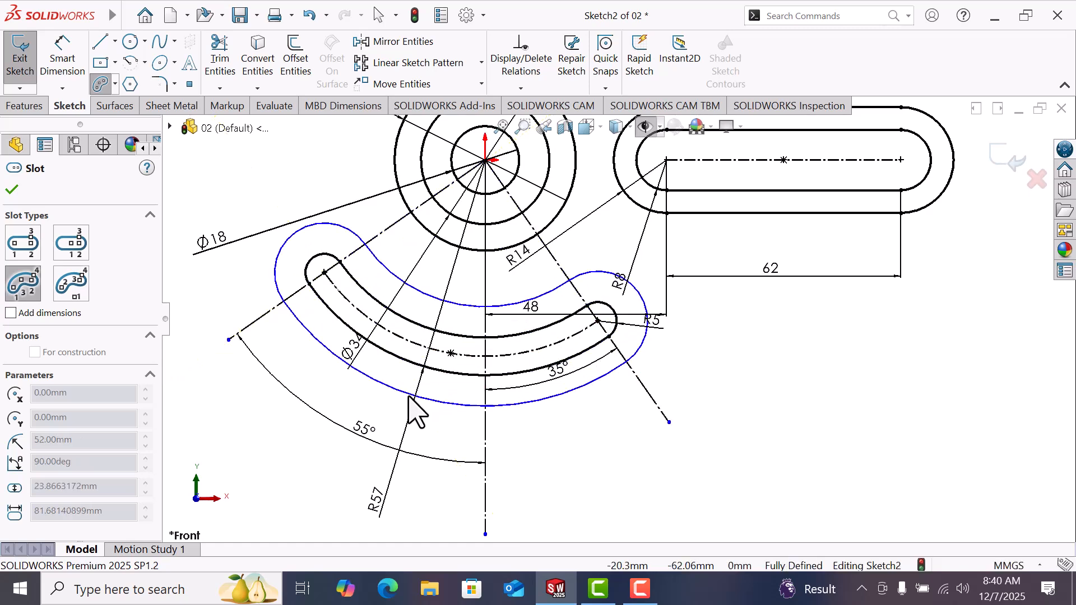
click(414, 398)
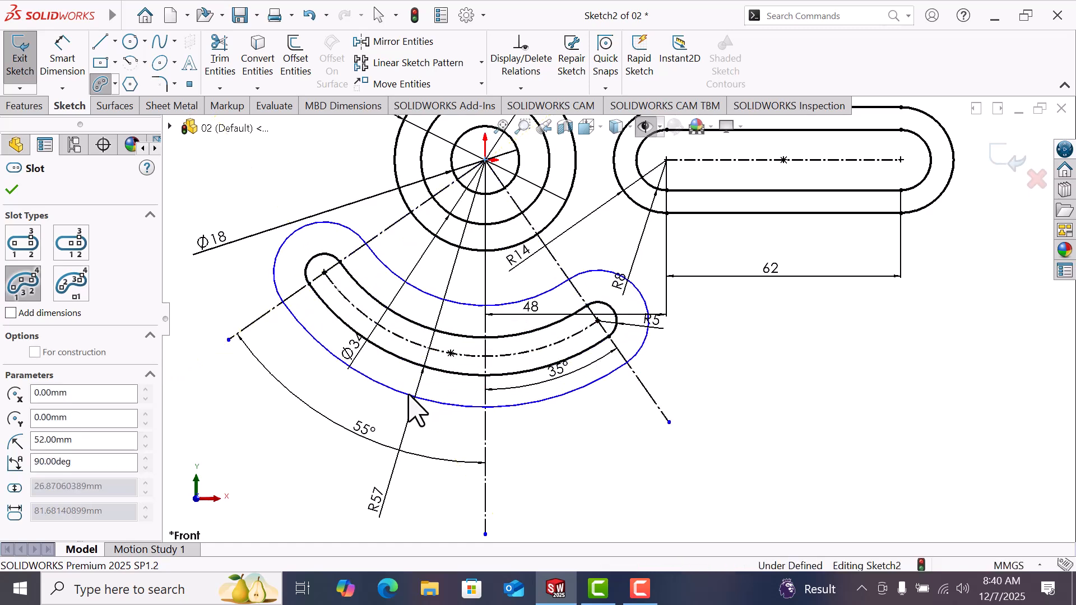
Dimension the rounded end of the outer curved slot with a radius of 12 mm
click(62, 66)
click(274, 275)
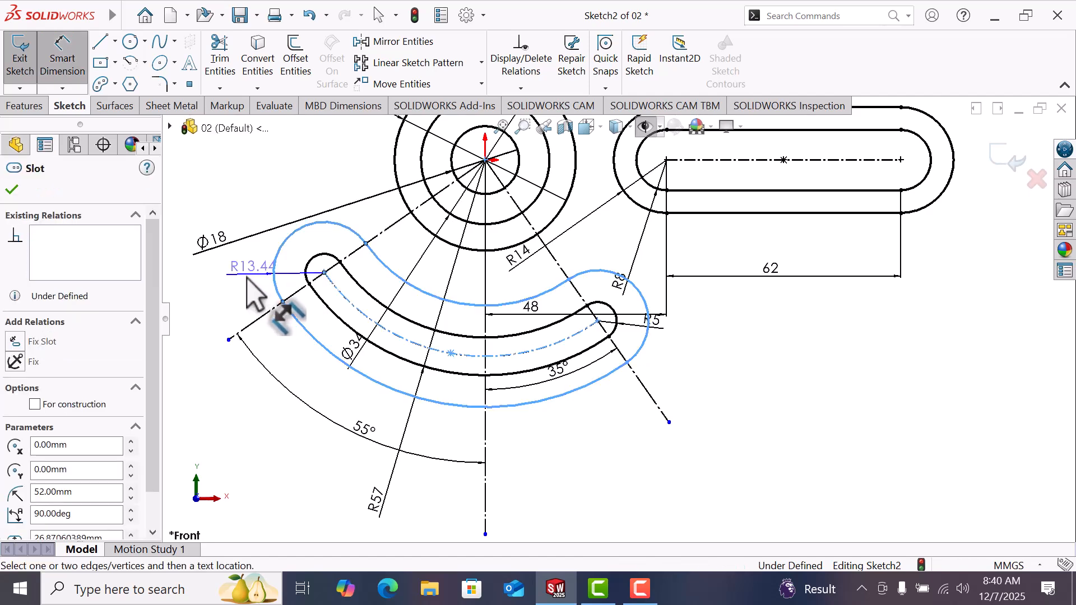
click(249, 276)
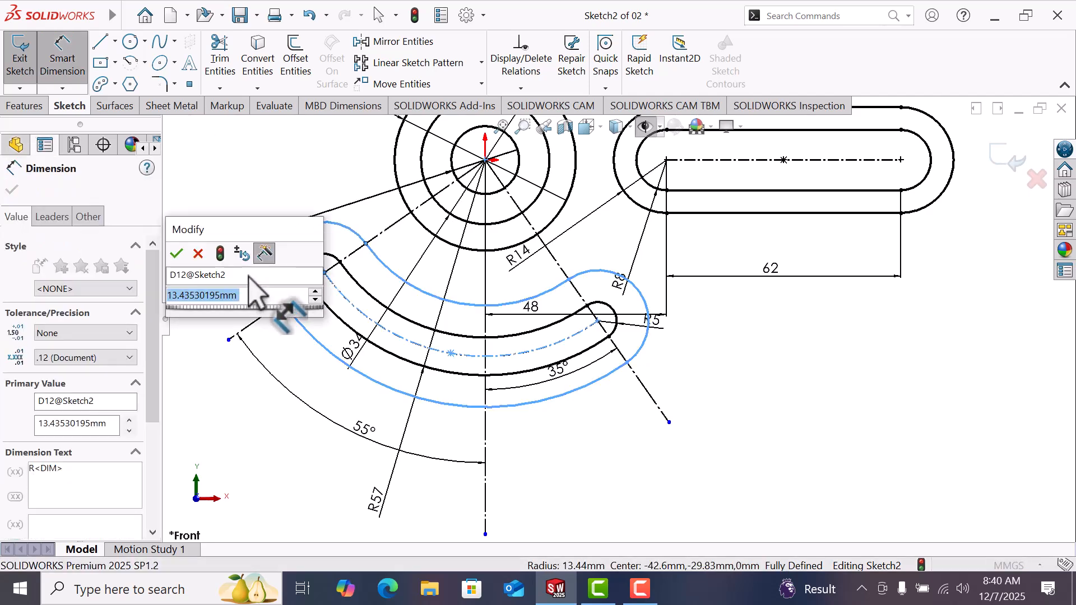
text(12)
key(Return)
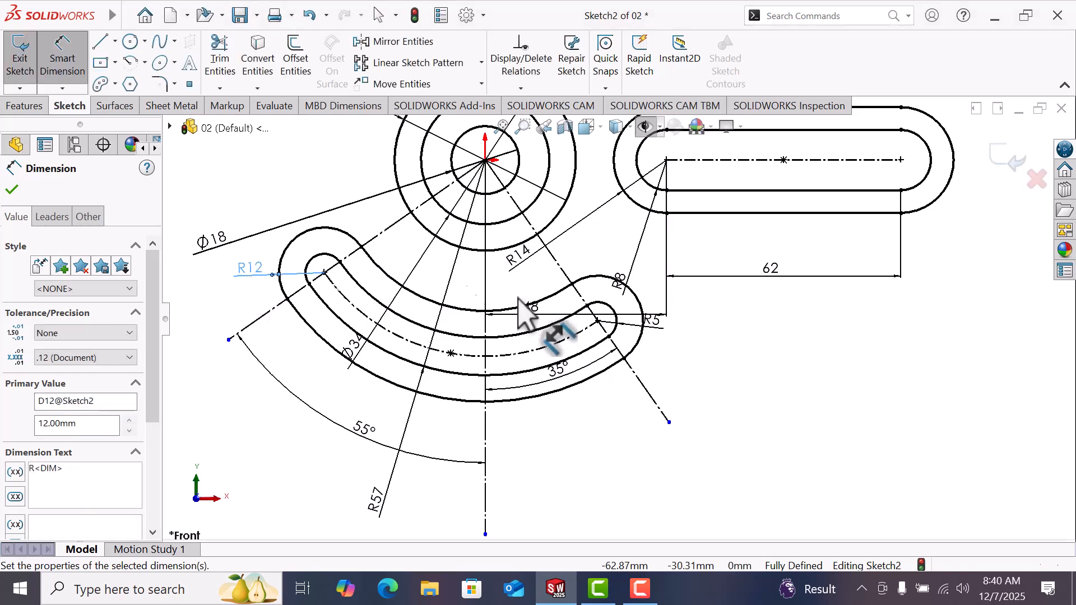
click(795, 388)
right_click(791, 363)
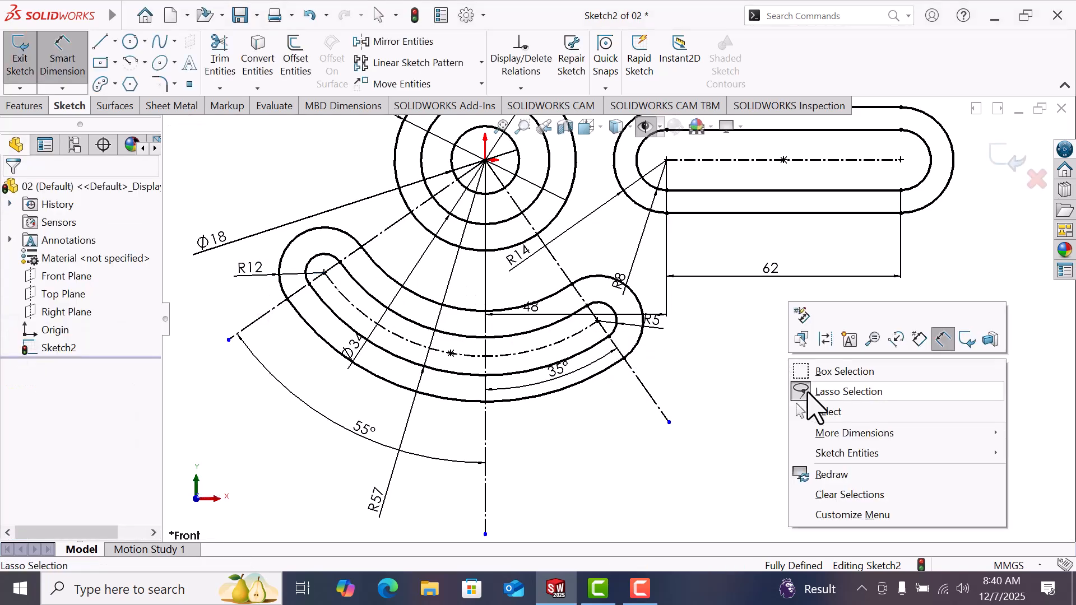
click(832, 413)
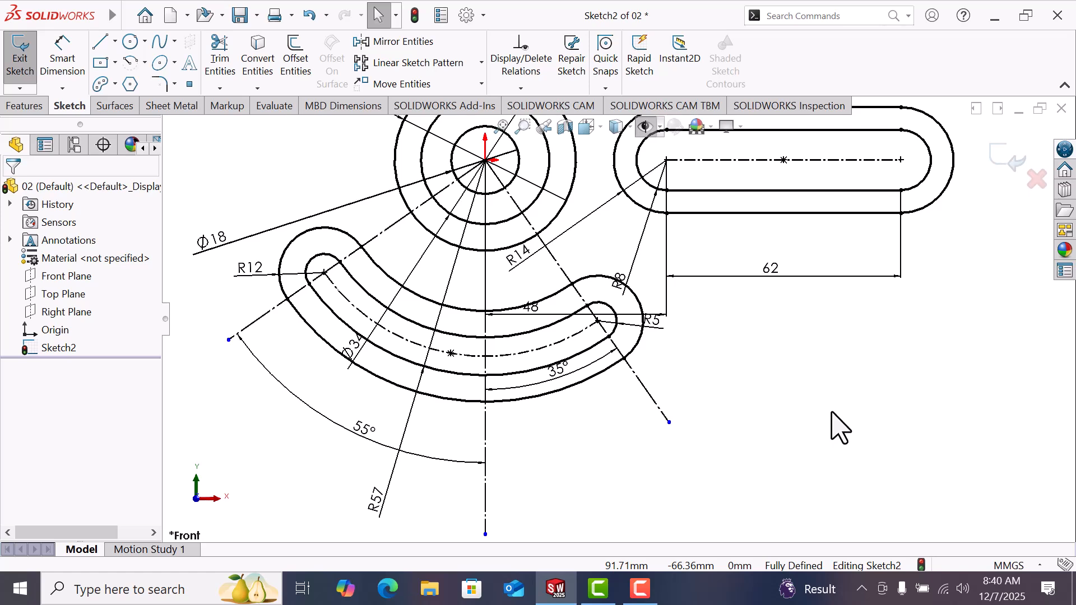
Draw a 3 Point Arc of about 20 mm radius from the outer curved slot's left end to the largest circle
scroll(654, 314, up, 2)
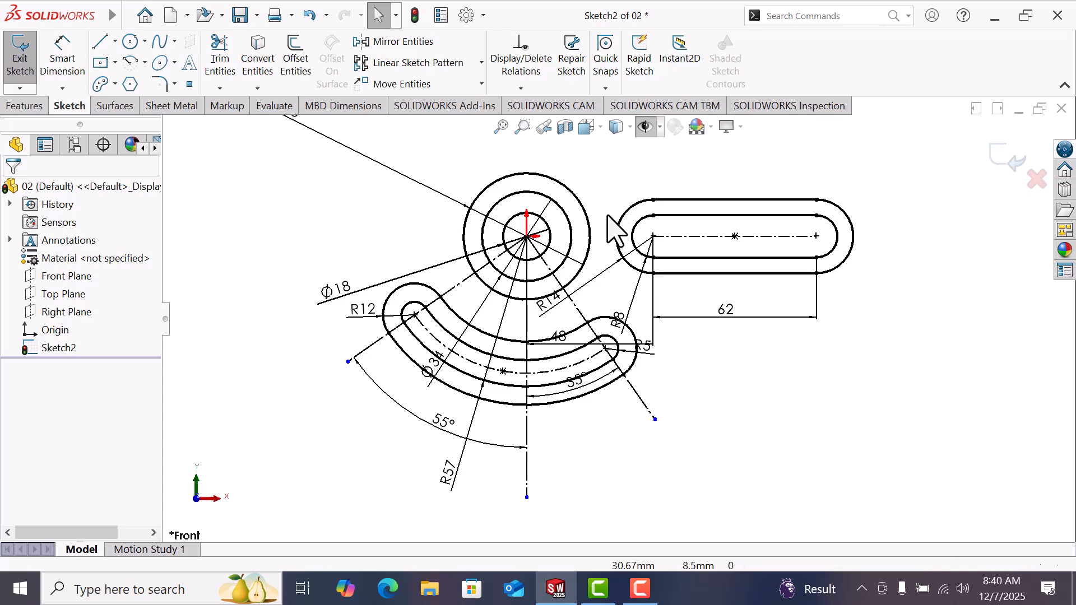
scroll(615, 230, down, 1)
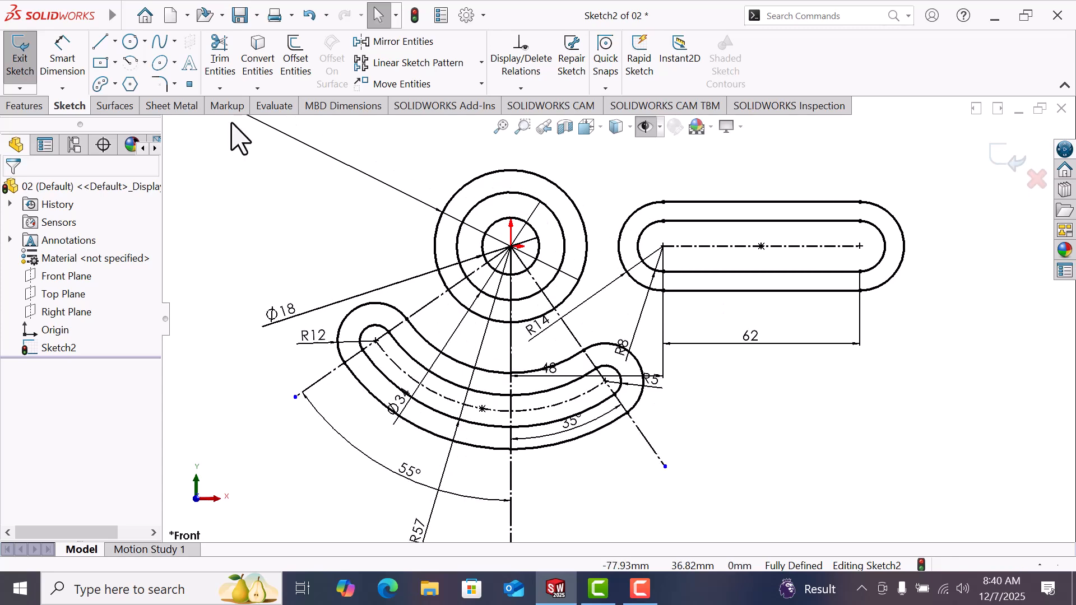
click(133, 64)
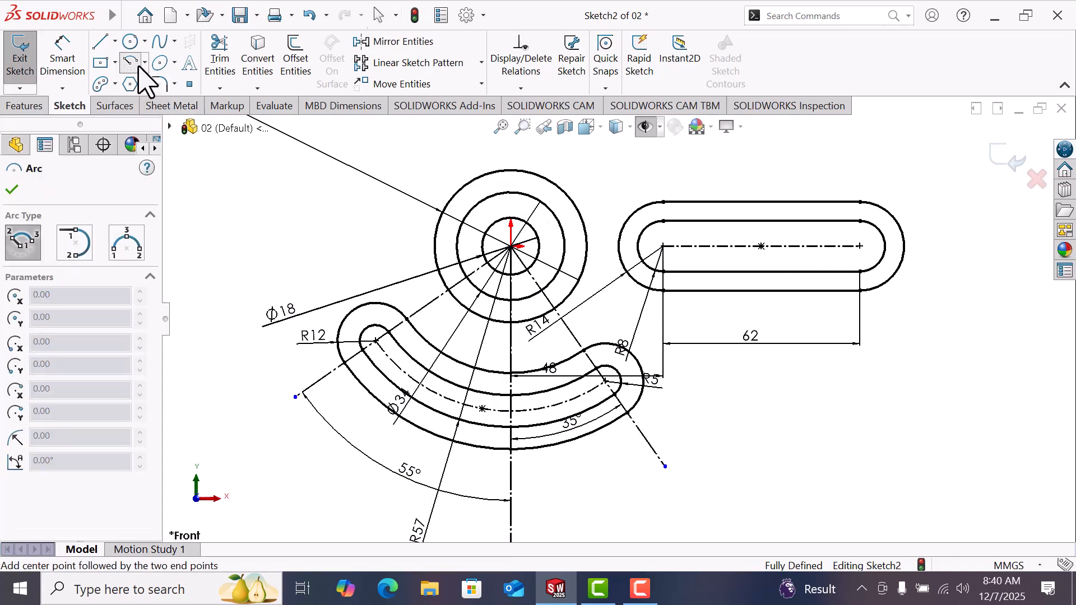
click(128, 245)
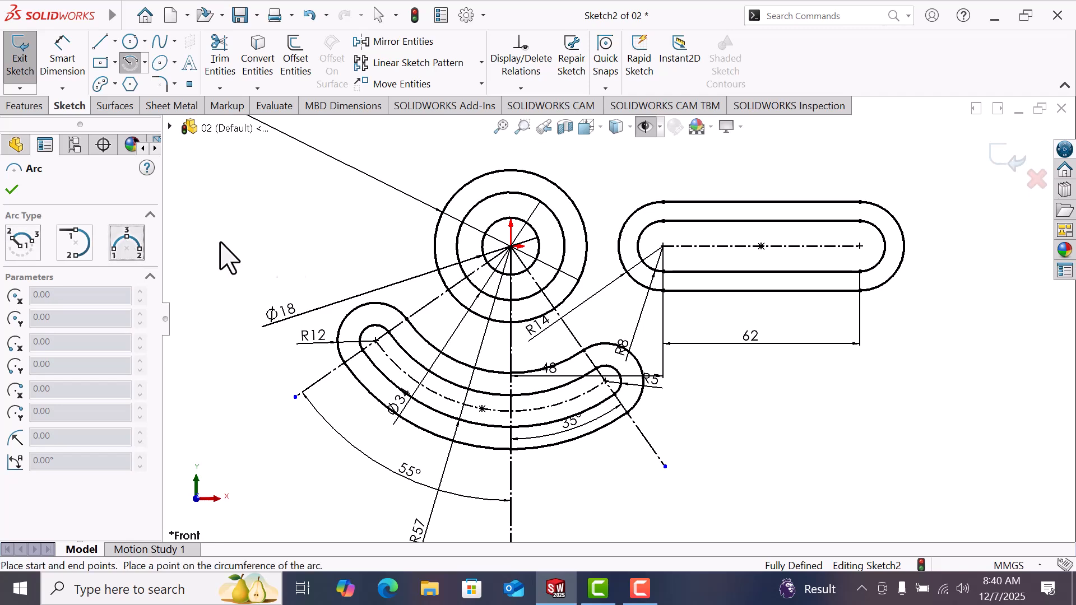
scroll(351, 256, down, 2)
click(423, 331)
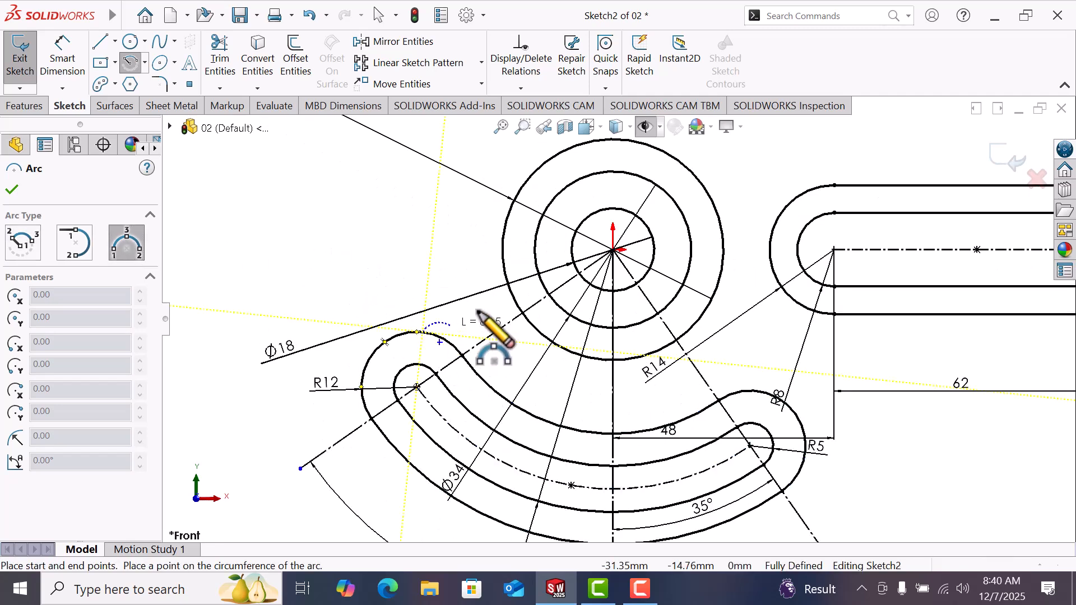
click(503, 269)
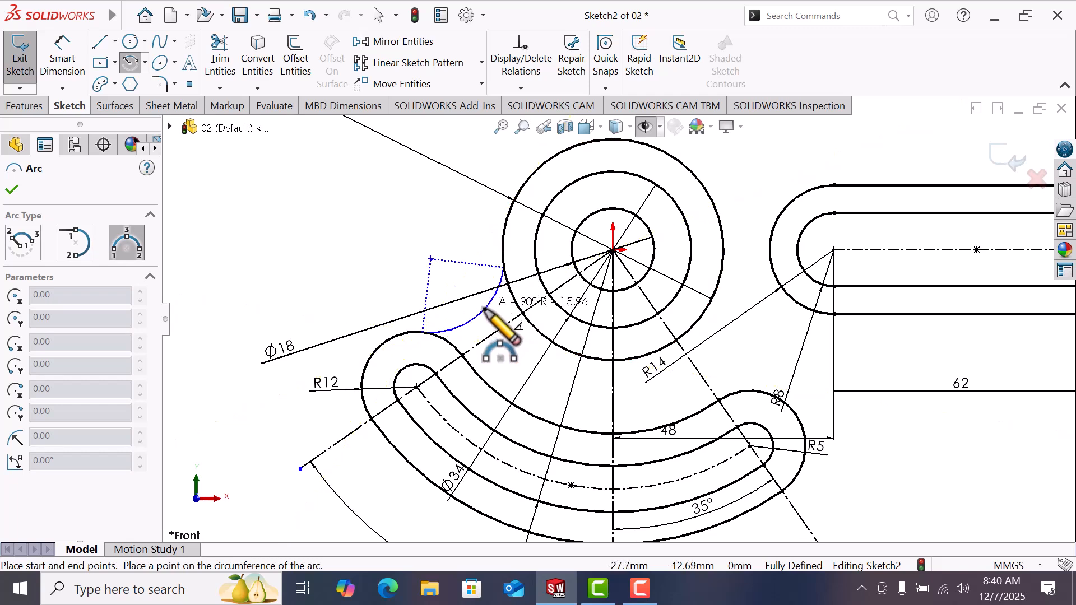
right_click(477, 316)
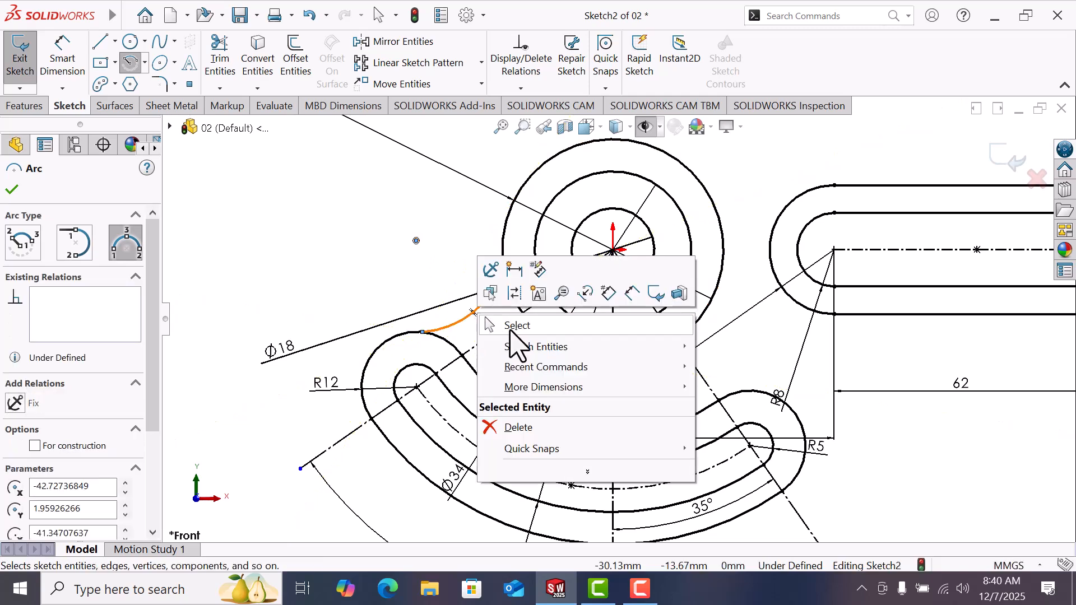
click(511, 325)
Make the connecting arc tangent to both the largest circle and the outer curved slot's rounded left end
click(492, 297)
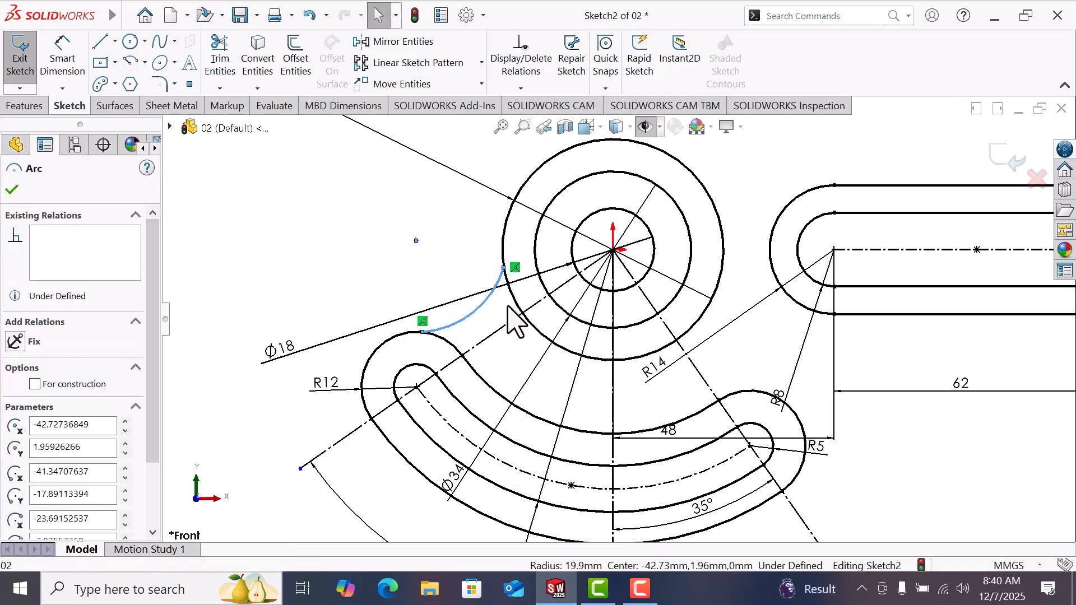
click(542, 338)
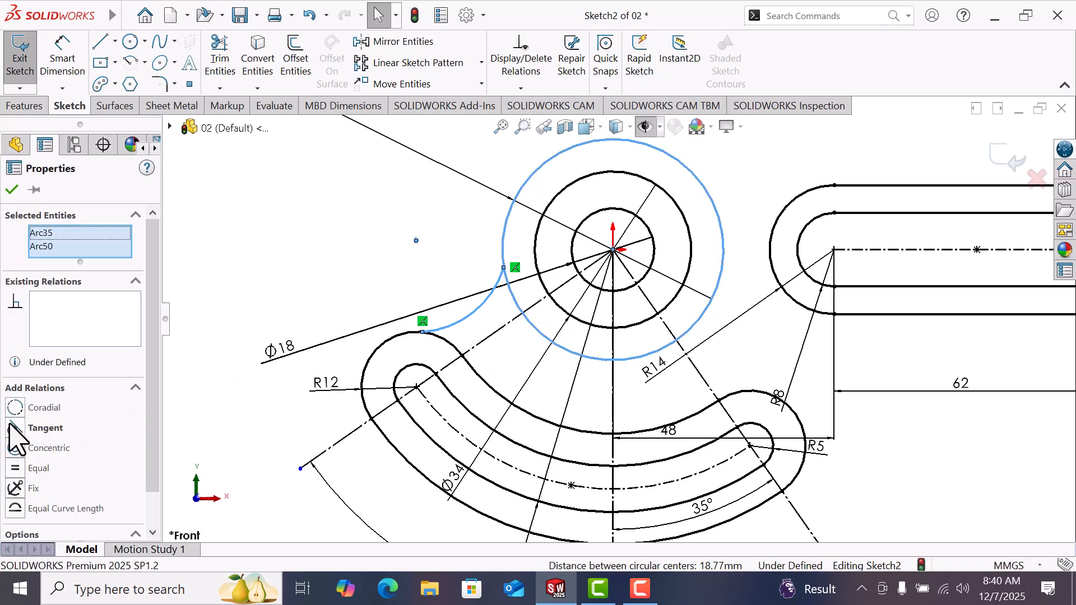
click(457, 221)
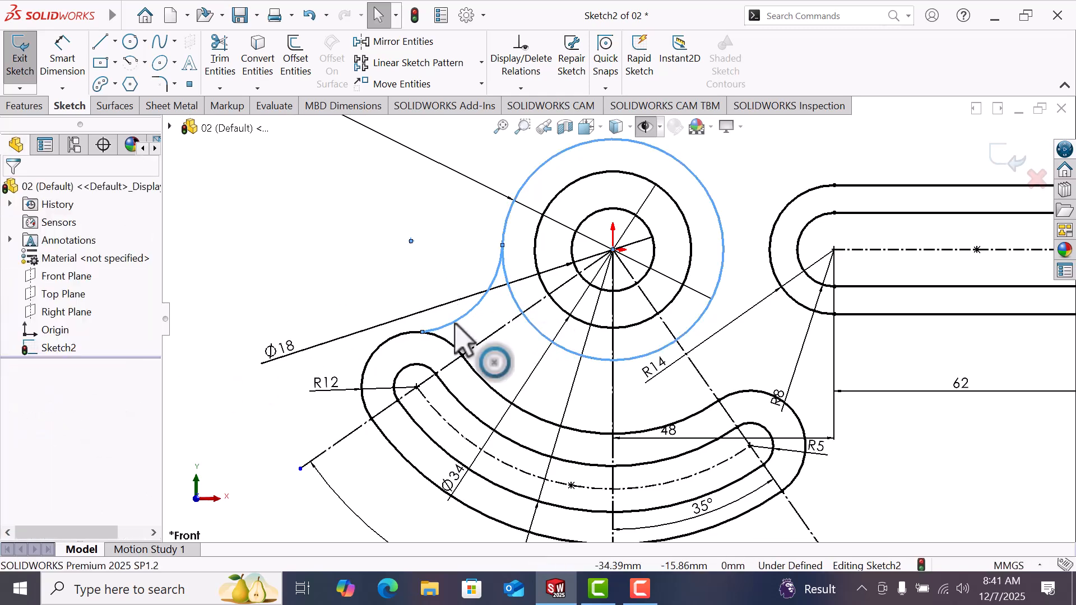
click(453, 321)
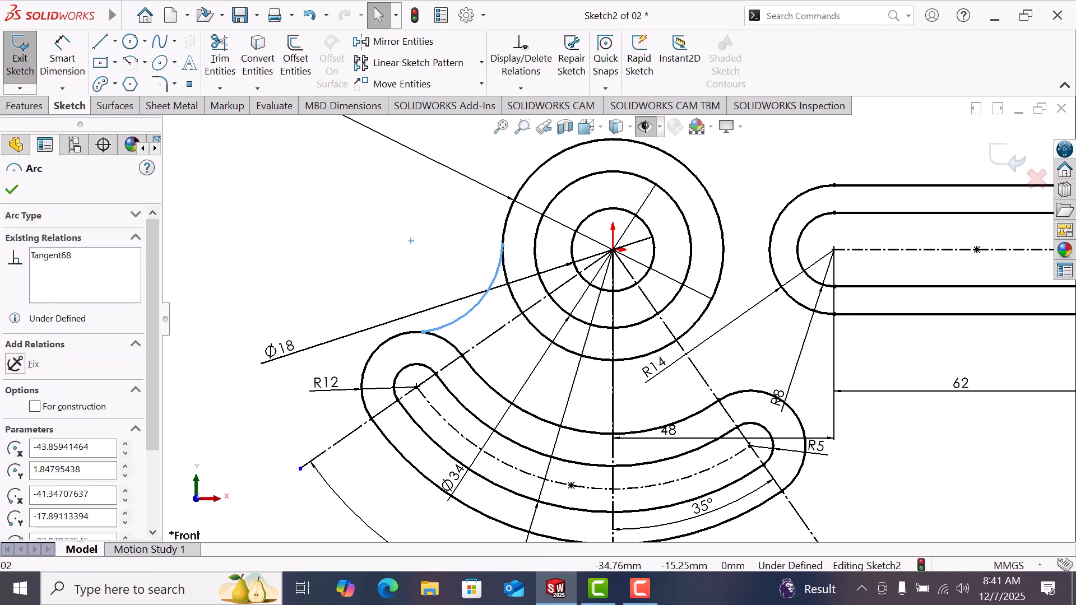
ctrl+click(447, 337)
click(15, 448)
click(252, 305)
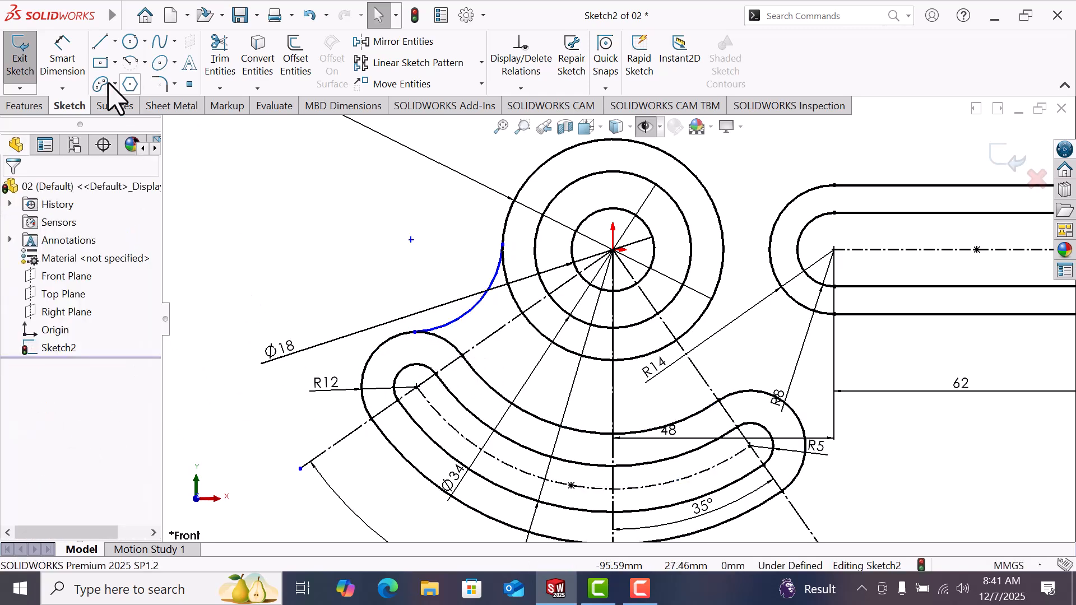
Try to dimension the connecting arc between the largest circle and the outer curved slot with a radius of 7.5 mm
click(64, 62)
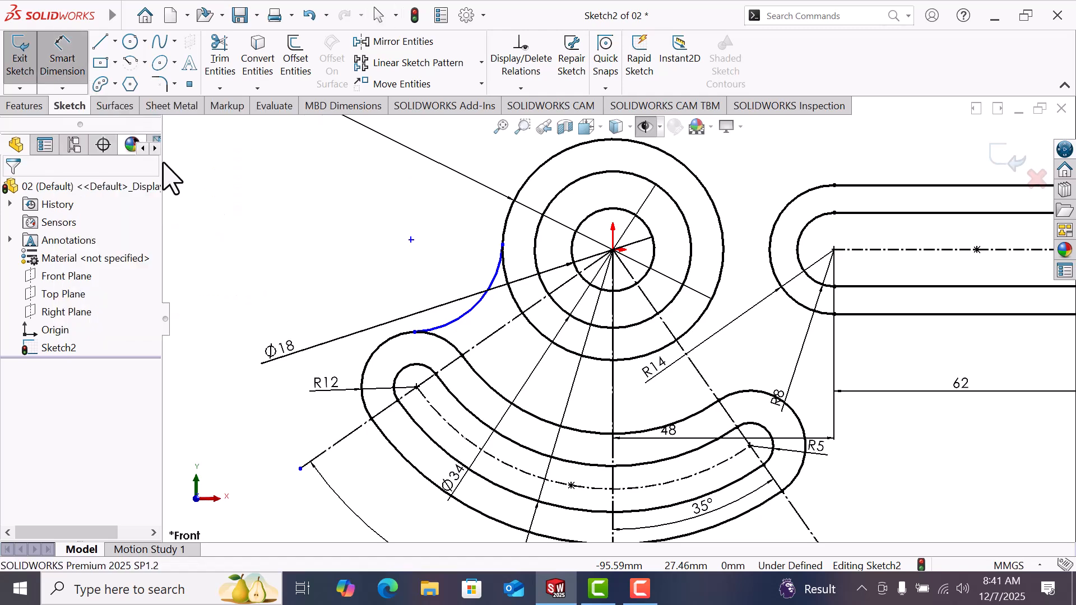
click(456, 310)
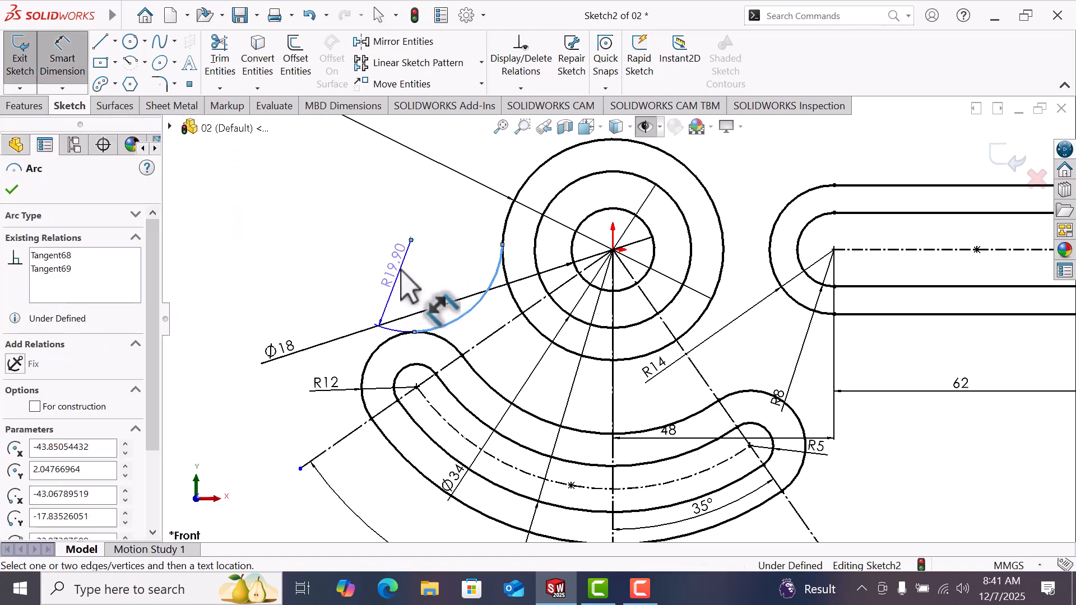
click(436, 278)
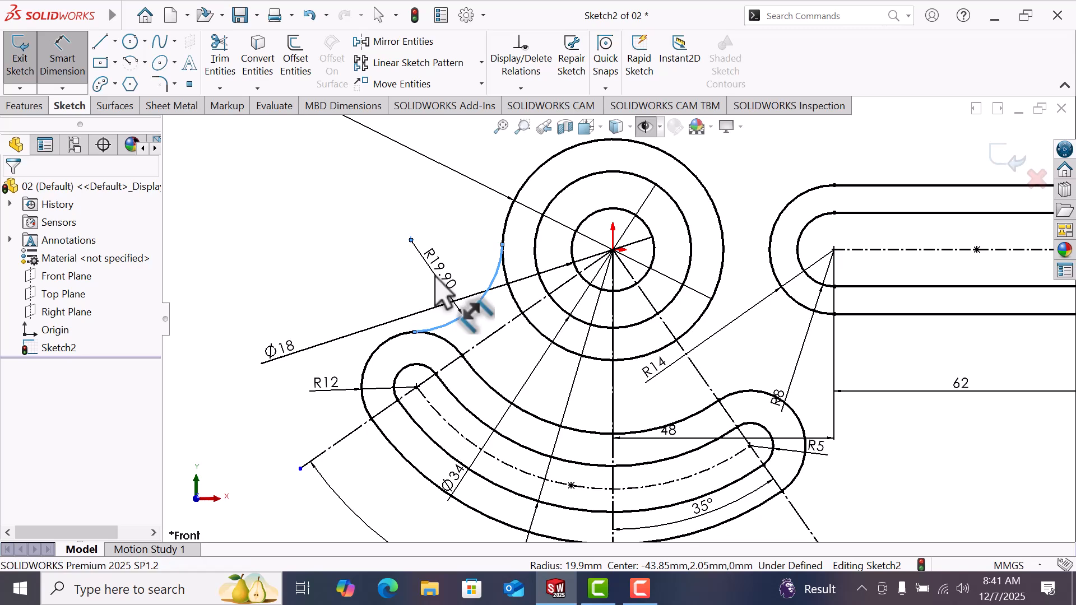
text(7.5)
key(Return)
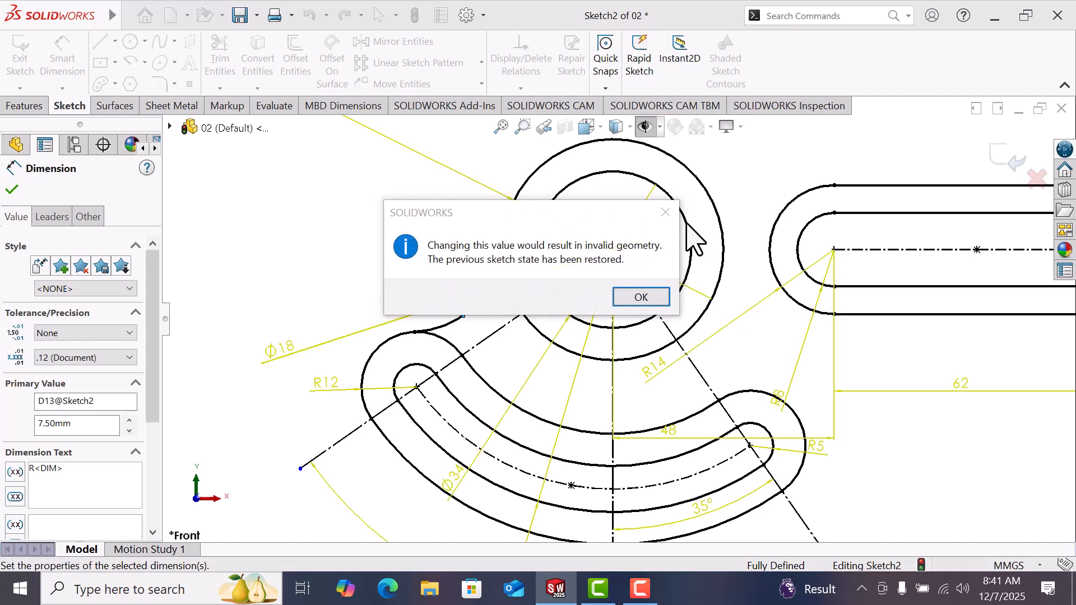
click(671, 215)
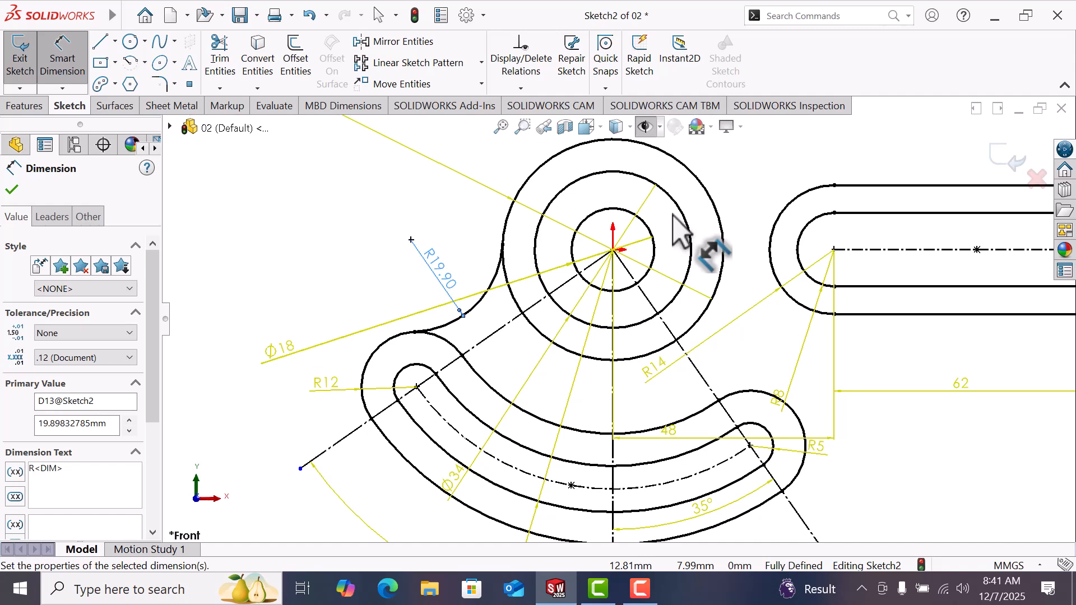
click(271, 278)
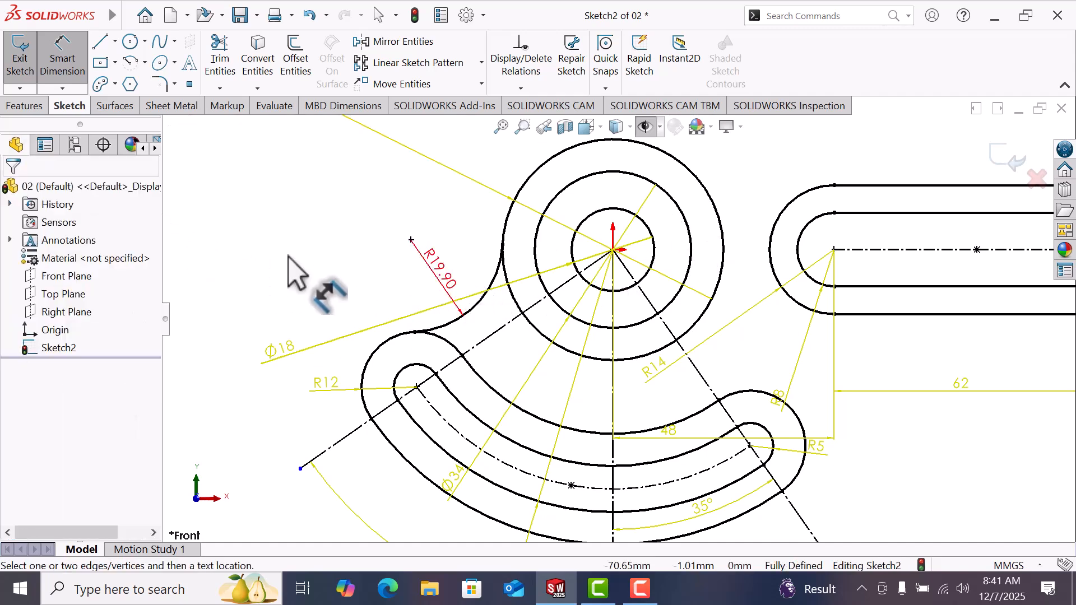
right_click(288, 256)
click(369, 308)
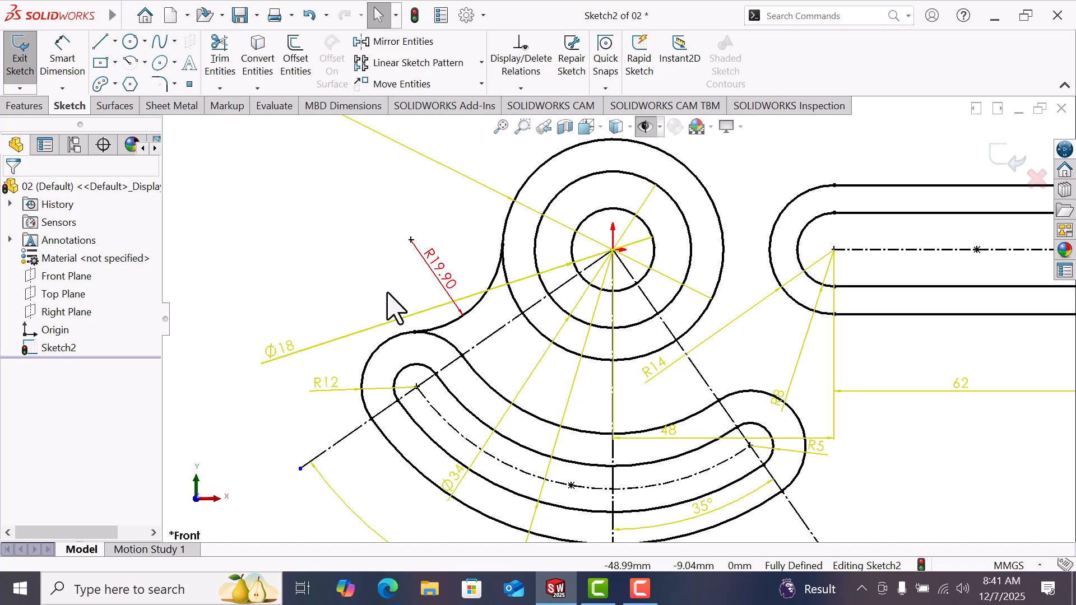
Delete the connecting arc between the largest circle and the outer curved slot, along with its radius dimension
scroll(583, 348, up, 2)
scroll(565, 322, down, 3)
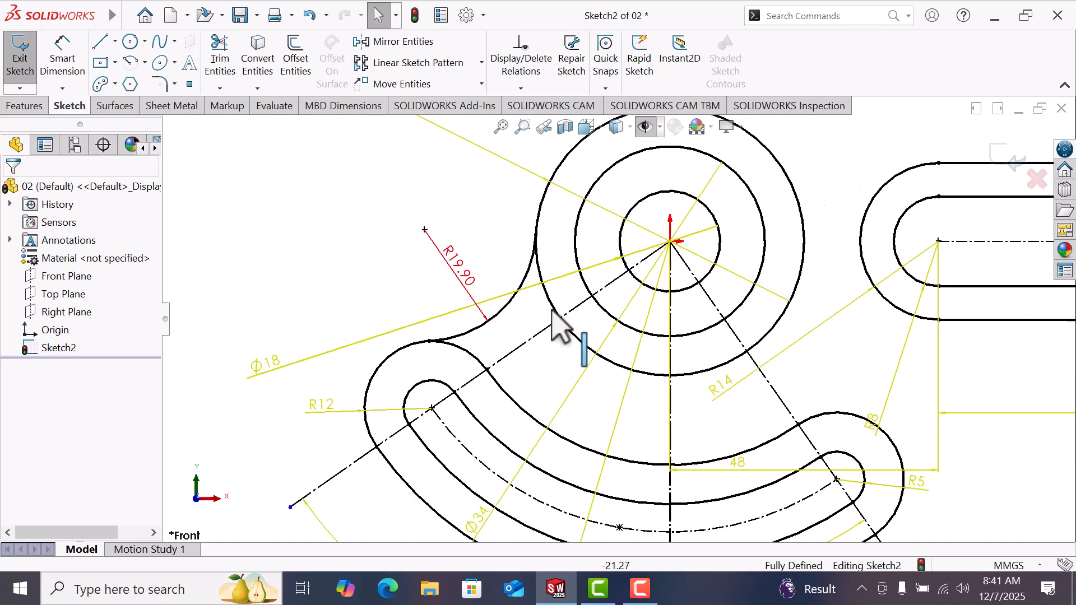
click(521, 293)
key(Delete)
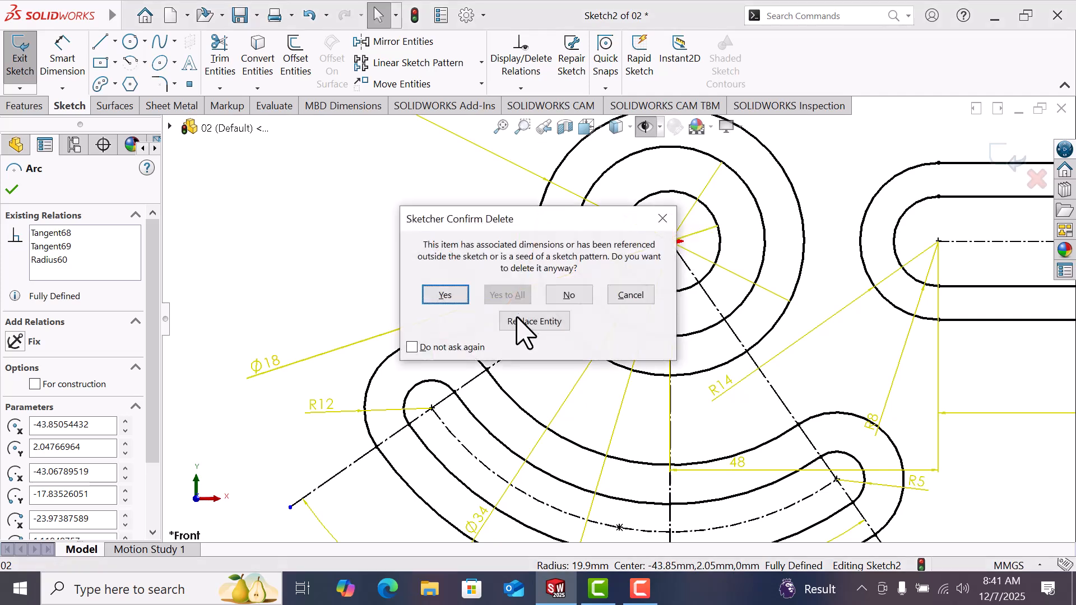
click(462, 302)
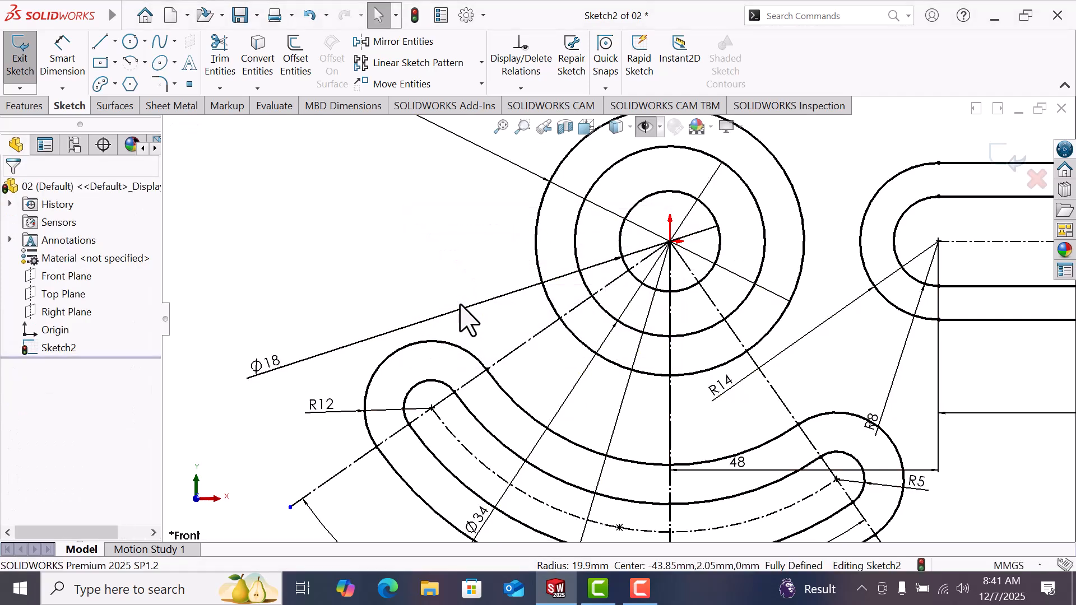
Draw a 3 Point Arc of about 24 mm radius from the outer curved slot's left end to the largest circle
scroll(549, 336, up, 2)
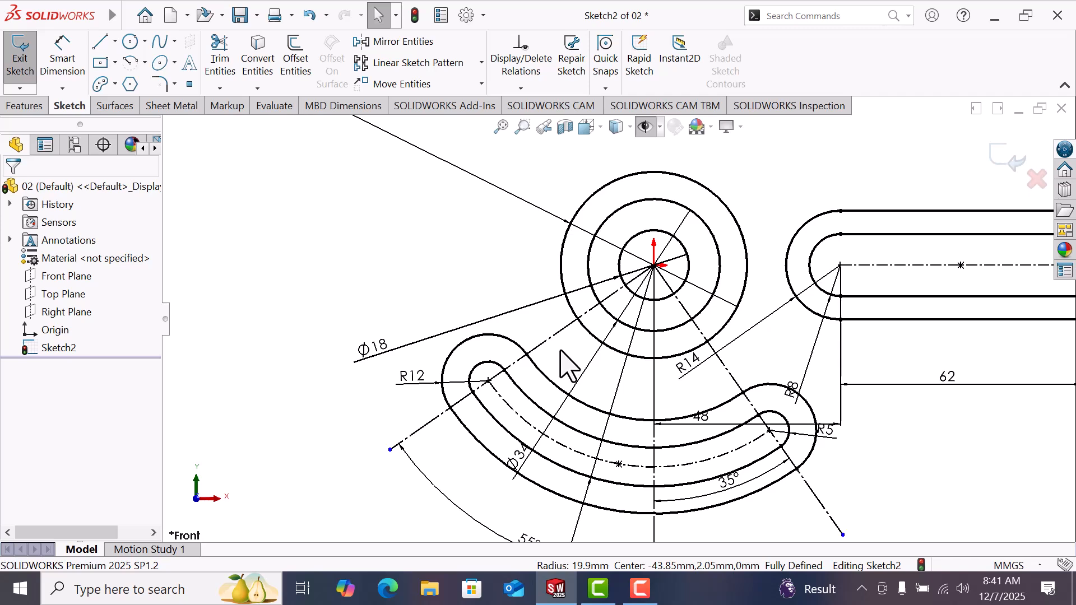
scroll(566, 364, up, 3)
scroll(703, 429, down, 3)
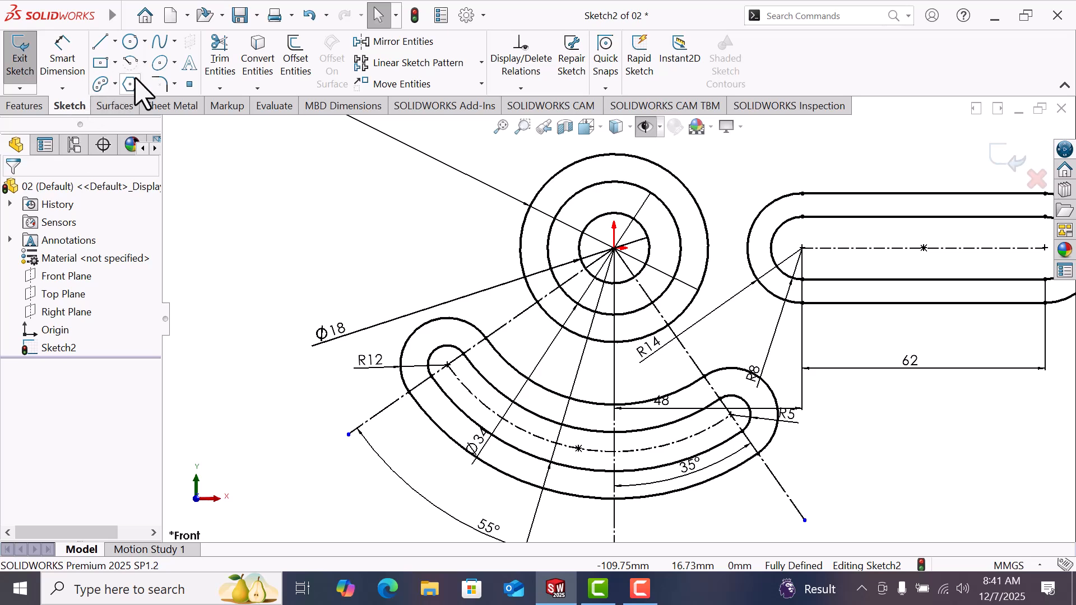
click(145, 62)
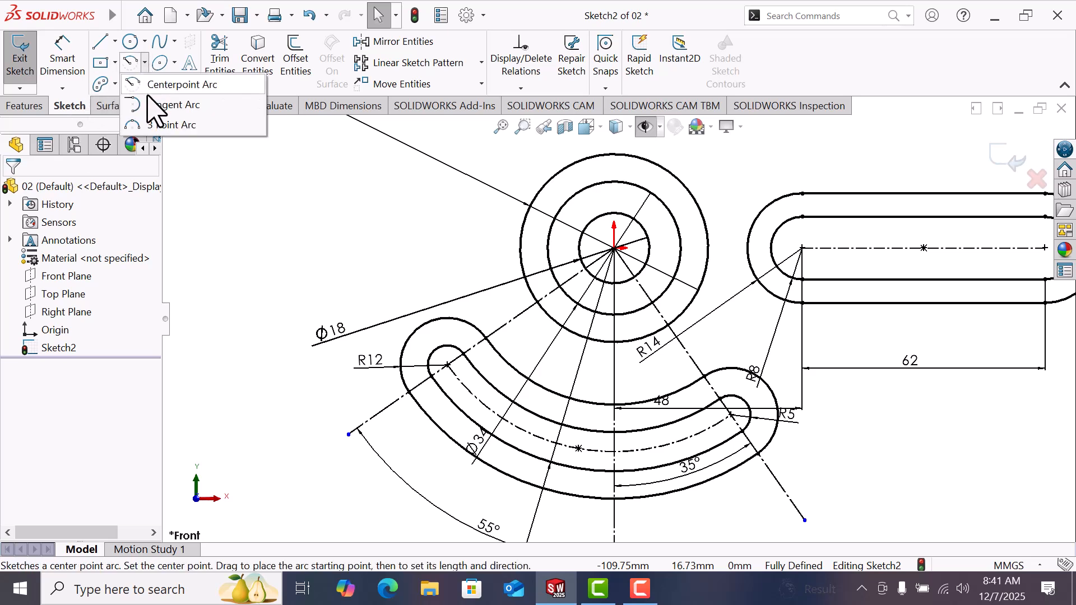
click(162, 124)
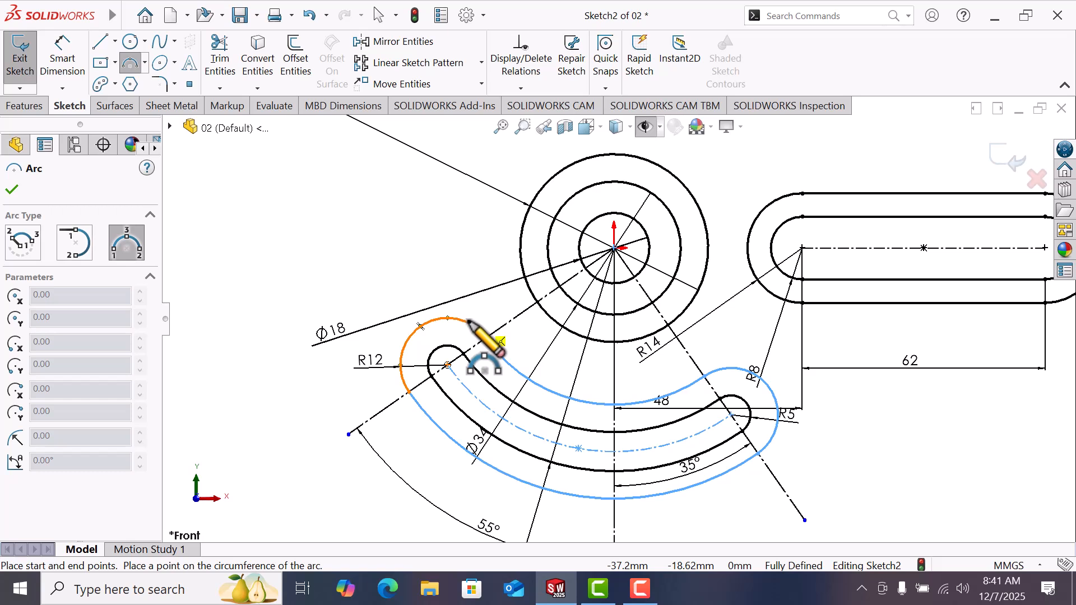
click(453, 318)
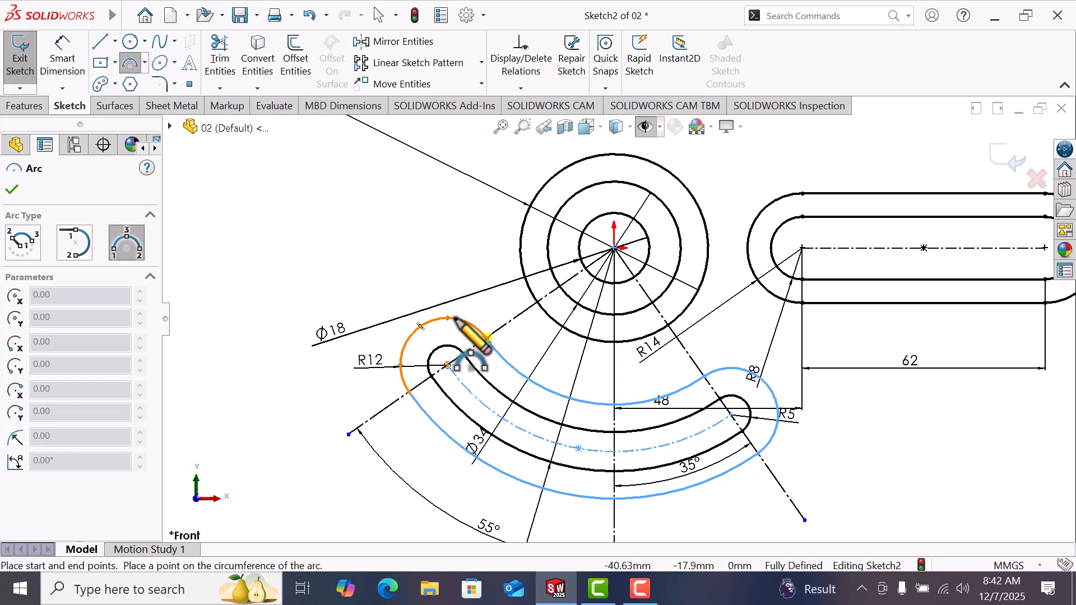
click(519, 256)
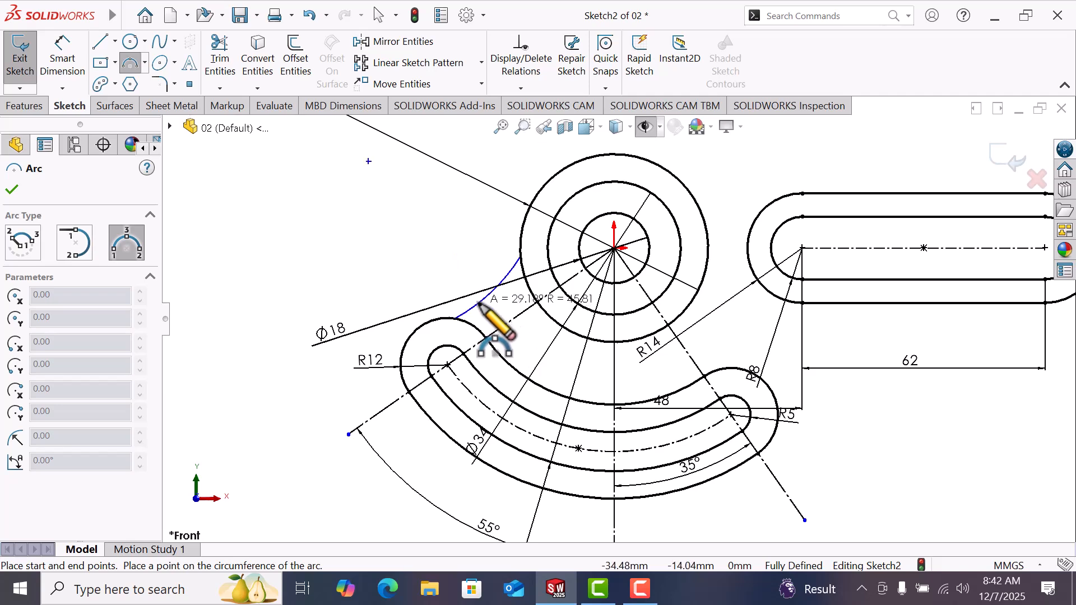
click(481, 306)
right_click(485, 308)
click(525, 321)
Make the new connecting arc tangent to the outer curved slot's rounded left end and to the largest circle
click(491, 297)
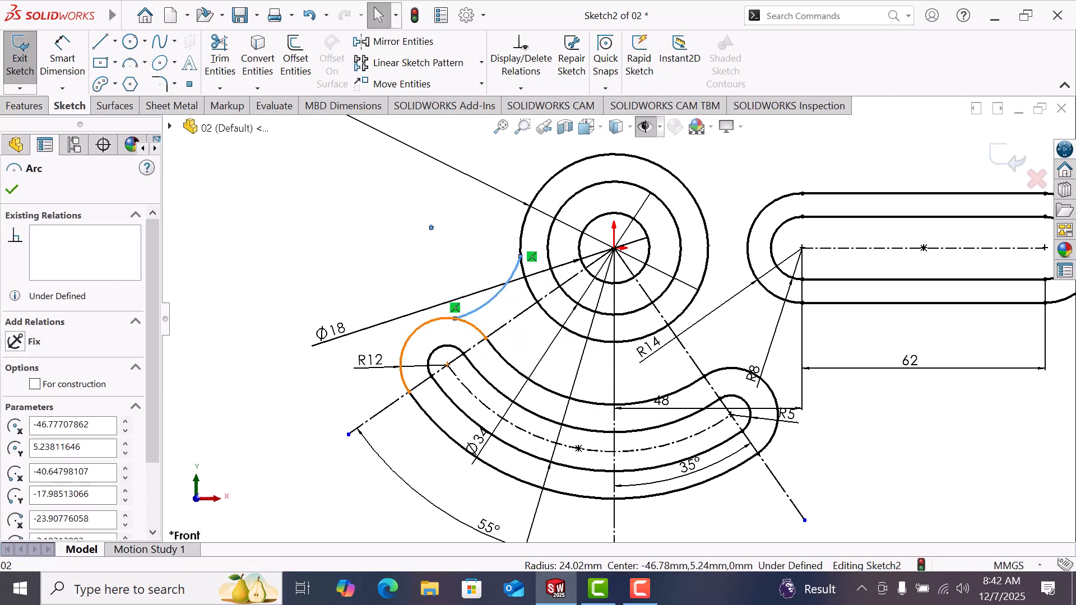
ctrl+click(512, 360)
click(15, 448)
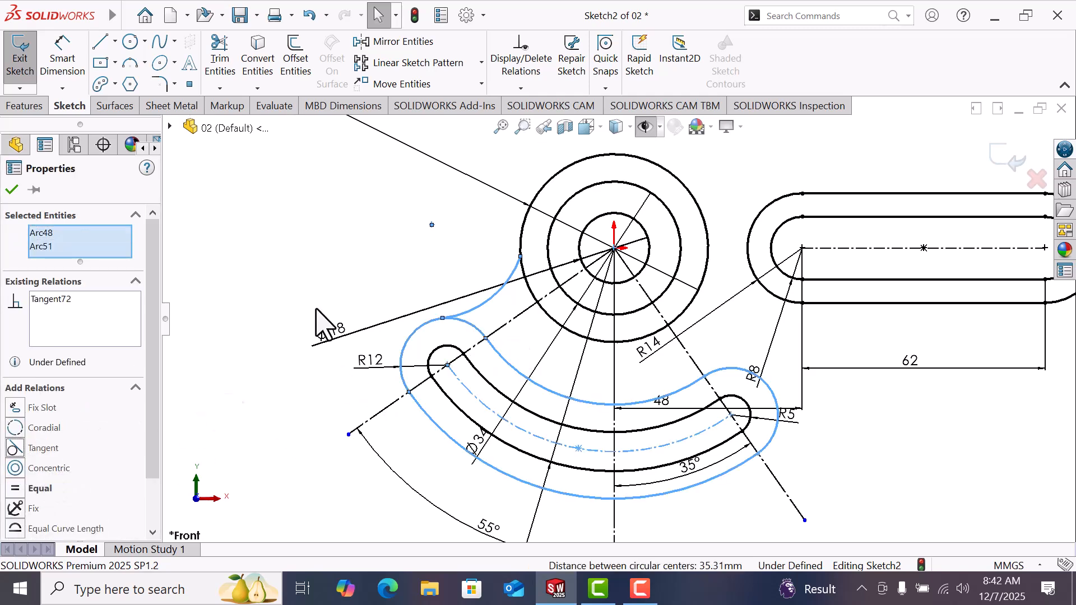
click(356, 286)
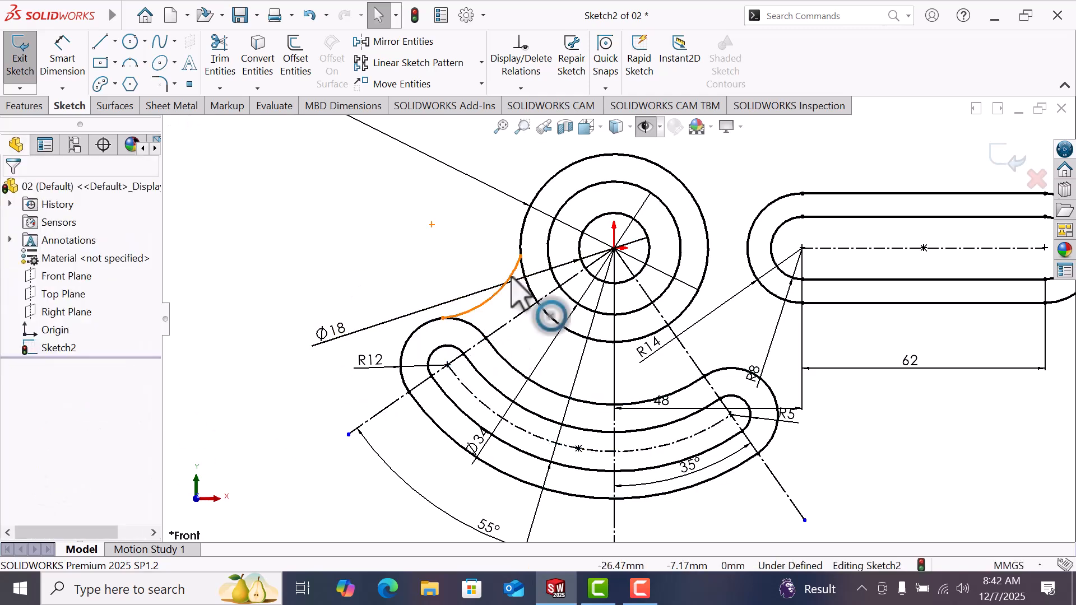
click(512, 284)
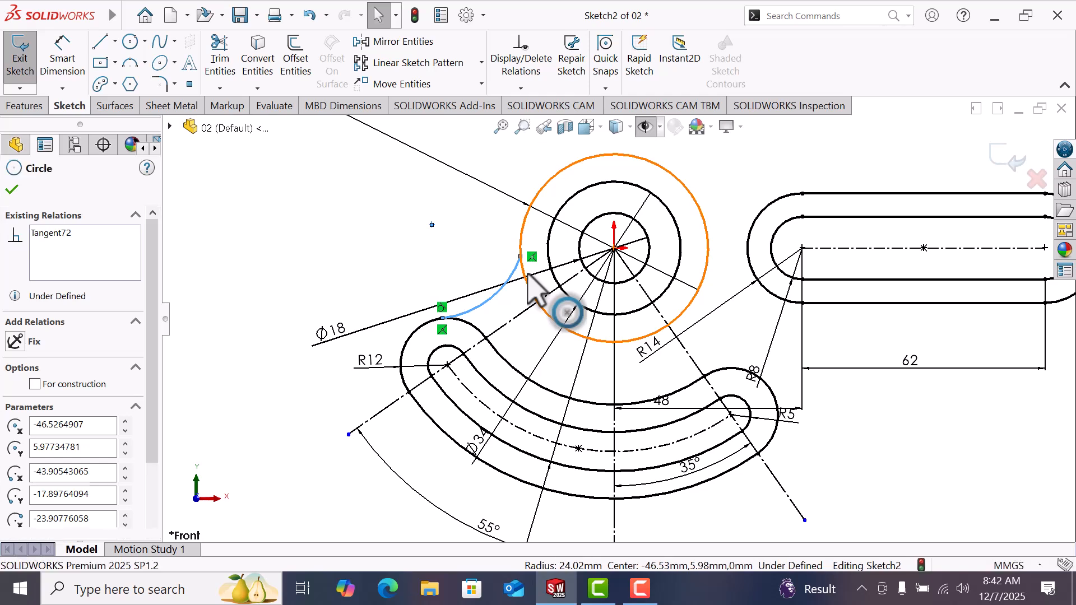
ctrl+click(529, 277)
click(17, 427)
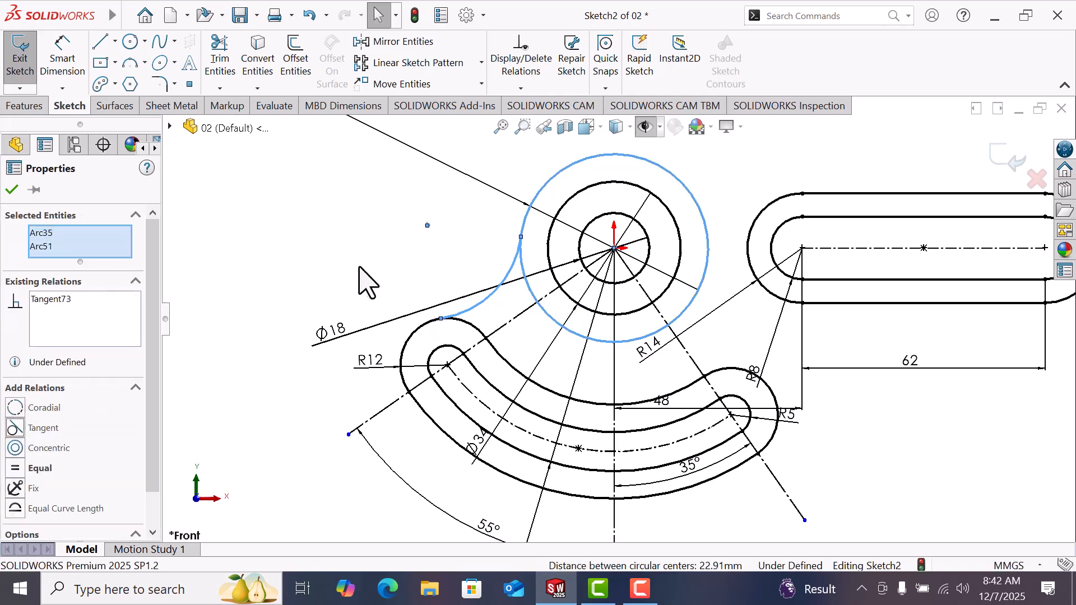
click(363, 264)
Dimension the connecting arc between the largest circle and the outer curved slot with a radius of 15 mm
right_drag(366, 279, 367, 227)
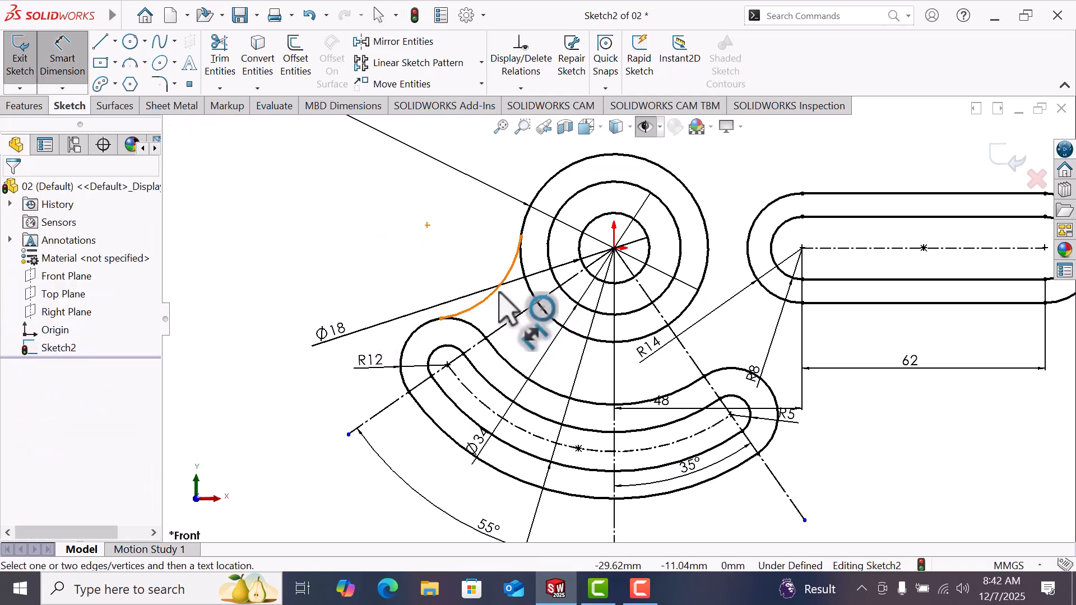
click(492, 293)
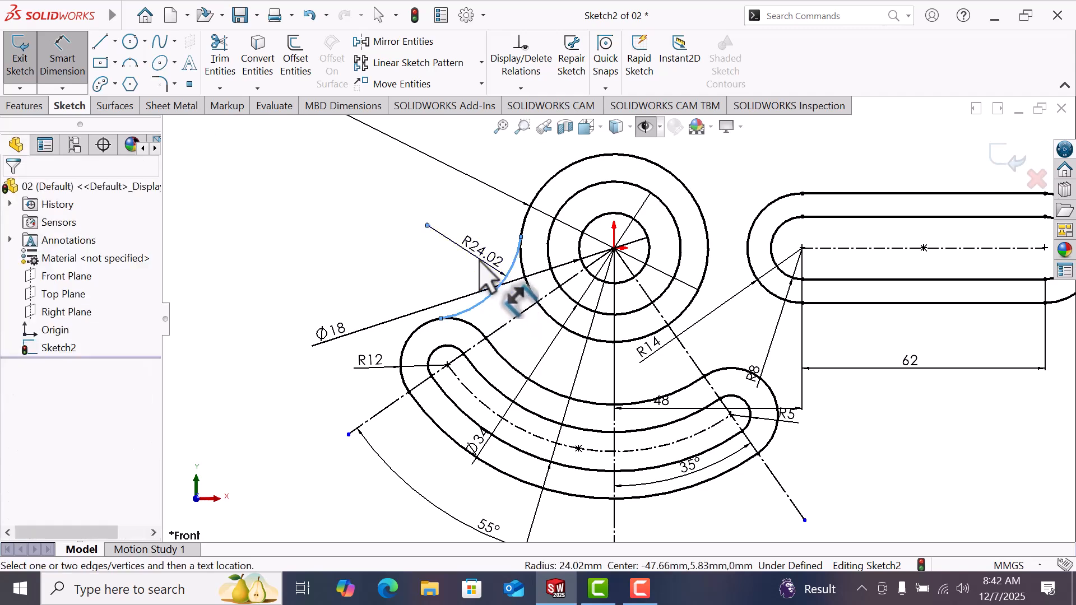
click(481, 262)
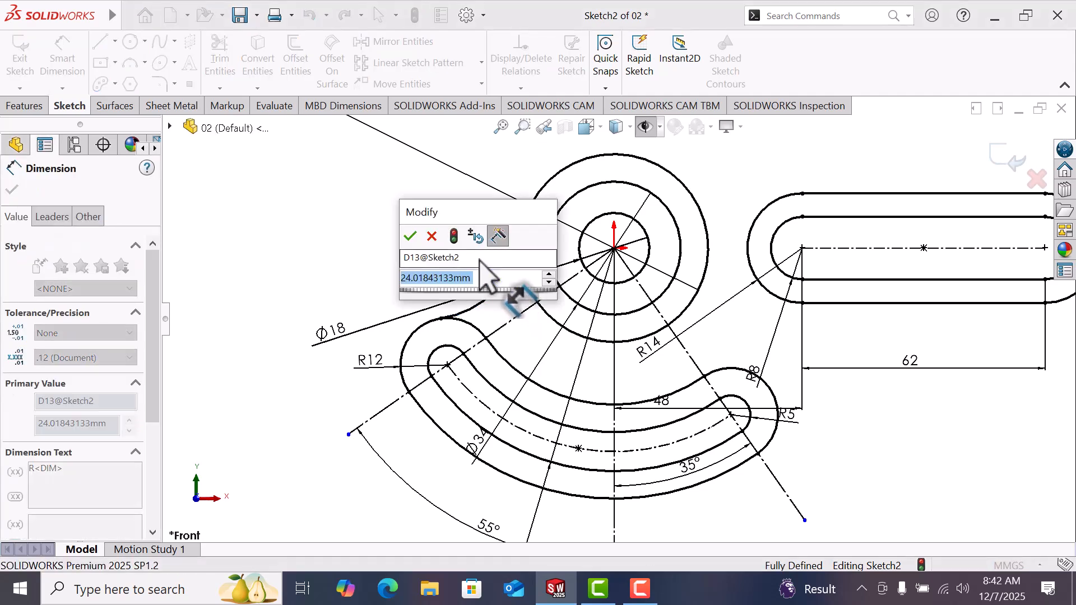
text(15)
key(Return)
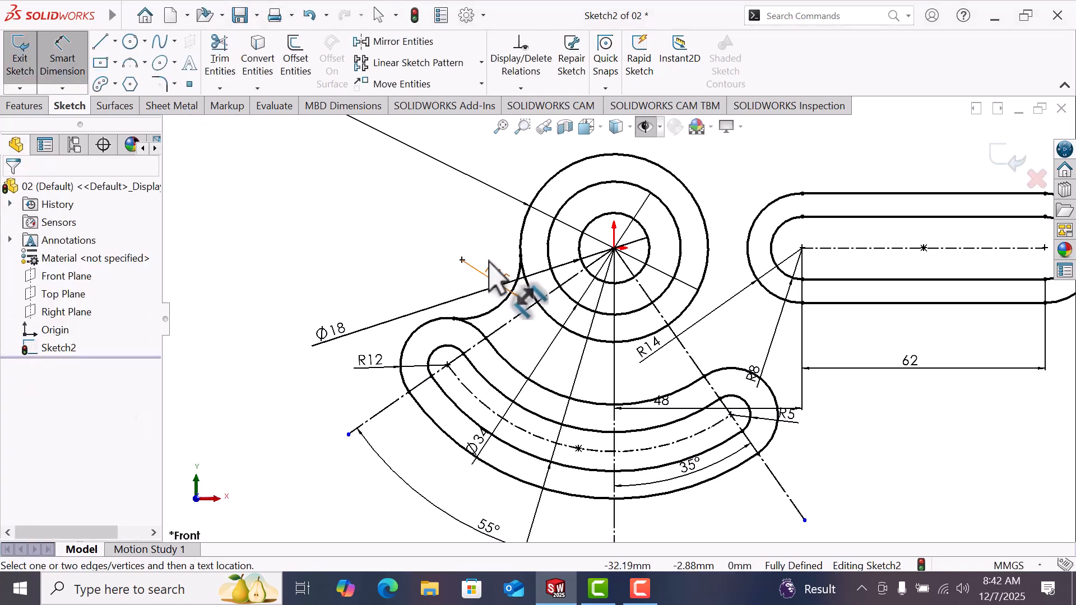
Set the radius of the connecting arc at the largest circle to 12.5 mm and finish dimensioning
click(499, 277)
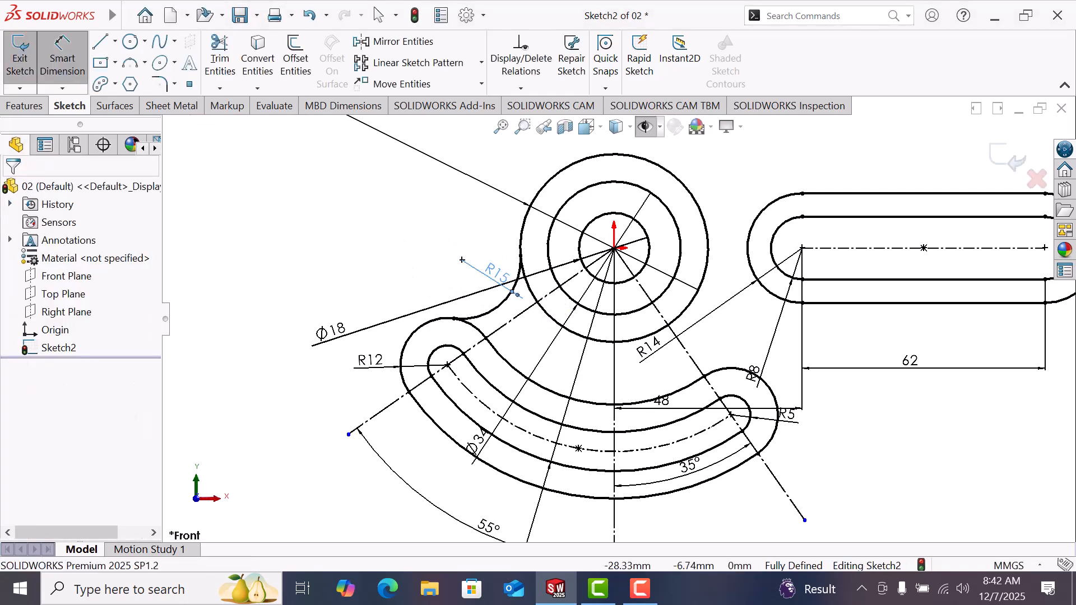
double_click(503, 277)
text(12)
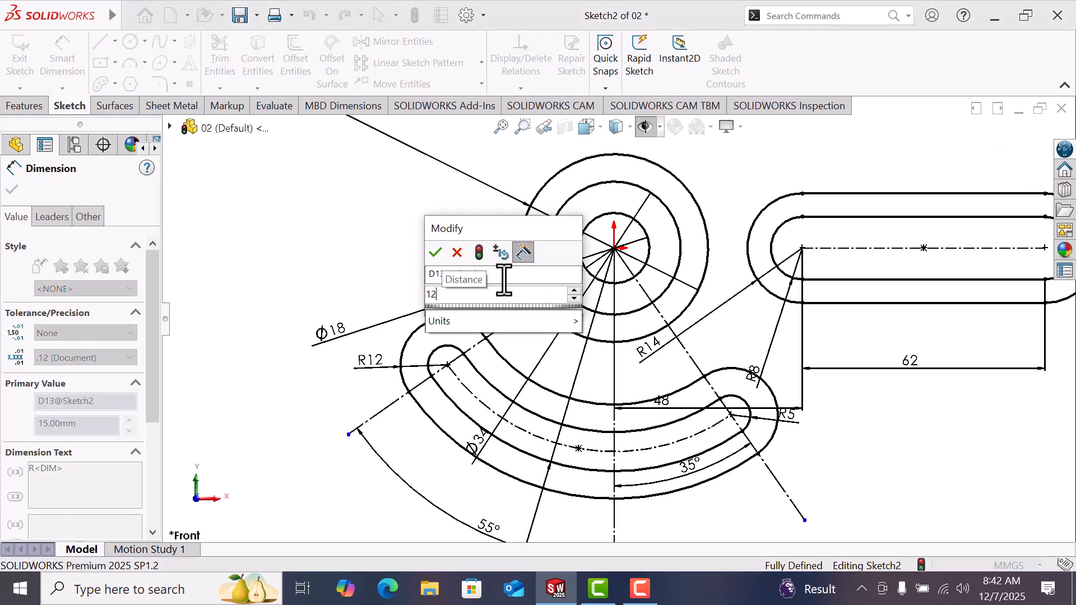
text(.5)
key(Return)
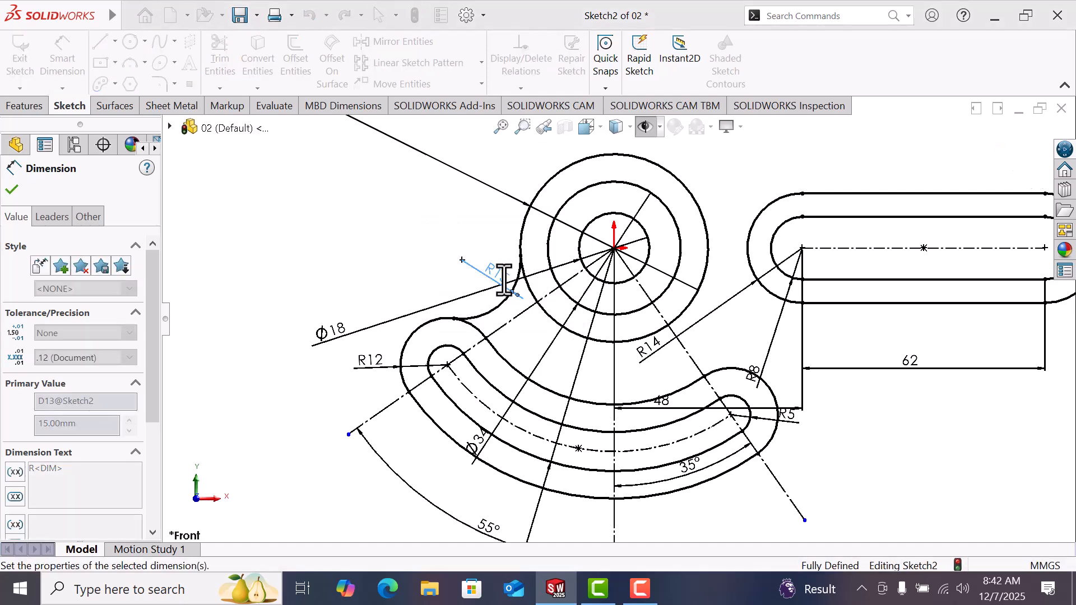
click(411, 235)
scroll(413, 242, up, 3)
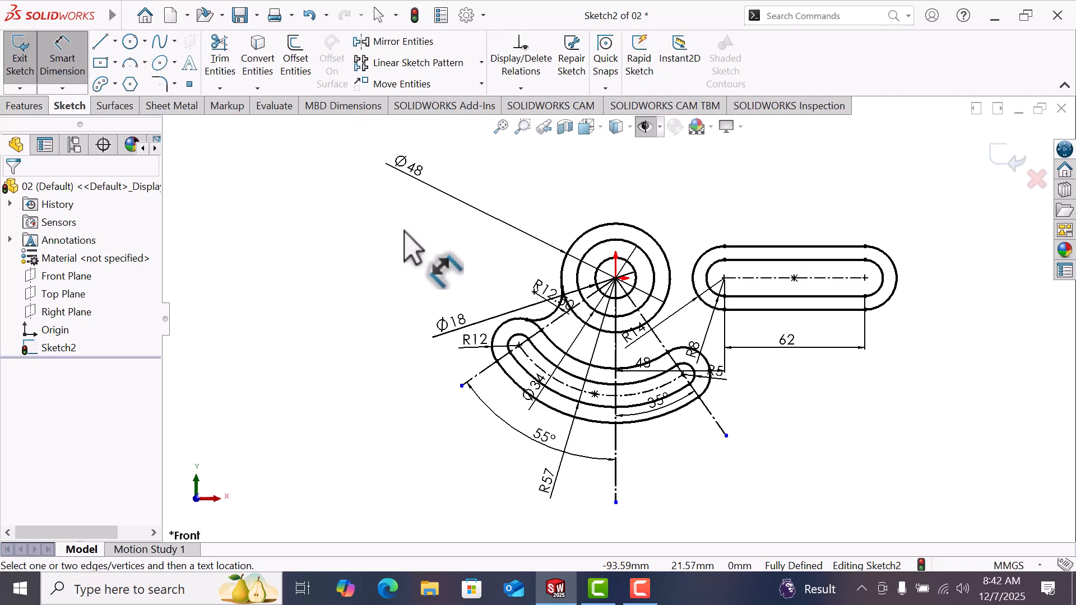
right_click(413, 242)
click(463, 282)
Draw a 3 Point Arc of about 12 mm radius from the outer curved slot's right end to the outer straight slot's left end, nudging its lower end right
scroll(762, 403, down, 2)
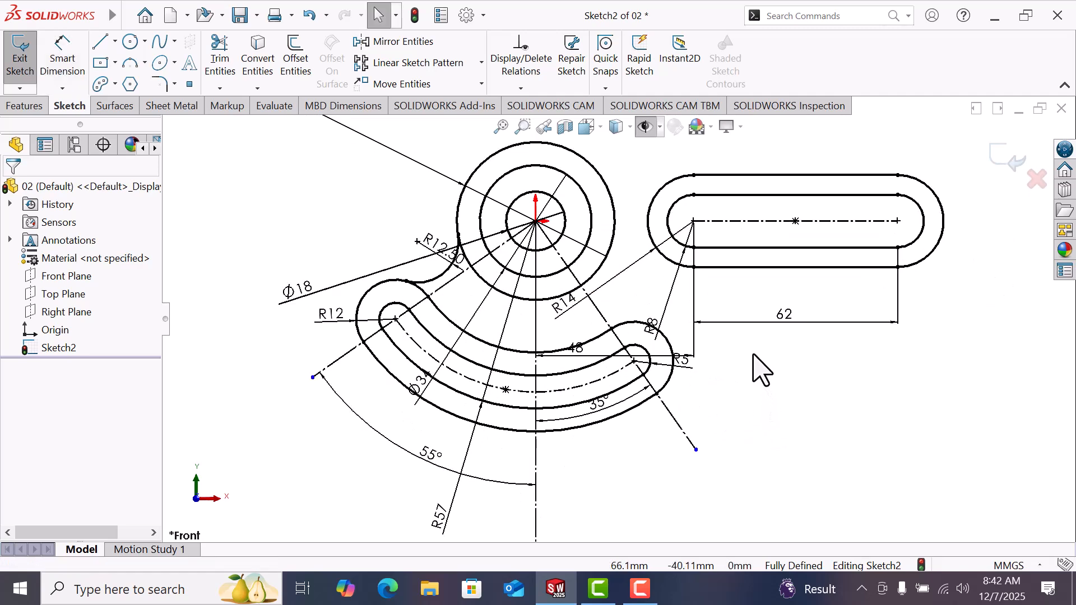
click(131, 63)
scroll(696, 288, down, 3)
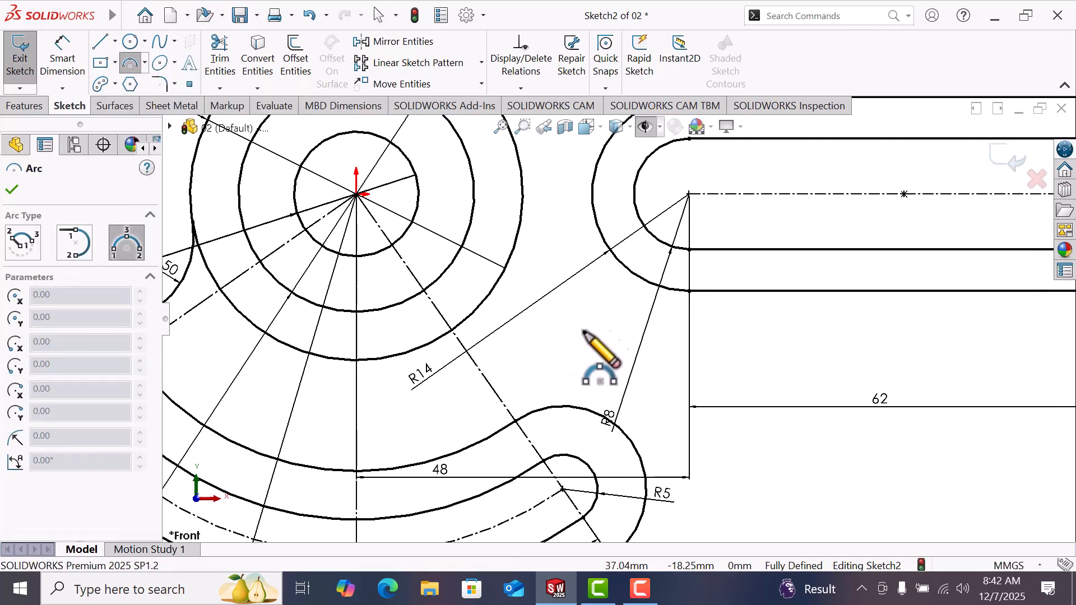
click(563, 405)
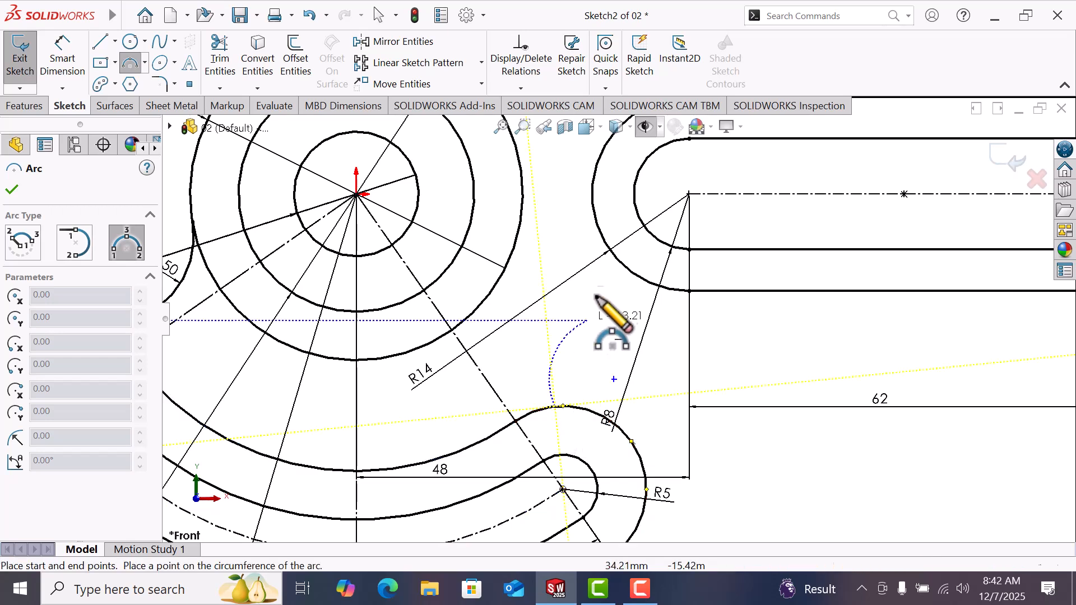
click(631, 274)
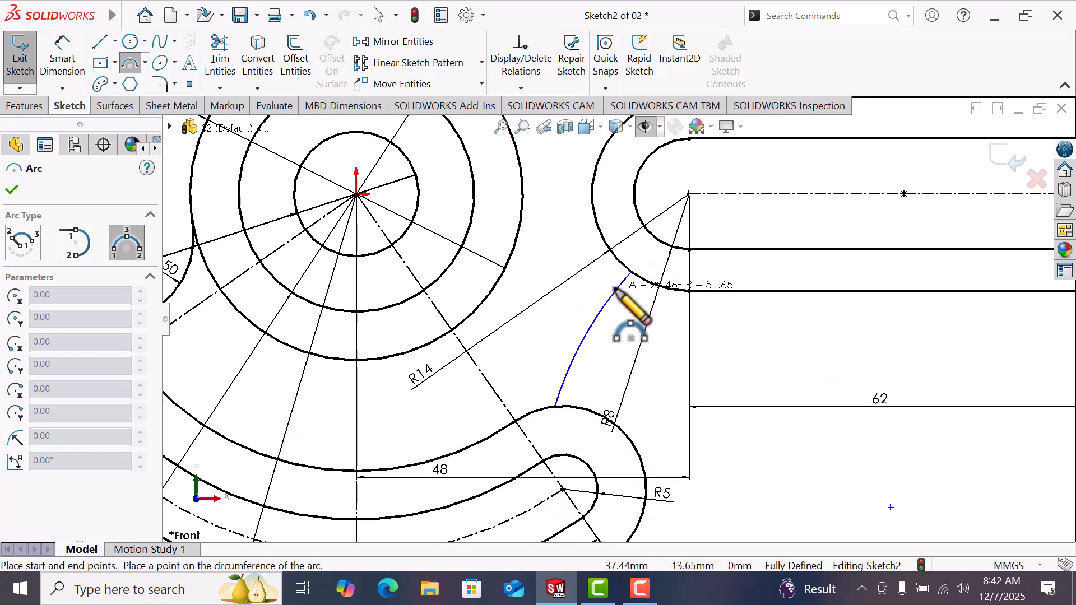
click(590, 304)
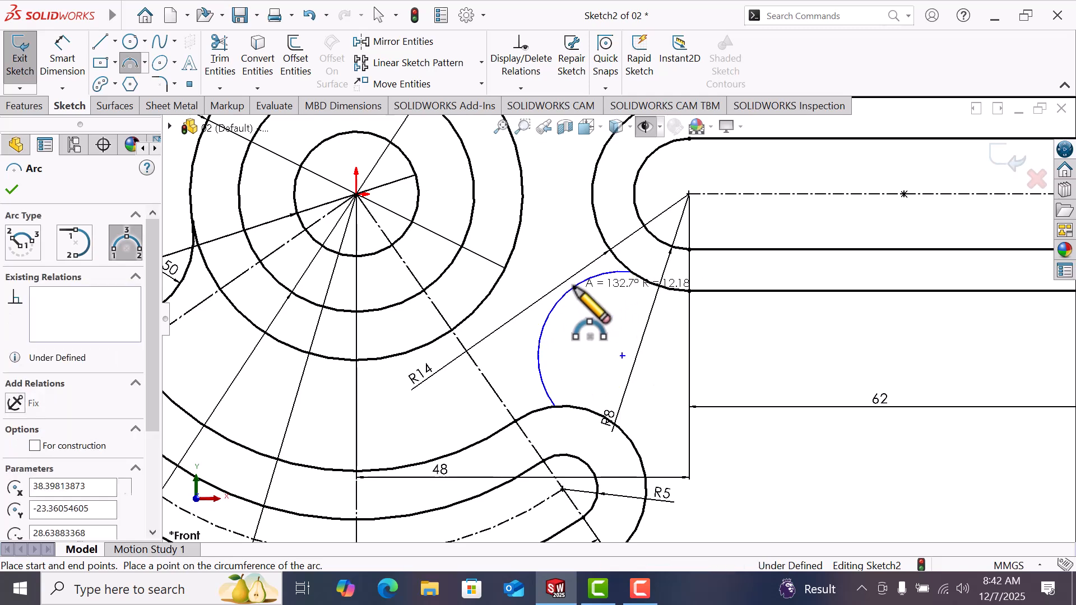
right_click(596, 307)
click(611, 303)
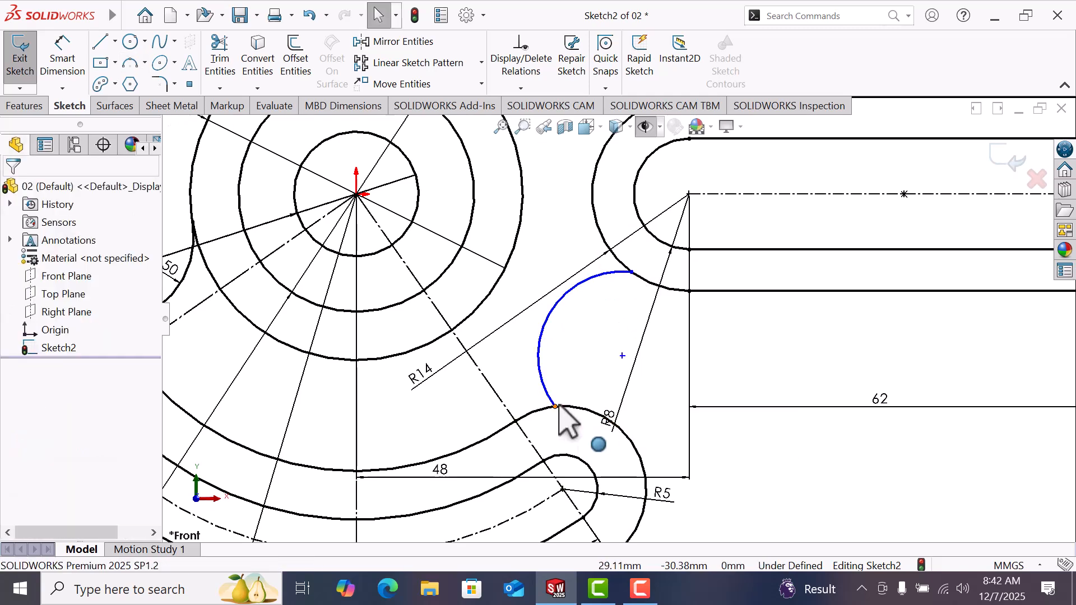
mouse_move(561, 411)
mouse_down()
mouse_move(576, 413)
mouse_move(567, 413)
mouse_up()
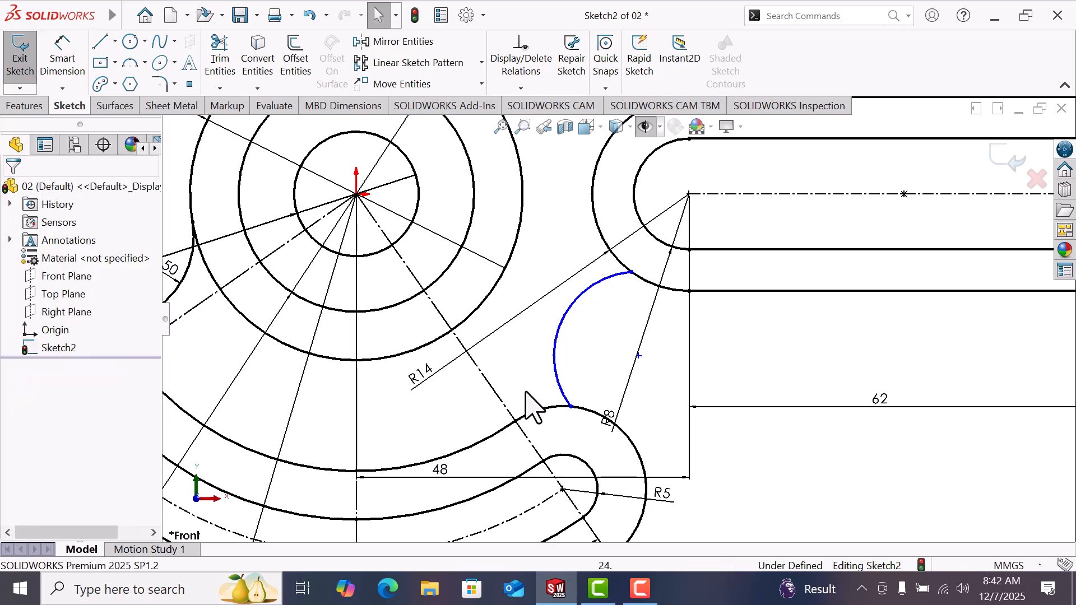
Make the second connecting arc tangent to the outer curved slot's right end and the outer straight slot's rounded left end
click(567, 409)
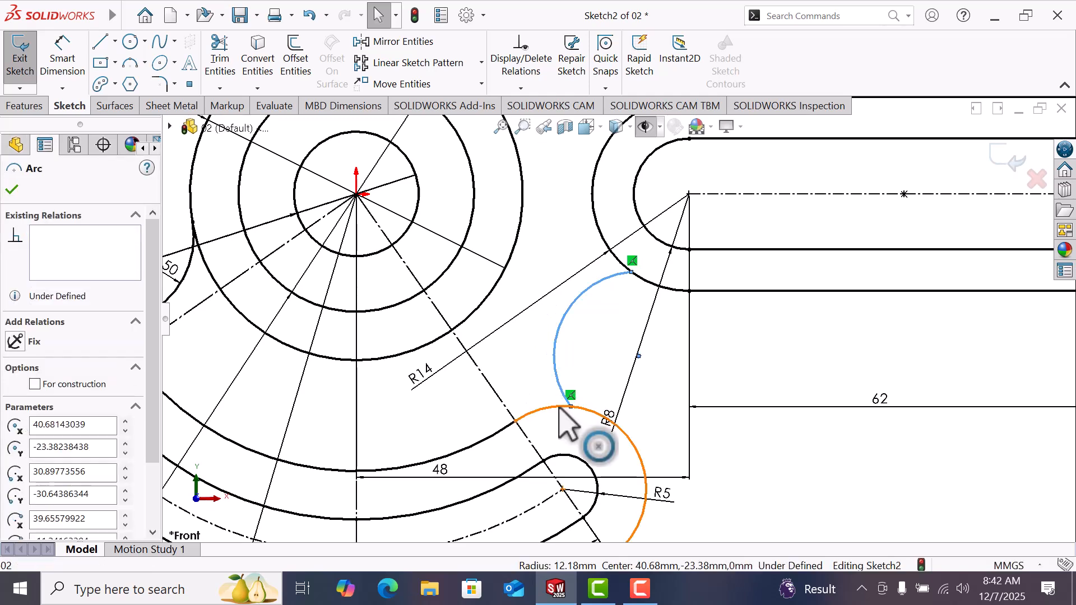
ctrl+click(608, 421)
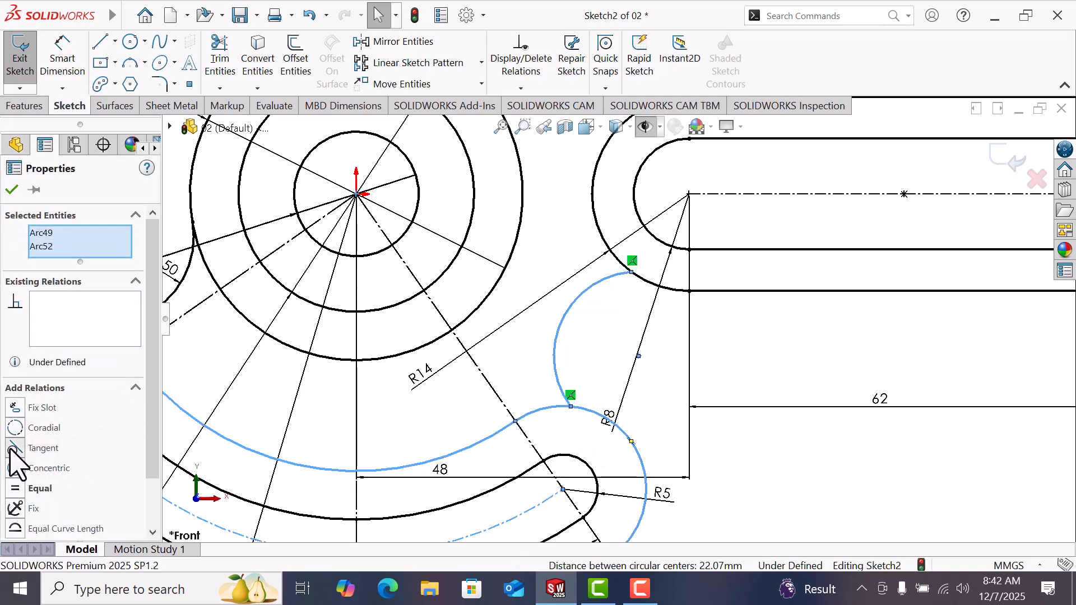
click(15, 449)
click(668, 393)
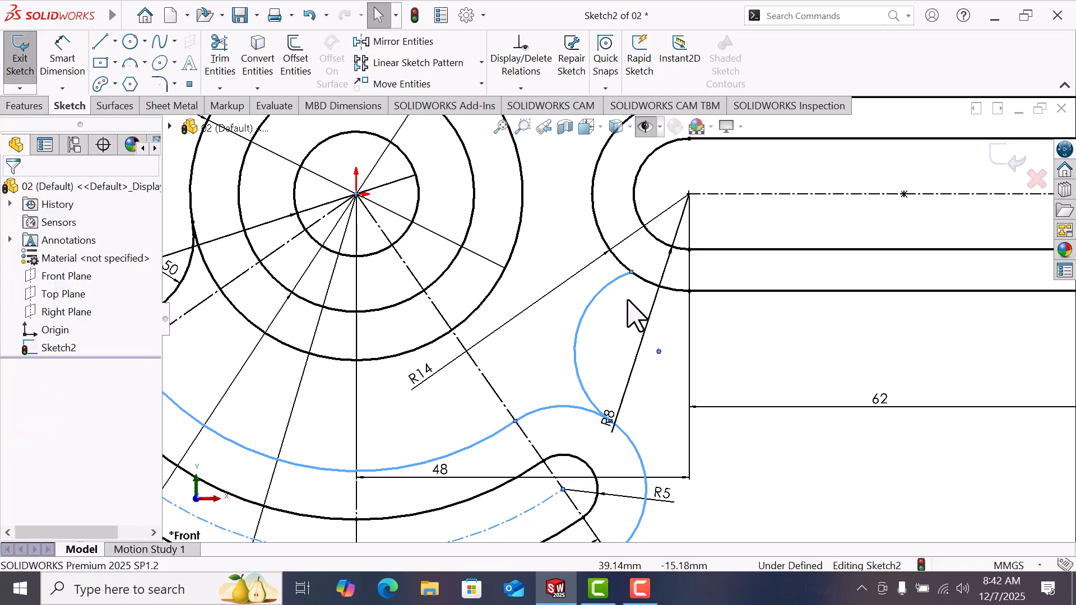
click(623, 277)
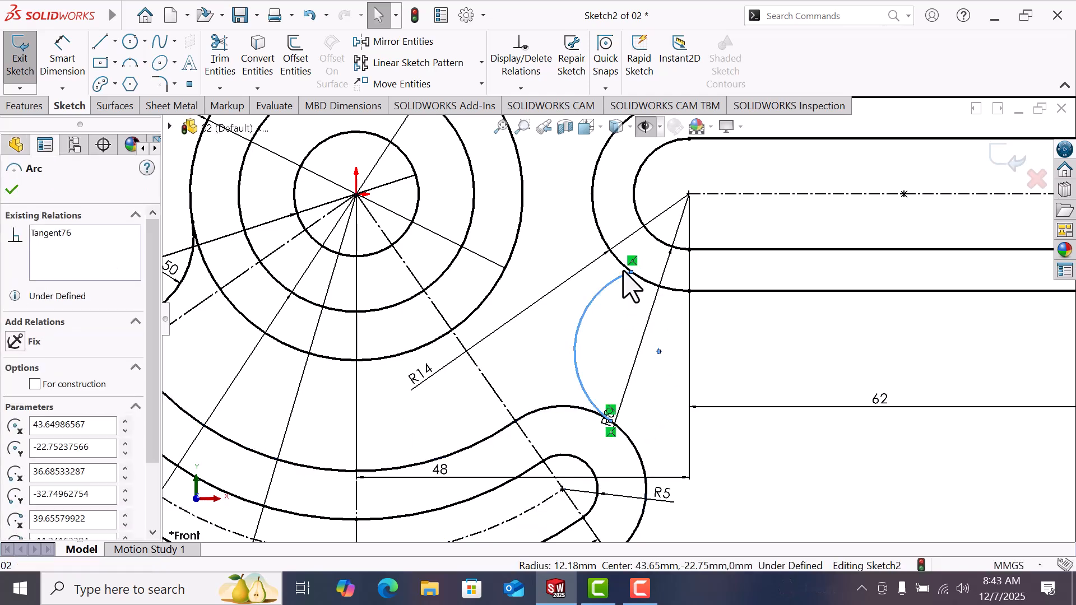
ctrl+click(636, 280)
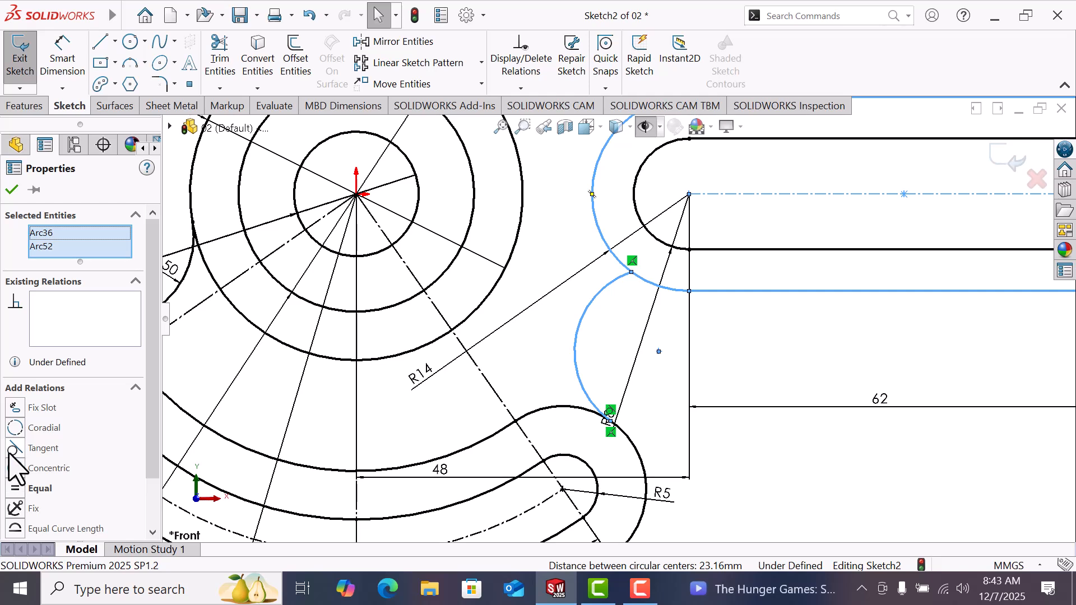
click(16, 448)
click(814, 354)
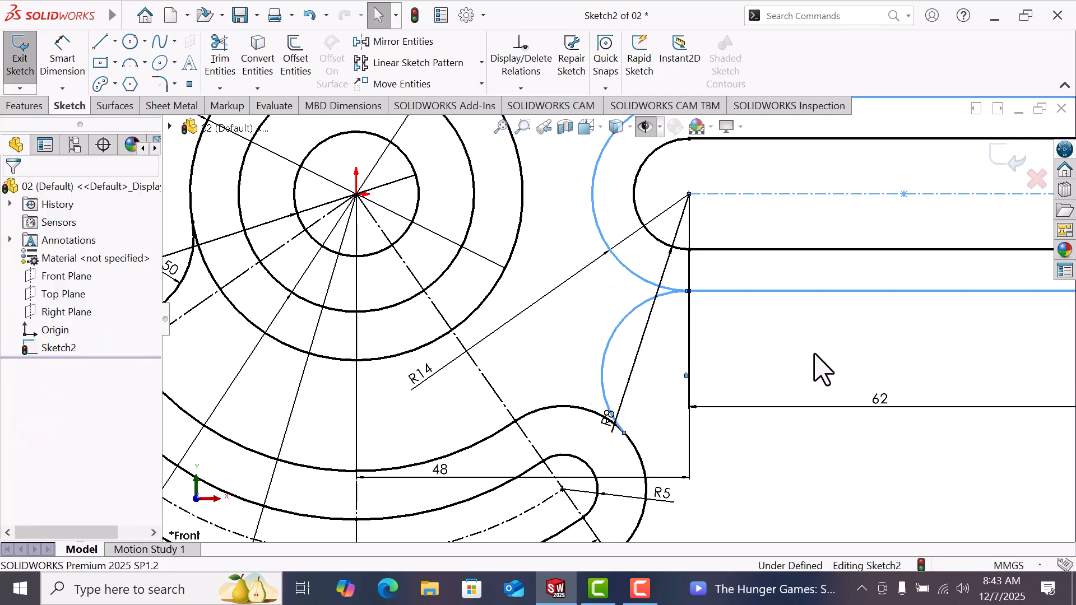
Pull the second connecting arc outward toward the concentric circles and try to dimension its radius as 8 mm
click(616, 339)
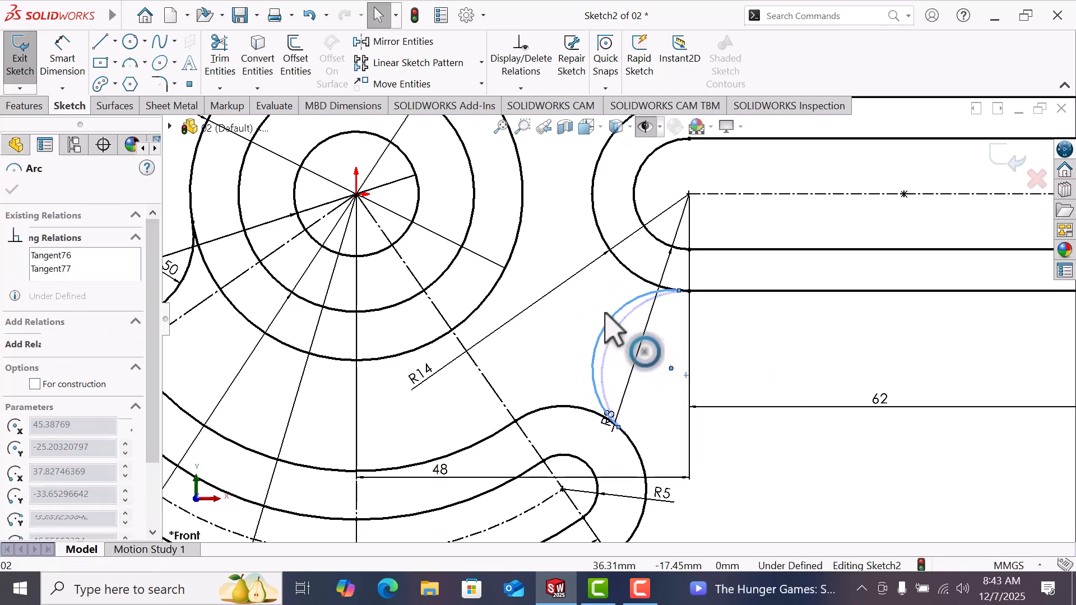
drag(602, 324, 602, 324)
click(567, 314)
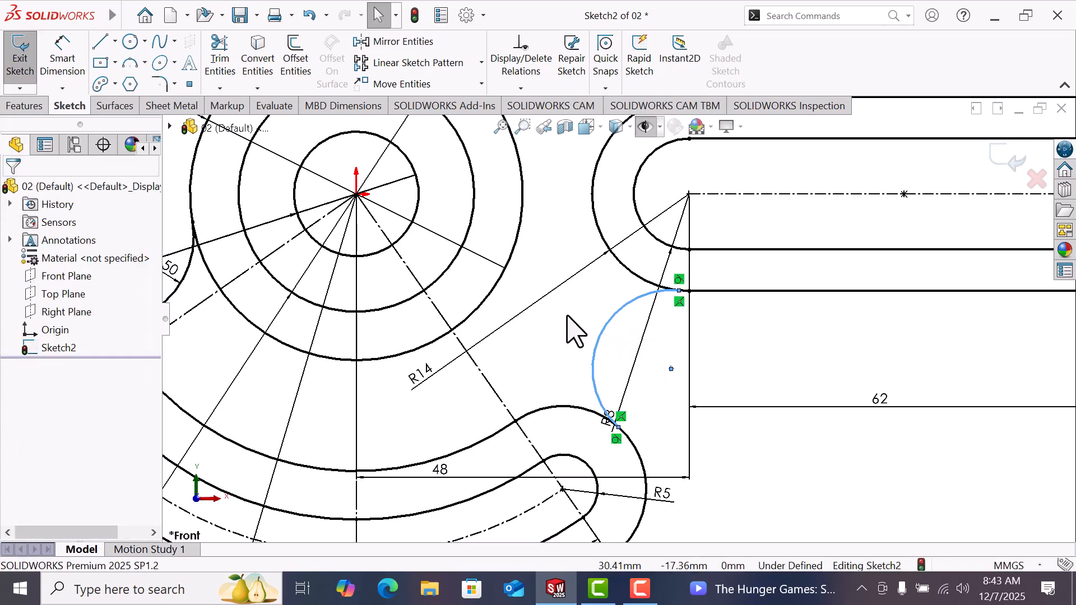
click(62, 59)
click(619, 348)
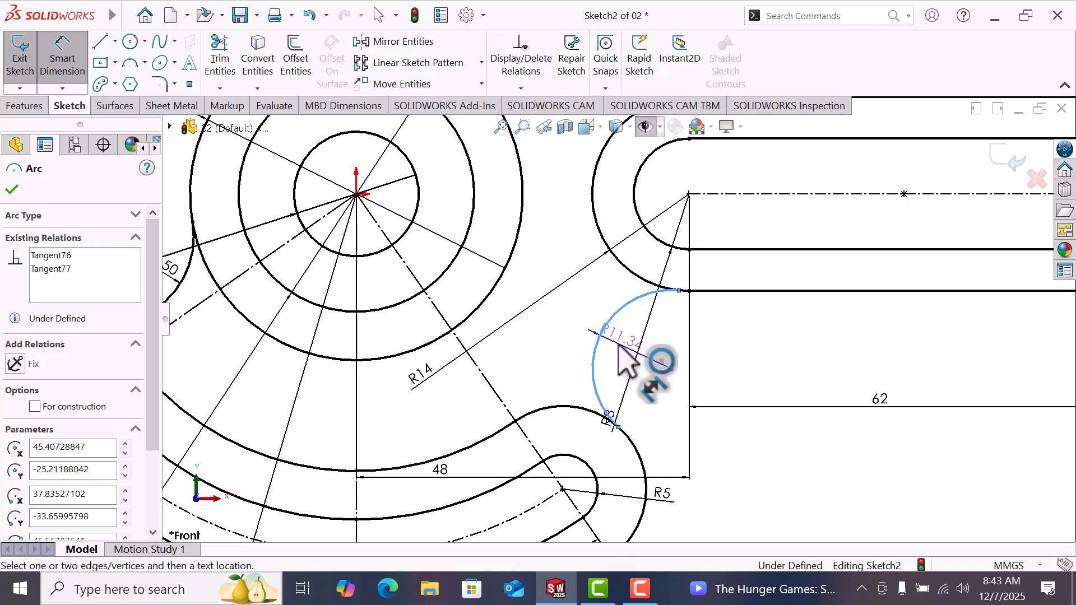
click(619, 347)
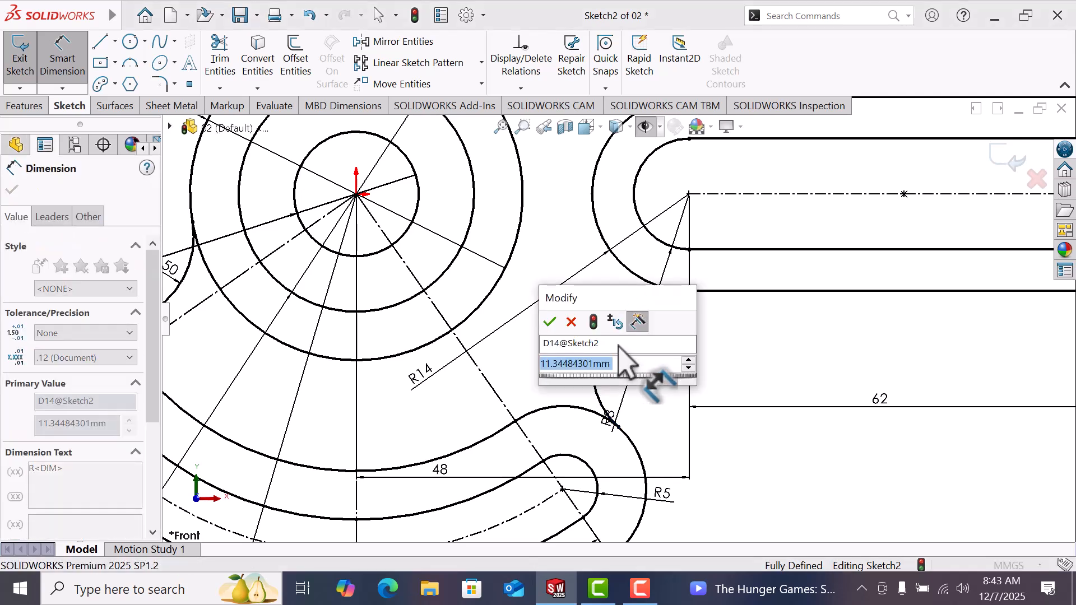
text(8)
key(Return)
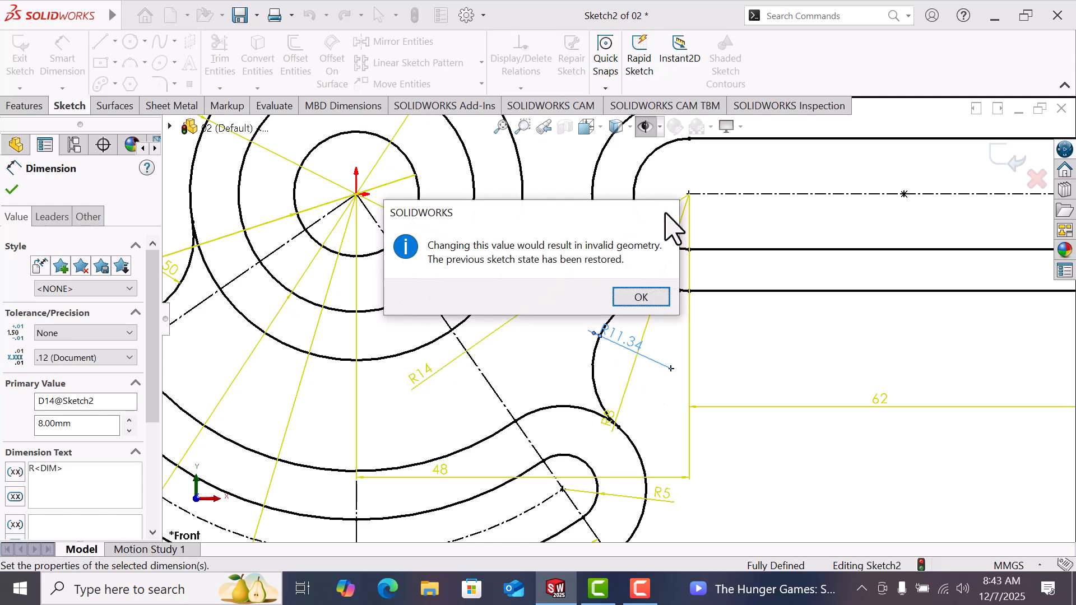
click(667, 214)
Move the inner straight slot's R8 dimension into the gap beside R14 and delete the connecting arc's radius dimension
right_click(792, 360)
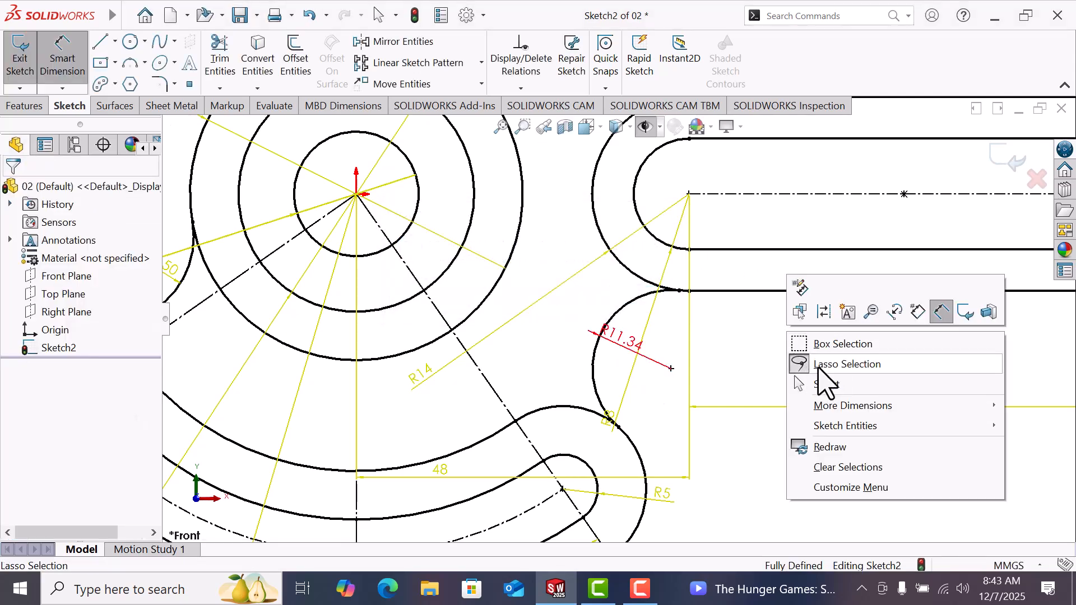
click(821, 384)
drag(615, 434, 537, 343)
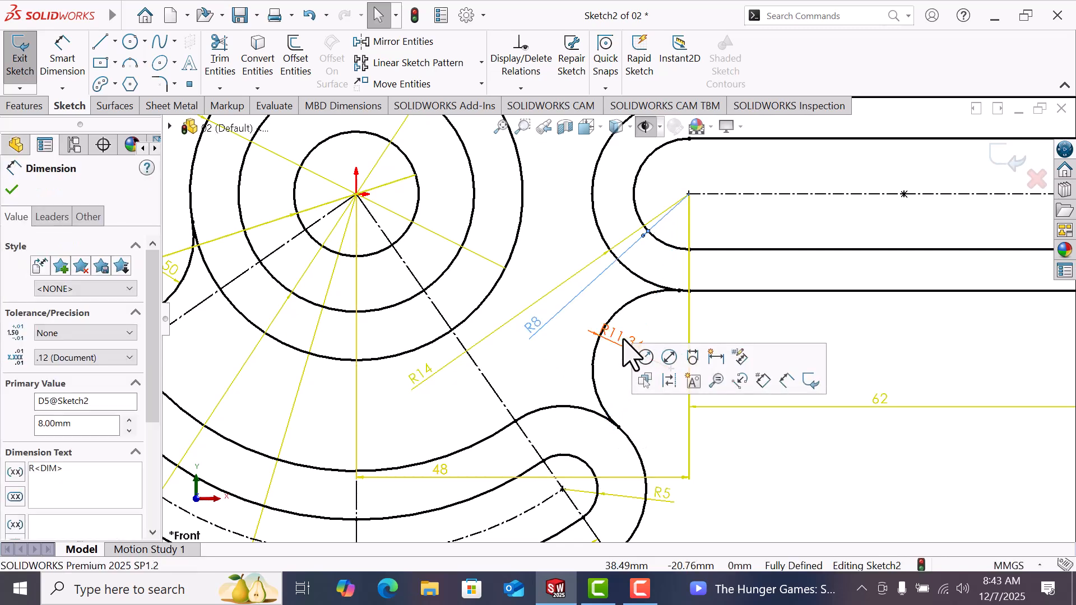
key(Escape)
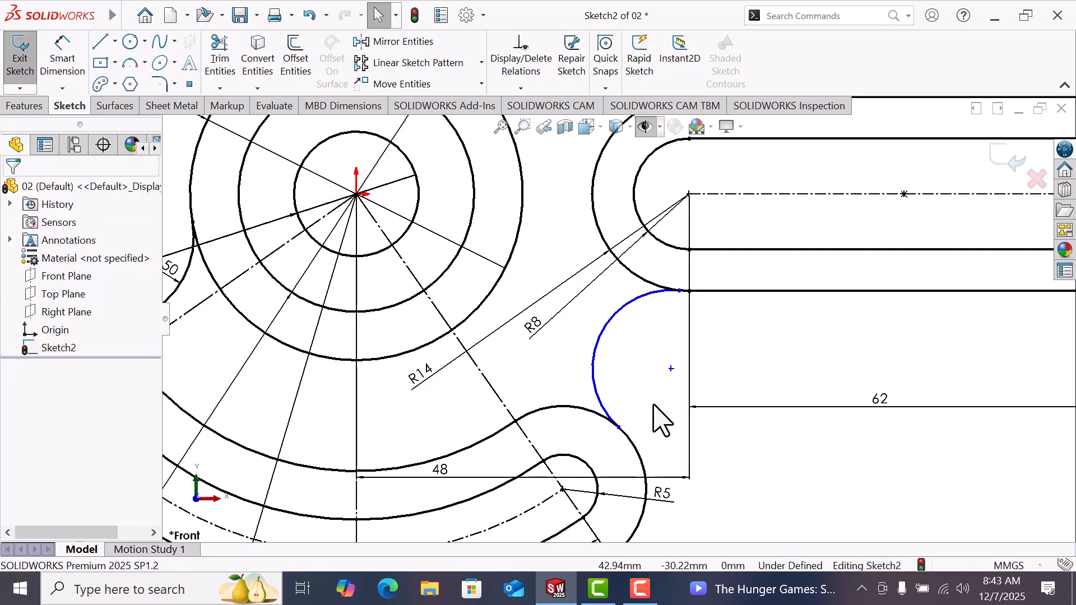
Nudge the connecting arc's lower end down along the outer curved slot and try again to dimension its radius as 8 mm
click(618, 427)
mouse_move(618, 427)
mouse_down()
mouse_move(633, 456)
mouse_move(624, 432)
mouse_up()
click(768, 478)
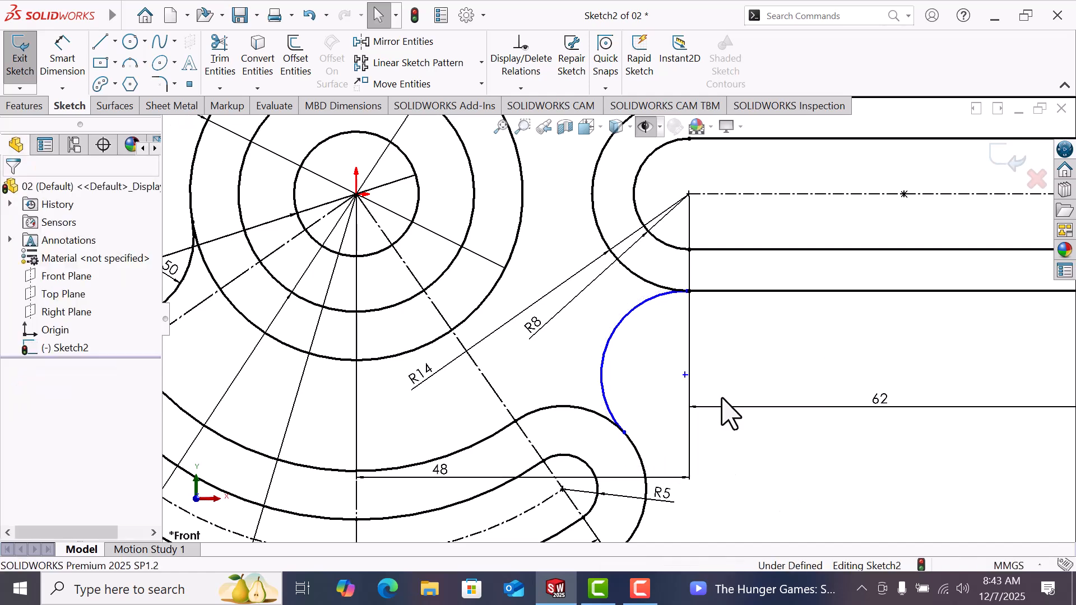
right_drag(749, 438, 728, 381)
click(618, 333)
click(645, 365)
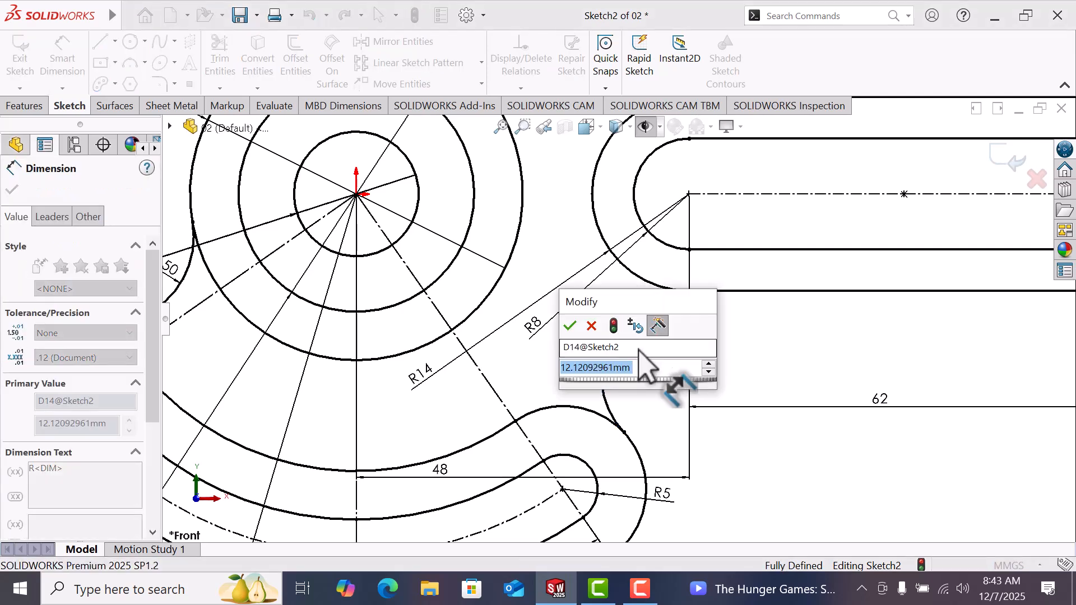
text(8)
key(Return)
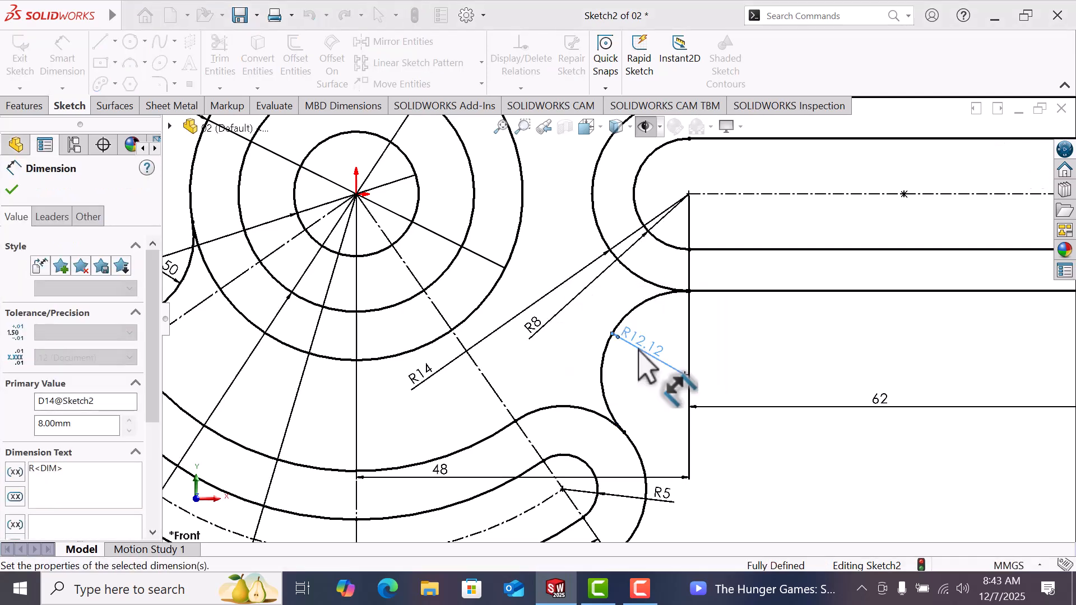
click(665, 212)
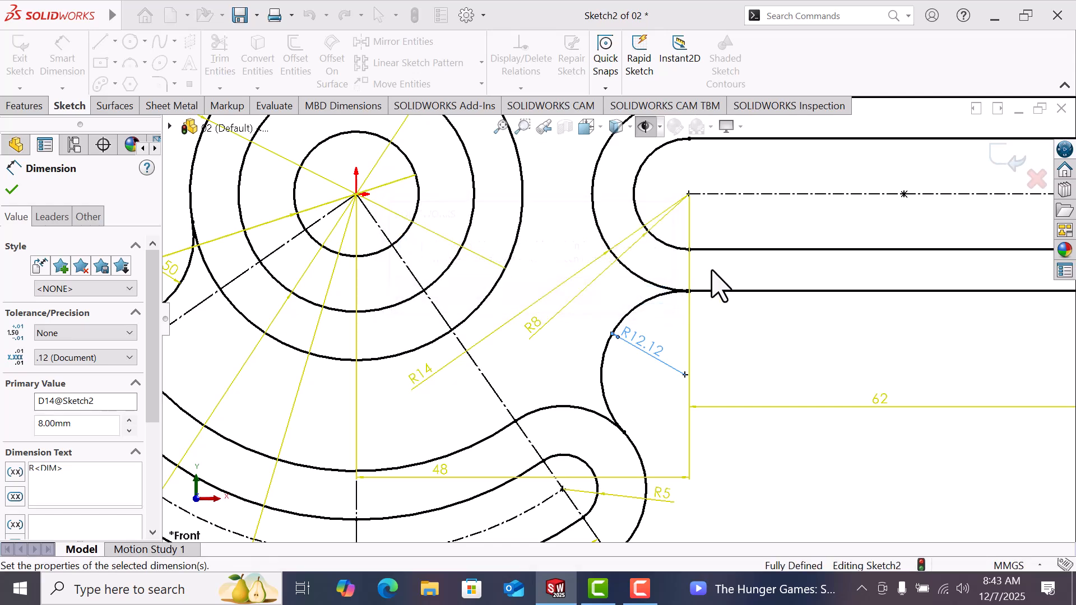
Delete the radius dimension from the second connecting arc and stop dimensioning
click(804, 359)
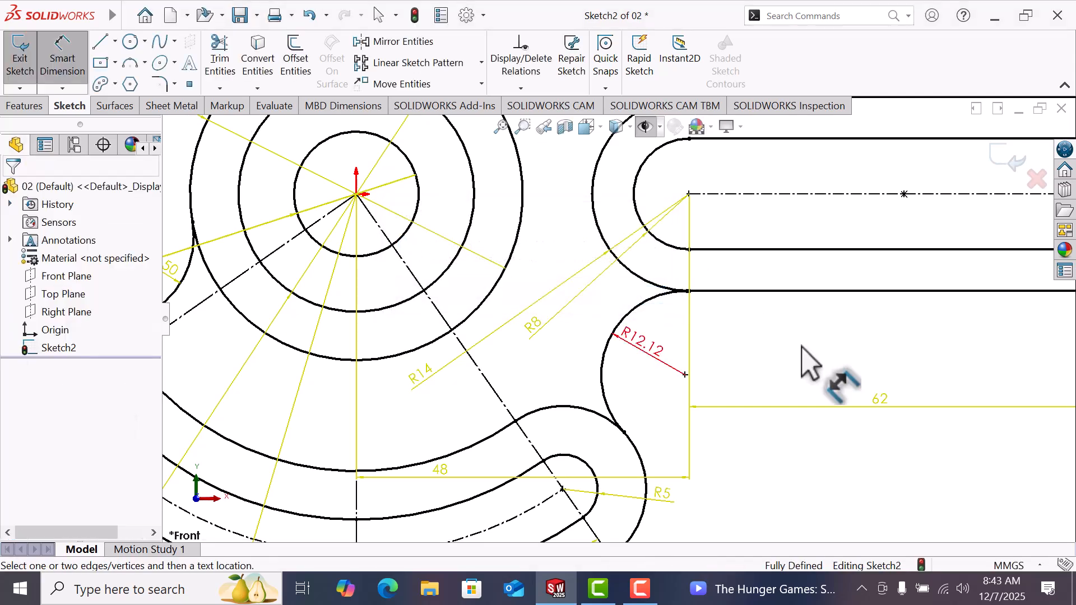
drag(641, 344, 636, 357)
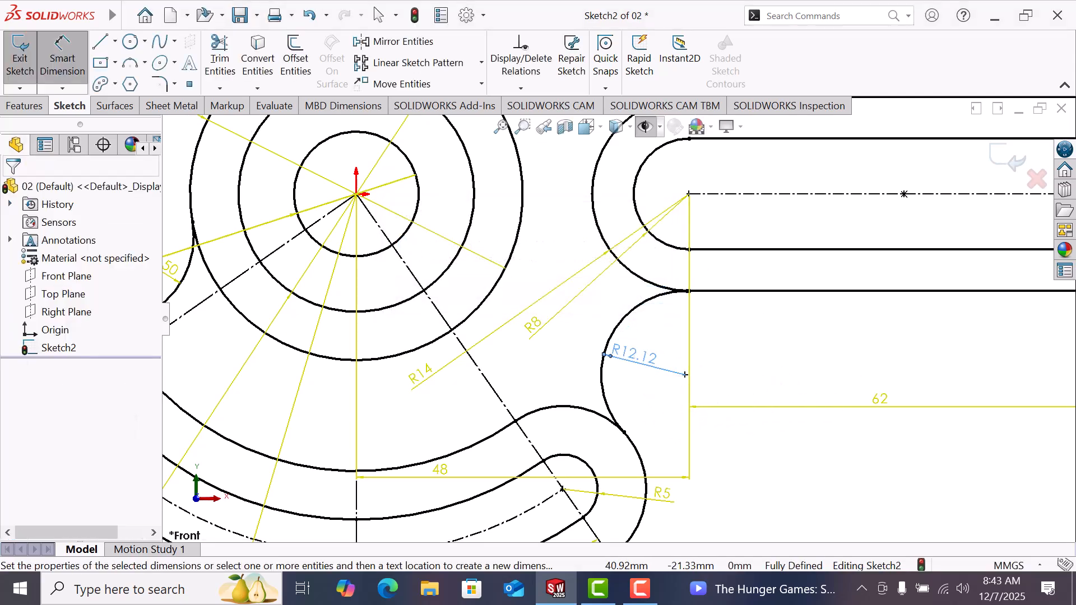
key(Delete)
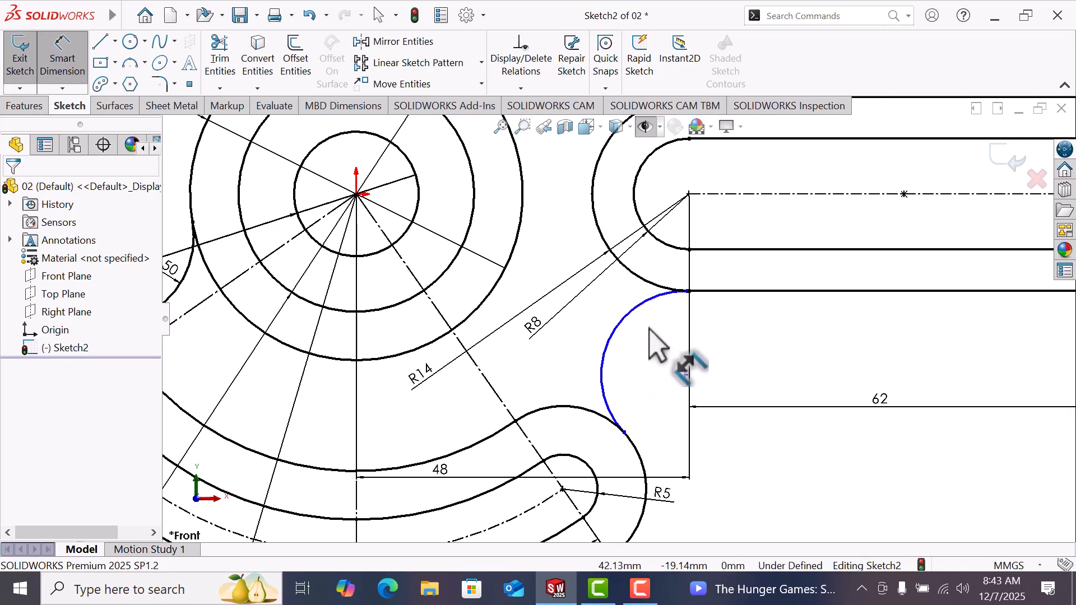
right_click(650, 331)
click(695, 377)
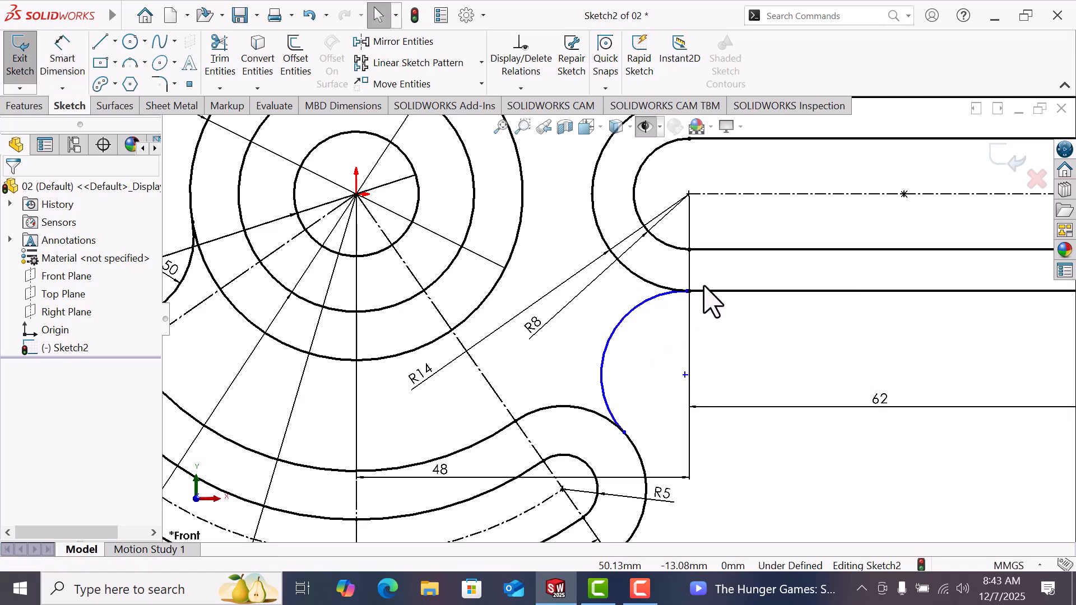
Snap the connecting arc's upper end to the point where the outer straight slot's left arc meets its lower edge
scroll(704, 287, down, 5)
mouse_move(531, 311)
mouse_down()
mouse_move(607, 330)
mouse_move(547, 314)
mouse_up()
click(640, 372)
scroll(640, 372, up, 5)
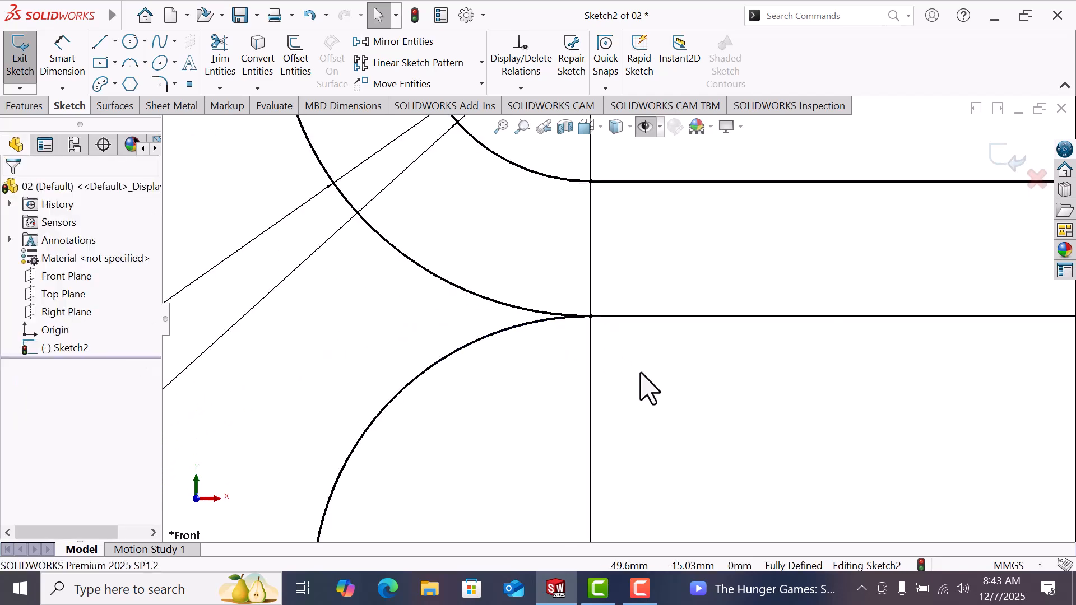
scroll(633, 365, up, 4)
scroll(584, 435, up, 2)
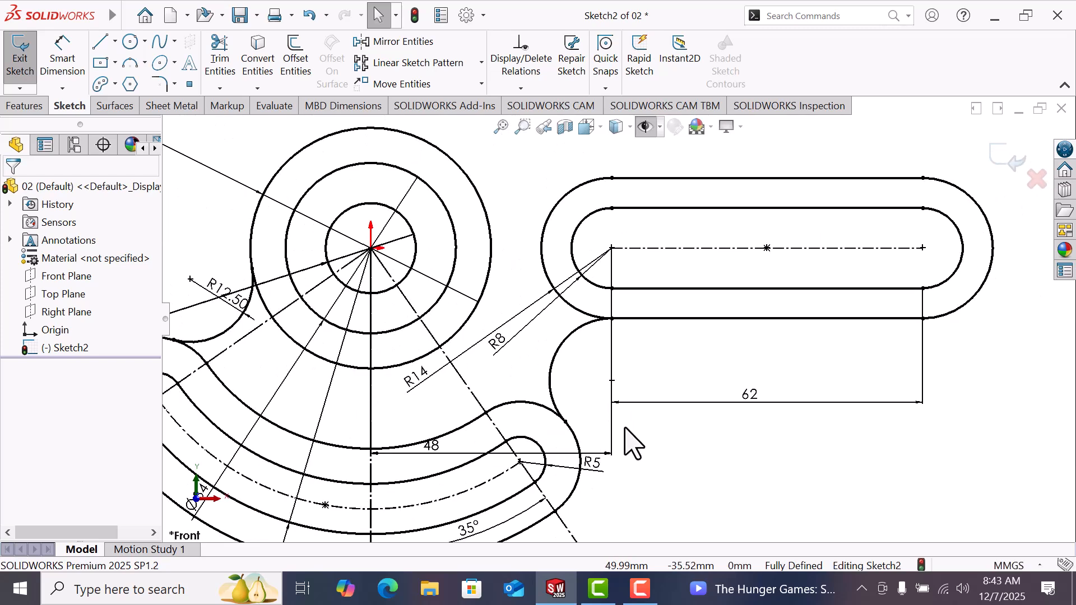
scroll(623, 428, up, 3)
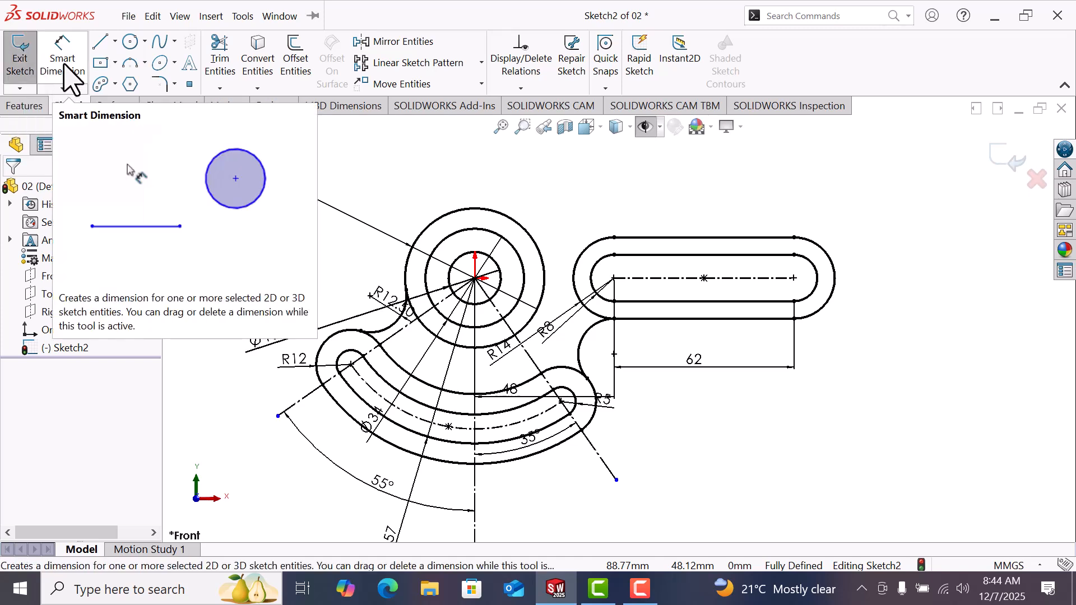
click(100, 42)
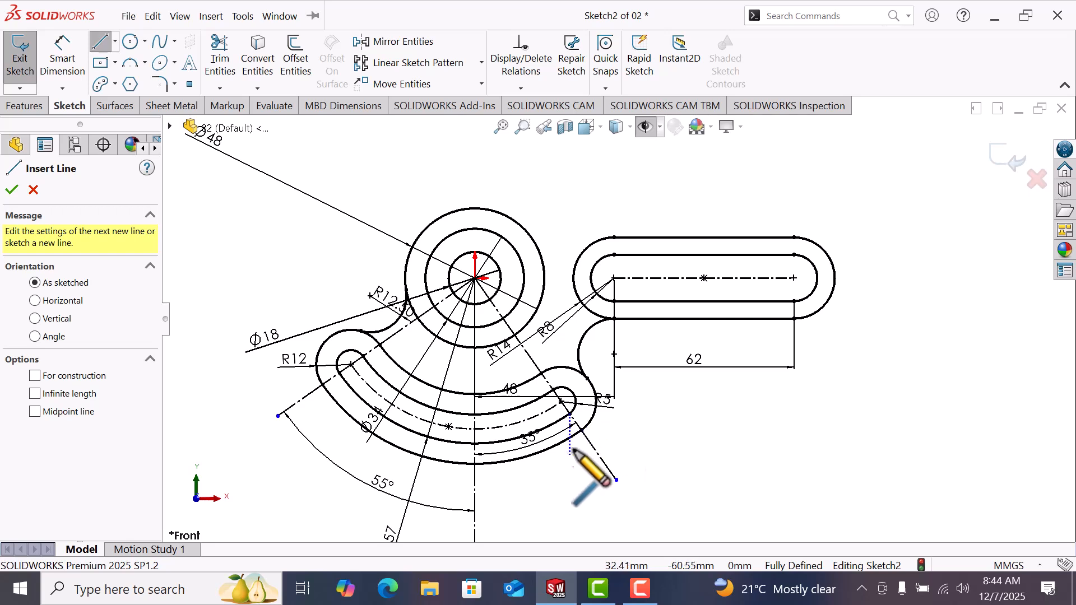
click(581, 429)
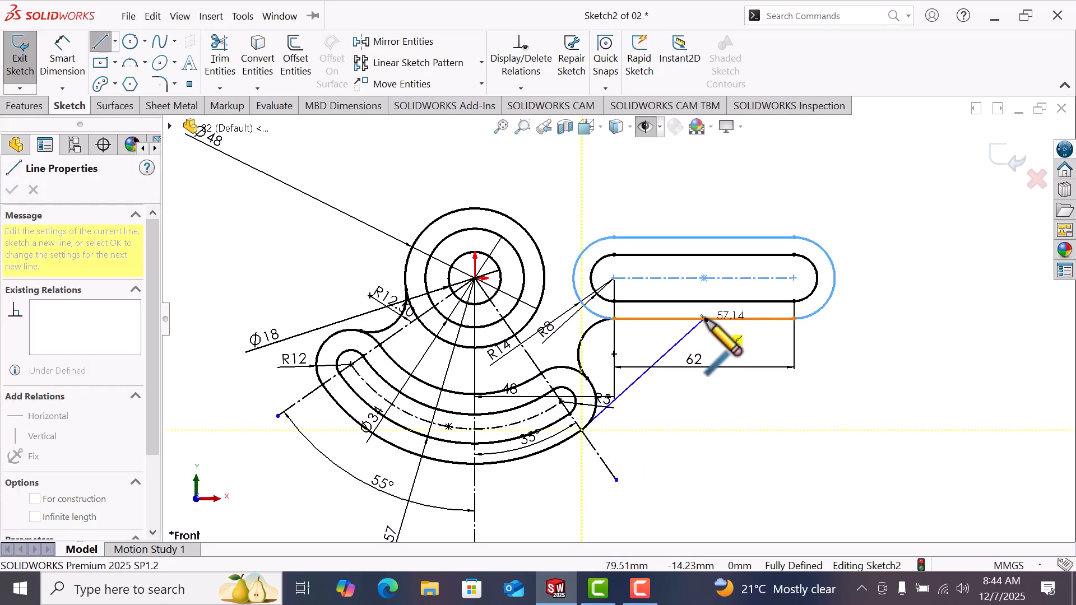
click(704, 318)
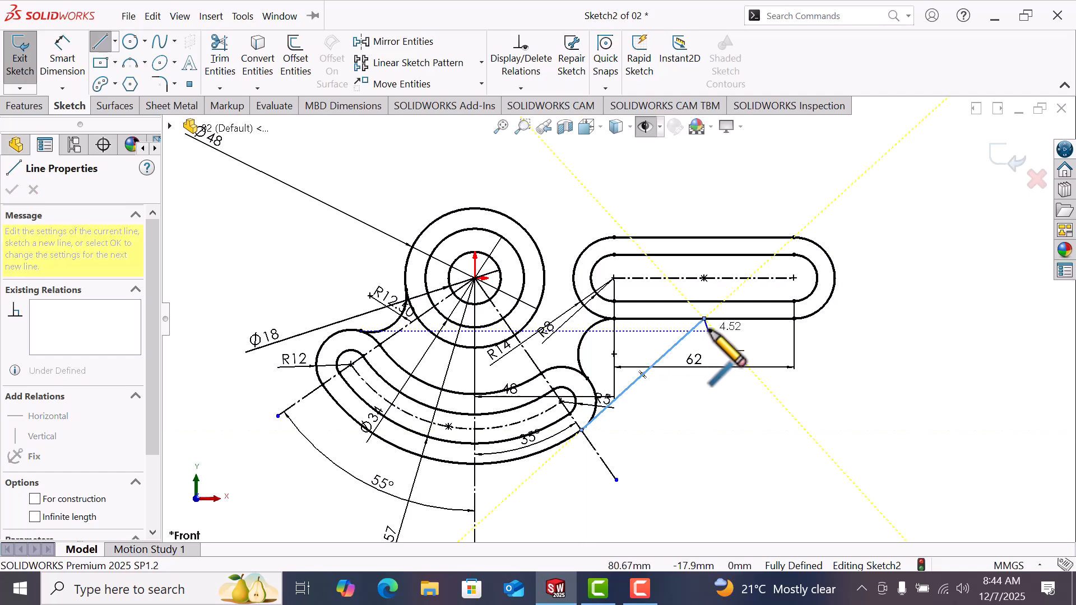
click(726, 331)
right_click(728, 331)
click(768, 343)
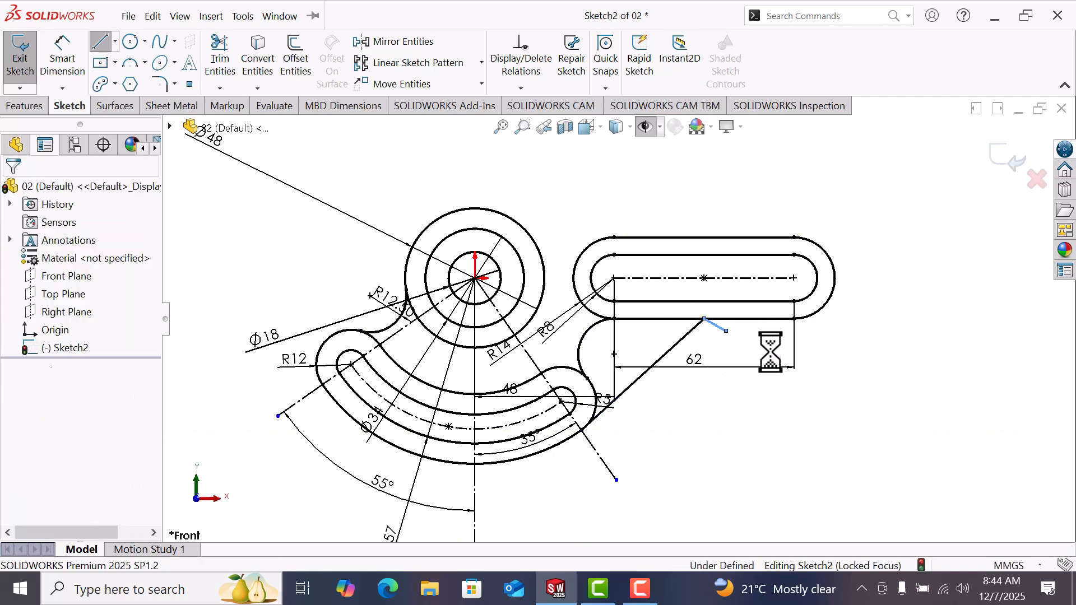
key(ctrl+z)
key(Escape)
Draw a line about 67 mm long from the outer curved slot's right end to the outer straight slot's lower edge
key(l)
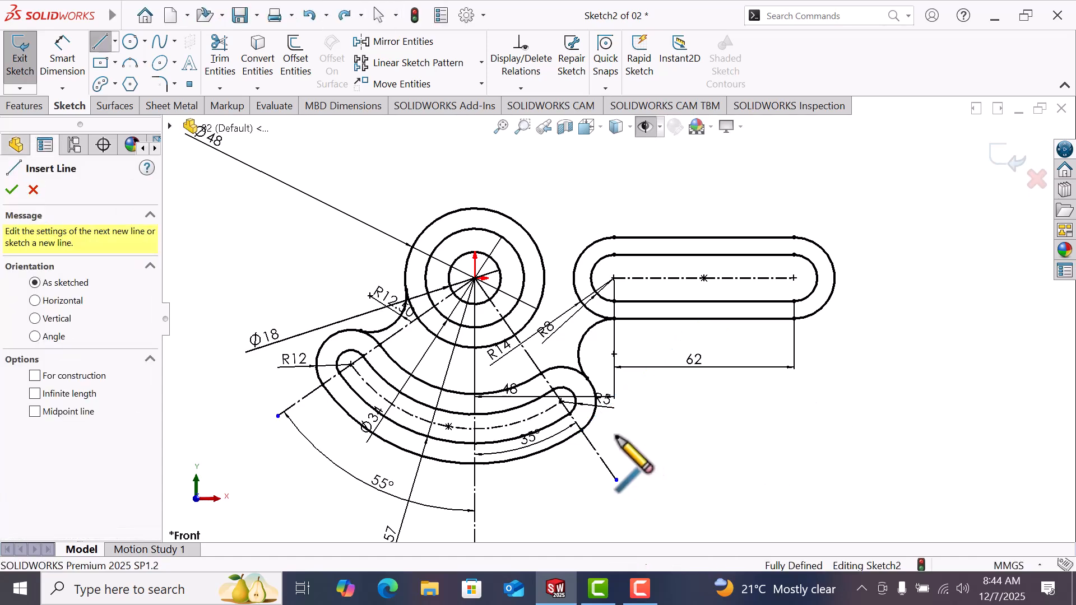
click(591, 419)
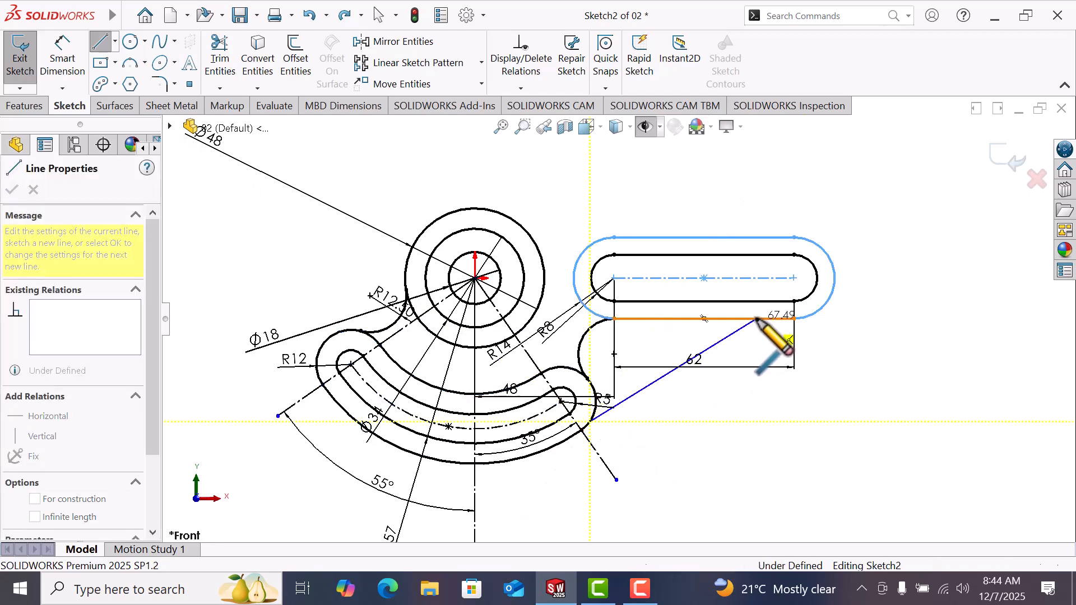
click(756, 320)
right_click(757, 321)
click(790, 352)
key(Escape)
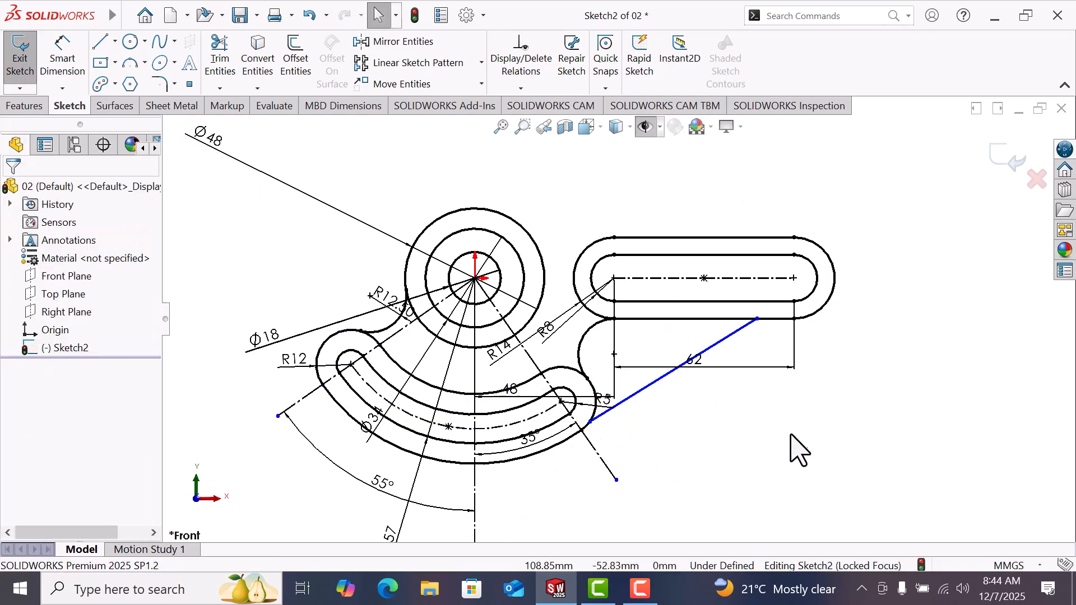
Dimension the horizontal distance from the origin to the line's upper end as 84 mm and finish dimensioning
key(d)
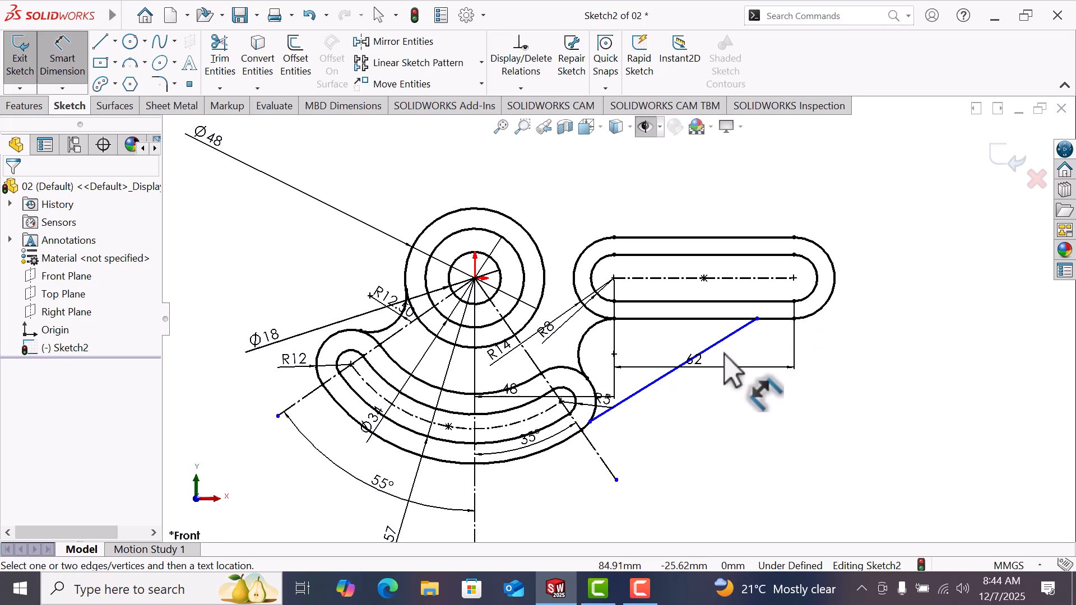
click(756, 320)
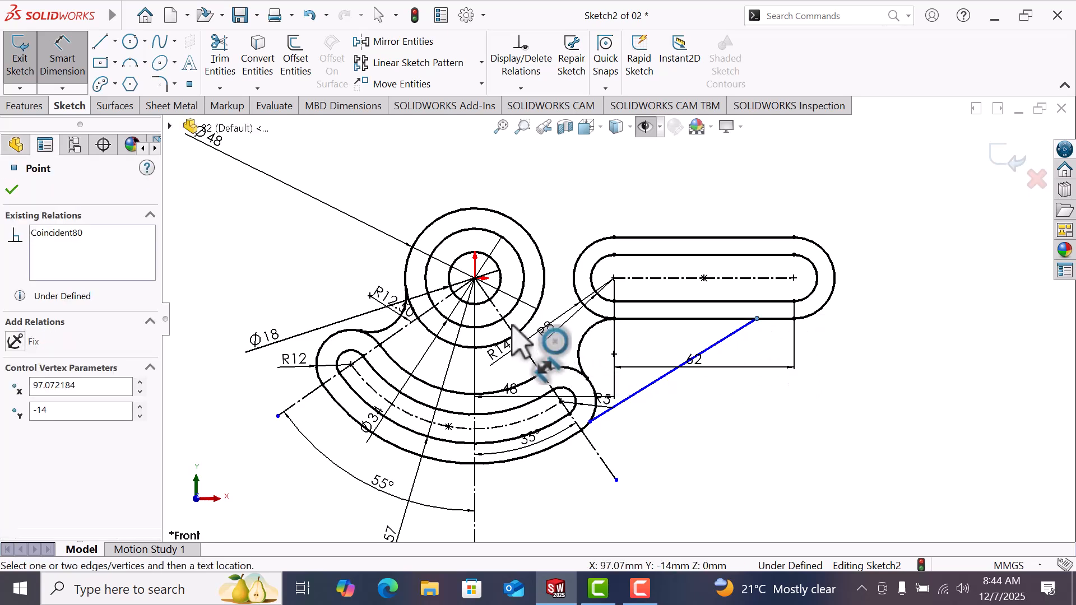
click(474, 279)
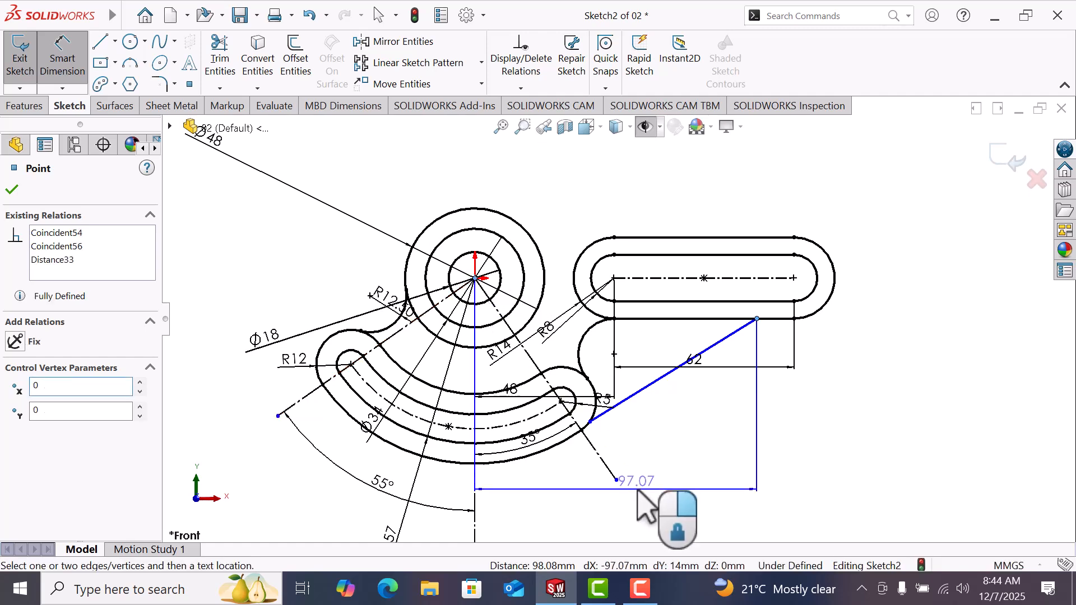
click(638, 492)
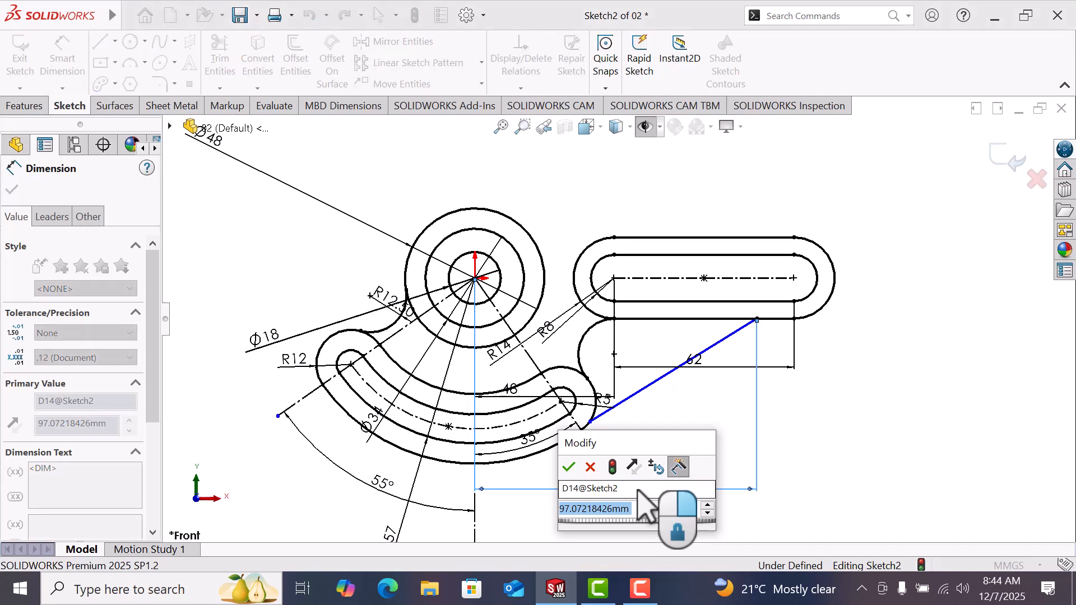
text(80)
key(Return)
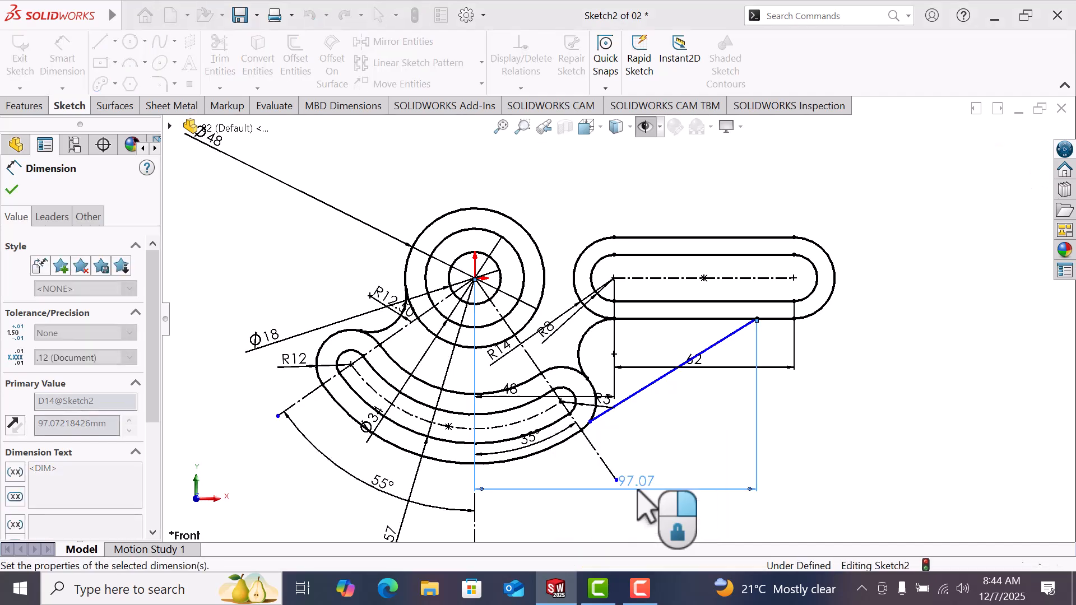
right_click(687, 420)
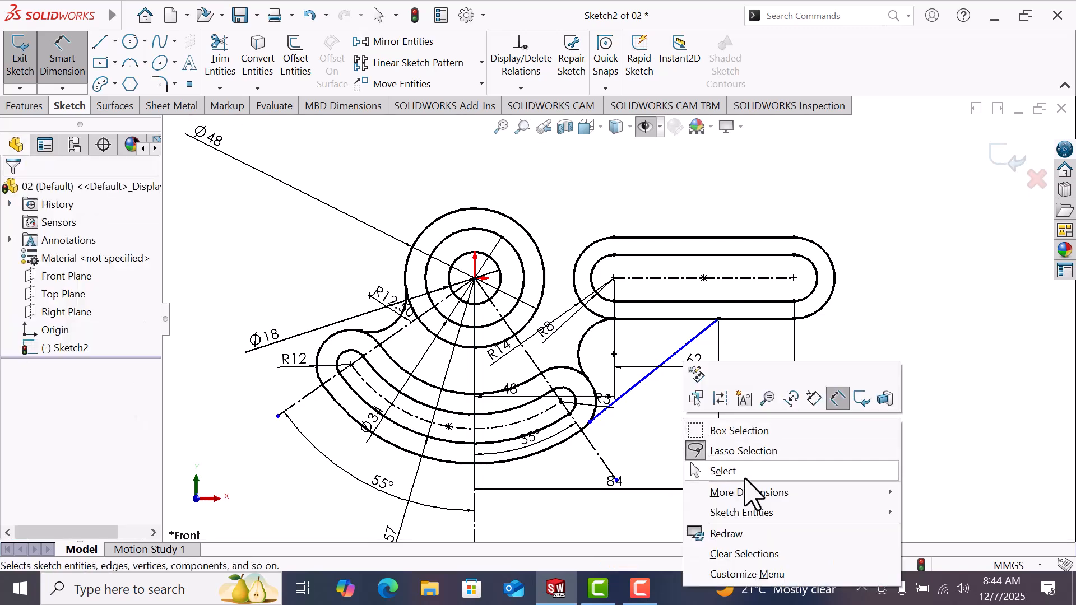
click(729, 472)
Make the line tangent to the outer curved slot's rounded right end
scroll(605, 413, down, 6)
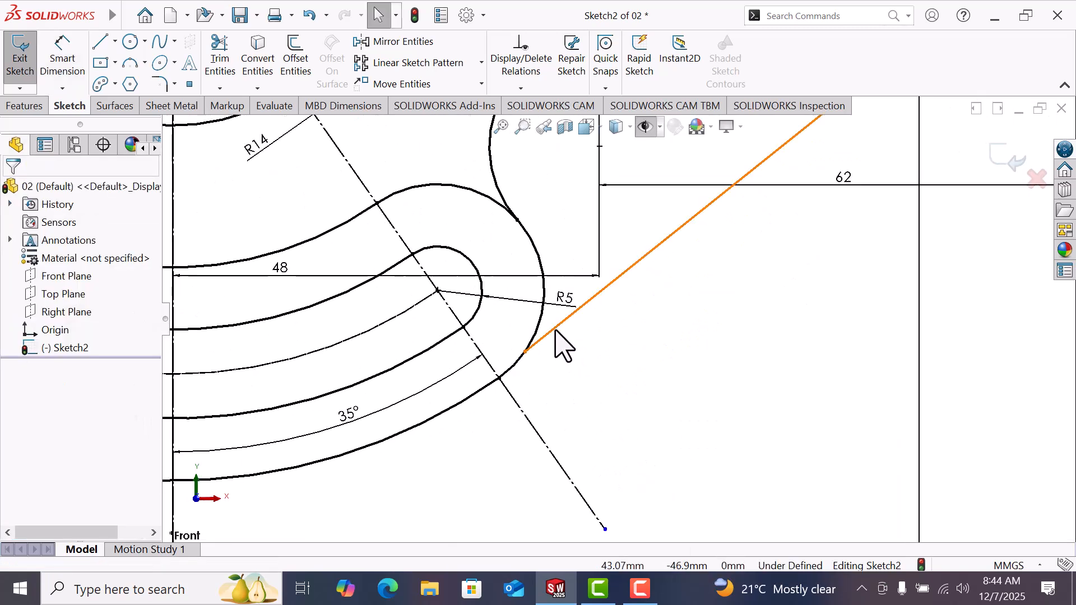
click(547, 332)
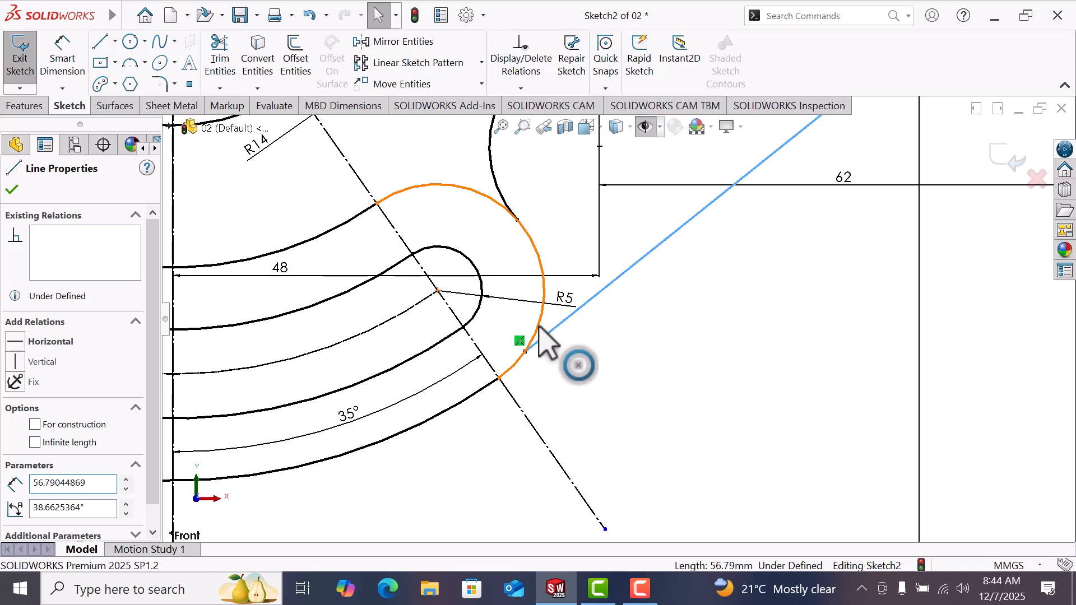
ctrl+click(539, 331)
click(15, 429)
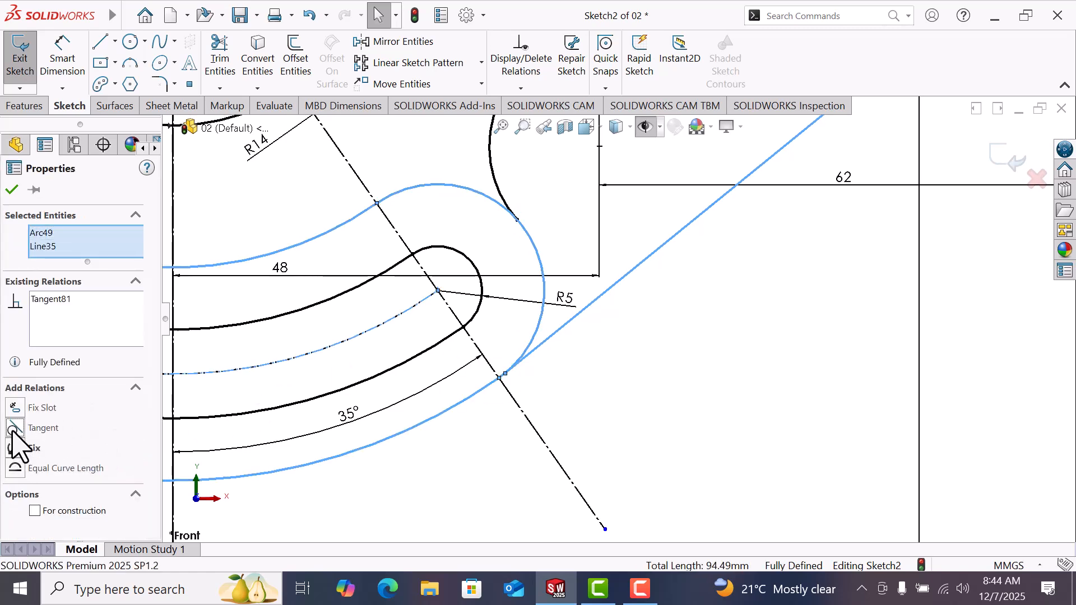
Draw a horizontal line from the outer straight slot's upper-left tangent point to just inside the 48 mm circle
click(595, 405)
scroll(596, 404, up, 11)
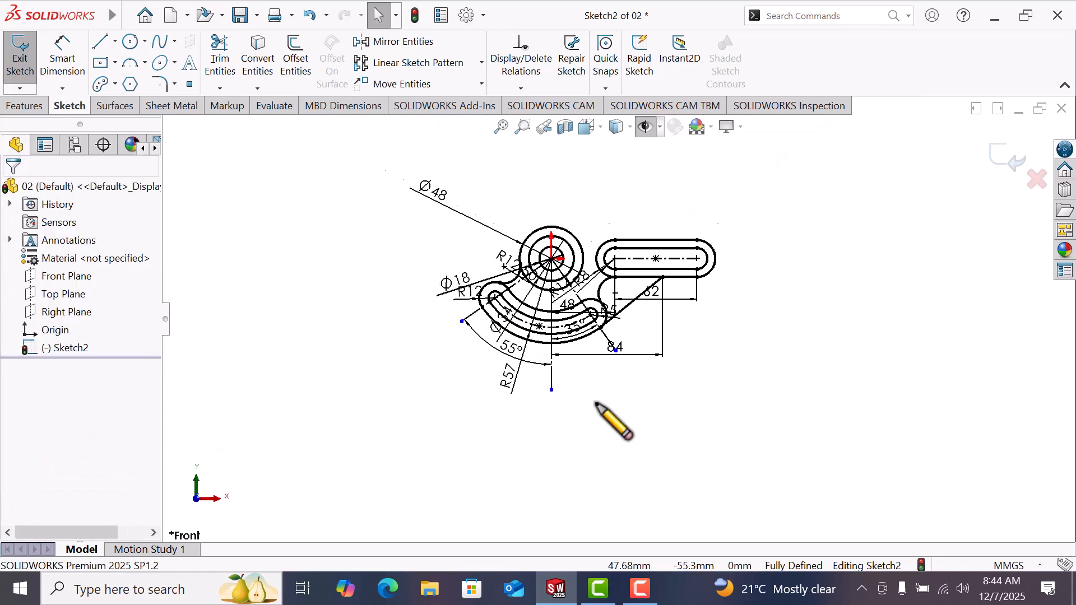
scroll(628, 232, down, 5)
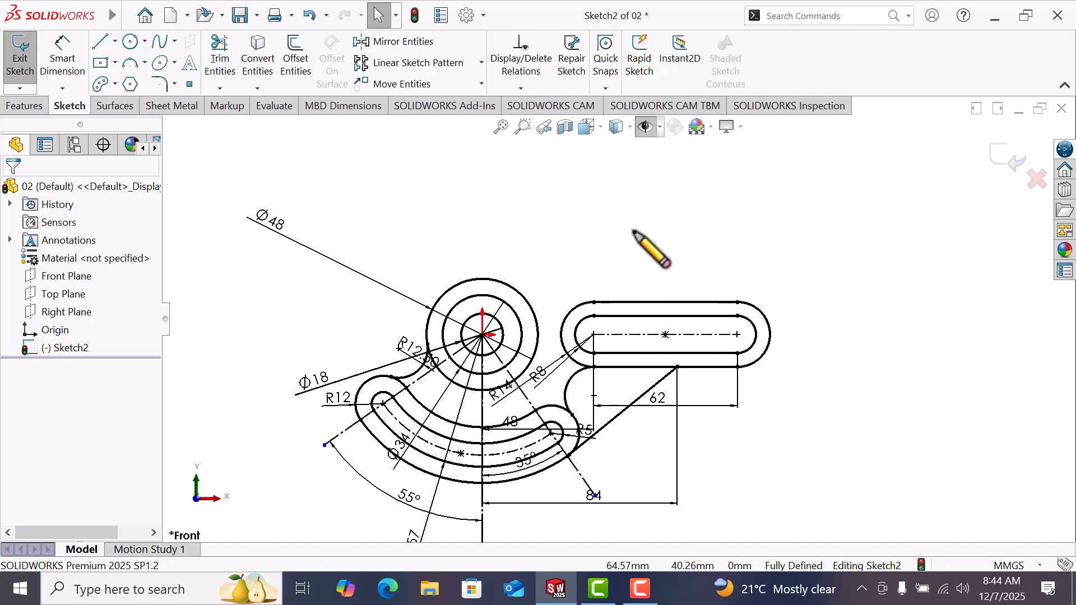
scroll(633, 230, down, 2)
key(l)
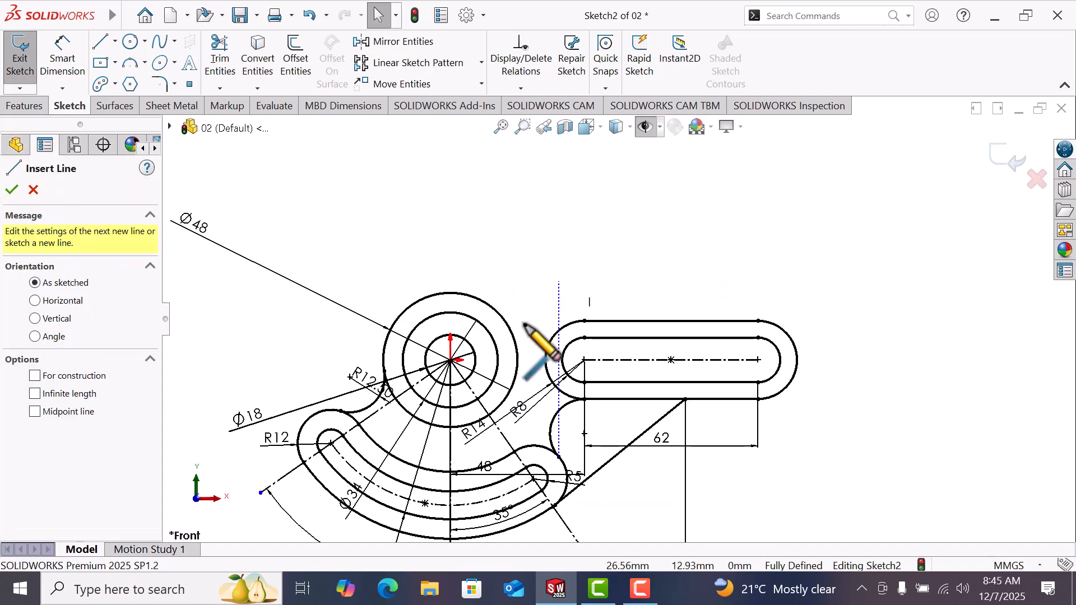
scroll(525, 325, down, 2)
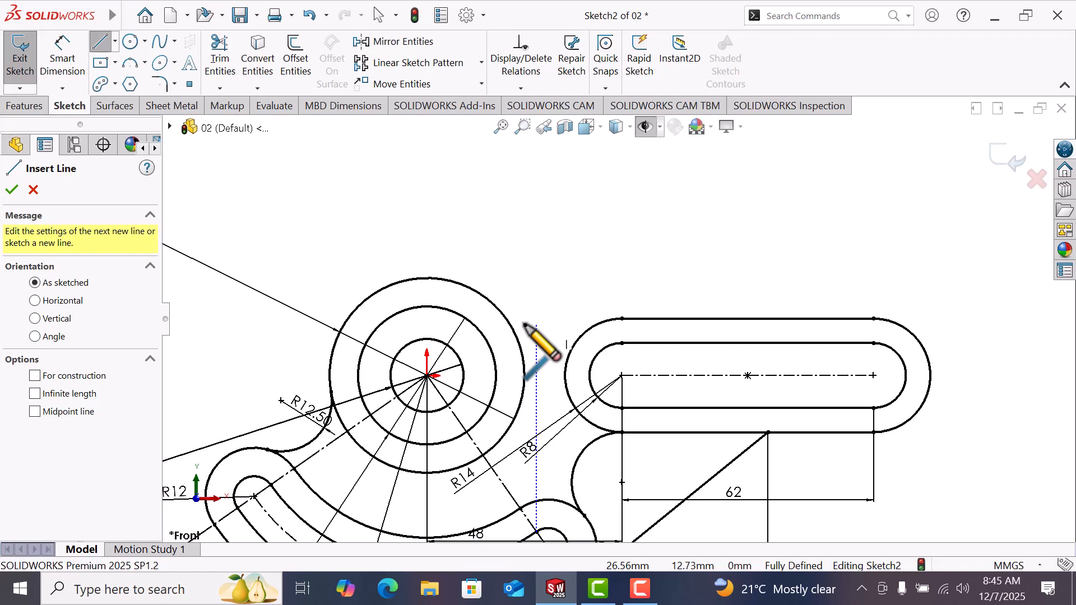
scroll(525, 325, down, 2)
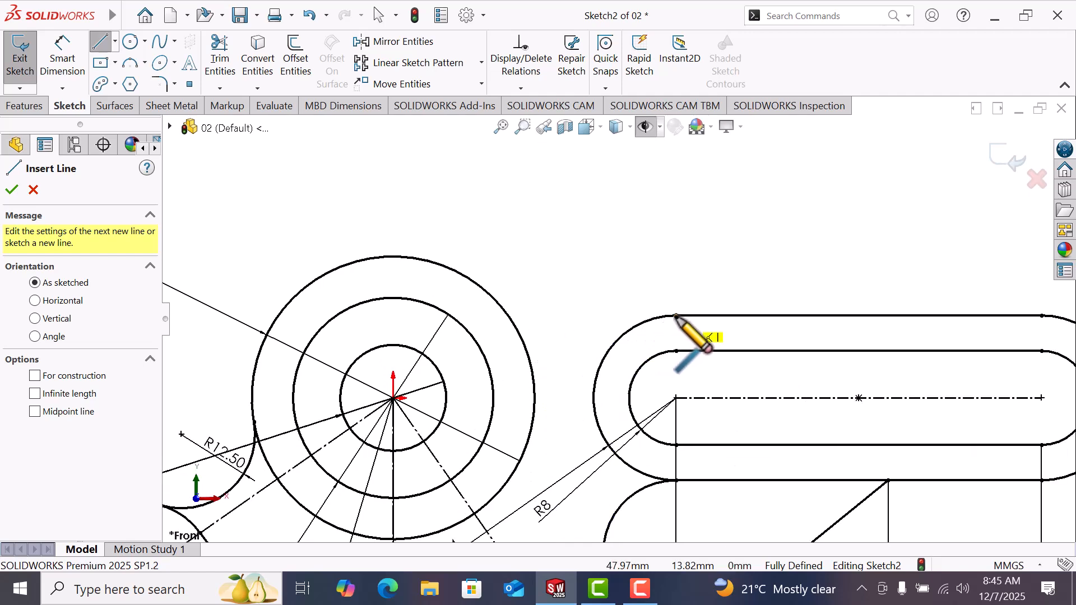
click(677, 317)
click(491, 316)
right_click(493, 322)
click(535, 329)
Snap the horizontal line's left end onto the 48 mm circle, making the line about 28.5 mm long
mouse_move(492, 317)
mouse_down()
mouse_move(529, 325)
mouse_move(508, 317)
mouse_up()
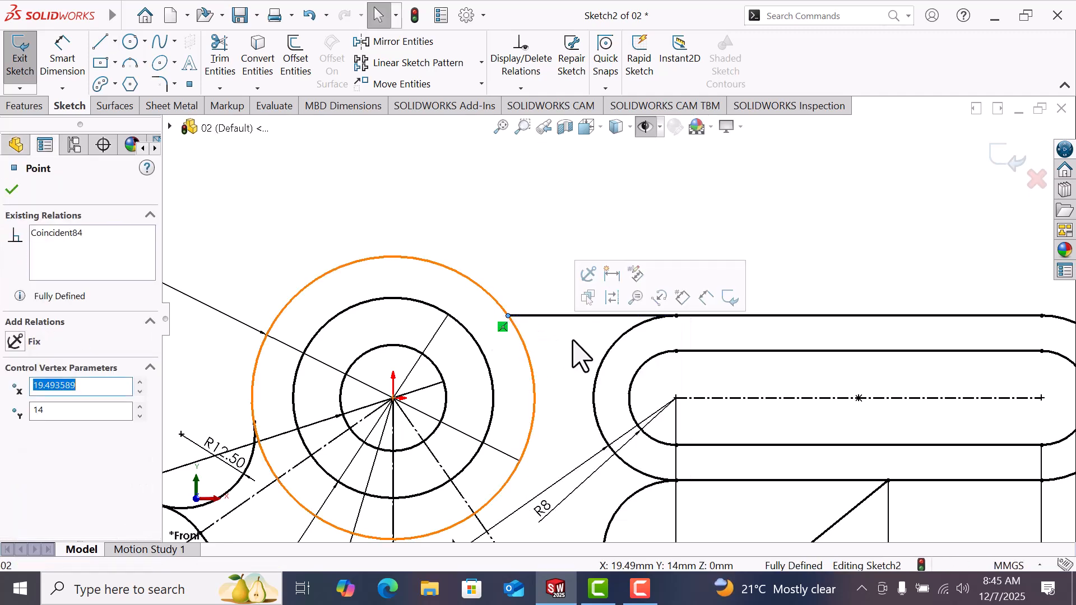
click(572, 341)
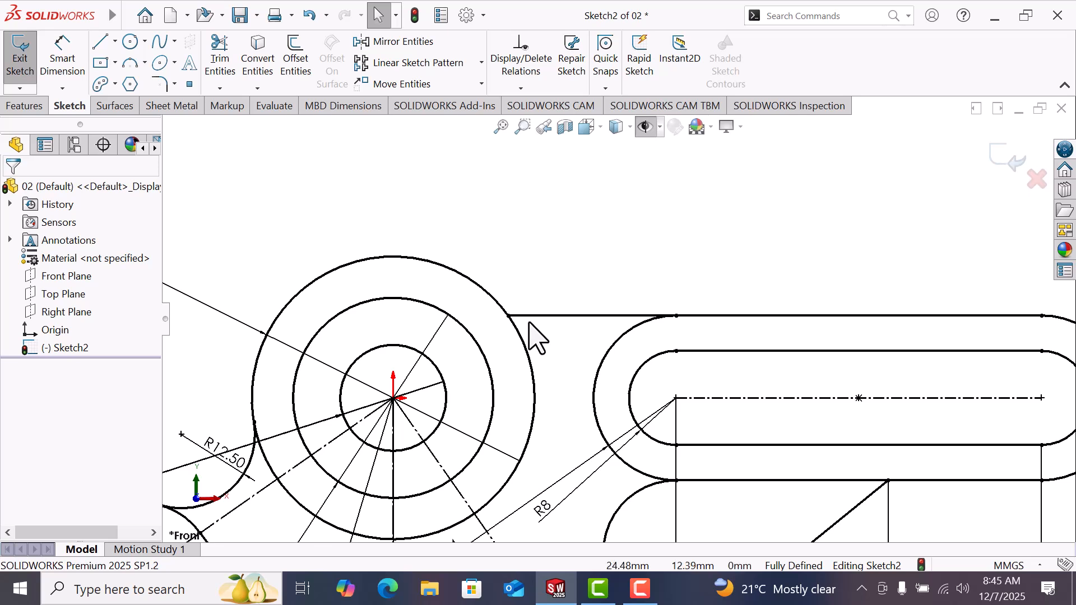
click(547, 321)
click(542, 341)
Draw a three-point arc of about 44.5 mm radius from the 48 mm circle's upper right to the horizontal line
click(138, 64)
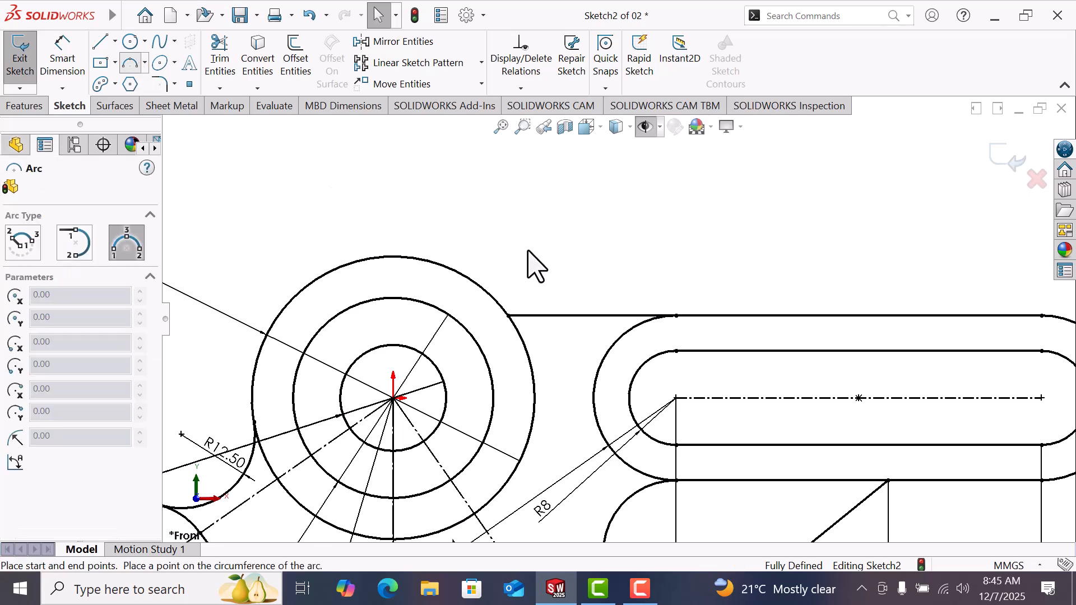
click(480, 286)
click(572, 315)
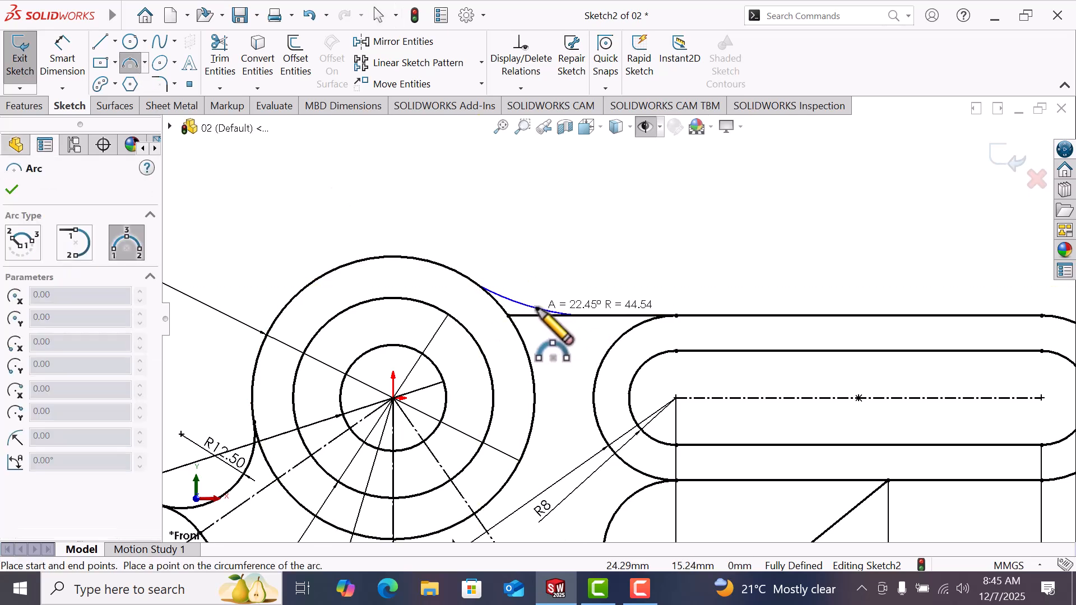
click(537, 307)
right_click(546, 317)
click(580, 320)
Make the new arc tangent to the horizontal line
scroll(569, 320, down, 4)
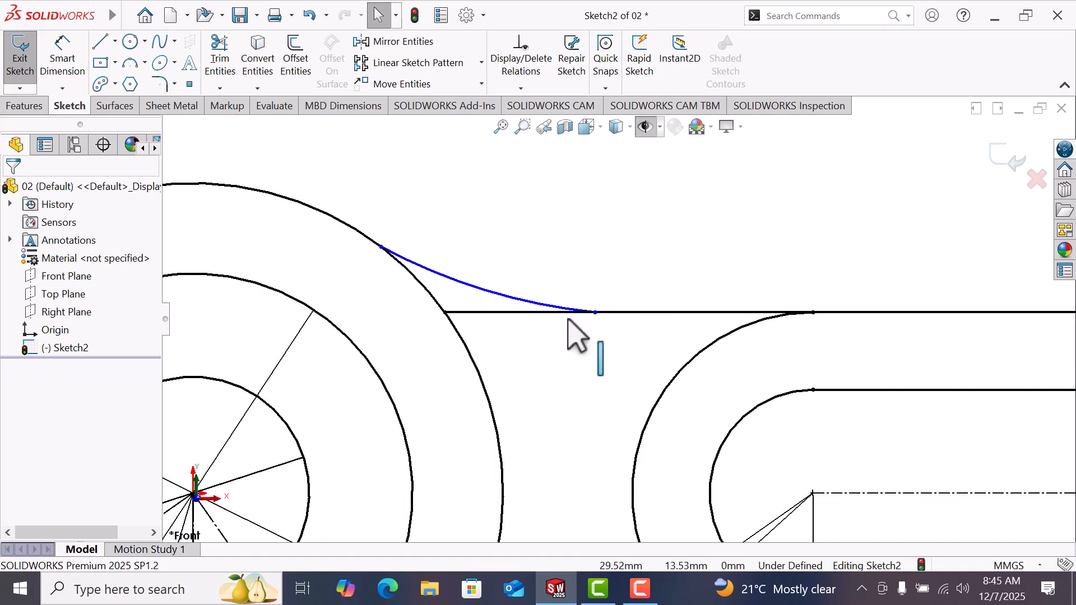
scroll(554, 317, down, 1)
click(543, 306)
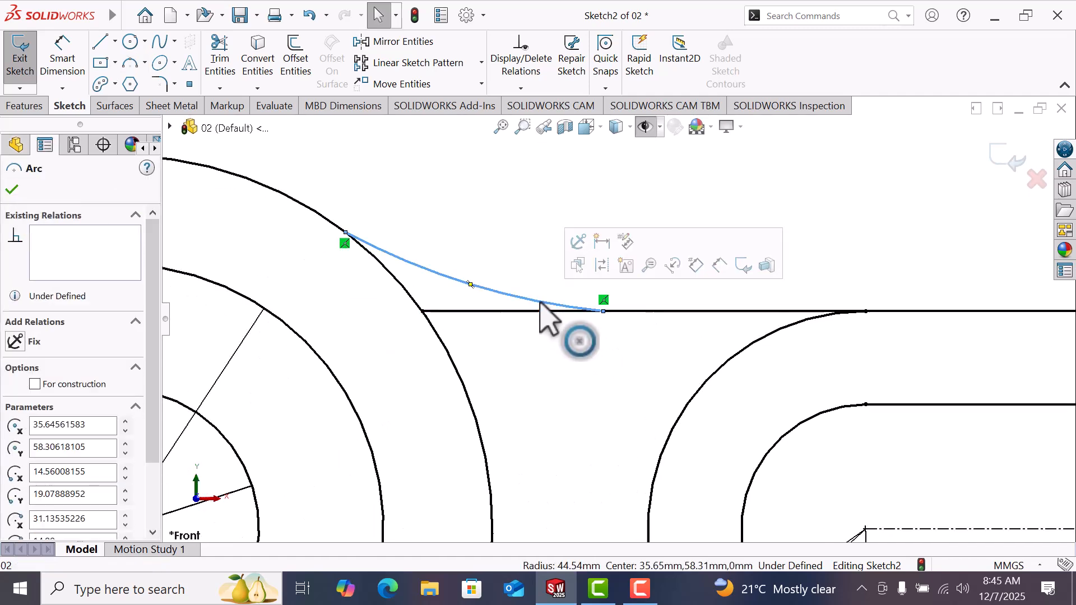
ctrl+click(534, 311)
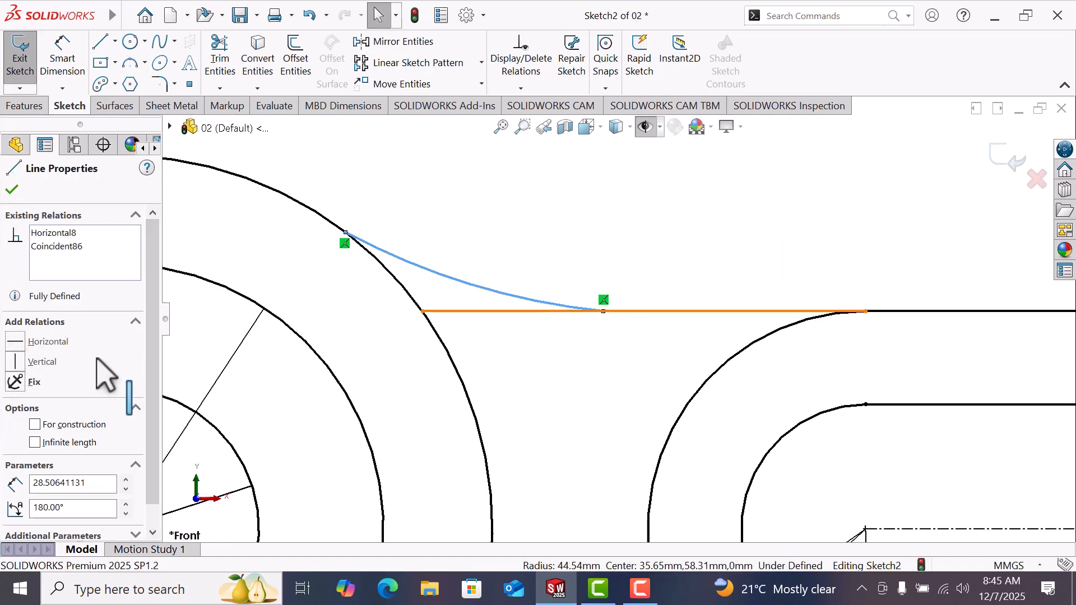
click(14, 408)
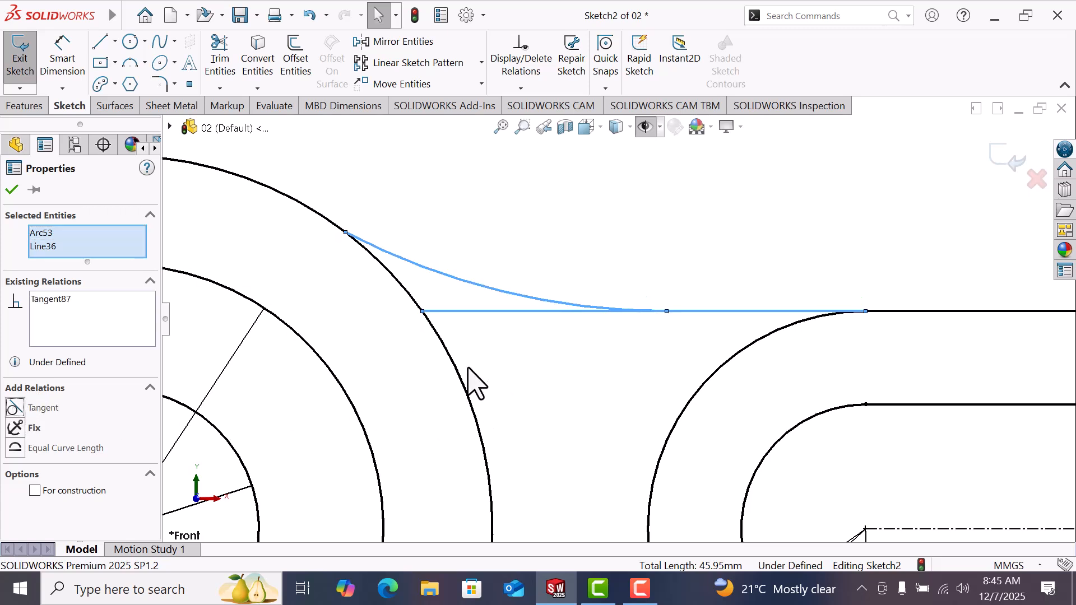
click(471, 381)
Make the new arc tangent to the 48 mm circle
click(413, 265)
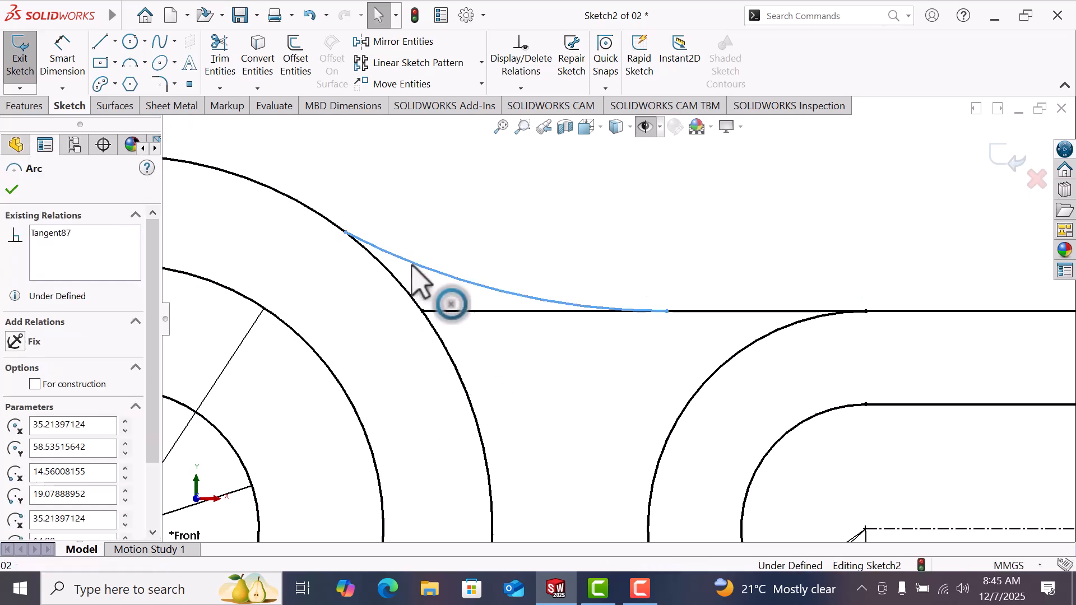
ctrl+click(398, 283)
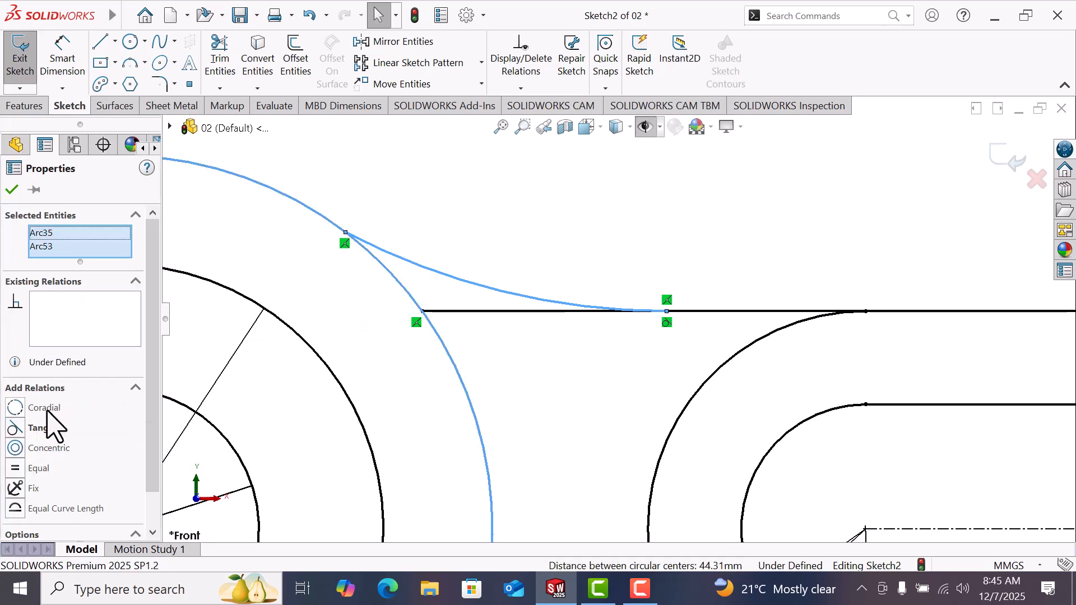
click(15, 428)
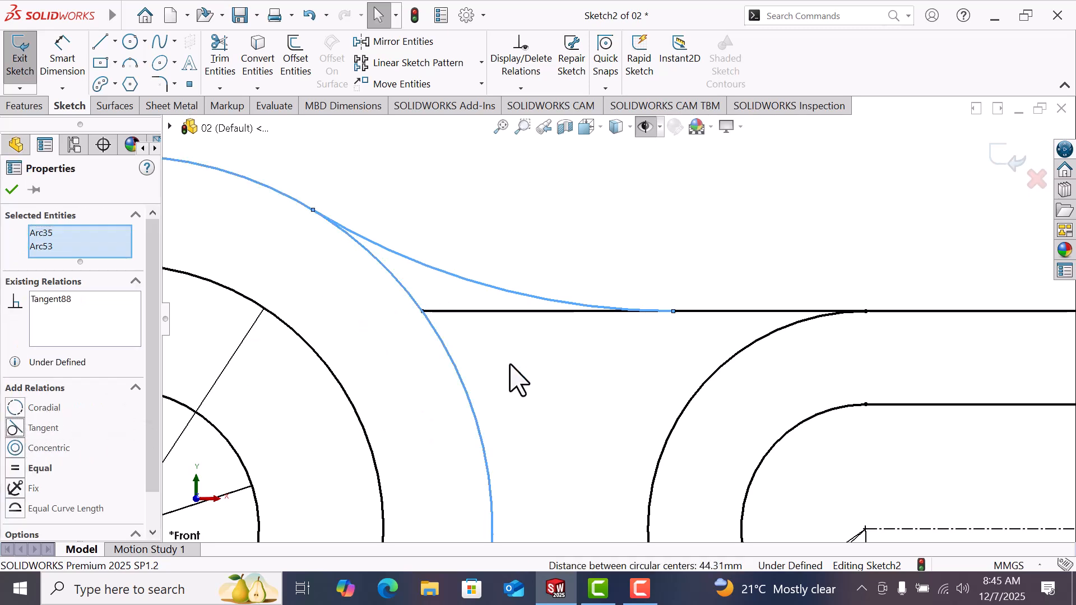
click(514, 381)
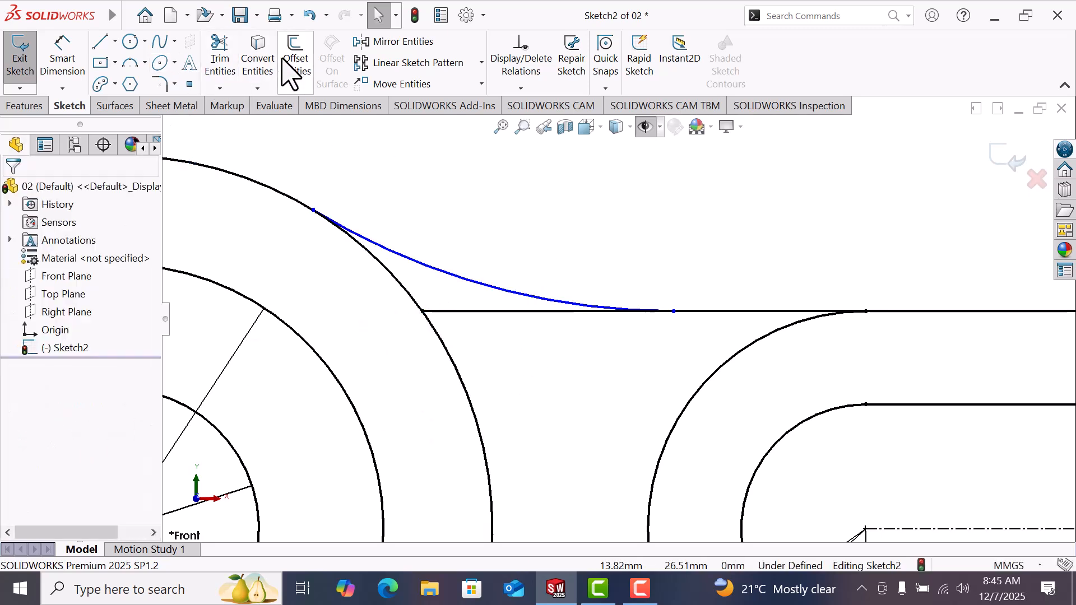
Dimension the new arc's radius as 8 mm and finish dimensioning
click(71, 66)
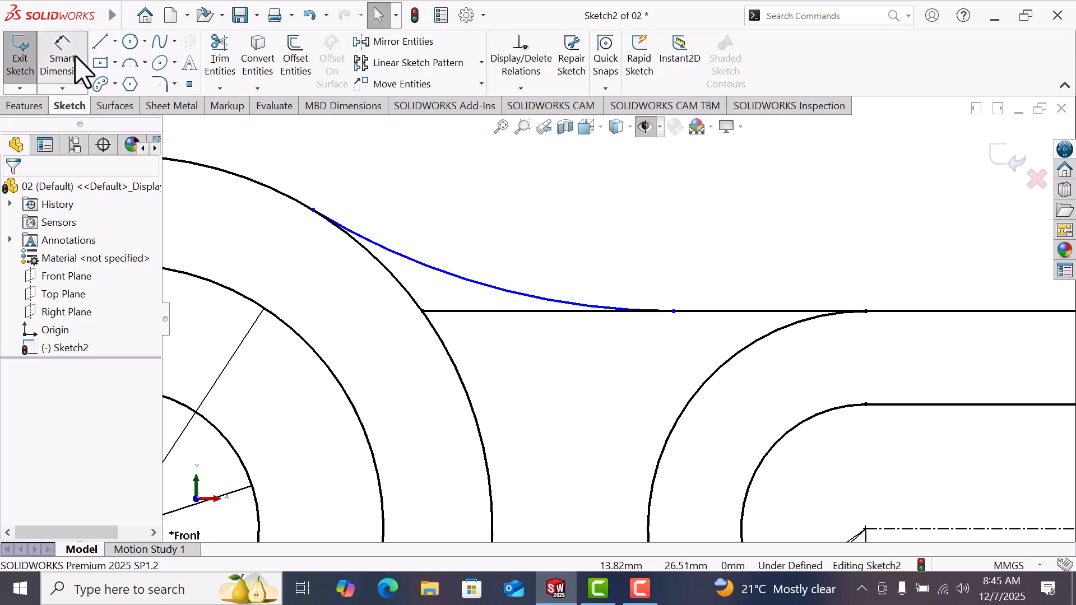
click(481, 267)
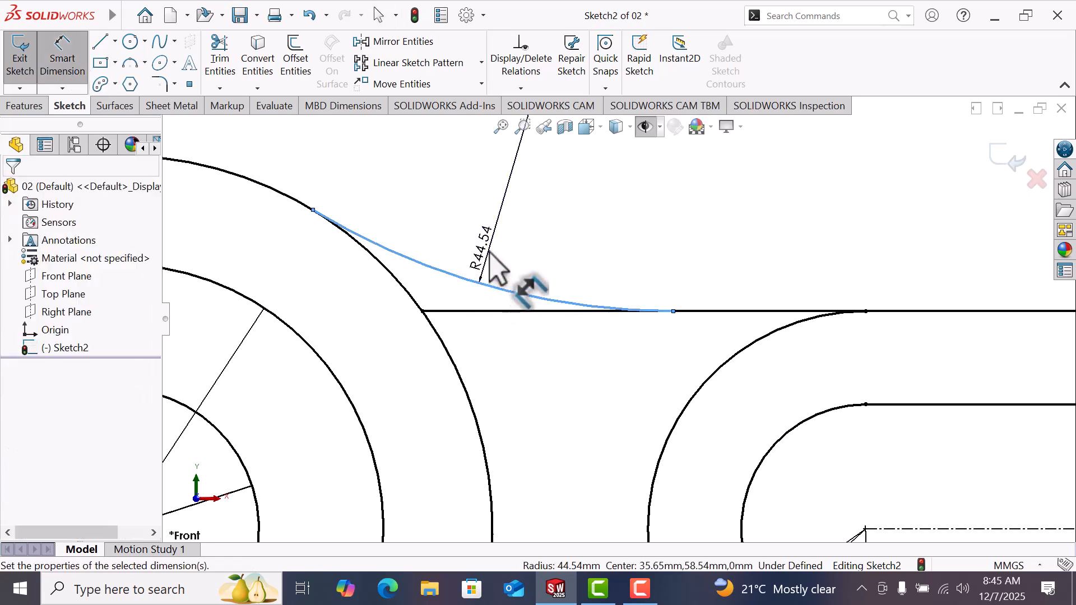
click(491, 253)
text(8)
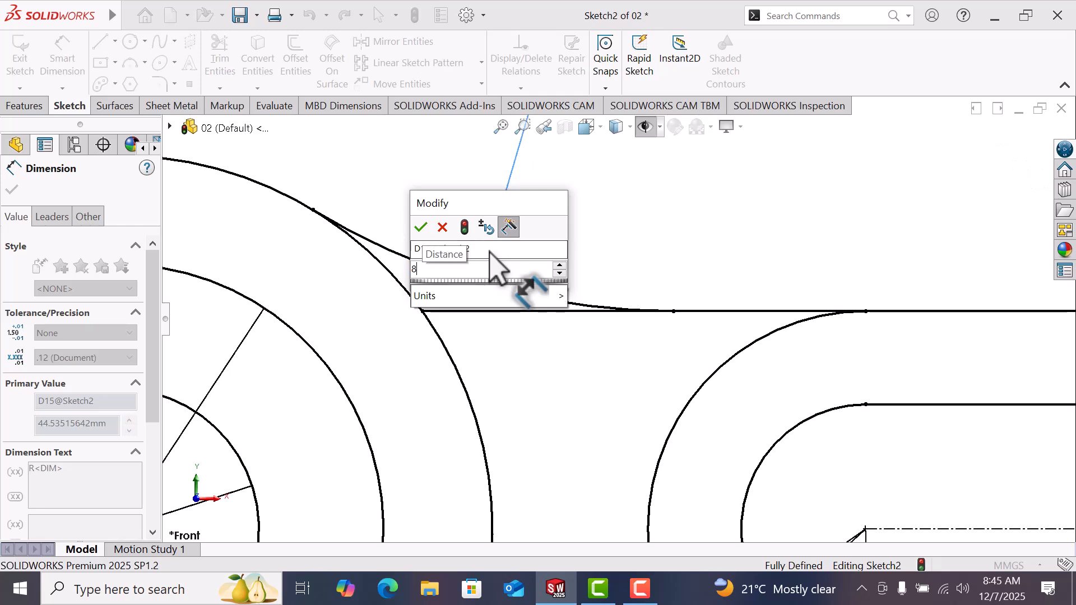
key(Return)
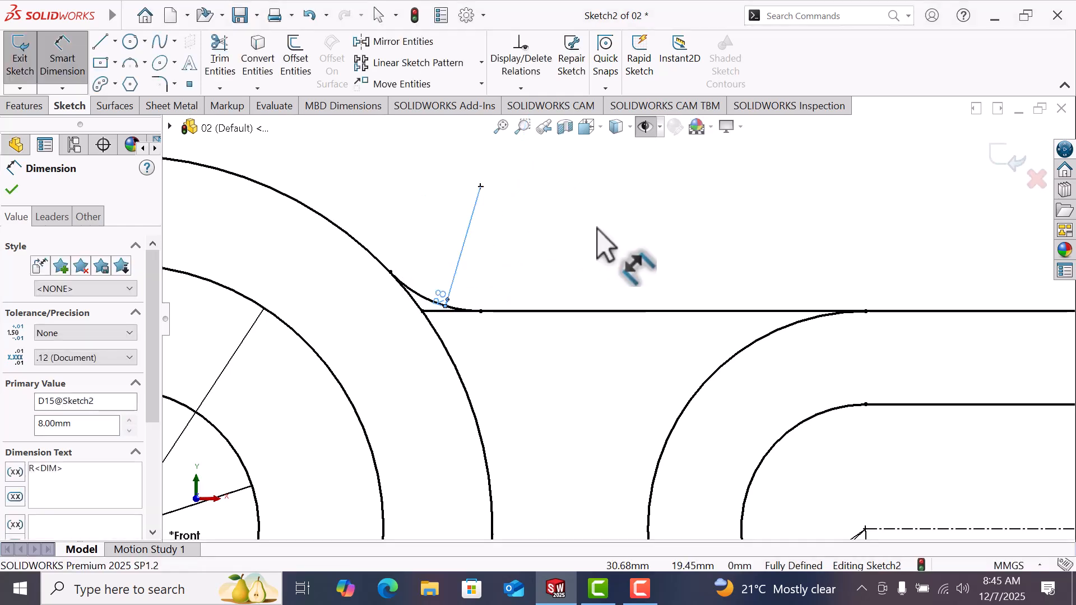
right_click(597, 229)
click(644, 281)
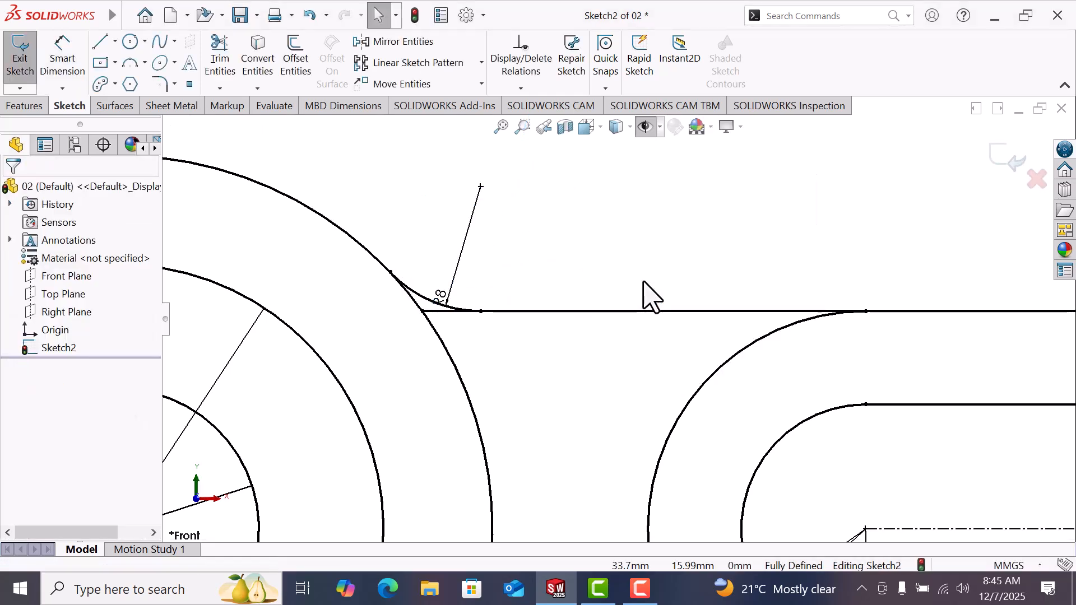
Trim the short piece of the 48 mm circle and the leftover line stub beneath the R8 connecting arc
scroll(644, 294, up, 5)
scroll(645, 305, down, 2)
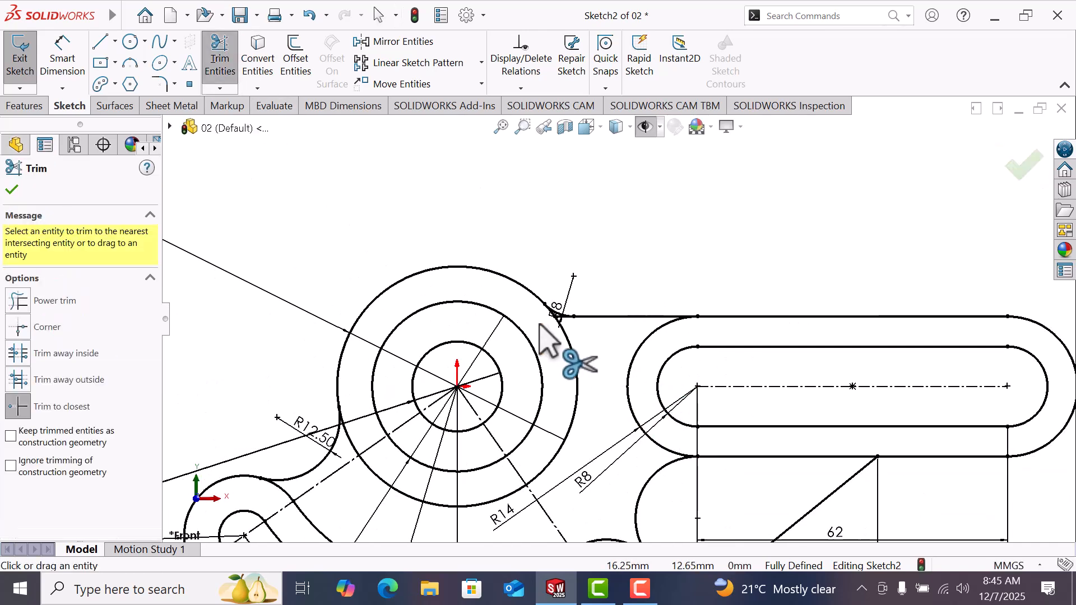
scroll(572, 355, down, 5)
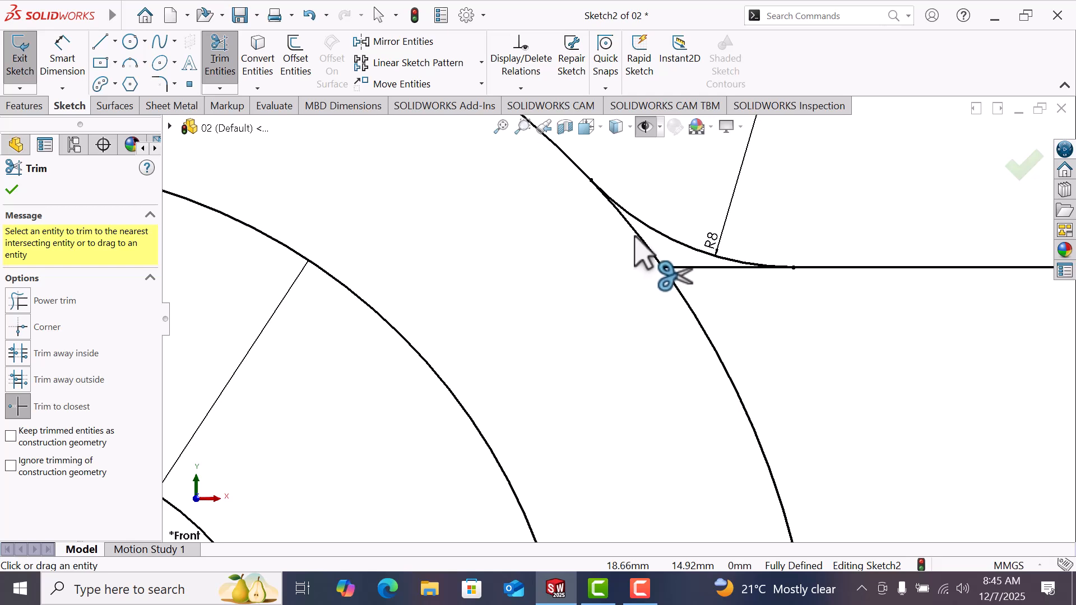
click(638, 240)
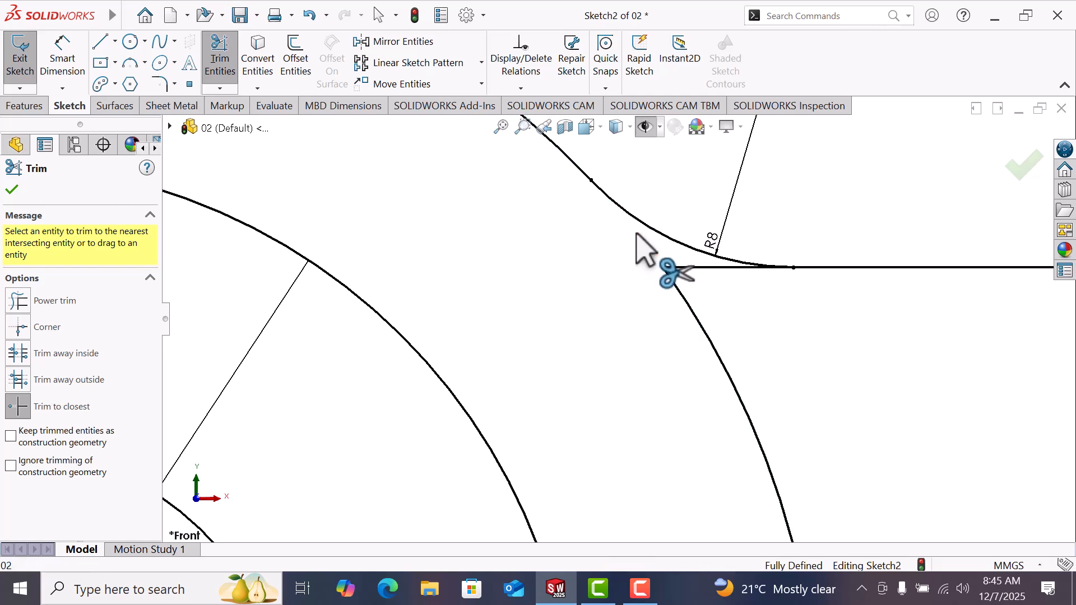
click(696, 268)
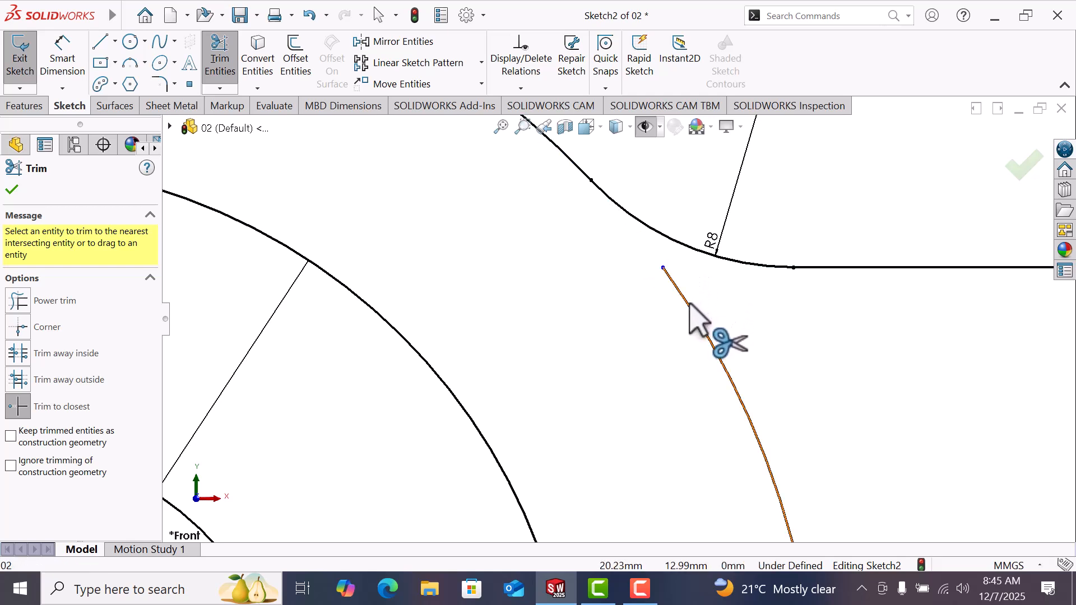
Trim the rest of the 48 mm circle between the R8 and R12.50 connecting arcs and finish trimming
scroll(697, 320, up, 8)
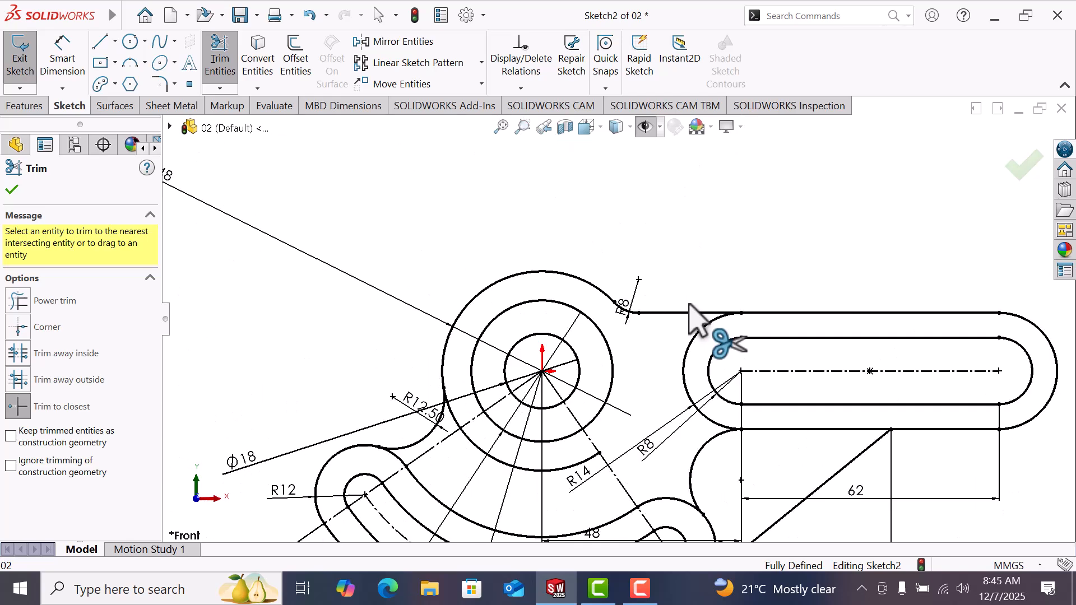
scroll(636, 347, down, 5)
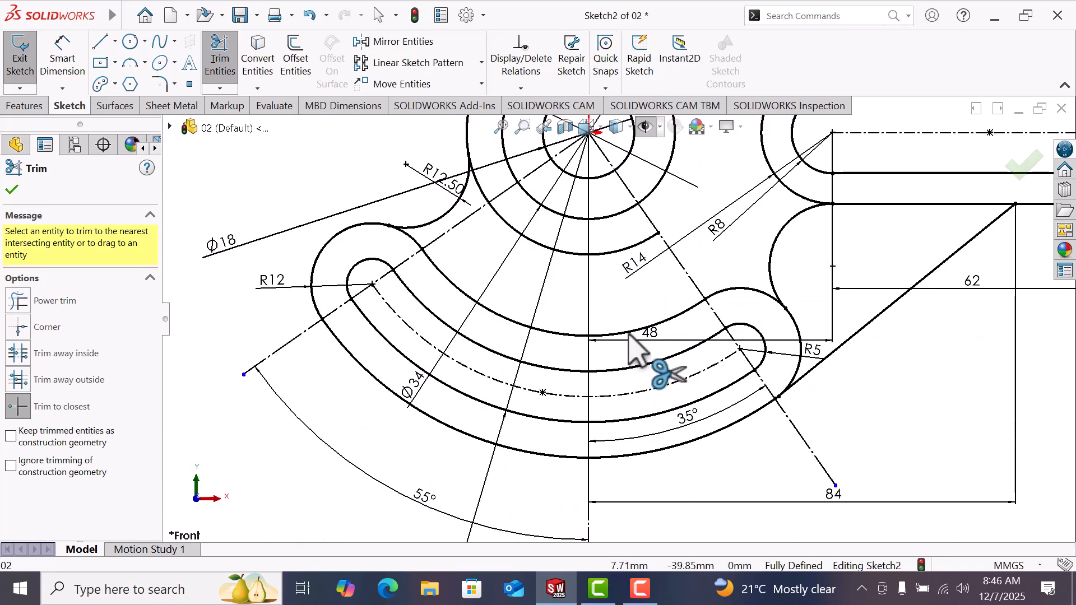
click(616, 252)
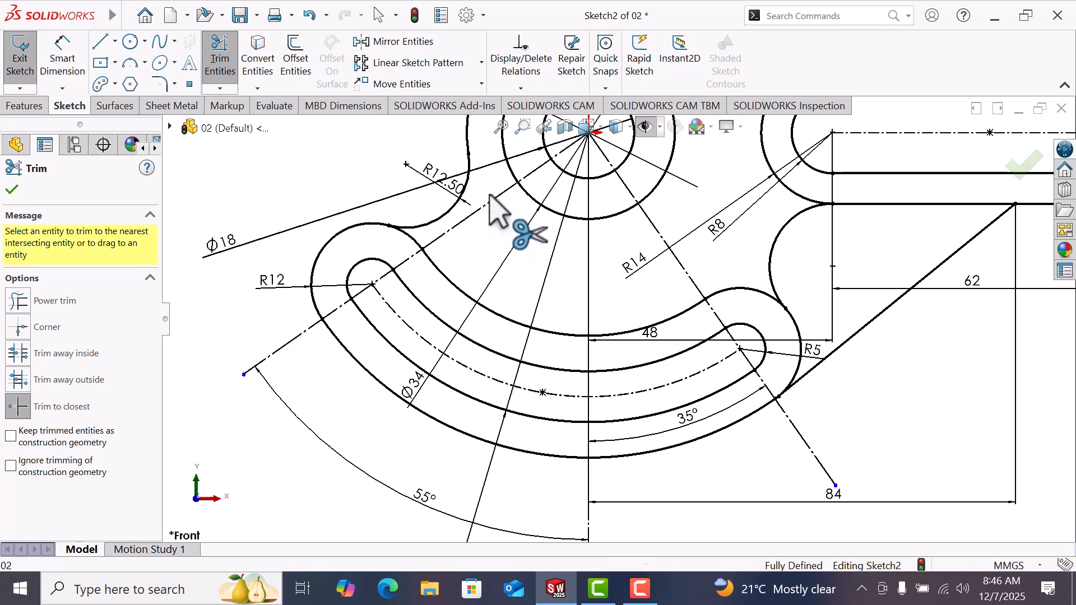
scroll(483, 193, up, 5)
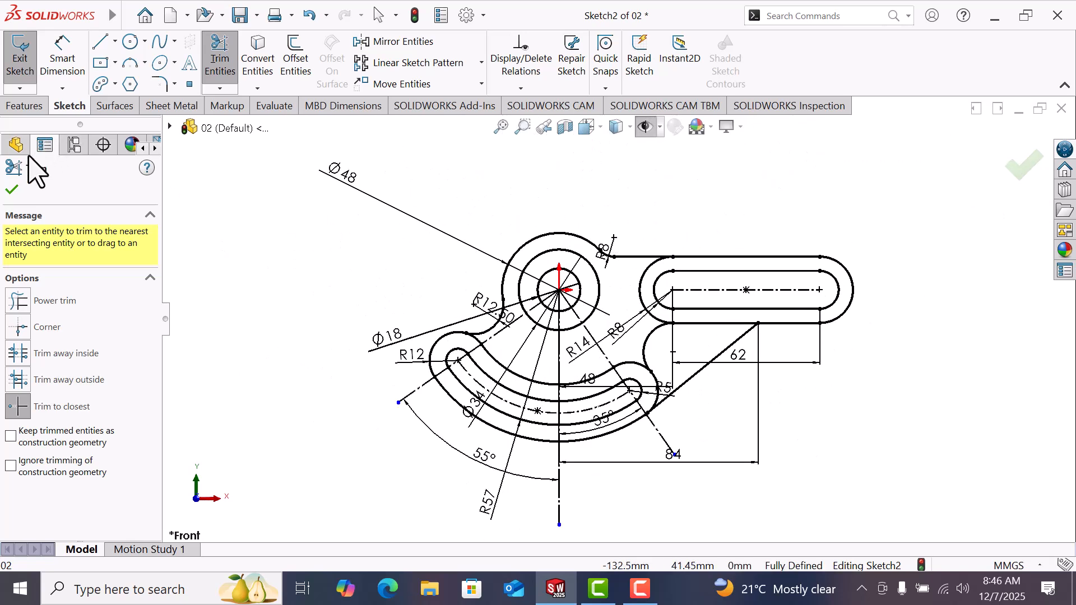
click(12, 189)
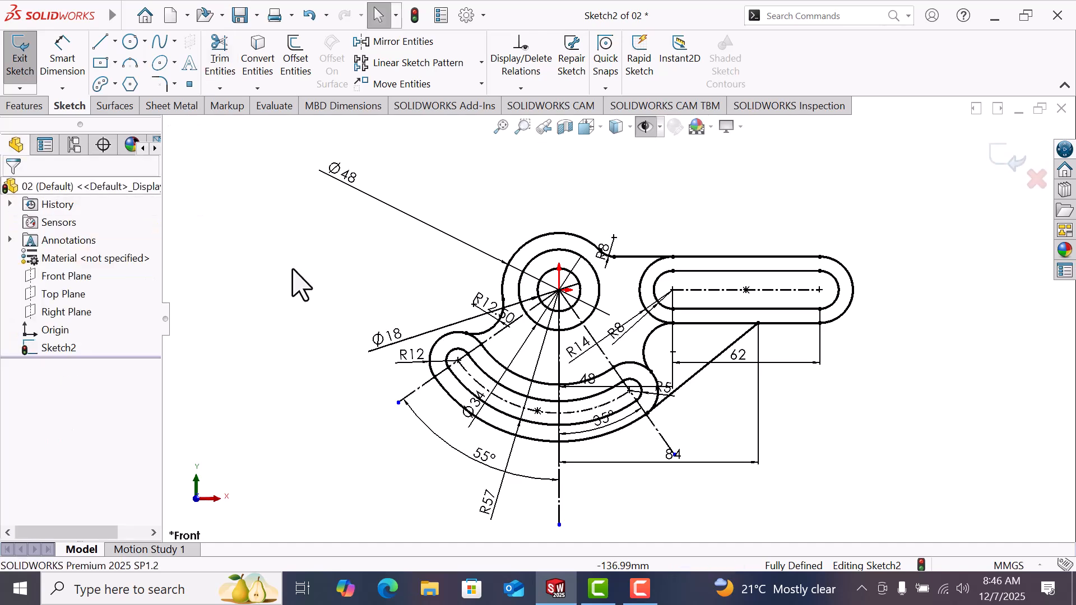
Save the part under the new file name 03 on the Desktop
scroll(715, 344, down, 2)
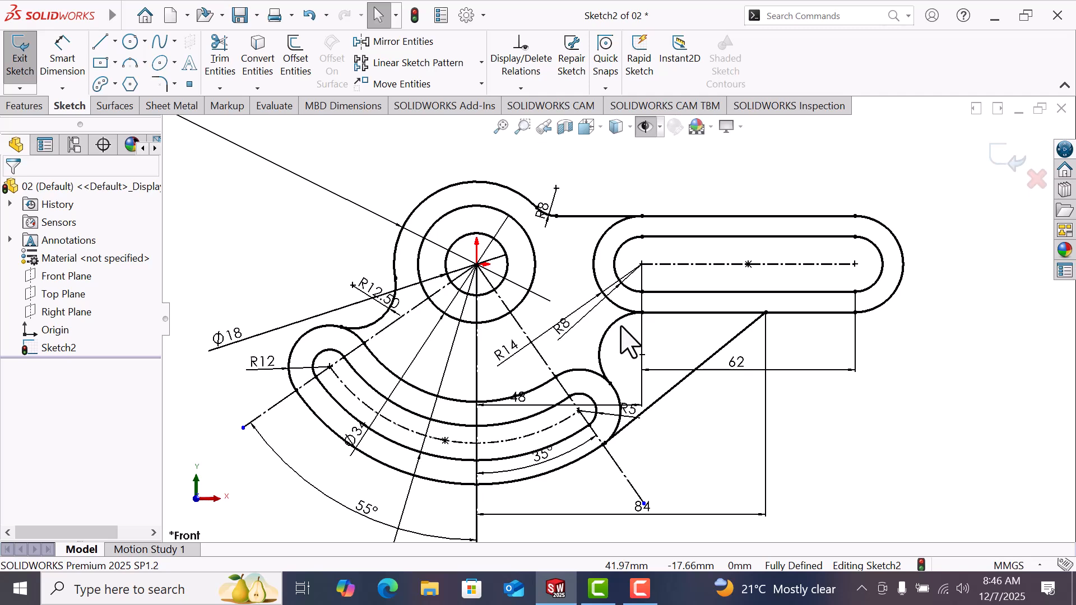
scroll(620, 327, up, 1)
scroll(811, 336, up, 3)
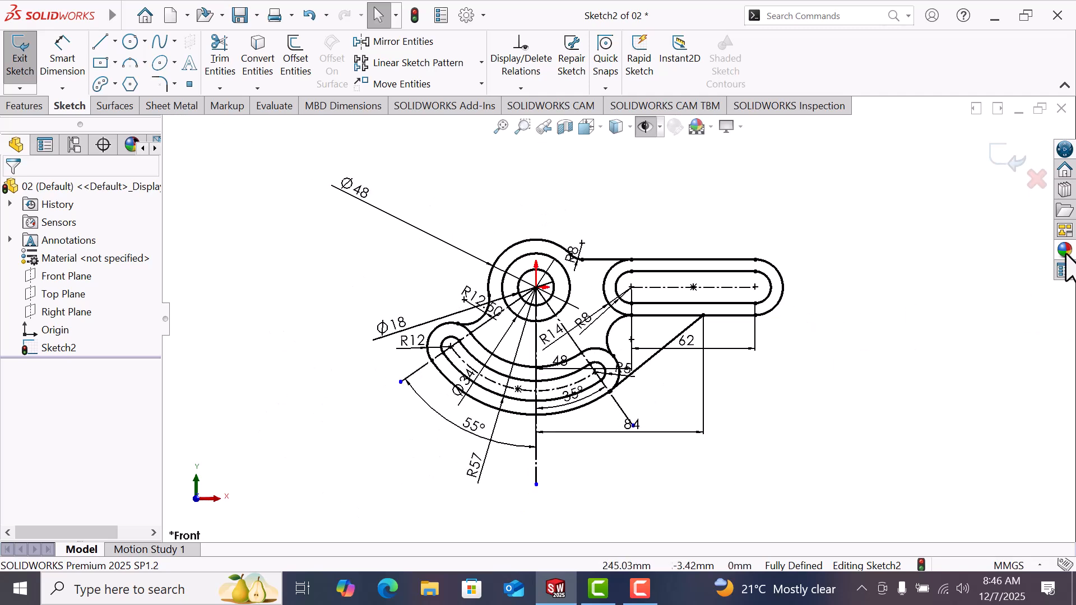
mouse_move(94, 16)
click(128, 16)
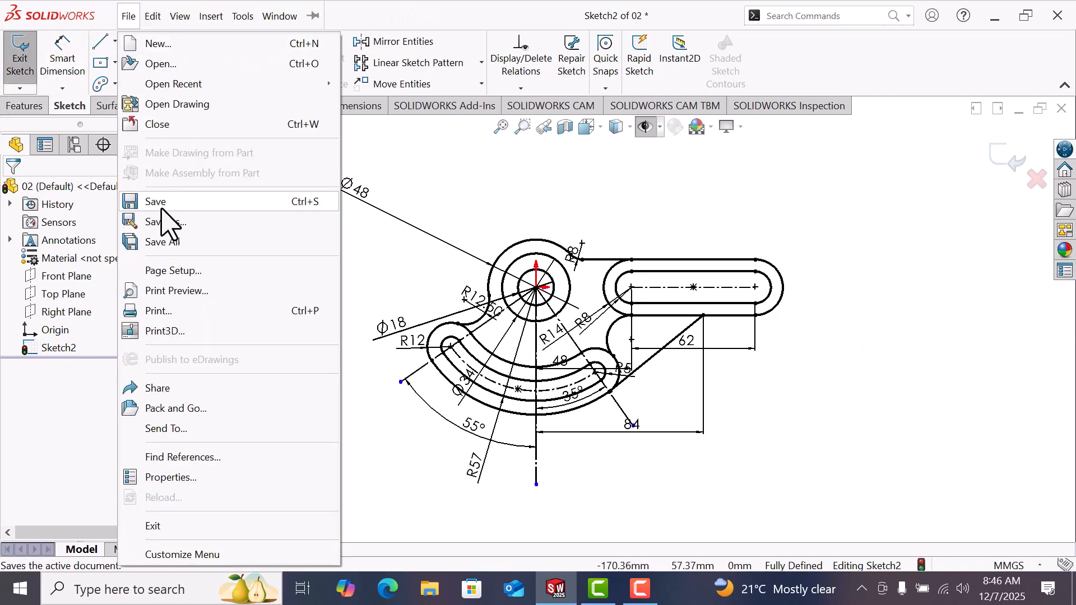
click(171, 223)
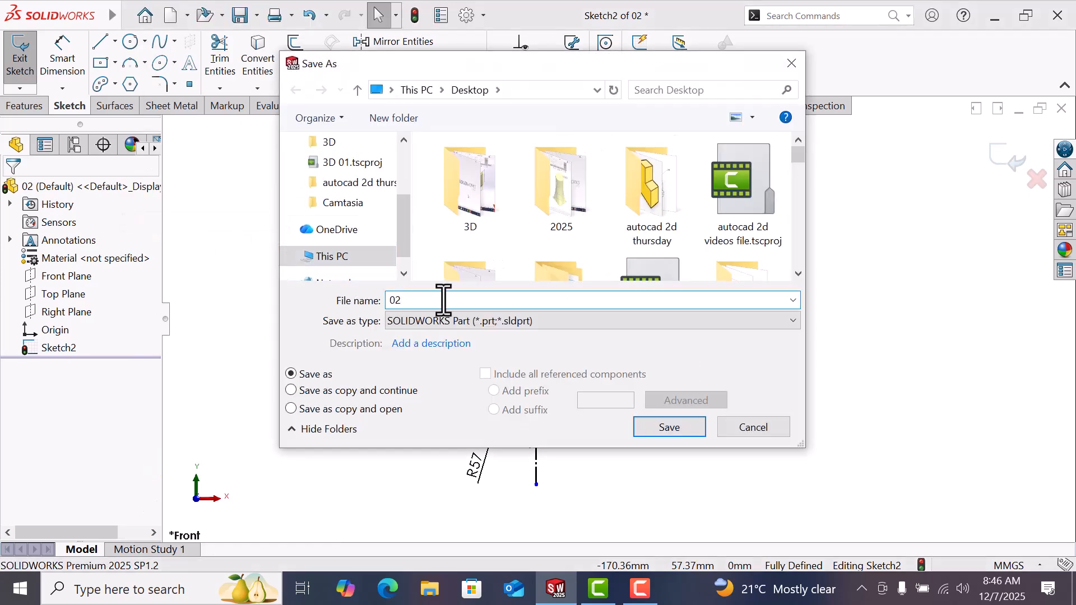
key(BackSpace)
text(3)
click(683, 427)
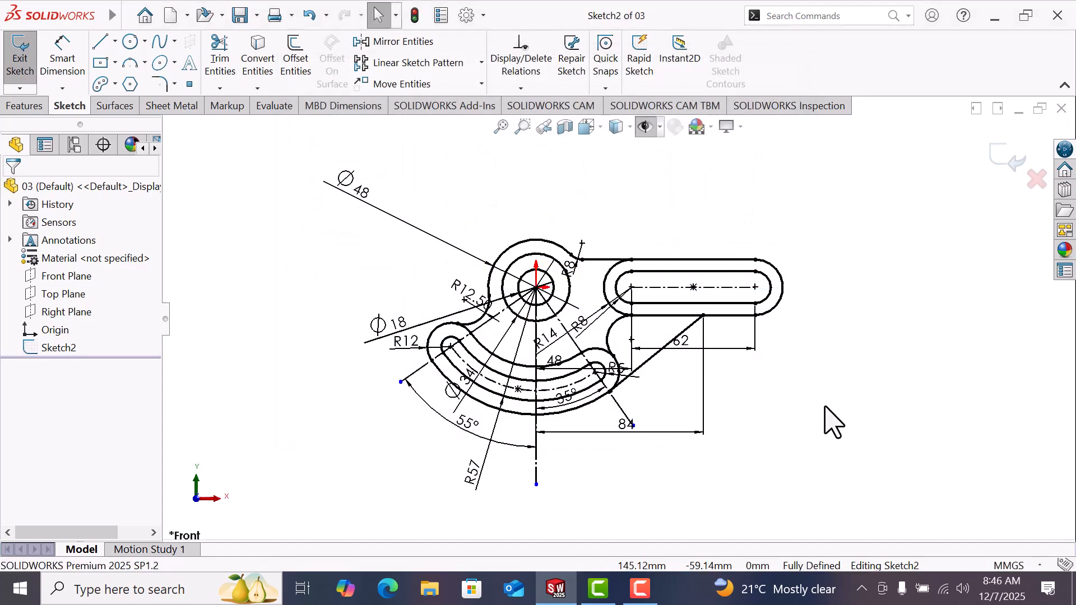
mouse_move(92, 7)
click(131, 16)
click(159, 43)
Select all geometry and dimensions in the open sketch and delete them
mouse_move(270, 155)
mouse_down()
mouse_move(274, 320)
mouse_move(795, 463)
mouse_move(857, 213)
mouse_up()
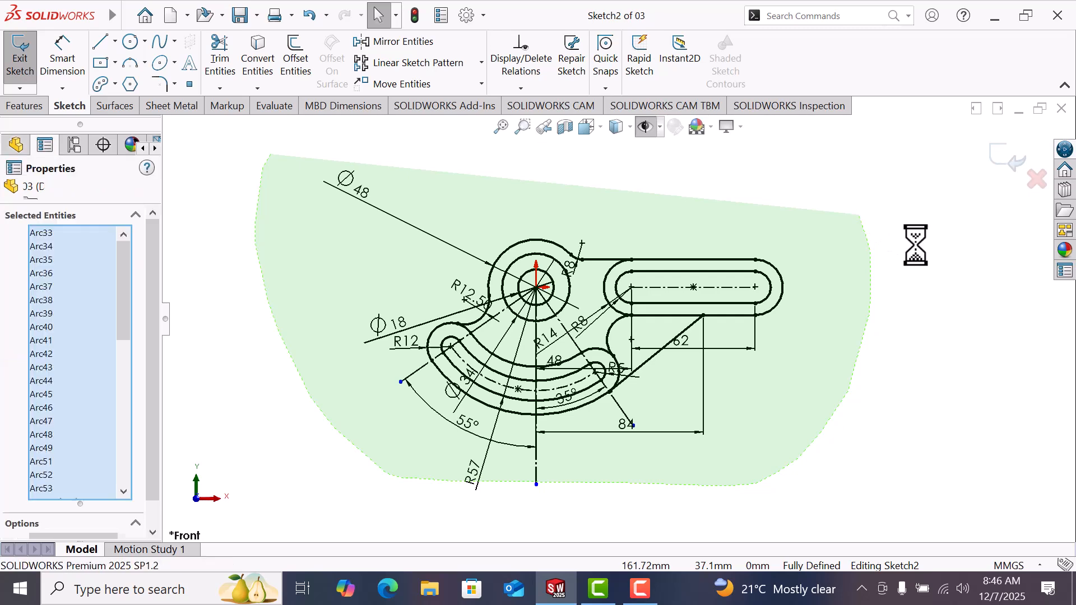
key(Delete)
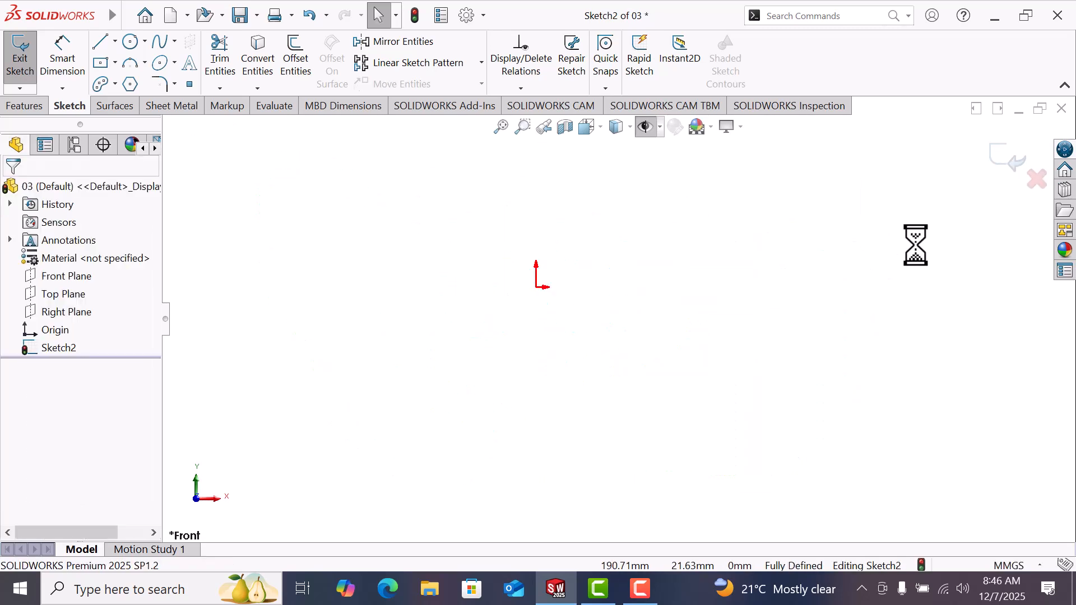
Draw two concentric circles centred on the origin and dimension the outer circle's diameter as 24 mm
click(130, 42)
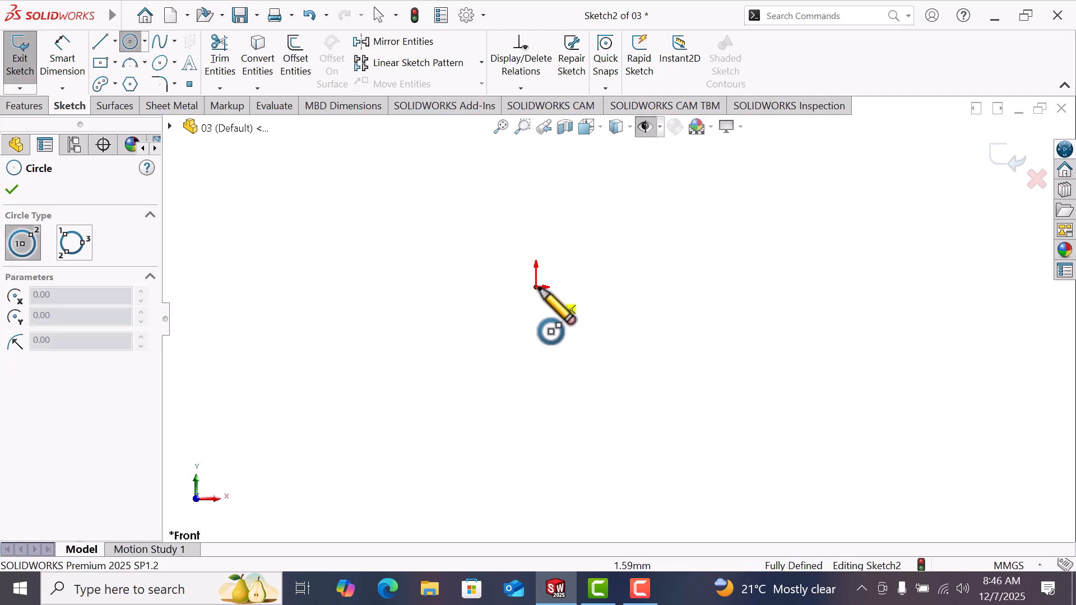
mouse_move(536, 287)
mouse_down()
mouse_move(563, 315)
mouse_move(542, 306)
mouse_up()
click(67, 62)
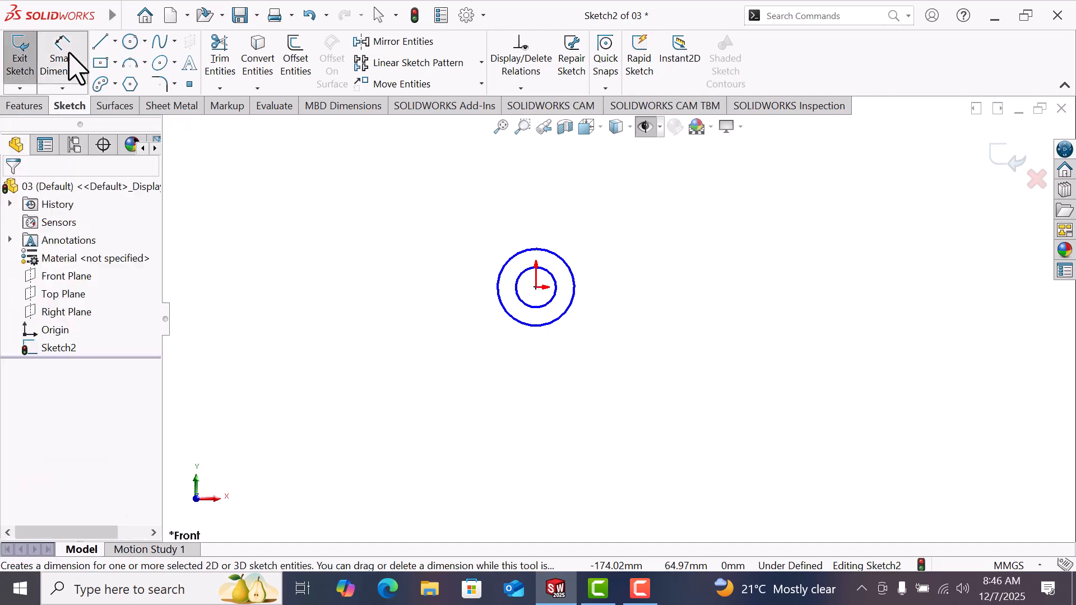
click(63, 58)
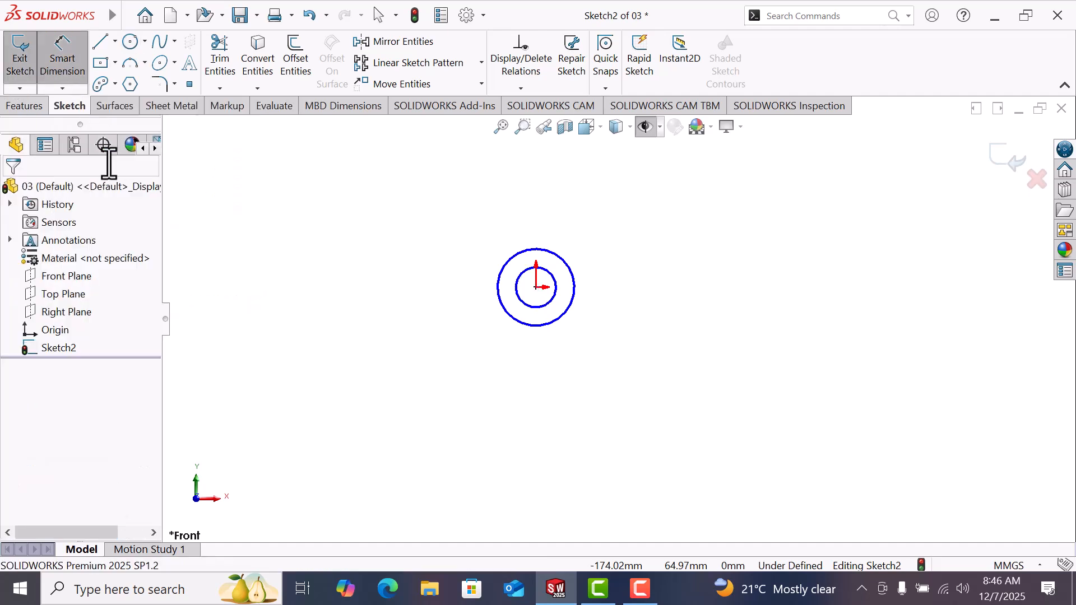
click(529, 324)
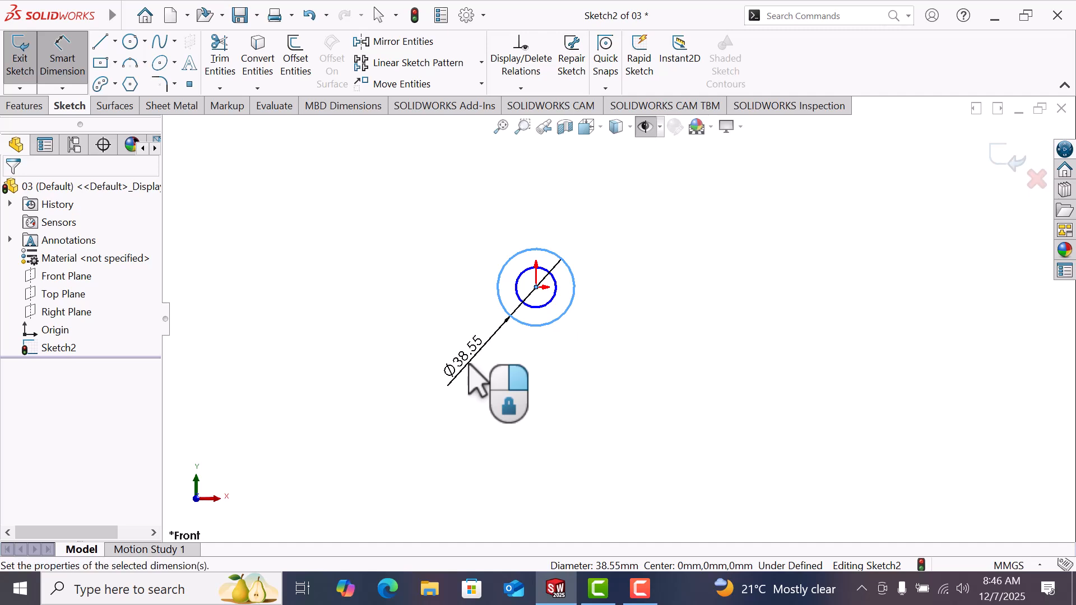
click(469, 364)
text(24)
key(Return)
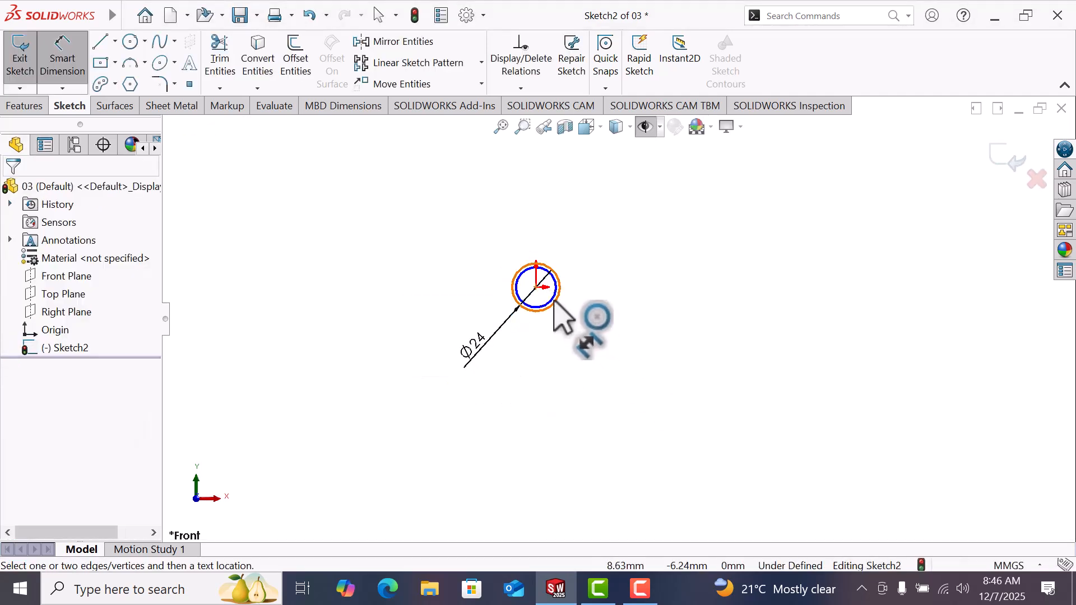
Dimension the inner circle's diameter as 12 mm and finish dimensioning
click(554, 306)
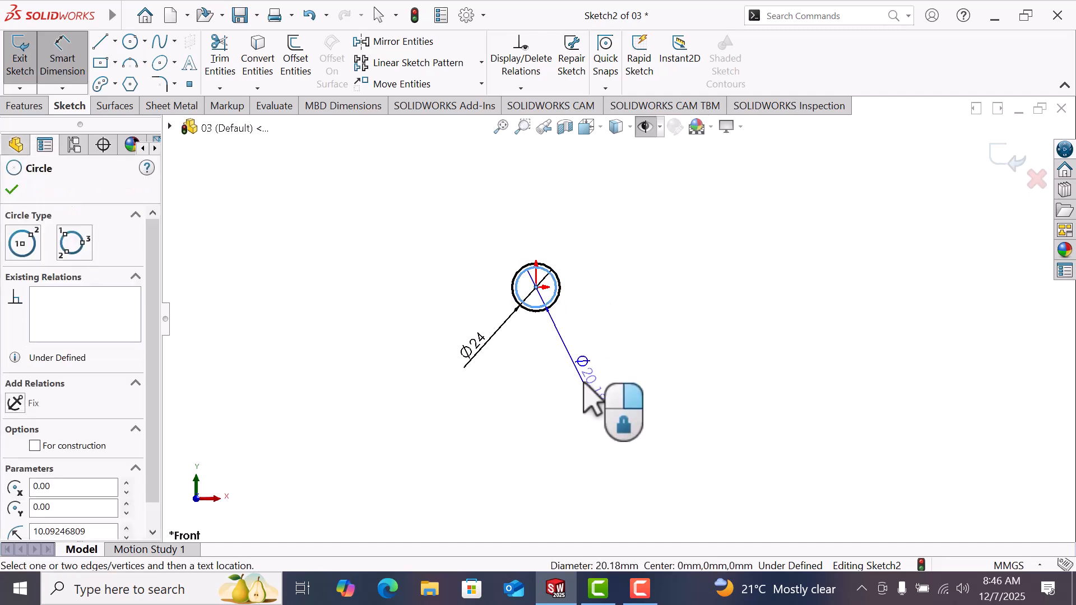
click(583, 383)
text(12)
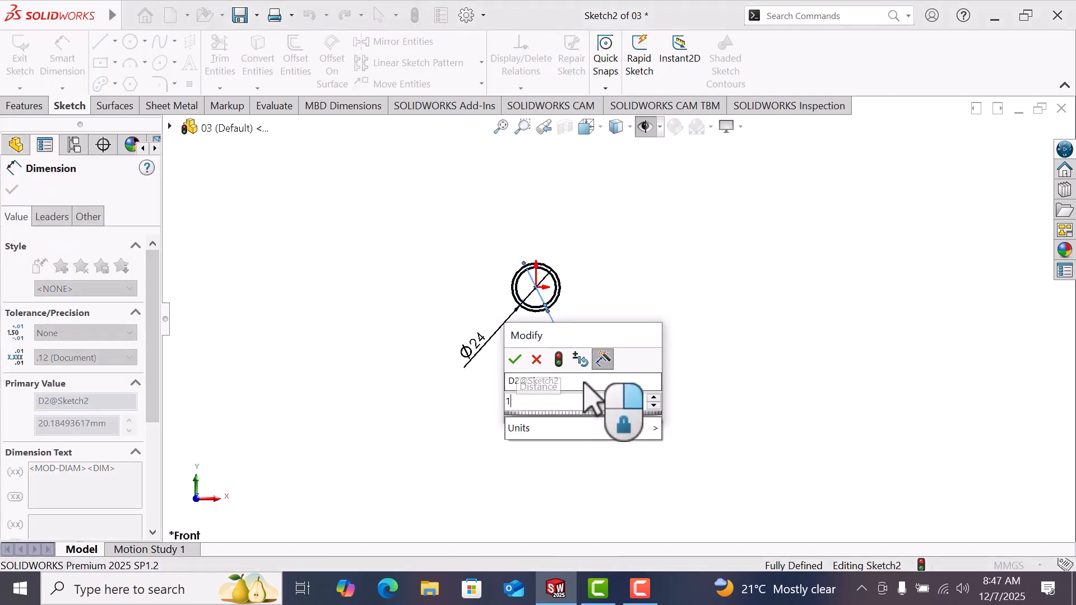
key(Return)
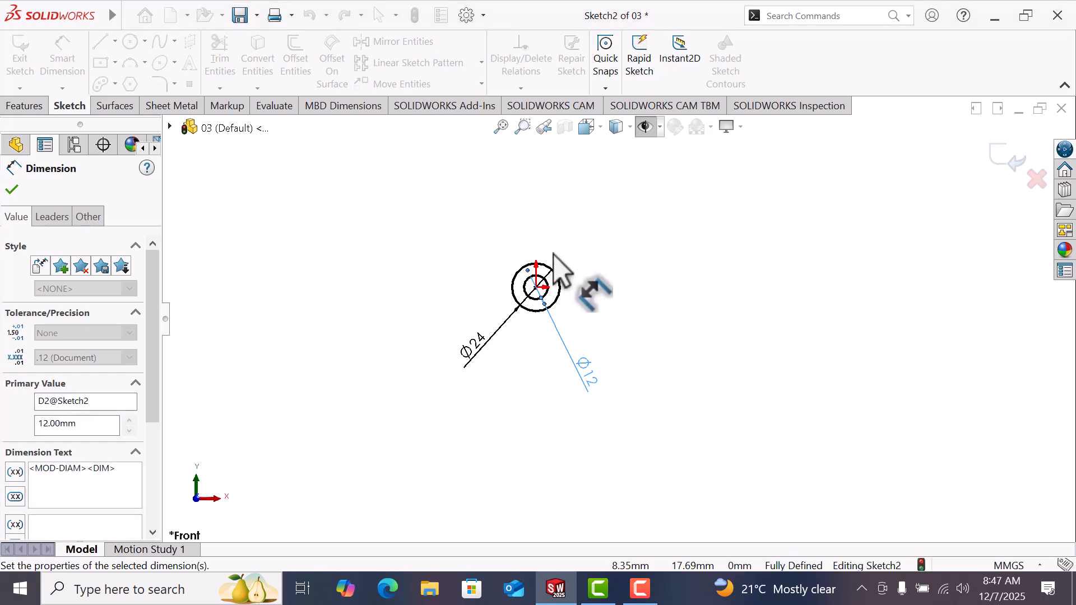
scroll(553, 253, down, 4)
click(596, 252)
right_click(597, 253)
click(630, 307)
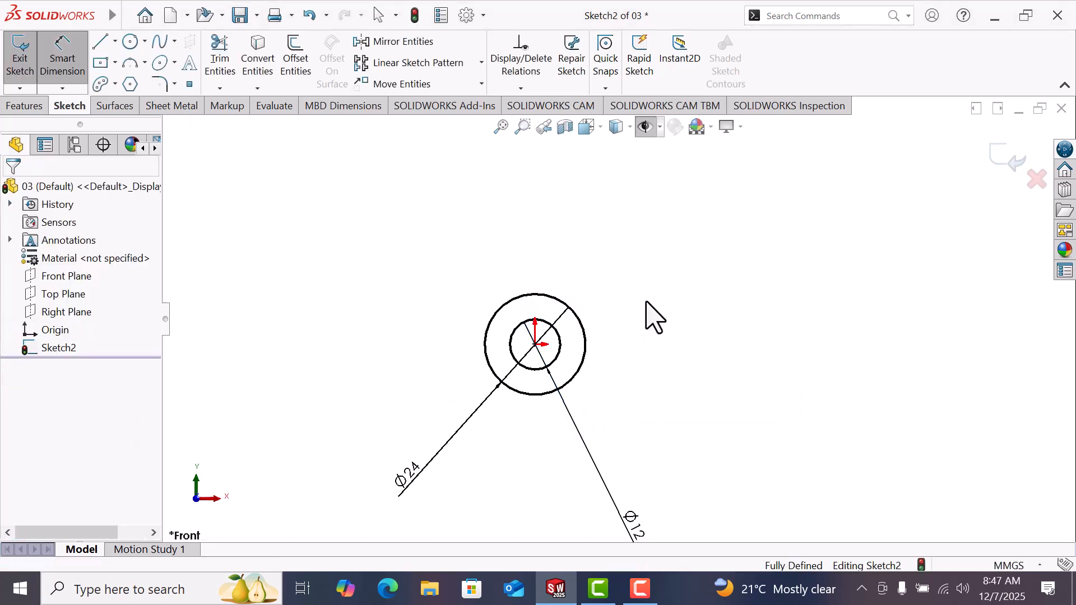
Draw a construction line about 45 mm long from the origin diagonally up to the left
click(99, 45)
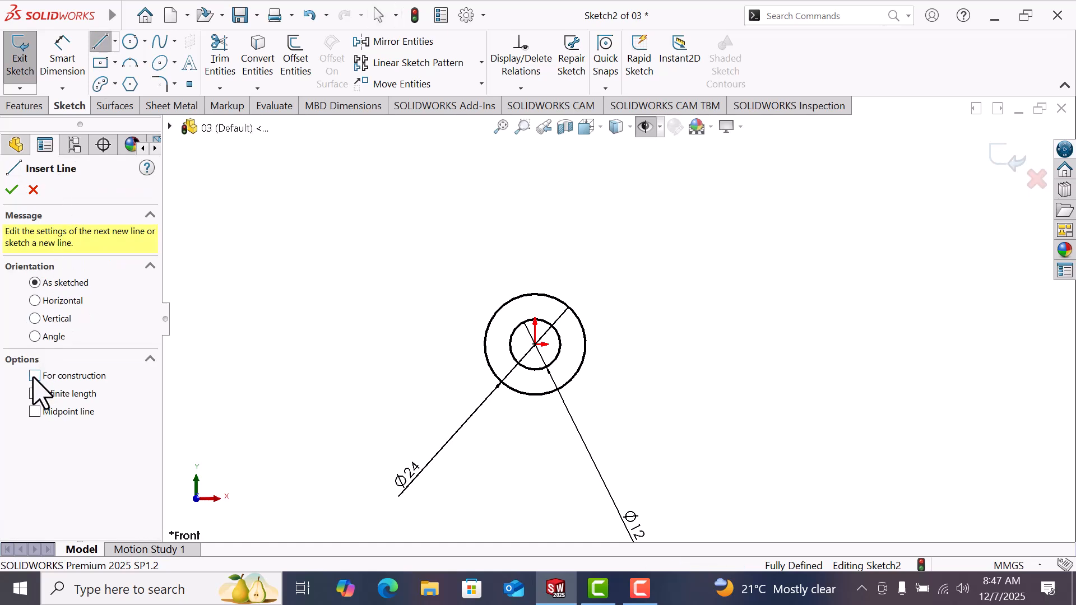
click(535, 344)
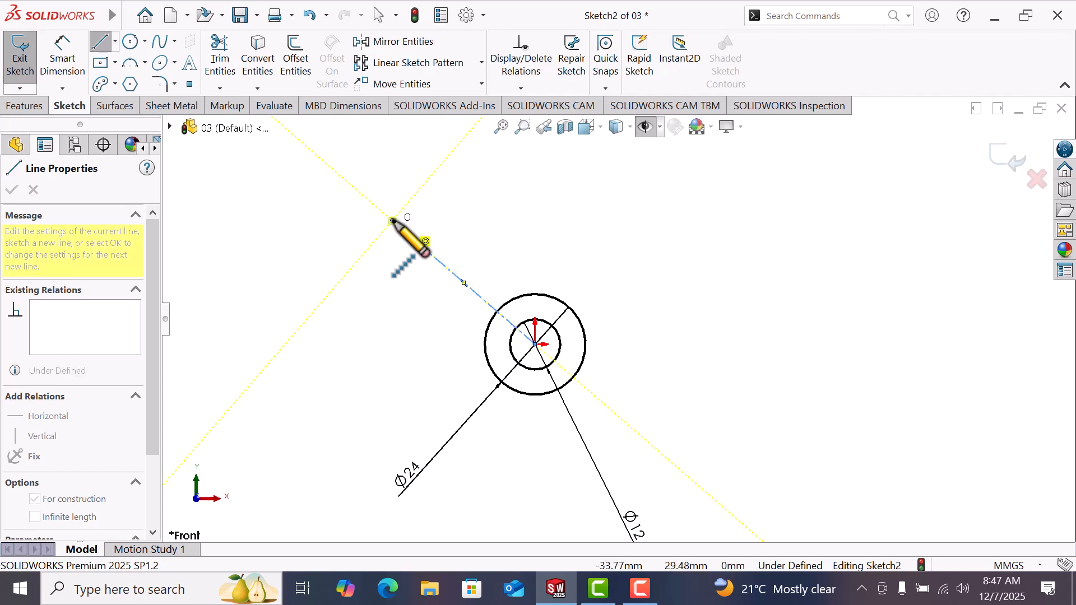
right_click(392, 221)
click(457, 235)
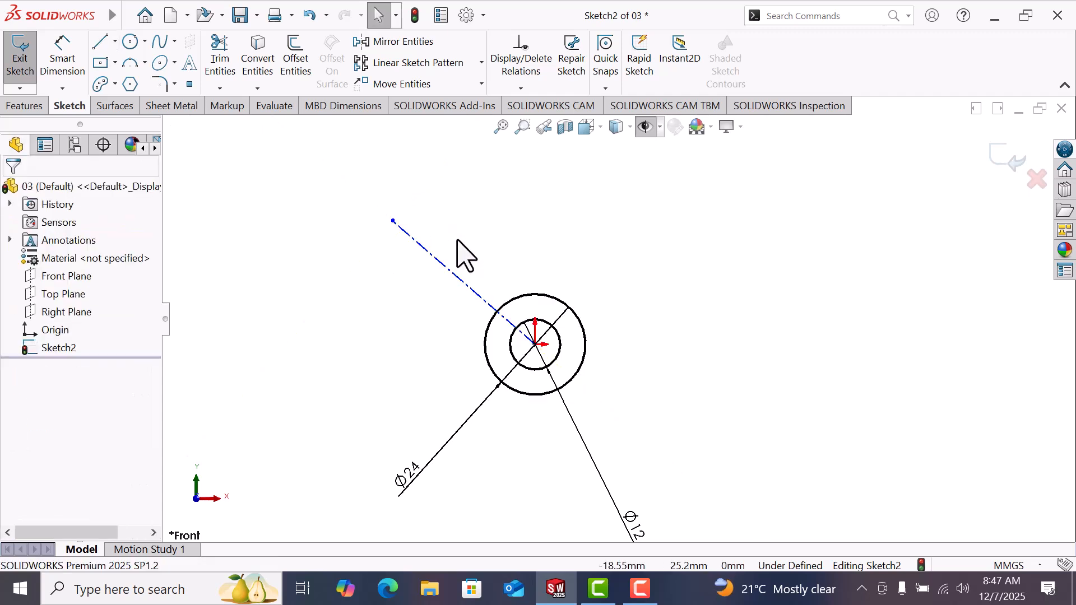
Draw a vertical midpoint construction line centred on the origin, extending beyond the outer circle at both ends
click(101, 42)
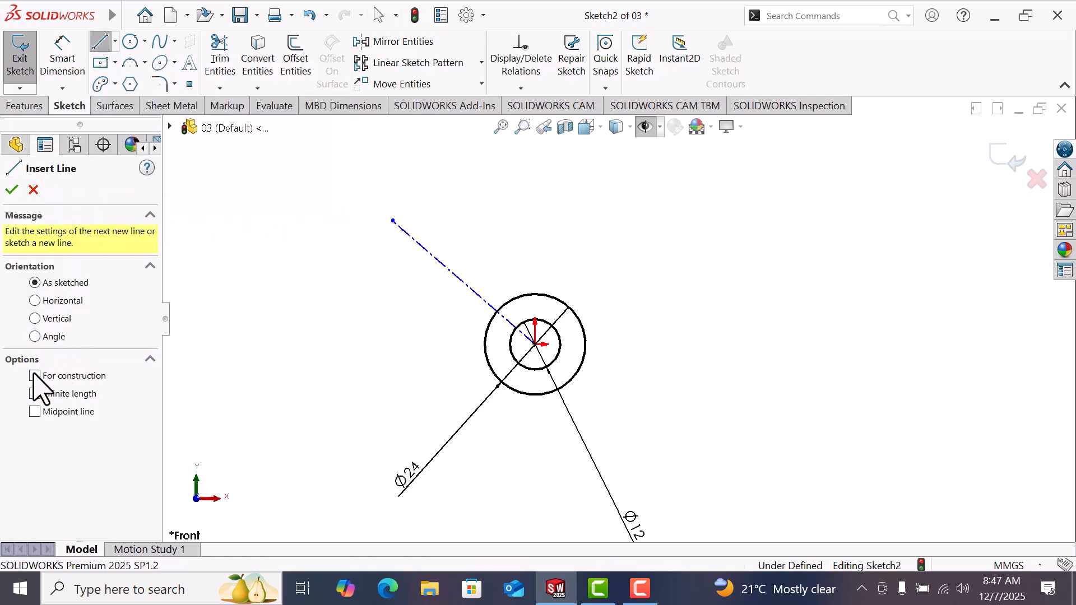
click(37, 412)
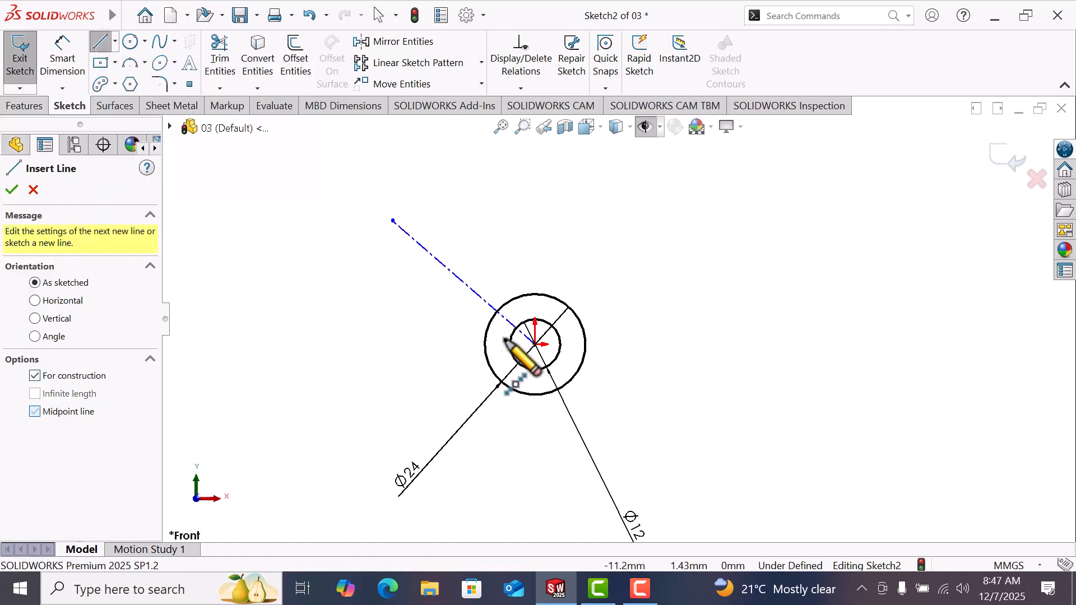
click(536, 344)
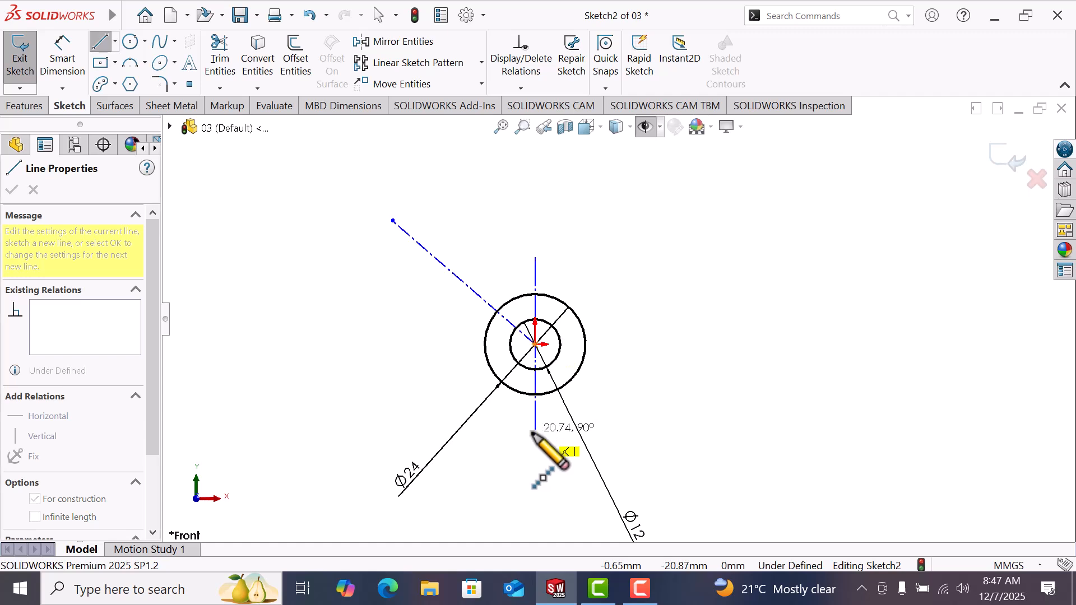
click(535, 437)
right_click(537, 437)
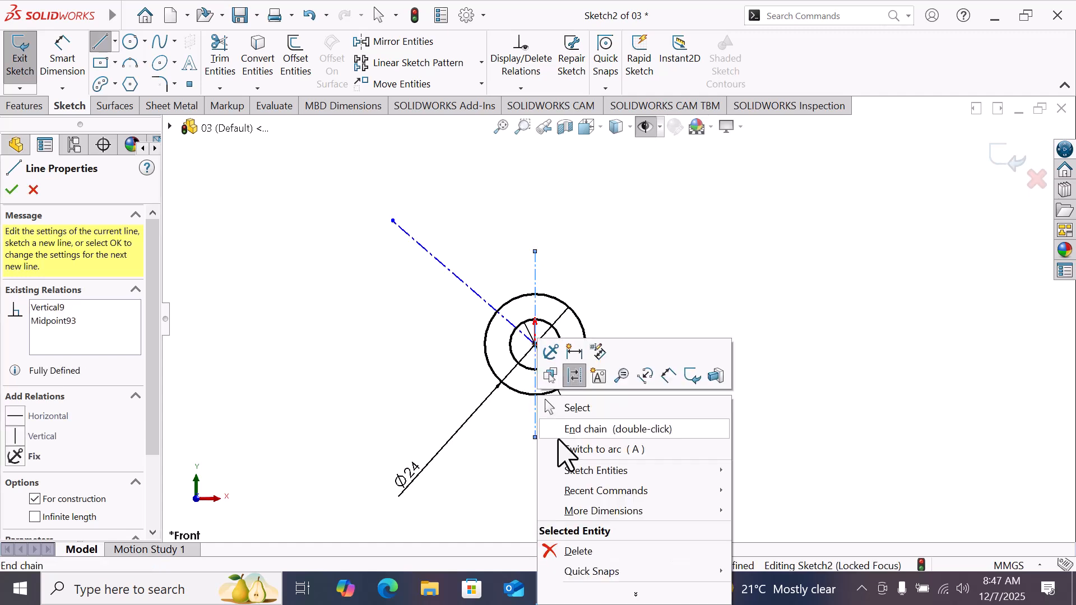
click(577, 428)
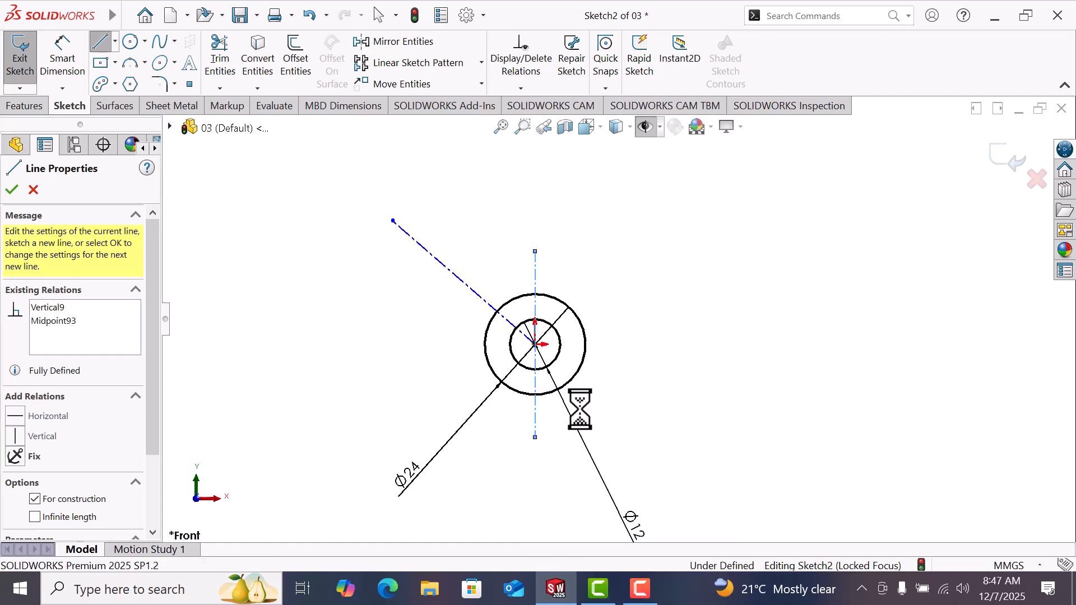
Draw a slanted midpoint construction line about 70 mm long, centred on the origin and rising to the right
click(100, 43)
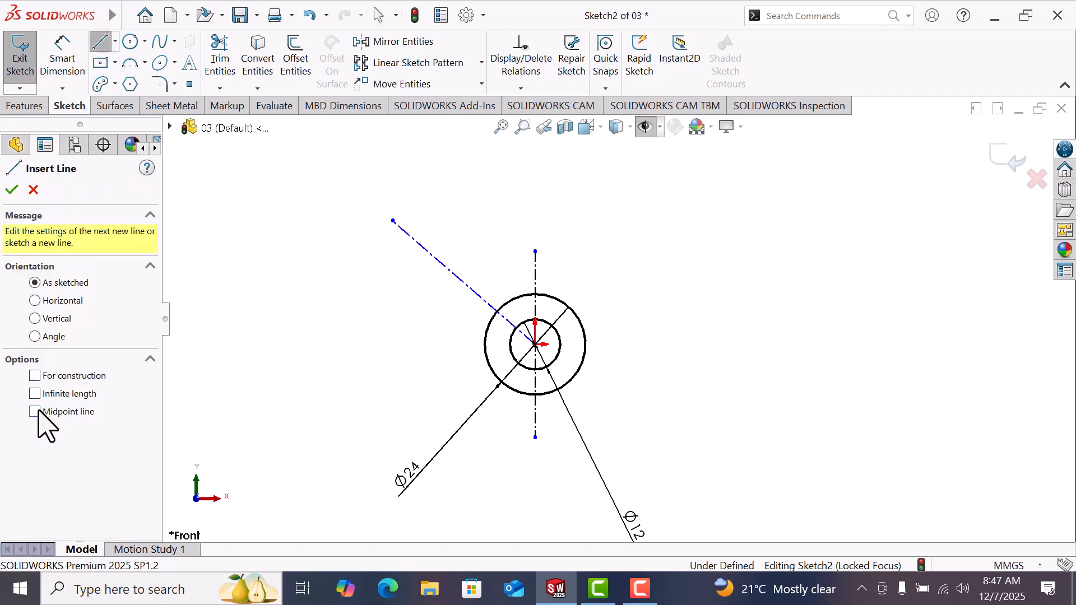
click(34, 375)
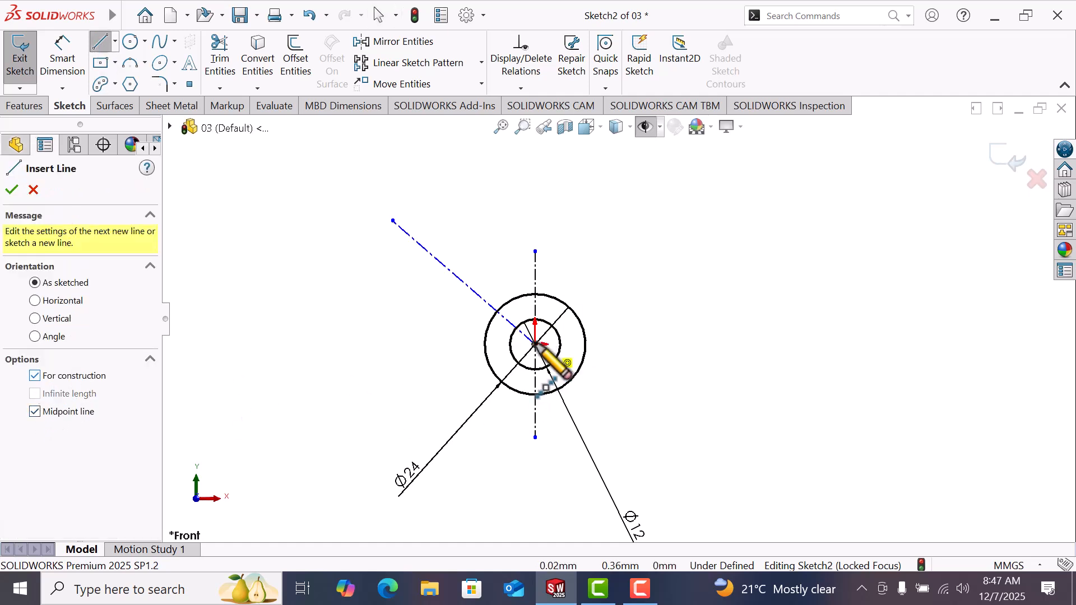
click(535, 344)
click(646, 246)
right_click(651, 247)
click(695, 268)
key(Escape)
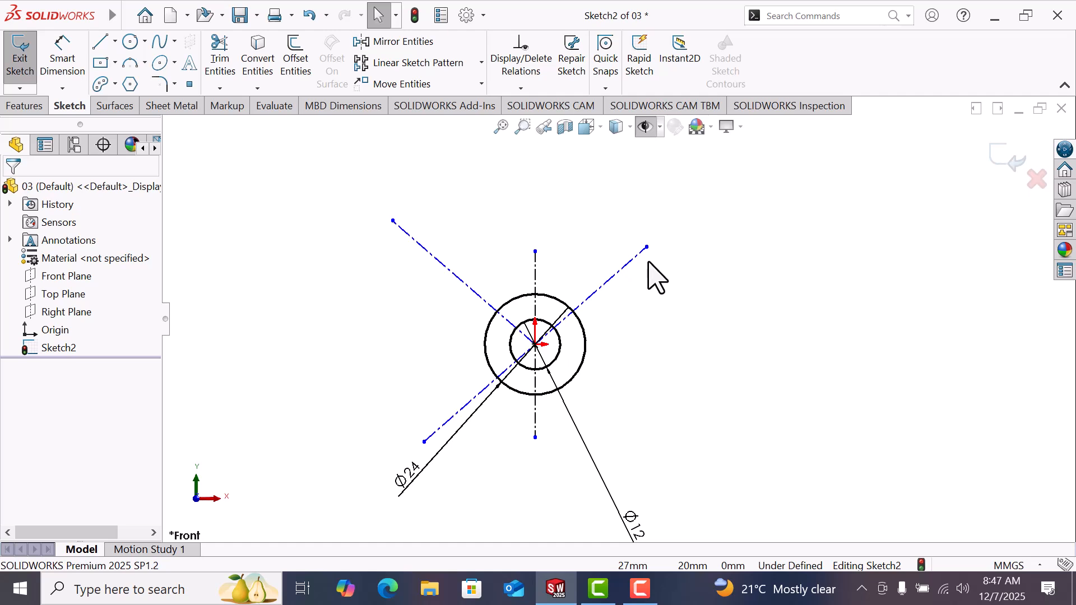
Dimension the angle between the upper-left construction line and the slanted midpoint line as 120° and finish dimensioning
click(62, 58)
scroll(612, 274, down, 1)
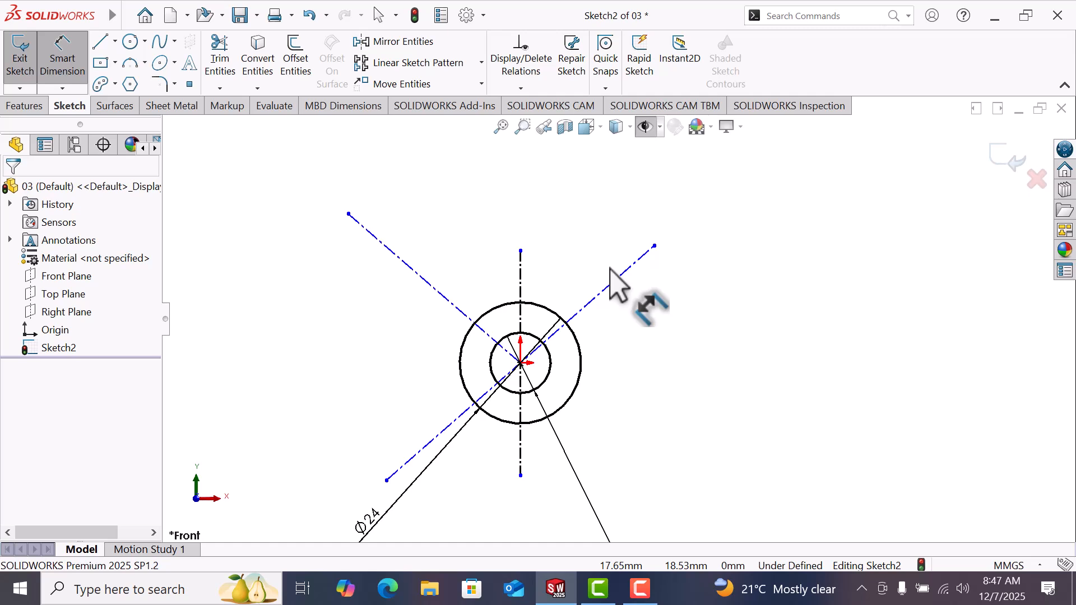
click(451, 303)
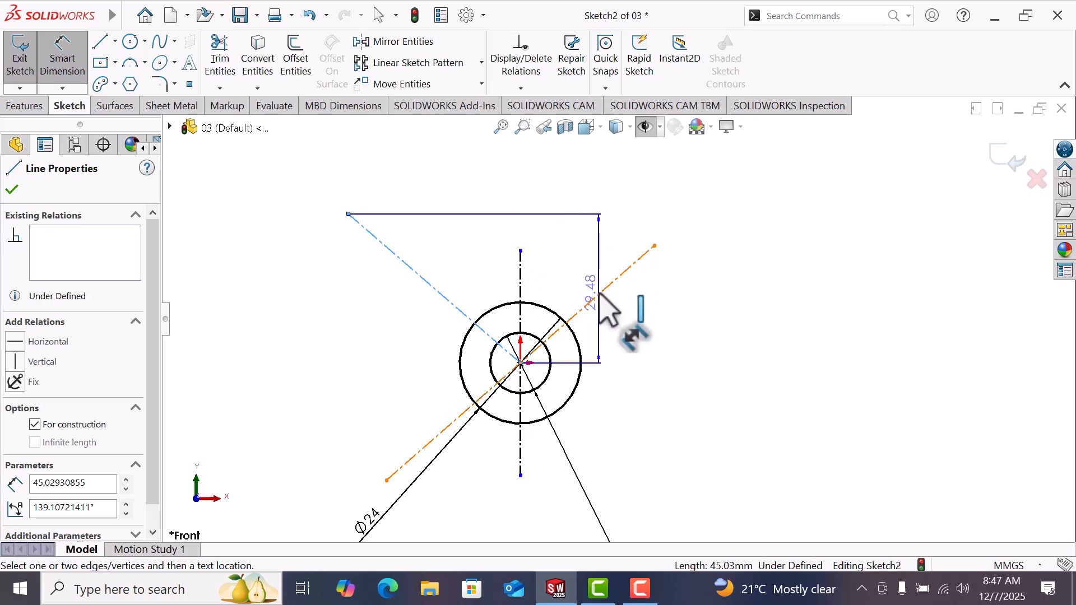
click(601, 291)
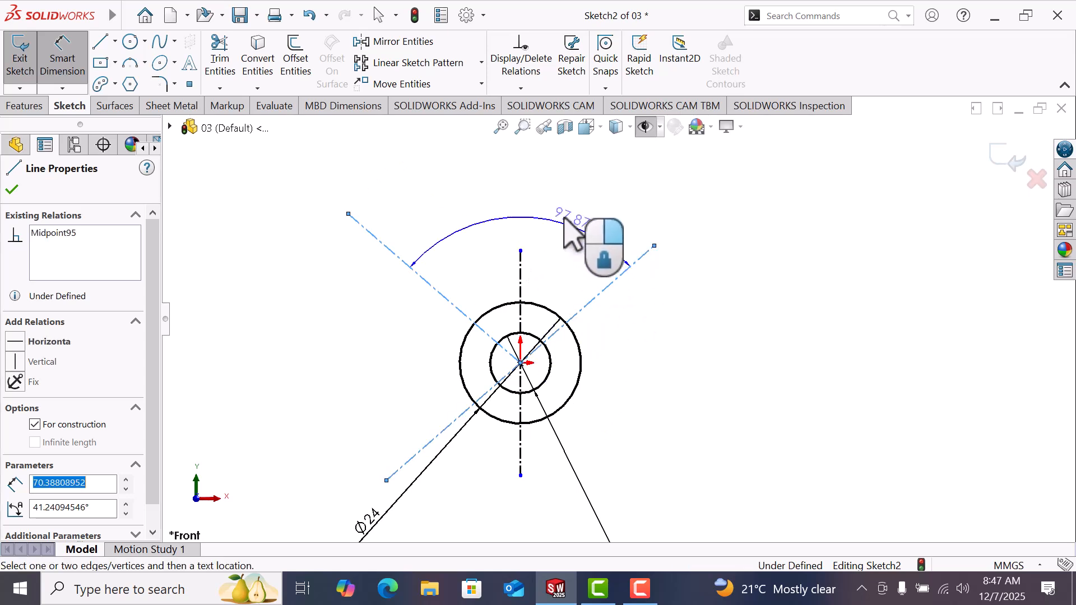
click(565, 219)
text(120)
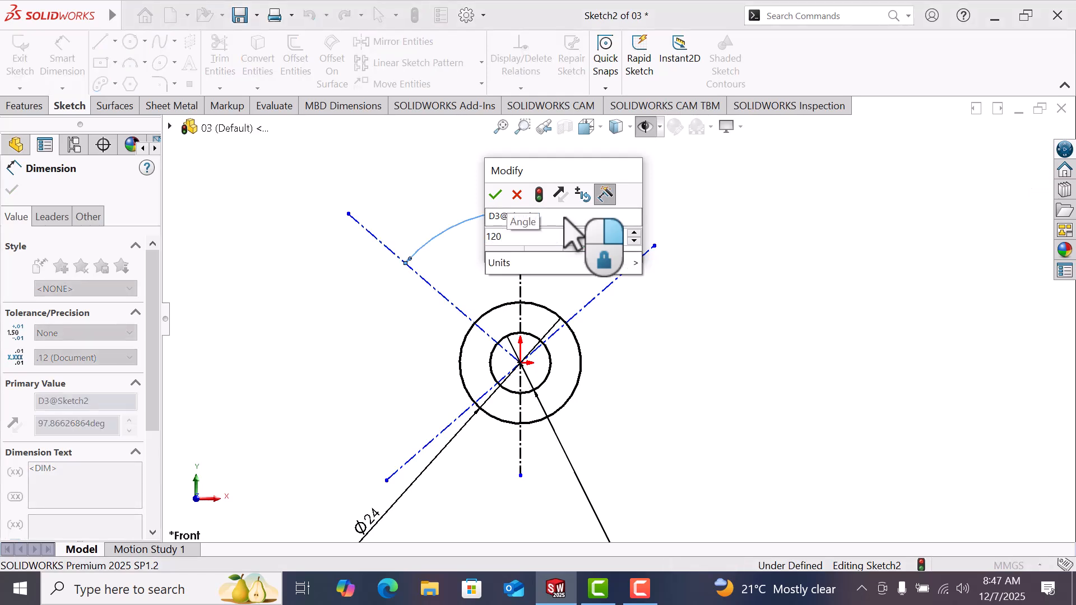
key(Return)
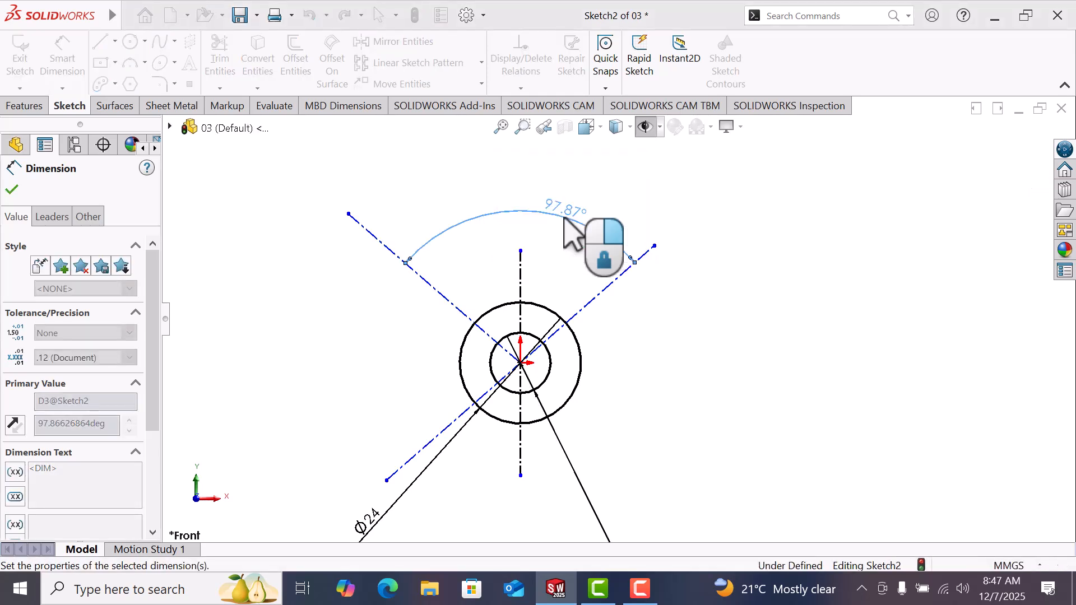
right_click(704, 259)
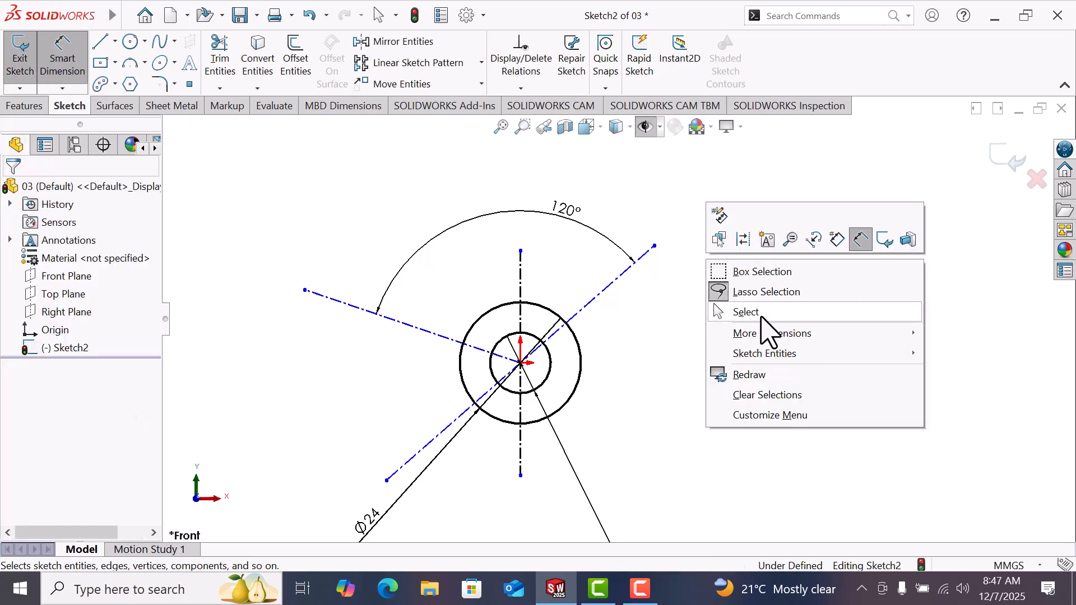
click(751, 310)
Make the slanted midpoint construction line horizontal
click(611, 284)
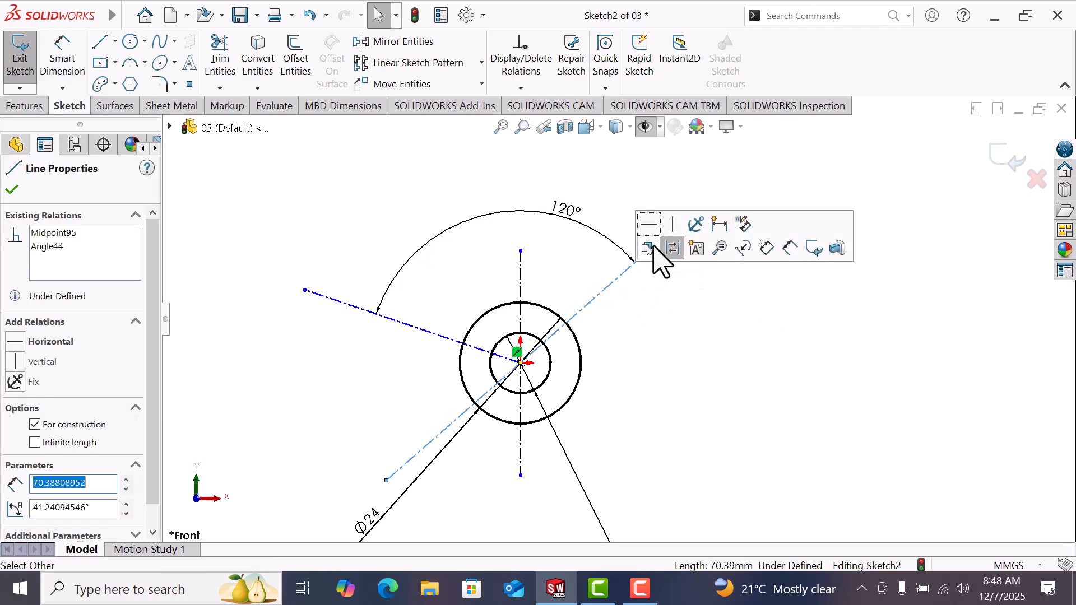
click(648, 222)
key(Escape)
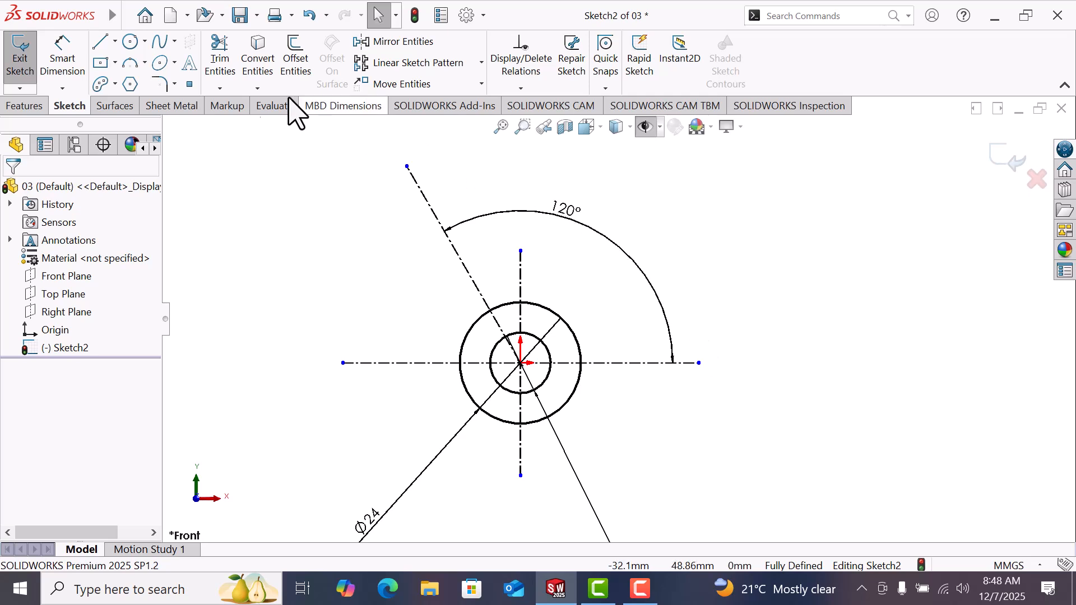
Draw two concentric circles, about 7.7 mm and 3.6 mm in diameter, centred on the slanted construction line near its upper end
click(131, 42)
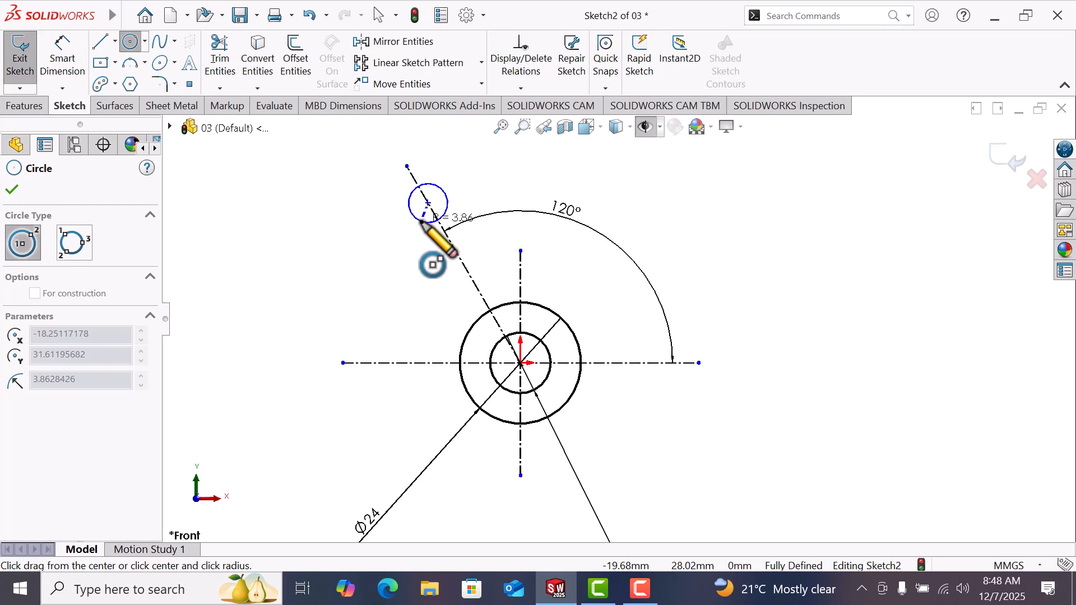
click(421, 221)
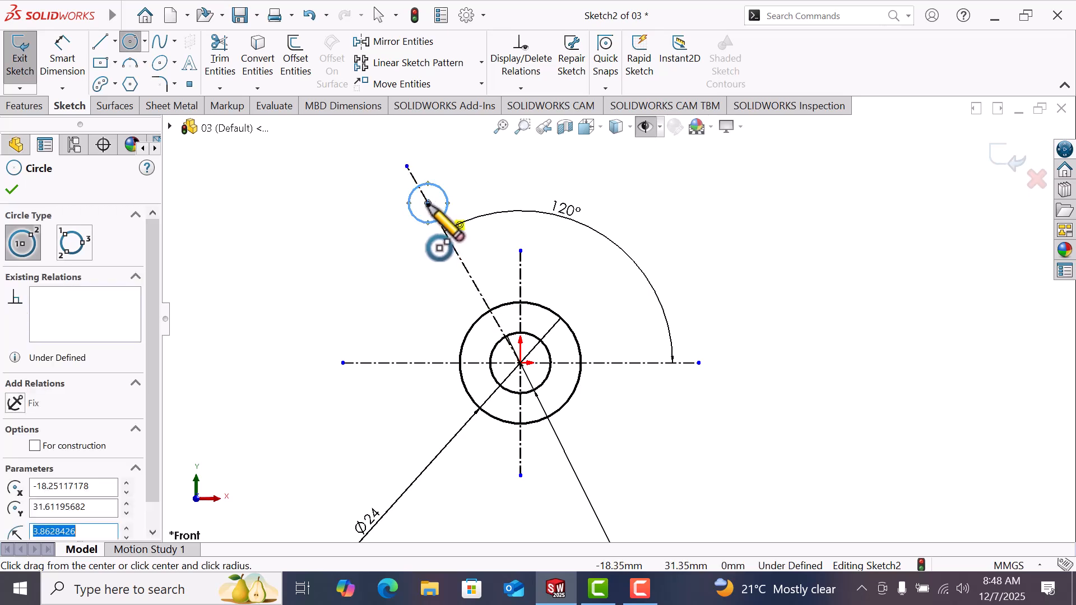
click(428, 204)
click(424, 212)
Dimension the upper outer circle's diameter as 26 mm
click(66, 52)
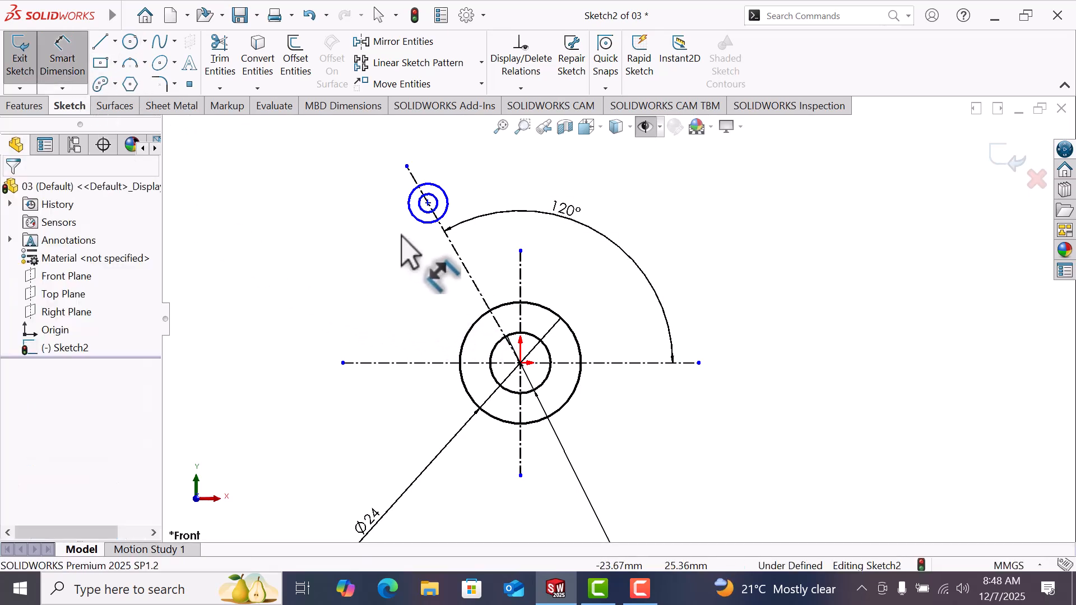
click(415, 218)
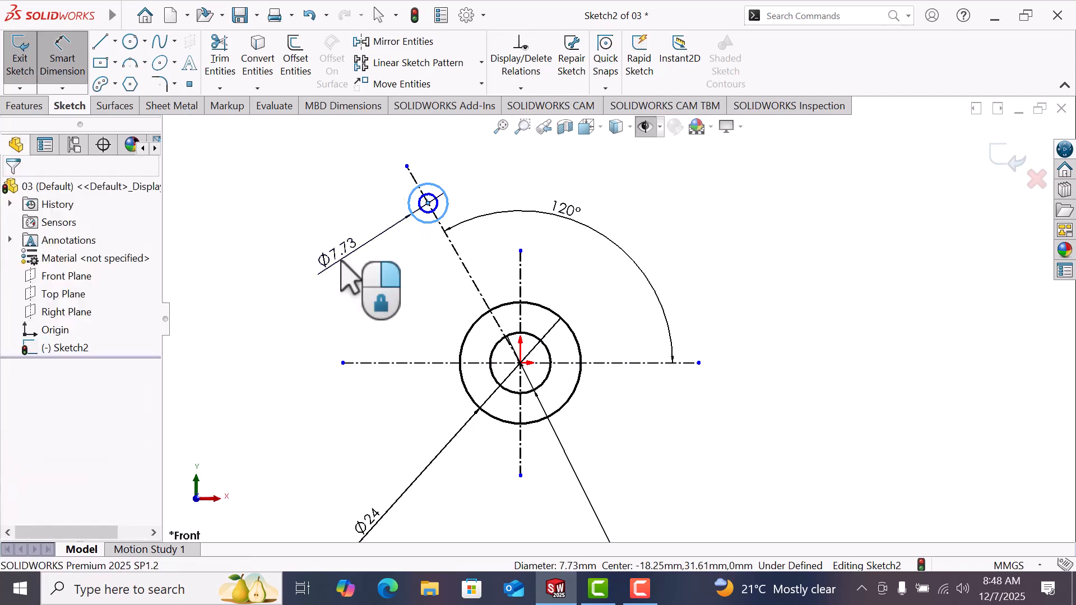
click(343, 264)
text(2)
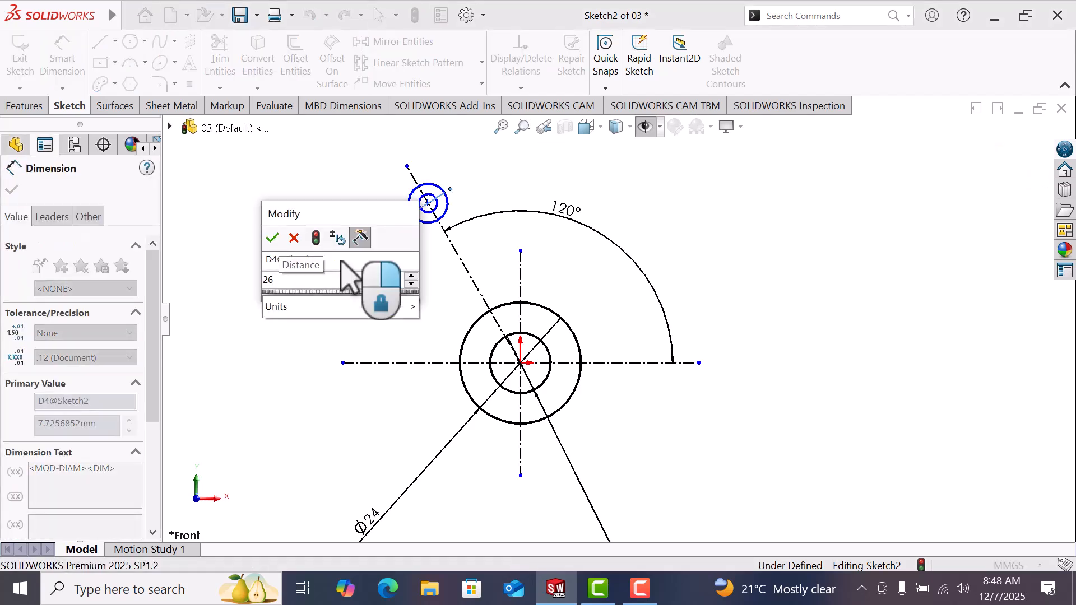
text(6)
key(Return)
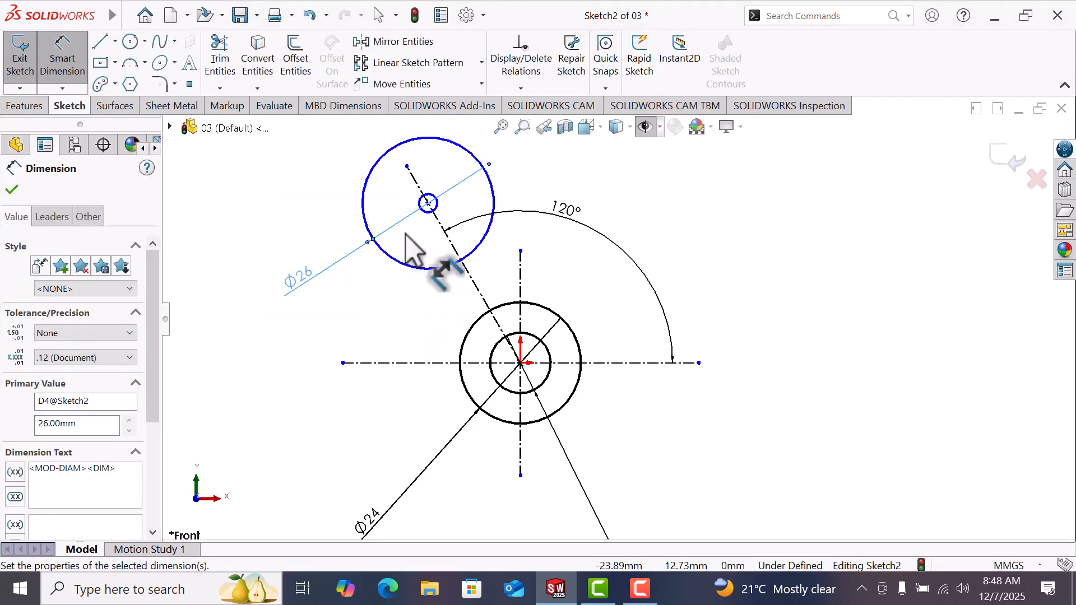
Dimension the upper inner circle's diameter as 13 mm
click(425, 210)
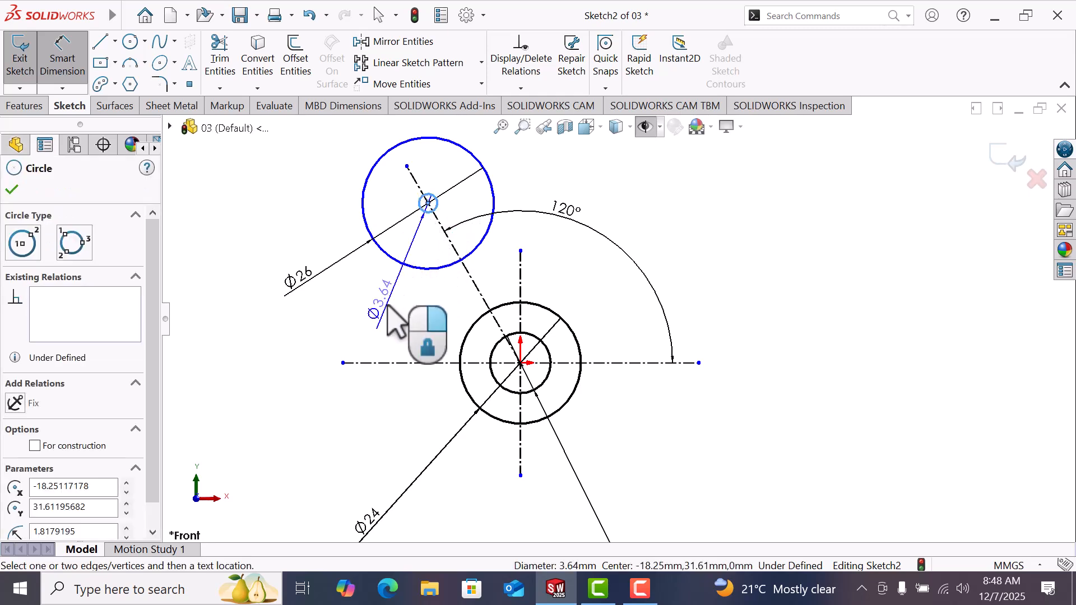
click(388, 307)
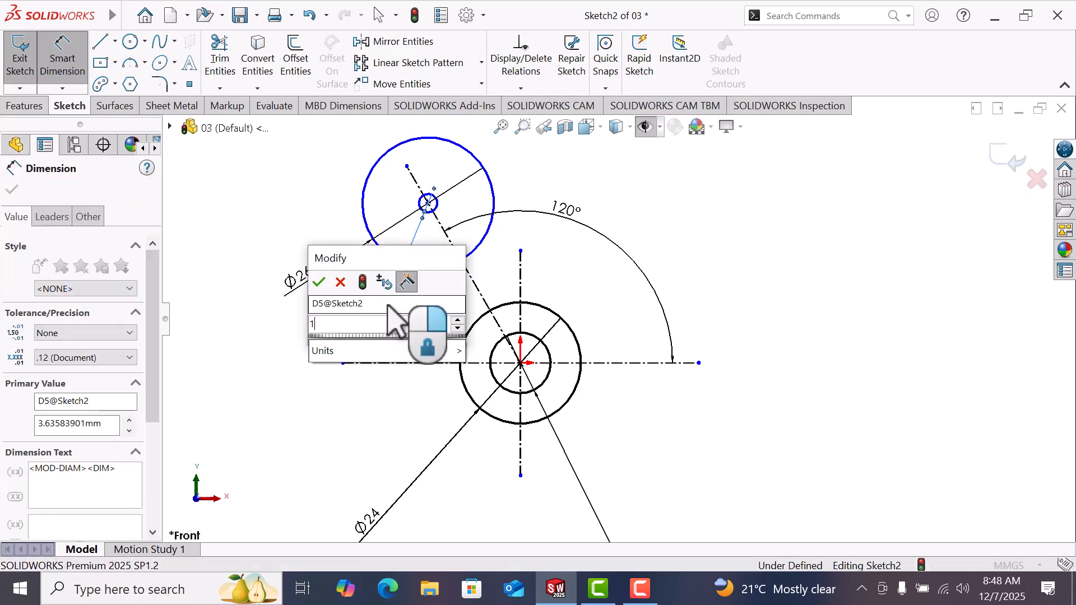
text(10)
key(Return)
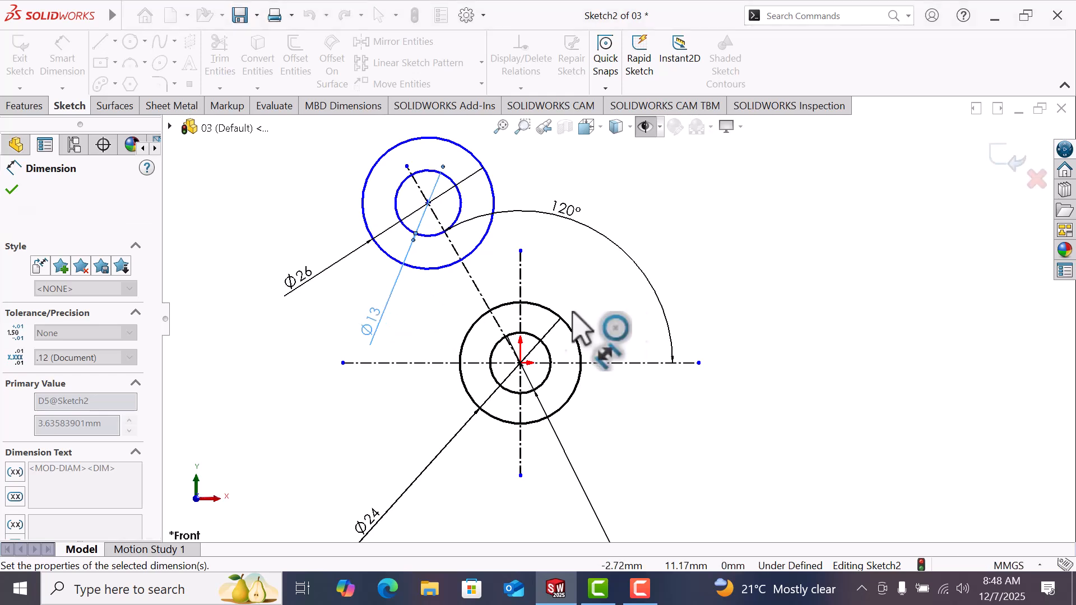
click(733, 247)
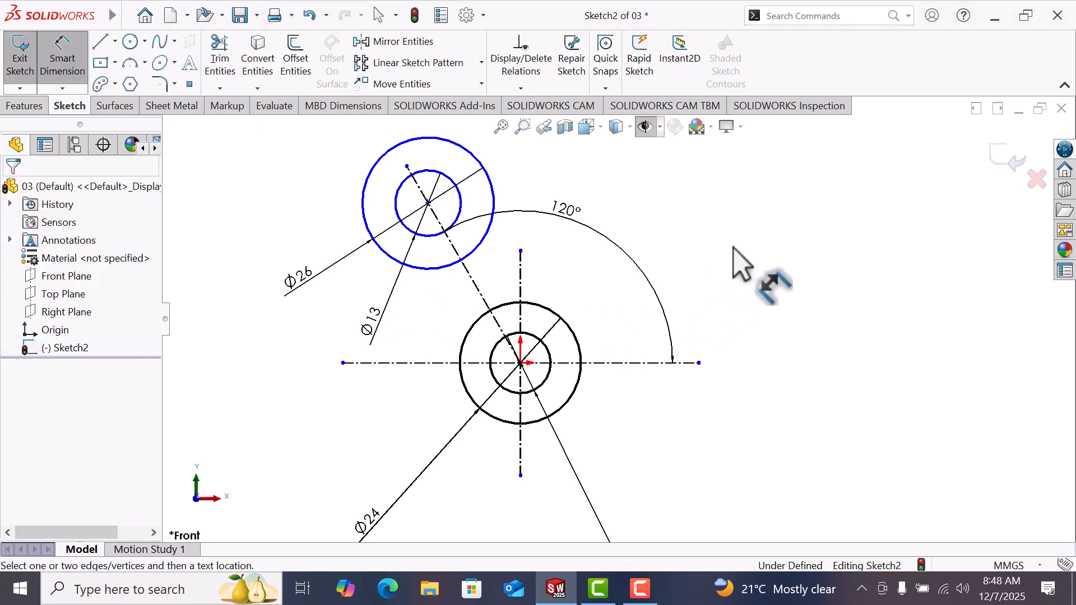
Dimension the aligned distance between the upper circles' centre and the origin as 50 mm and finish dimensioning
click(429, 203)
click(521, 364)
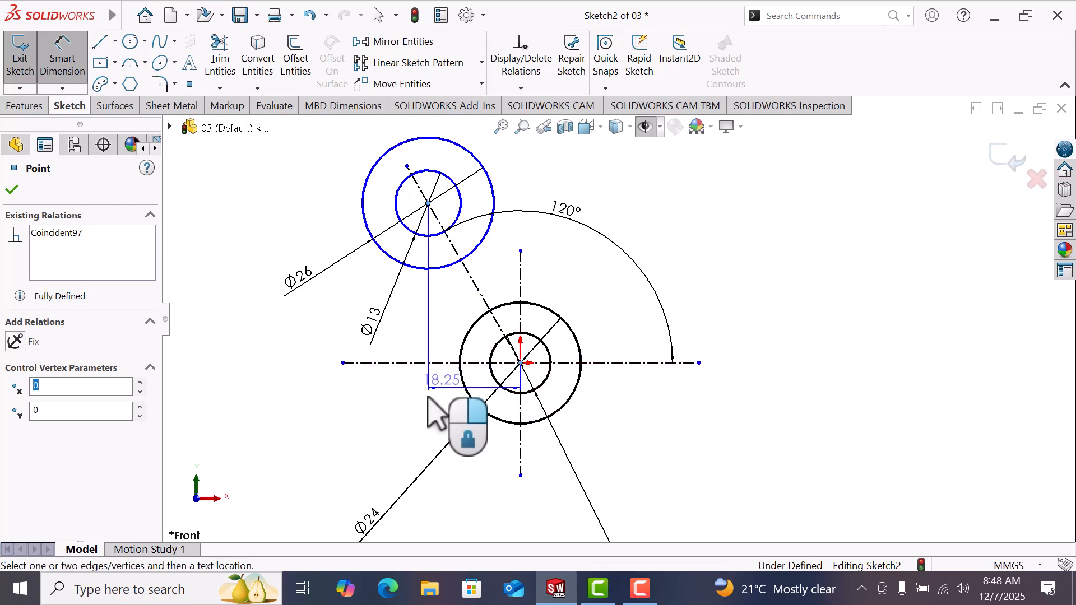
click(324, 420)
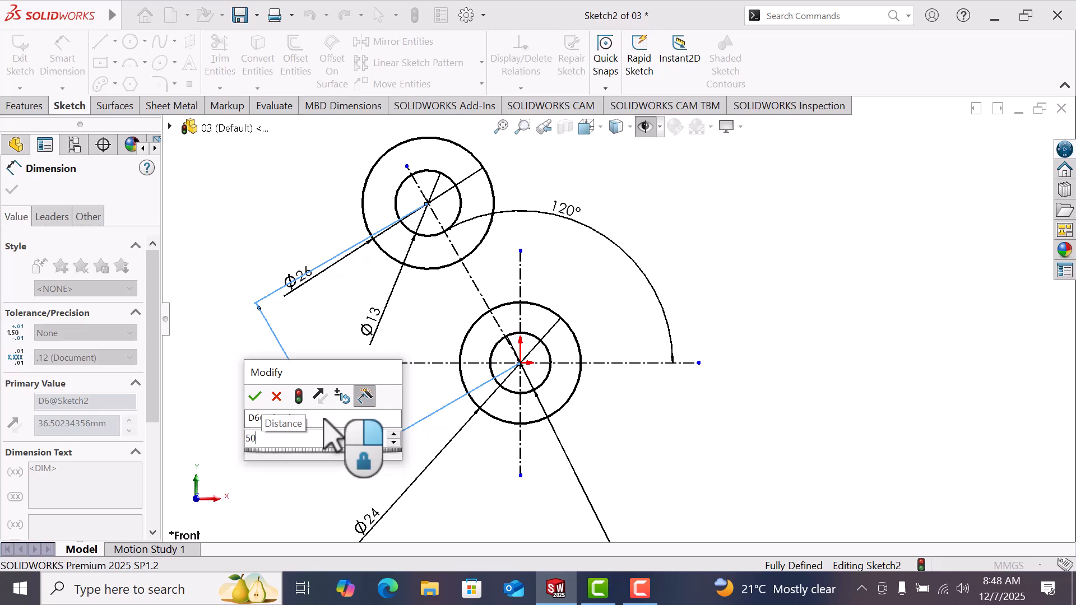
key(Return)
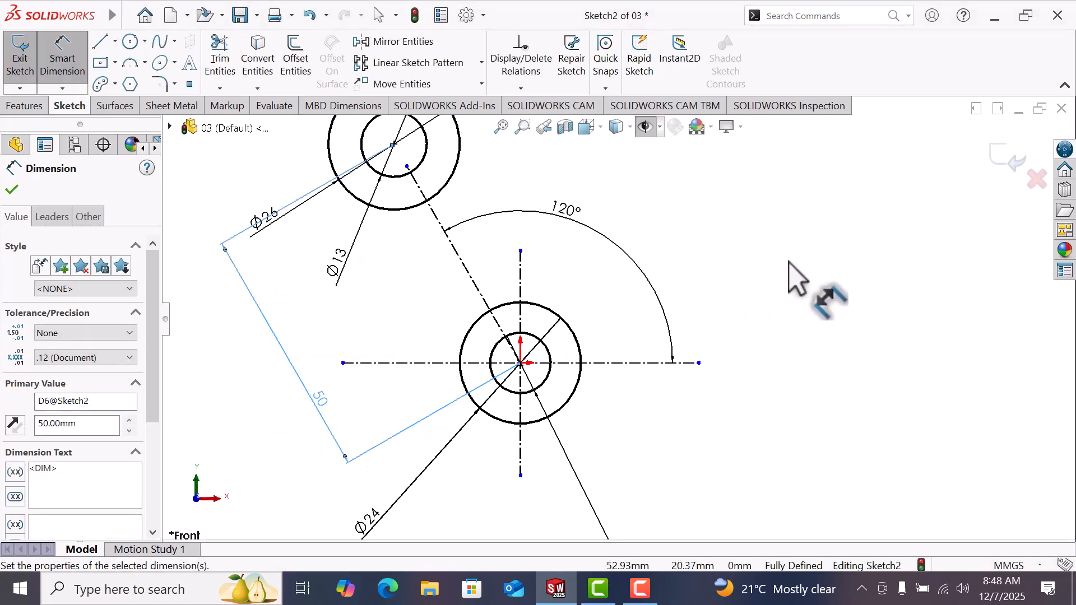
right_click(793, 275)
click(813, 316)
key(f)
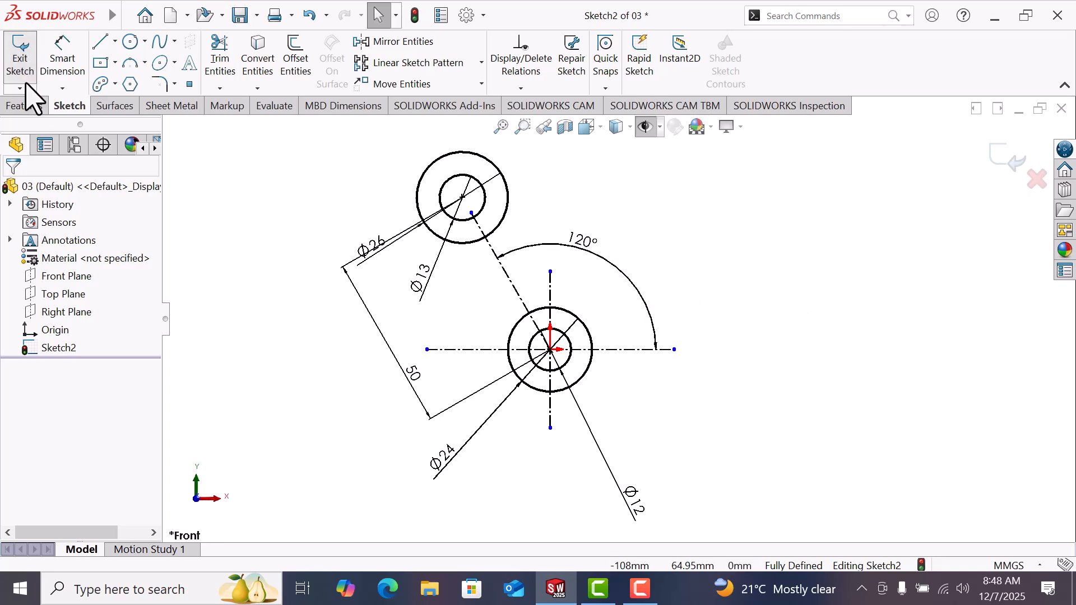
click(127, 61)
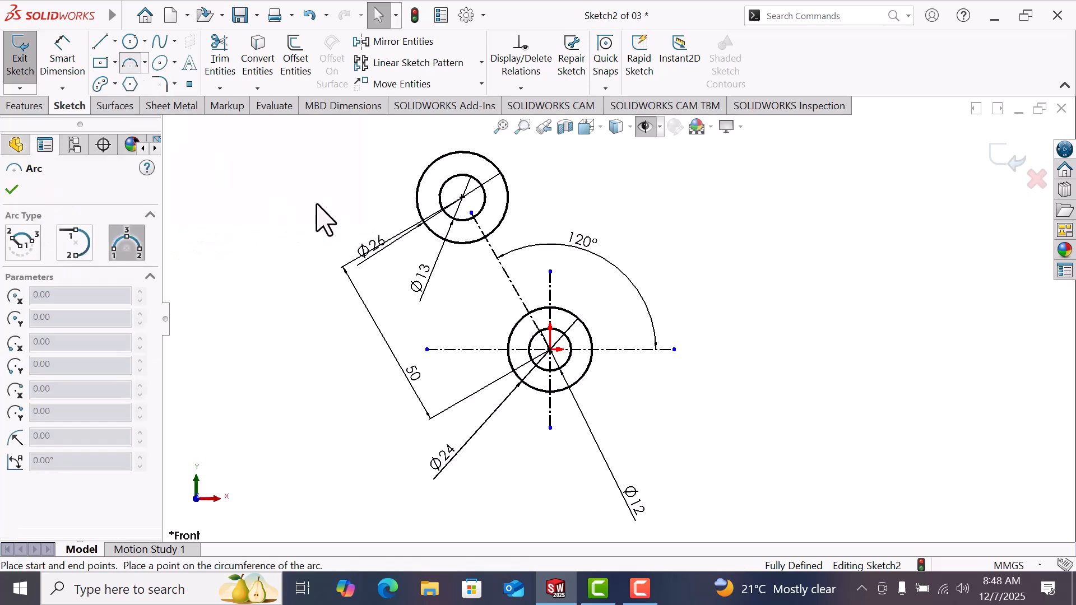
click(416, 197)
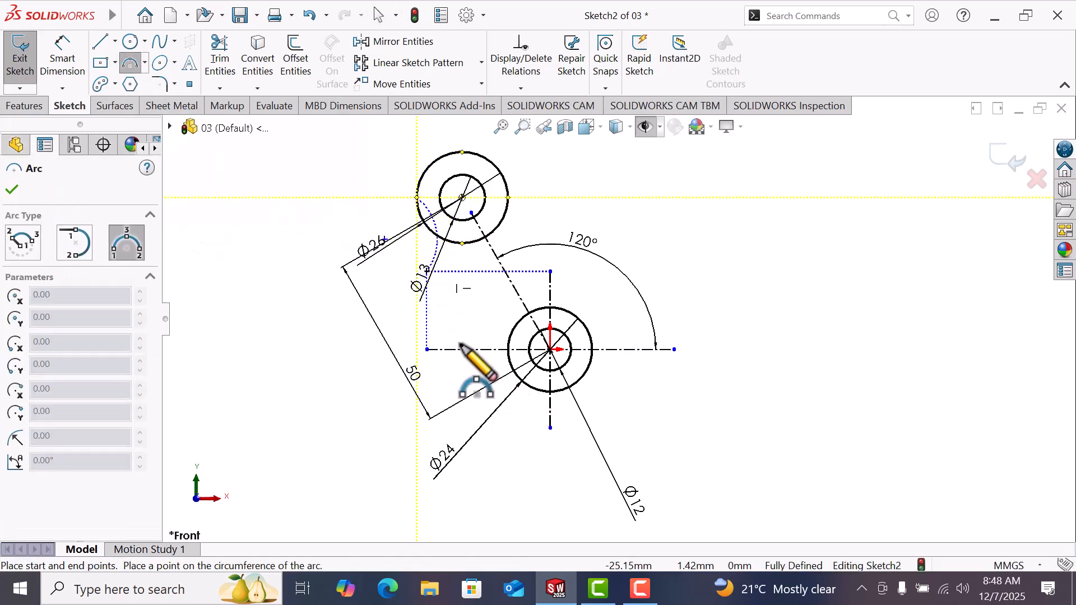
key(Escape)
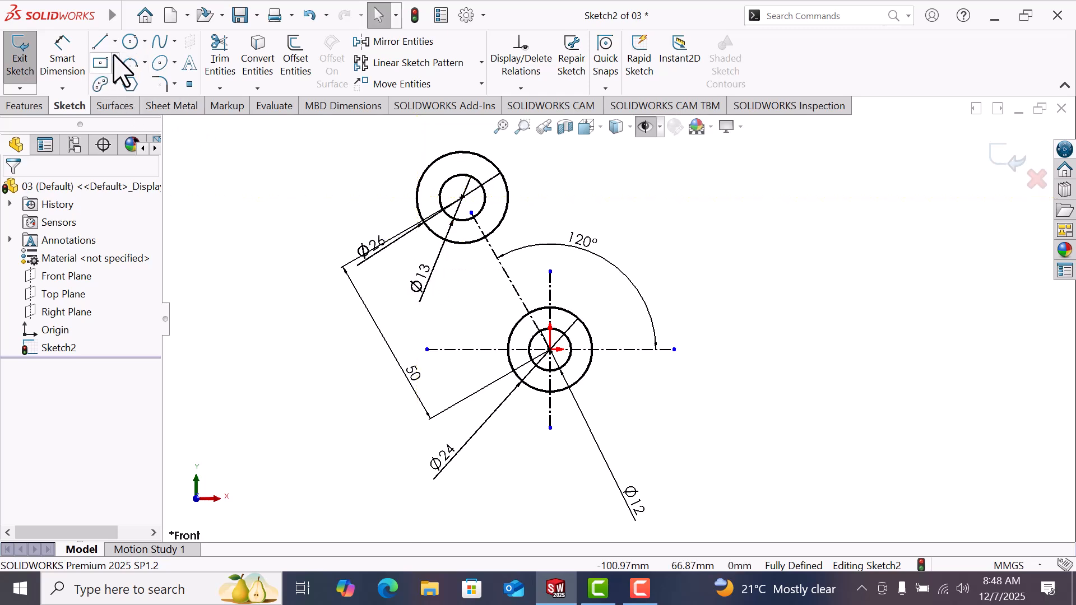
Draw a three-point arc of about 37 mm radius, bulging left, from the upper outer circle's left side to the lower outer circle's underside
click(417, 188)
click(526, 385)
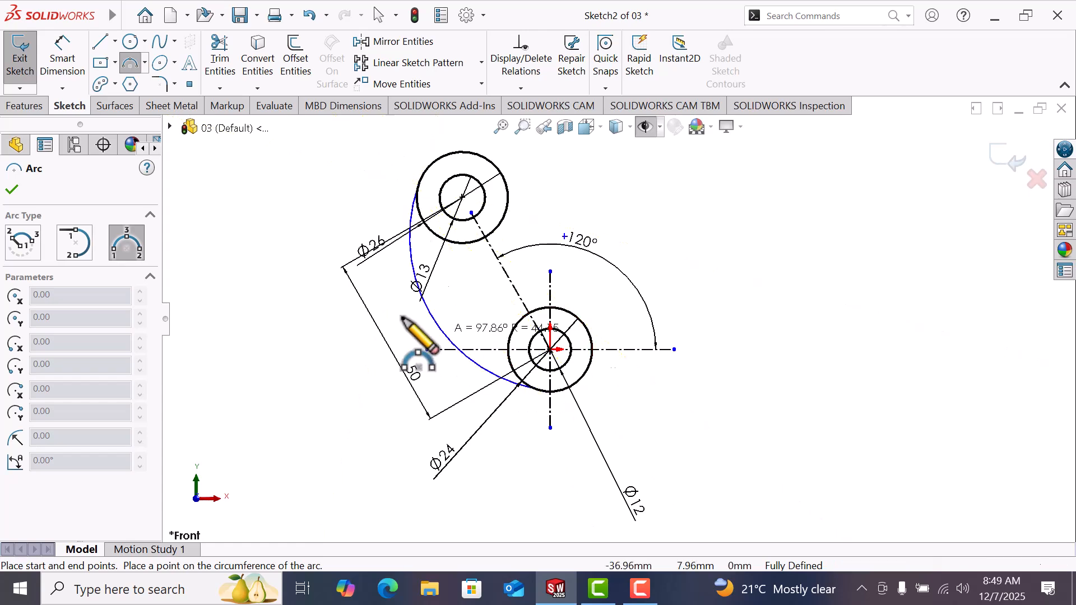
click(427, 354)
right_click(426, 353)
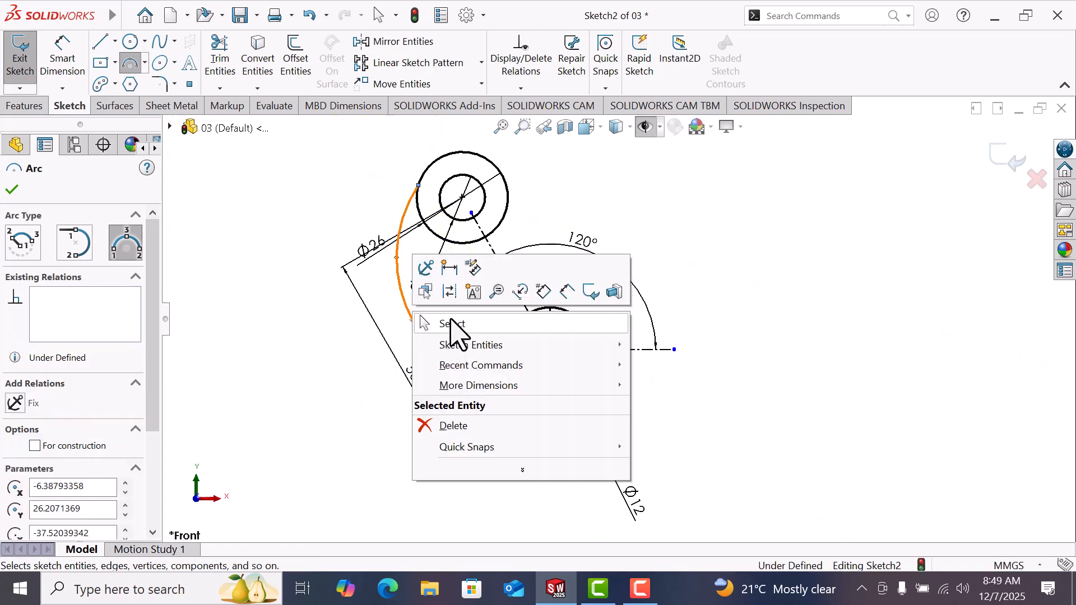
click(451, 324)
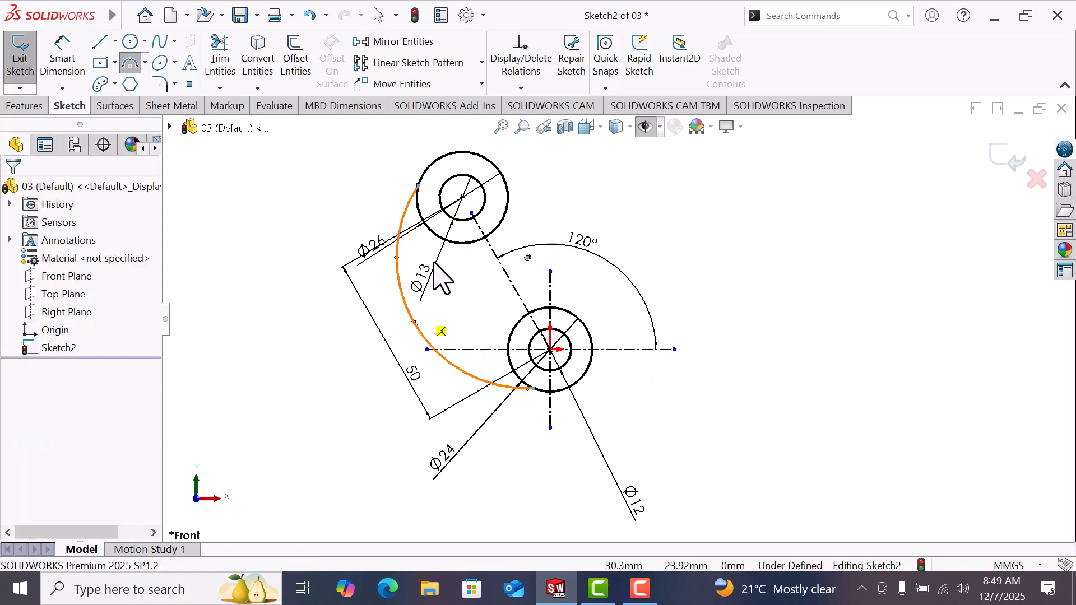
Make the connecting arc tangent to both the upper and the lower outer circles
click(408, 213)
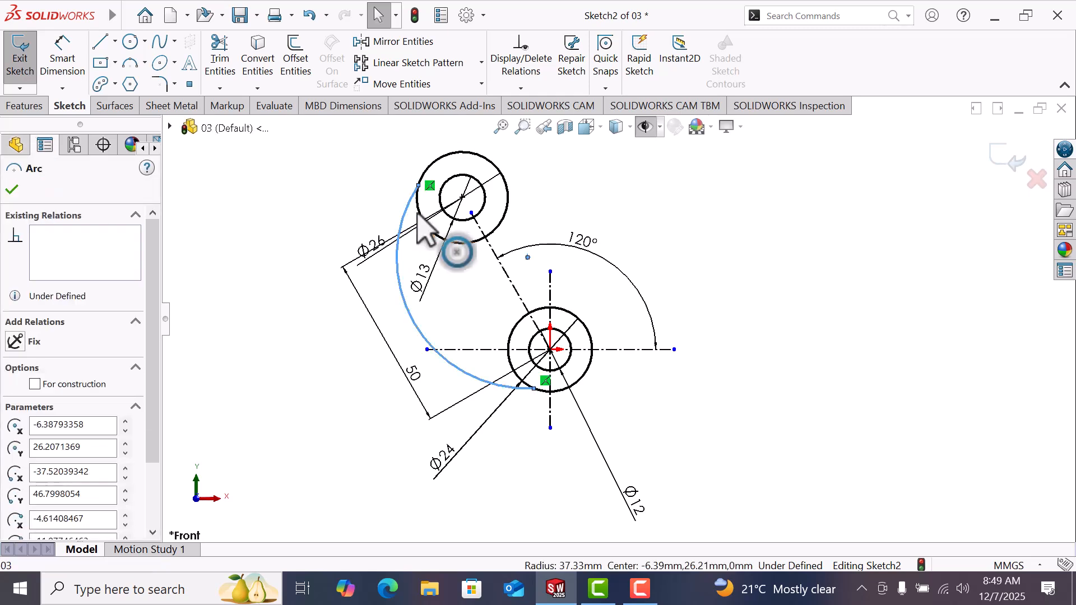
ctrl+click(418, 217)
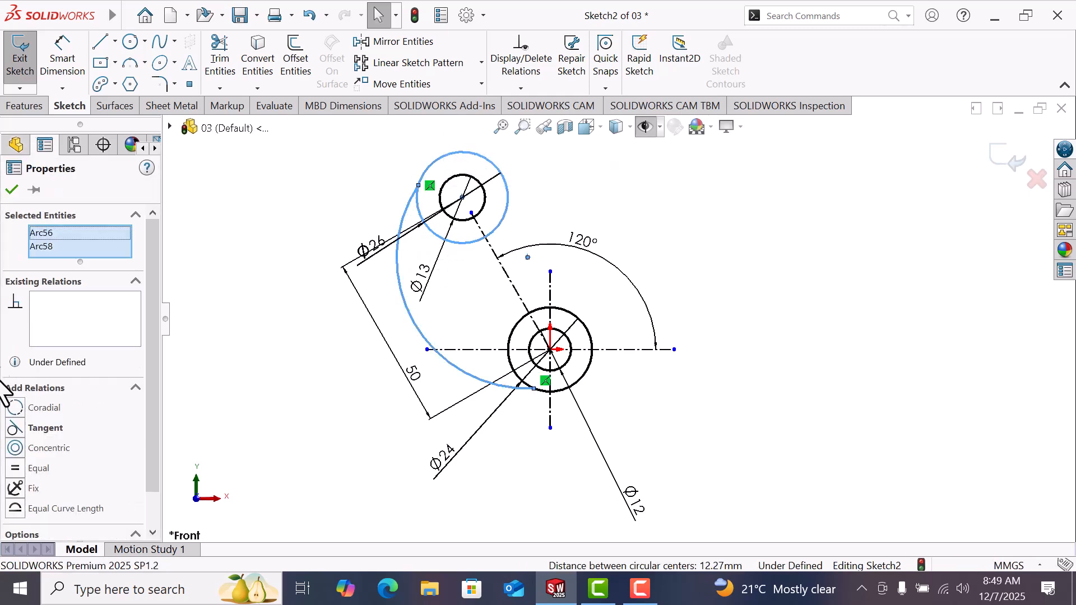
click(20, 429)
click(352, 356)
click(483, 385)
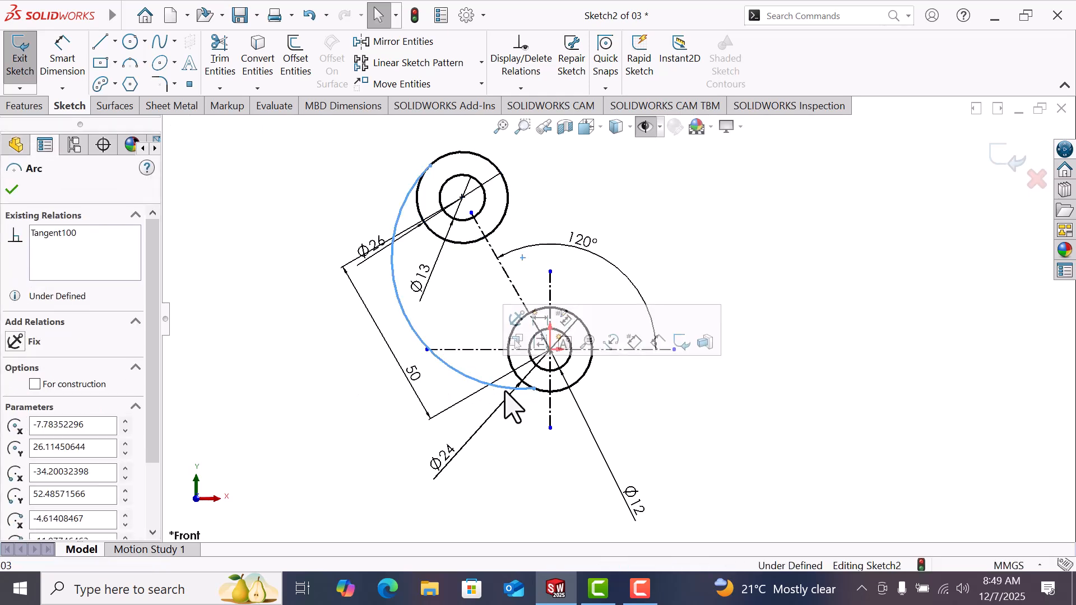
ctrl+click(556, 394)
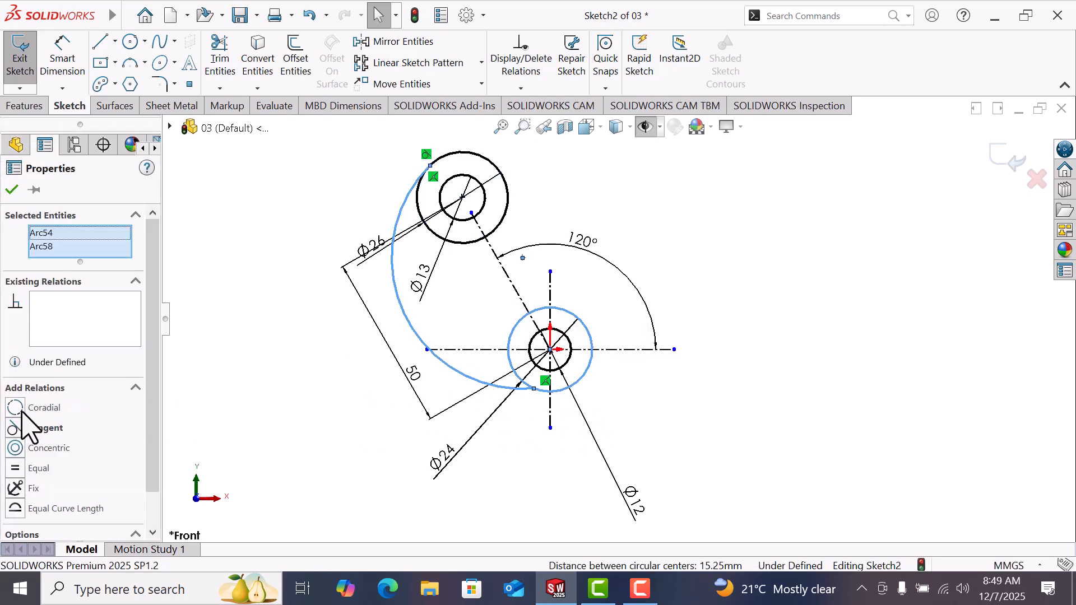
click(17, 428)
click(289, 392)
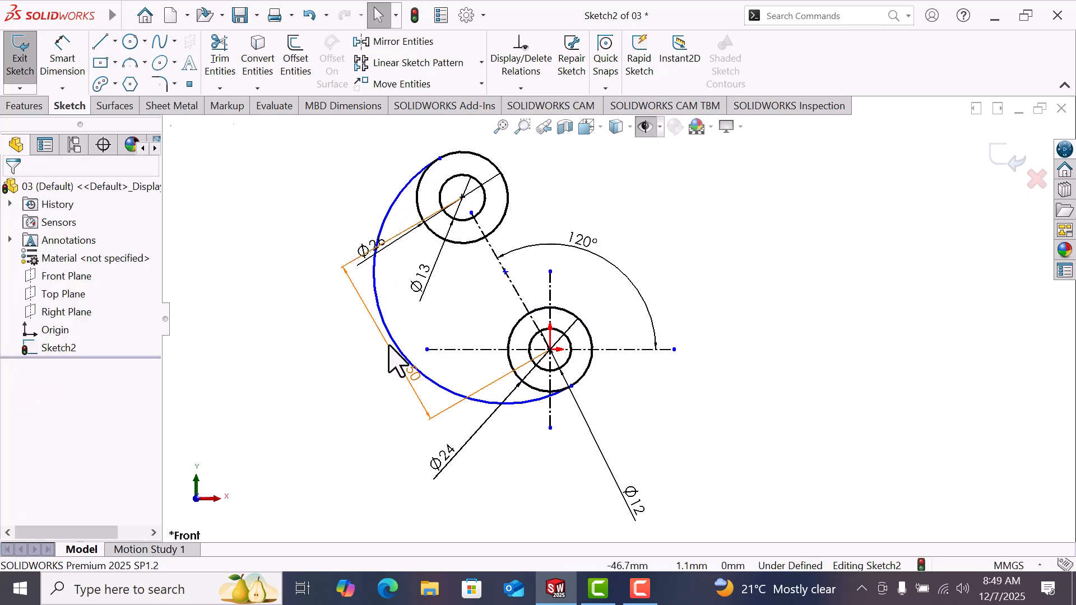
Pull the connecting arc inward, dimension its radius as 80 mm and finish dimensioning
drag(395, 343, 443, 311)
click(289, 387)
right_drag(298, 372, 303, 277)
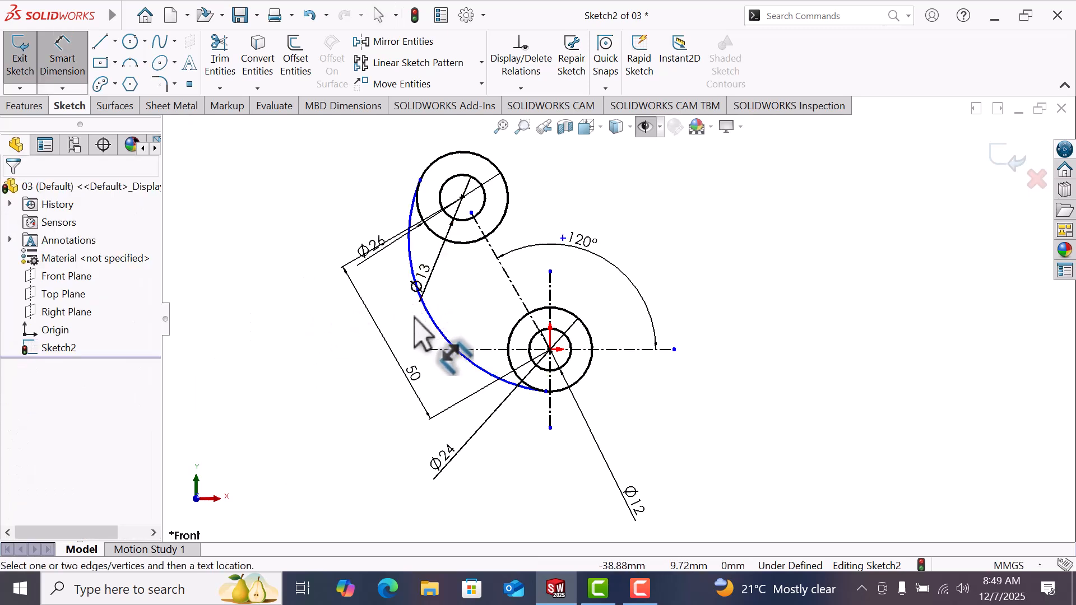
click(470, 343)
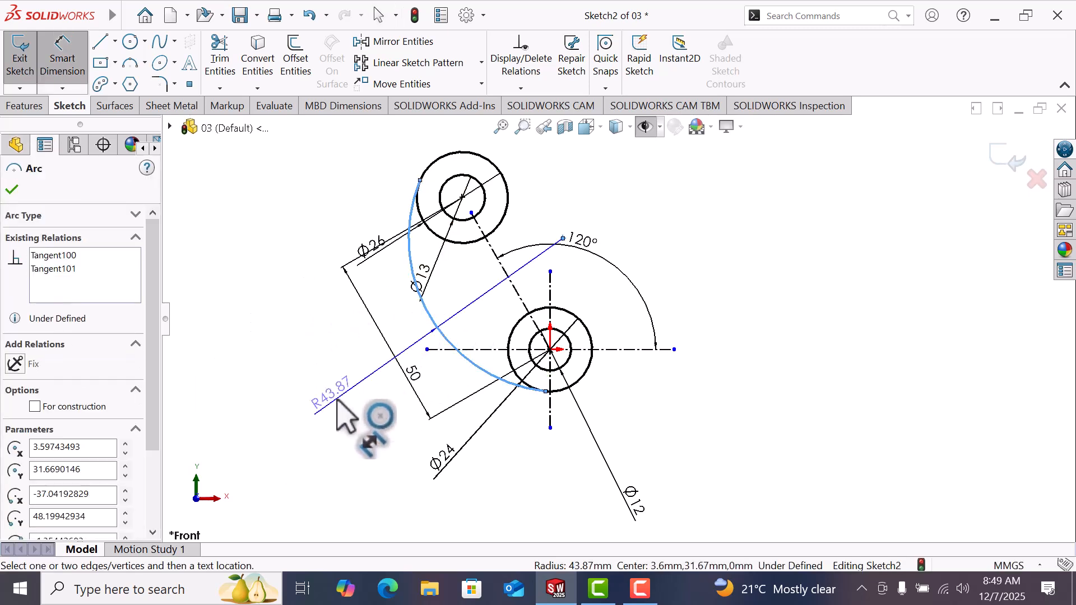
click(337, 401)
text(80)
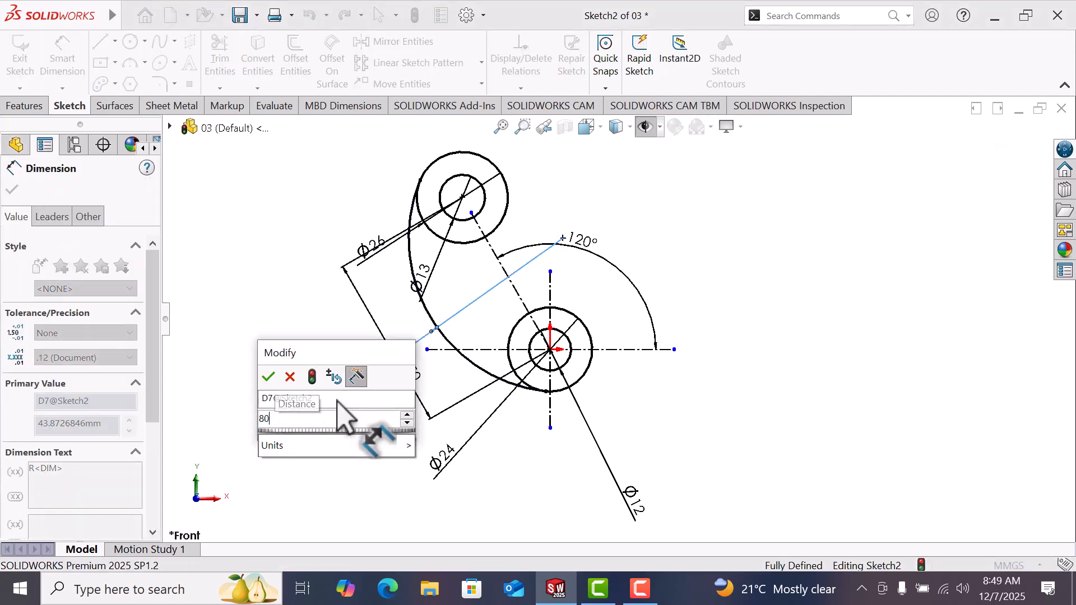
key(Return)
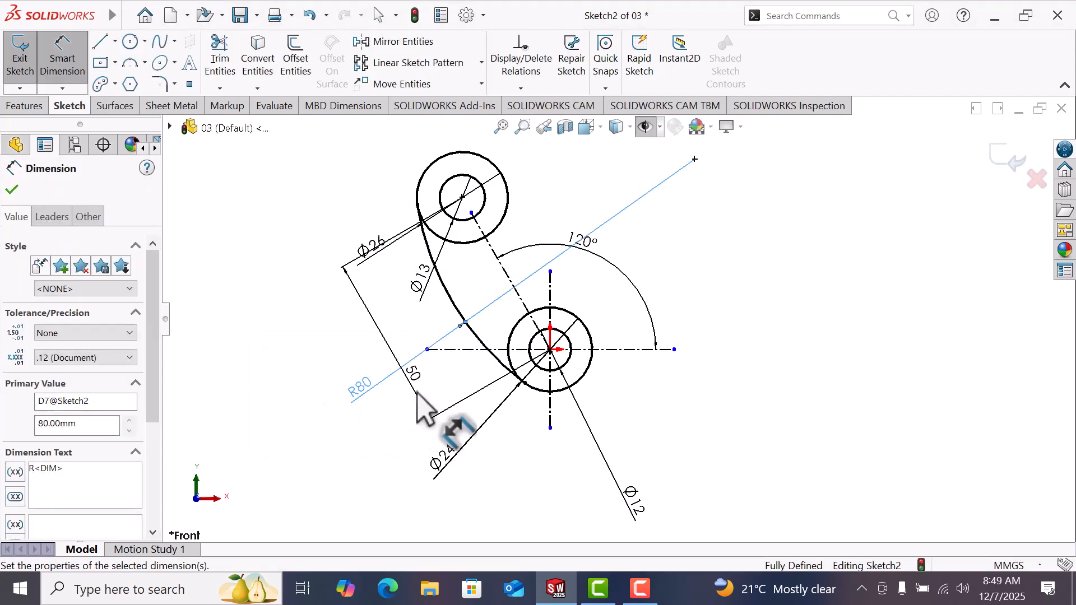
click(779, 281)
right_click(779, 281)
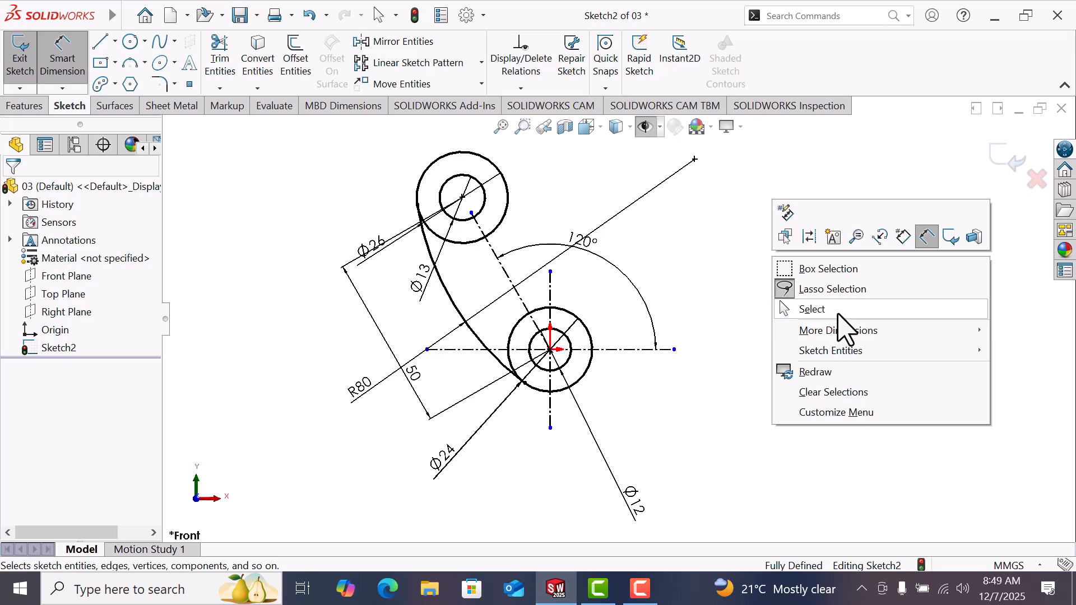
click(811, 308)
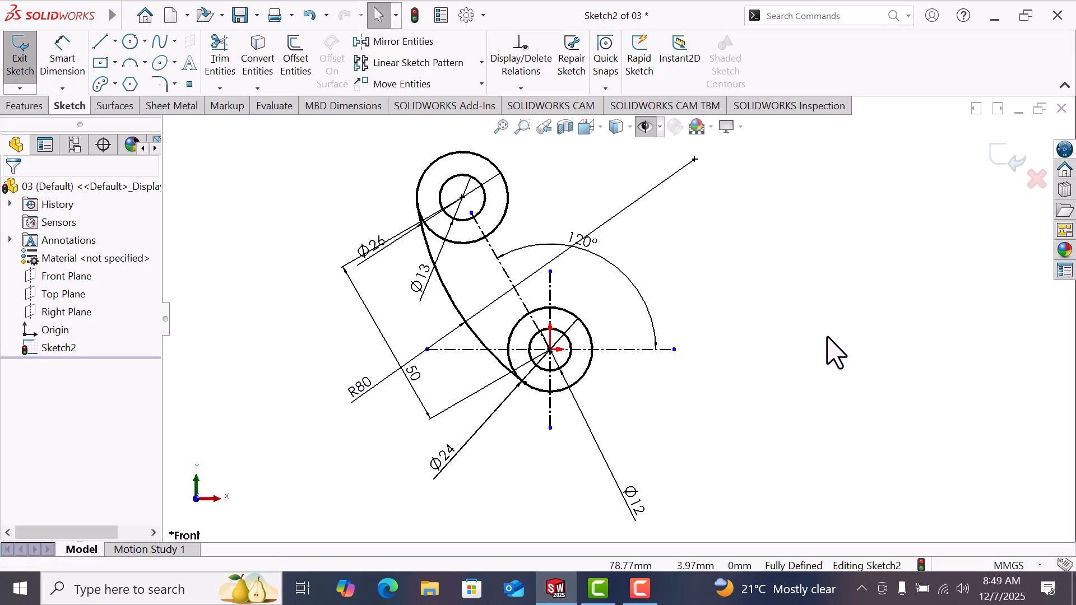
Draw the forked arm outline from the lower outer circle's bottom point, with a round-ended slot of about 7.7 mm radius and top edge about 30 mm long
key(l)
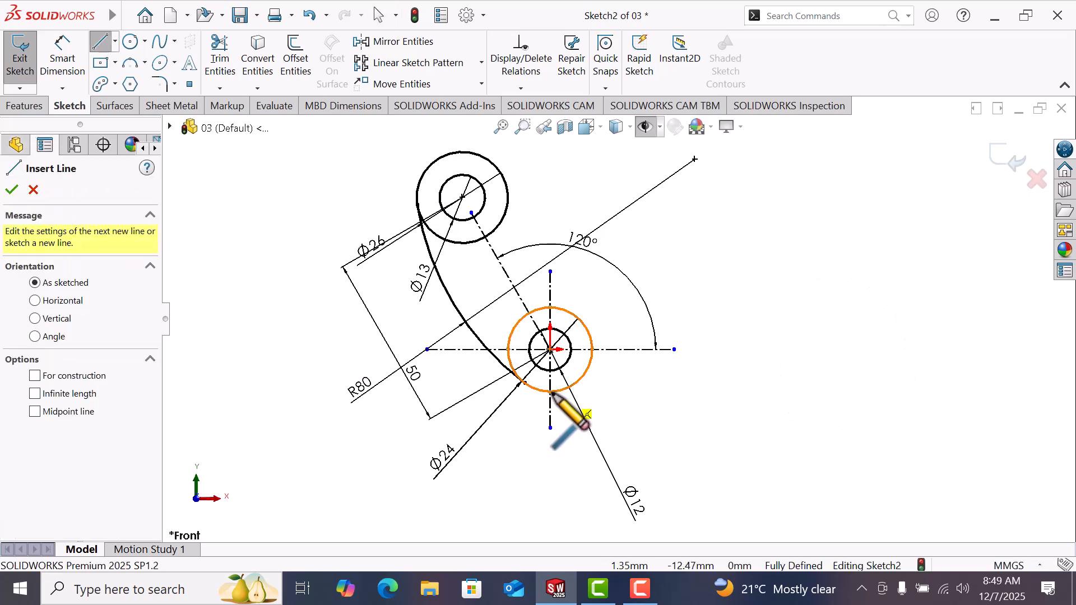
click(551, 392)
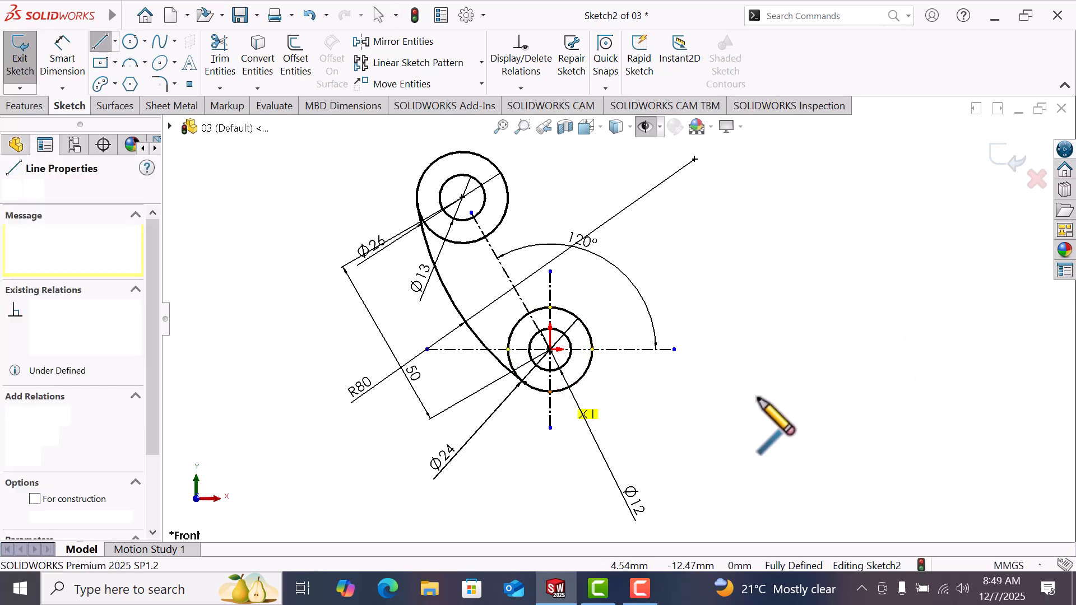
click(793, 391)
click(793, 345)
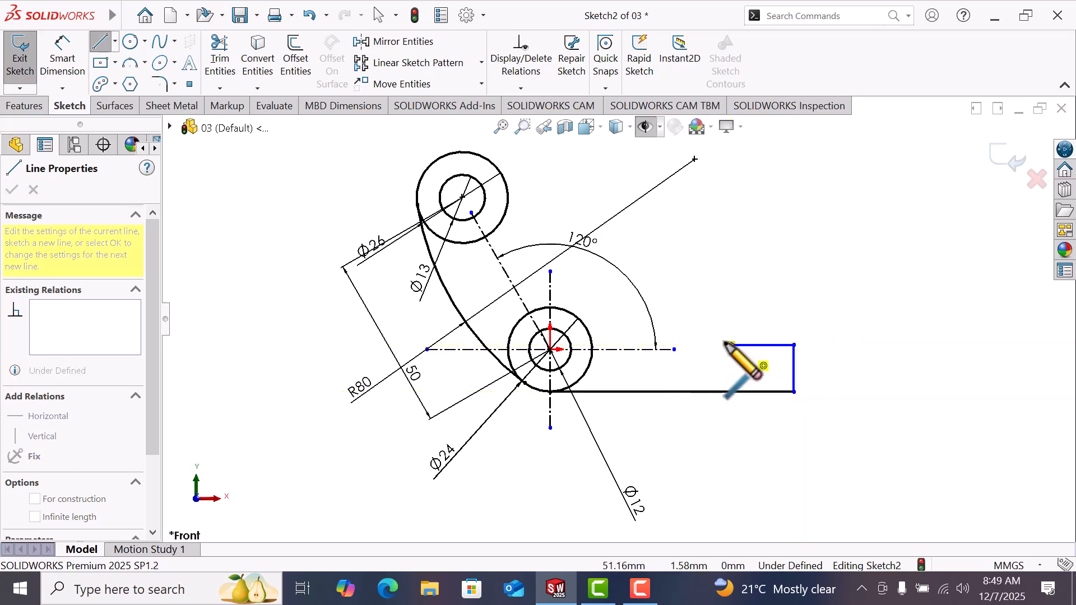
click(731, 345)
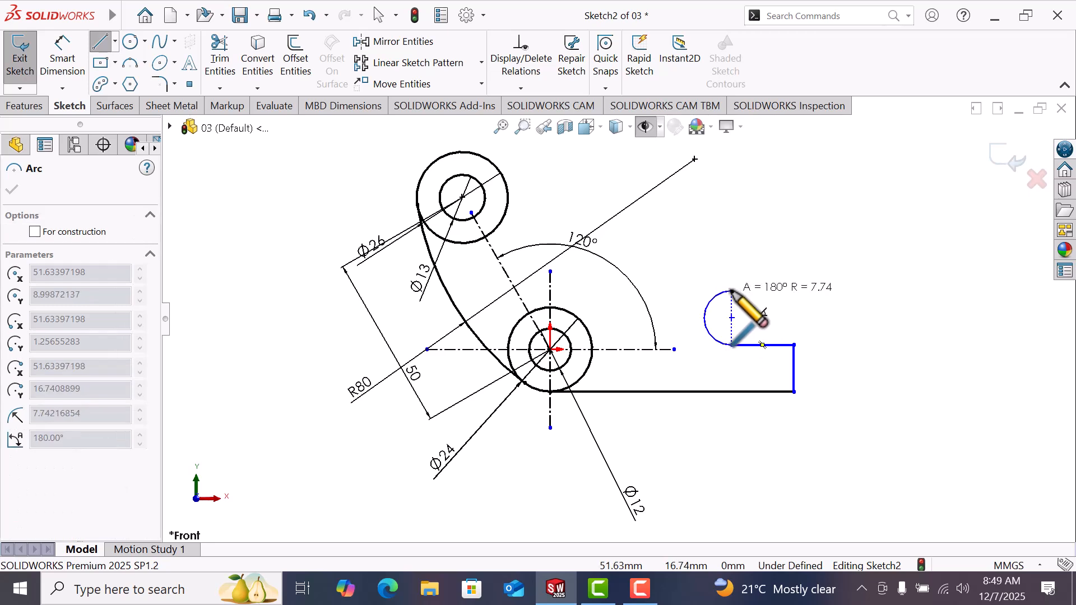
click(730, 291)
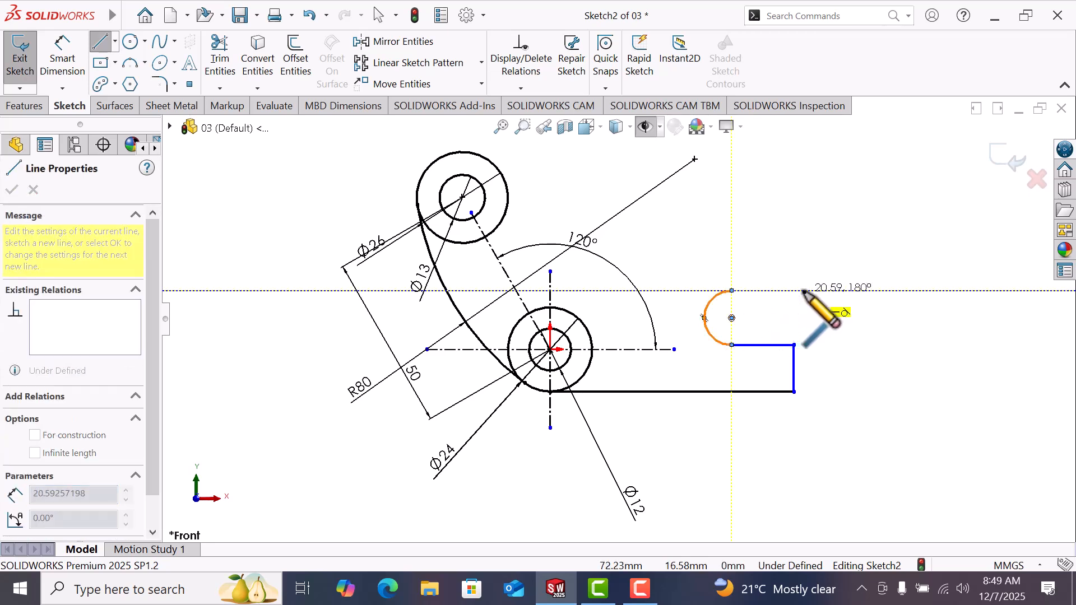
click(793, 291)
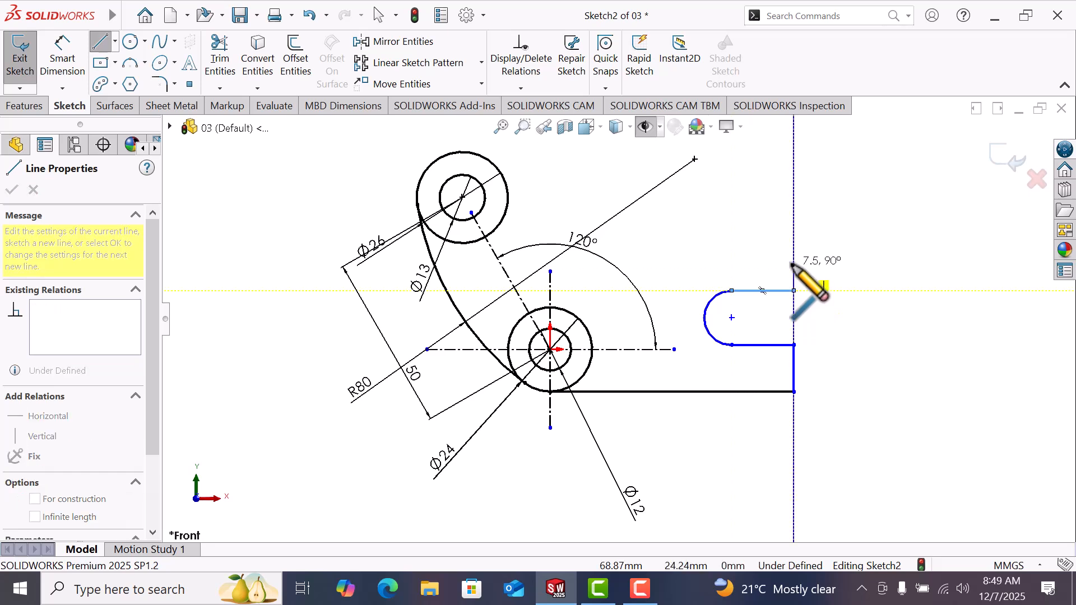
click(794, 261)
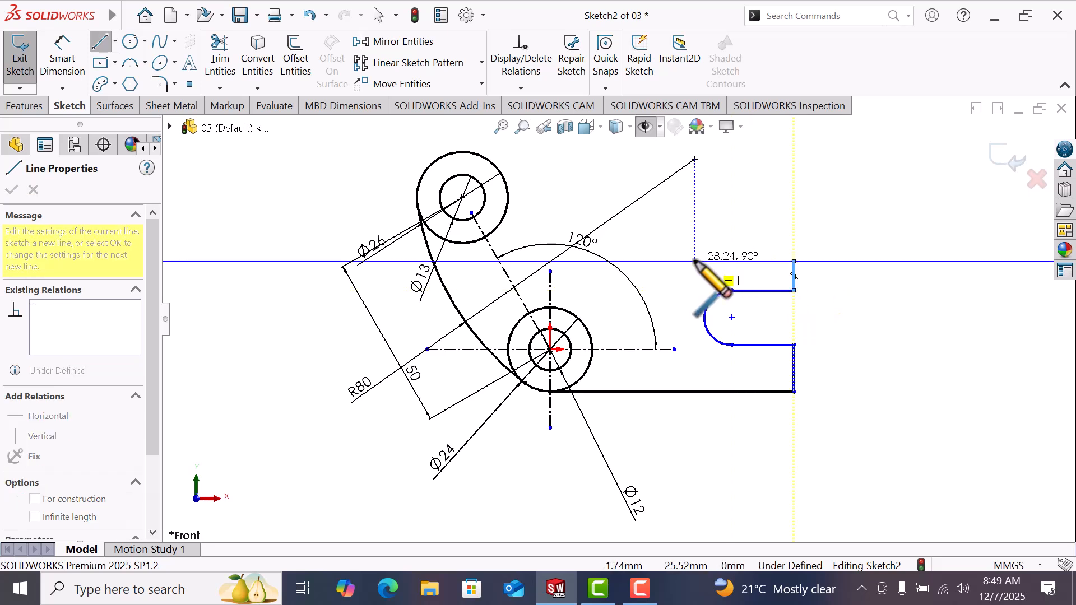
click(687, 262)
right_click(693, 264)
click(727, 272)
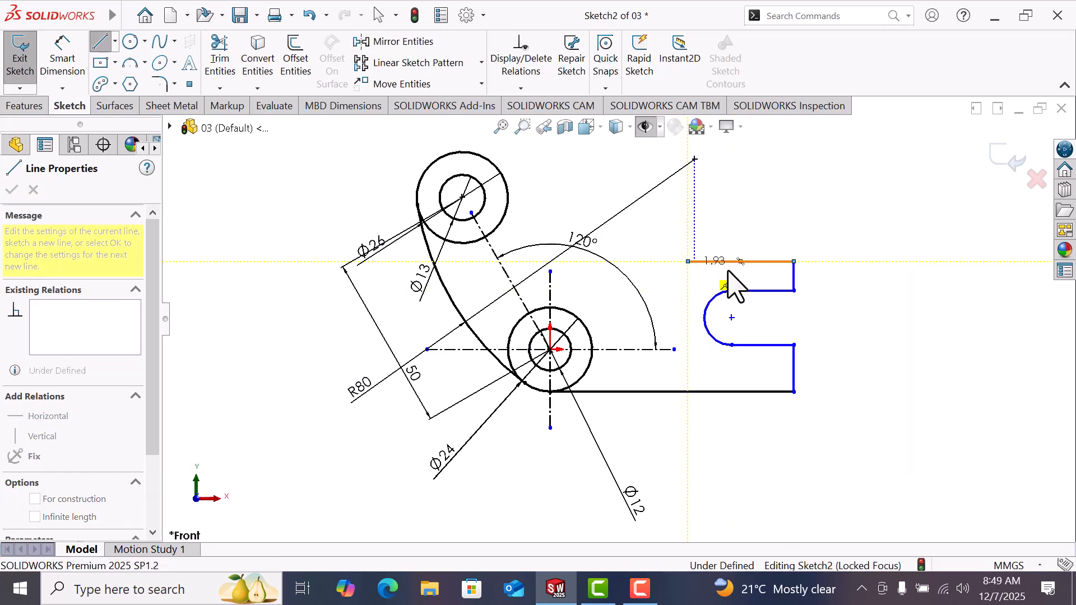
Draw a three-point arc, bulging downward, from the arm's top edge endpoint to the right side of the upper outer circle
click(130, 65)
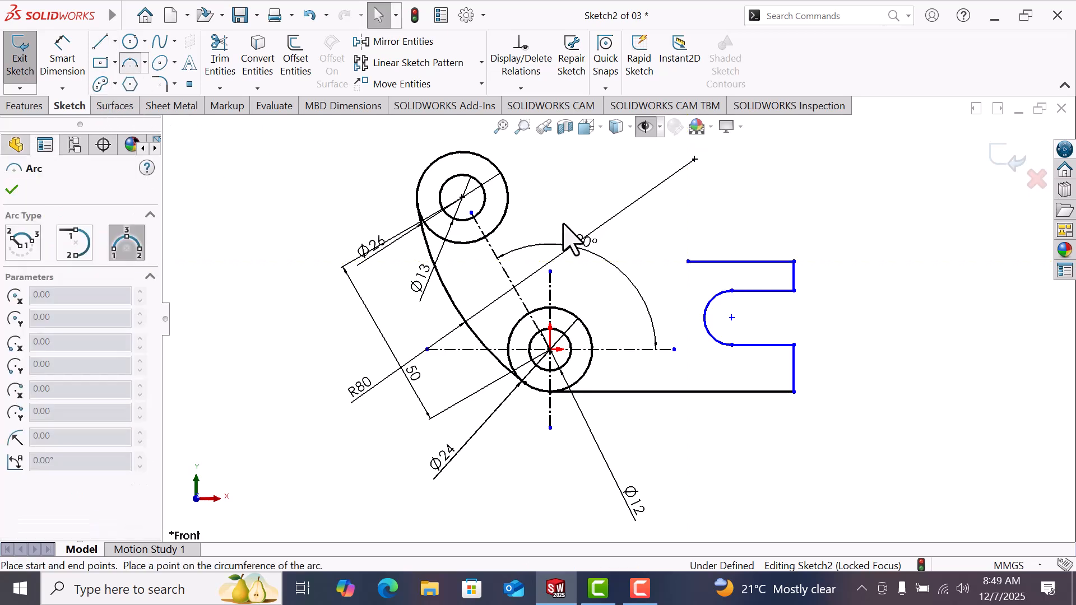
click(688, 262)
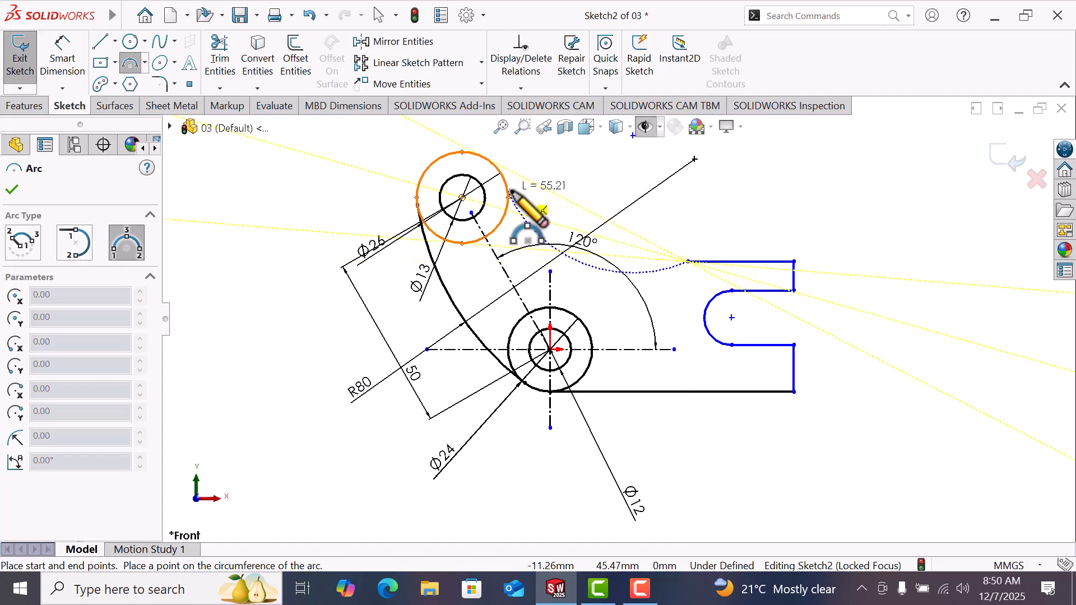
click(508, 184)
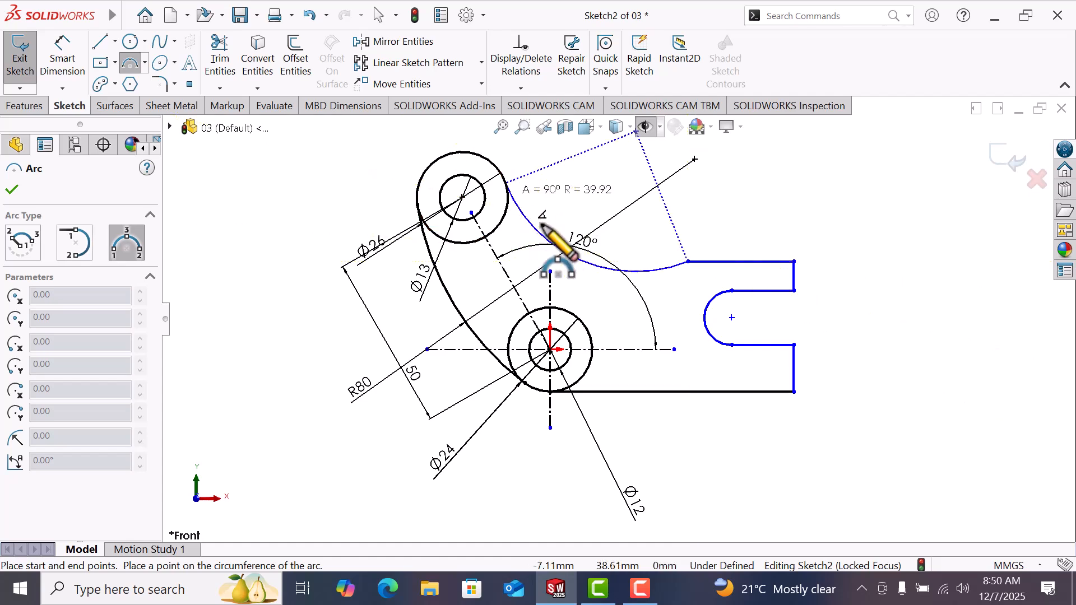
click(579, 240)
right_click(575, 240)
click(623, 253)
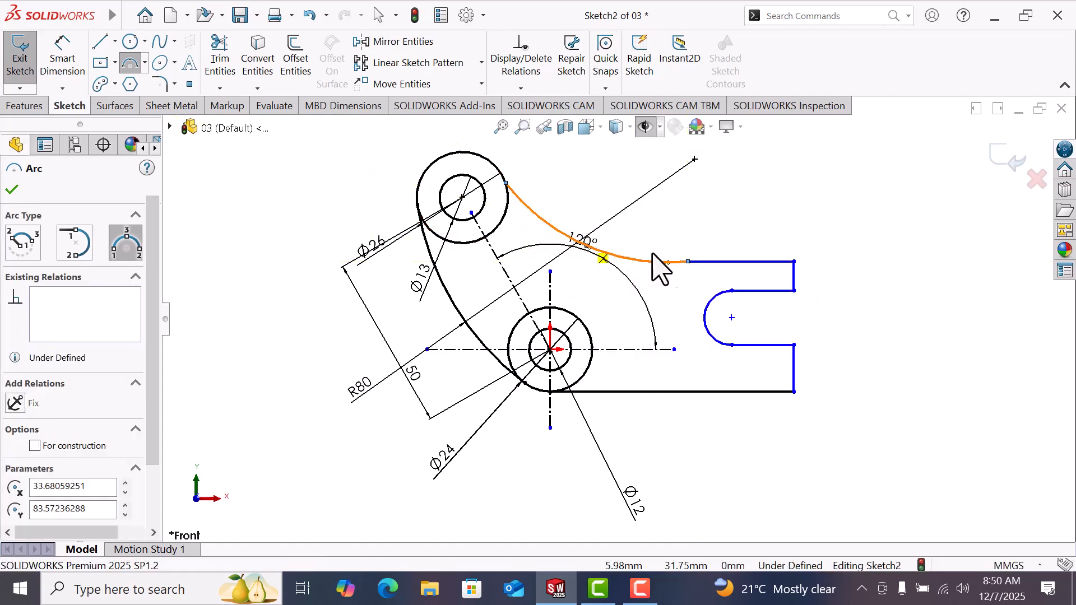
Make the new arc tangent to both the arm's top edge and the upper outer circle
click(713, 262)
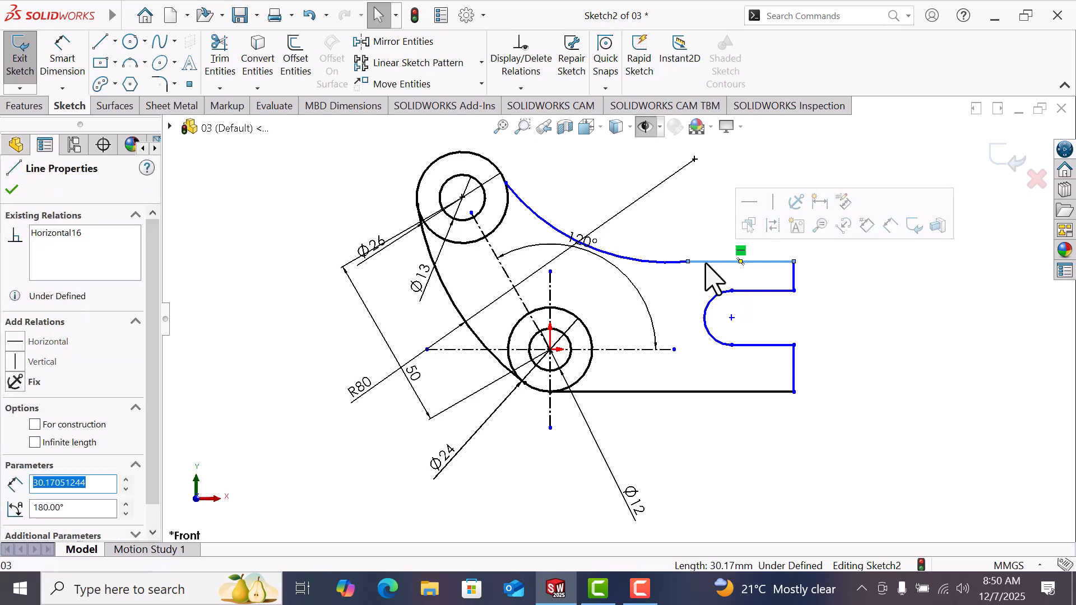
ctrl+click(658, 261)
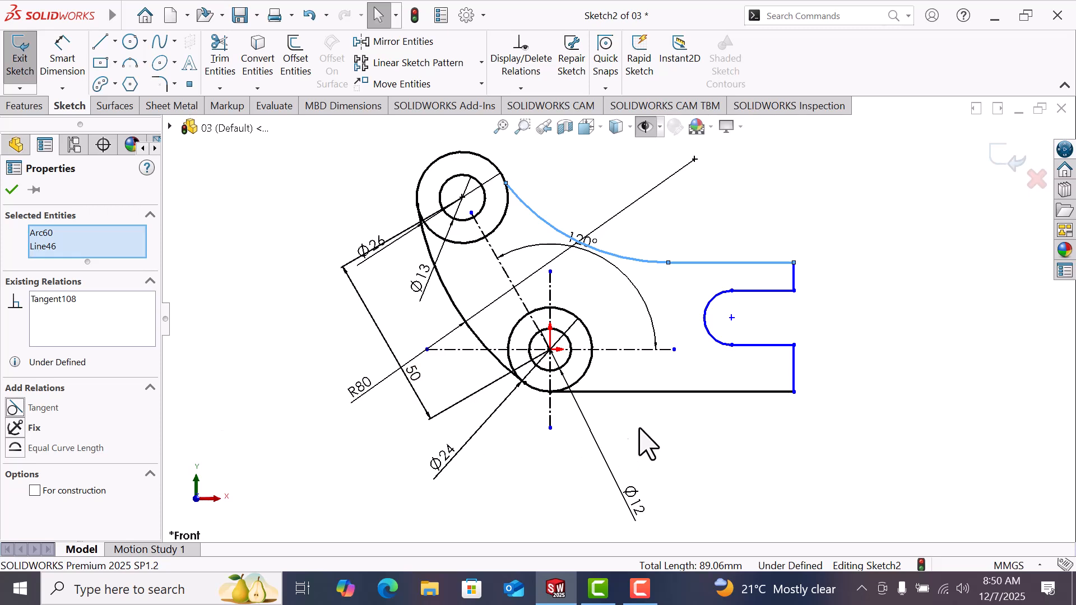
click(734, 415)
click(570, 250)
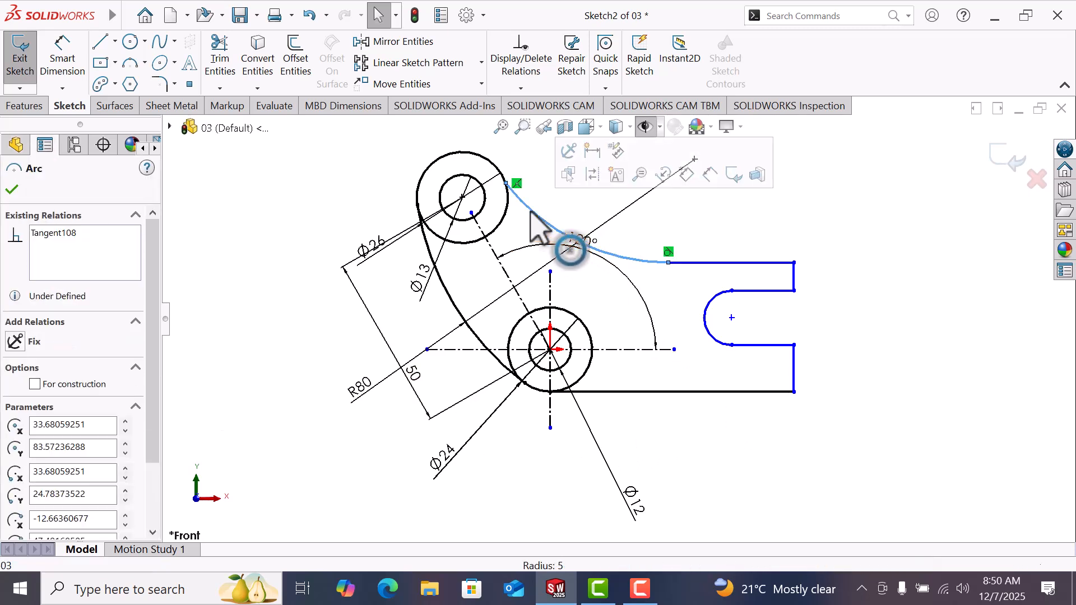
ctrl+click(507, 213)
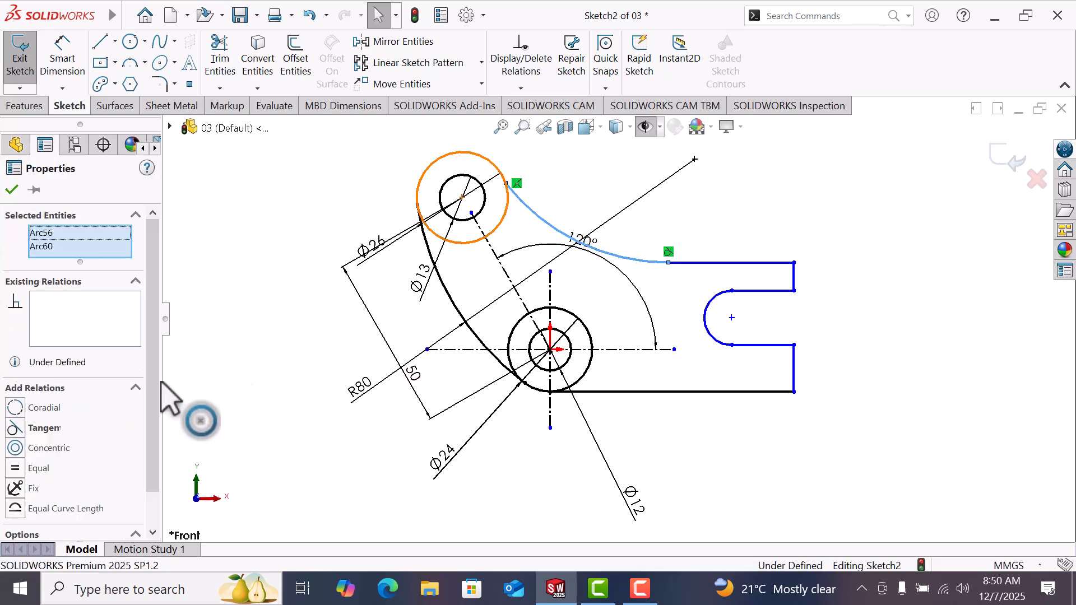
click(12, 431)
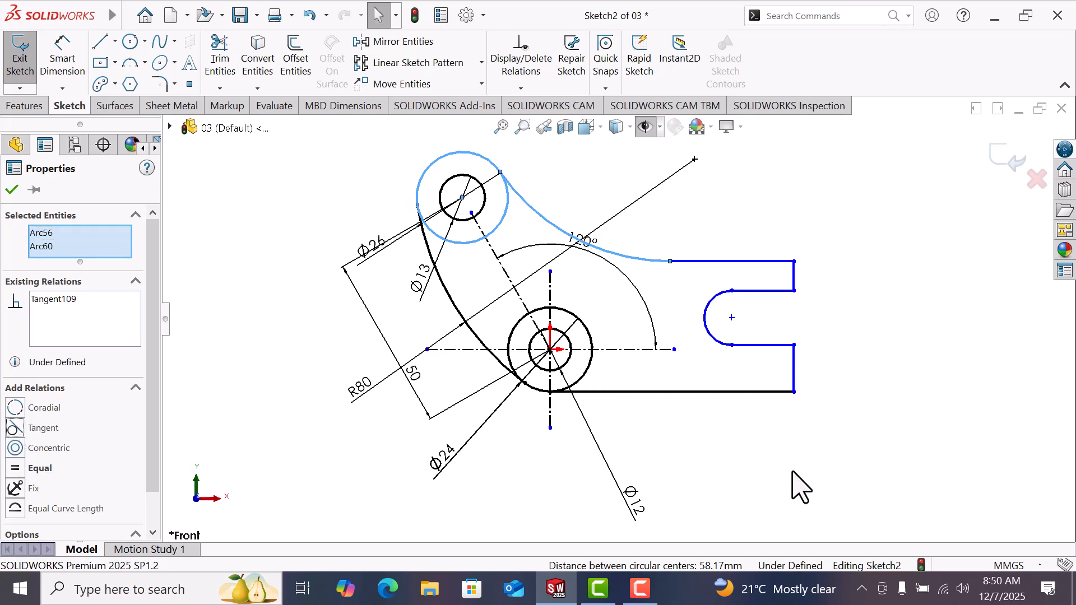
click(796, 483)
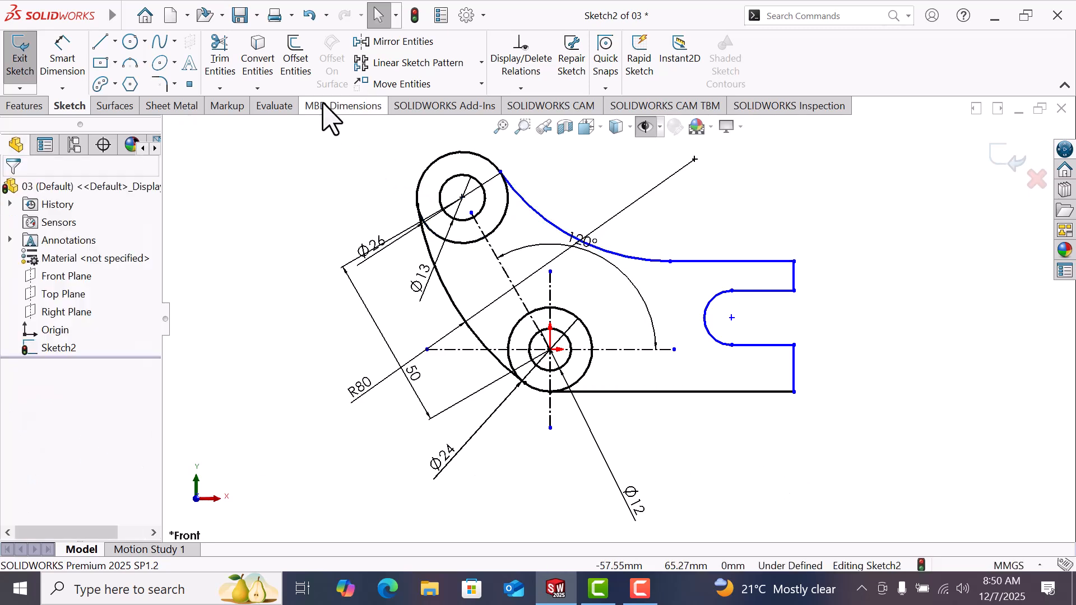
Dimension the horizontal distance from the origin to the arm's lower end edge as 57 mm
click(66, 73)
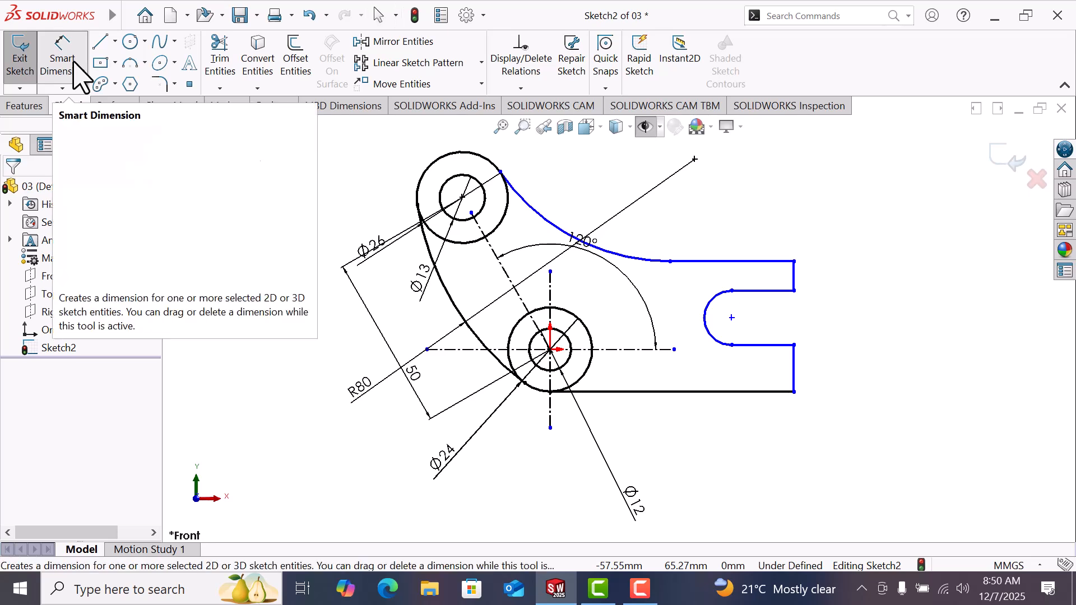
click(552, 352)
click(795, 381)
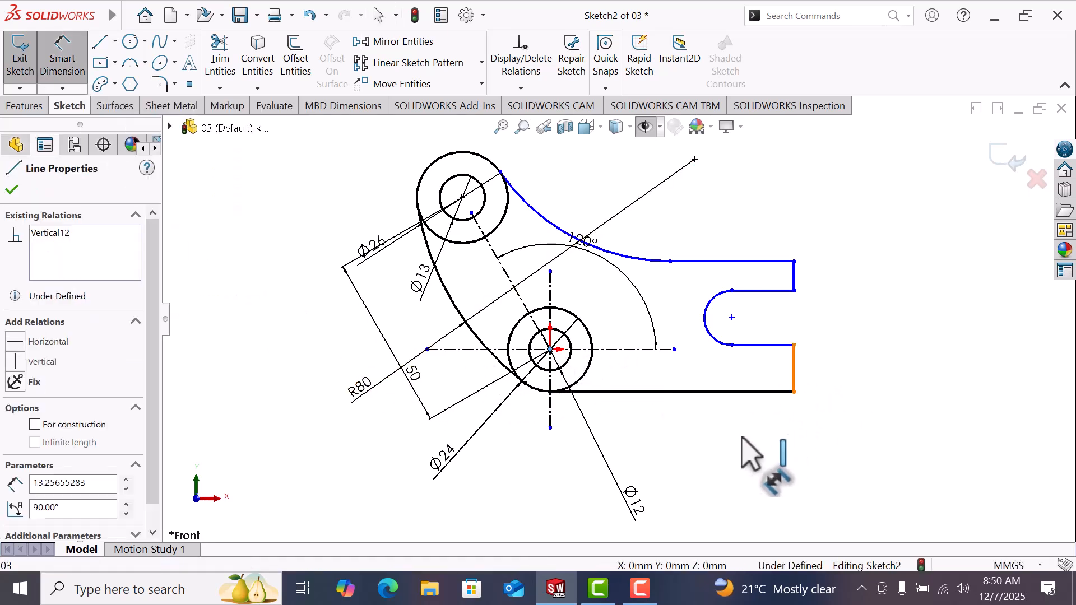
click(735, 453)
text(57)
key(Return)
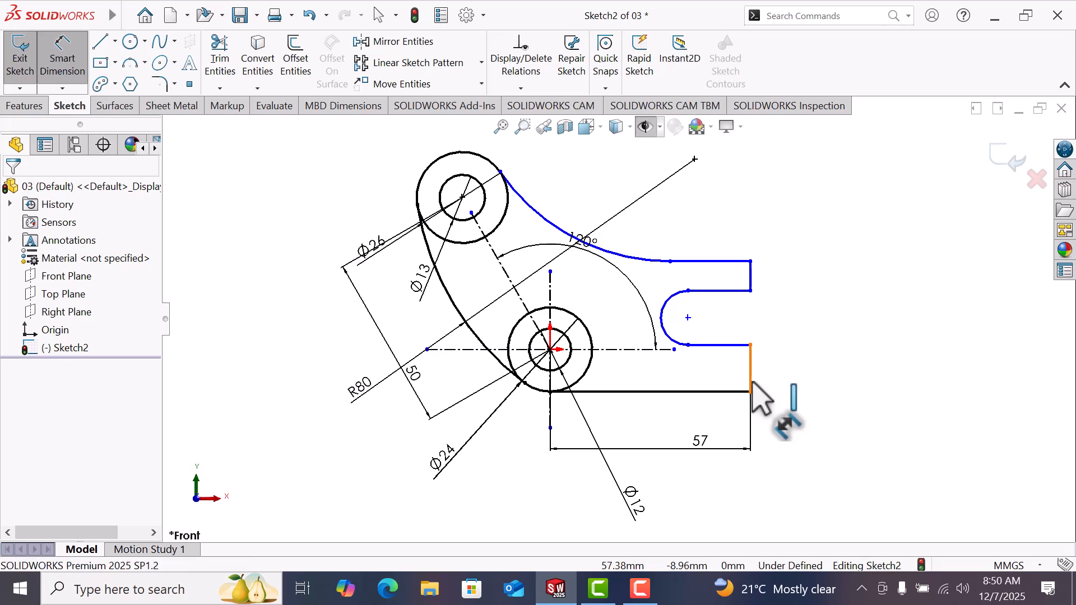
Dimension the height of the arm's lower end edge below the slot as 6 mm
click(751, 383)
click(803, 383)
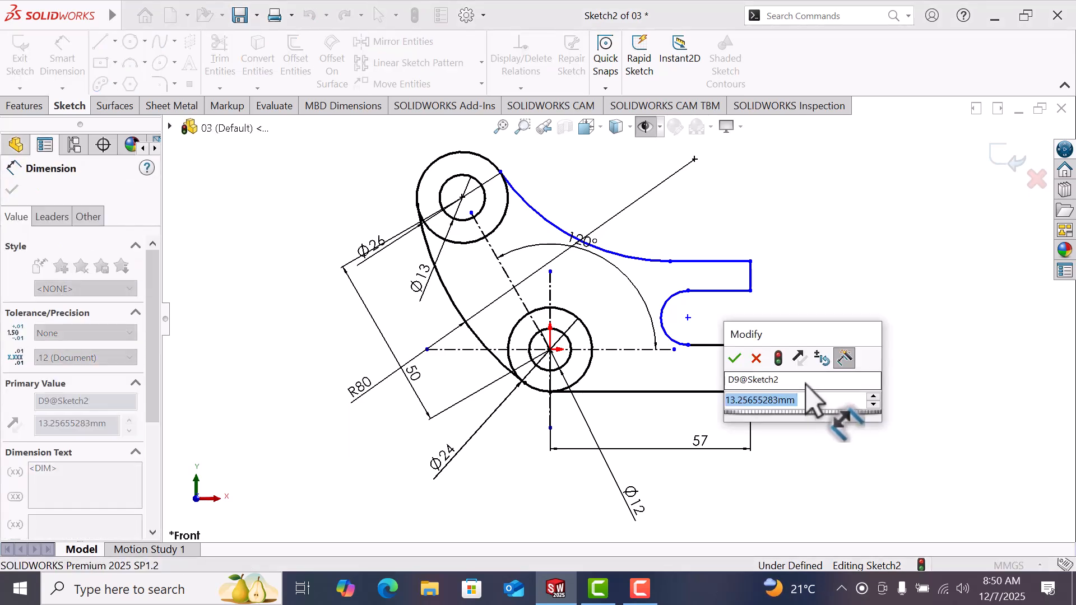
text(6)
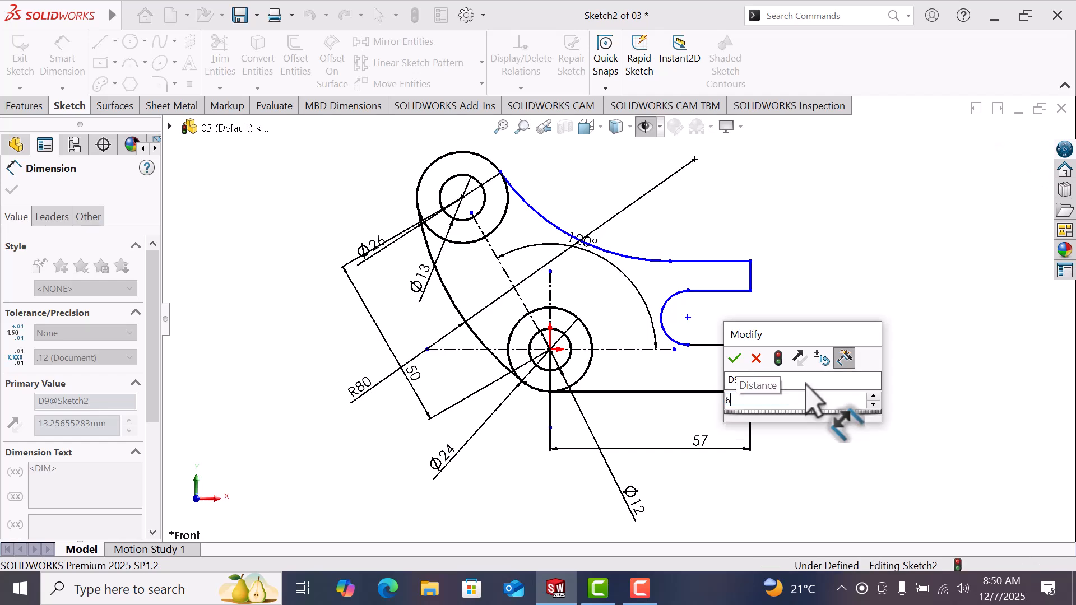
key(Return)
click(803, 324)
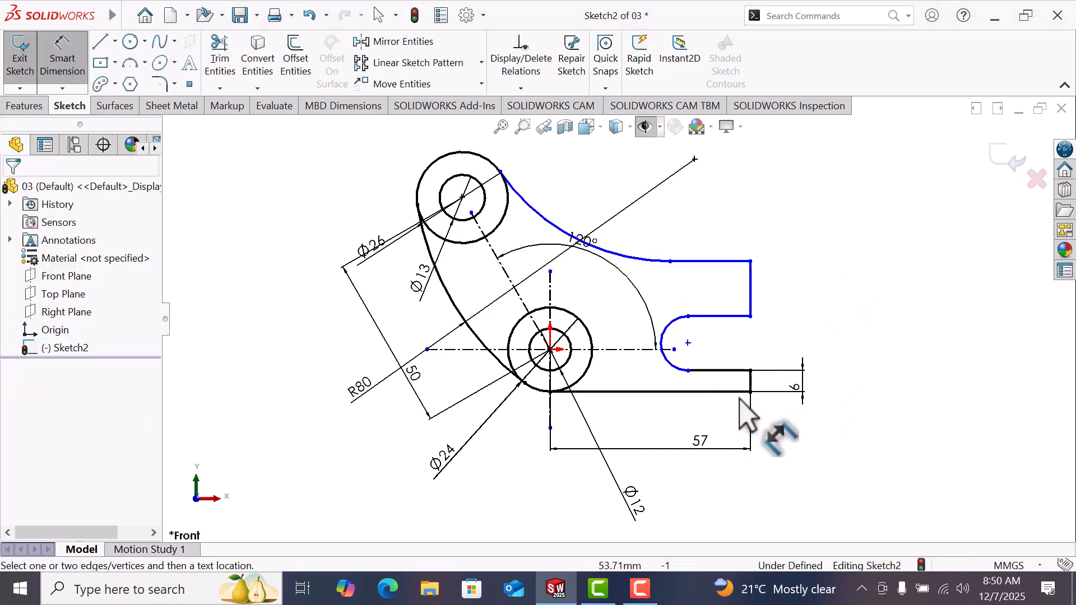
Dimension the arm's overall height between its bottom and top edges as 24 mm and finish dimensioning
click(738, 394)
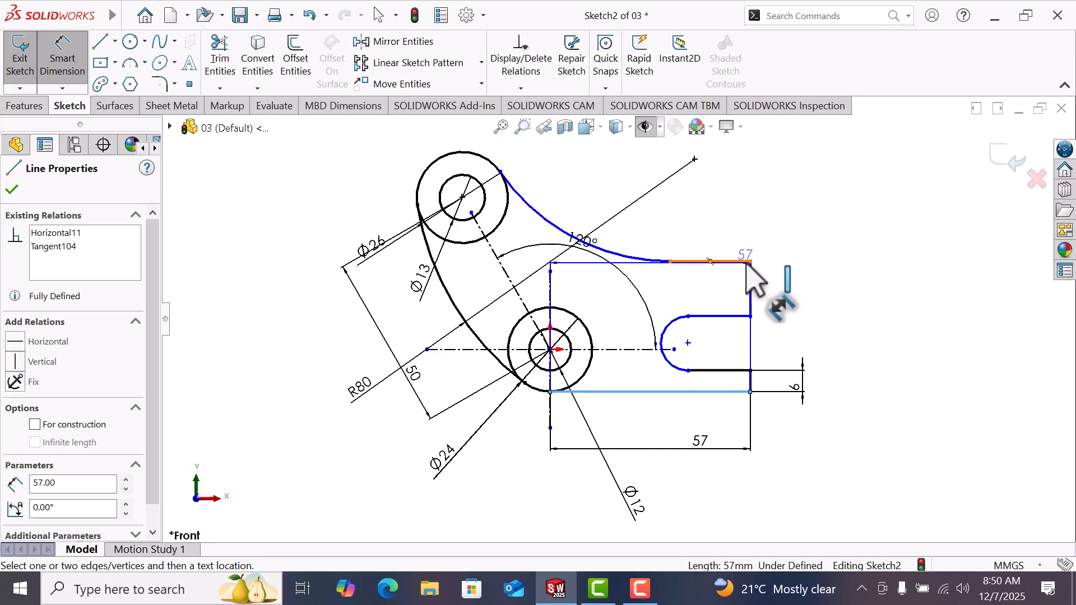
click(746, 262)
click(827, 309)
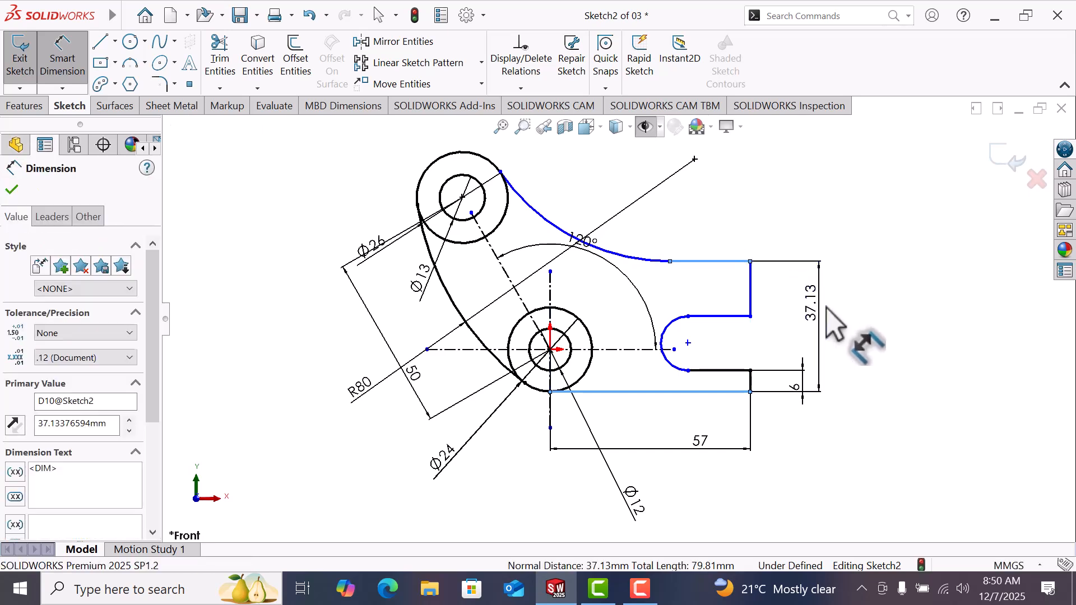
text(24)
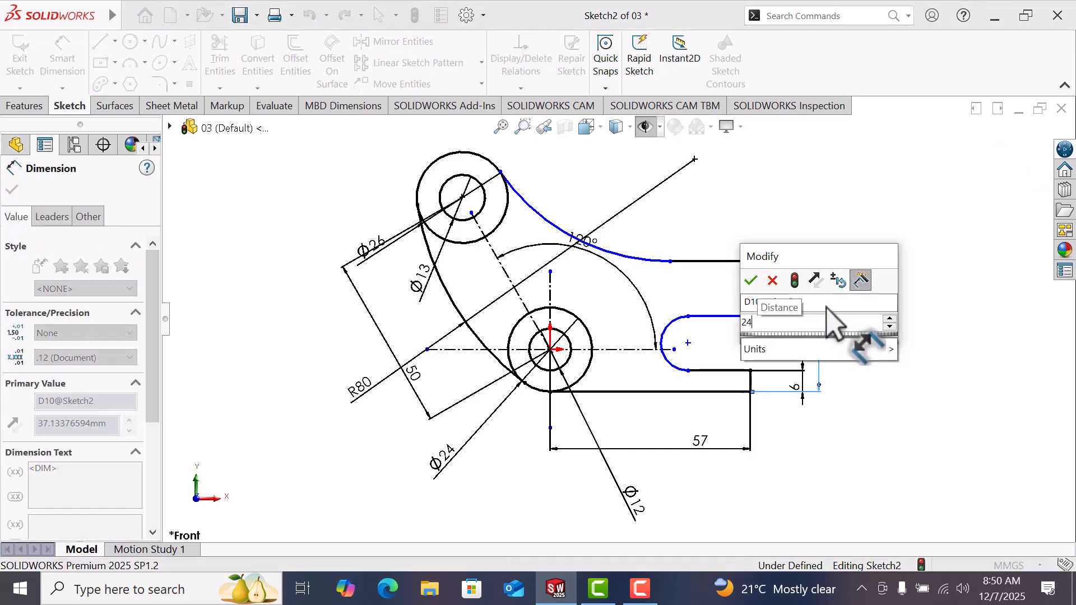
key(Return)
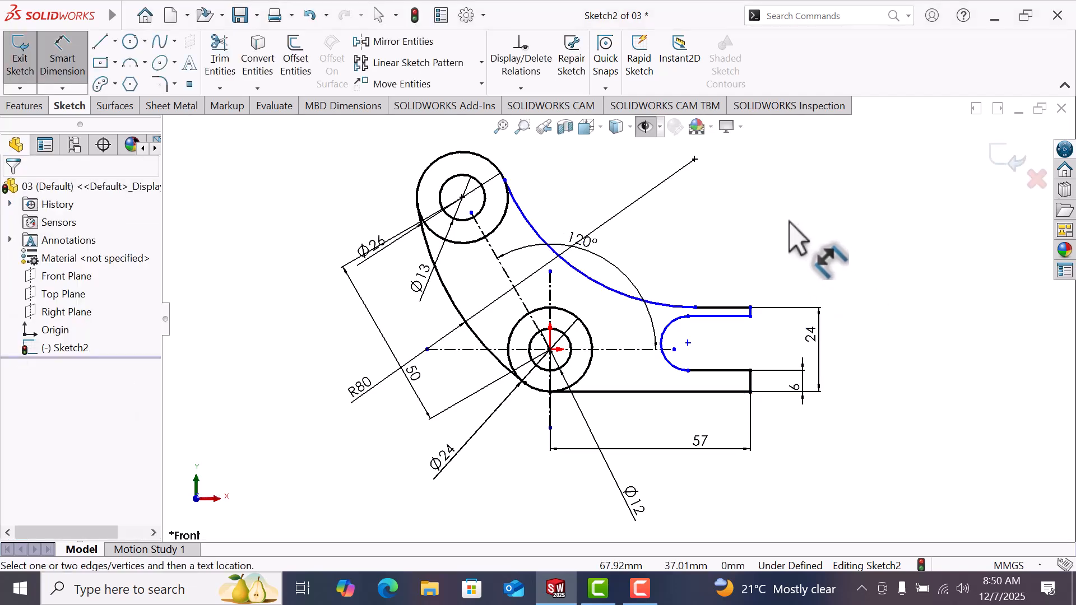
right_click(790, 221)
click(843, 276)
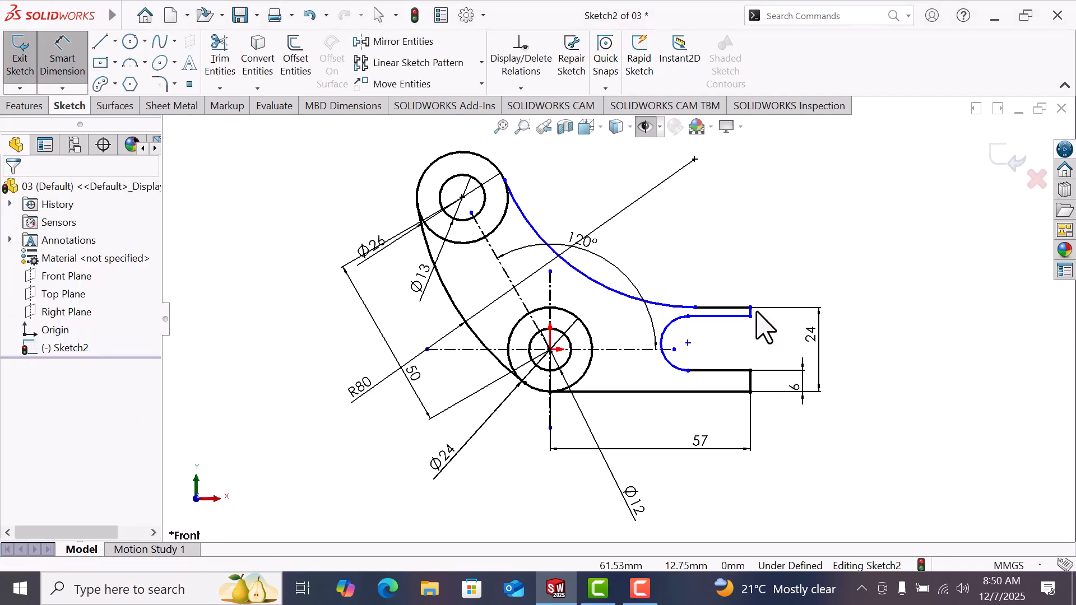
Align the slot arc's centre horizontally with the origin
click(688, 342)
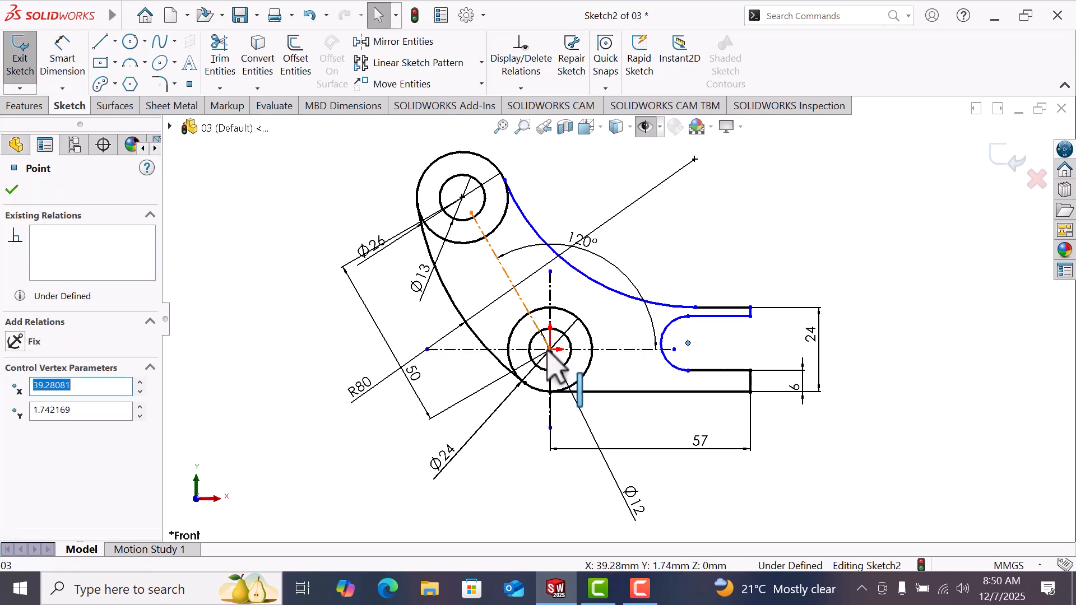
ctrl+click(549, 350)
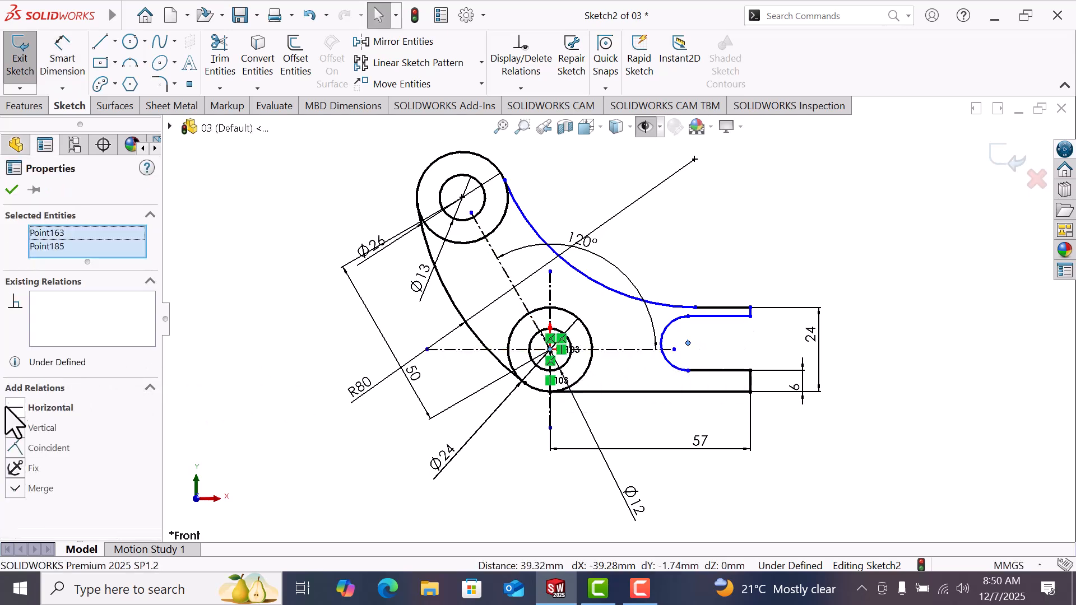
click(11, 412)
click(745, 248)
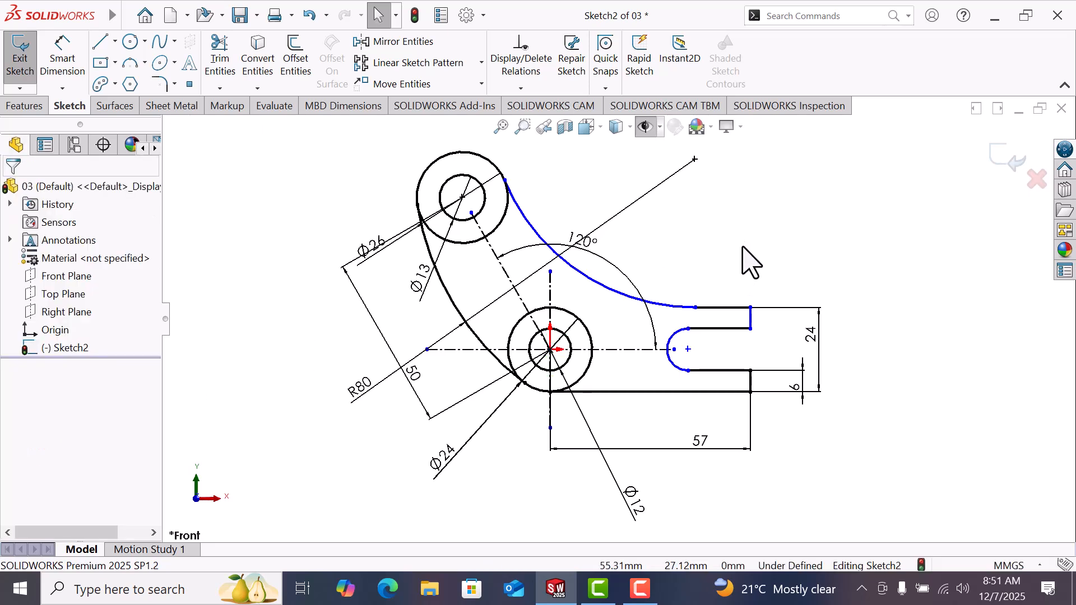
Dimension the length of the slot's upper straight side as 22 mm
right_drag(743, 256, 739, 162)
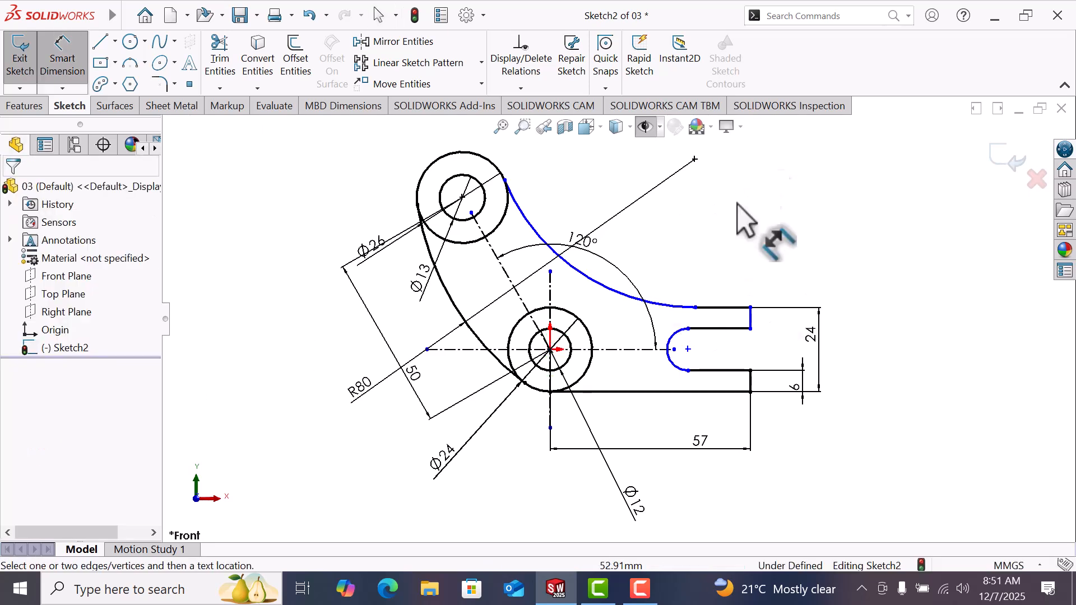
click(719, 328)
click(712, 255)
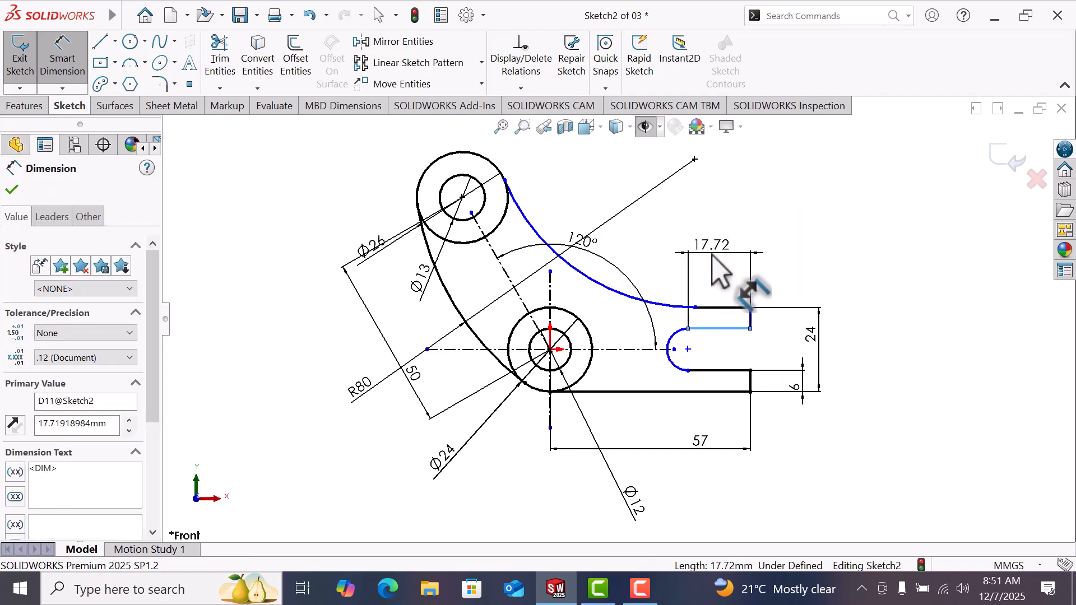
text(22)
key(Return)
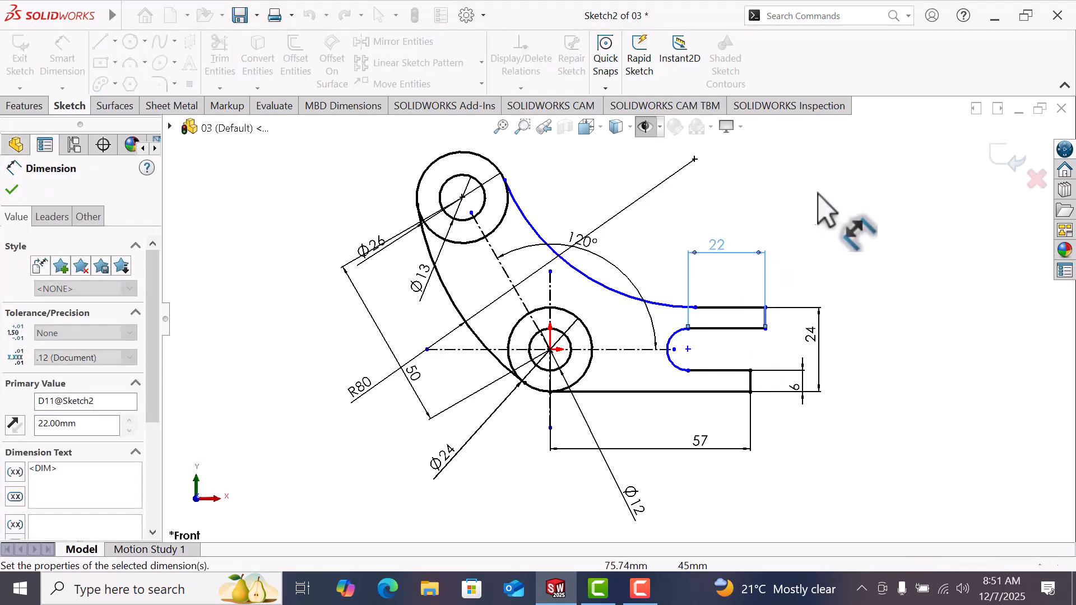
Dimension the radius of the upper concave arc as 45 mm and finish dimensioning
click(819, 203)
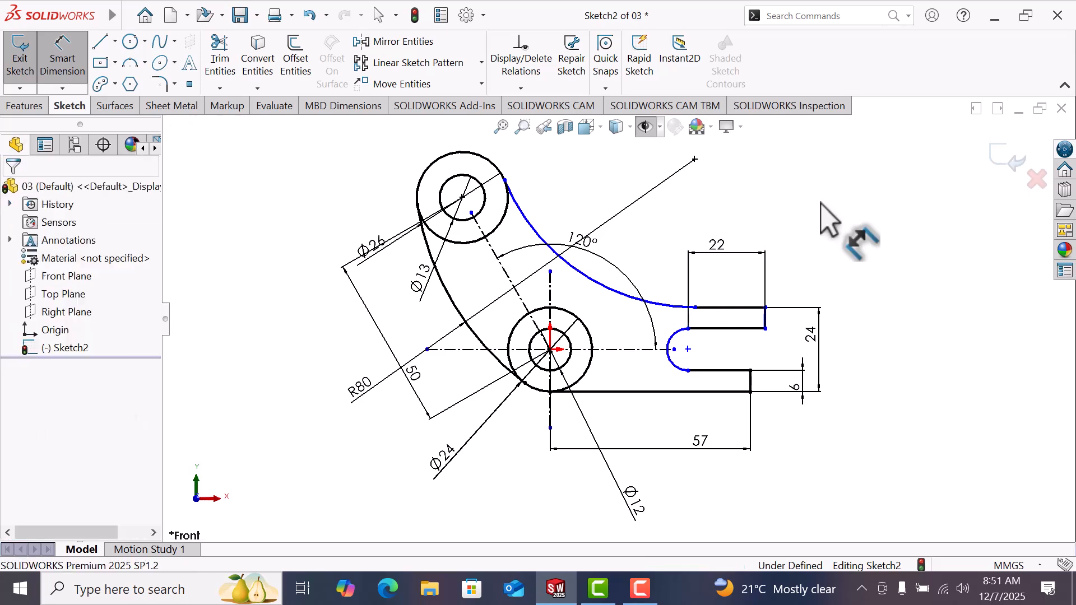
click(576, 270)
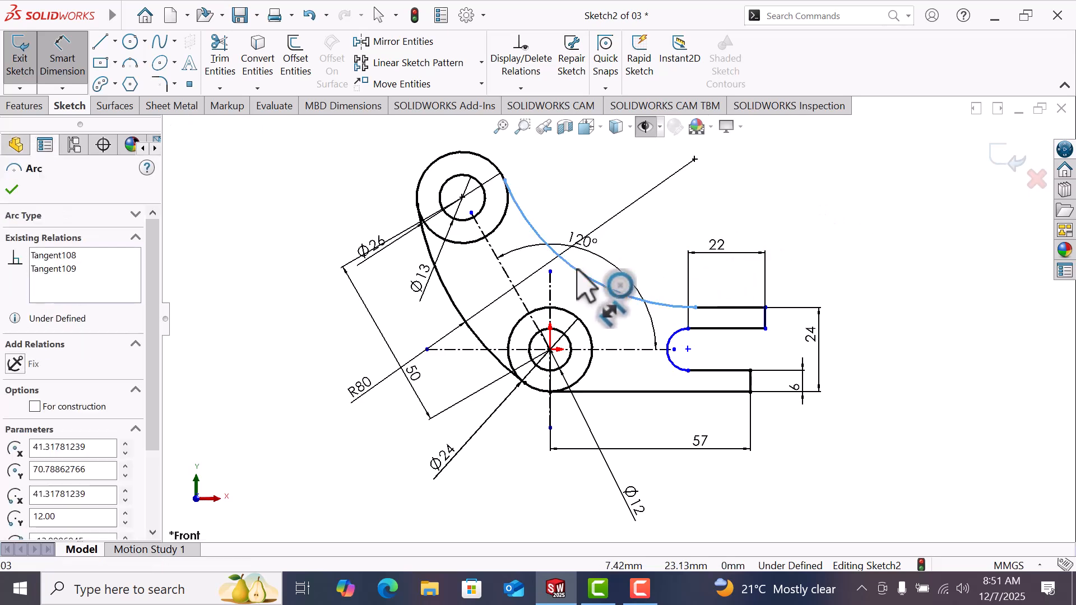
click(615, 239)
text(45)
key(Return)
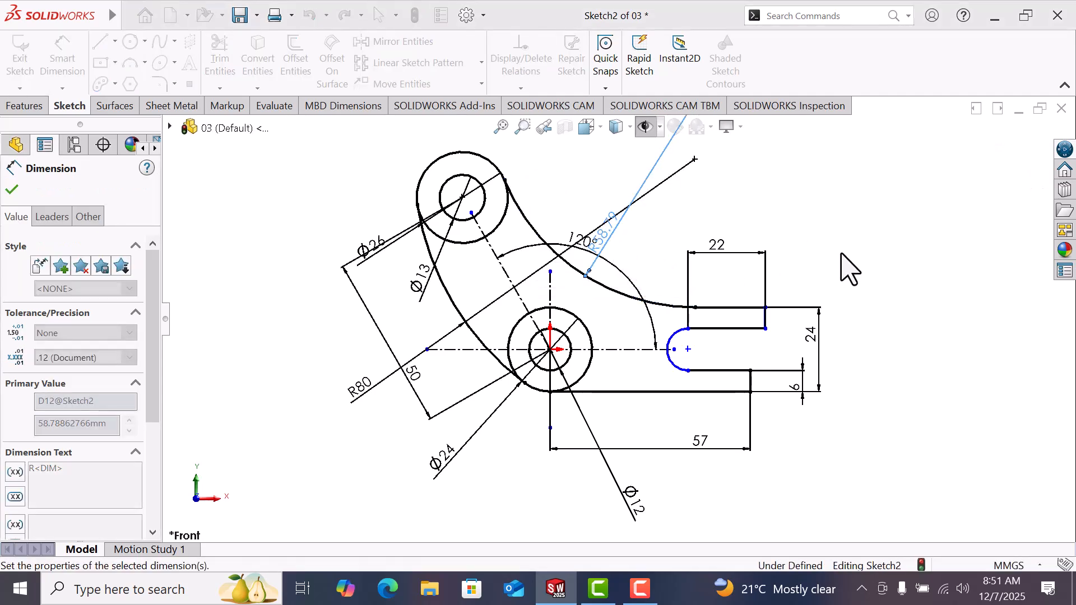
right_click(845, 262)
click(885, 305)
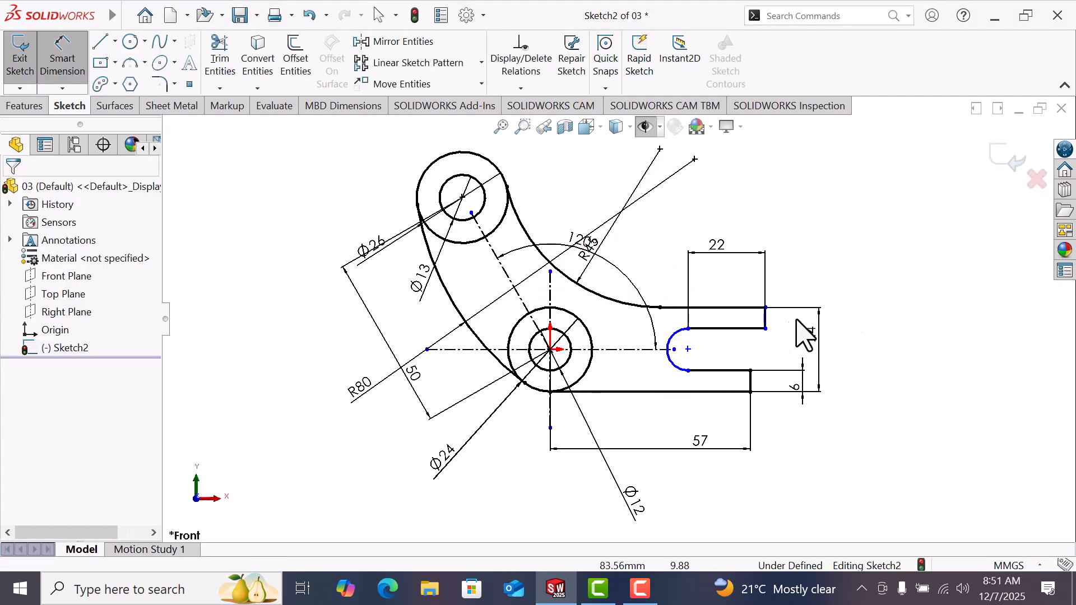
Align the inner endpoints of the arm's upper and lower end edges at the slot opening with a vertical relation
scroll(751, 367, down, 2)
click(764, 314)
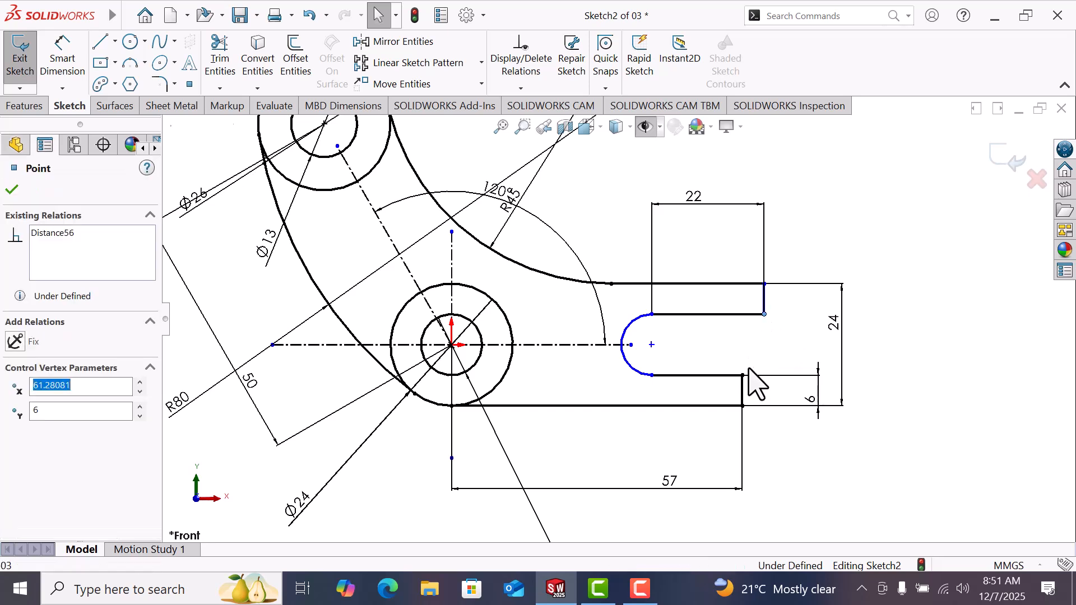
ctrl+click(743, 376)
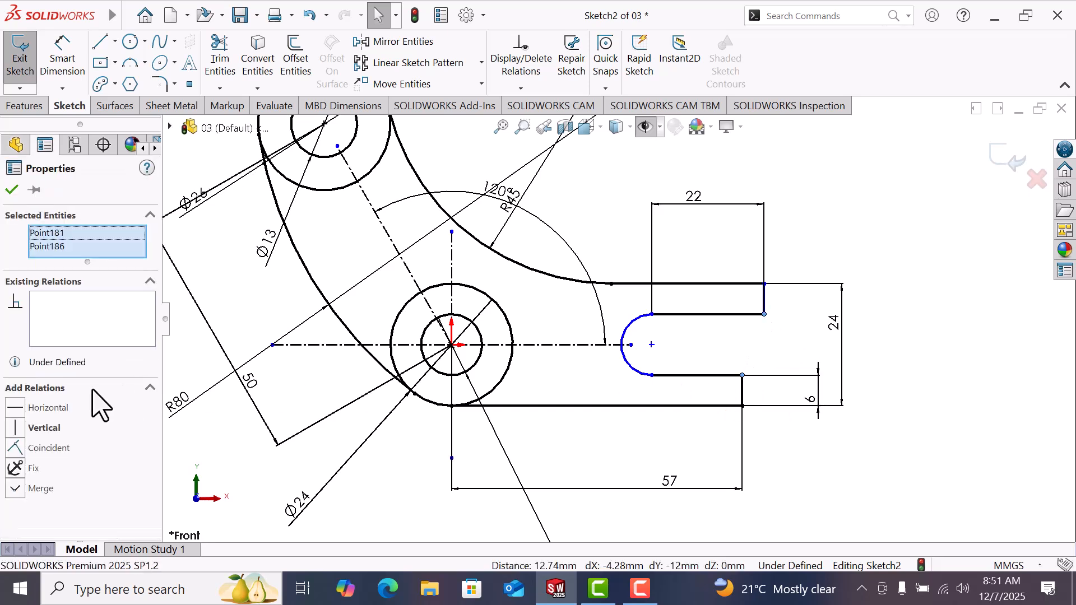
click(22, 429)
click(877, 244)
scroll(878, 244, up, 1)
scroll(877, 244, up, 1)
scroll(616, 262, down, 1)
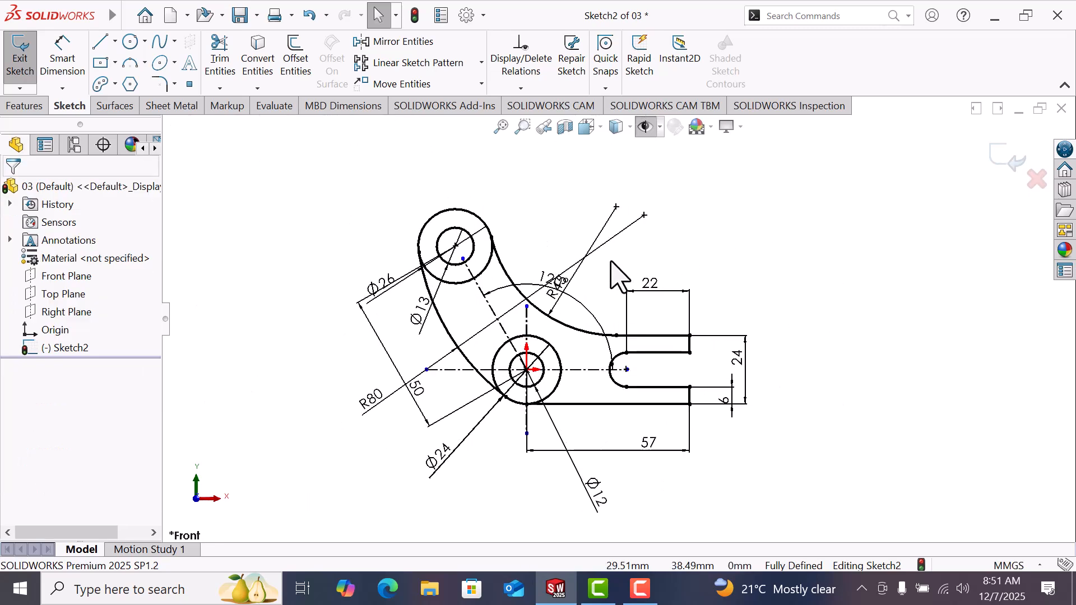
Save the part under the new file name 04 on the Desktop
mouse_move(36, 18)
click(128, 15)
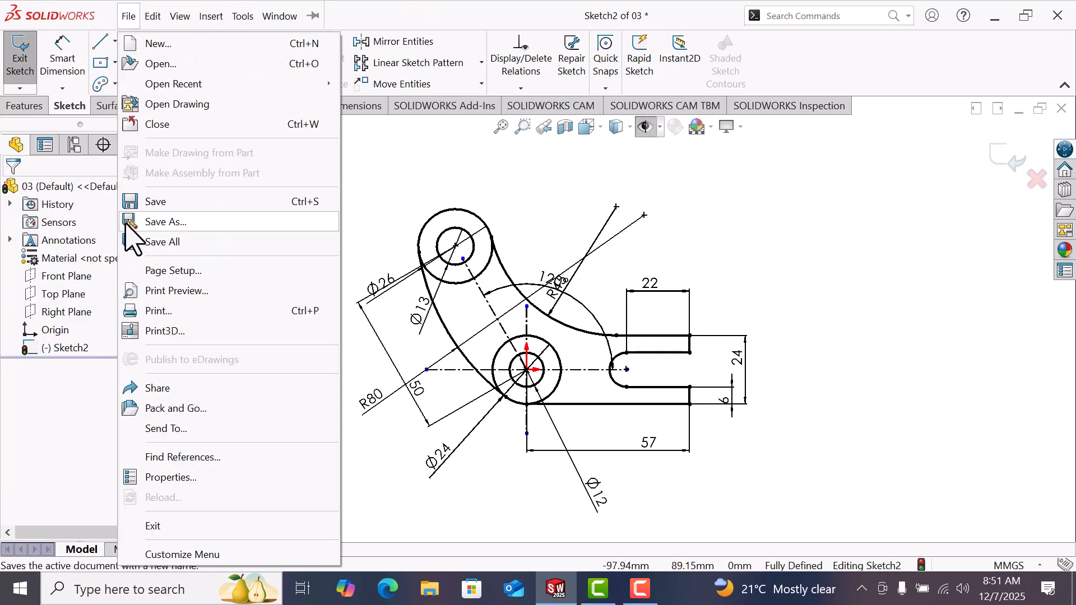
click(186, 235)
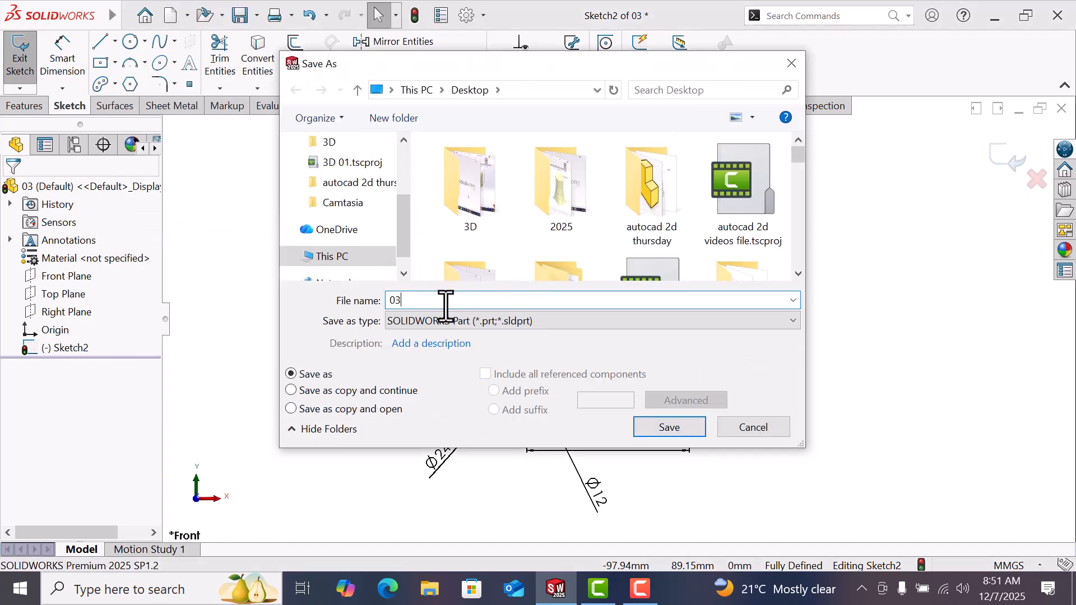
key(BackSpace)
text(4)
click(688, 431)
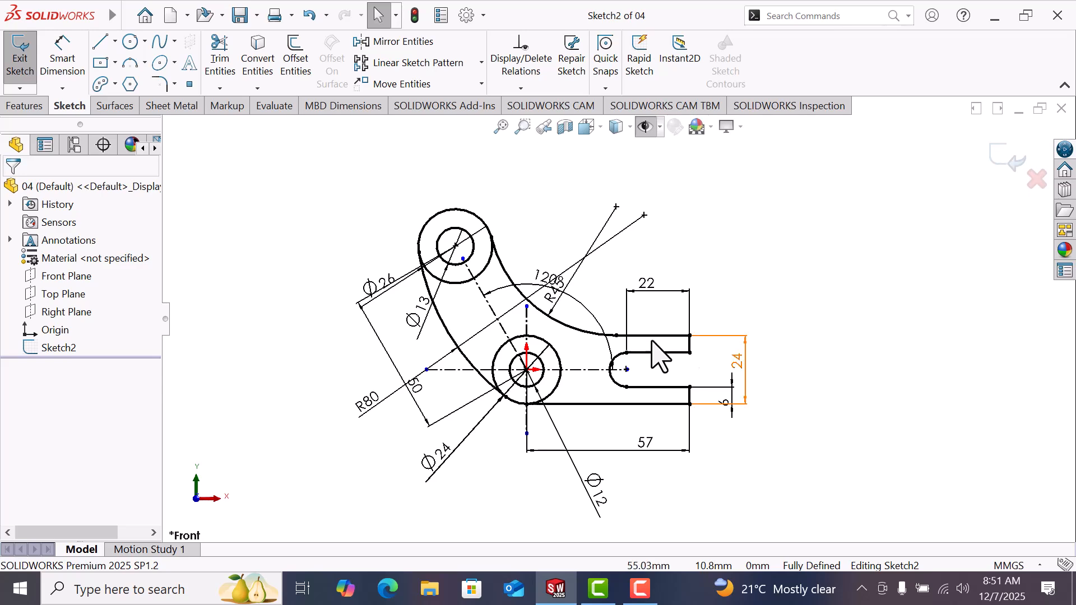
Trim away the lower part of the upper outer circle between the two connecting arcs and finish trimming
scroll(487, 302, down, 3)
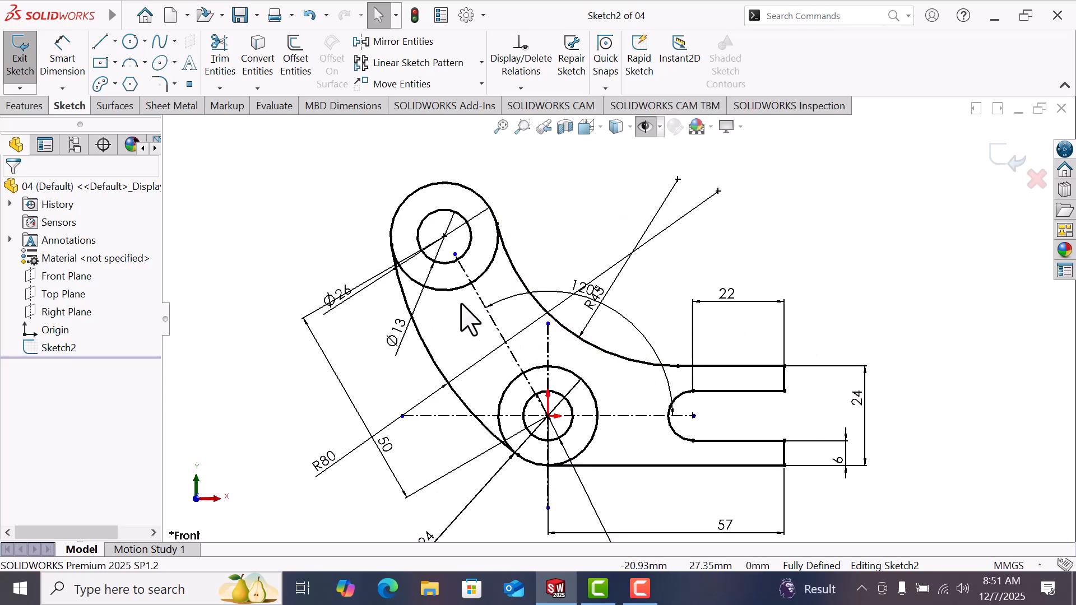
click(464, 289)
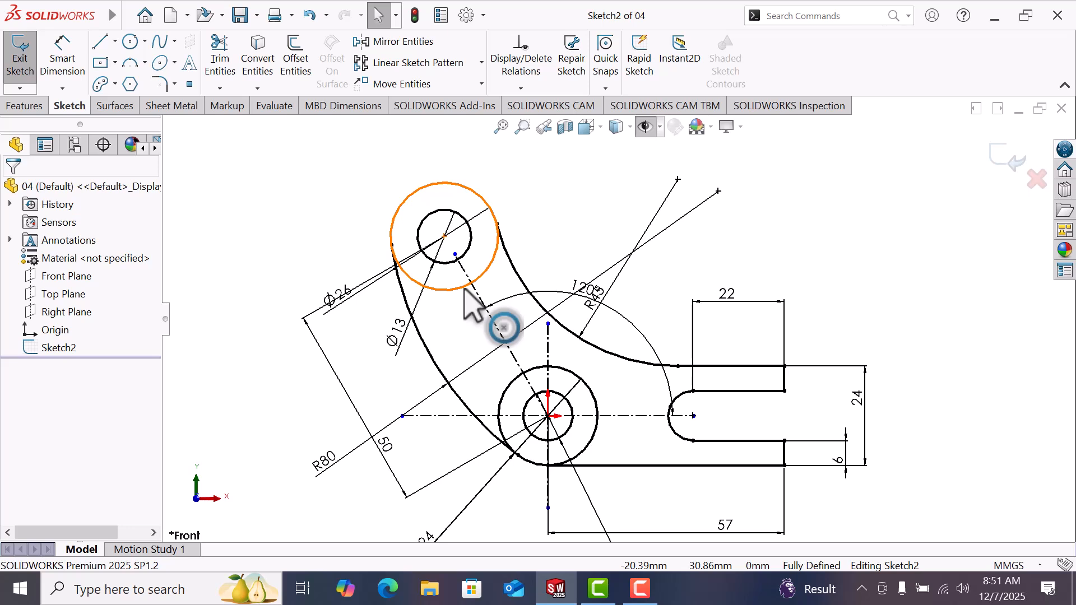
click(228, 47)
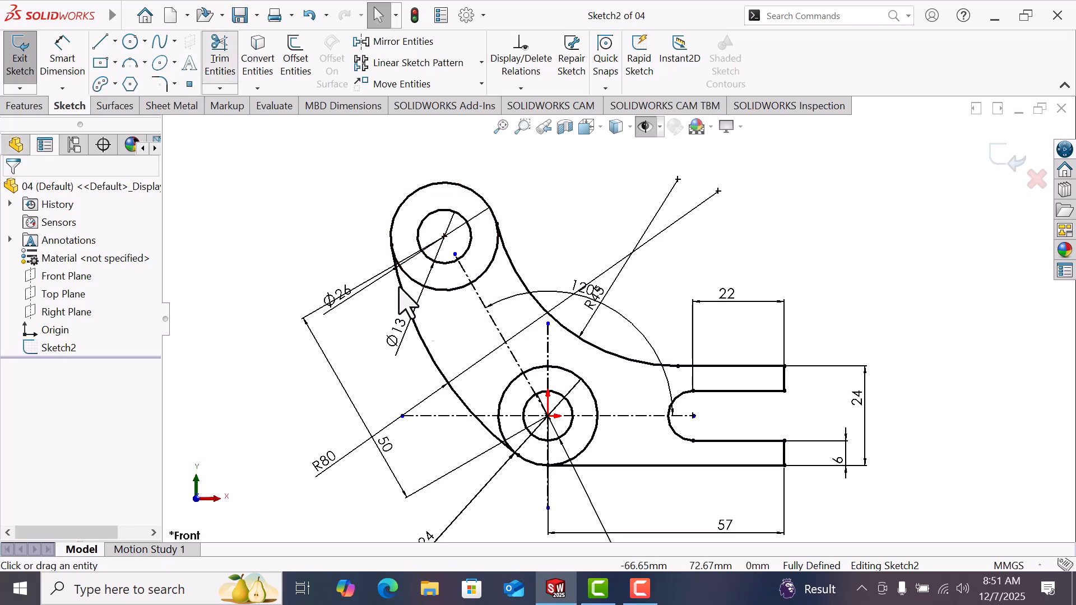
click(483, 275)
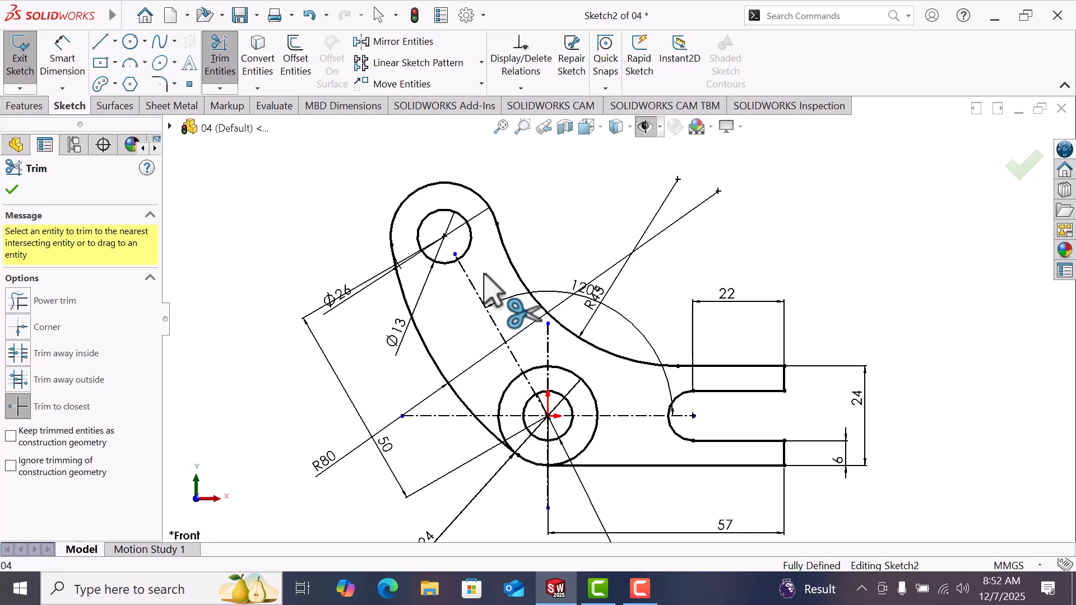
right_click(539, 180)
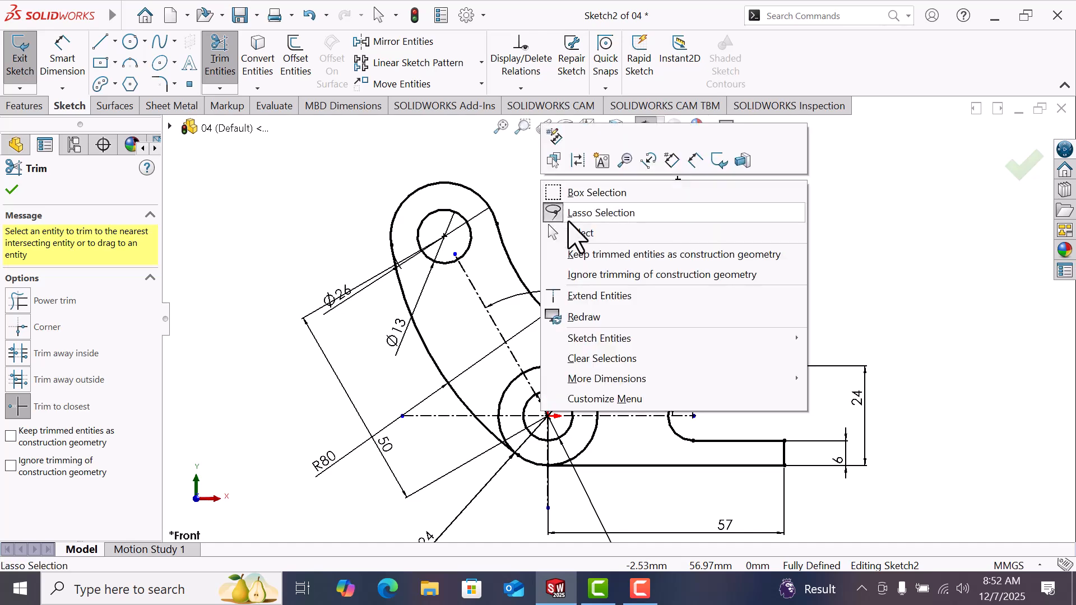
click(556, 233)
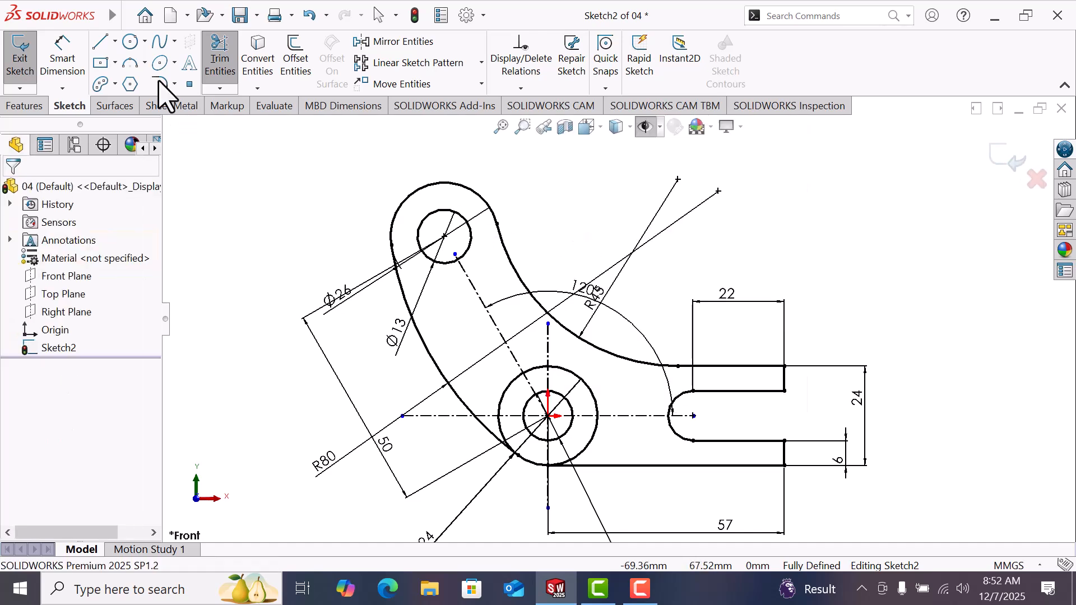
Draw a downward-bulging three-point arc of about 15 mm radius between the two connecting arcs below the upper hole
click(130, 63)
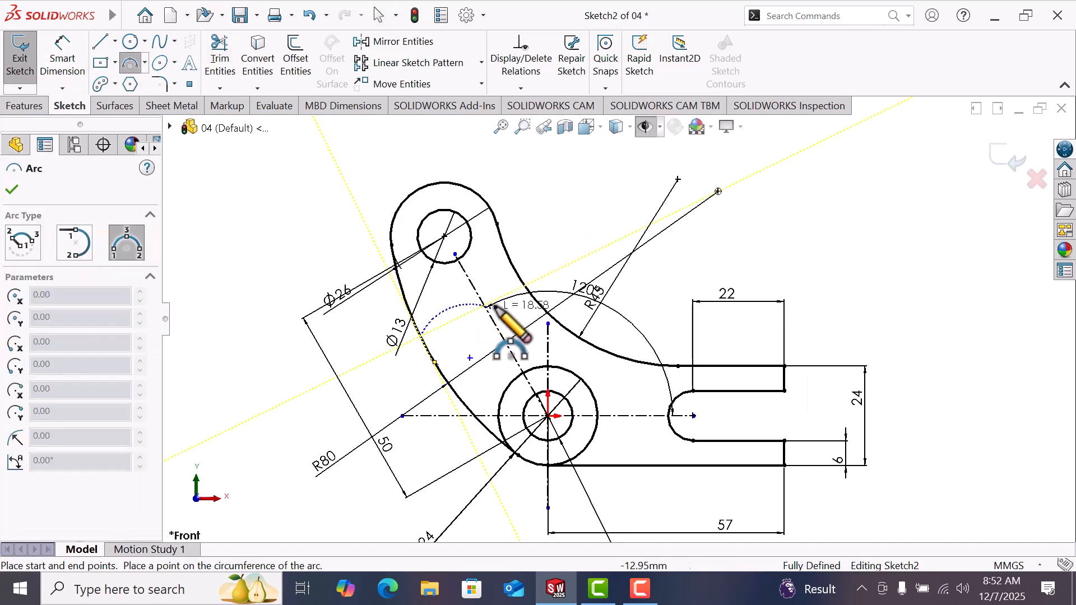
click(516, 276)
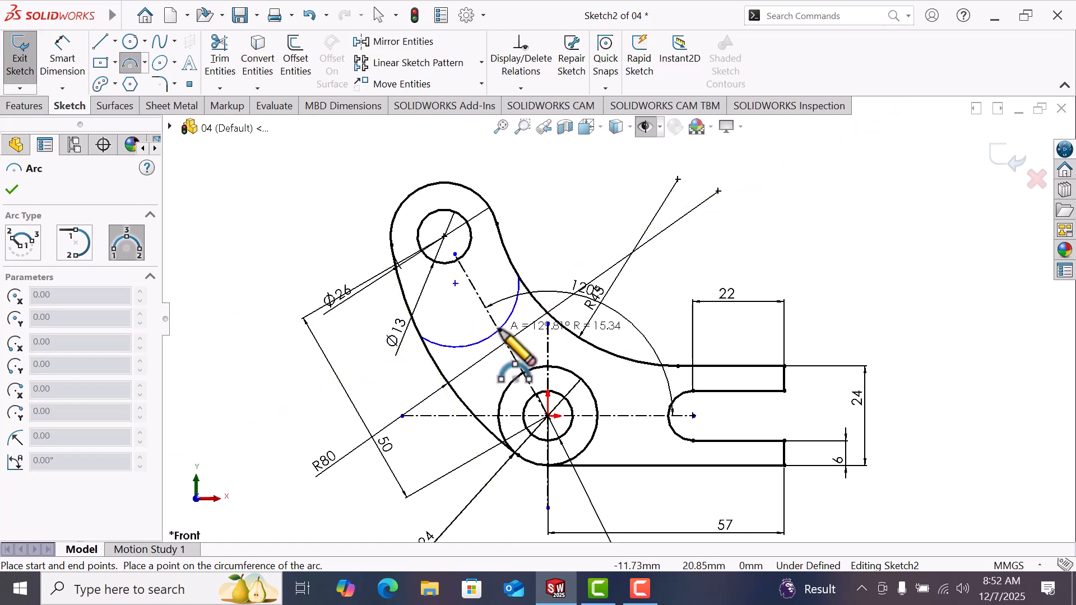
click(499, 330)
right_click(500, 330)
click(541, 342)
Try to make the new cross arc tangent to the R80 arc and to the R45 arc
click(438, 346)
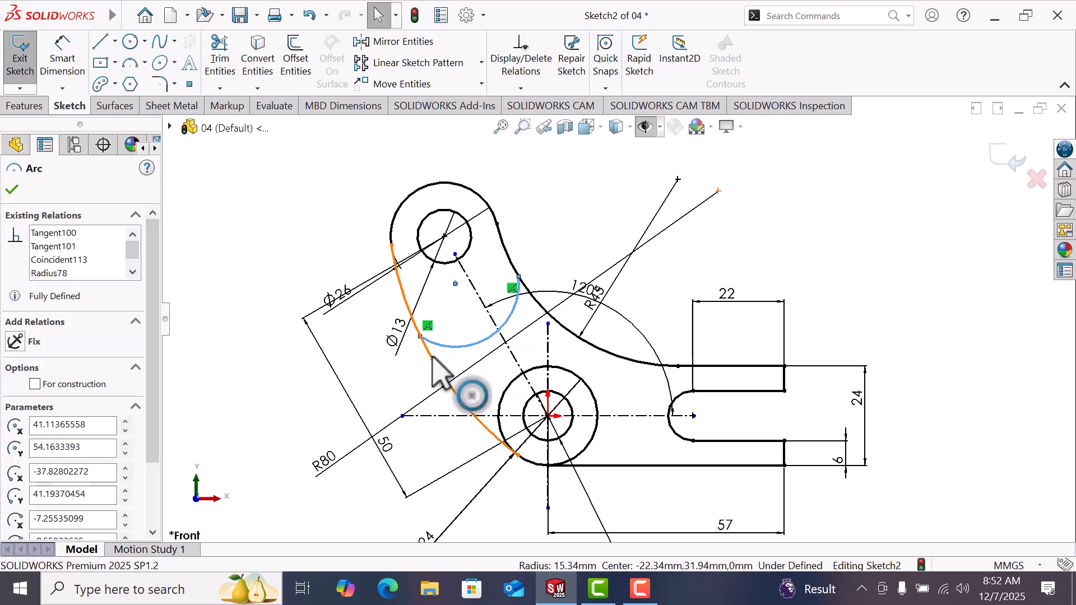
ctrl+click(432, 353)
click(32, 432)
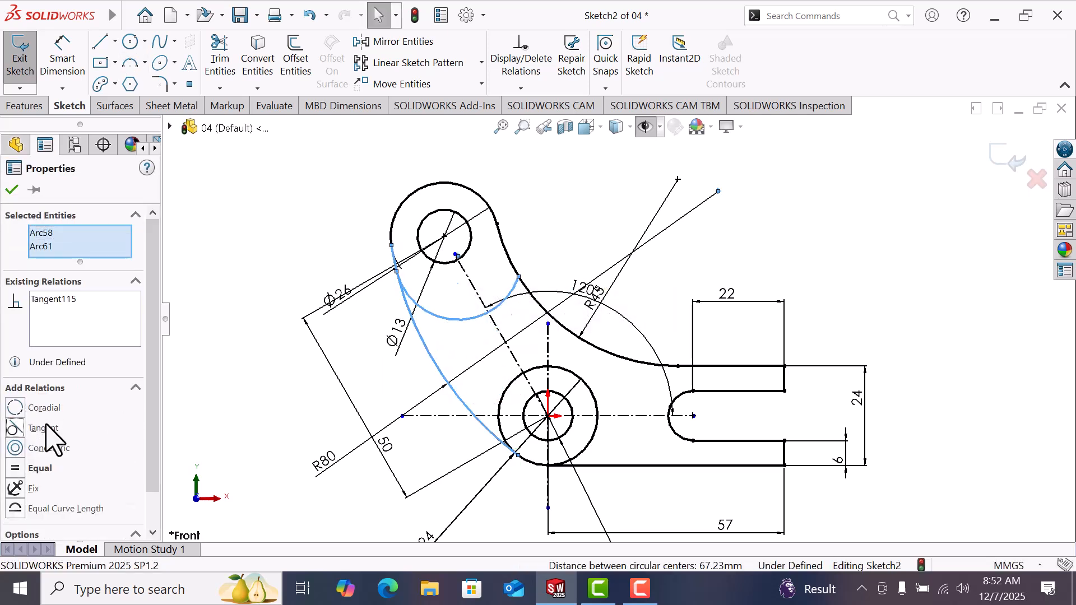
click(557, 230)
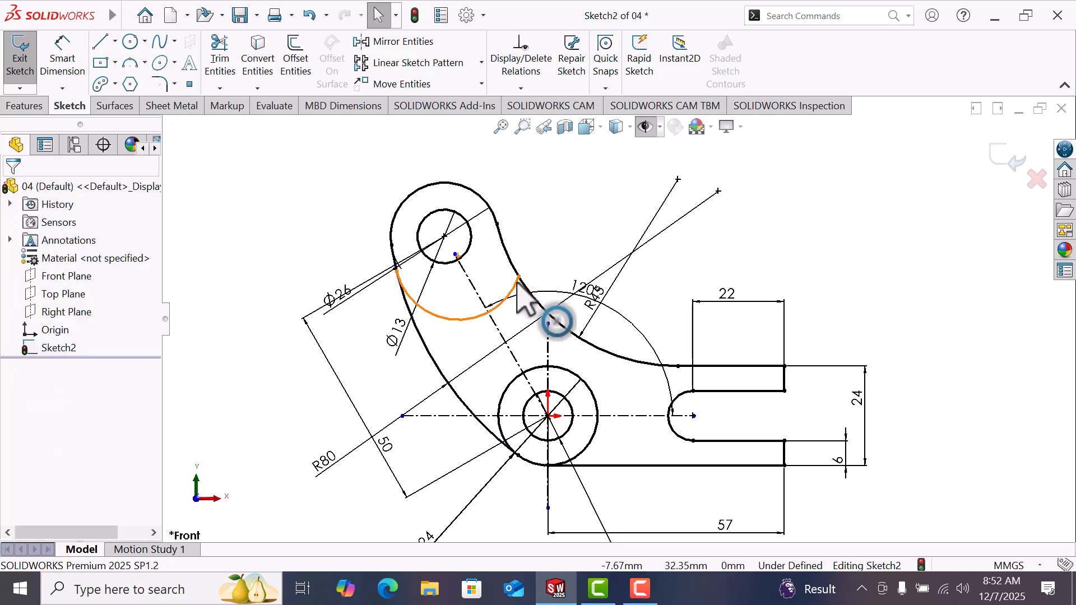
click(517, 283)
ctrl+click(512, 265)
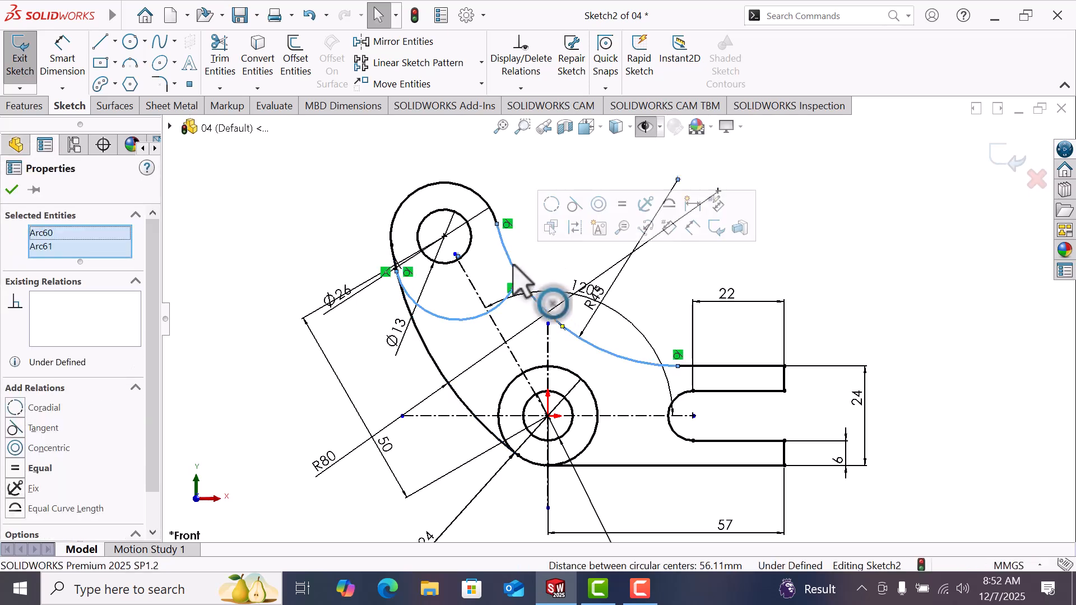
click(16, 429)
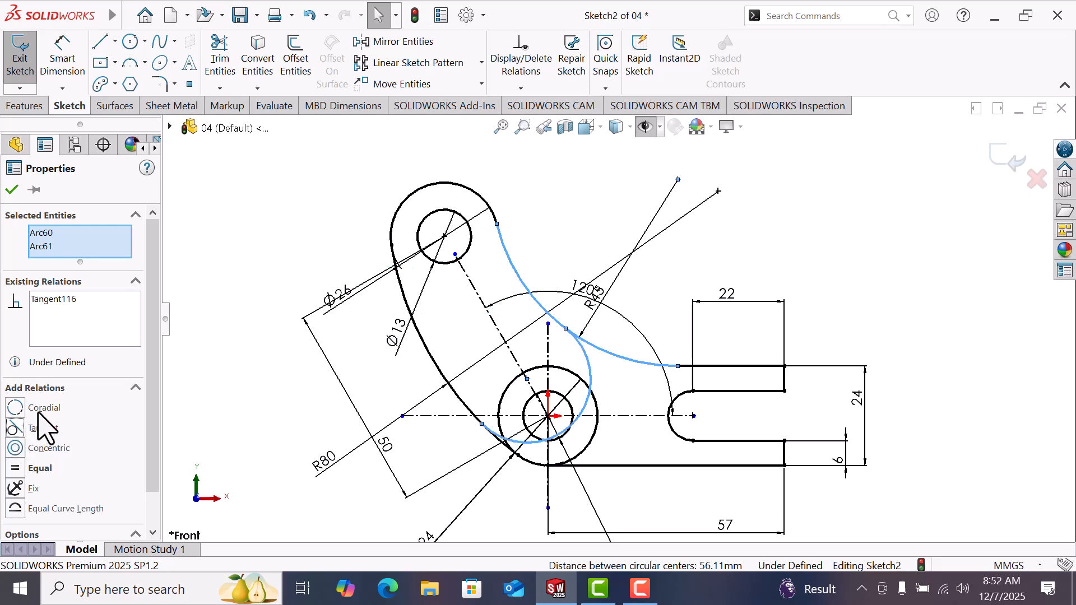
click(577, 269)
Try to dimension the cross arc's radius as 20 mm
click(591, 392)
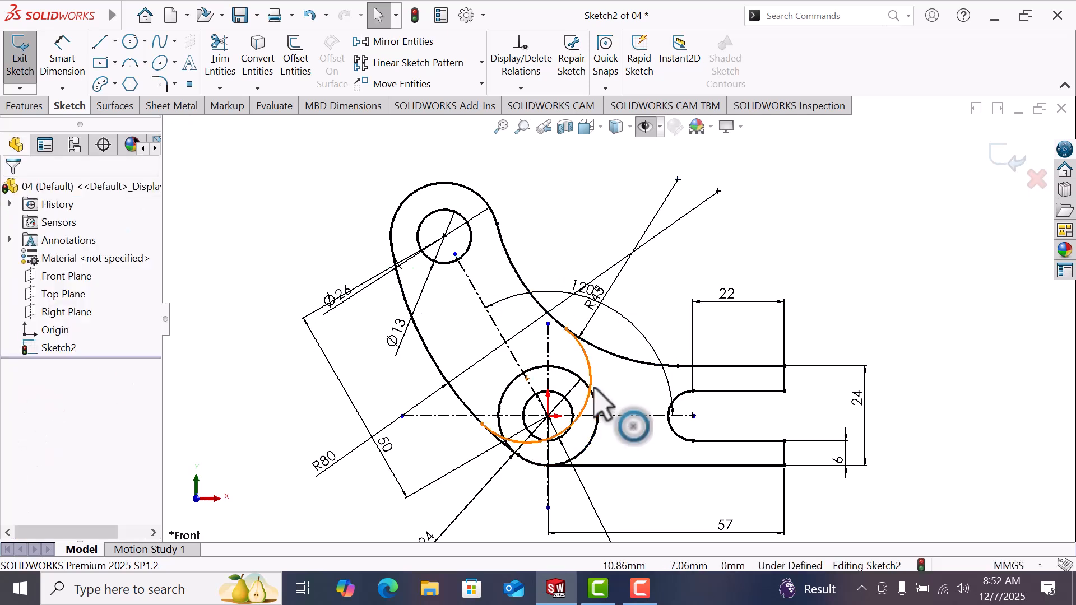
click(792, 259)
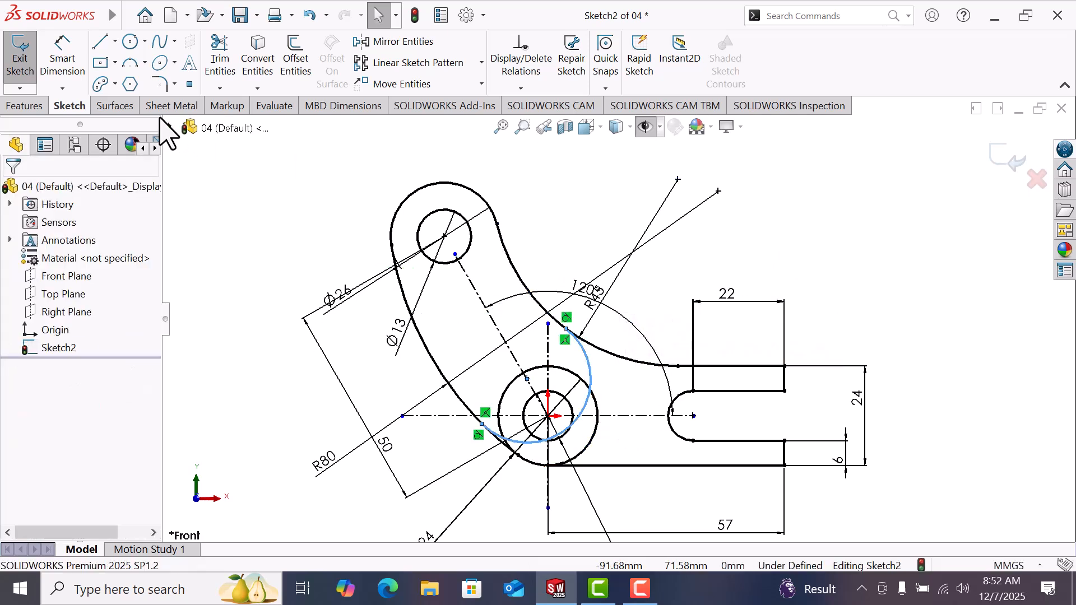
click(70, 68)
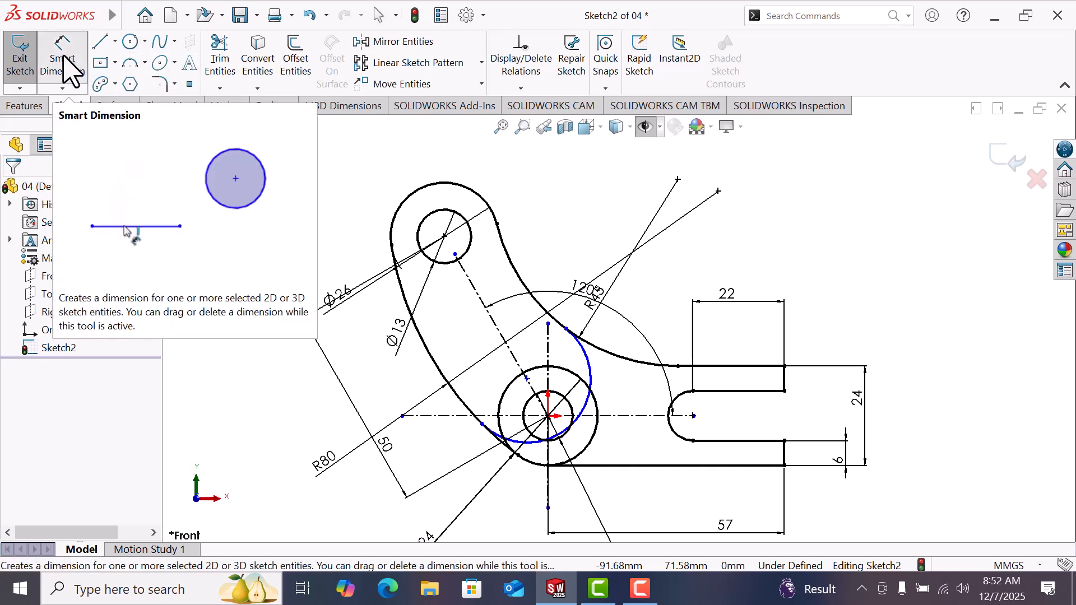
click(589, 406)
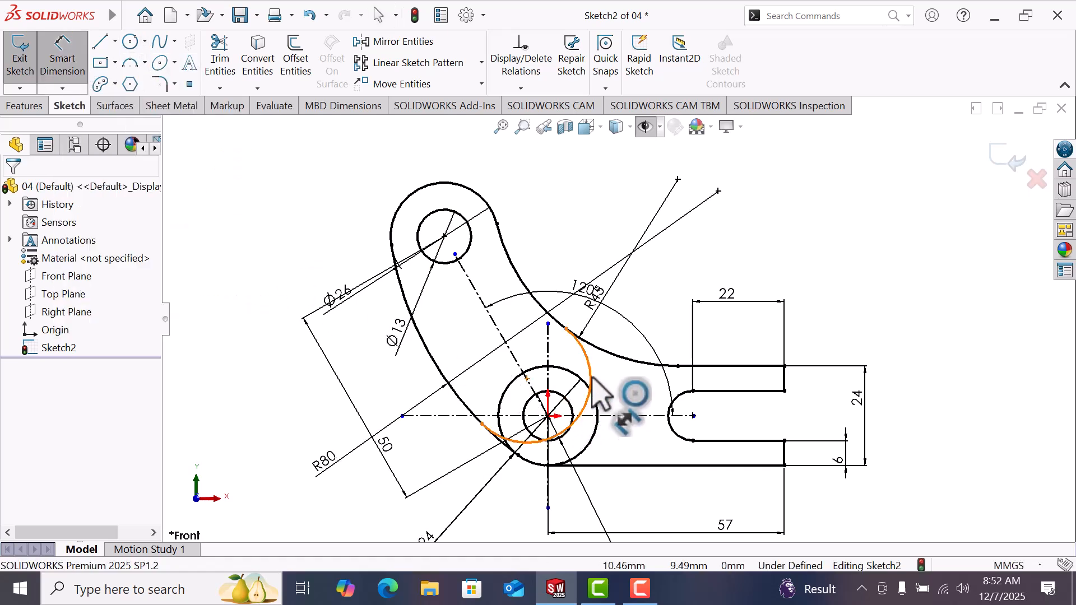
click(620, 390)
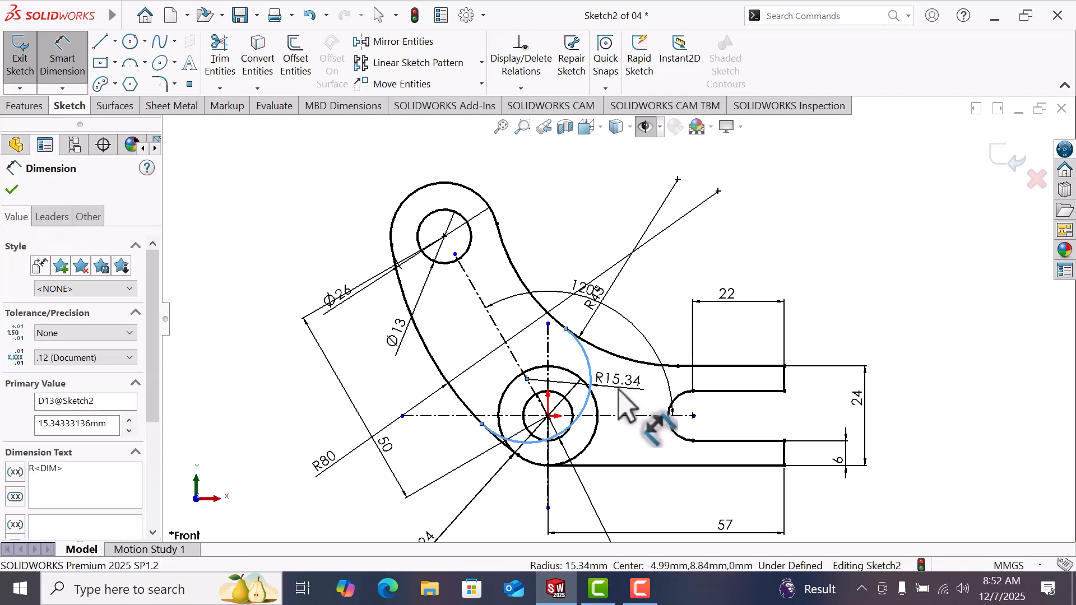
key(Return)
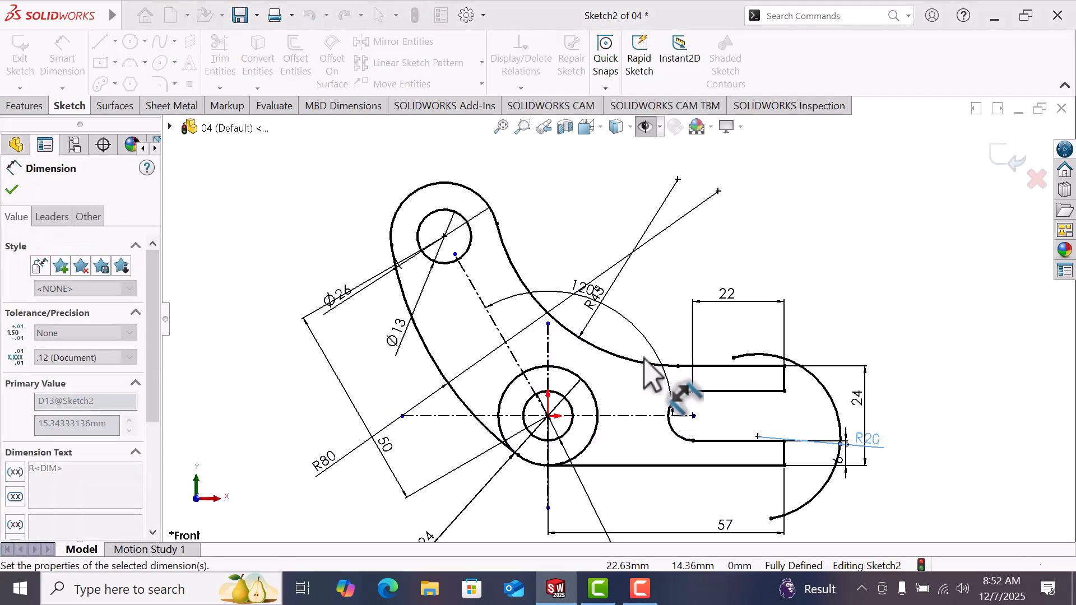
click(794, 254)
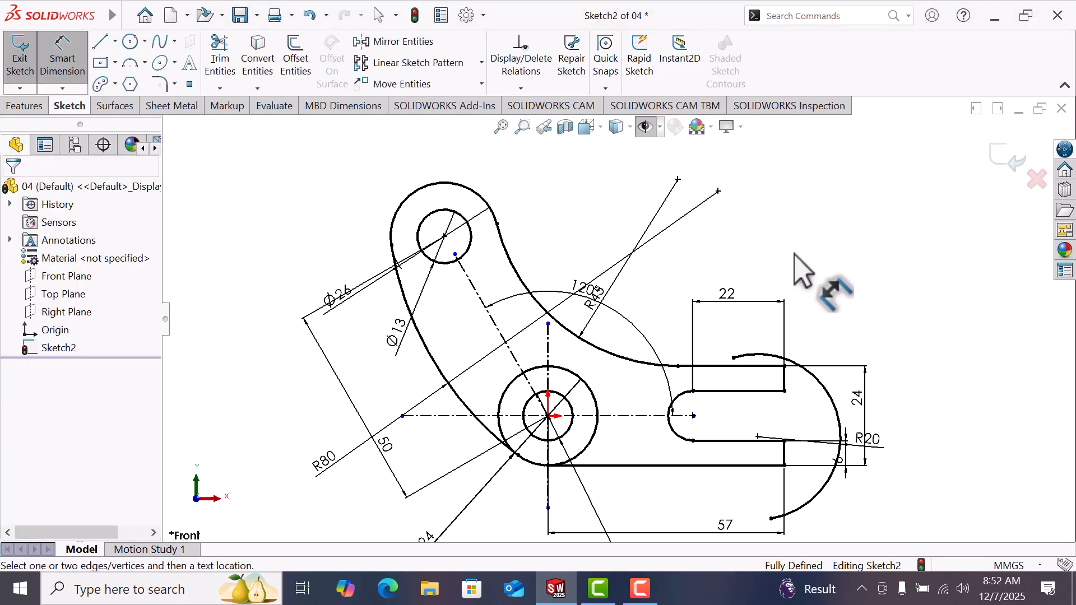
Undo the cross arc's radius dimension and both of its tangent relations
key(ctrl+z)
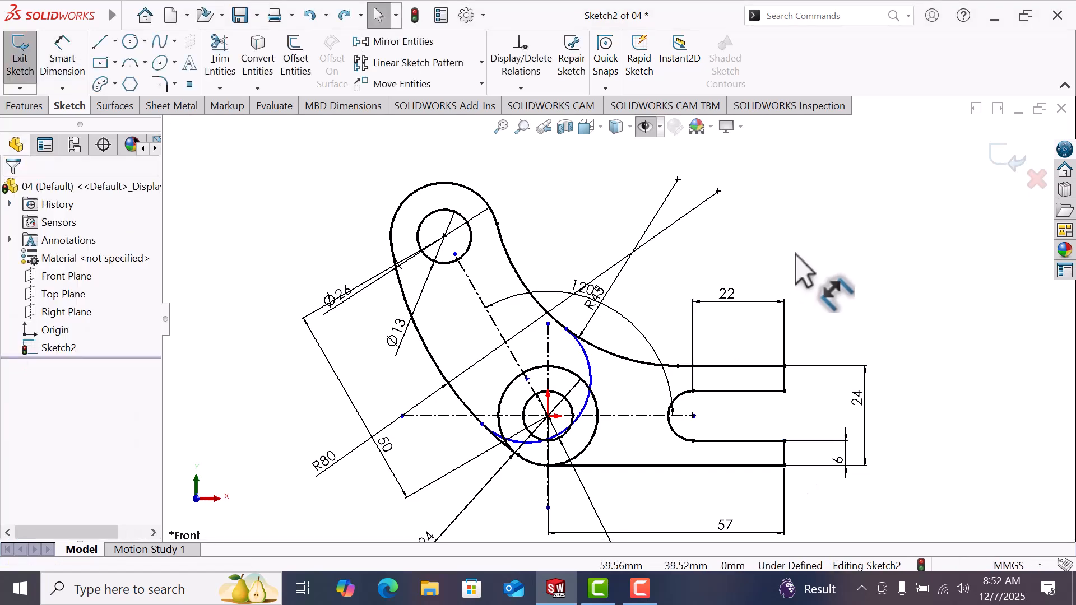
key(ctrl+z)
key(ctrl+z)
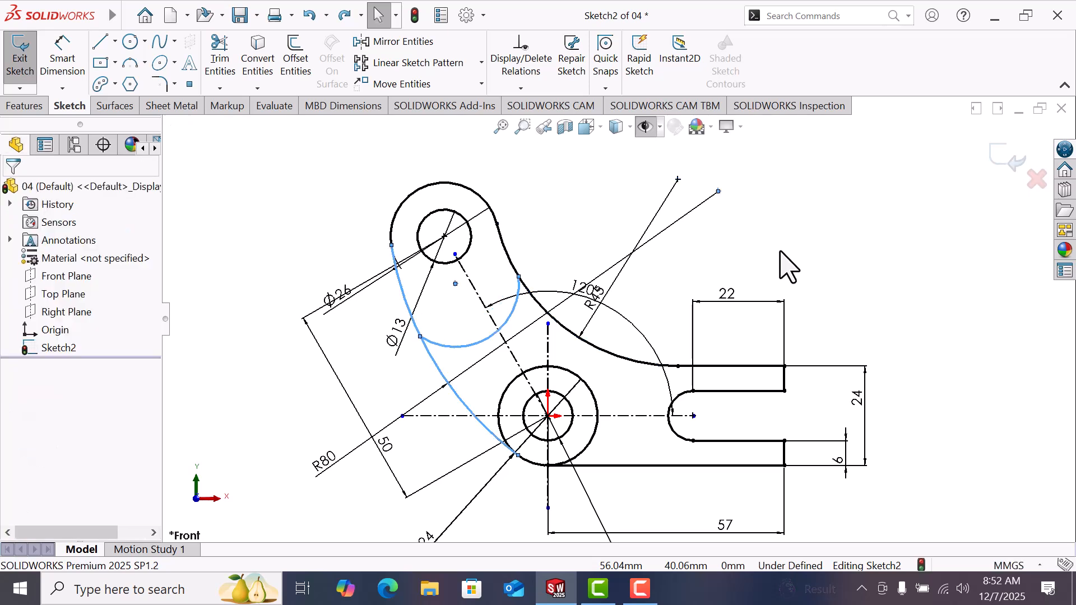
key(Escape)
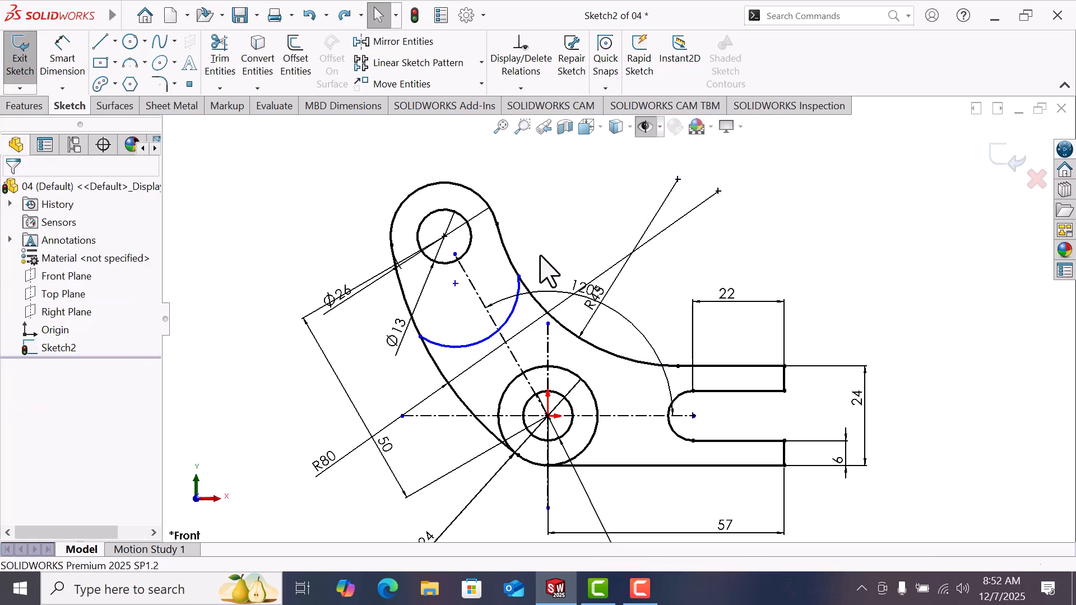
Make the cross arc's centre point coincident with the inclined centerline between the two holes
click(456, 283)
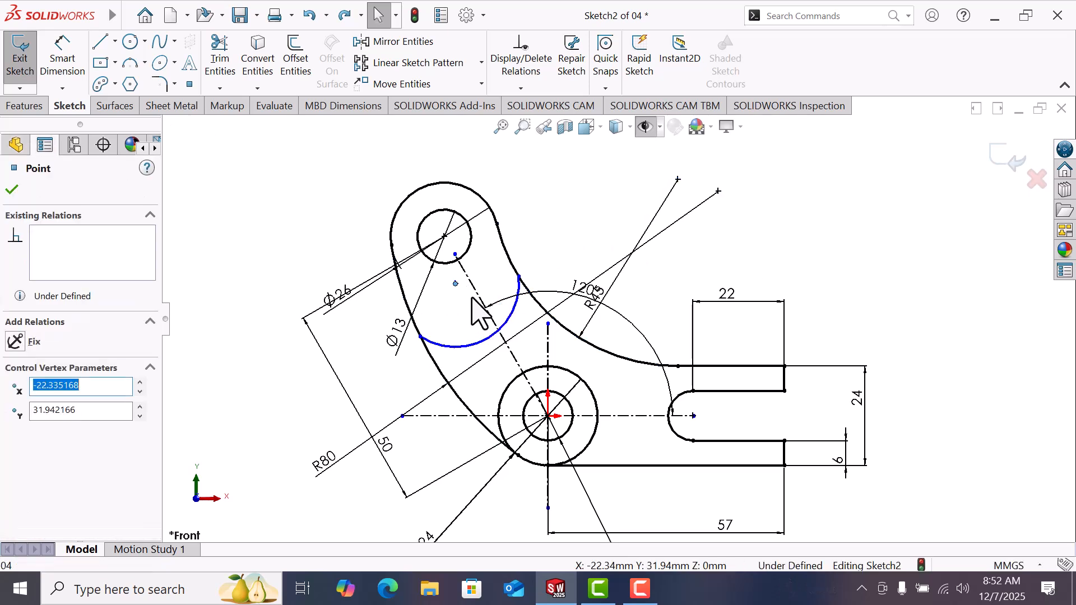
ctrl+click(483, 306)
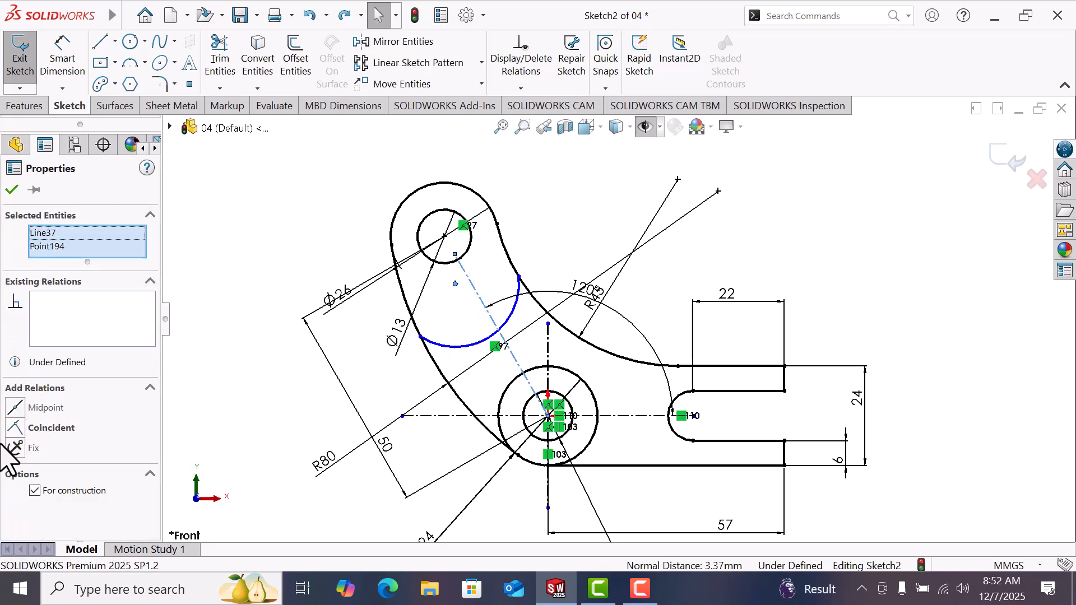
click(15, 428)
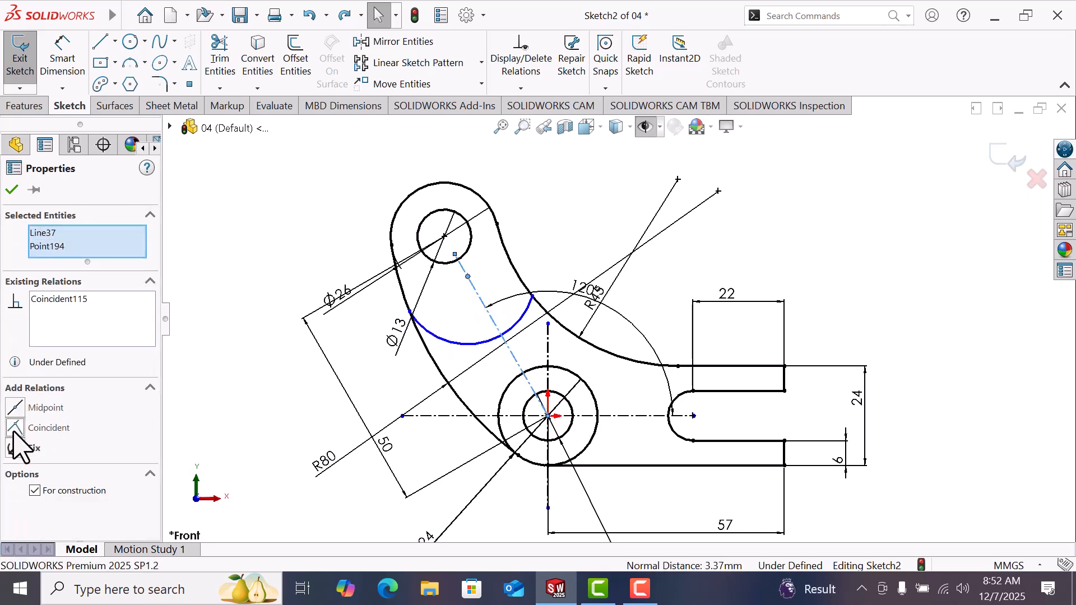
click(556, 247)
Pull the cross arc up toward the upper hole and make its centre coincident with that hole's centre
mouse_move(531, 296)
mouse_down()
mouse_move(509, 259)
mouse_move(526, 274)
mouse_up()
click(453, 239)
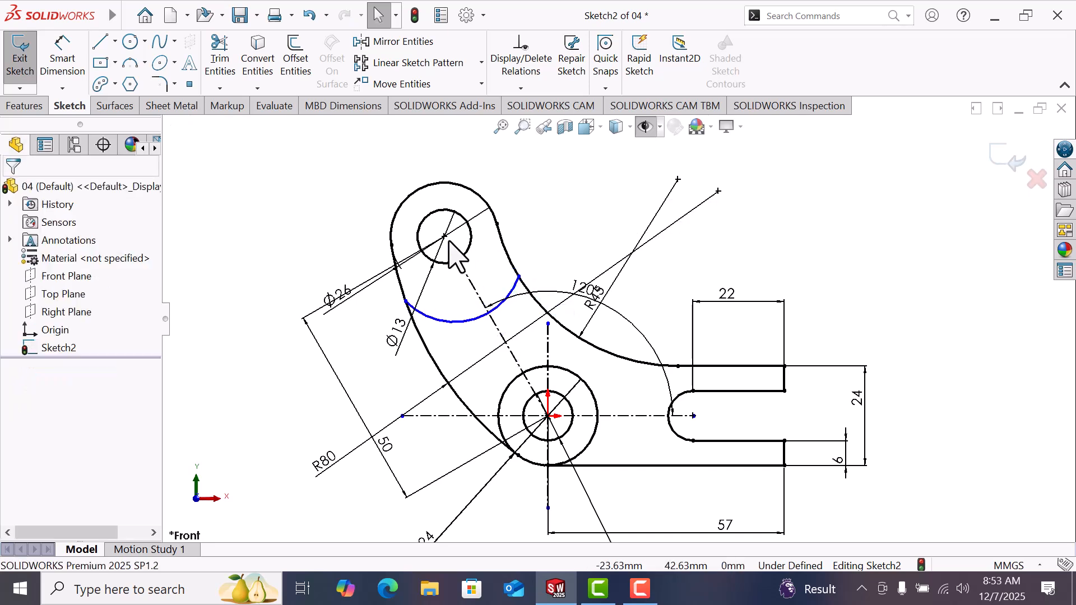
drag(520, 277, 509, 261)
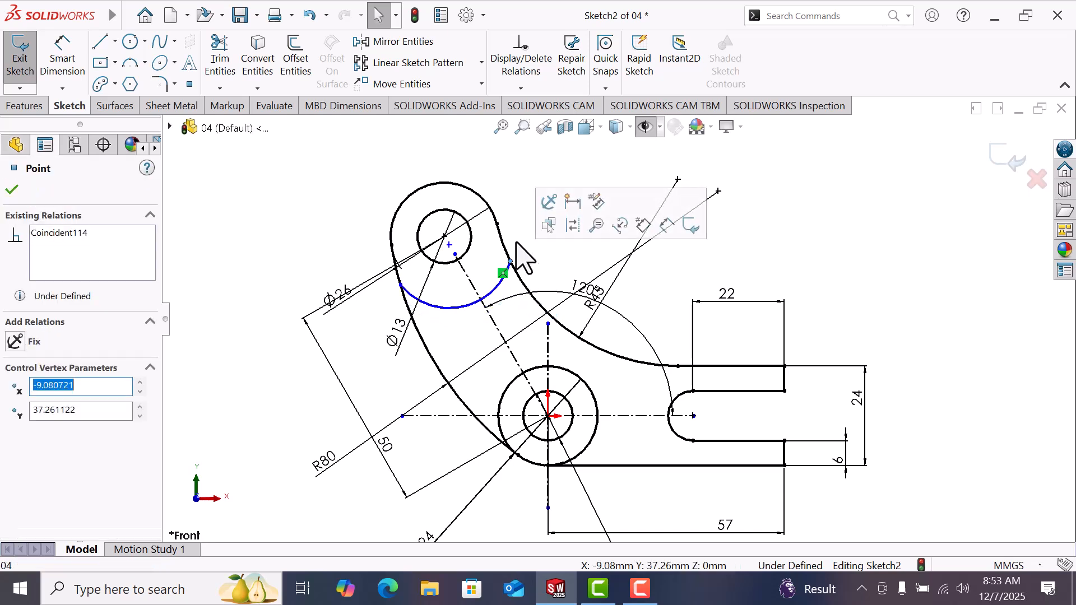
click(444, 252)
click(449, 245)
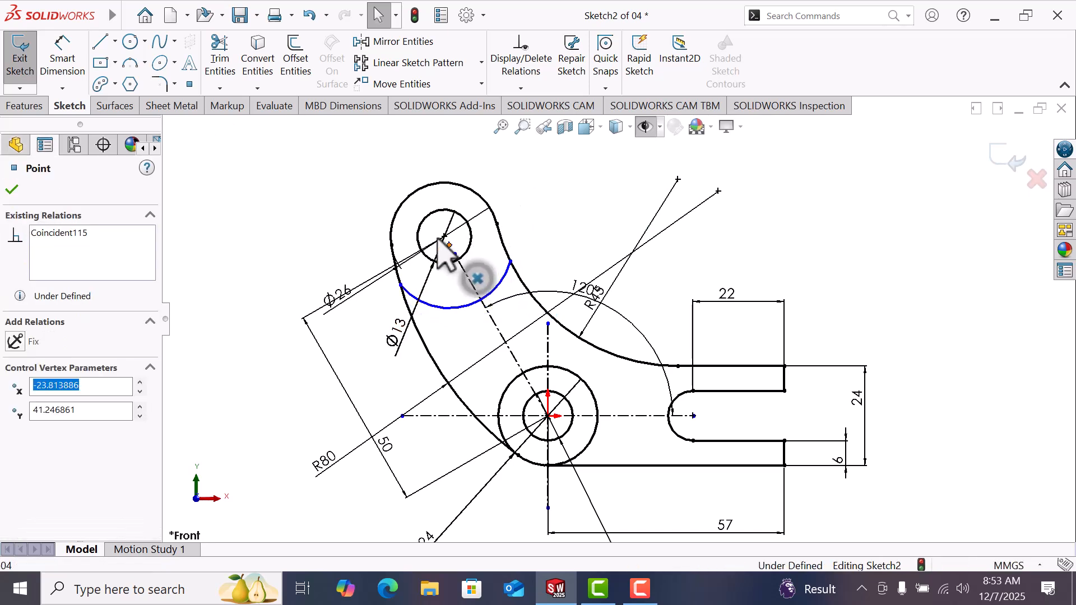
ctrl+click(444, 237)
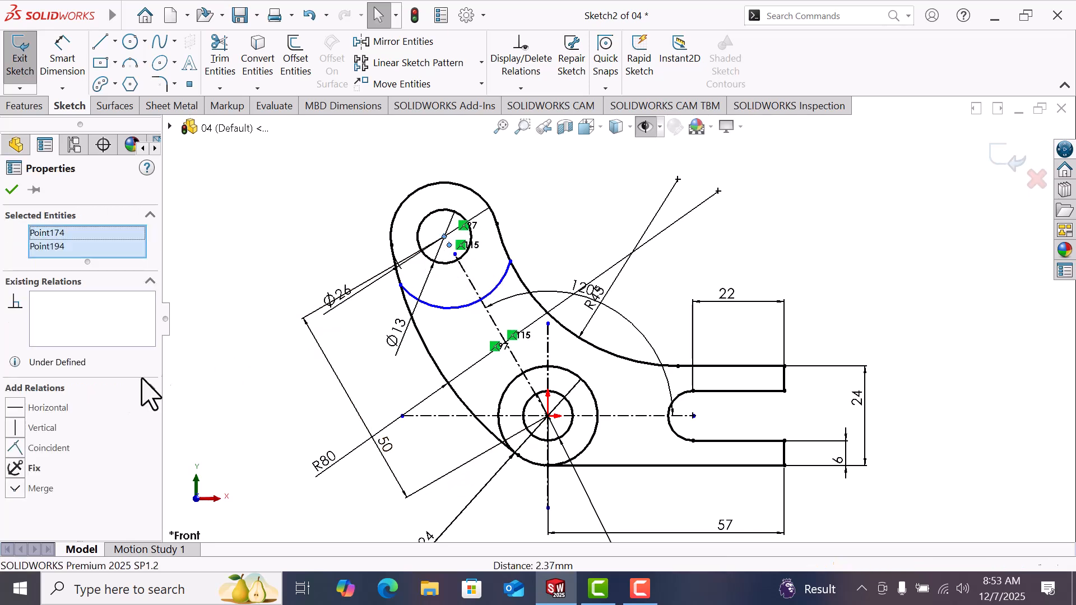
click(15, 447)
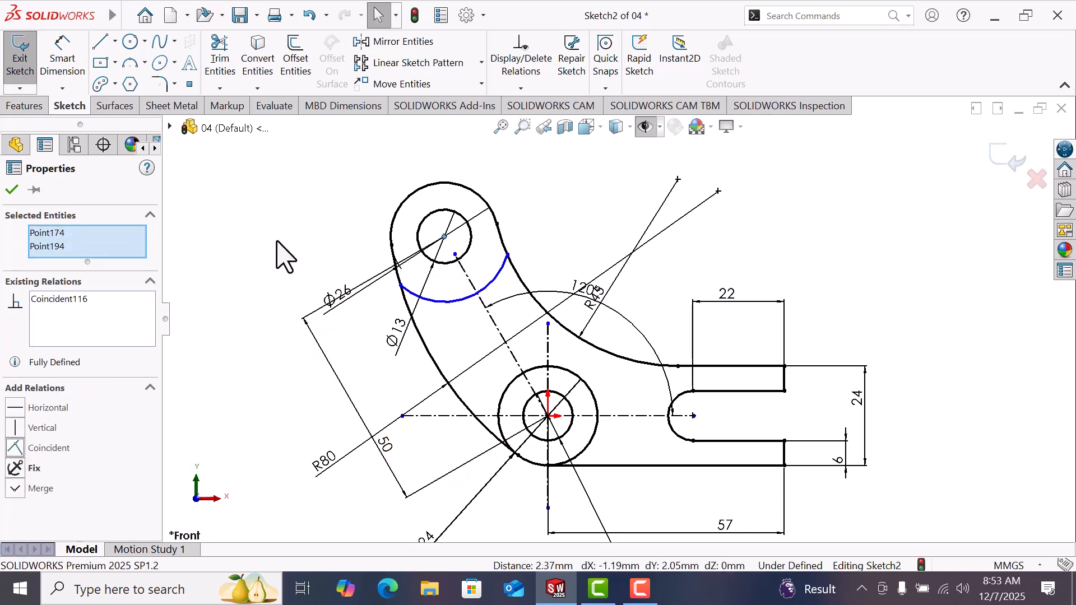
click(313, 274)
Dimension the cross arc's radius as 20 mm and reposition the dimension text beside the 13 mm hole's diameter dimension
right_drag(313, 275, 302, 181)
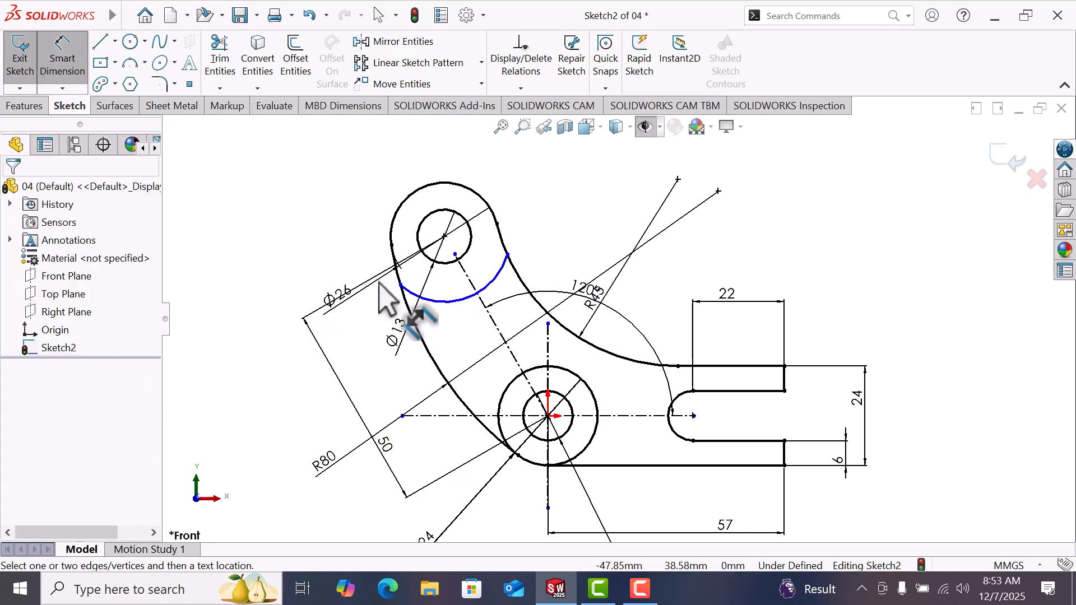
click(443, 303)
click(445, 334)
text(20)
key(Return)
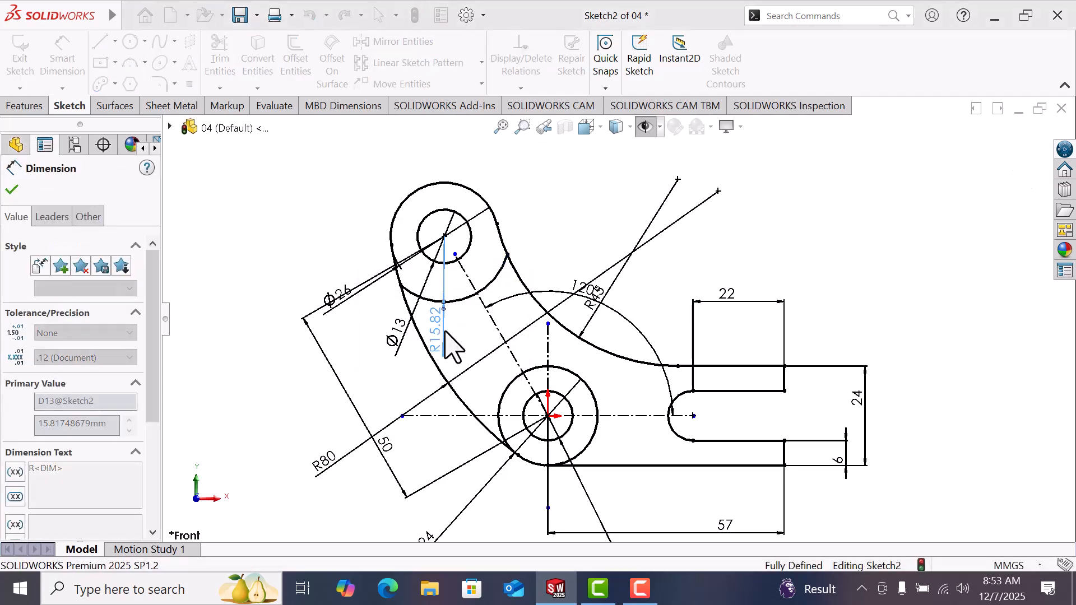
right_click(548, 208)
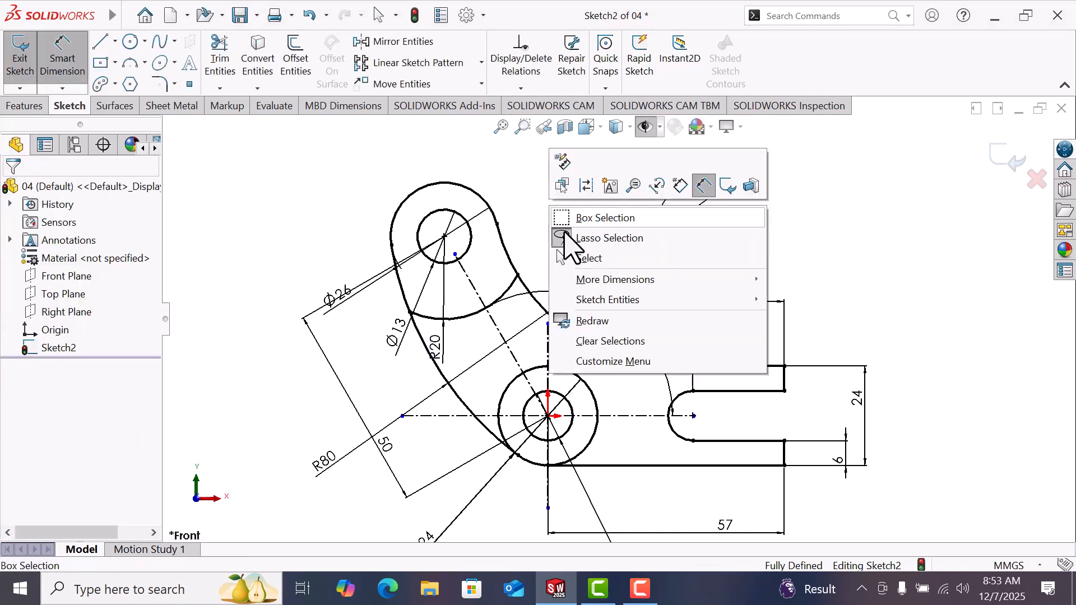
click(572, 260)
scroll(664, 339, up, 3)
scroll(664, 339, down, 1)
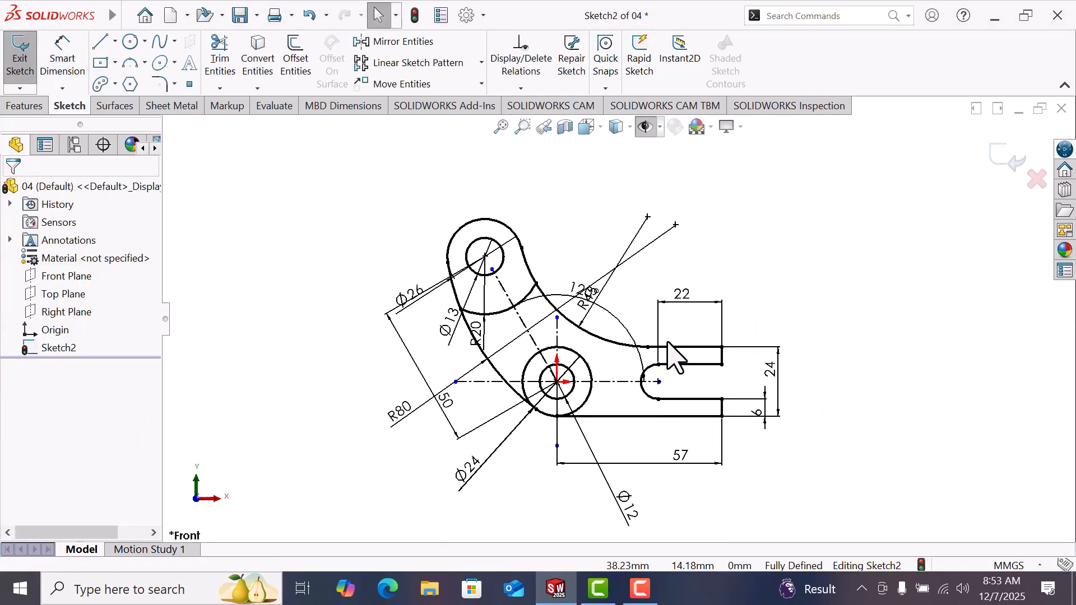
click(475, 343)
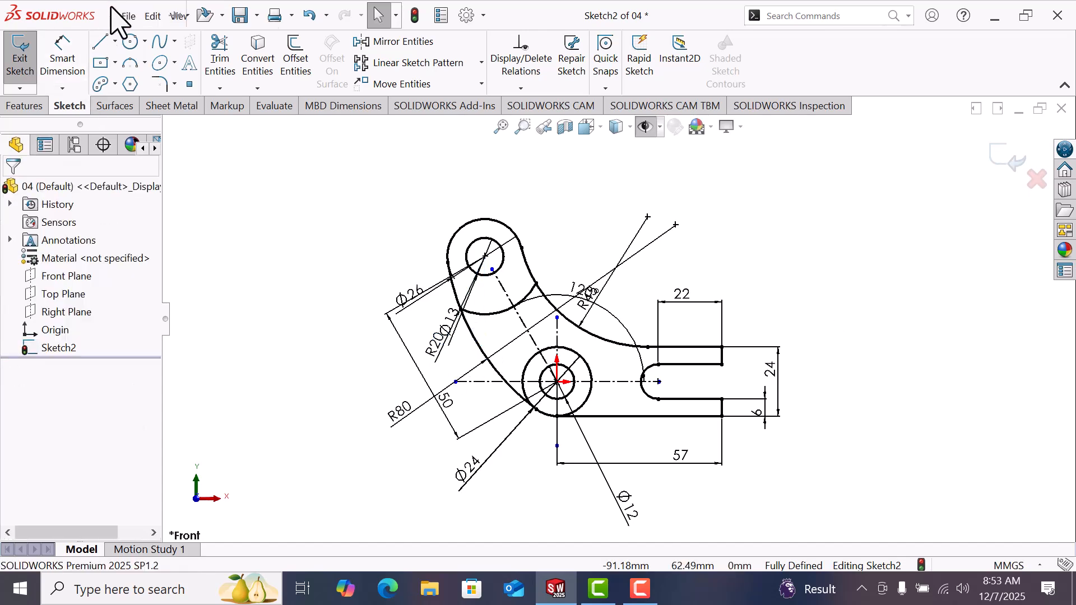
Save the part on the Desktop as 04 in SOLIDWORKS Part format, replacing the existing file
click(128, 16)
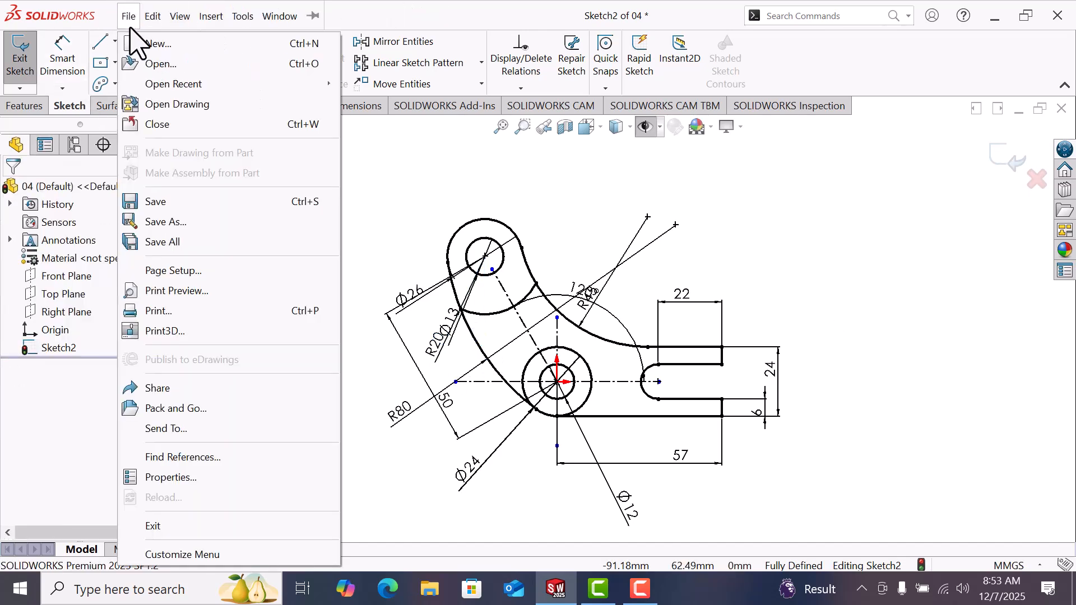
click(170, 222)
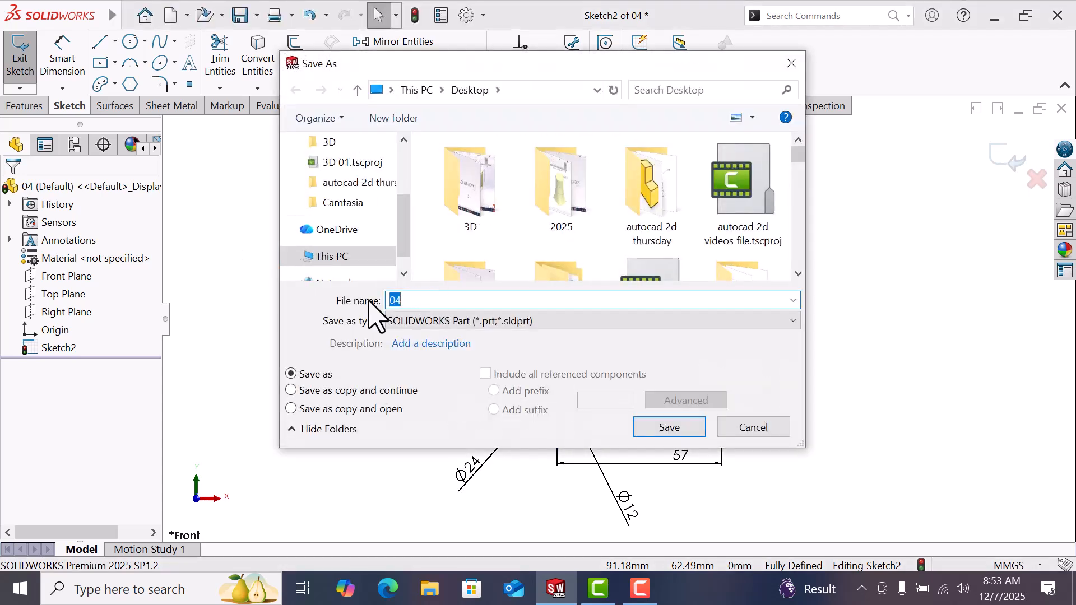
click(669, 429)
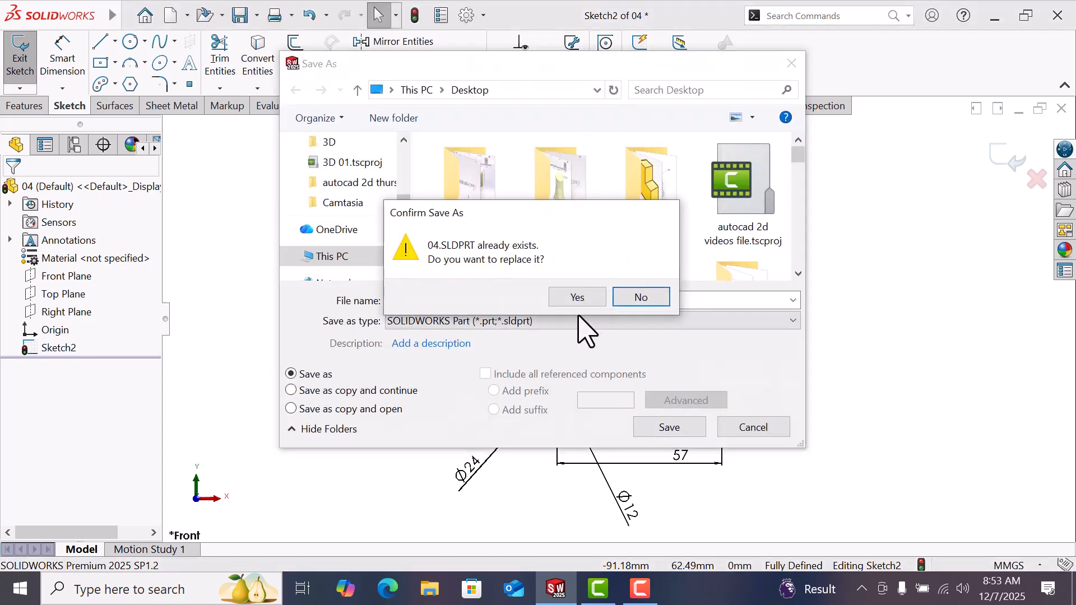
click(577, 297)
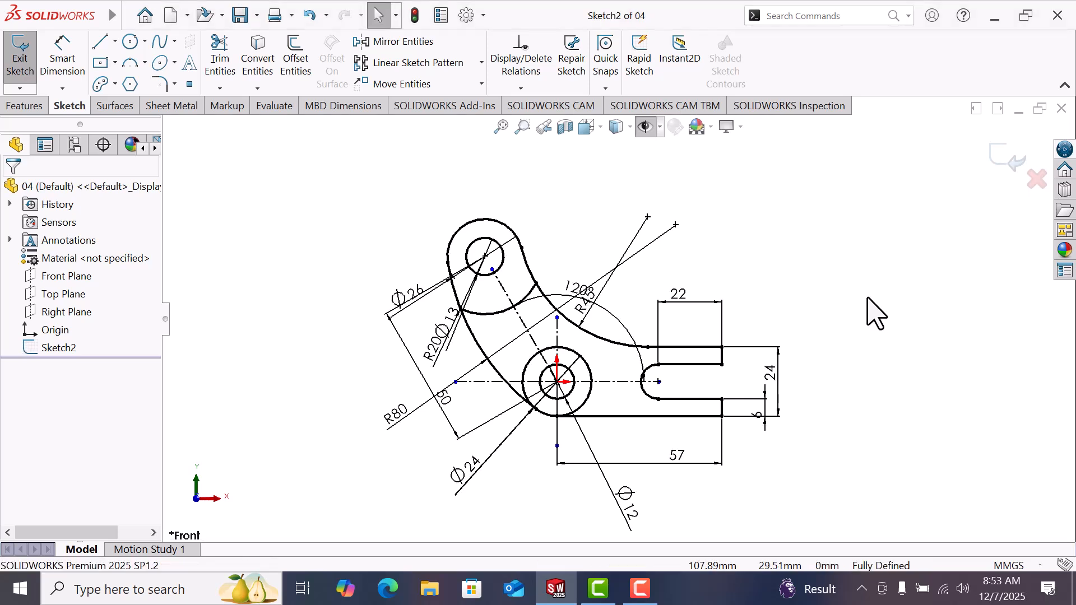
Delete all entities and dimensions from the open sketch
mouse_move(277, 165)
mouse_down()
mouse_move(513, 546)
mouse_move(831, 360)
mouse_move(816, 223)
mouse_up()
key(Delete)
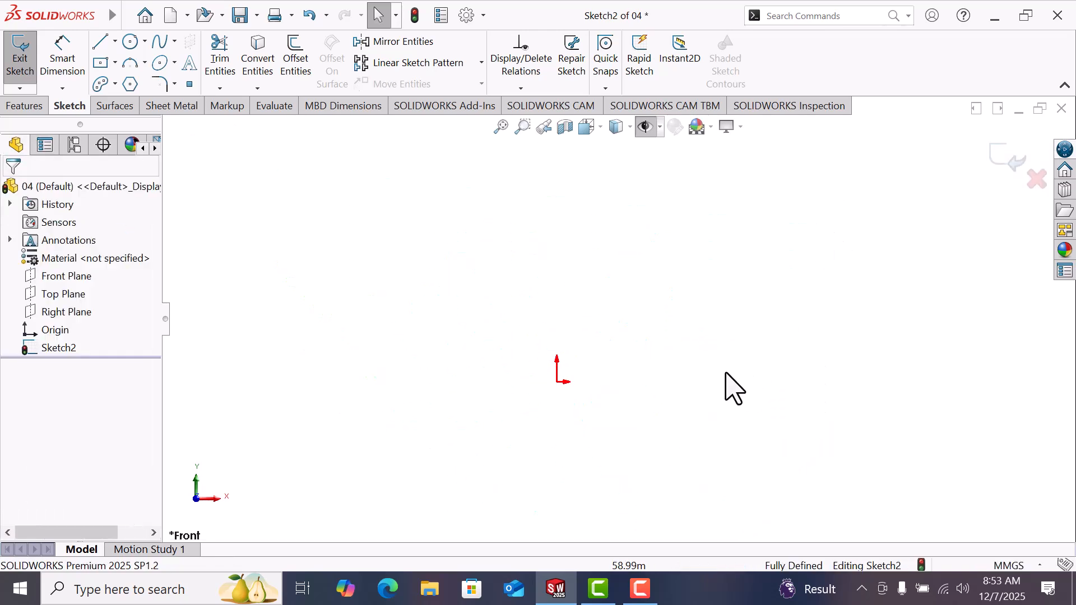
Draw five concentric circles centred on the origin with radii of about 26.7, 16.1, 8.9, 5.6 and 29.6 mm
click(130, 44)
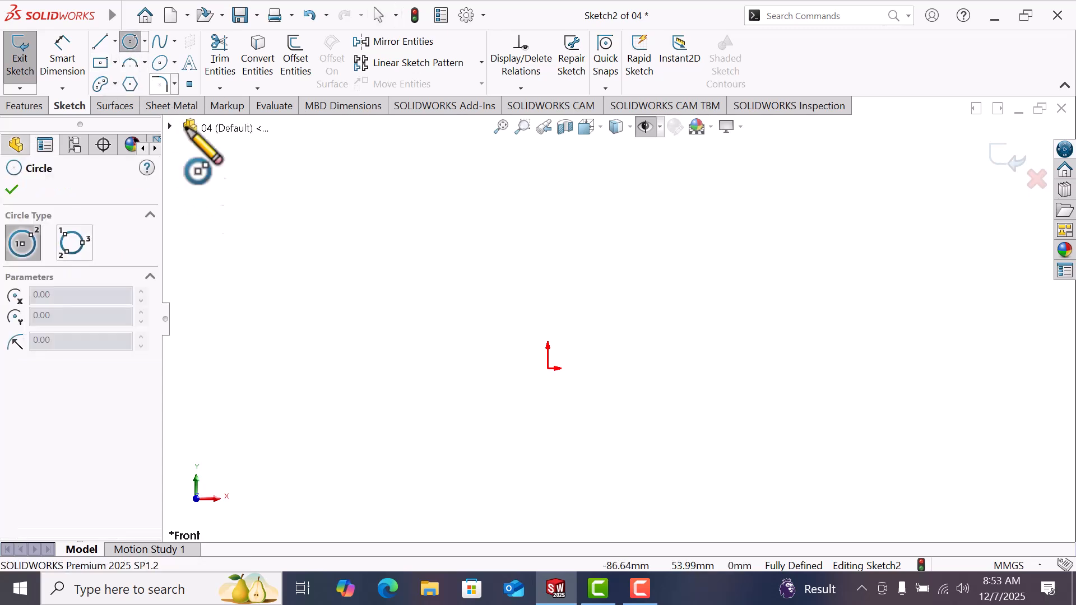
click(549, 369)
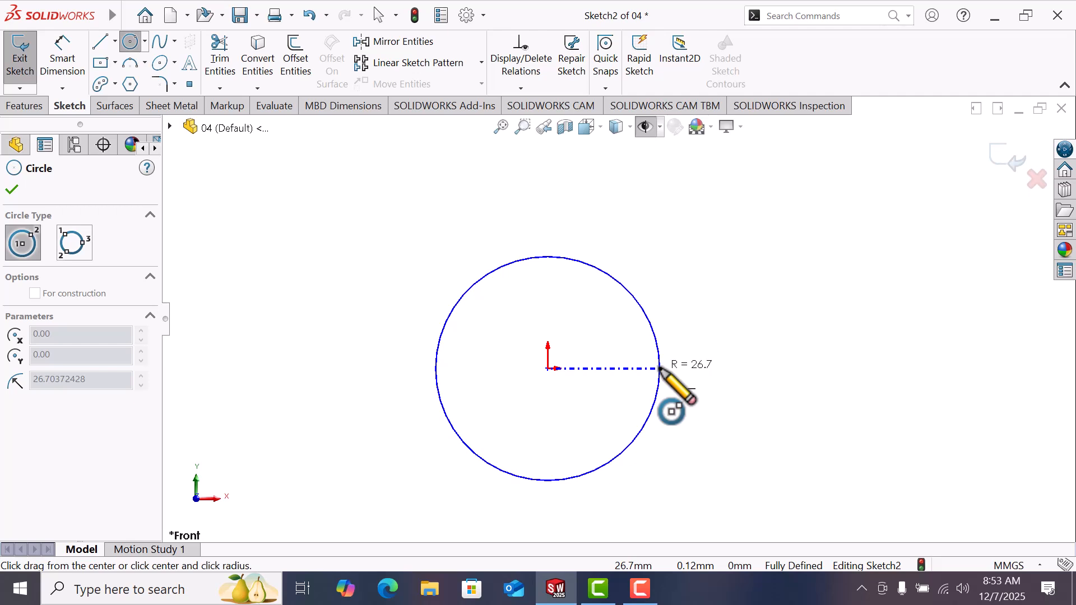
click(659, 368)
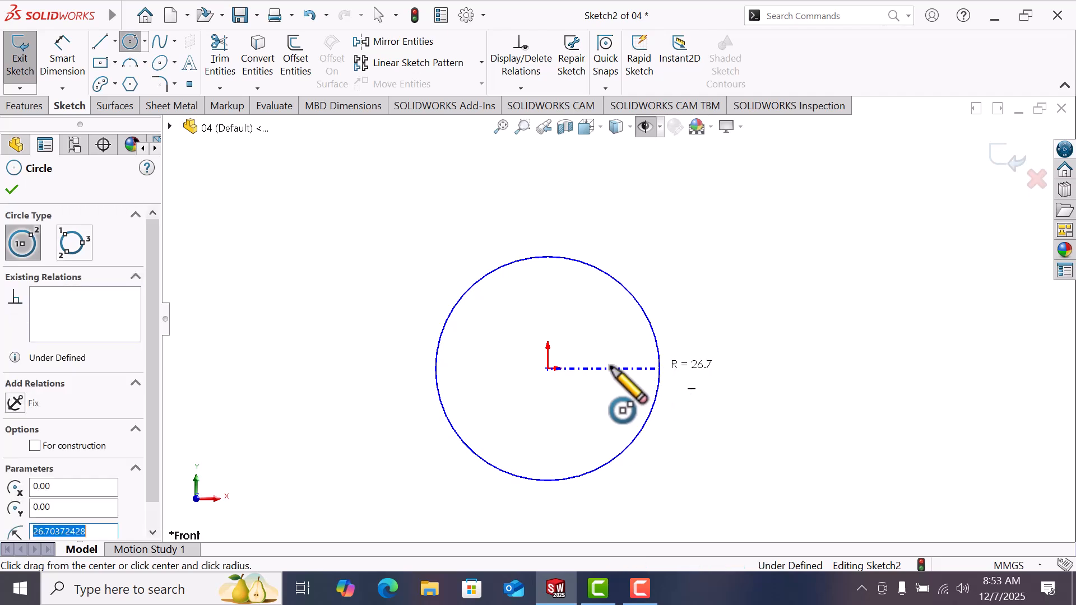
click(548, 368)
click(614, 364)
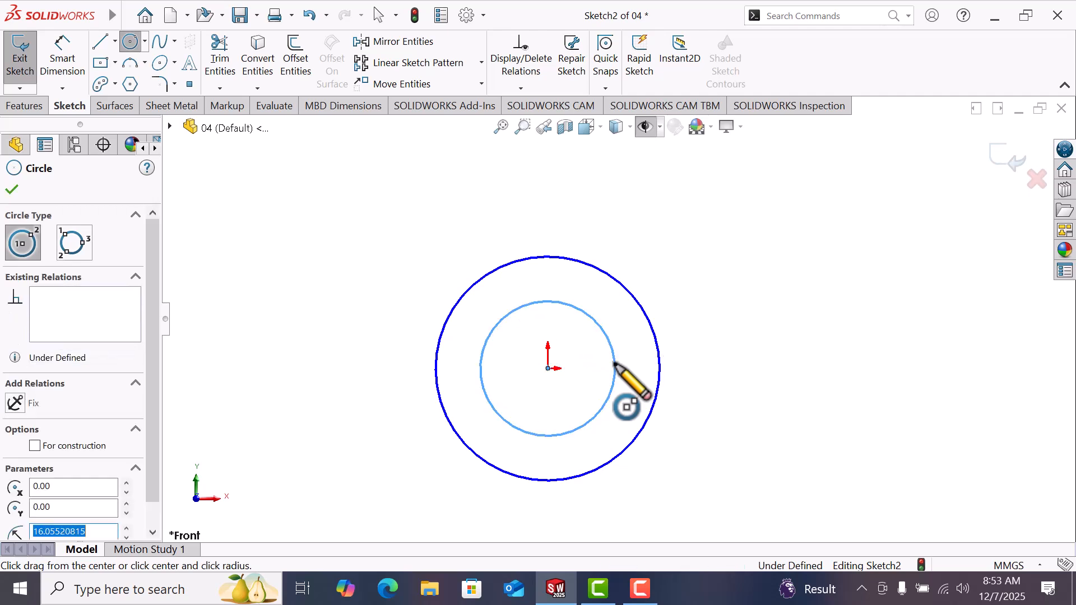
click(548, 368)
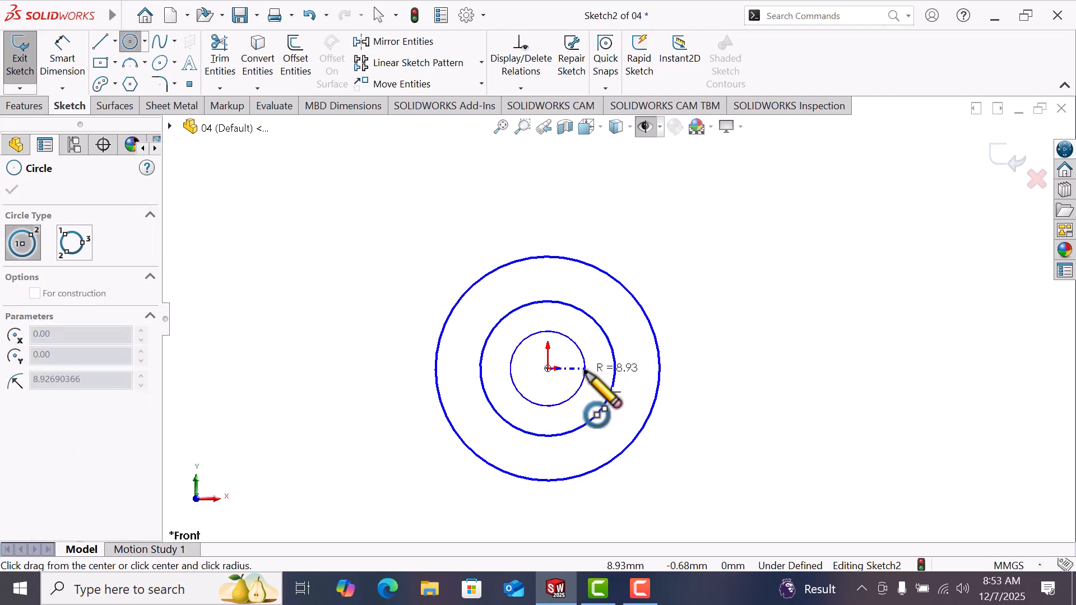
click(583, 381)
click(548, 368)
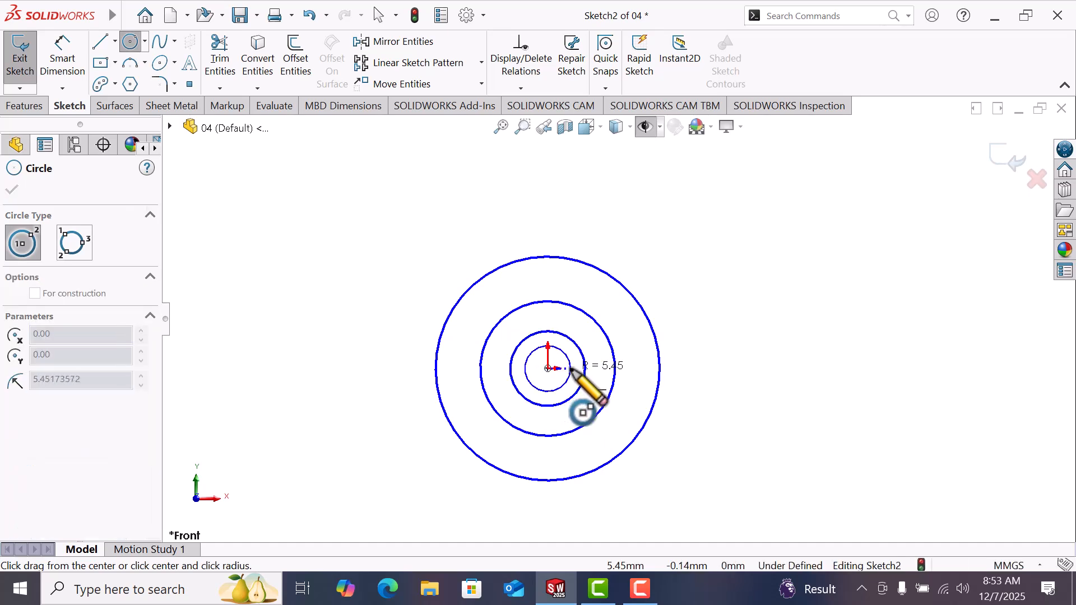
click(567, 382)
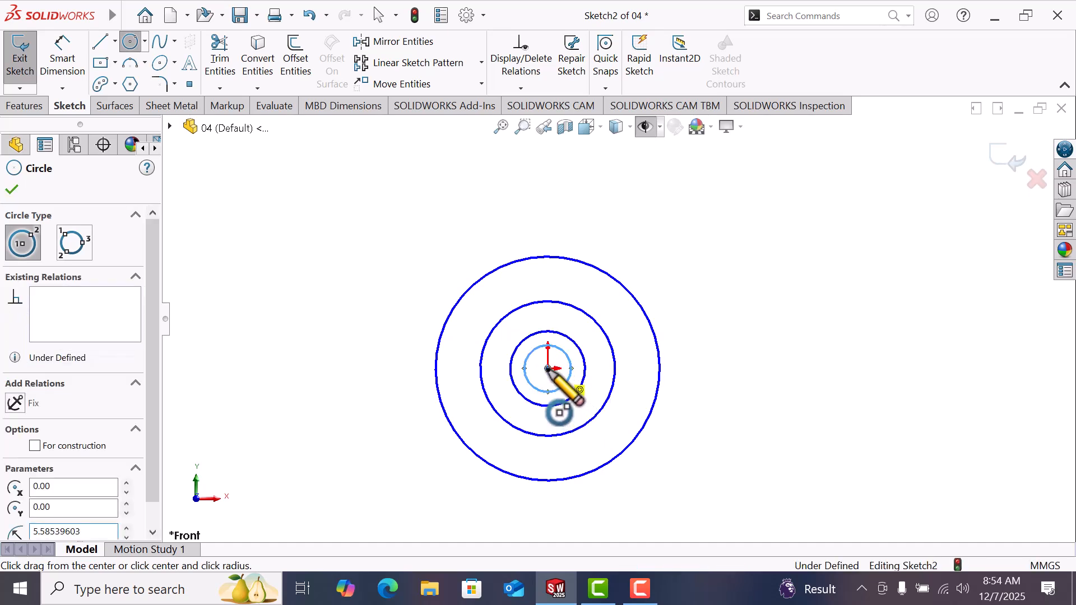
click(548, 368)
click(672, 368)
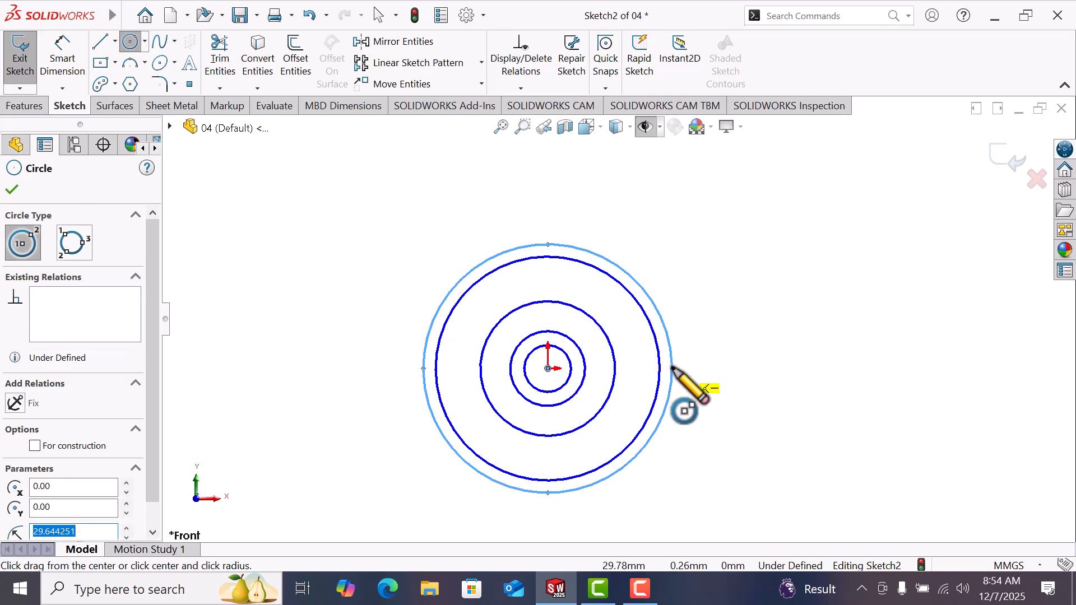
Dimension the outermost circle's diameter as 150 mm
click(62, 56)
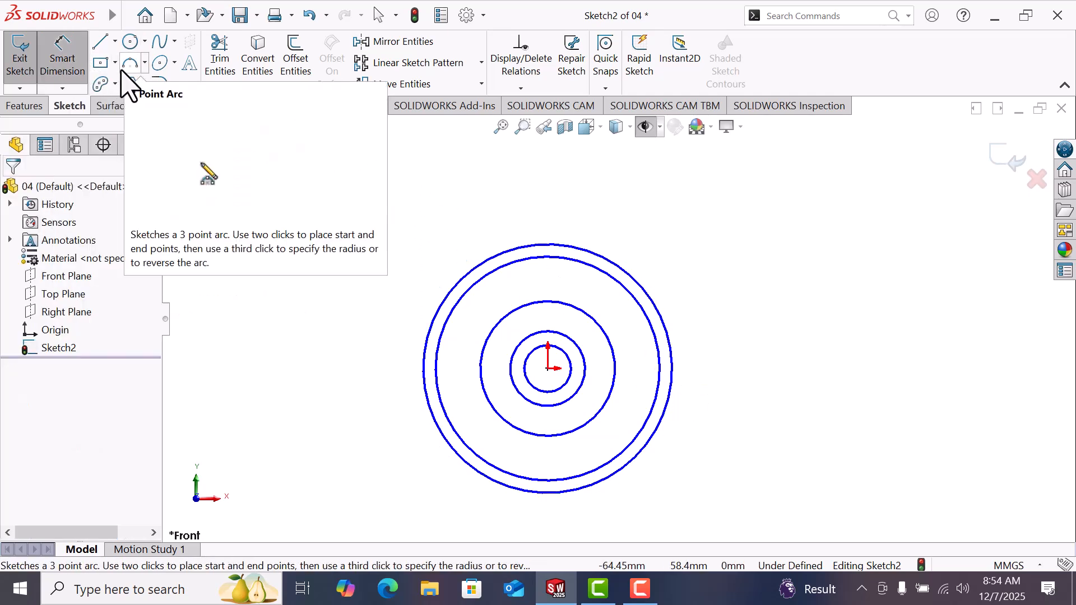
click(643, 300)
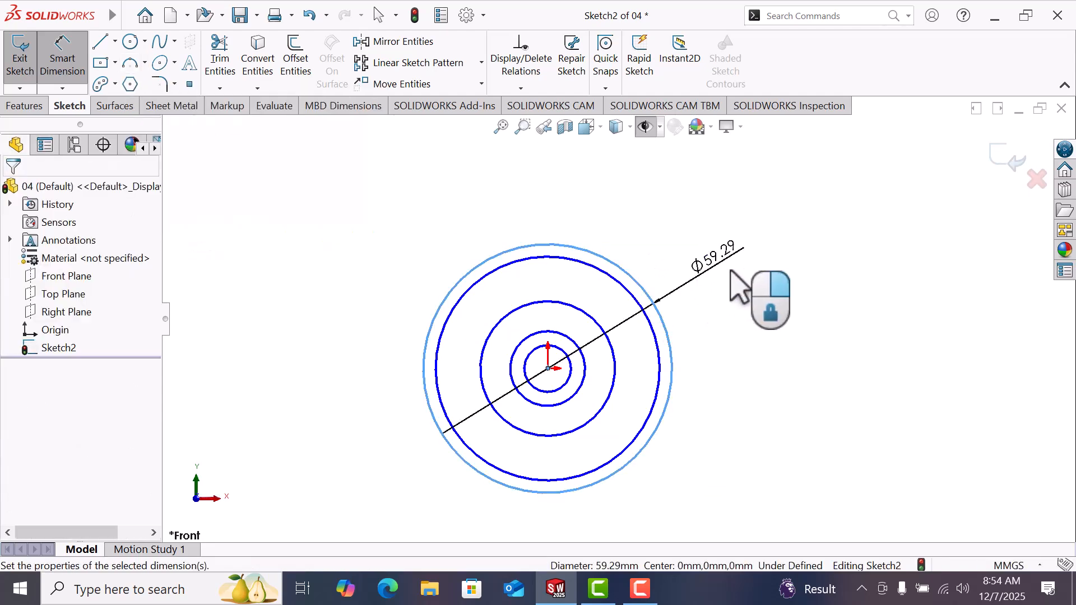
click(733, 278)
text(150)
key(Return)
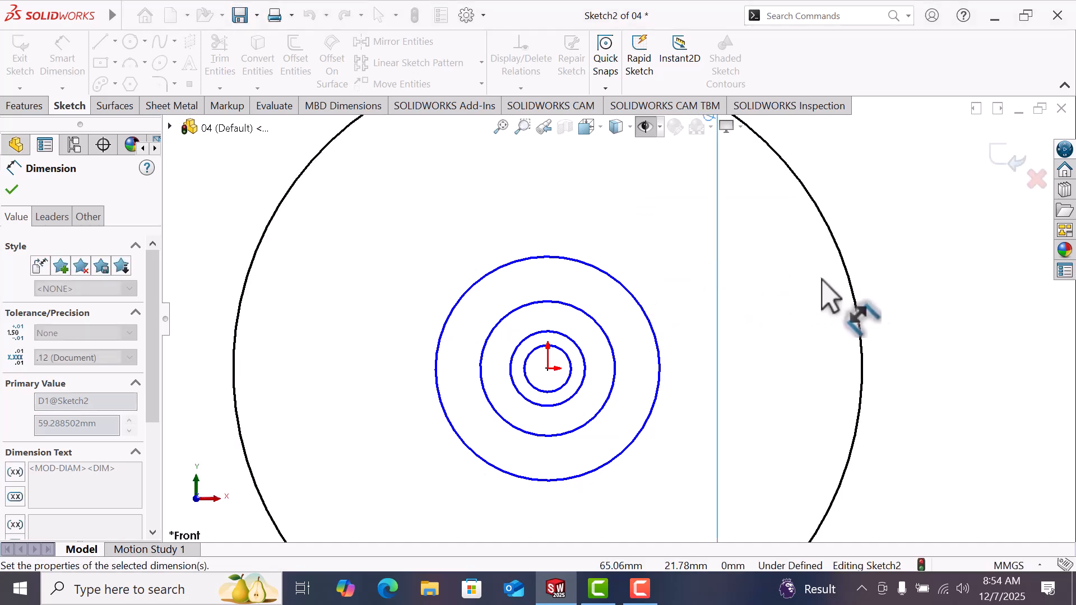
key(f)
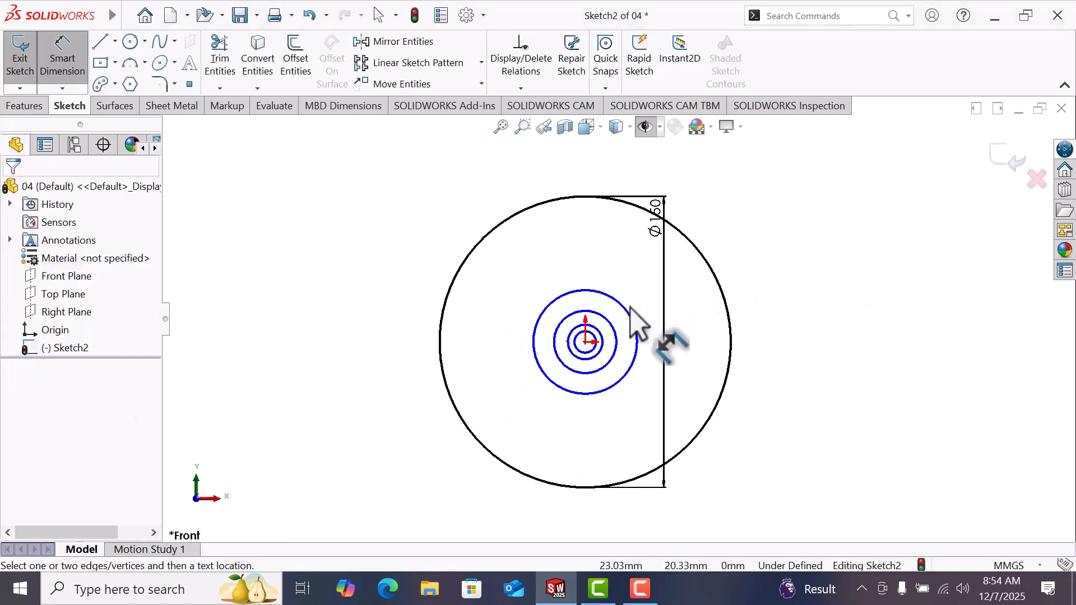
Dimension the second-largest circle's diameter as 140 mm
click(637, 336)
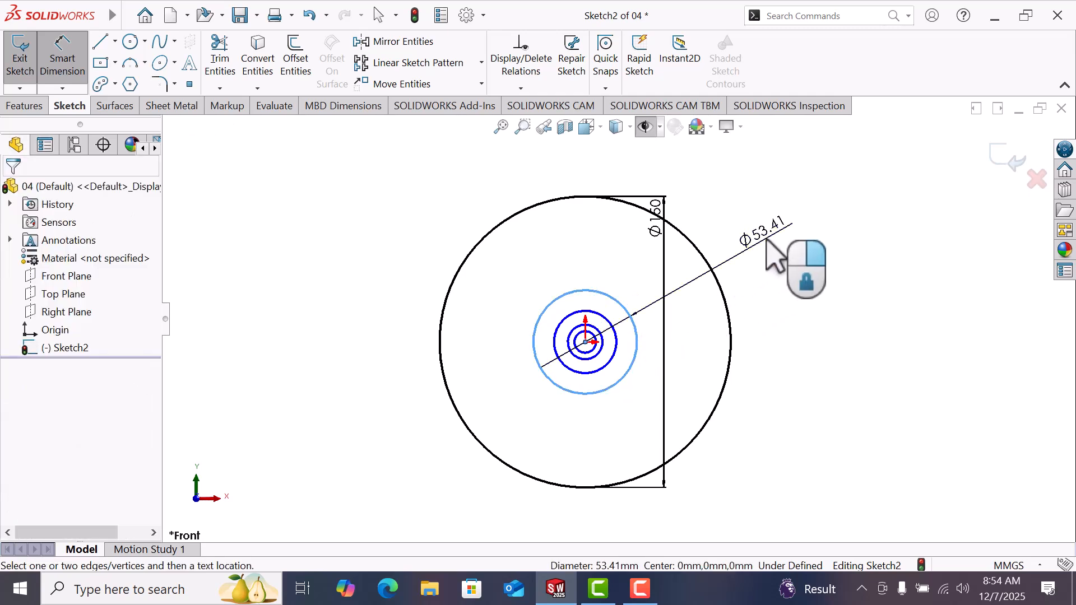
click(771, 244)
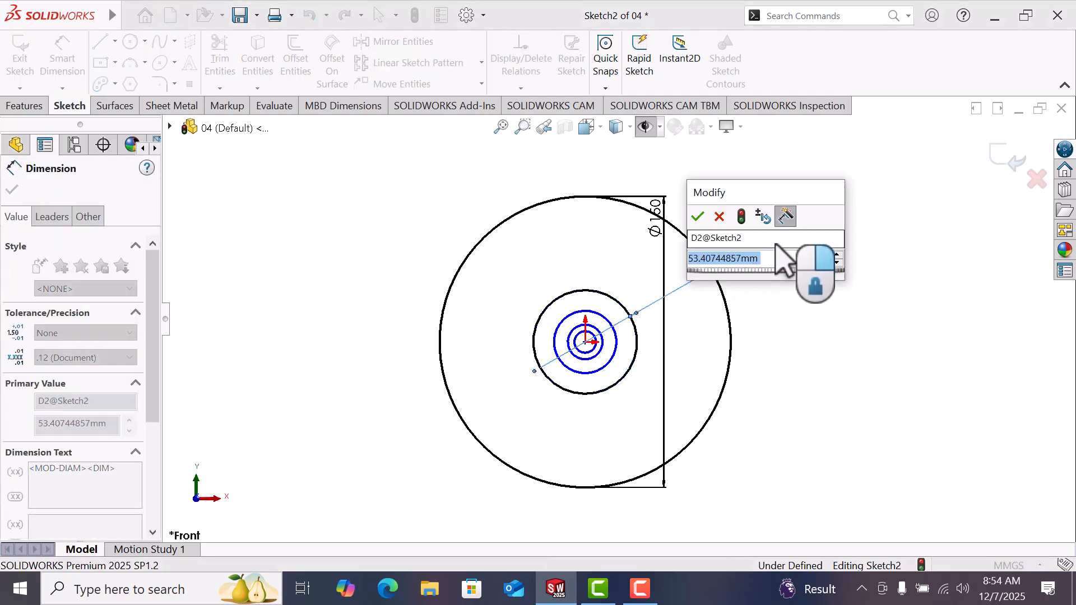
text(140)
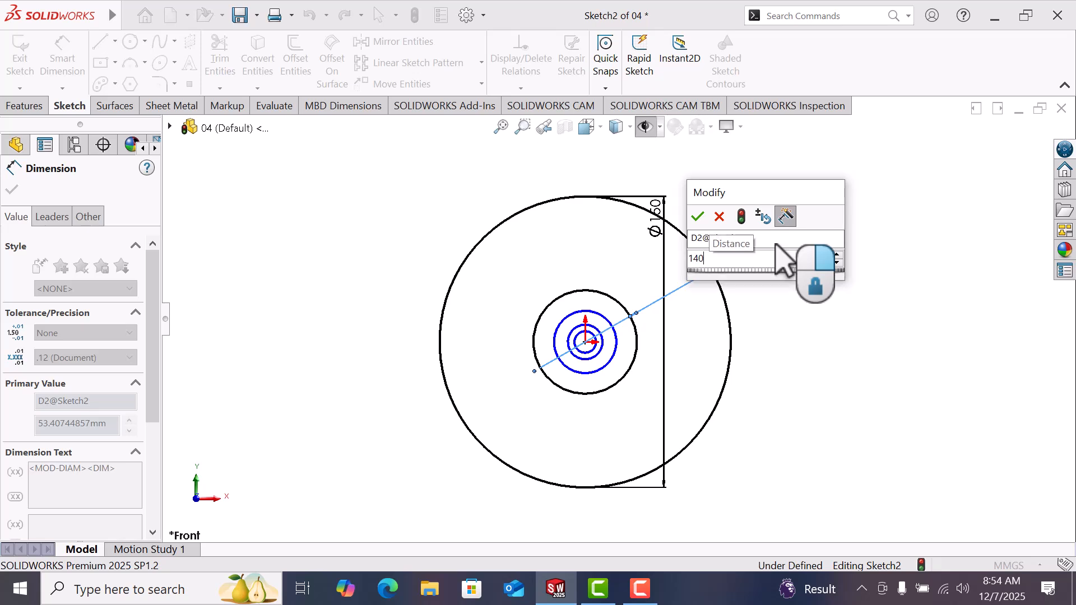
key(Return)
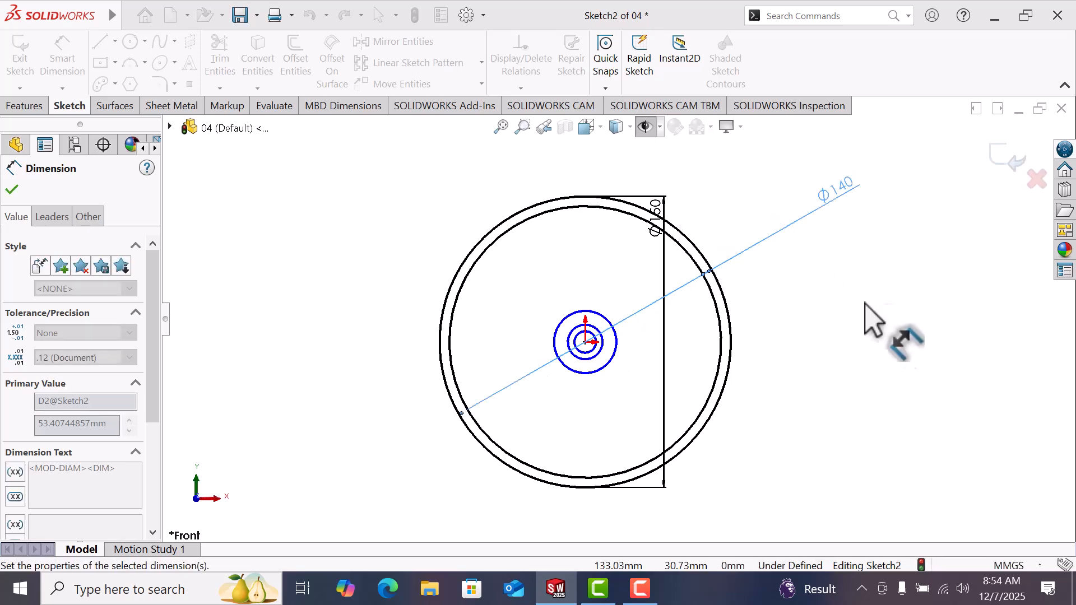
key(Escape)
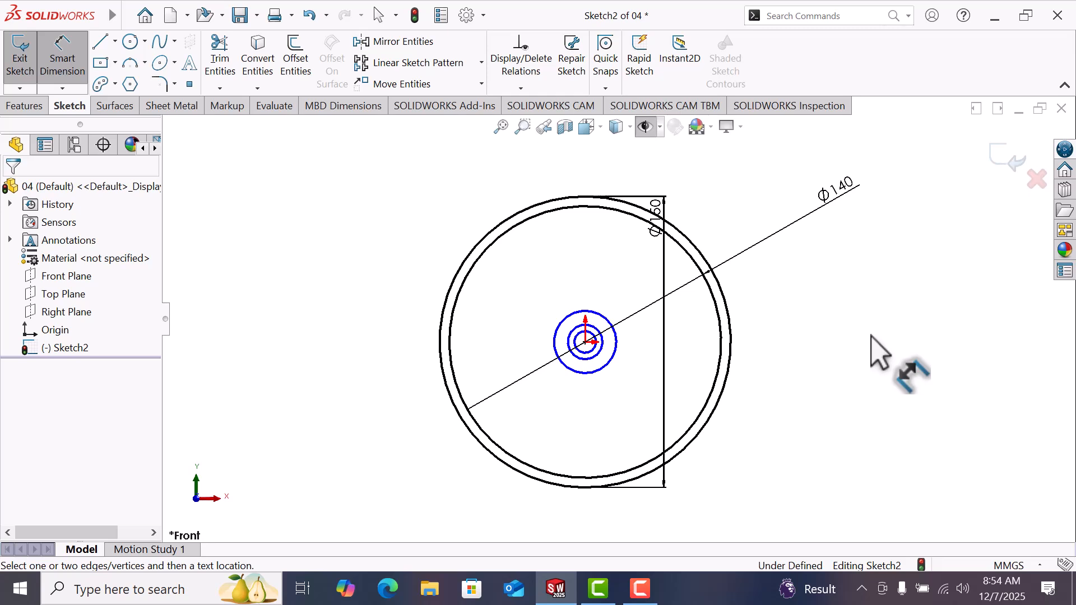
Dimension the third-largest concentric circle's diameter as 100 mm
click(603, 368)
click(850, 400)
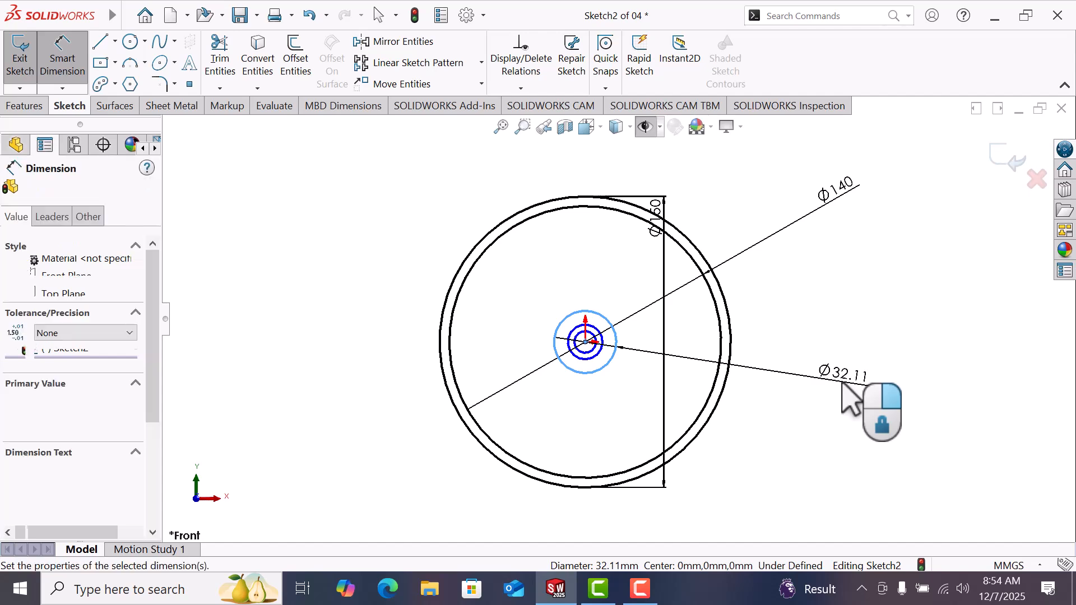
text(100)
key(Return)
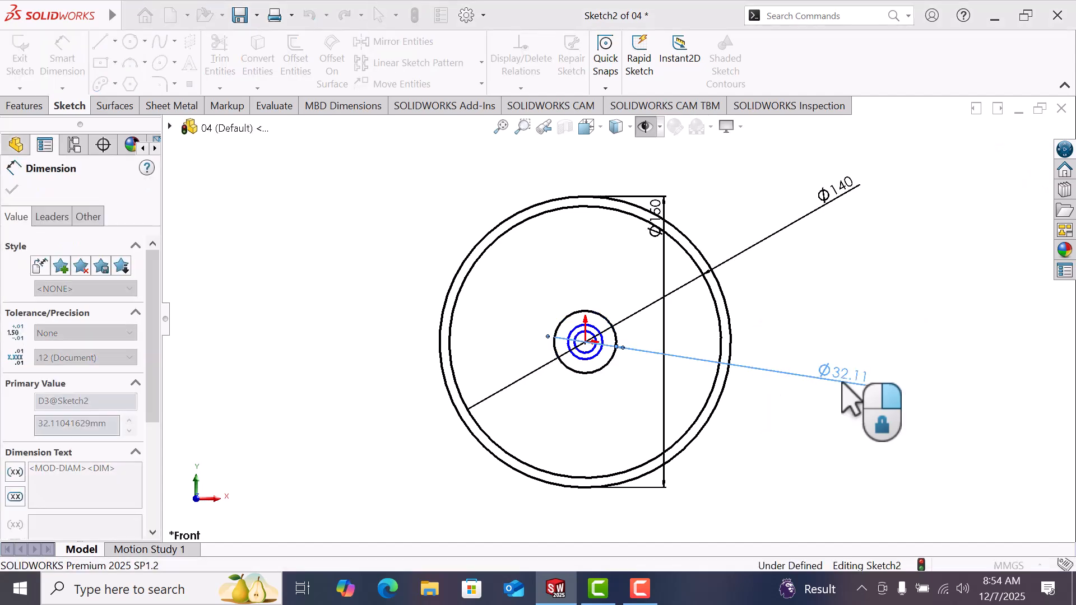
key(Escape)
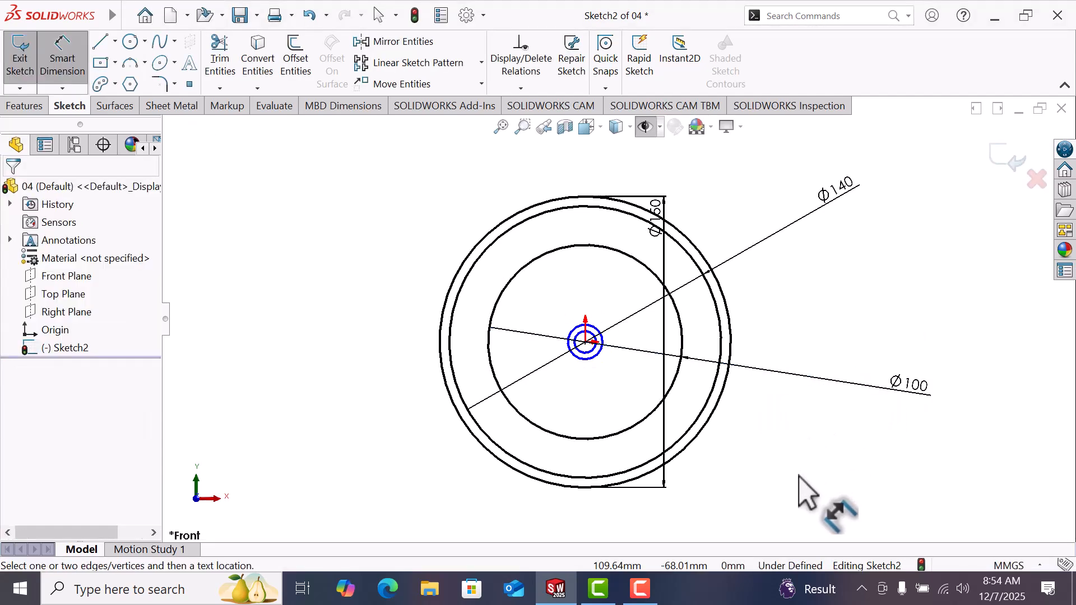
Dimension the diameter of the larger of the two remaining undimensioned inner circles as 90 mm
click(584, 362)
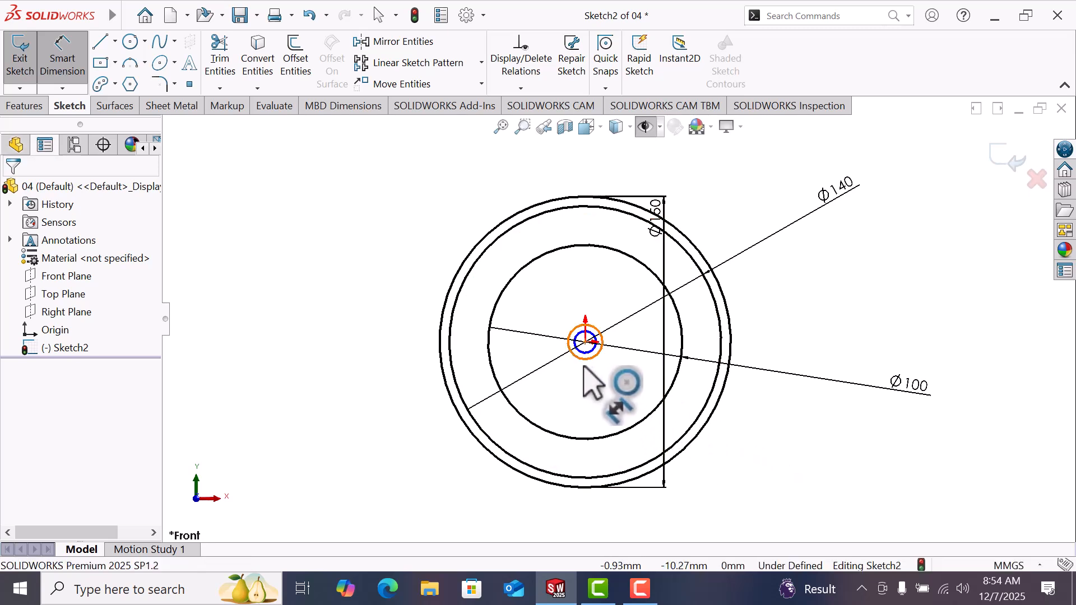
click(794, 447)
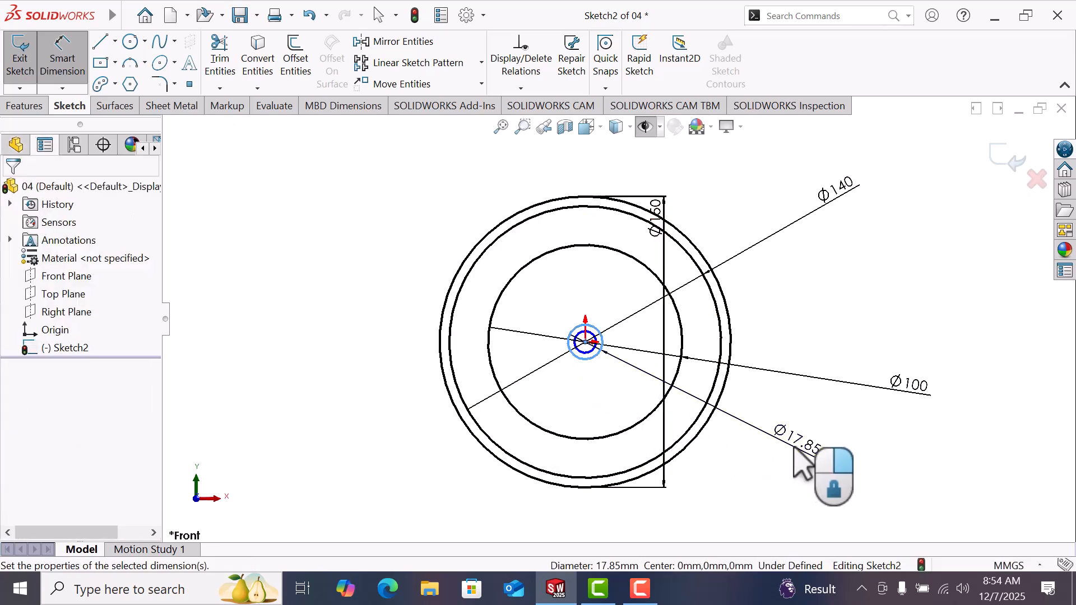
text(90)
key(Return)
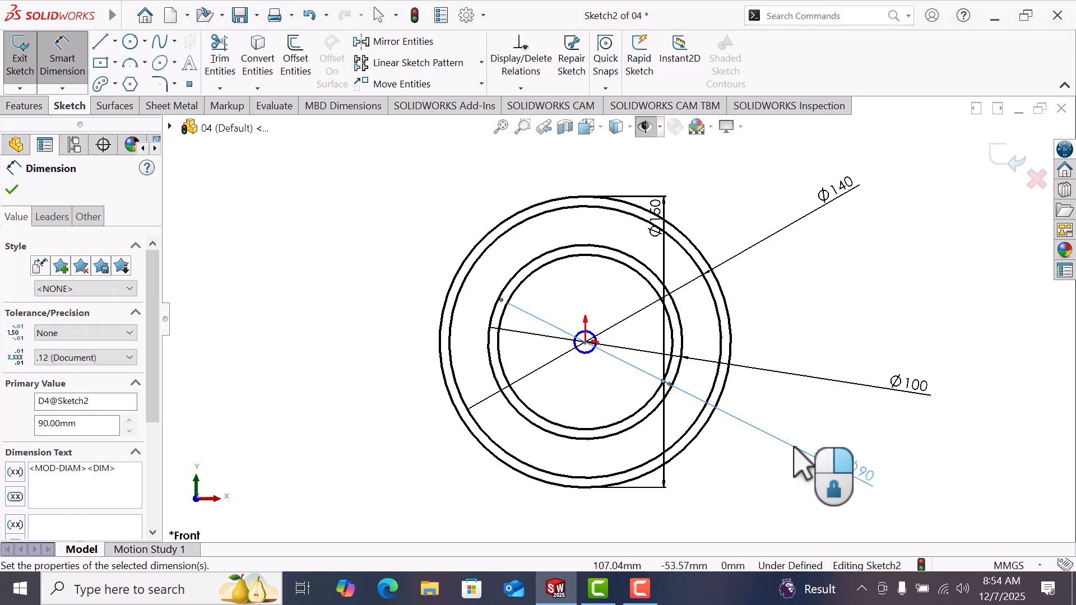
click(946, 318)
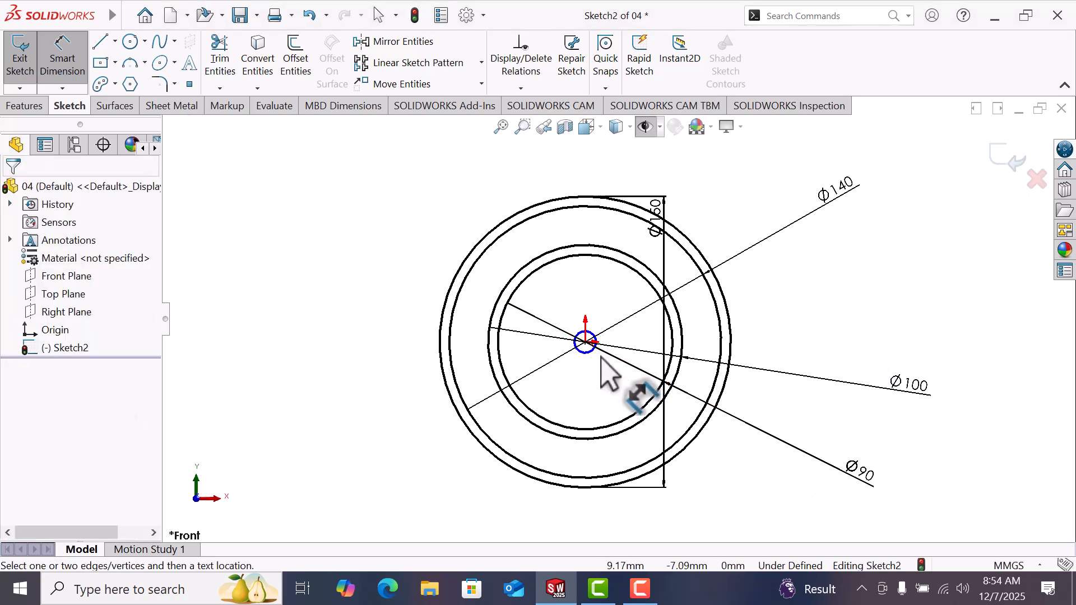
Dimension the innermost circle's diameter as 70 mm and end dimensioning
click(585, 353)
click(852, 325)
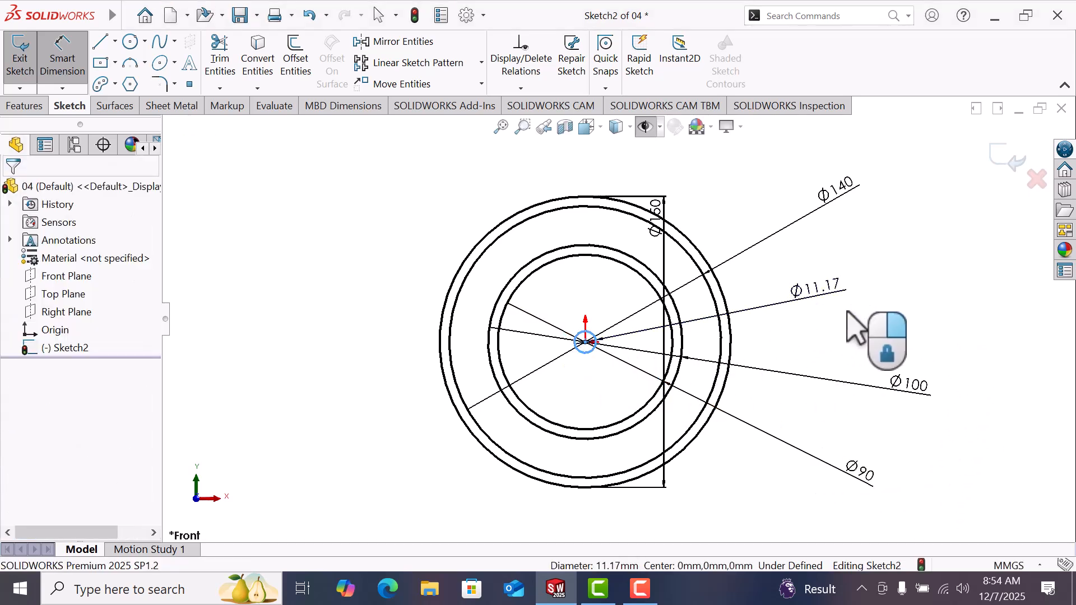
text(70)
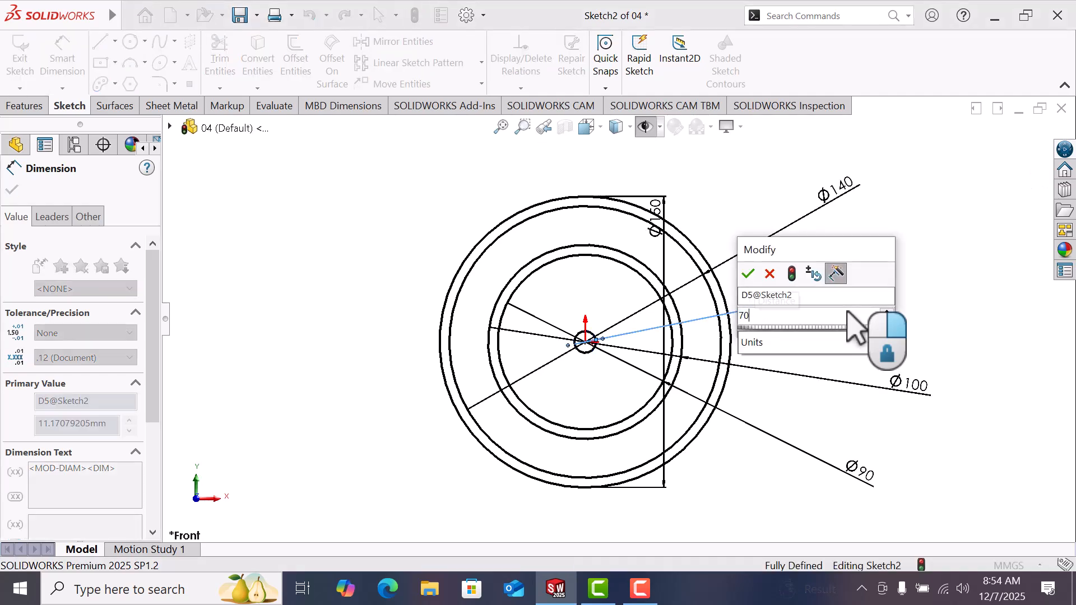
key(Return)
click(927, 310)
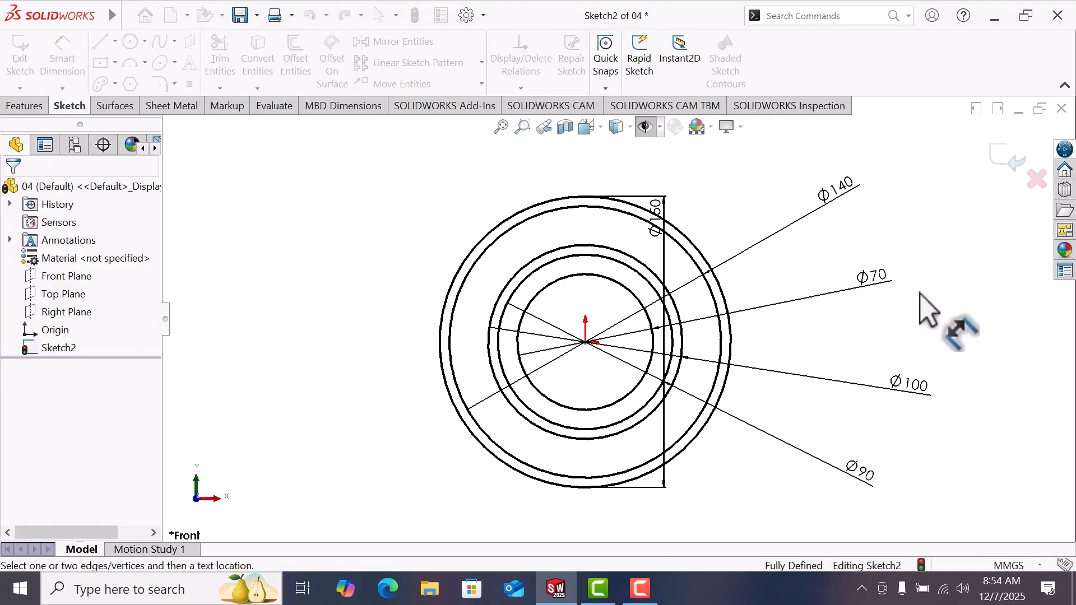
right_click(951, 344)
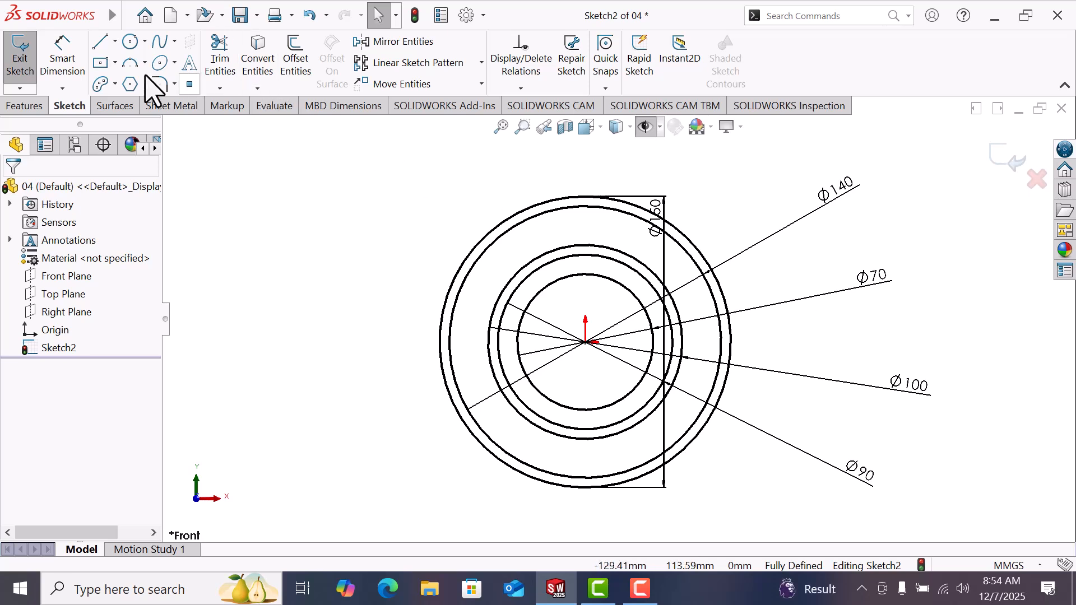
Draw a circle of about 9 mm radius centred about 61 mm left of the origin, tangent to the inside of the 140 mm circle
click(128, 42)
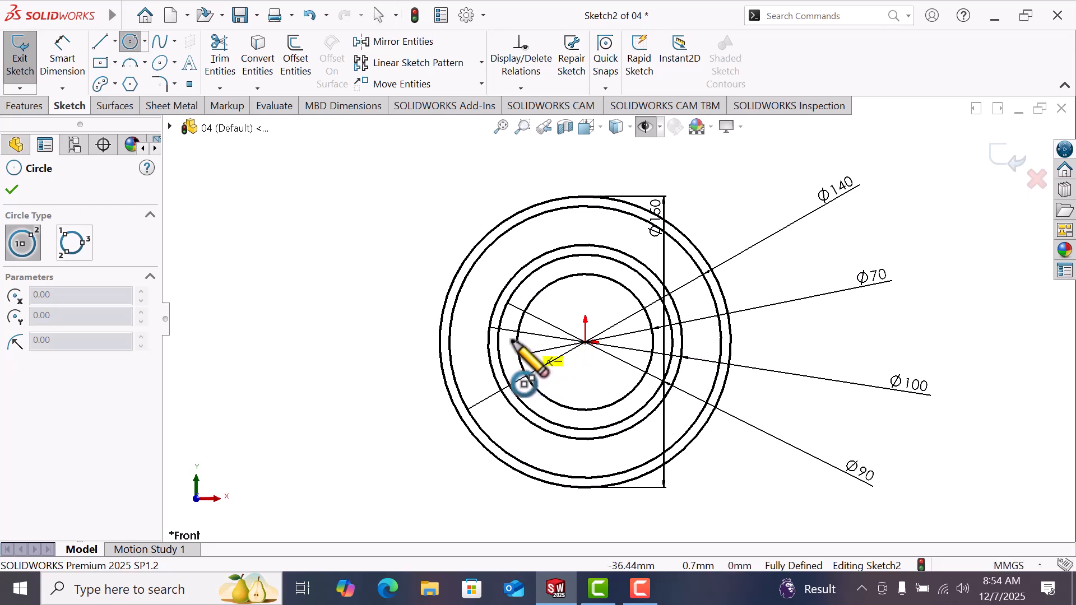
click(465, 340)
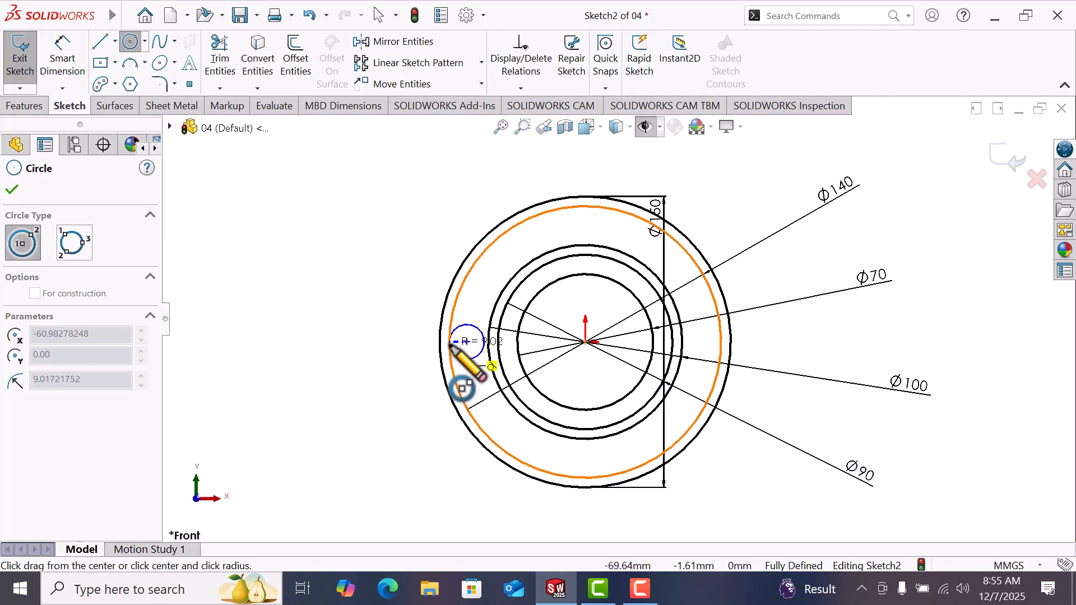
click(450, 343)
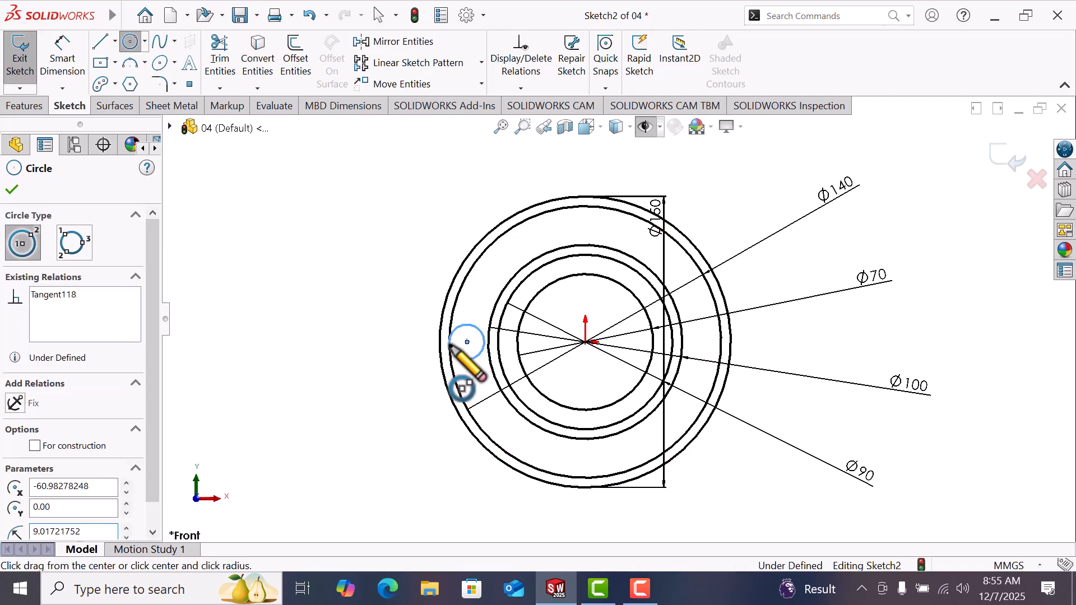
right_click(462, 362)
click(493, 355)
scroll(504, 373, down, 2)
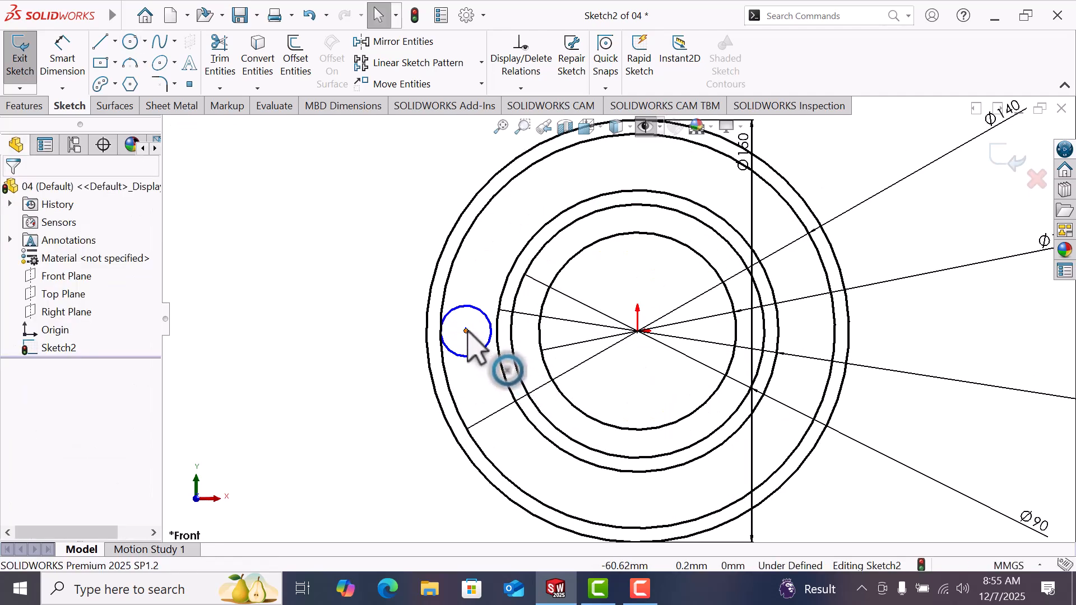
Add a horizontal relation between the small circle's centre and the origin
click(467, 341)
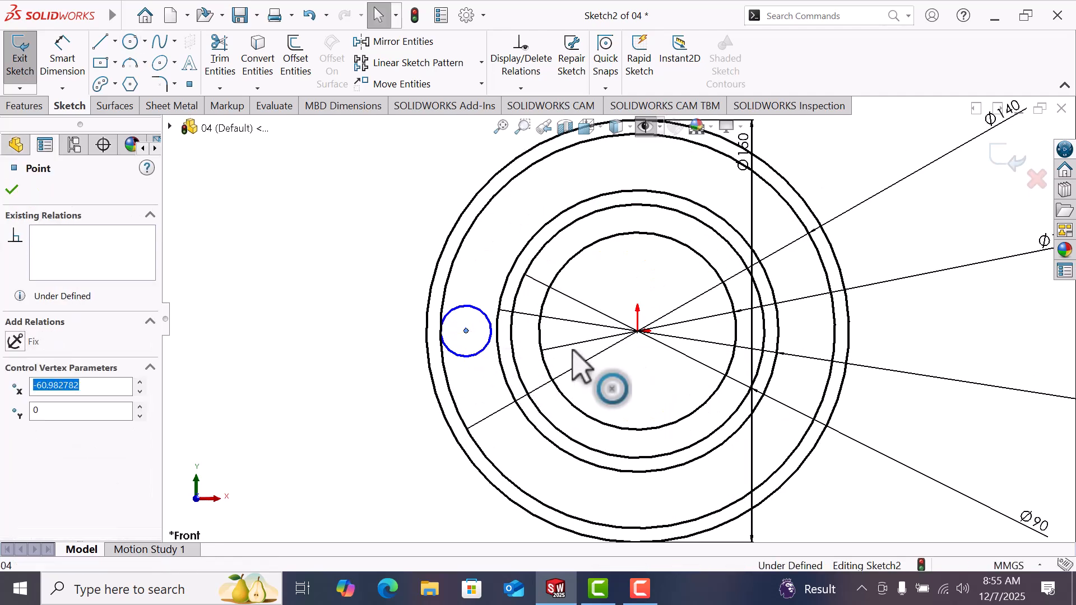
ctrl+click(637, 331)
click(22, 407)
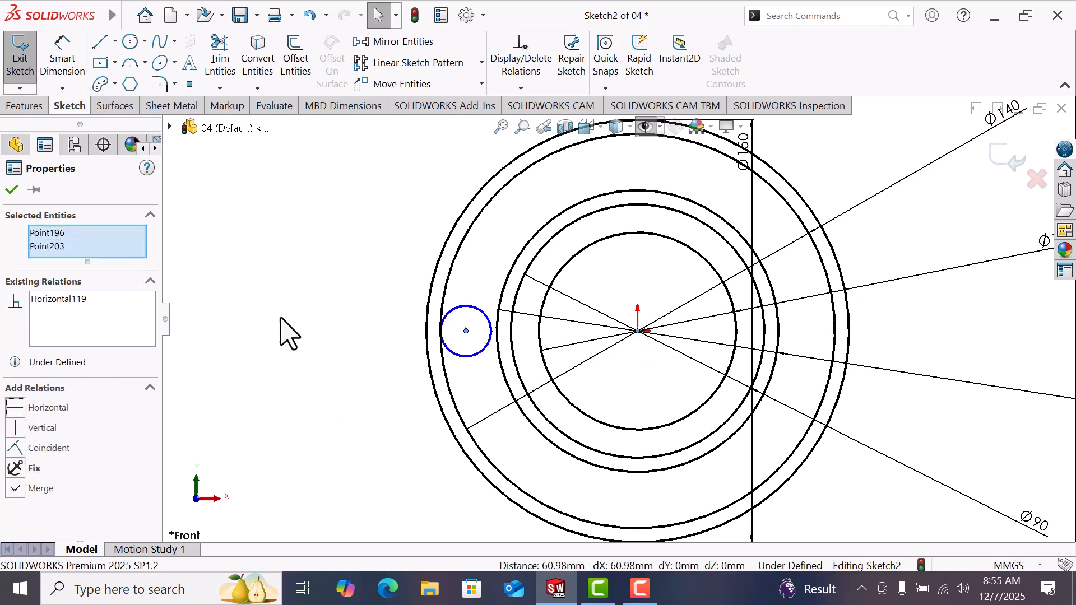
click(364, 353)
Make the small circle tangent to the 100 mm circle
click(469, 356)
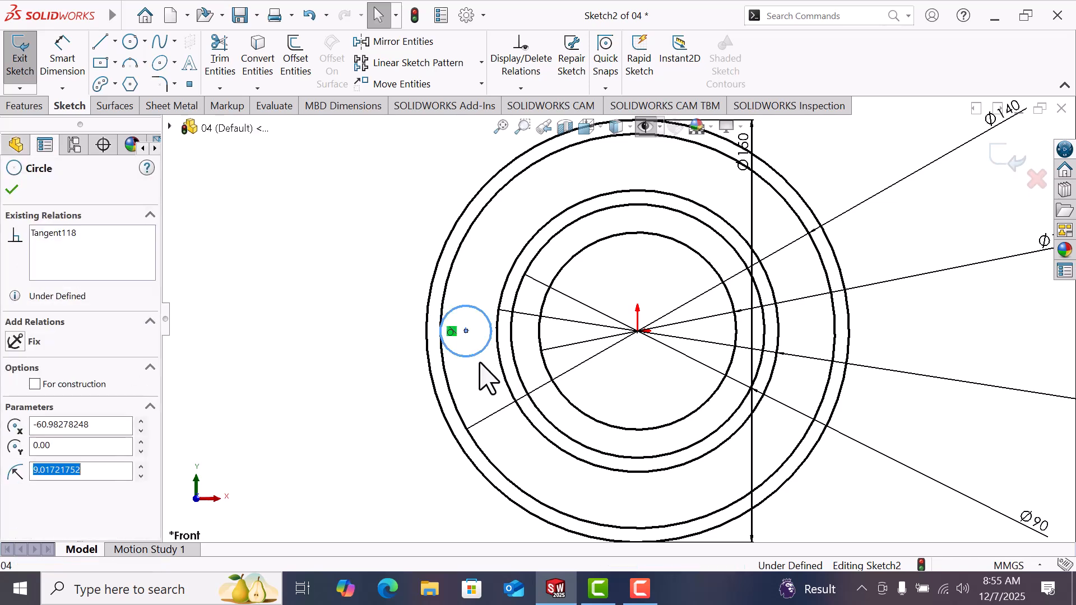
ctrl+click(500, 373)
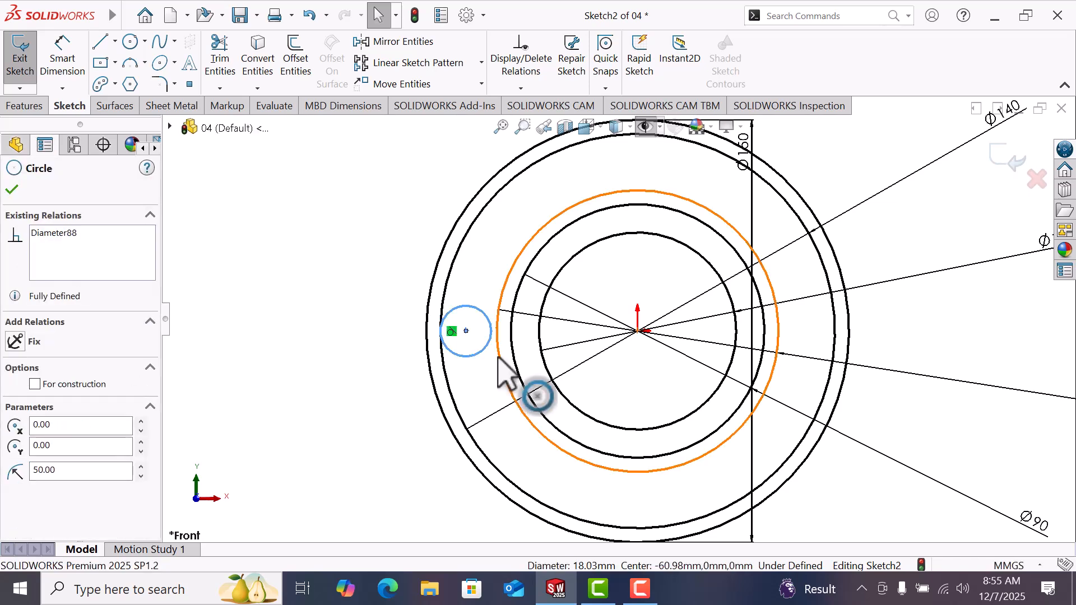
click(13, 428)
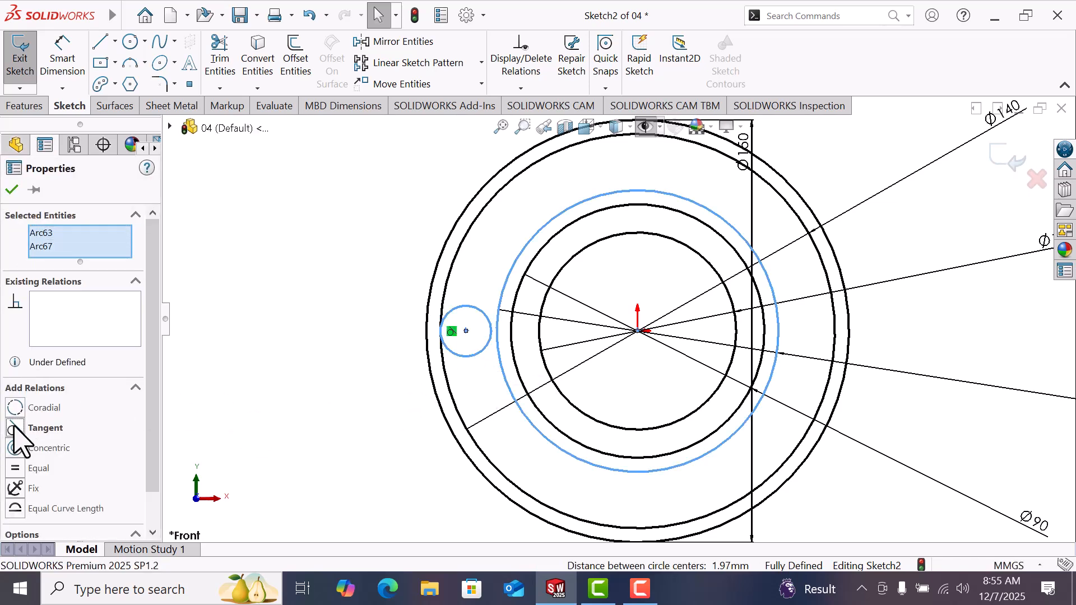
click(297, 337)
key(f)
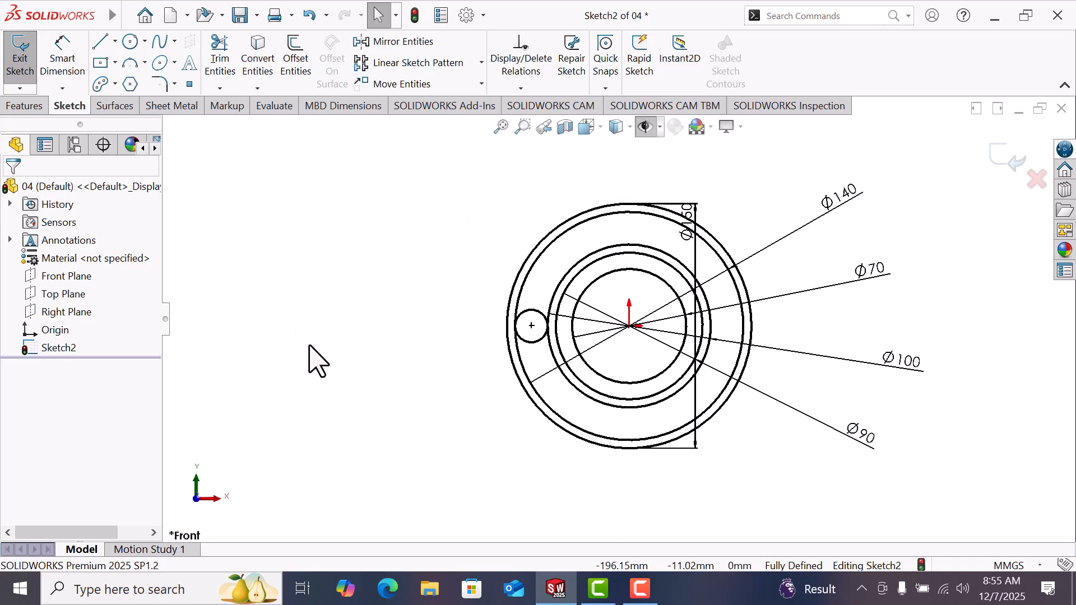
Create a circular sketch pattern of the small circle about the origin with 10 equally spaced instances over 360 degrees
click(481, 62)
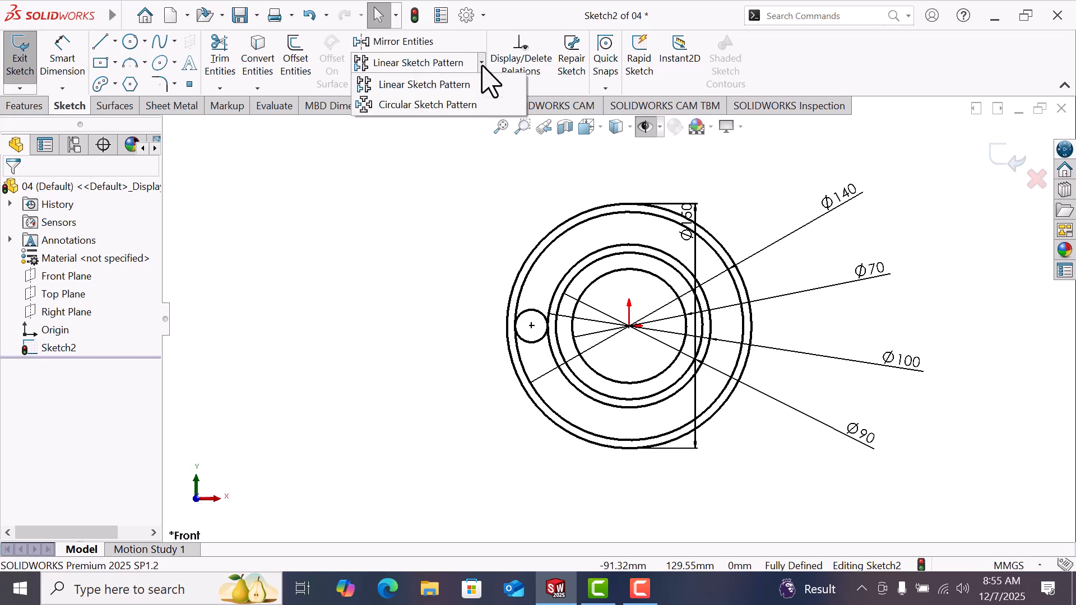
click(469, 106)
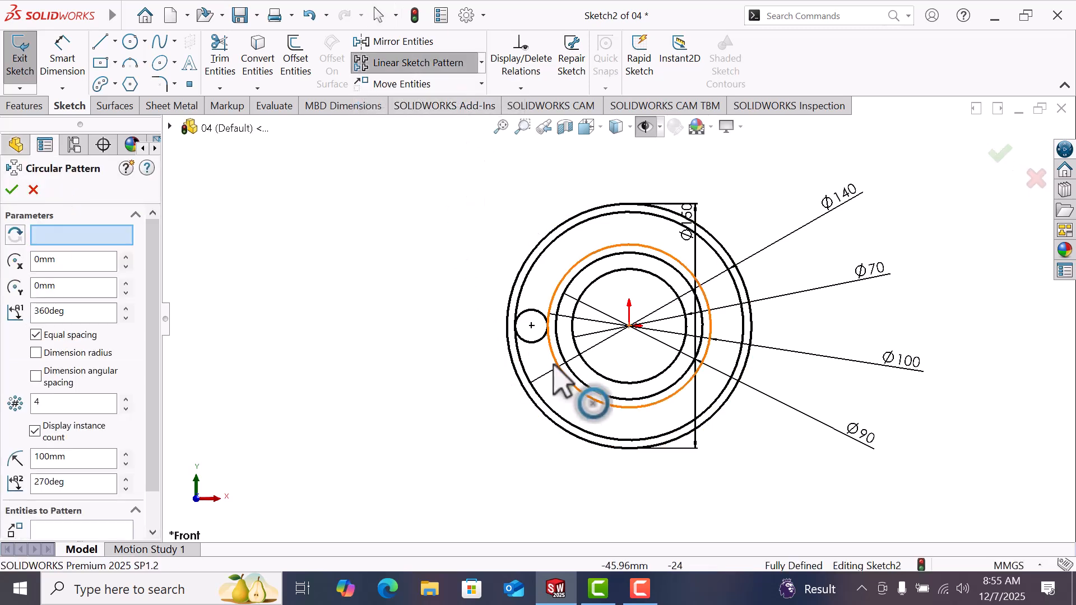
click(537, 344)
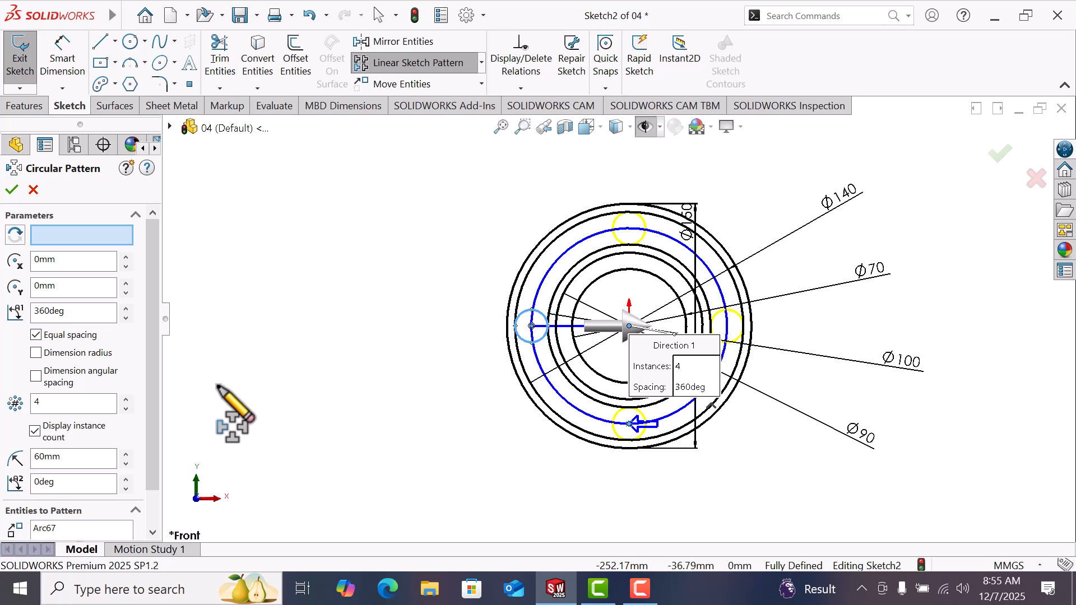
click(127, 400)
click(126, 399)
click(126, 400)
click(127, 400)
click(126, 400)
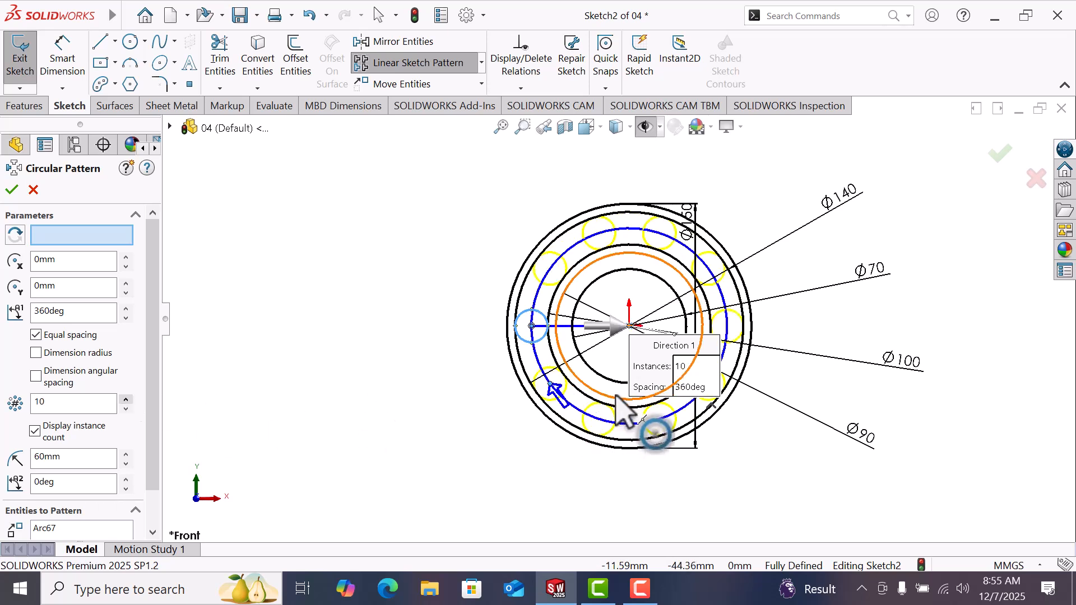
click(12, 189)
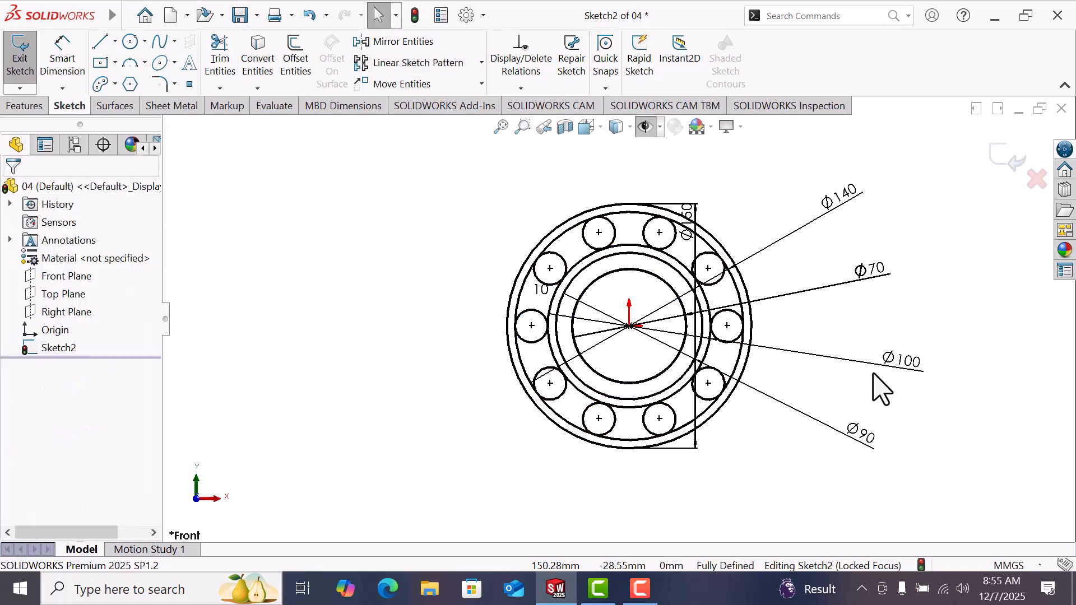
Move the 150 mm diameter dimension outside the circles, to the left of the sketch
drag(689, 222, 421, 290)
key(Escape)
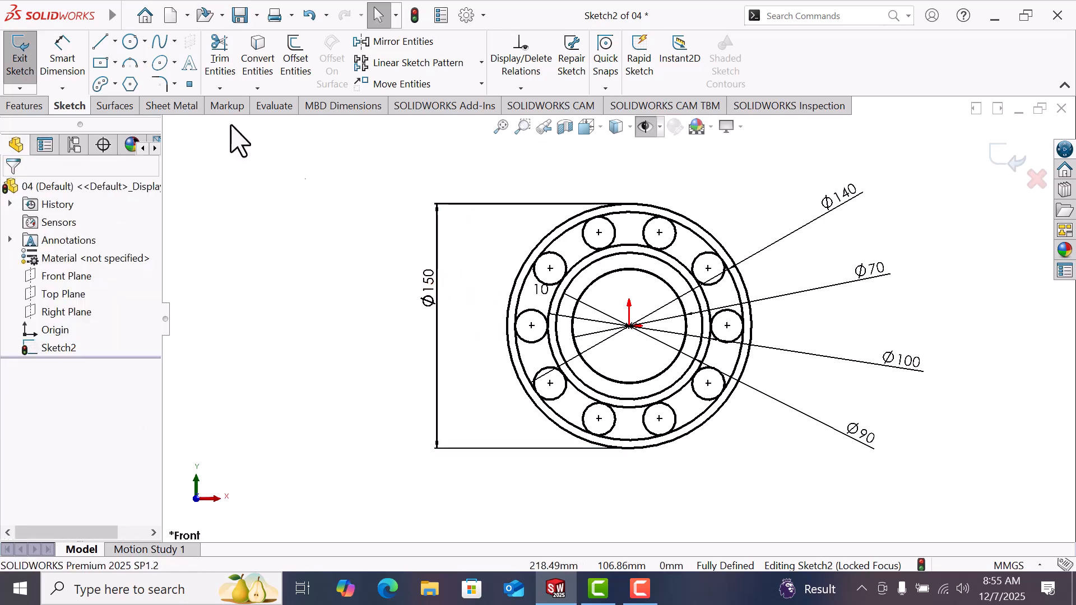
Save a copy of the part on the Desktop under the file name 05
click(128, 15)
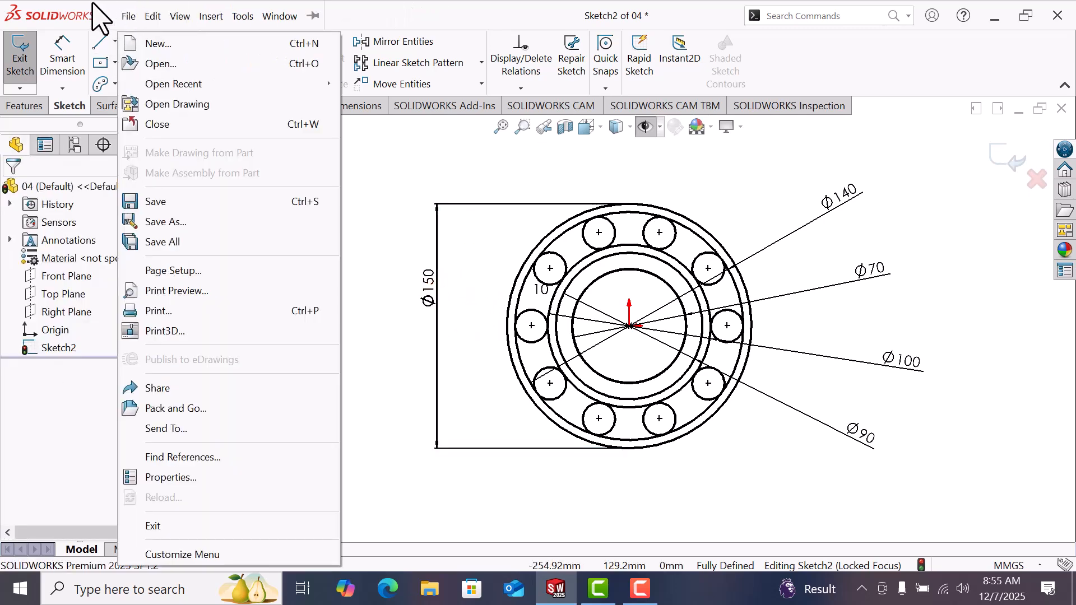
click(171, 222)
click(476, 306)
key(BackSpace)
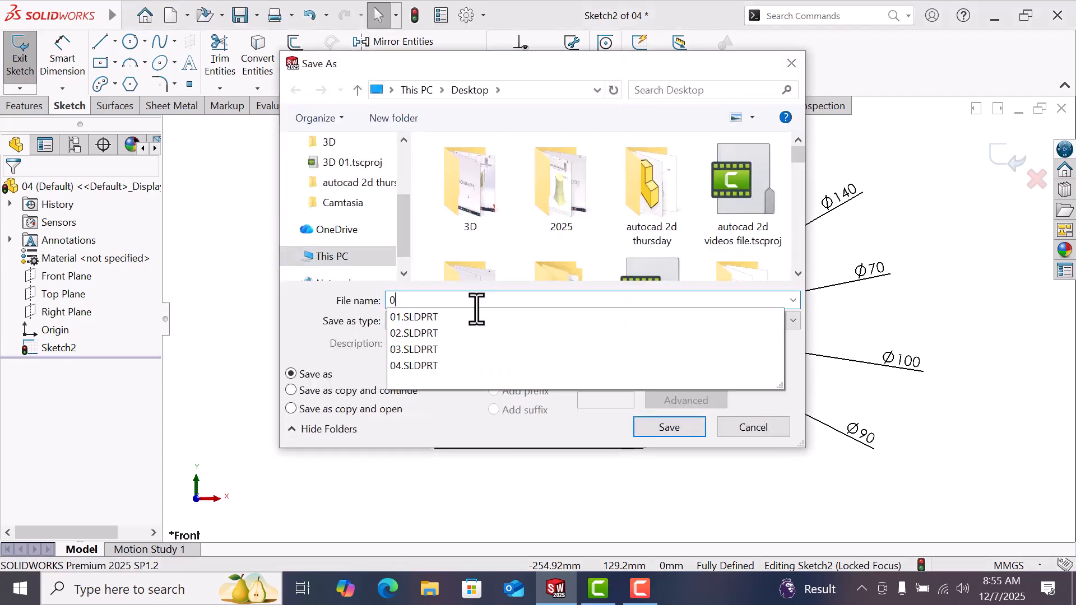
text(5)
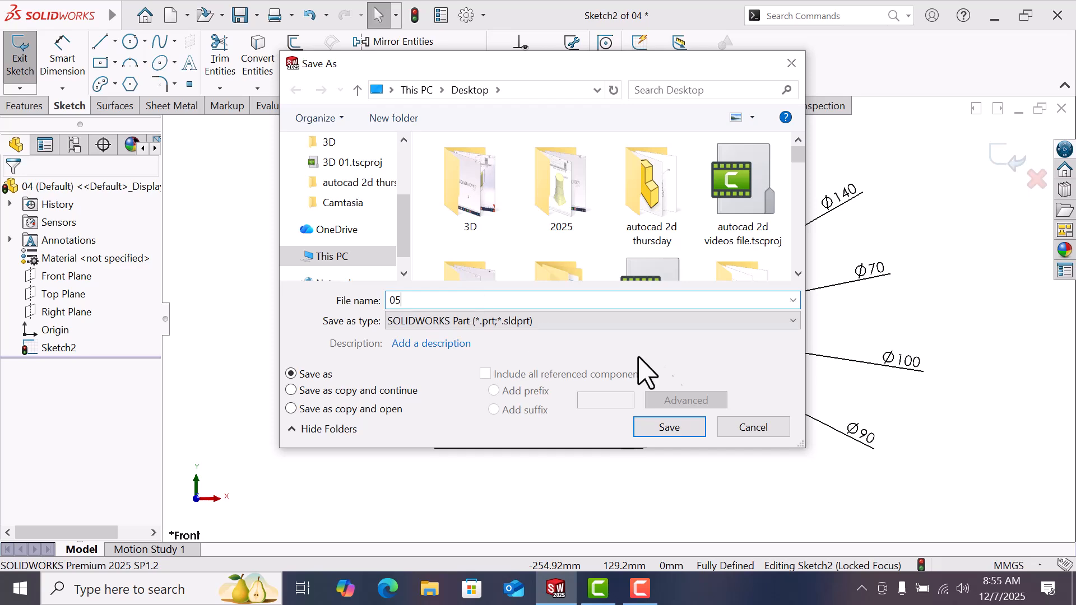
click(669, 431)
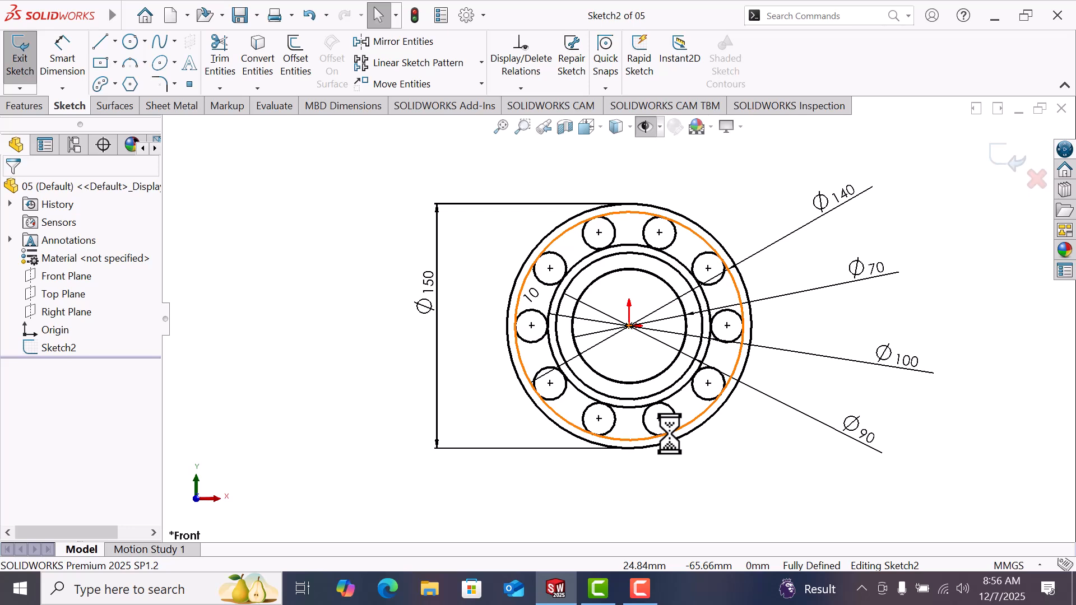
click(643, 580)
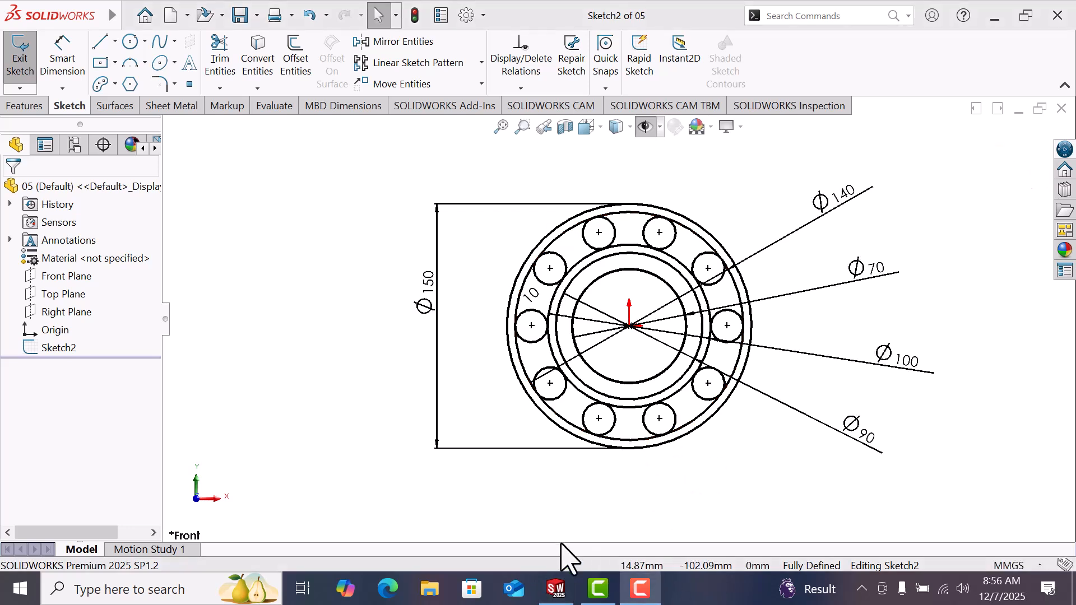